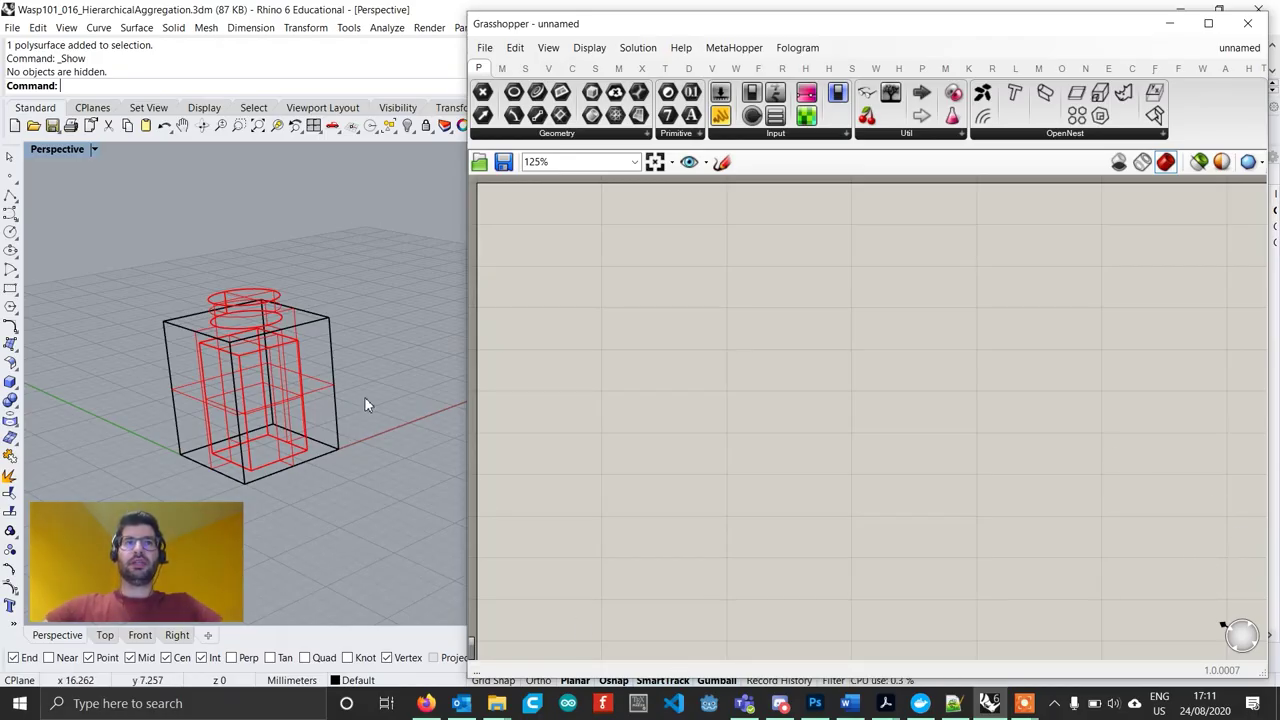
# Examine the nested geometry in the Perspective view and select the detailed polysurface.
pyautogui.moveTo(371, 414); pyautogui.dragTo(350, 395, button='right')
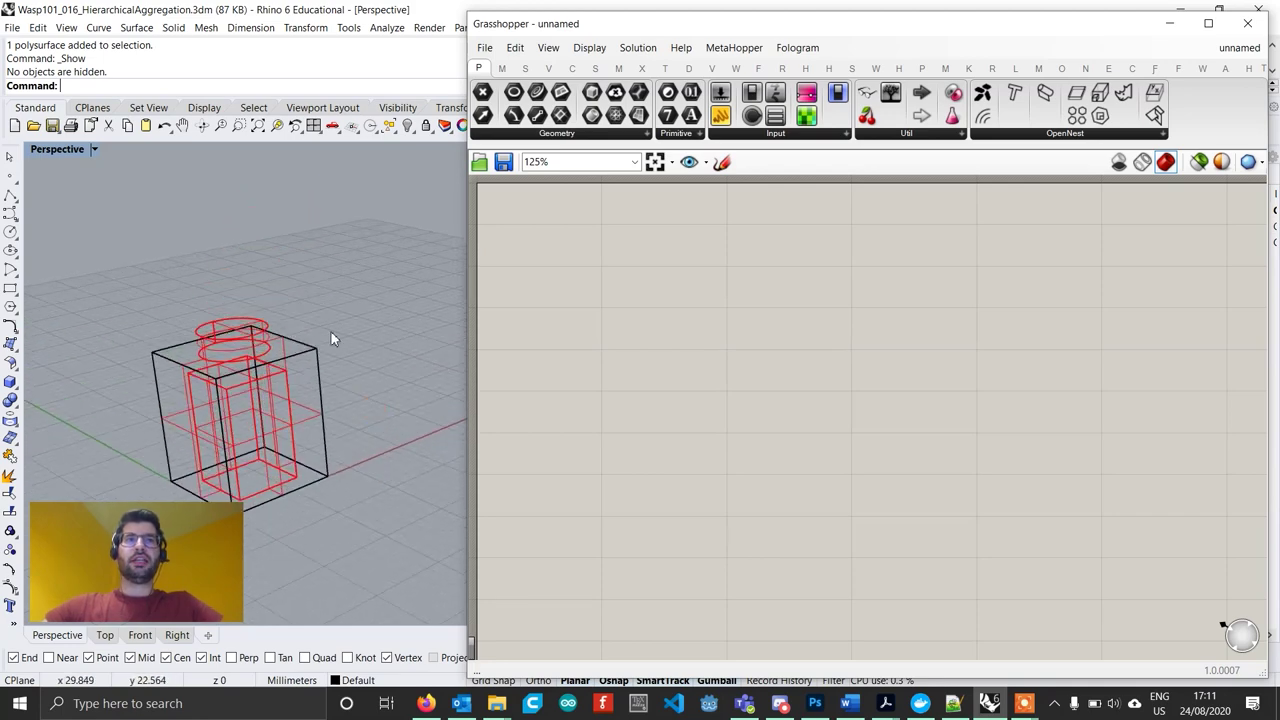
pyautogui.scroll(-3, 263, 402)
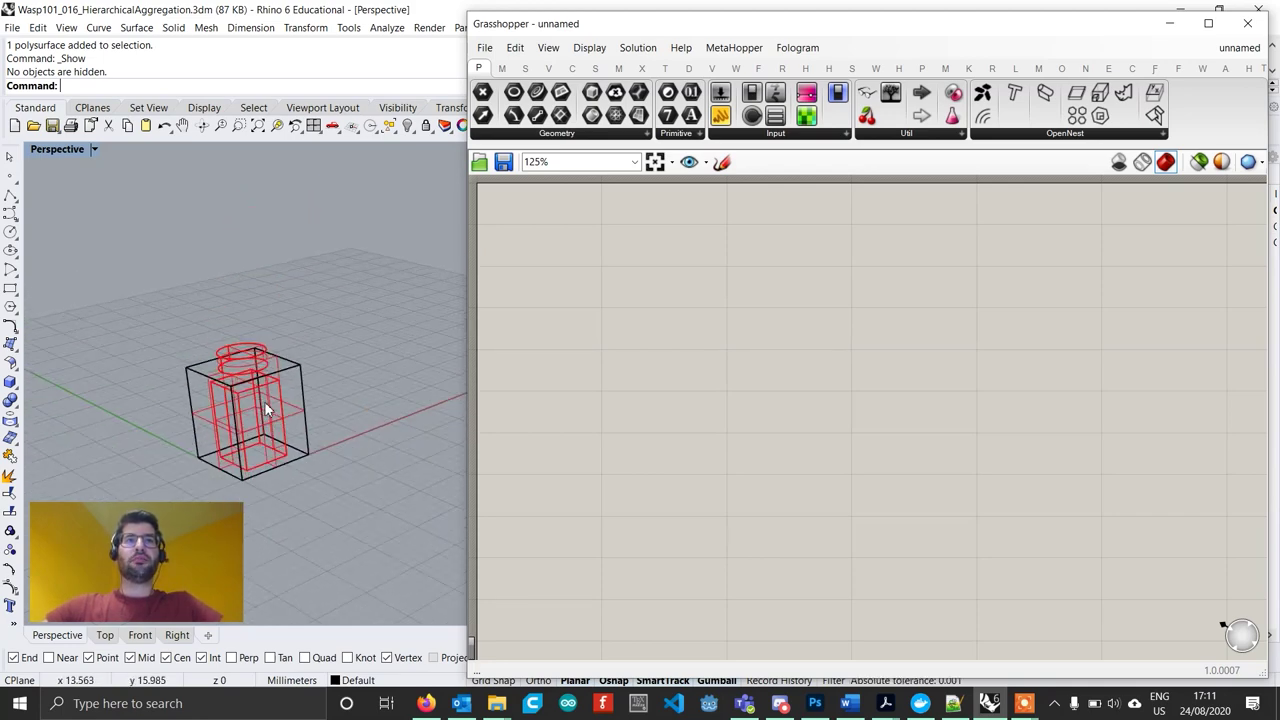
pyautogui.scroll(3, 264, 402)
pyautogui.moveTo(273, 422); pyautogui.dragTo(284, 413, button='right')
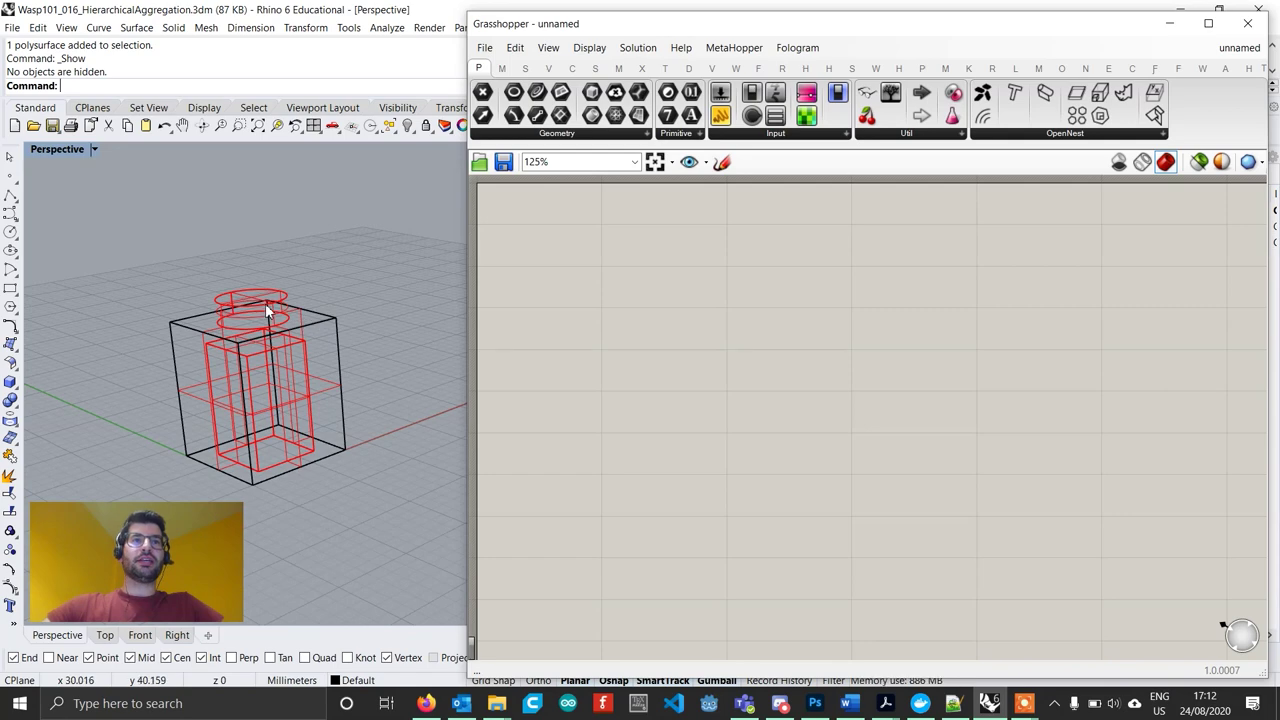
pyautogui.scroll(4, 307, 338)
pyautogui.scroll(-4, 307, 337)
pyautogui.keyDown('shift'); pyautogui.moveTo(309, 346); pyautogui.dragTo(321, 339, button='right'); pyautogui.keyUp('shift')
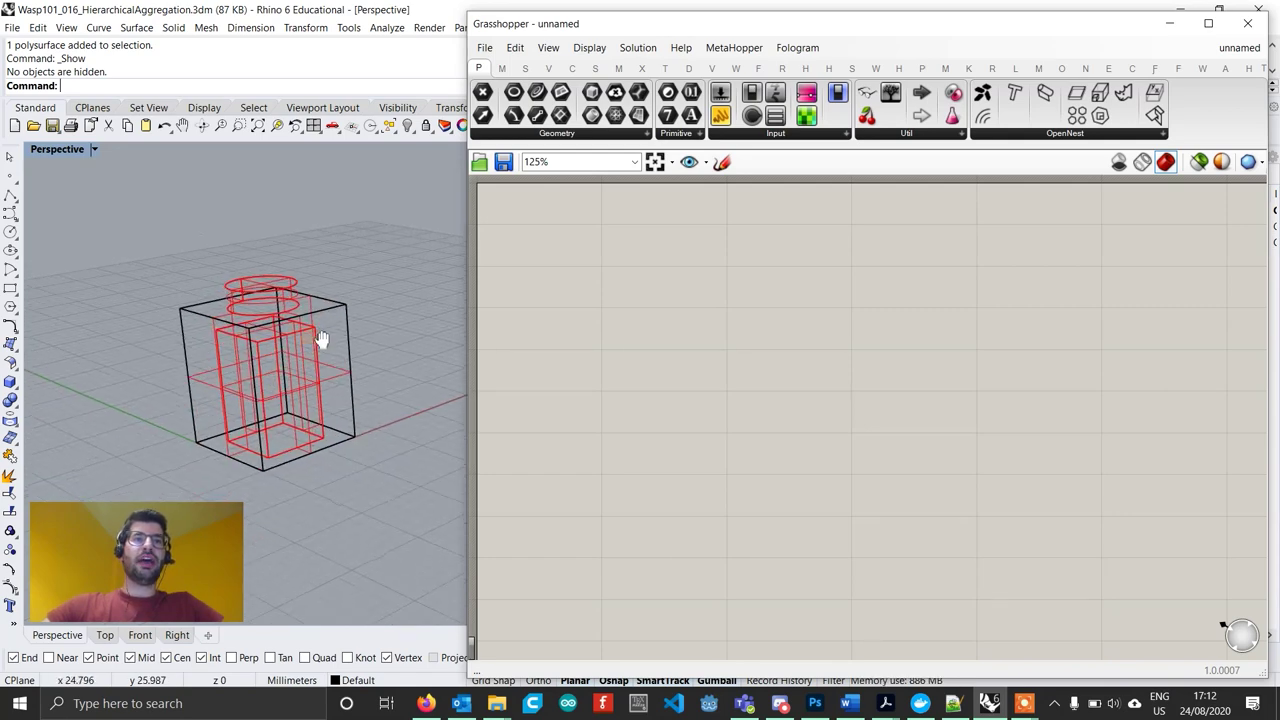
pyautogui.click(288, 290)
pyautogui.click(342, 253)
pyautogui.scroll(3, 276, 297)
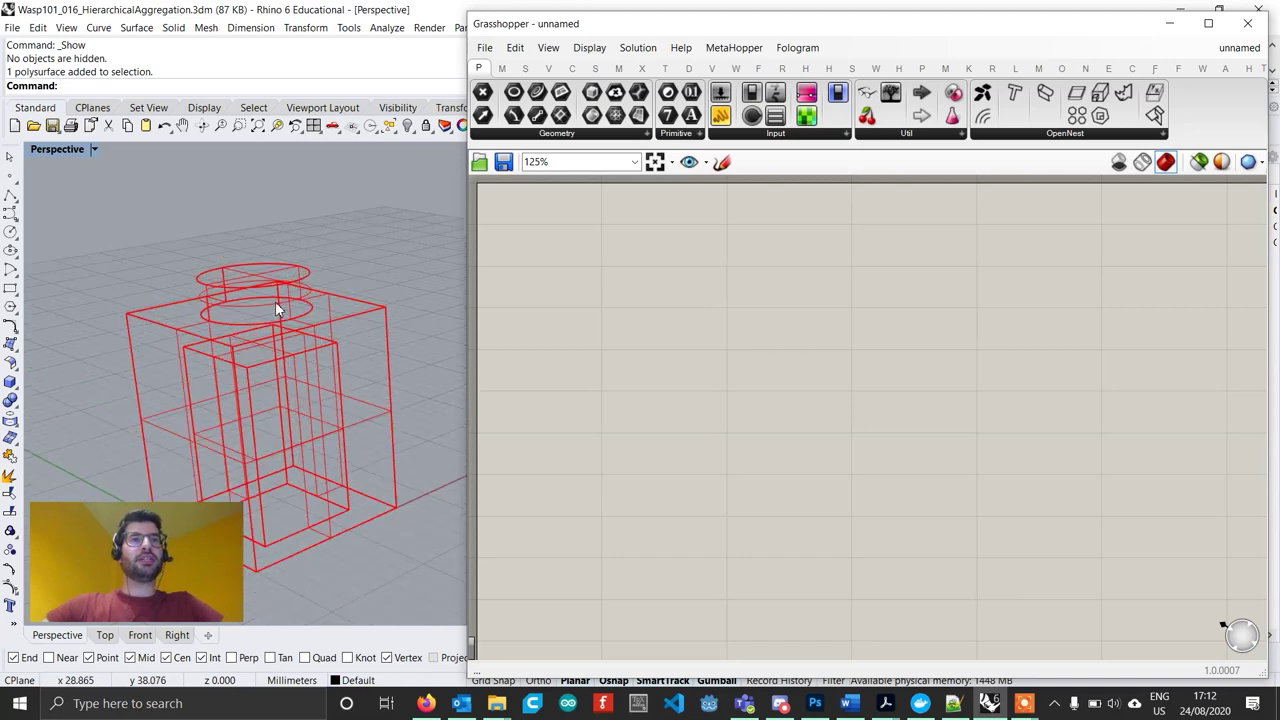
pyautogui.click(282, 291)
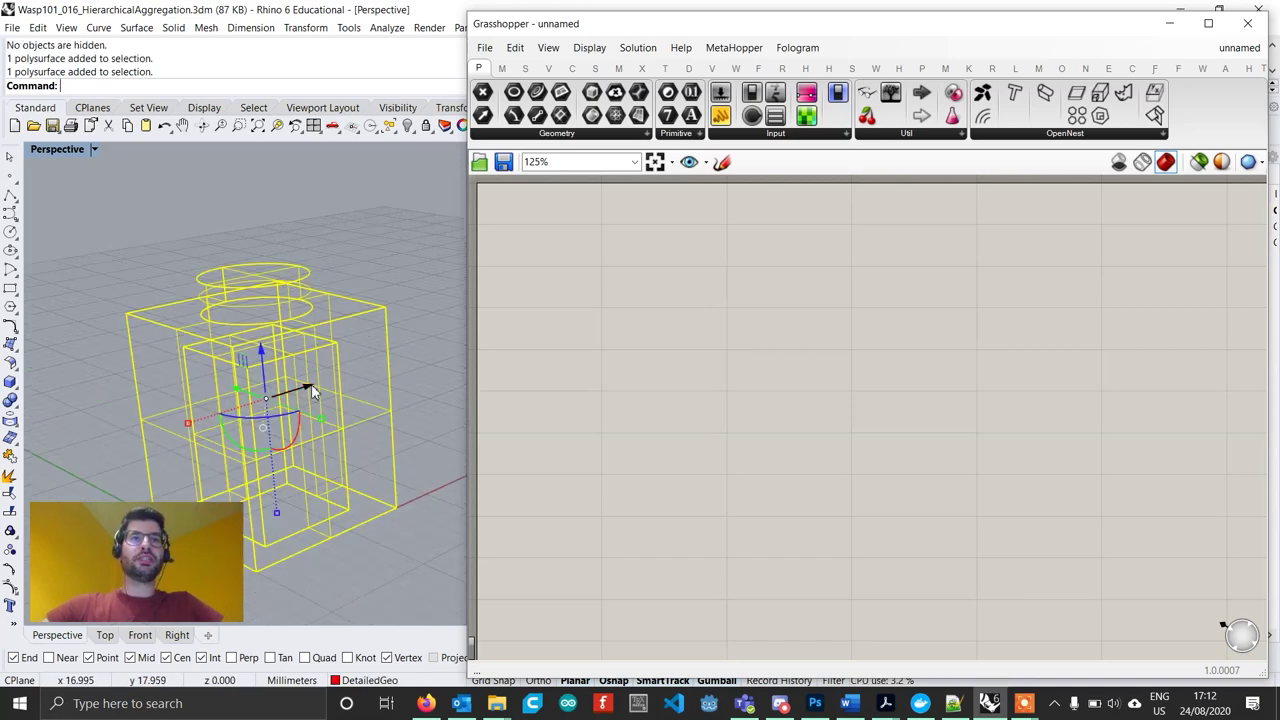
pyautogui.scroll(-3, 311, 384)
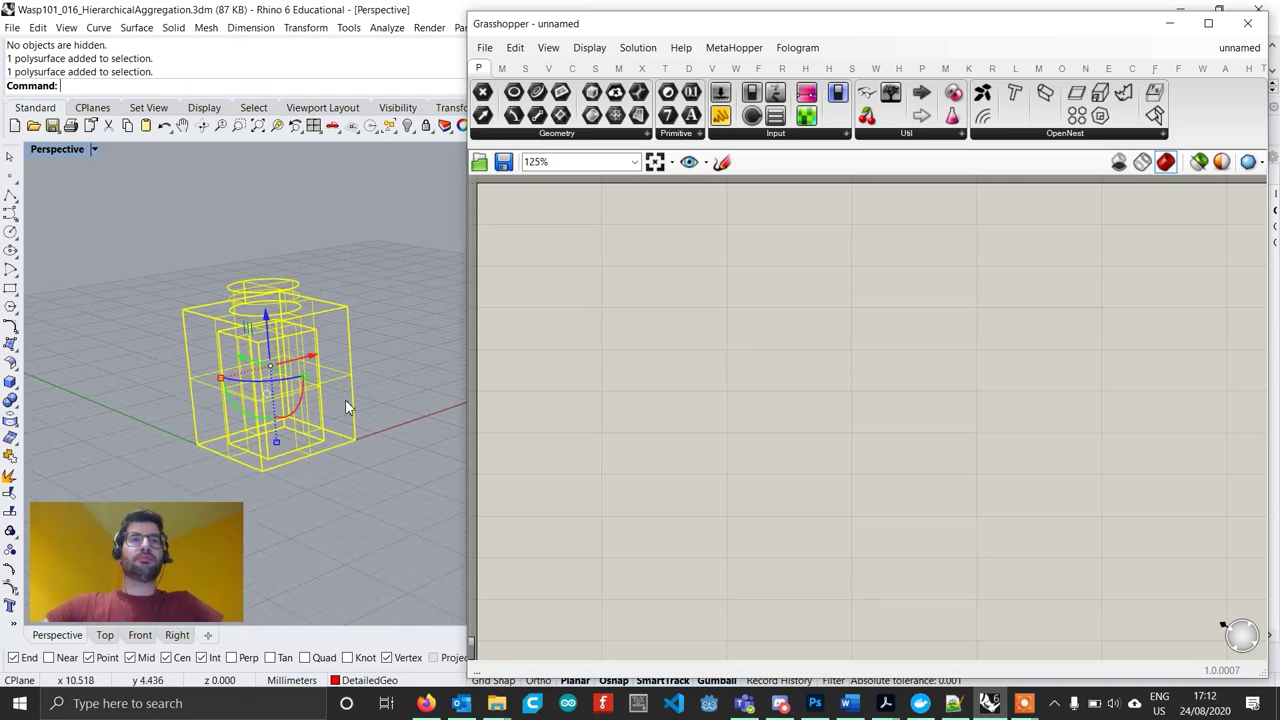
# Pick the outer box extrusion instead of the overlapping polysurface and inspect it from different angles.
pyautogui.click(360, 363)
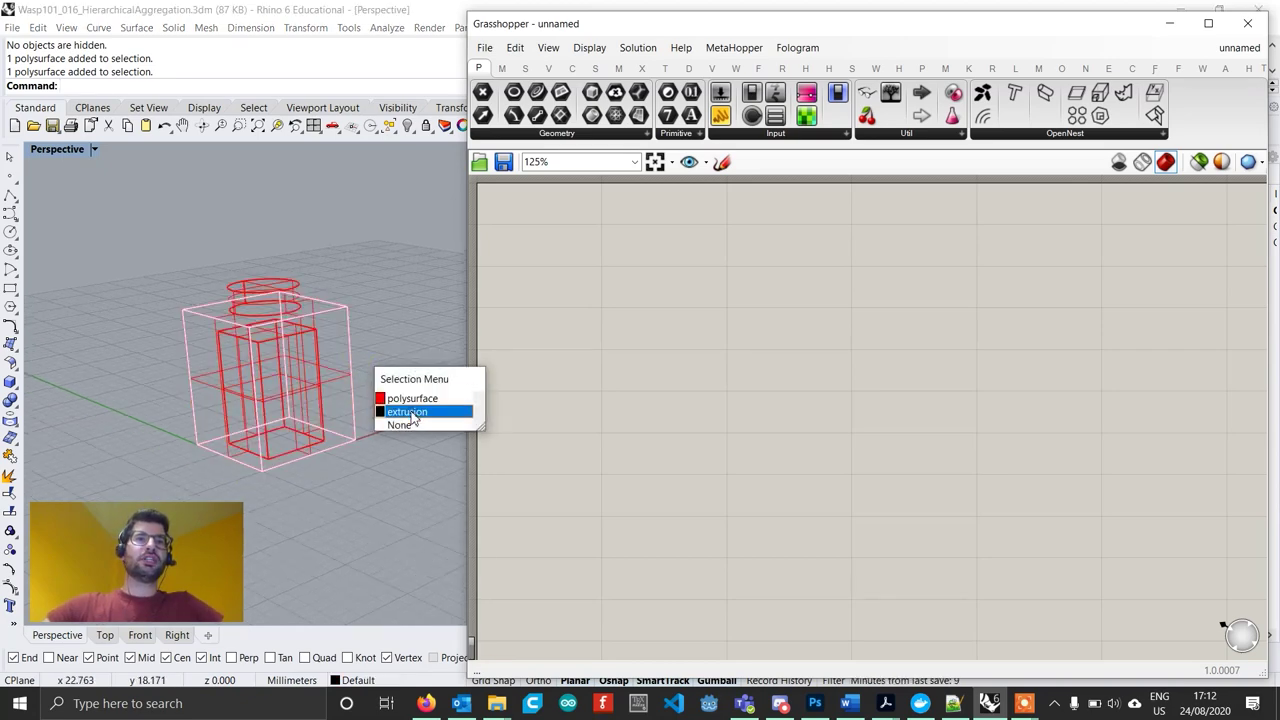
pyautogui.click(407, 411)
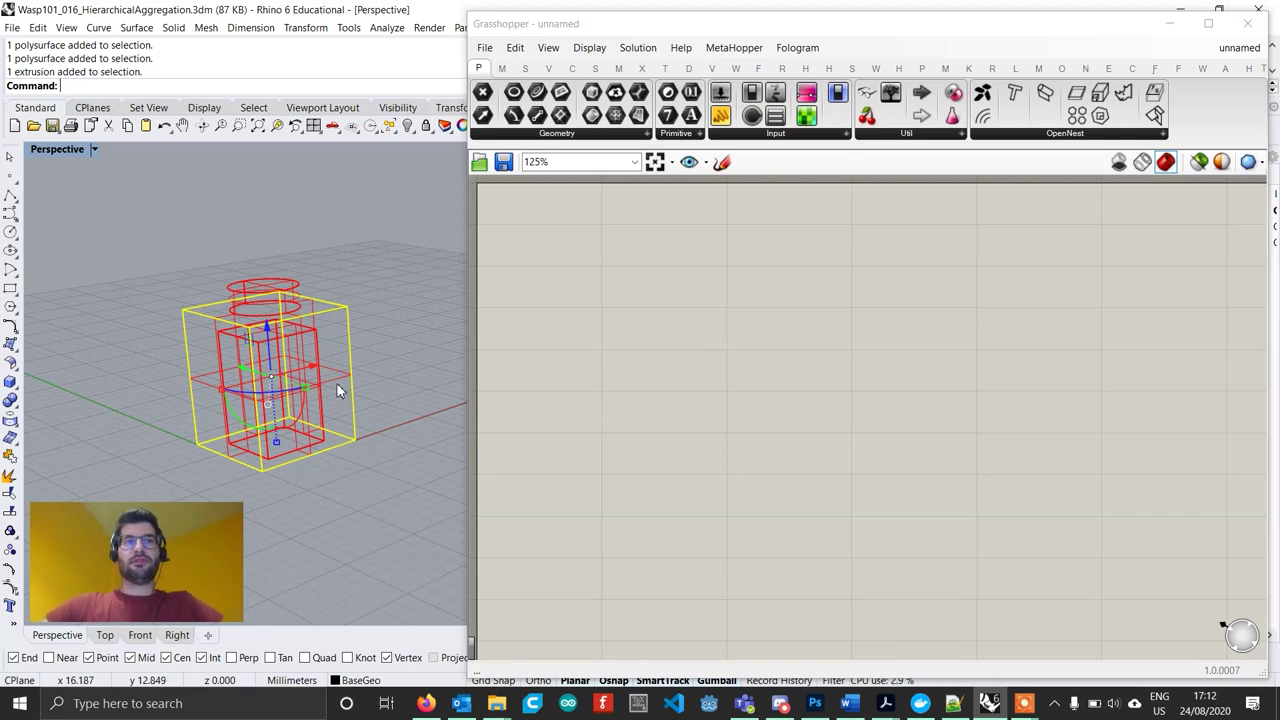
pyautogui.keyDown('shift'); pyautogui.moveTo(395, 402); pyautogui.dragTo(379, 388, button='right'); pyautogui.keyUp('shift')
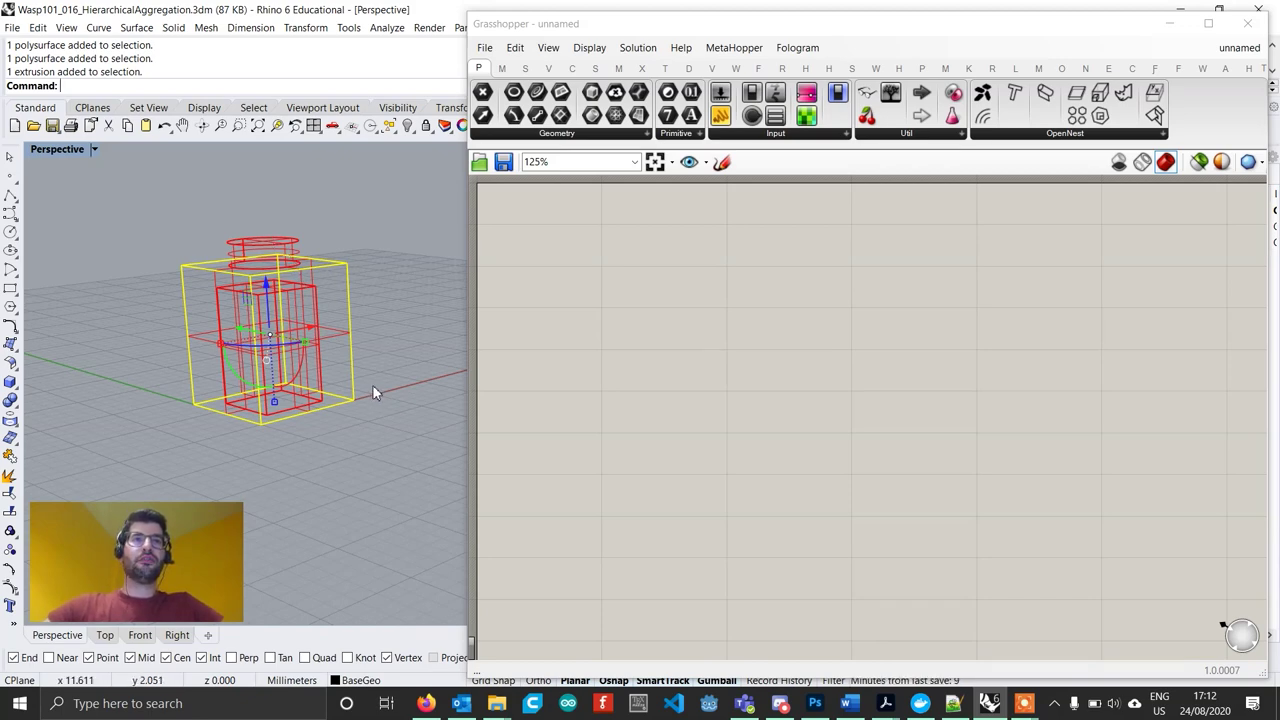
pyautogui.keyDown('shift'); pyautogui.moveTo(370, 362); pyautogui.dragTo(361, 372, button='right'); pyautogui.keyUp('shift')
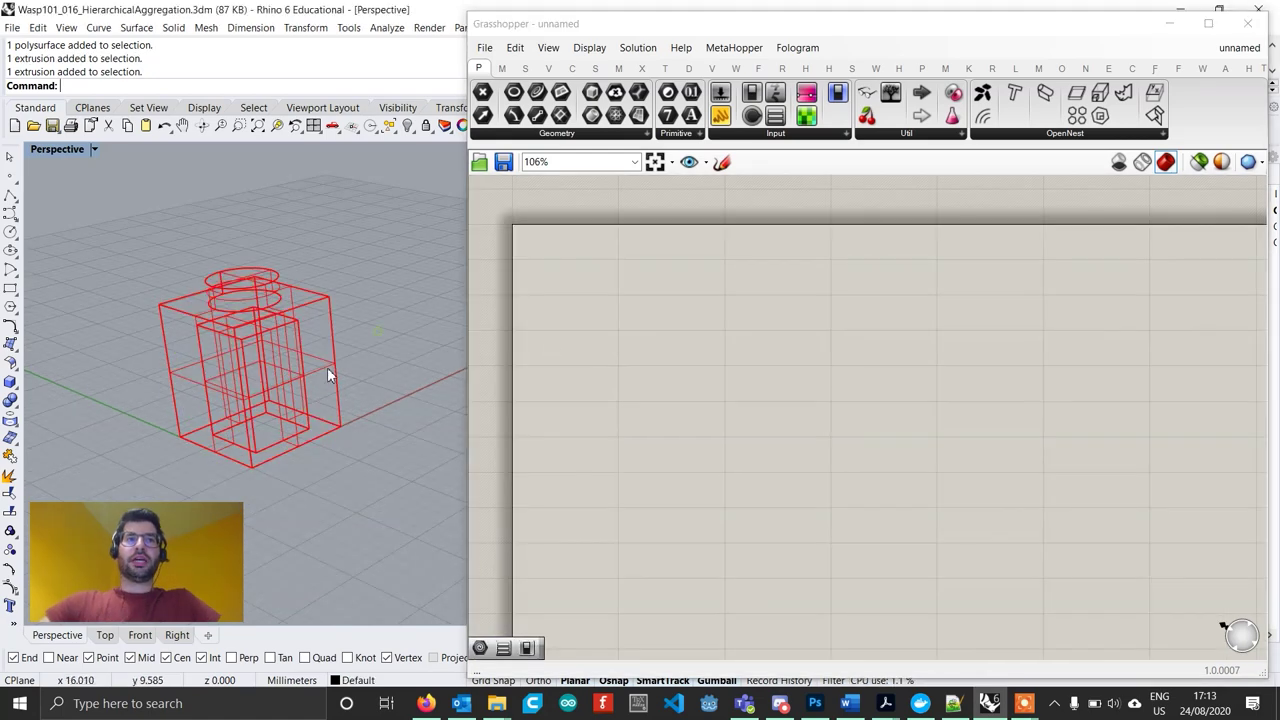
pyautogui.click(334, 358)
pyautogui.click(390, 404)
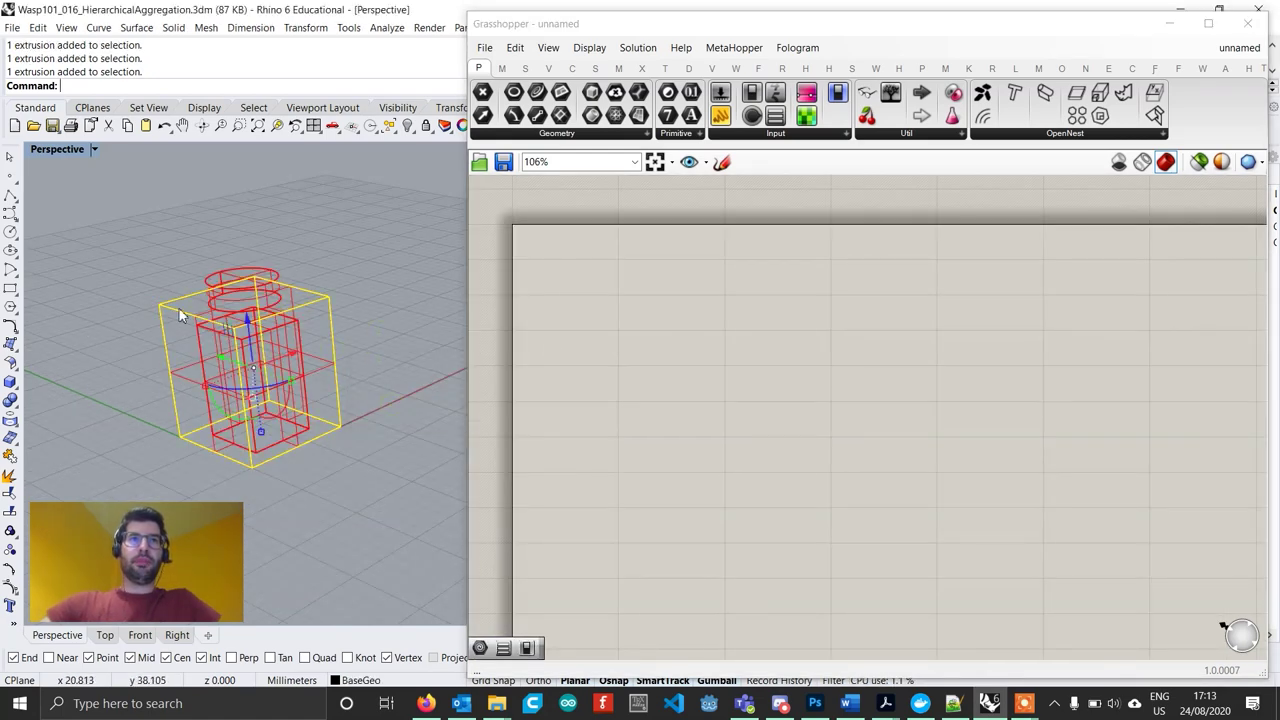
pyautogui.doubleClick(643, 317)
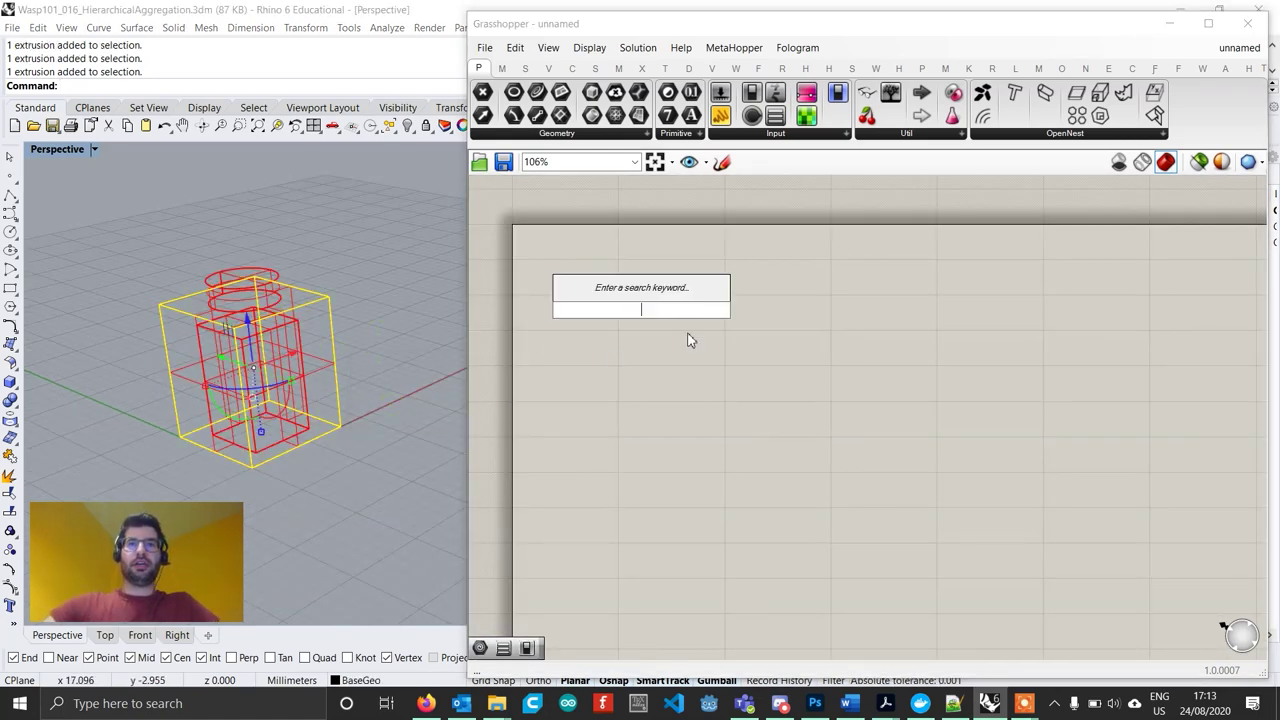
pyautogui.write('geom')
pyautogui.press('Return')
pyautogui.click(656, 317)
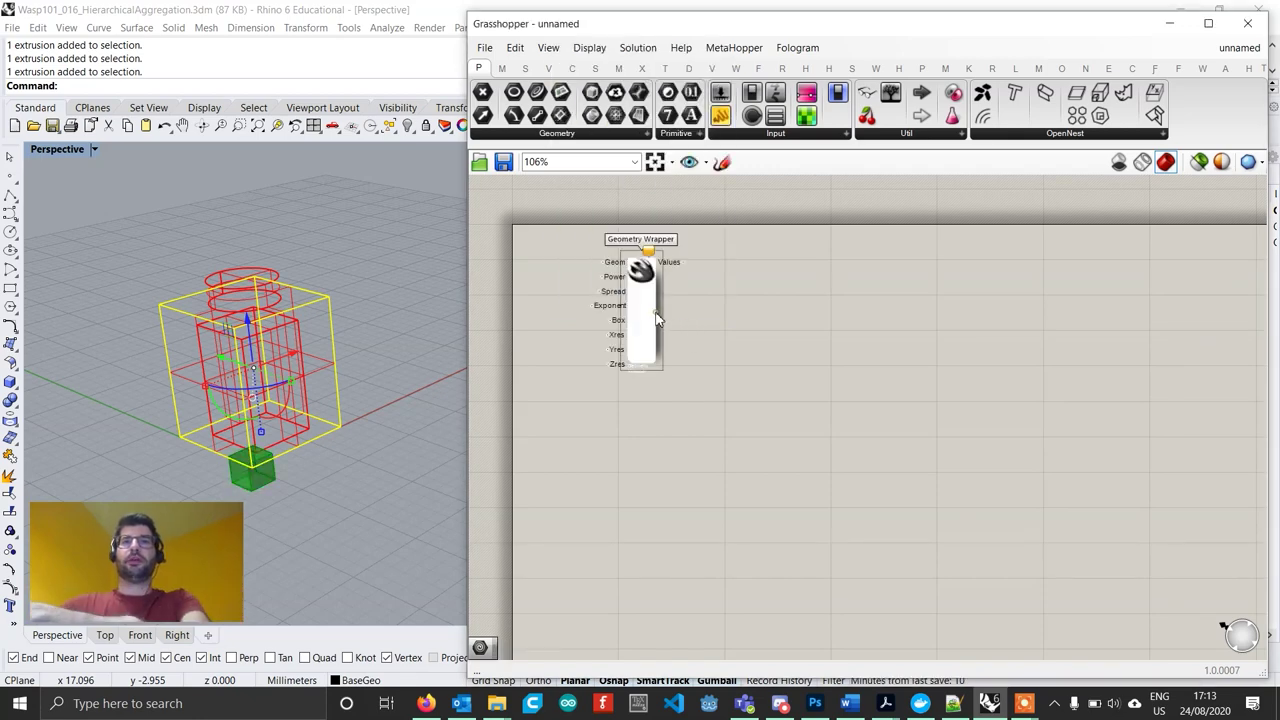
pyautogui.hotkey('ctrl', 'z')
# Add a Geometry parameter to the empty Grasshopper canvas.
pyautogui.doubleClick(651, 331)
pyautogui.write('ge')
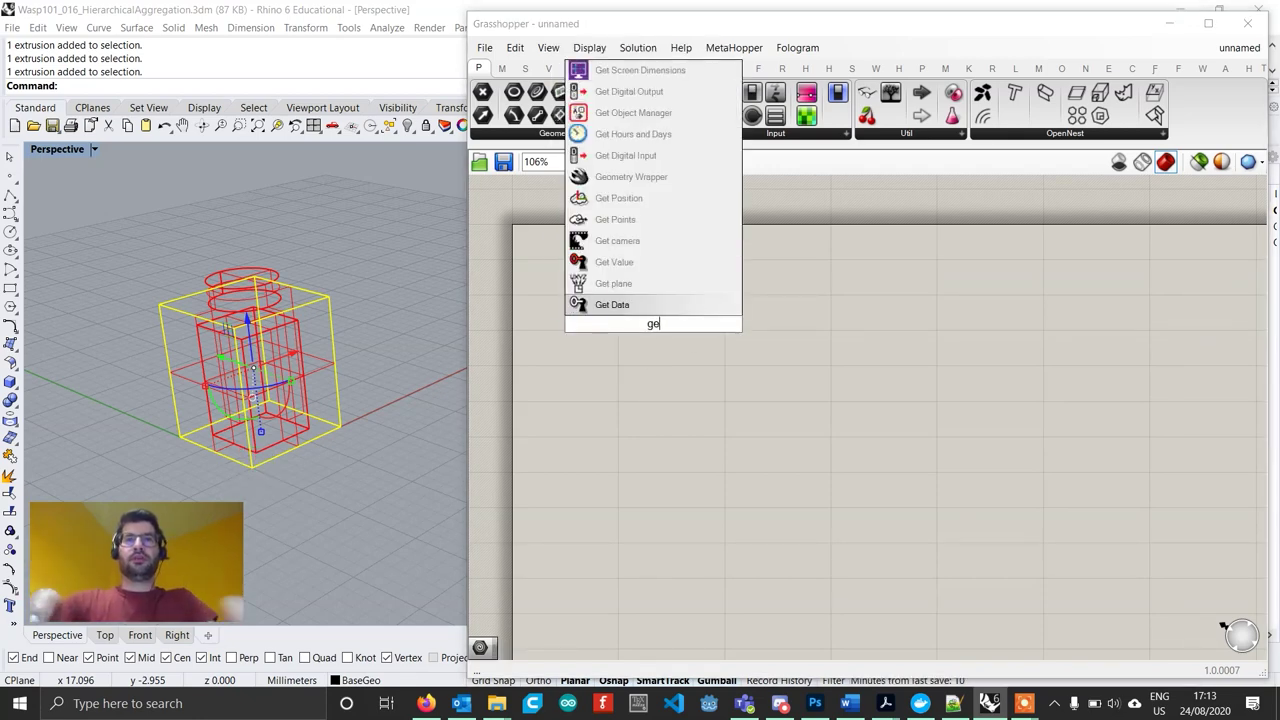
pyautogui.write('om')
pyautogui.press('Return')
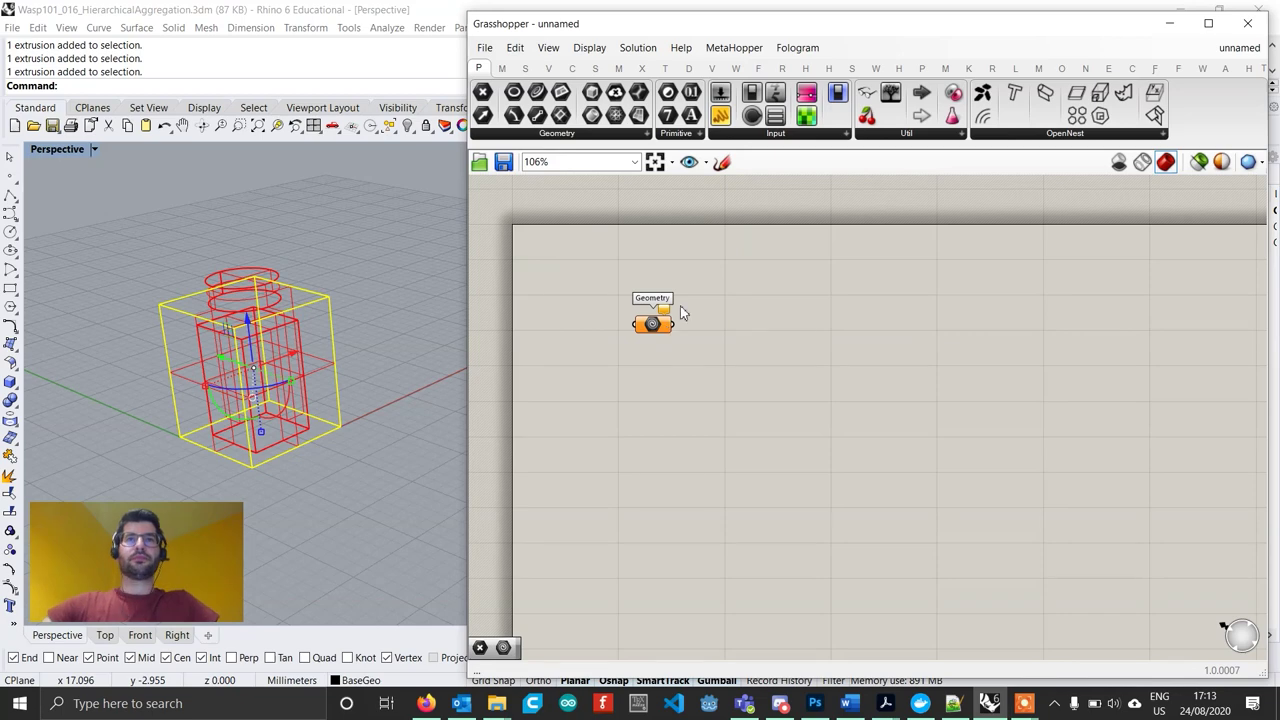
# Set the outer box extrusion as the single geometry referenced by the Geometry parameter.
pyautogui.scroll(3, 680, 313)
pyautogui.rightClick(701, 343)
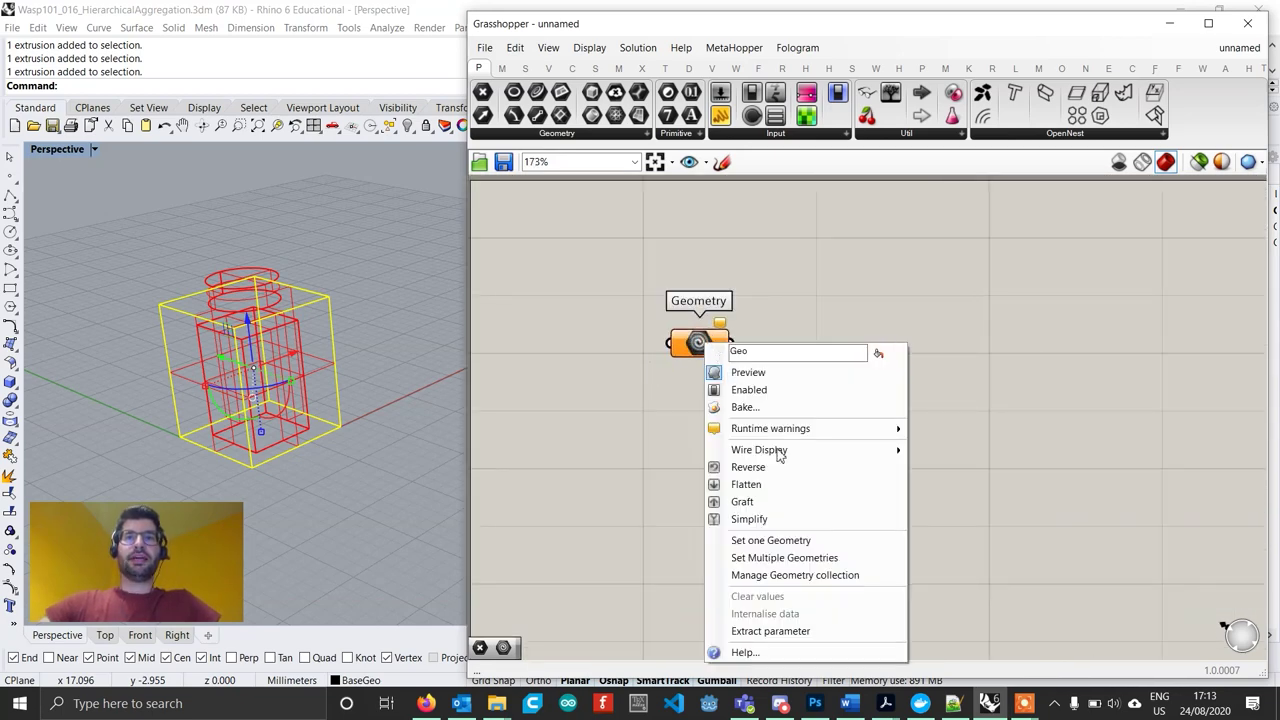
pyautogui.click(793, 541)
pyautogui.click(355, 300)
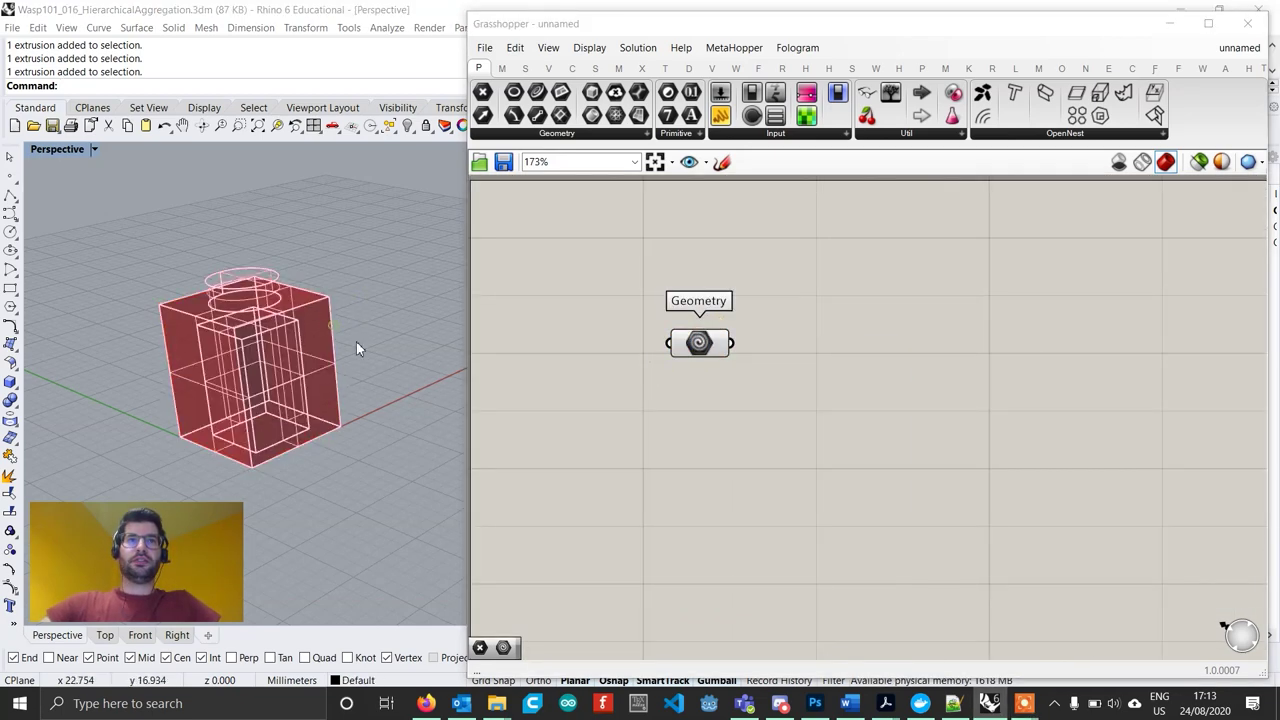
pyautogui.click(356, 341)
pyautogui.click(373, 393)
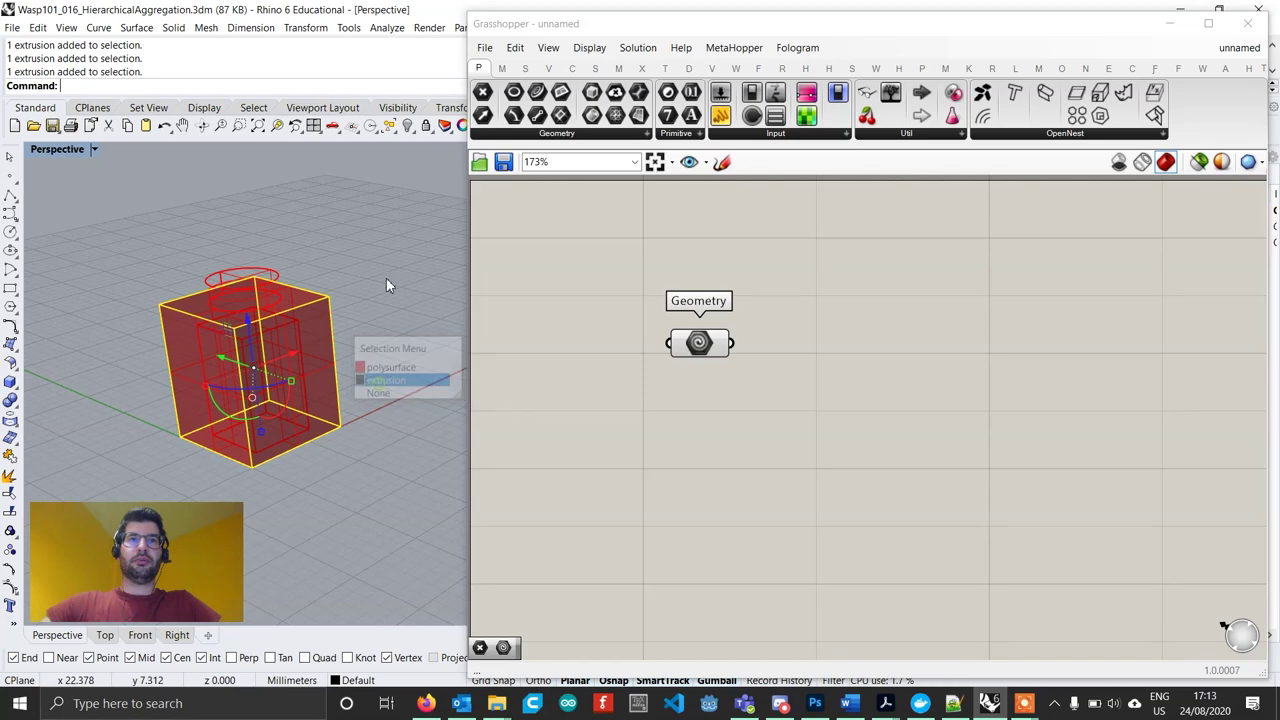
# Hide the selected box extrusion in Rhino and shift the Geometry parameter slightly on the canvas.
pyautogui.click(411, 124)
pyautogui.moveTo(382, 388); pyautogui.dragTo(372, 372, button='right')
pyautogui.moveTo(703, 346); pyautogui.dragTo(674, 343)
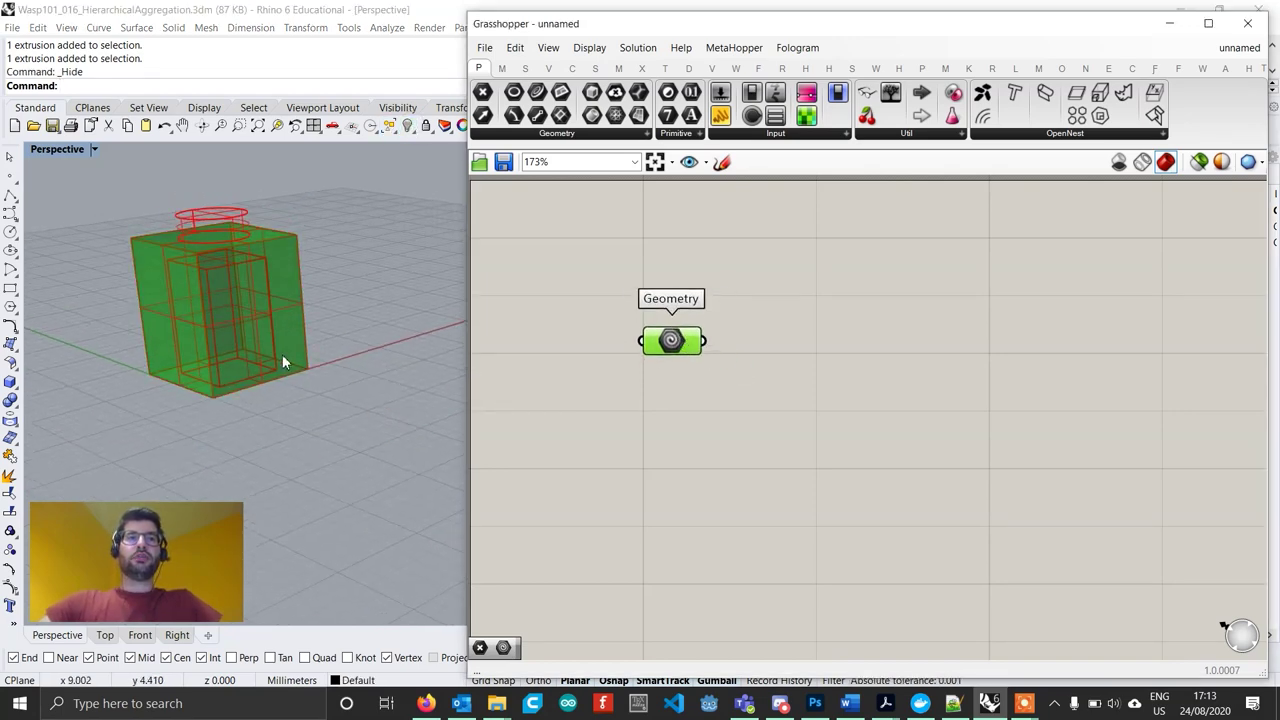
pyautogui.moveTo(282, 356); pyautogui.dragTo(313, 359, button='right')
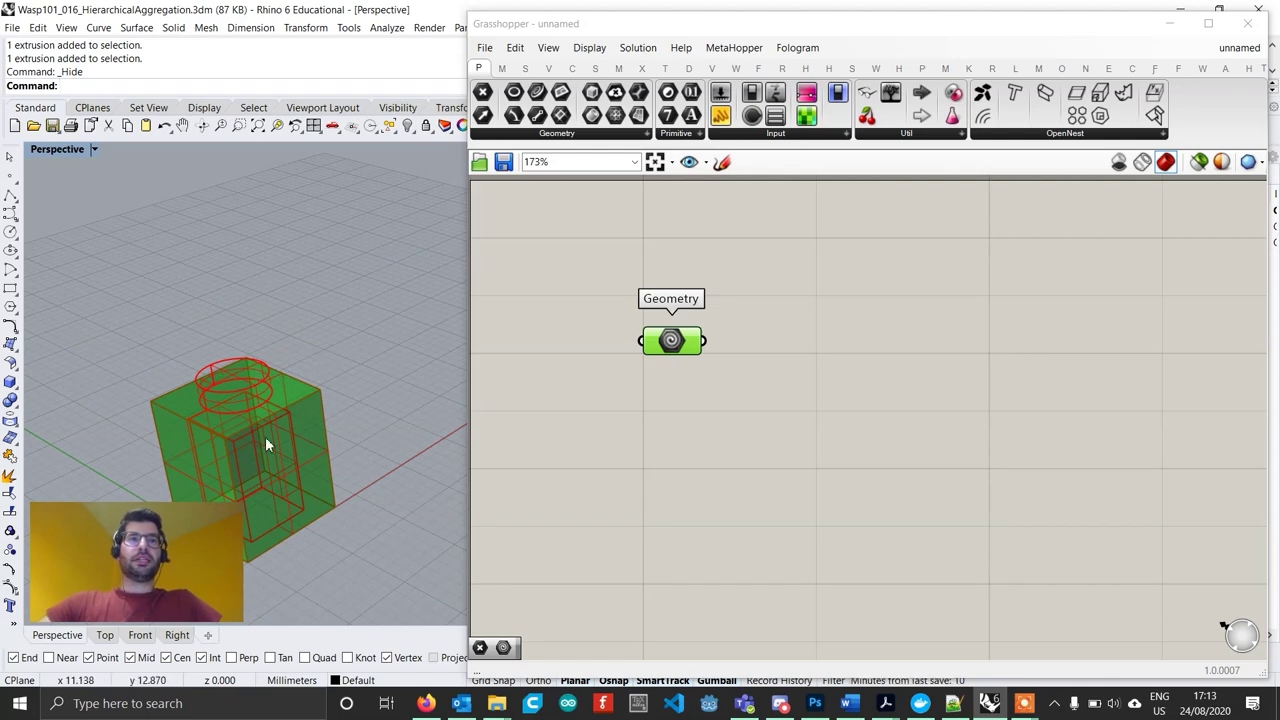
pyautogui.moveTo(267, 445); pyautogui.dragTo(284, 285, button='right')
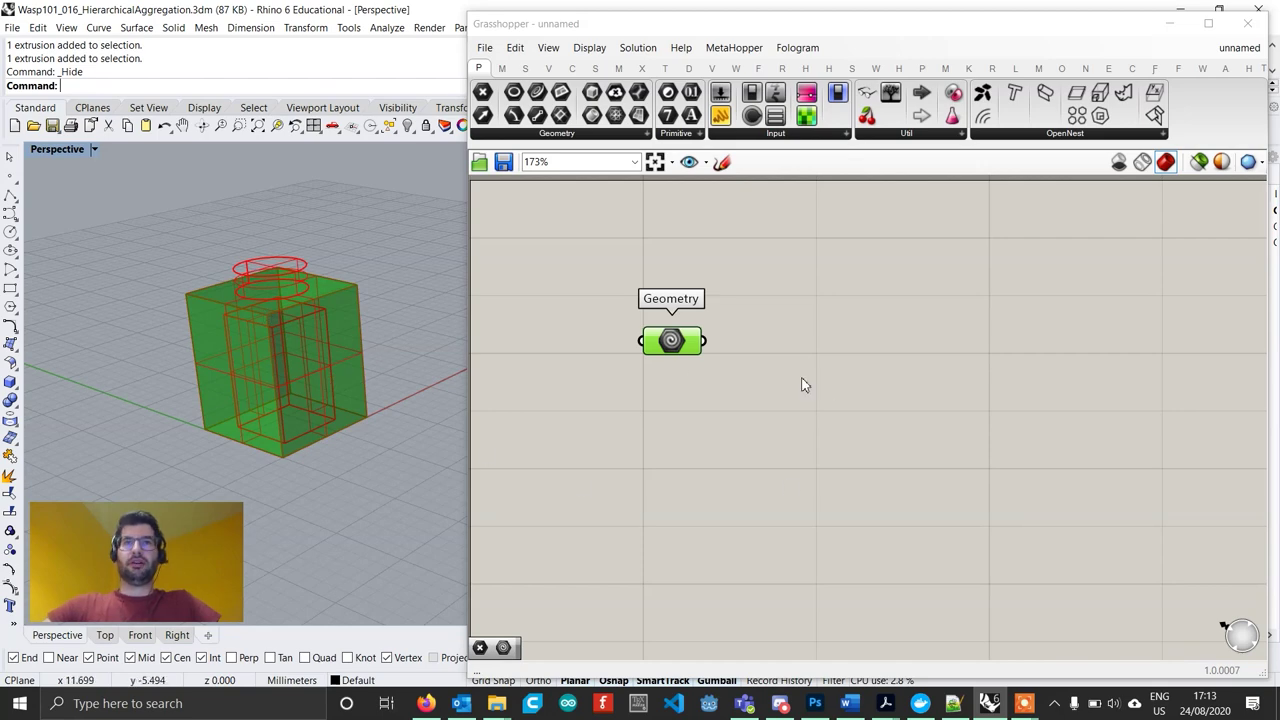
pyautogui.moveTo(674, 345); pyautogui.dragTo(668, 339)
pyautogui.click(736, 385)
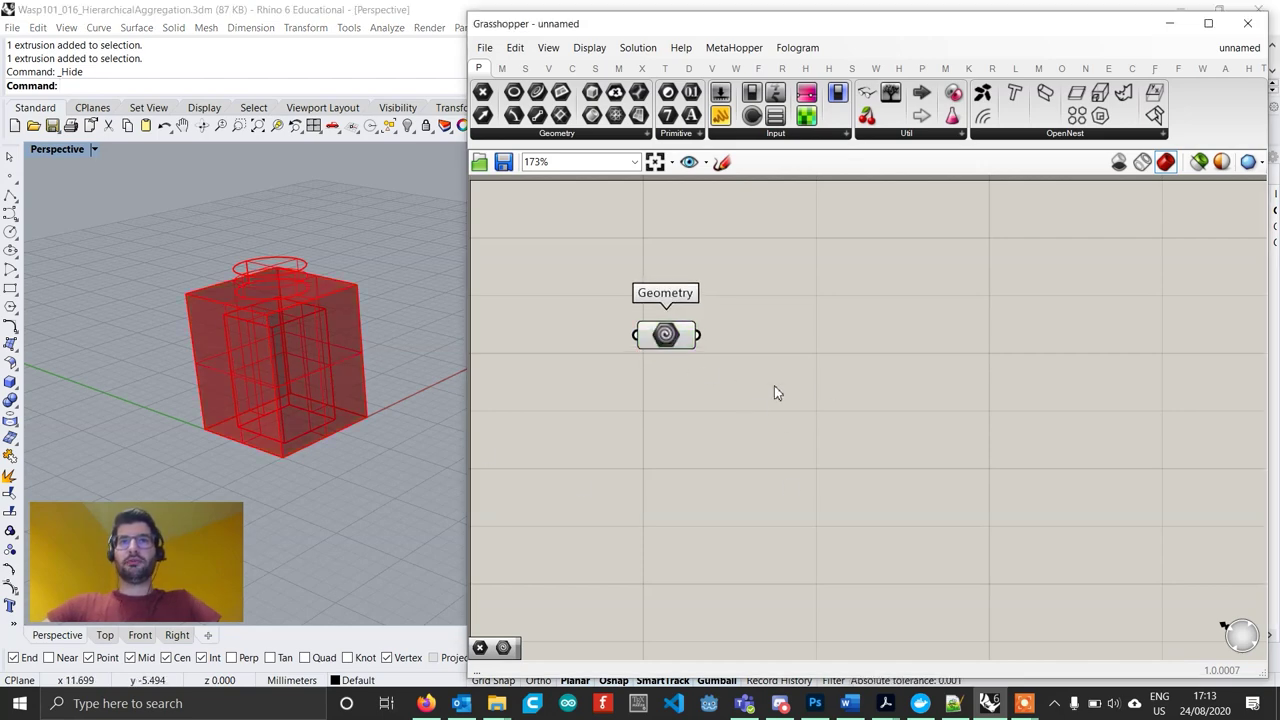
# Add a Deconstruct Brep component fed by the Geometry parameter and place it below and to the right of it.
pyautogui.doubleClick(774, 385)
pyautogui.write('de')
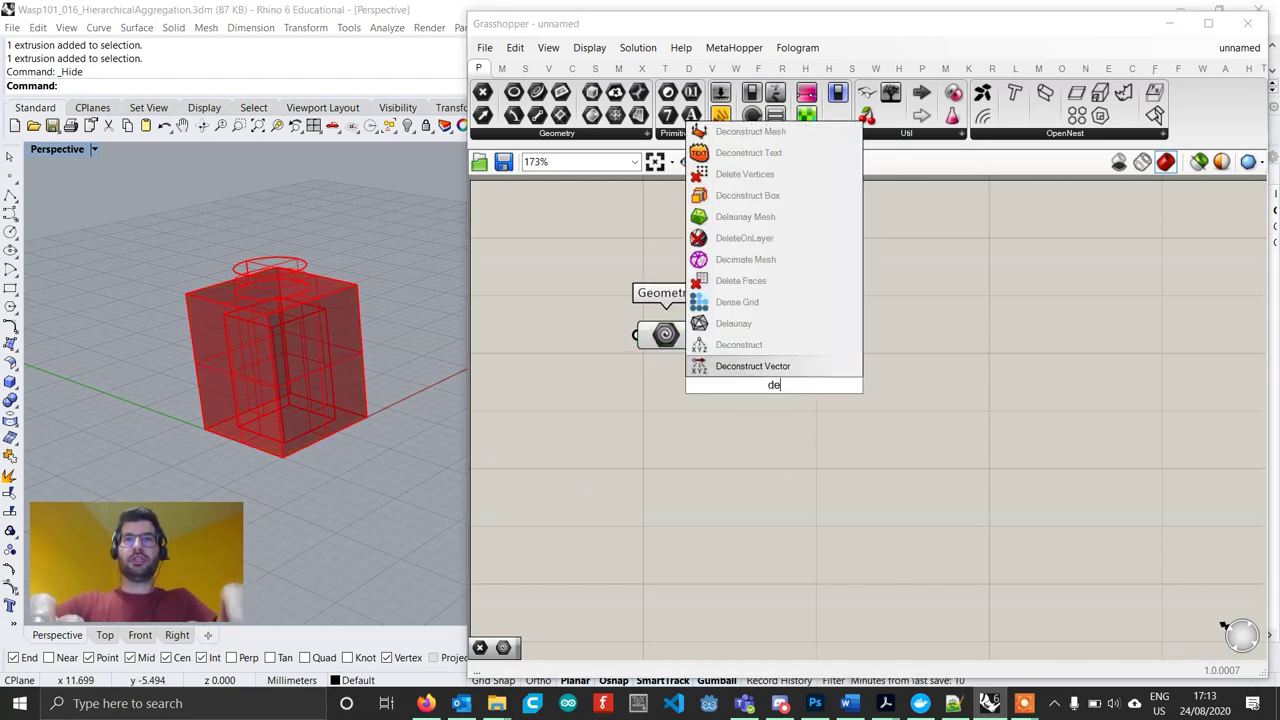
pyautogui.write('brep')
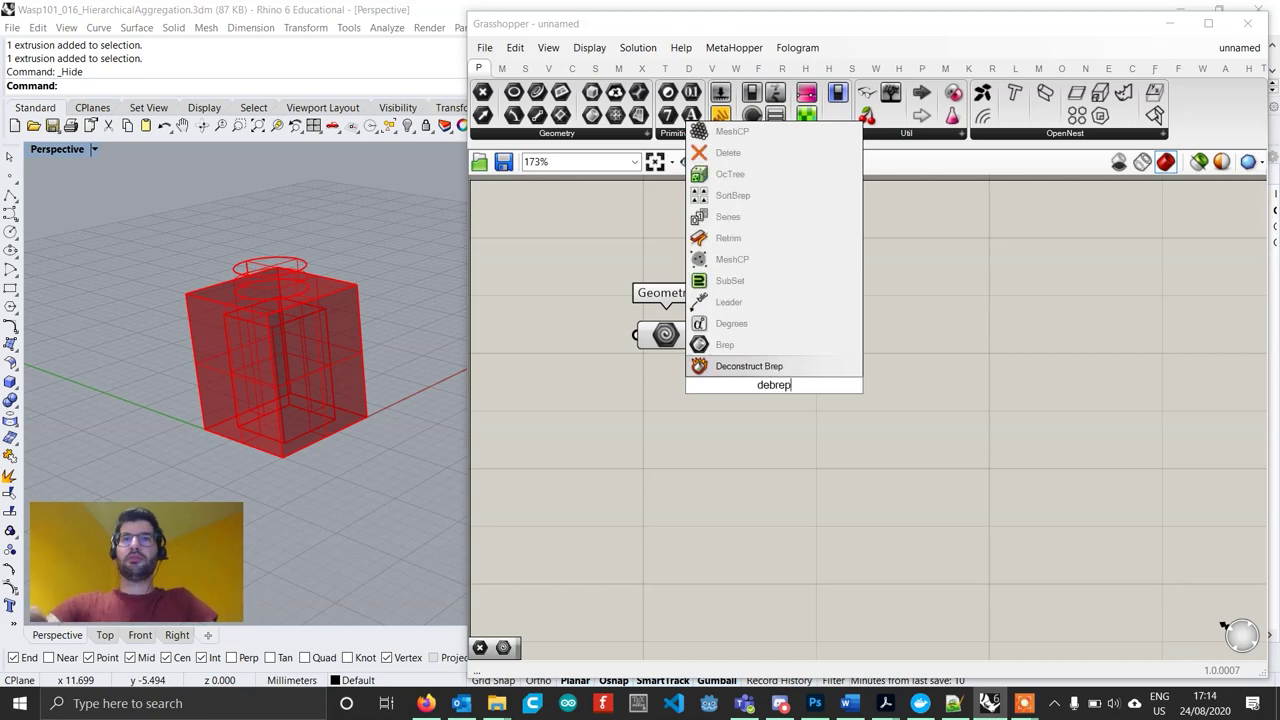
pyautogui.press('Return')
pyautogui.moveTo(698, 335); pyautogui.dragTo(799, 392)
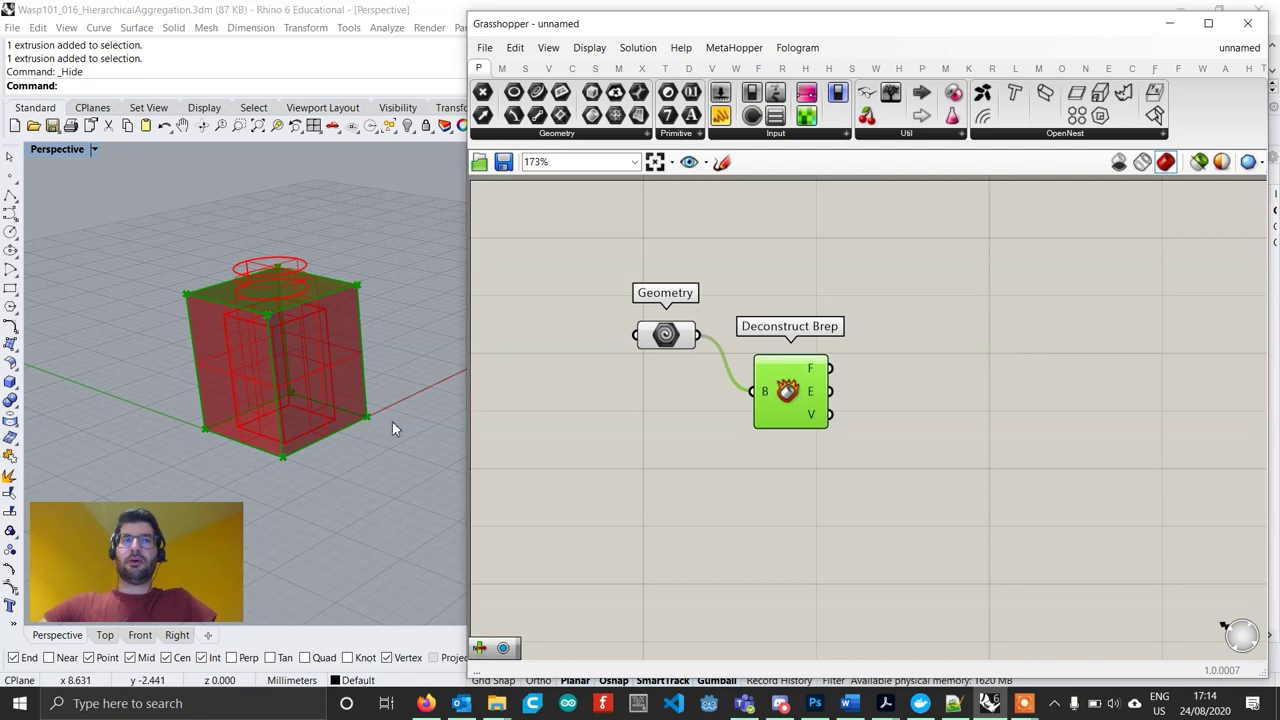
pyautogui.keyDown('shift'); pyautogui.moveTo(265, 309); pyautogui.dragTo(229, 301, button='right'); pyautogui.keyUp('shift')
pyautogui.moveTo(813, 408)
pyautogui.mouseDown()
pyautogui.moveTo(807, 428)
pyautogui.moveTo(814, 420)
pyautogui.mouseUp()
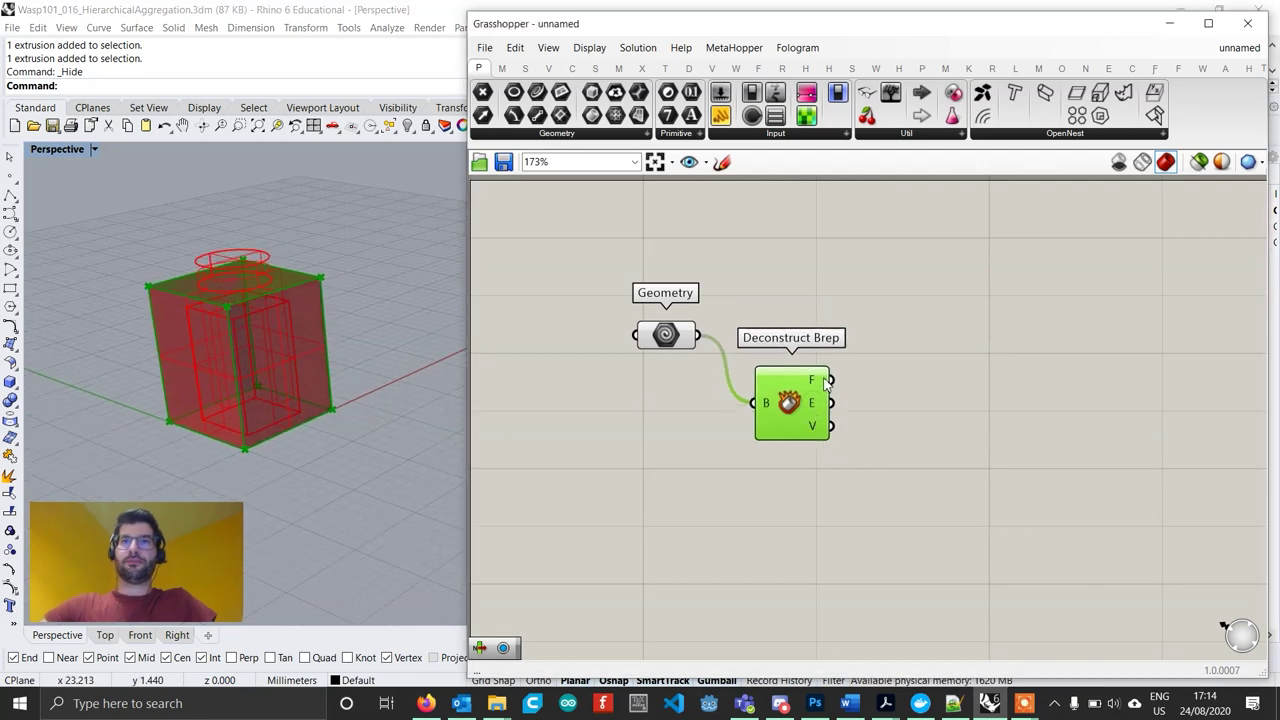
pyautogui.moveTo(826, 383); pyautogui.dragTo(766, 364, button='right')
pyautogui.moveTo(756, 372); pyautogui.dragTo(755, 410)
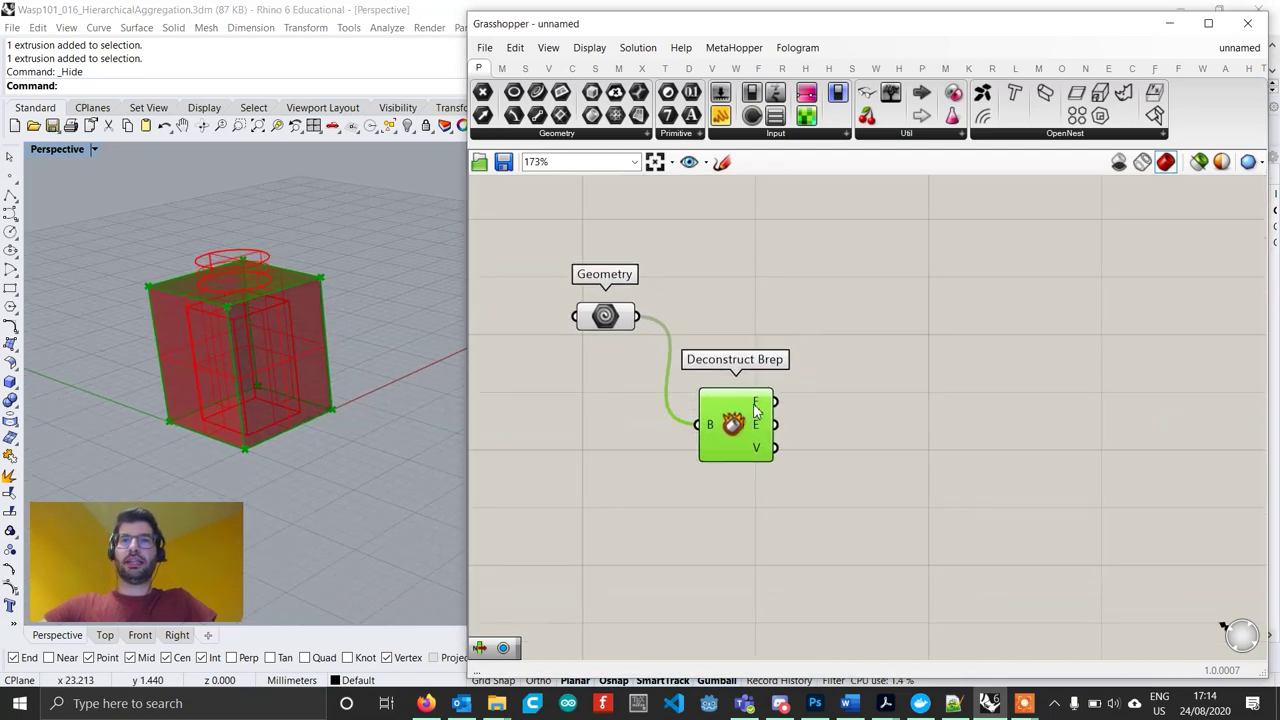
# Add a List Item component, feed its list input L with the Deconstruct Brep faces F, and align it beside that component.
pyautogui.doubleClick(895, 454)
pyautogui.write('item')
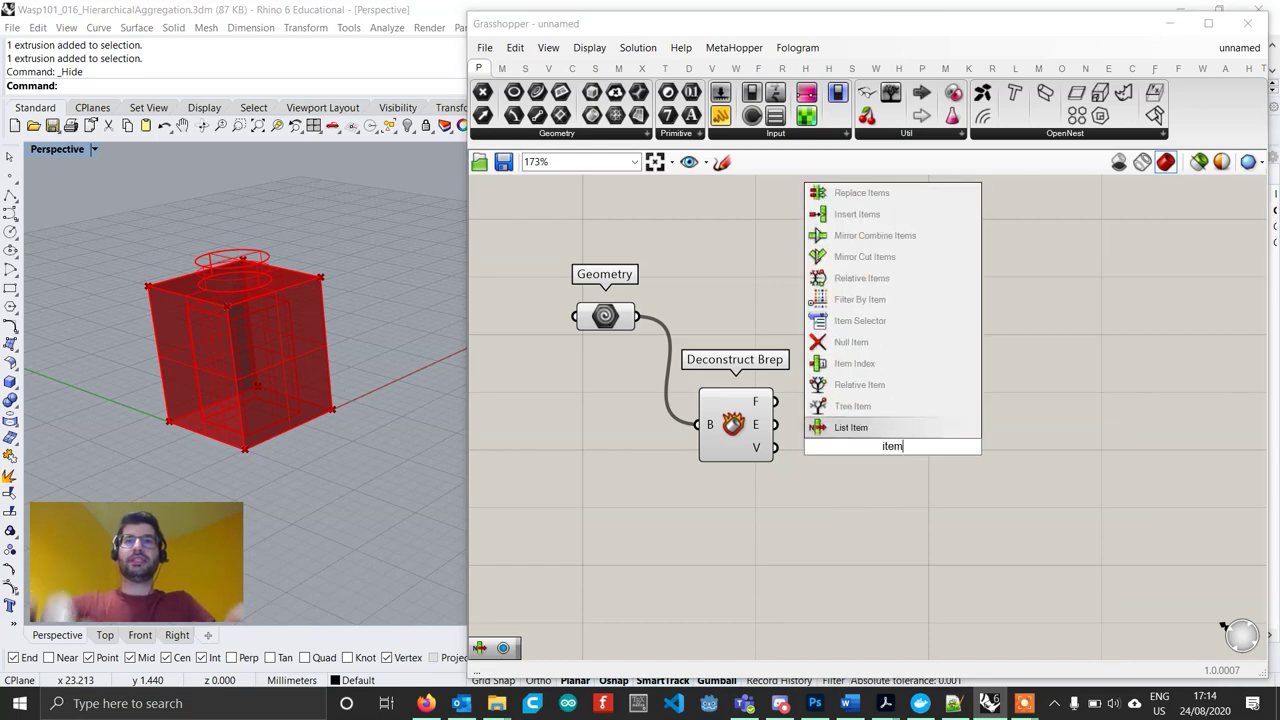
pyautogui.press('Return')
pyautogui.moveTo(774, 401); pyautogui.dragTo(824, 451)
pyautogui.doubleClick(713, 491)
pyautogui.moveTo(884, 486); pyautogui.dragTo(1004, 438)
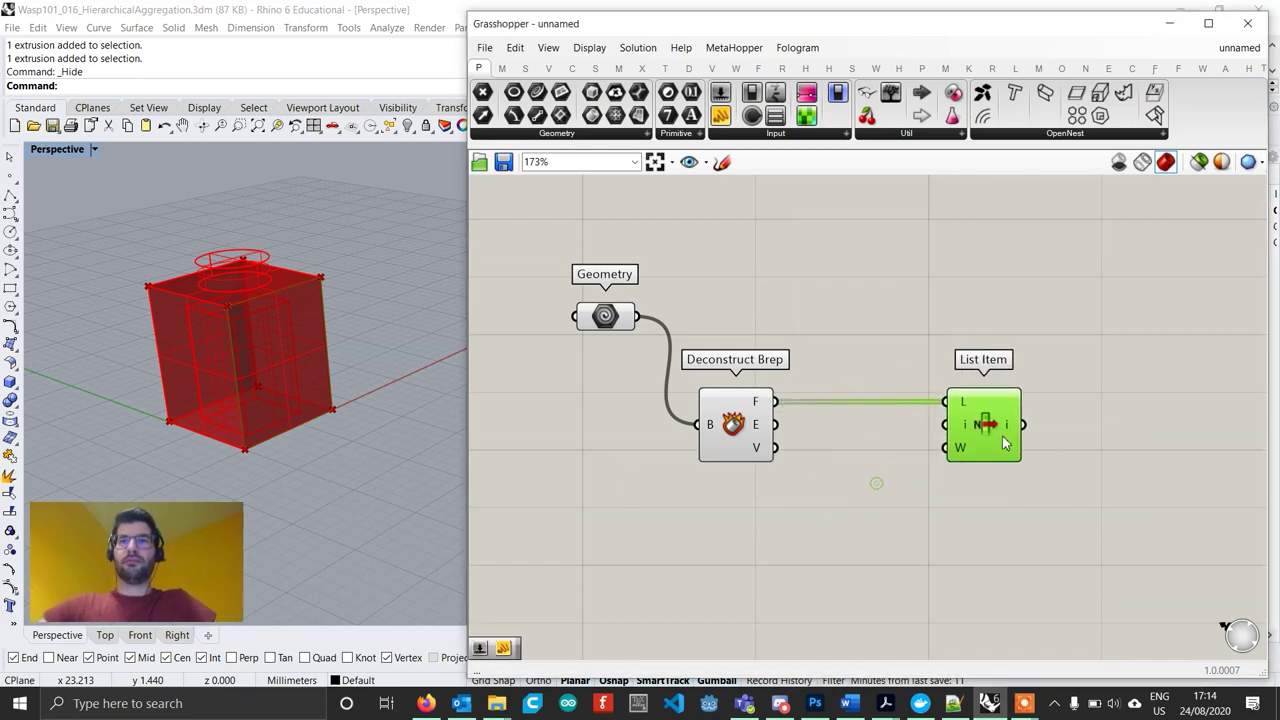
# Add a number slider set to 4 and connect it to the List Item index input.
pyautogui.doubleClick(801, 484)
pyautogui.write('4')
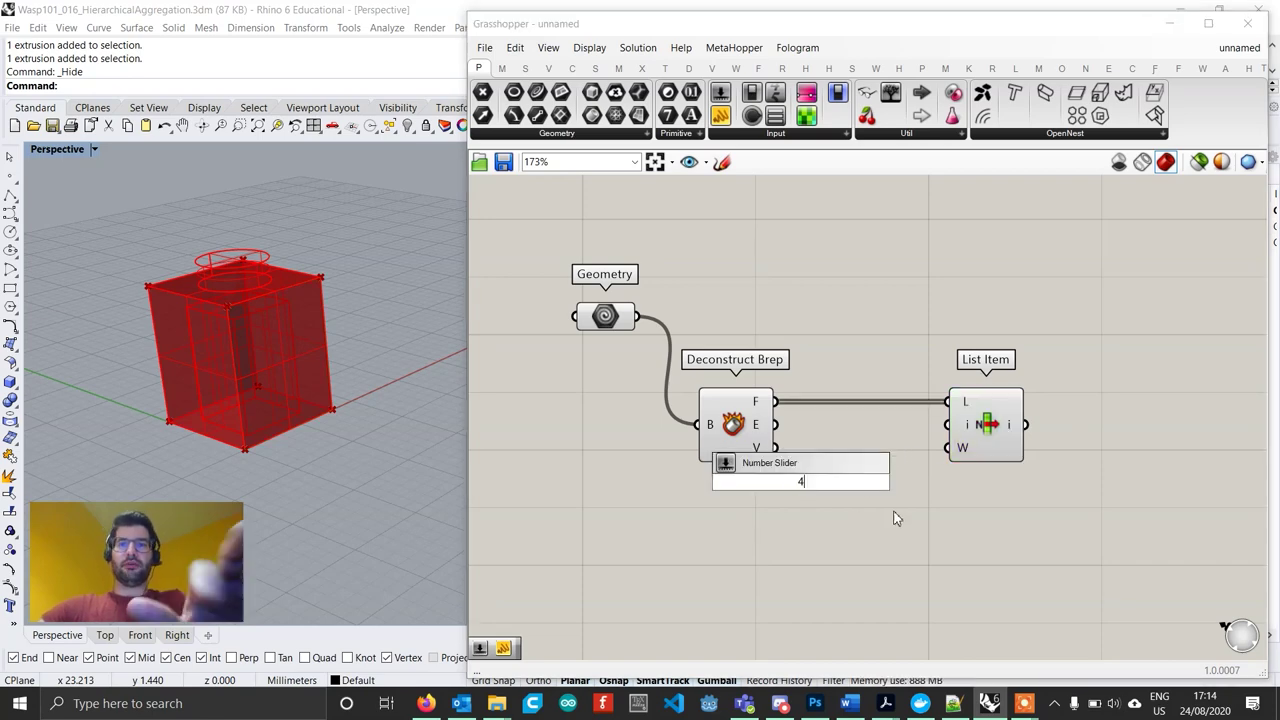
pyautogui.press('Return')
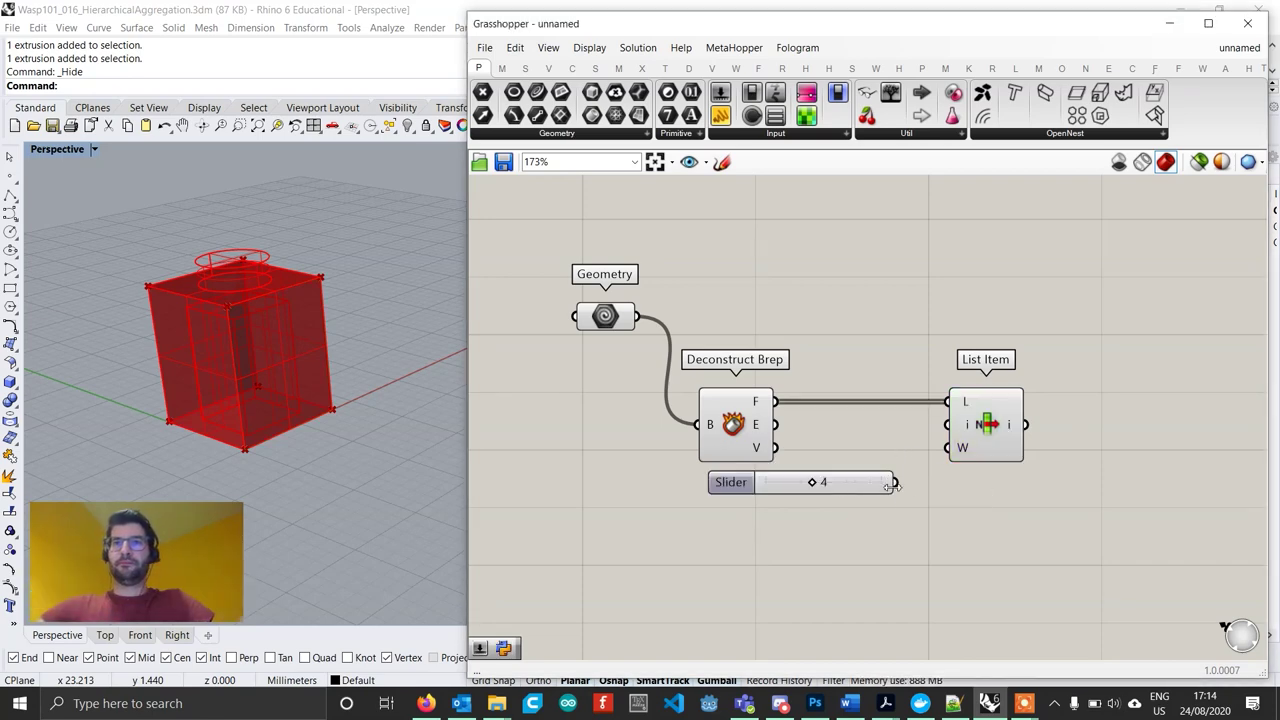
pyautogui.moveTo(895, 482); pyautogui.dragTo(948, 425)
pyautogui.moveTo(329, 421); pyautogui.dragTo(273, 329, button='right')
pyautogui.scroll(-5, 274, 209)
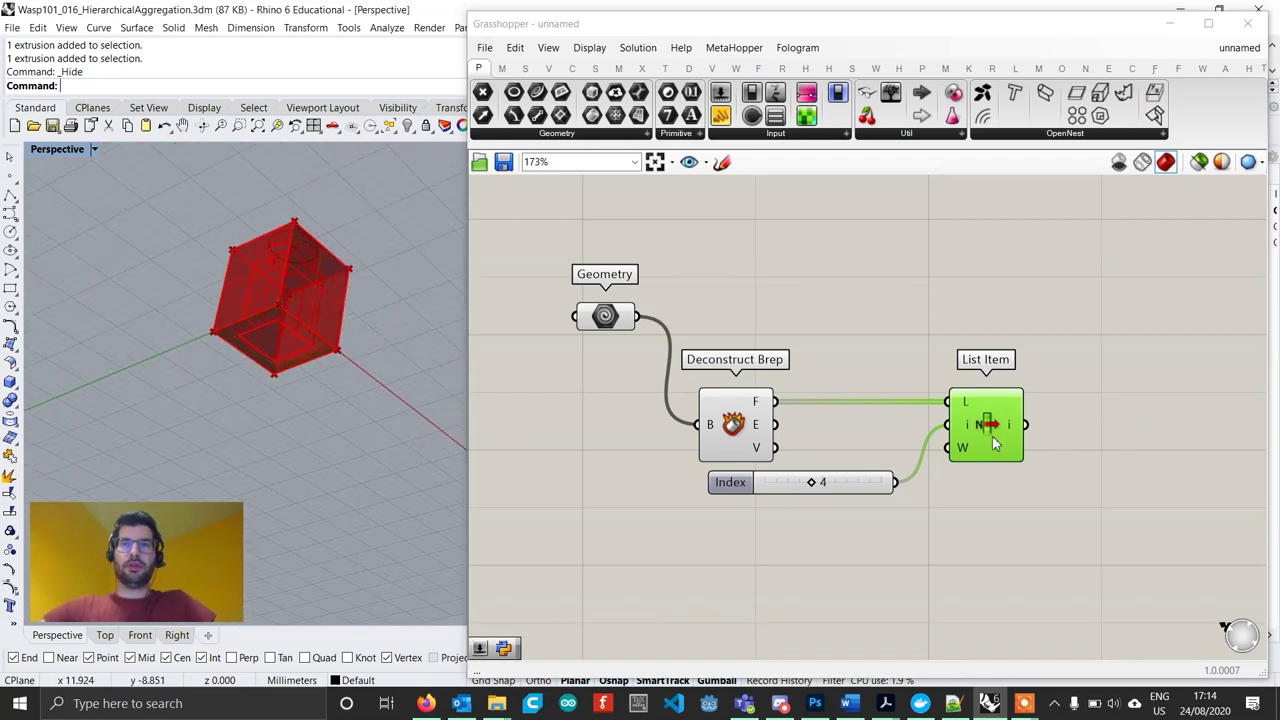
# Add an Area component beside the List Item and feed its geometry input G with the List Item output.
pyautogui.moveTo(1116, 432); pyautogui.dragTo(871, 449, button='right')
pyautogui.doubleClick(886, 447)
pyautogui.write('a')
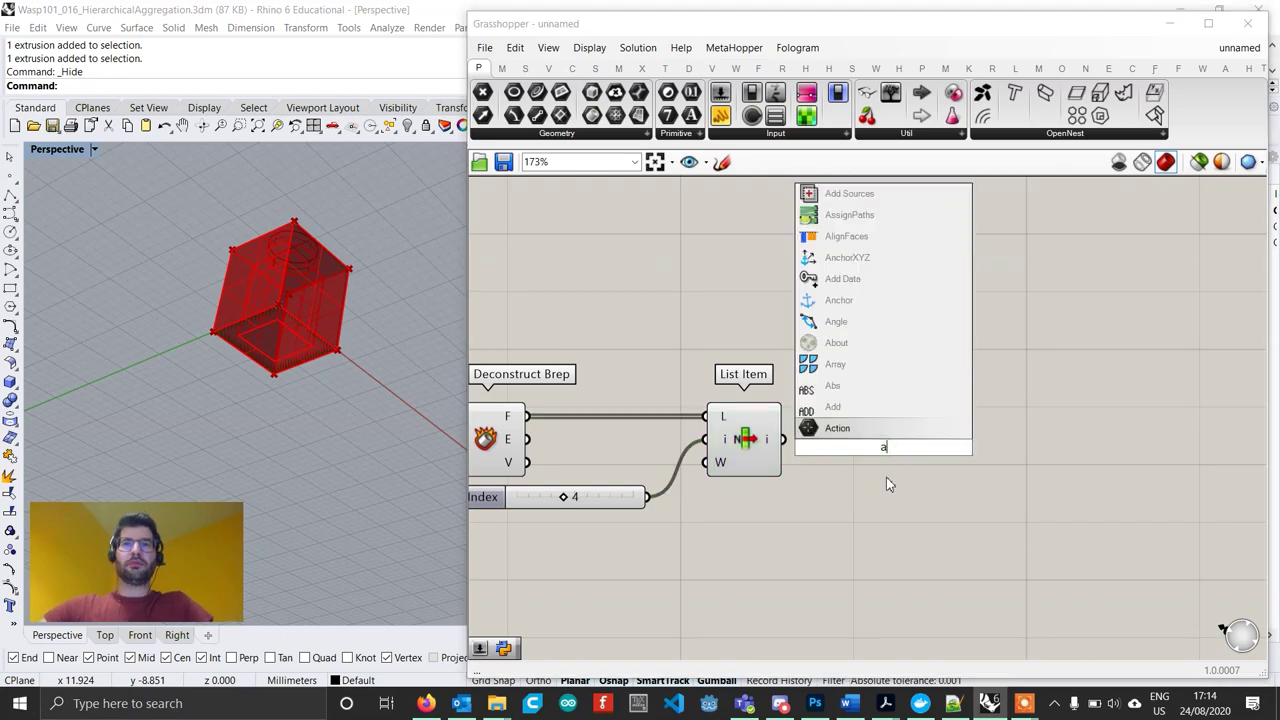
pyautogui.write('rea')
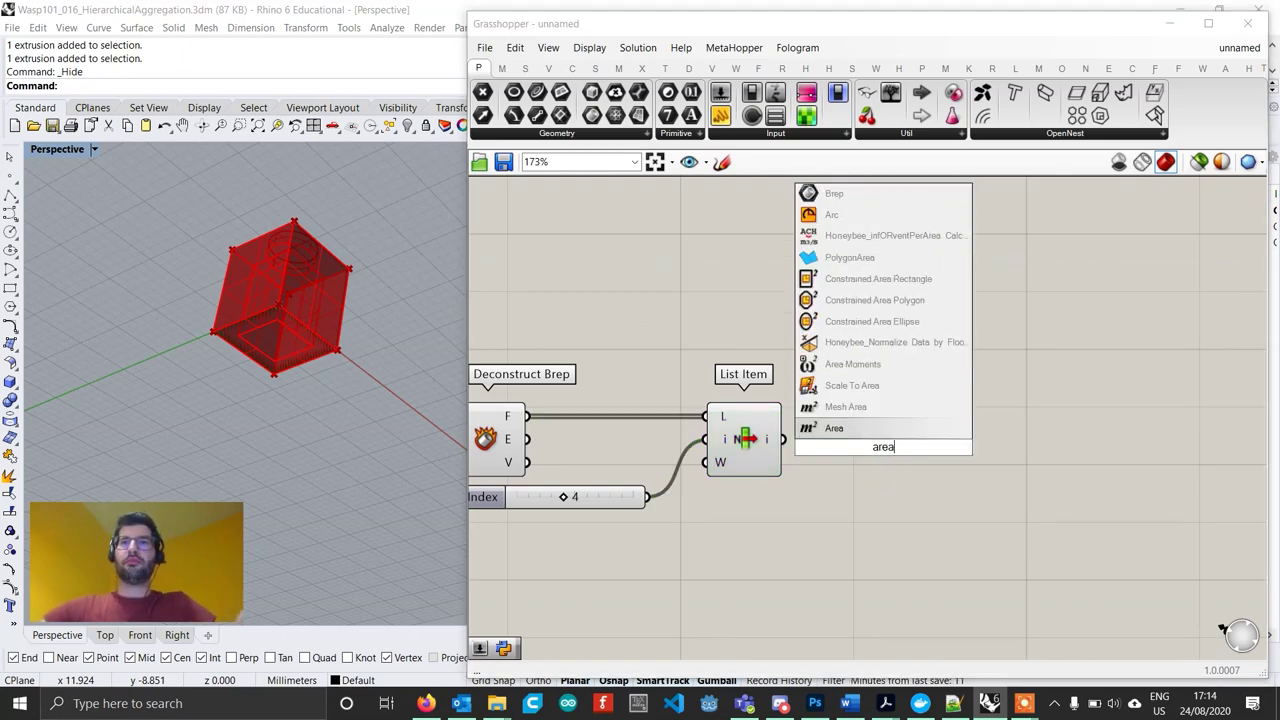
pyautogui.click(838, 429)
pyautogui.moveTo(877, 459); pyautogui.dragTo(841, 451)
pyautogui.moveTo(867, 475); pyautogui.dragTo(763, 449, button='right')
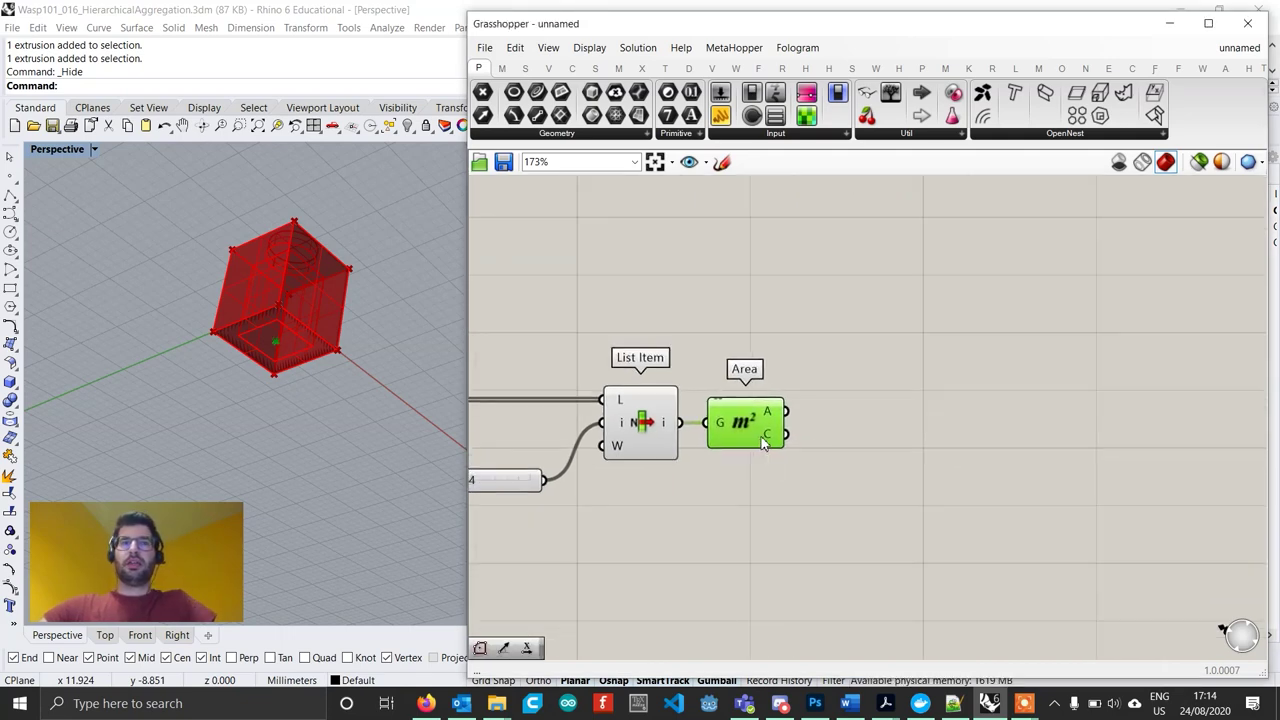
# Add a Line SDL component below and beyond Area, and connect the Area centroid output C to its start input S.
pyautogui.scroll(-2, 826, 468)
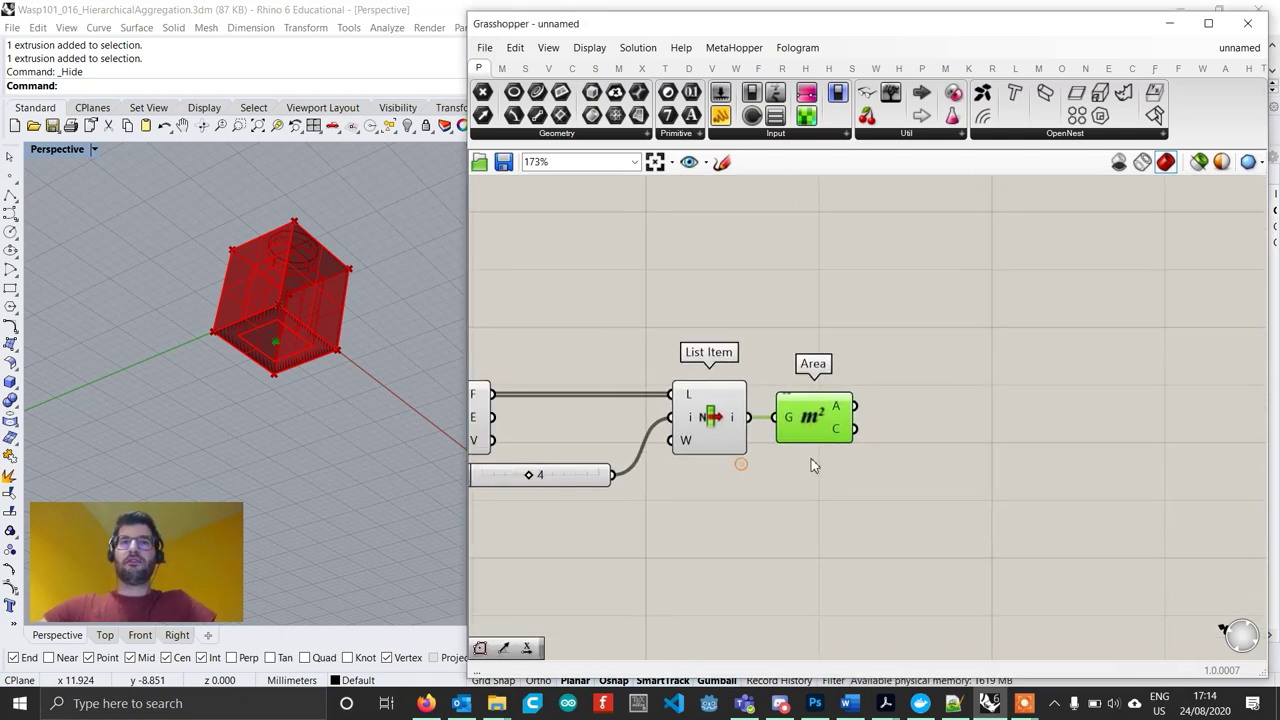
pyautogui.doubleClick(969, 475)
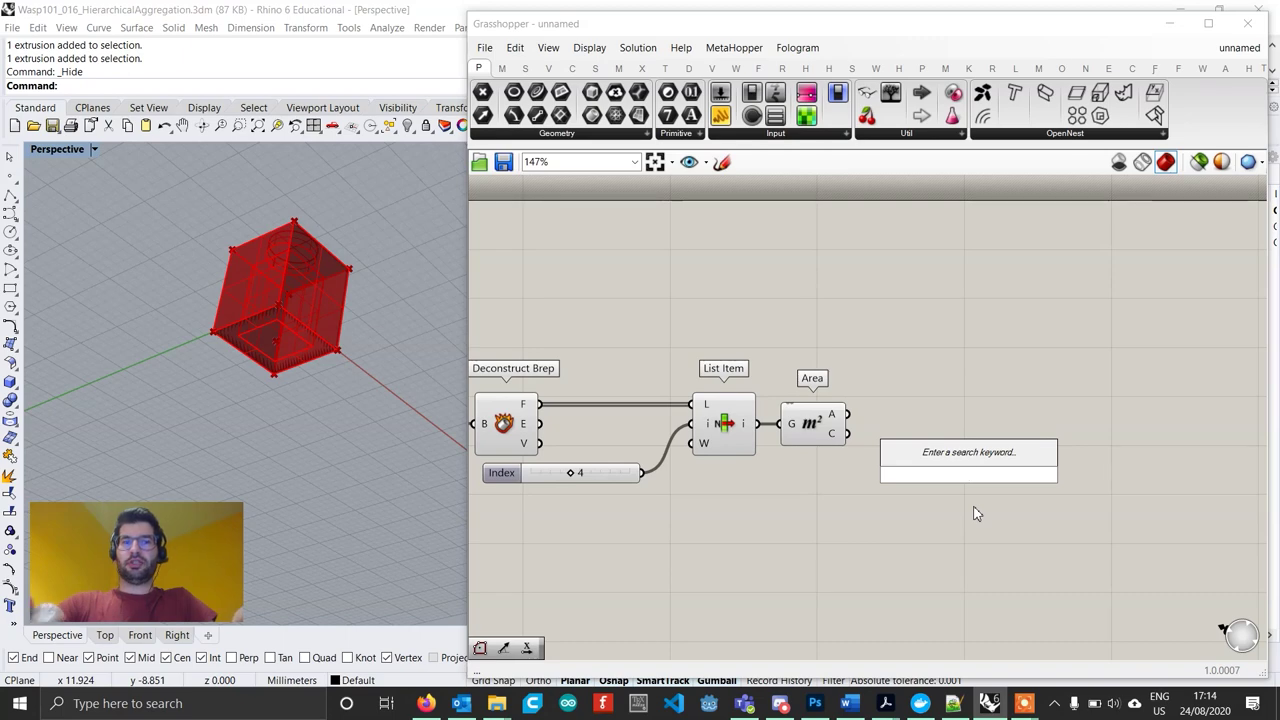
pyautogui.write('line sl')
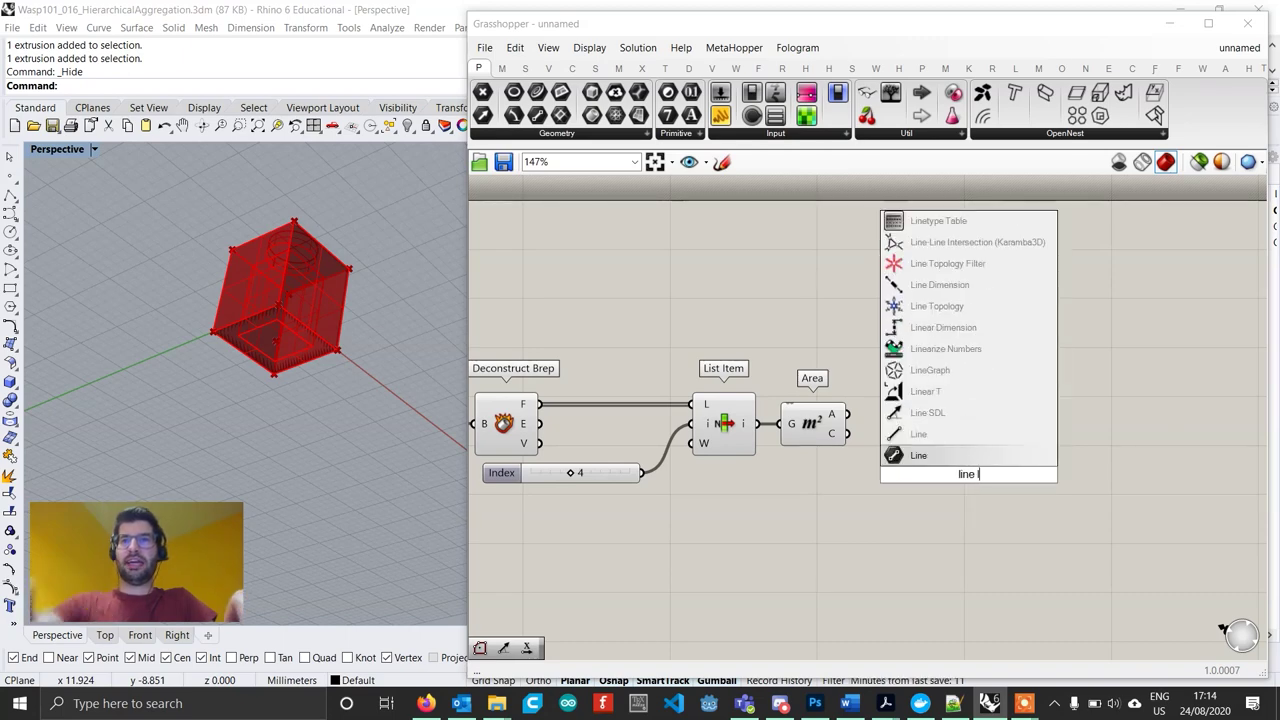
pyautogui.press('BackSpace')
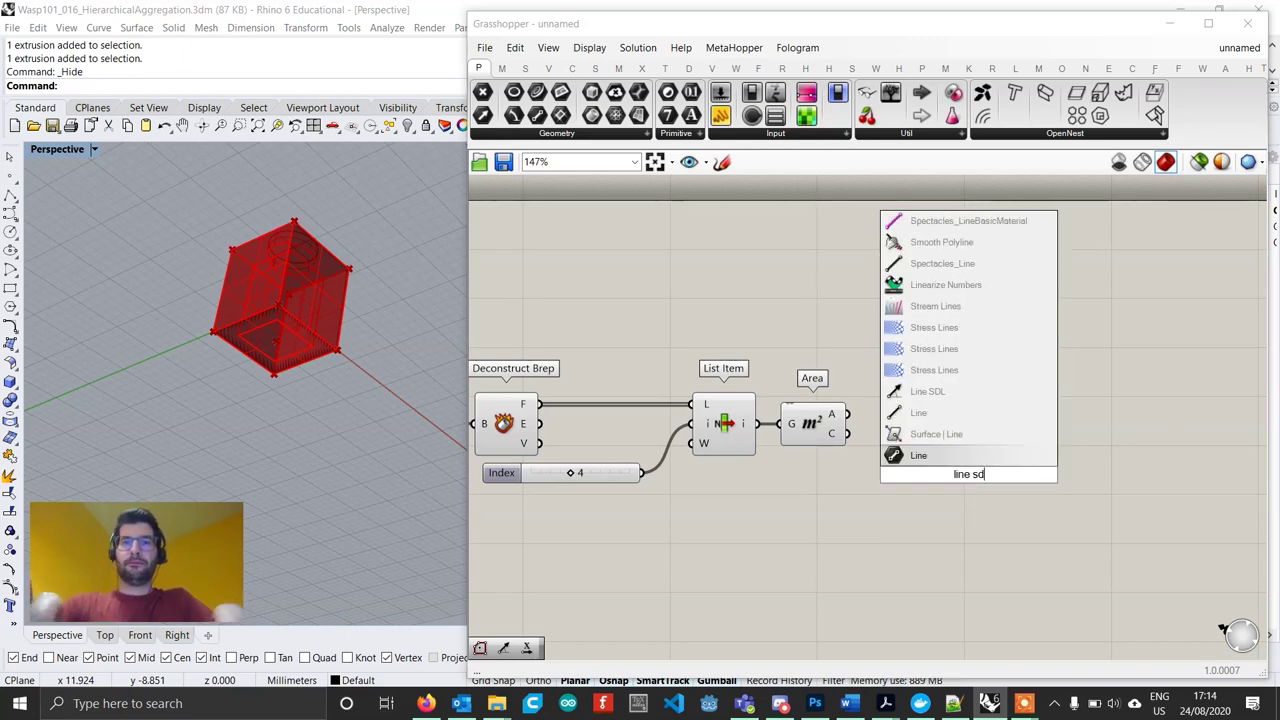
pyautogui.write('dl')
pyautogui.click(950, 463)
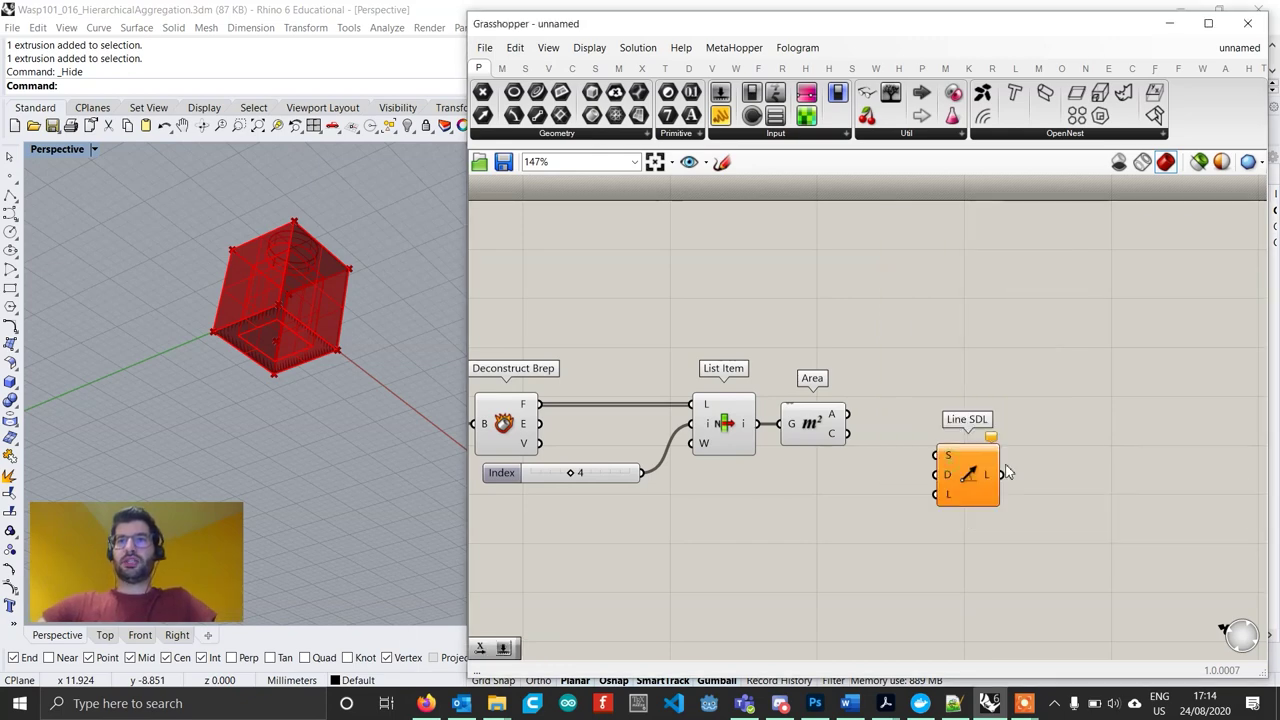
pyautogui.moveTo(848, 433); pyautogui.dragTo(945, 455)
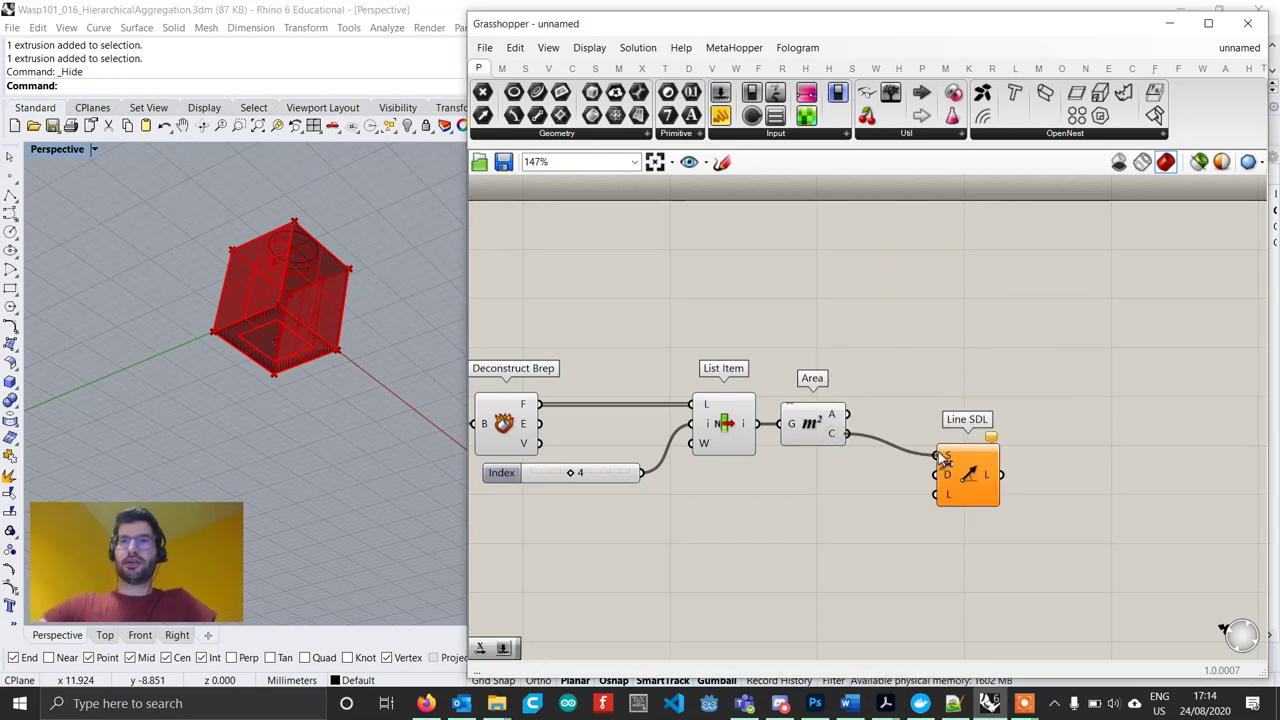
pyautogui.moveTo(964, 497); pyautogui.dragTo(957, 525)
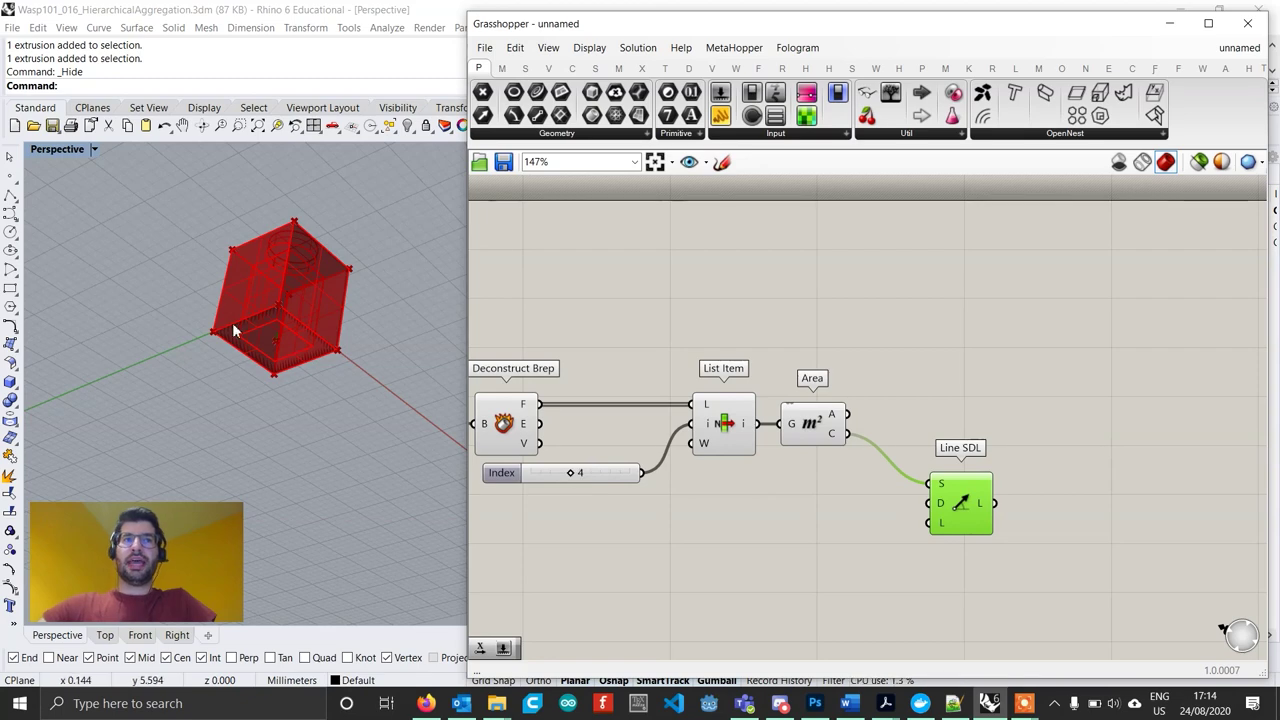
# Add a Unit X and a Unit Y vector component, stacked below the Area component.
pyautogui.moveTo(232, 322); pyautogui.dragTo(271, 349, button='right')
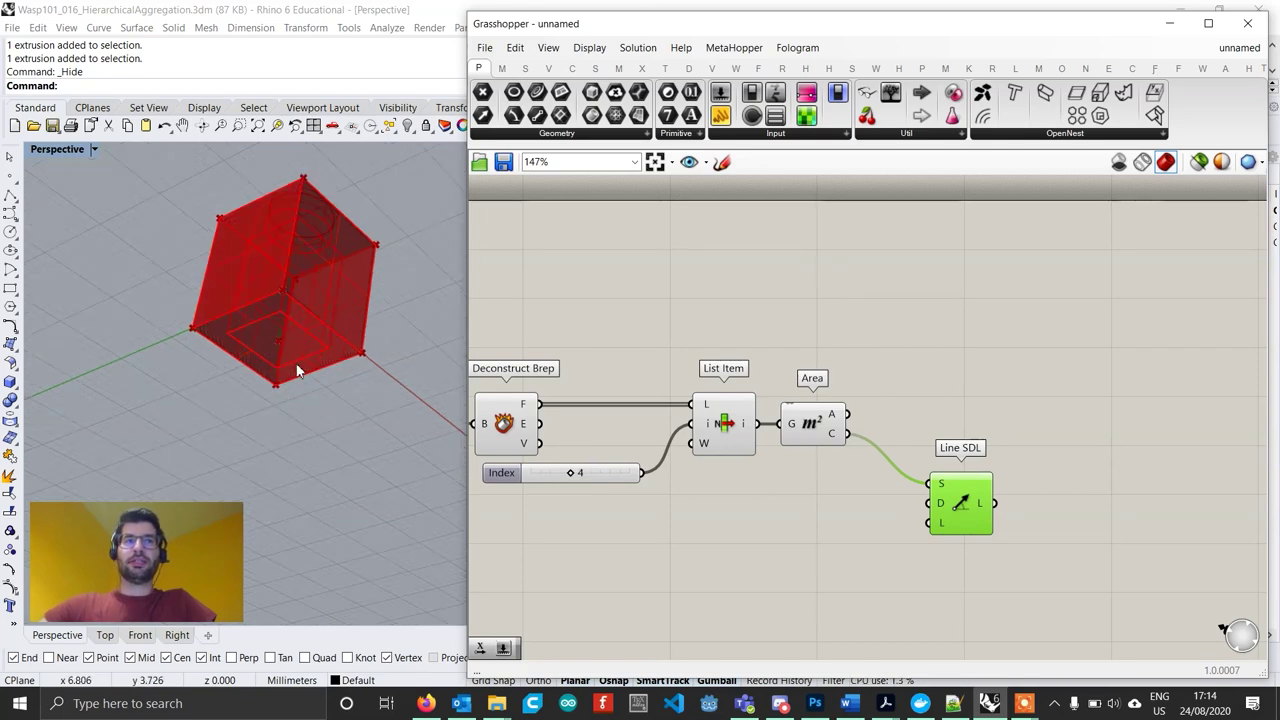
pyautogui.doubleClick(826, 496)
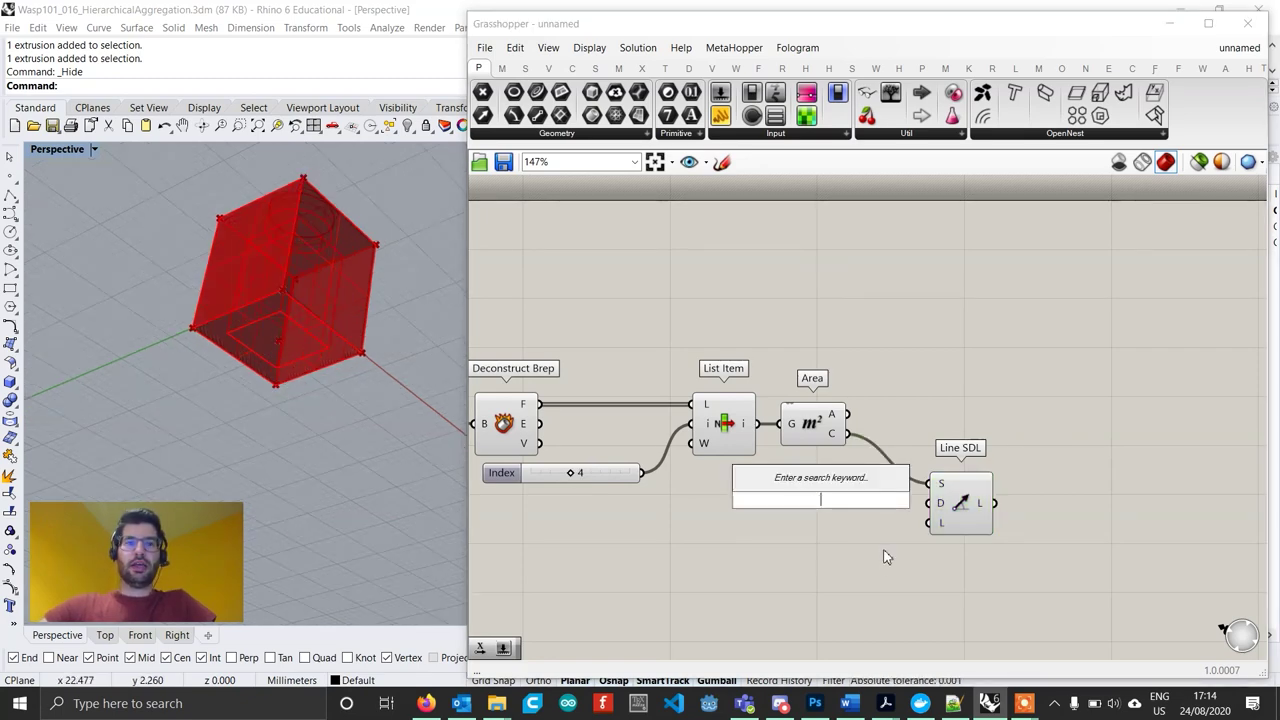
pyautogui.write('unit x')
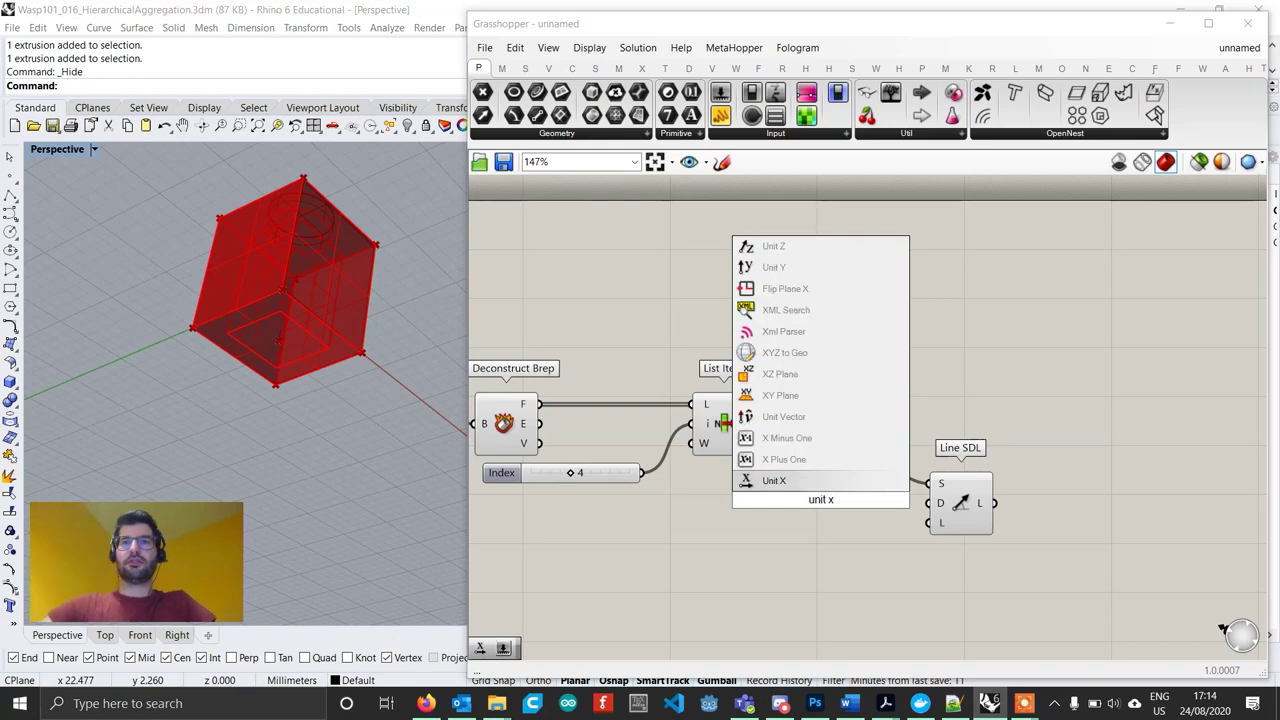
pyautogui.press('Return')
pyautogui.doubleClick(824, 558)
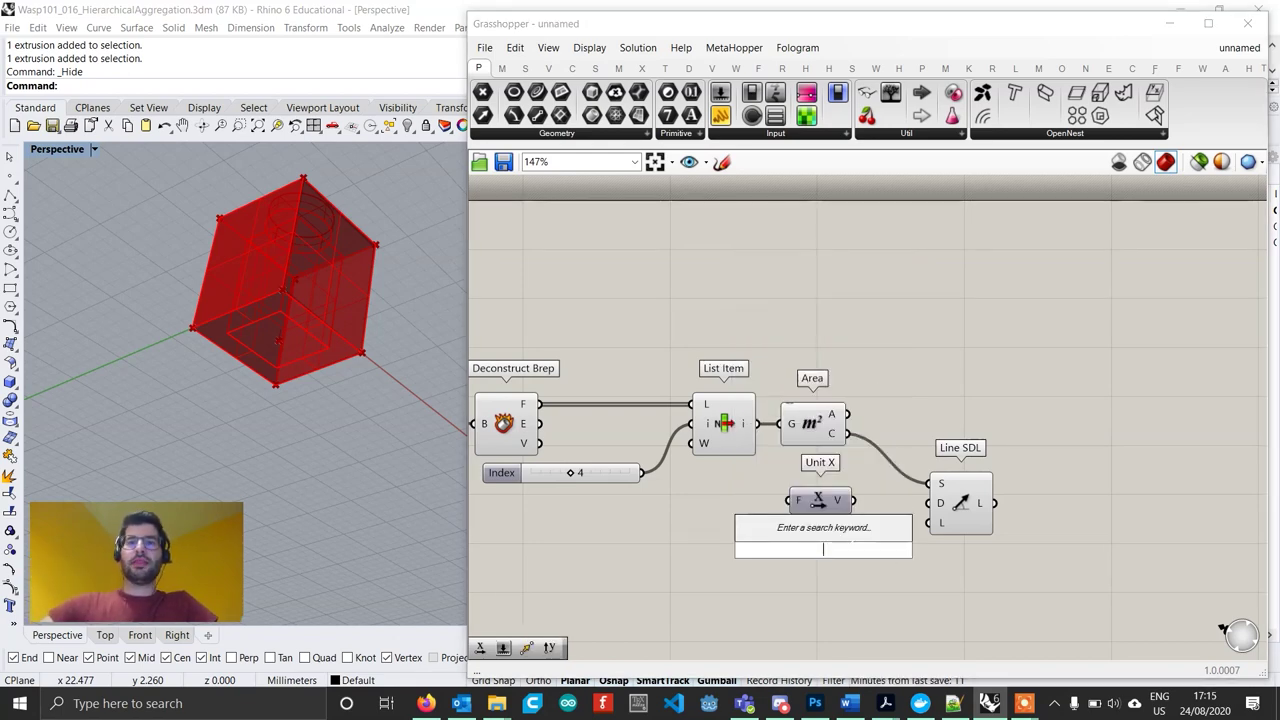
pyautogui.write('uni y')
pyautogui.press('BackSpace')
pyautogui.press('BackSpace')
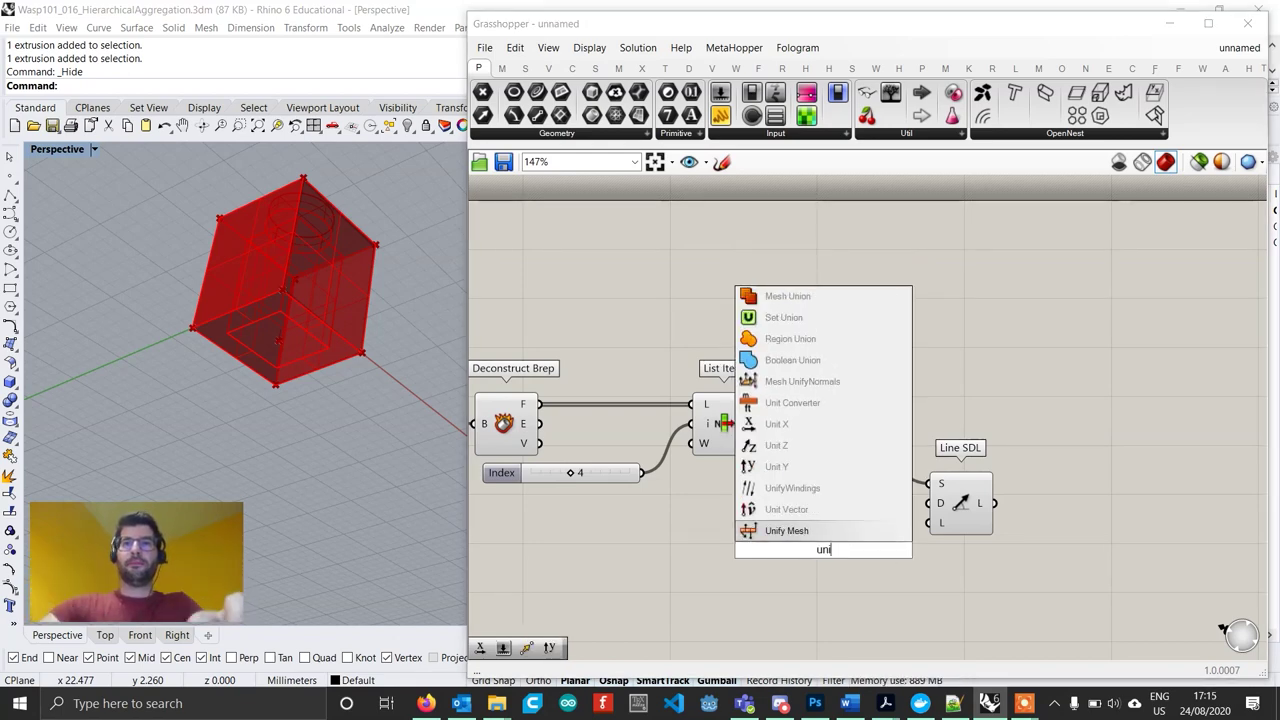
pyautogui.write('t y')
pyautogui.press('Return')
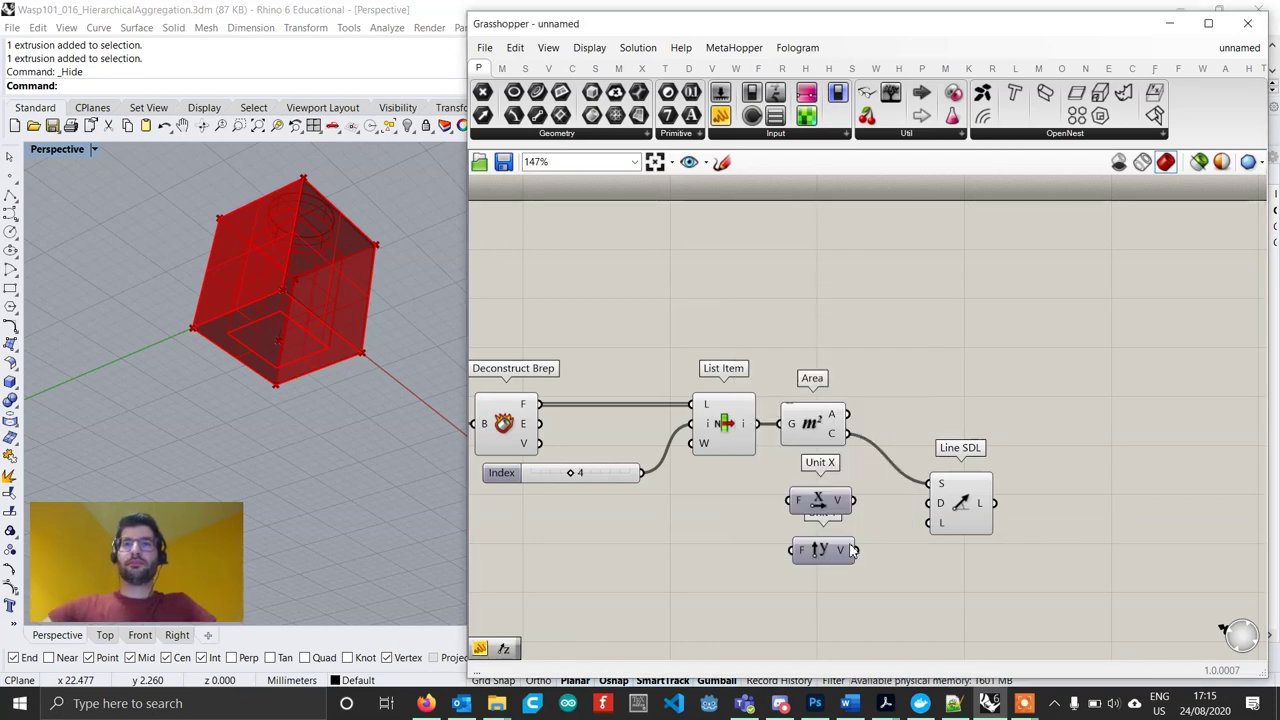
# Connect both the Unit X and Unit Y vectors to the Line SDL direction input D, and line up the two vector components.
pyautogui.moveTo(852, 500); pyautogui.dragTo(922, 507)
pyautogui.keyDown('shift'); pyautogui.moveTo(856, 550); pyautogui.dragTo(930, 505); pyautogui.keyUp('shift')
pyautogui.click(958, 510)
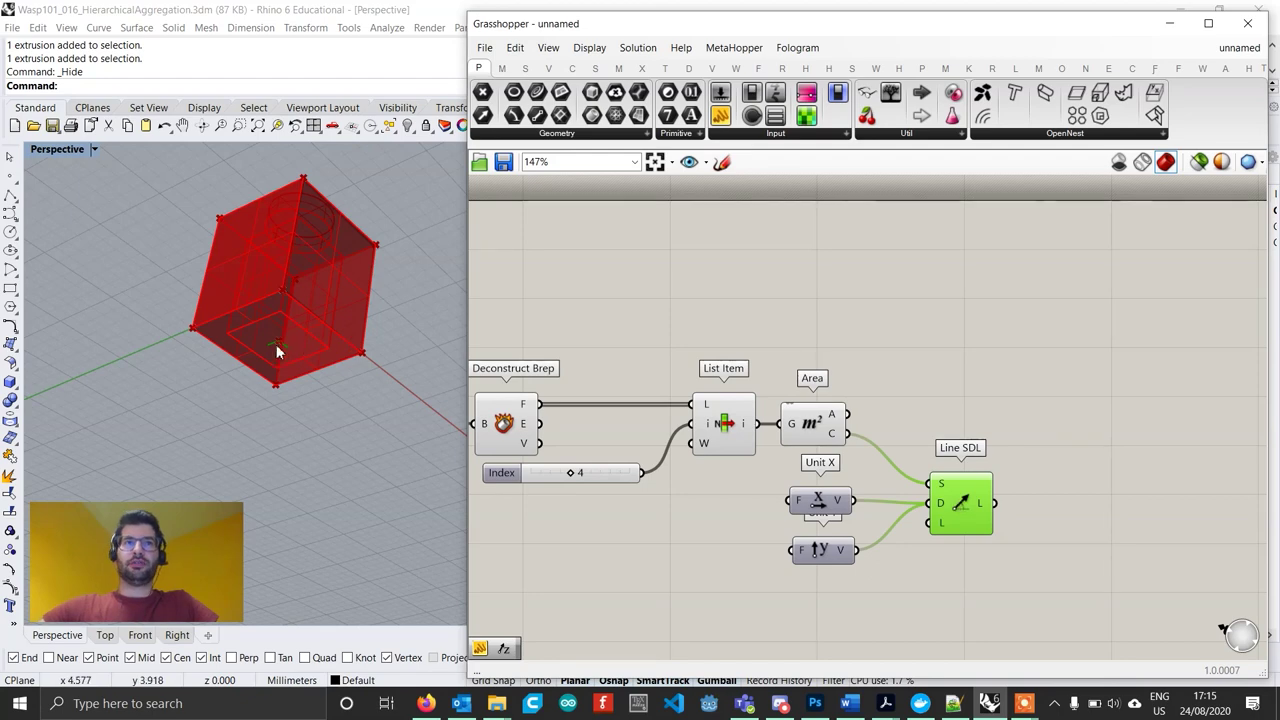
pyautogui.scroll(5, 278, 348)
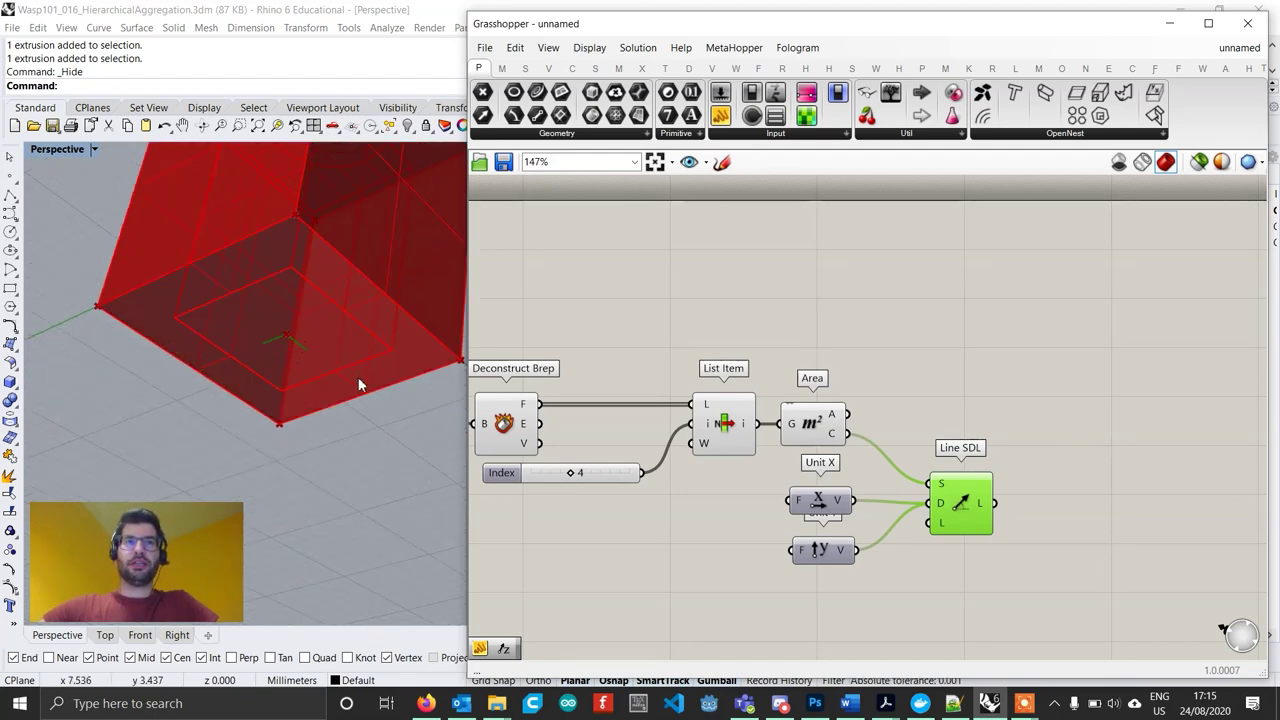
pyautogui.scroll(-8, 297, 380)
pyautogui.moveTo(301, 396); pyautogui.dragTo(286, 290, button='right')
pyautogui.moveTo(830, 513); pyautogui.dragTo(819, 547)
pyautogui.scroll(3, 265, 460)
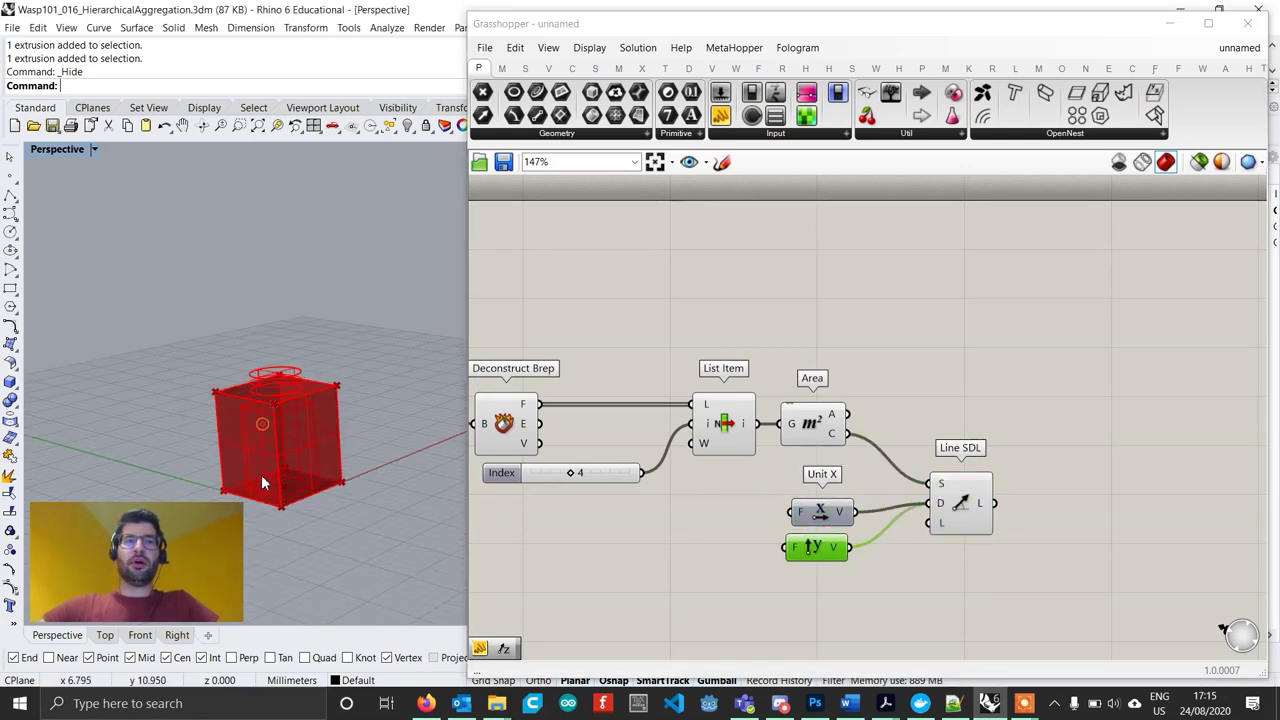
pyautogui.scroll(-2, 1017, 540)
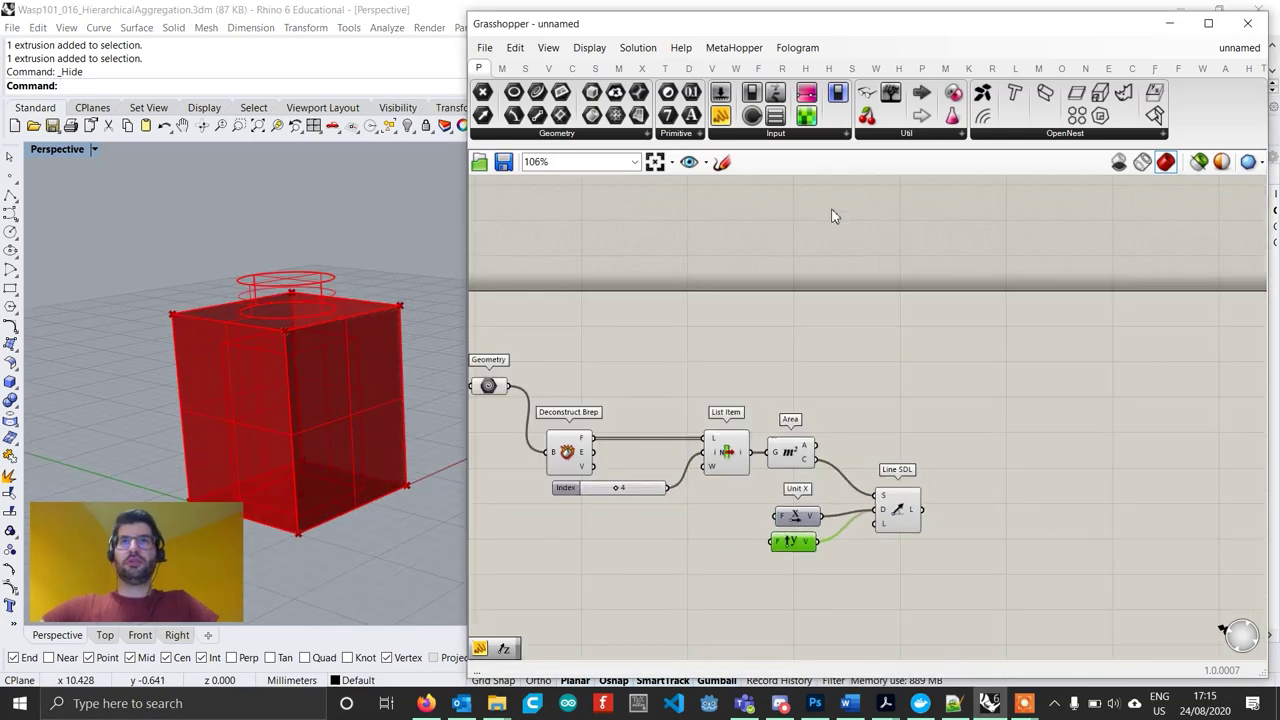
# Add a Wasp_Connection From Direction component from the Wasp elements, placed beyond the Line SDL component.
pyautogui.click(1203, 68)
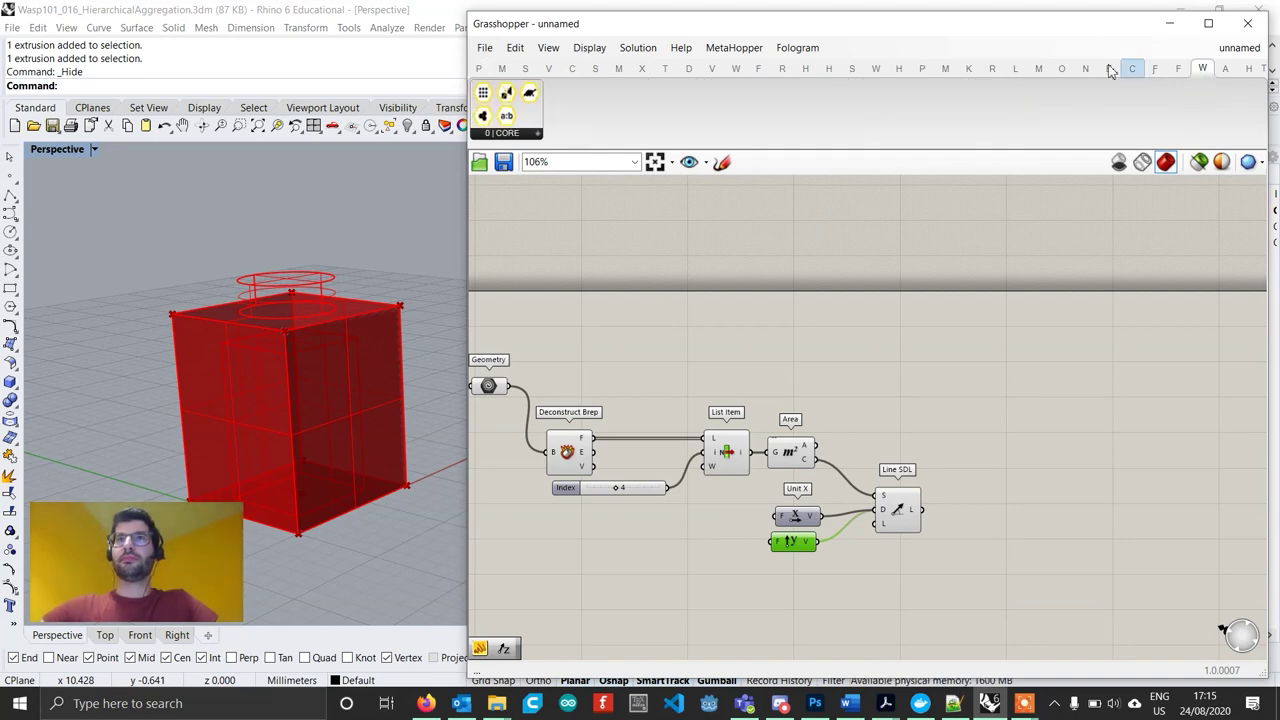
pyautogui.click(878, 70)
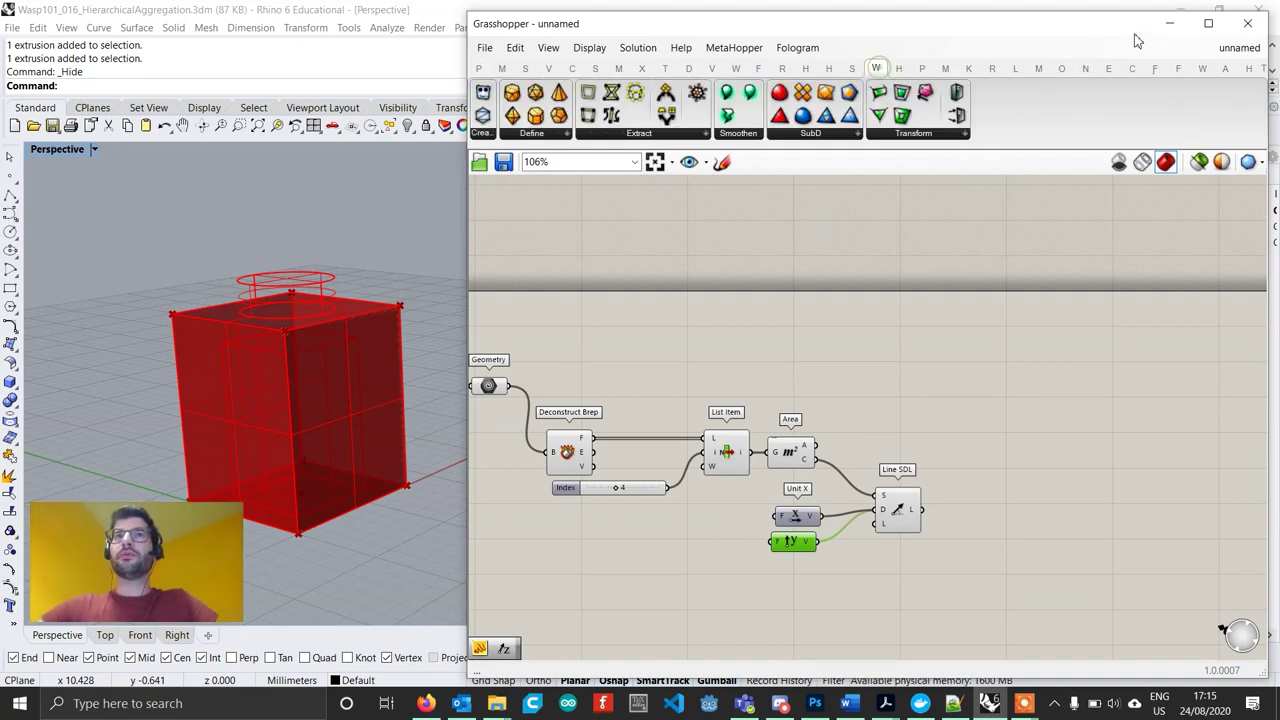
pyautogui.click(1208, 23)
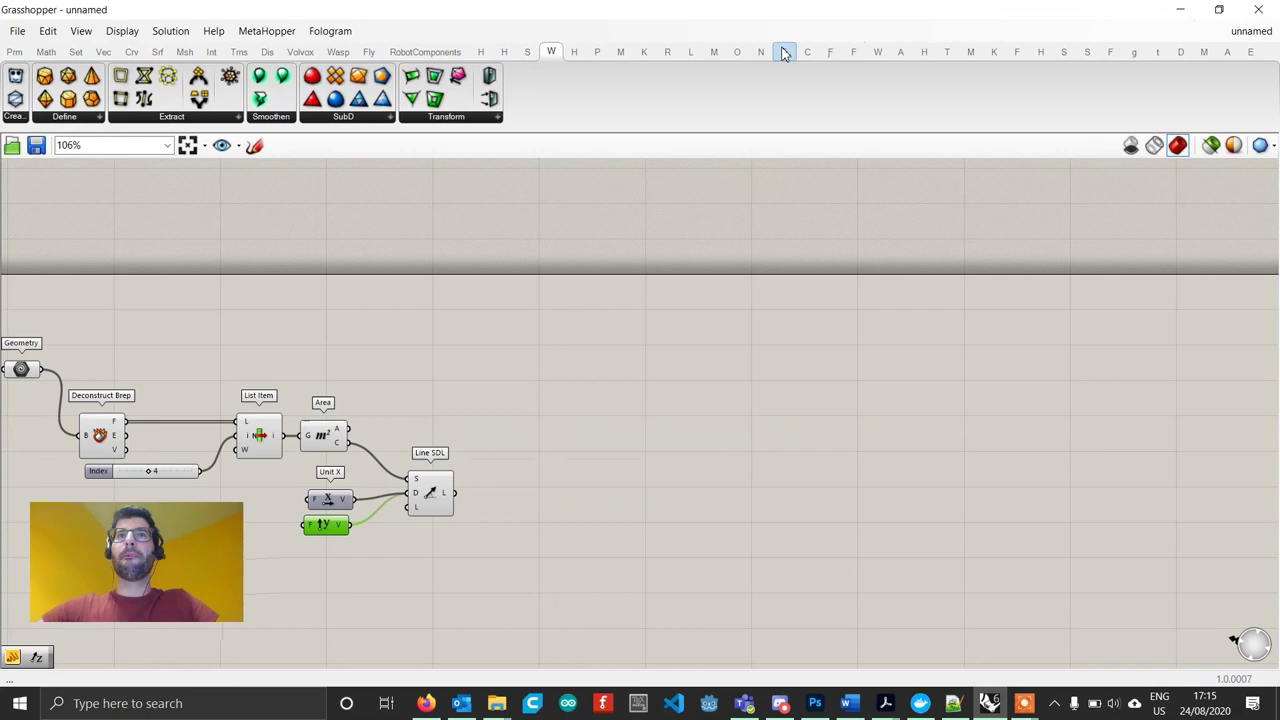
pyautogui.click(879, 51)
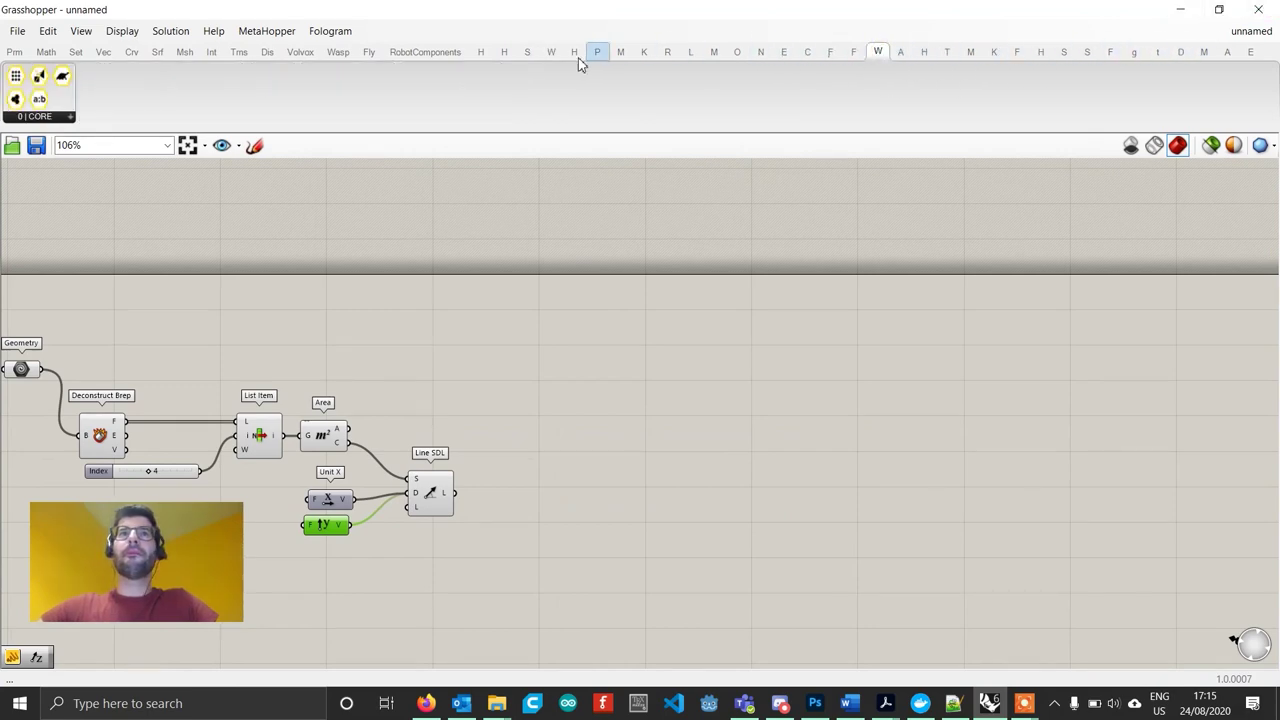
pyautogui.click(340, 52)
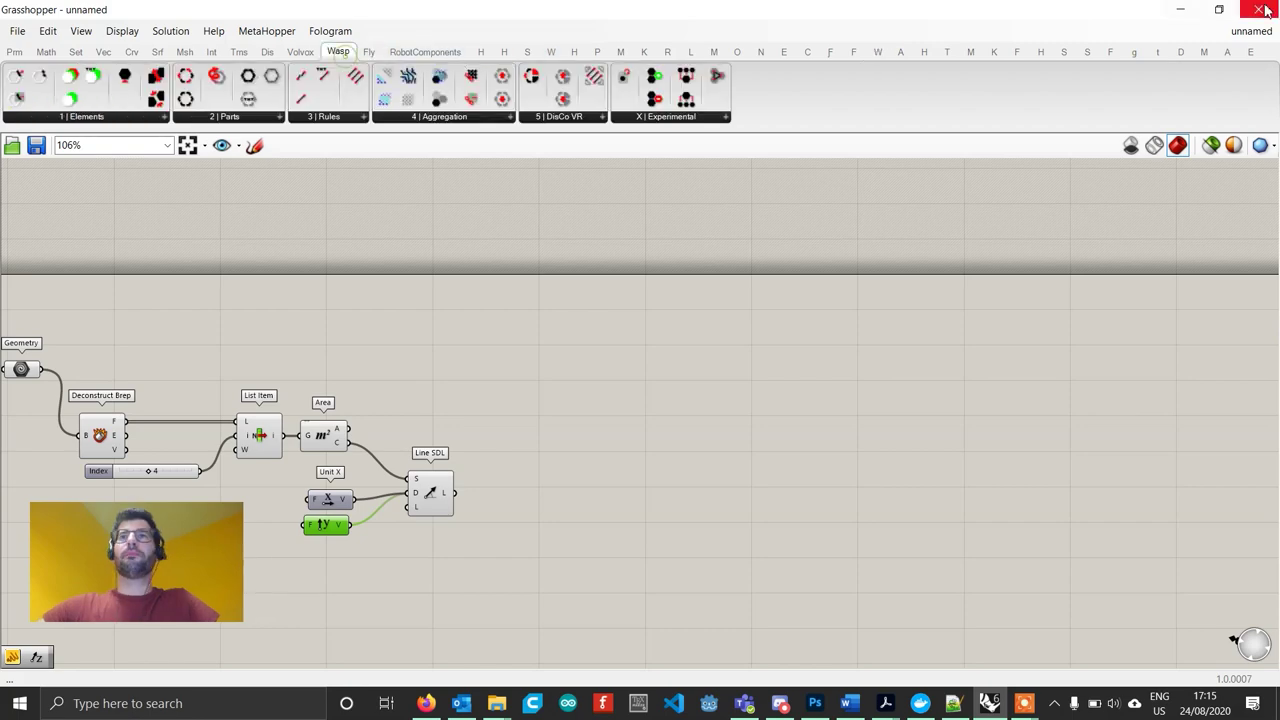
pyautogui.click(1218, 9)
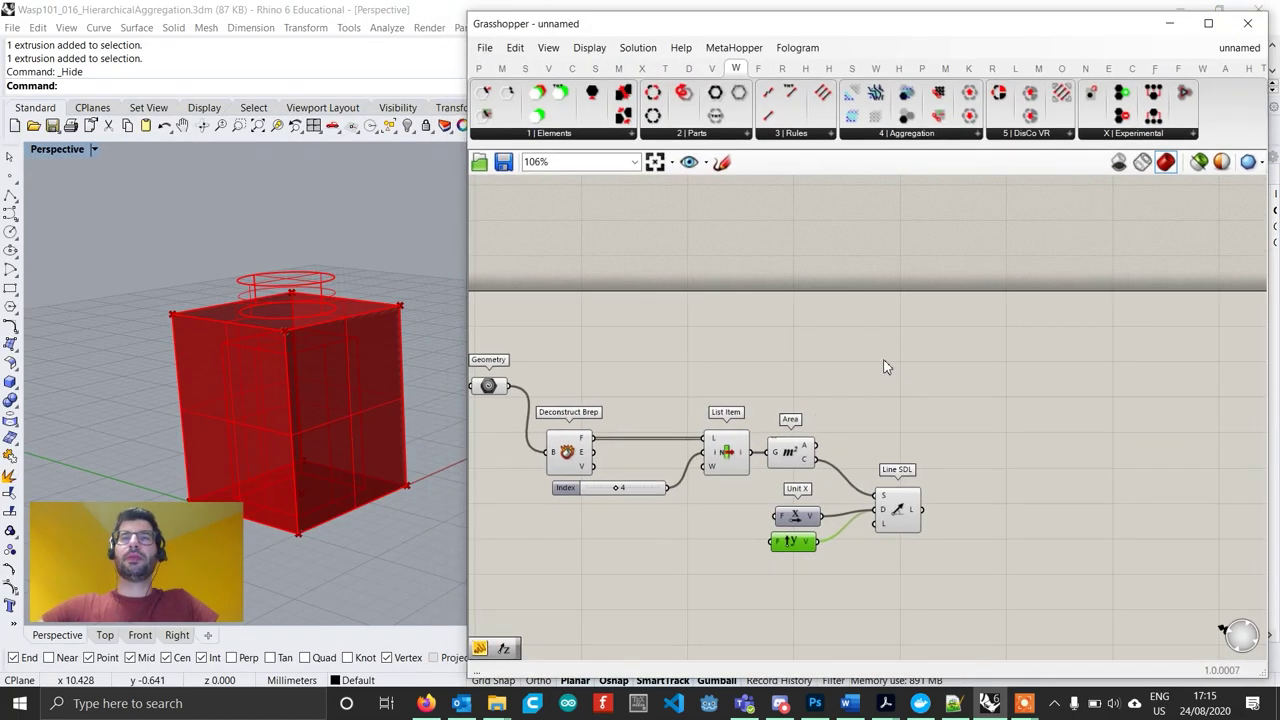
pyautogui.scroll(1, 907, 512)
pyautogui.click(900, 508)
pyautogui.click(572, 134)
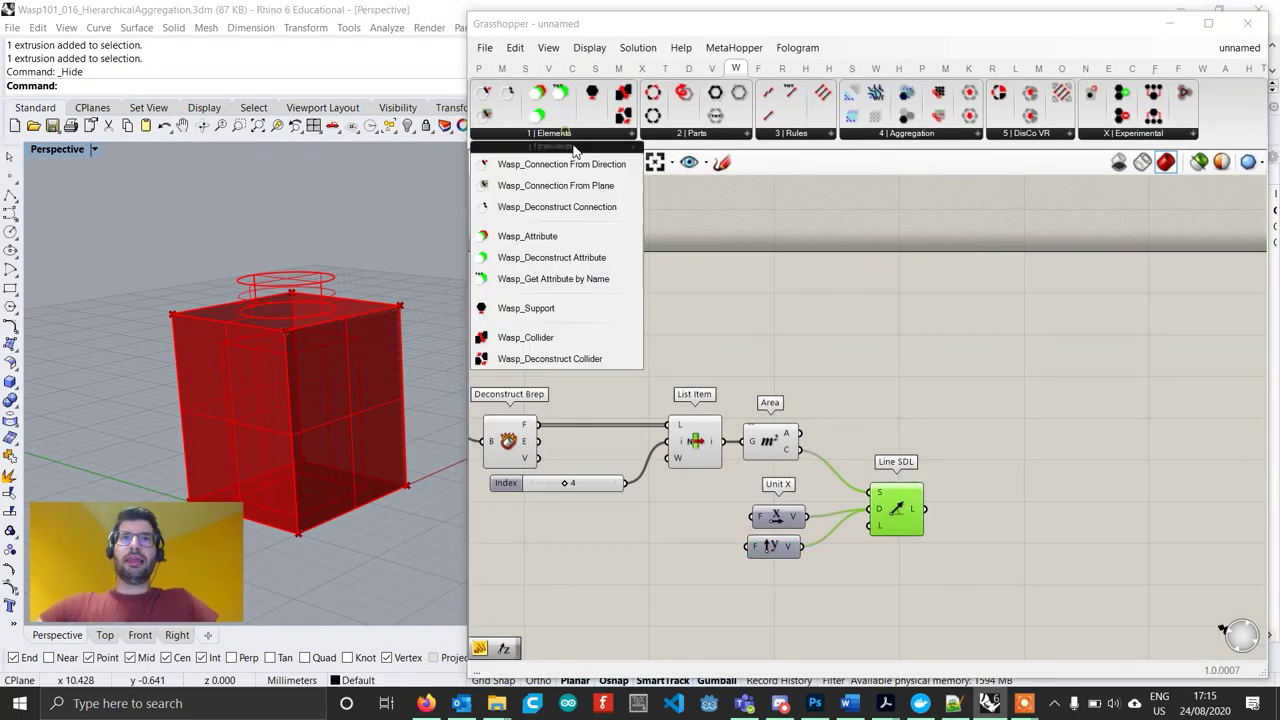
pyautogui.click(536, 168)
pyautogui.click(1018, 460)
pyautogui.scroll(1, 1018, 460)
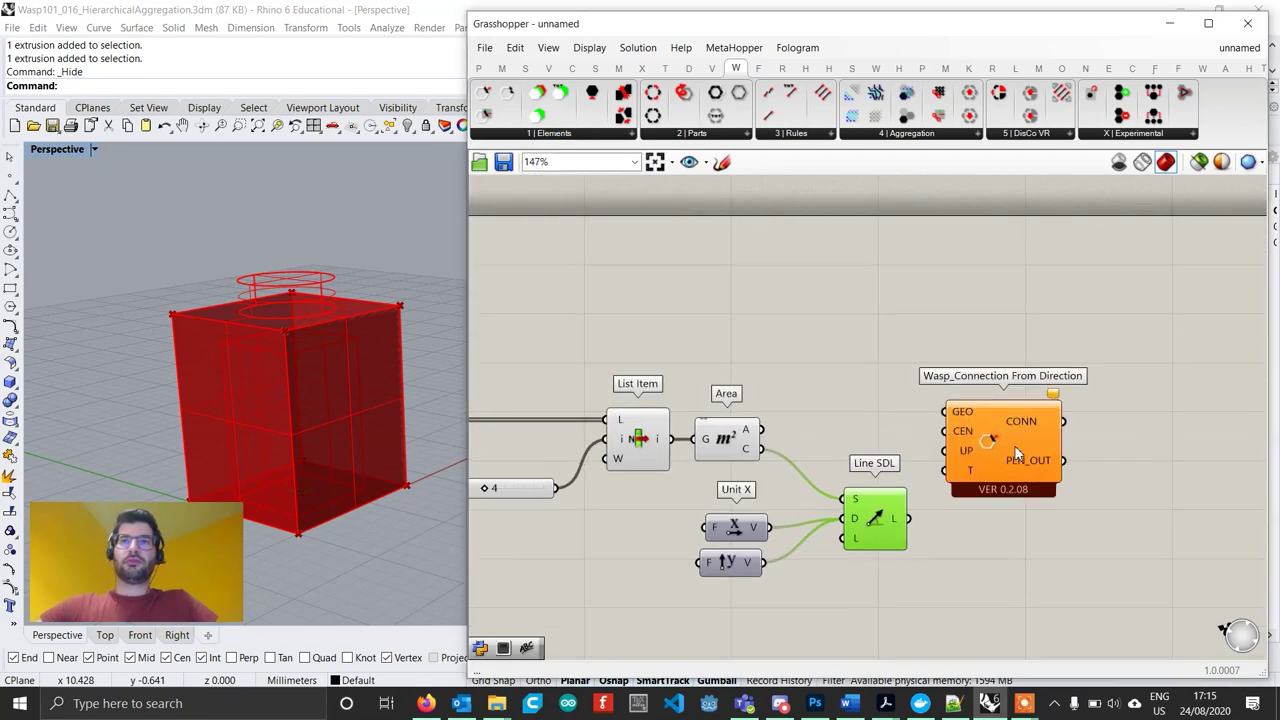
pyautogui.scroll(-2, 1013, 450)
pyautogui.moveTo(1012, 449); pyautogui.dragTo(1024, 436)
# Connect the Geometry parameter to the GEO input of Wasp_Connection From Direction and move that component to leave space after Line SDL.
pyautogui.moveTo(952, 572); pyautogui.dragTo(592, 494)
pyautogui.click(568, 410)
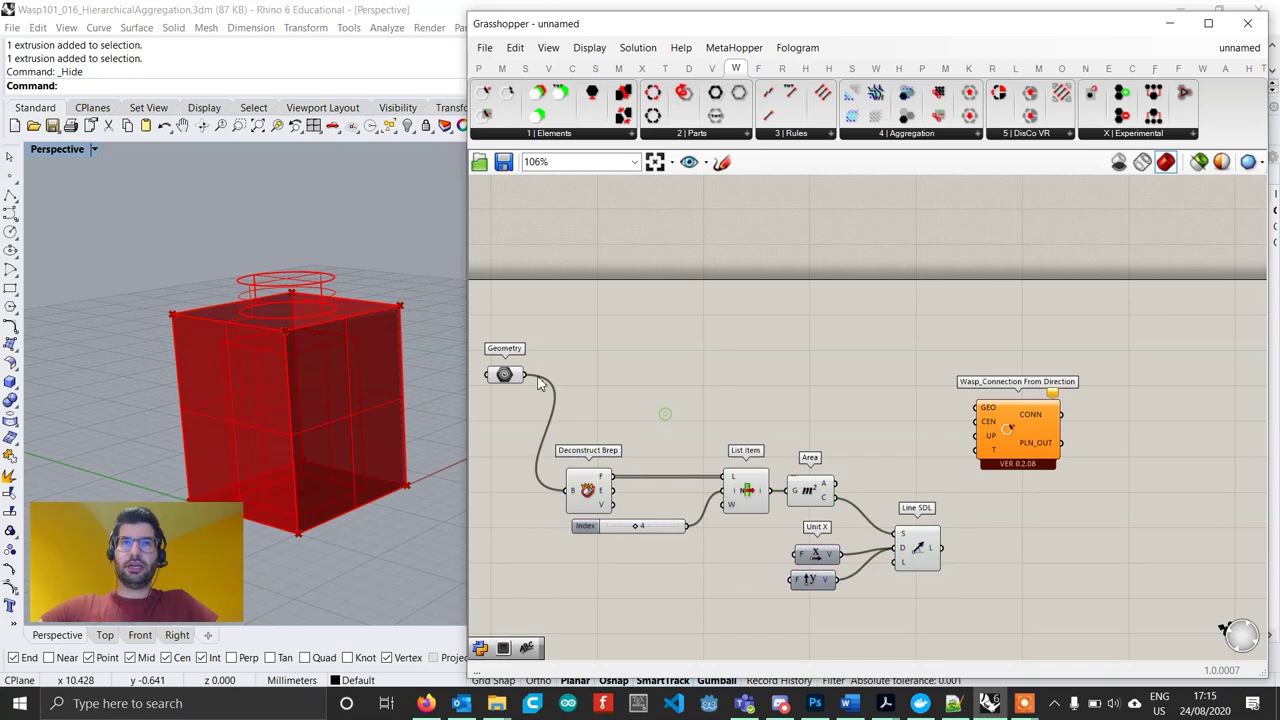
pyautogui.moveTo(526, 374); pyautogui.dragTo(985, 415)
pyautogui.moveTo(991, 460); pyautogui.dragTo(997, 512)
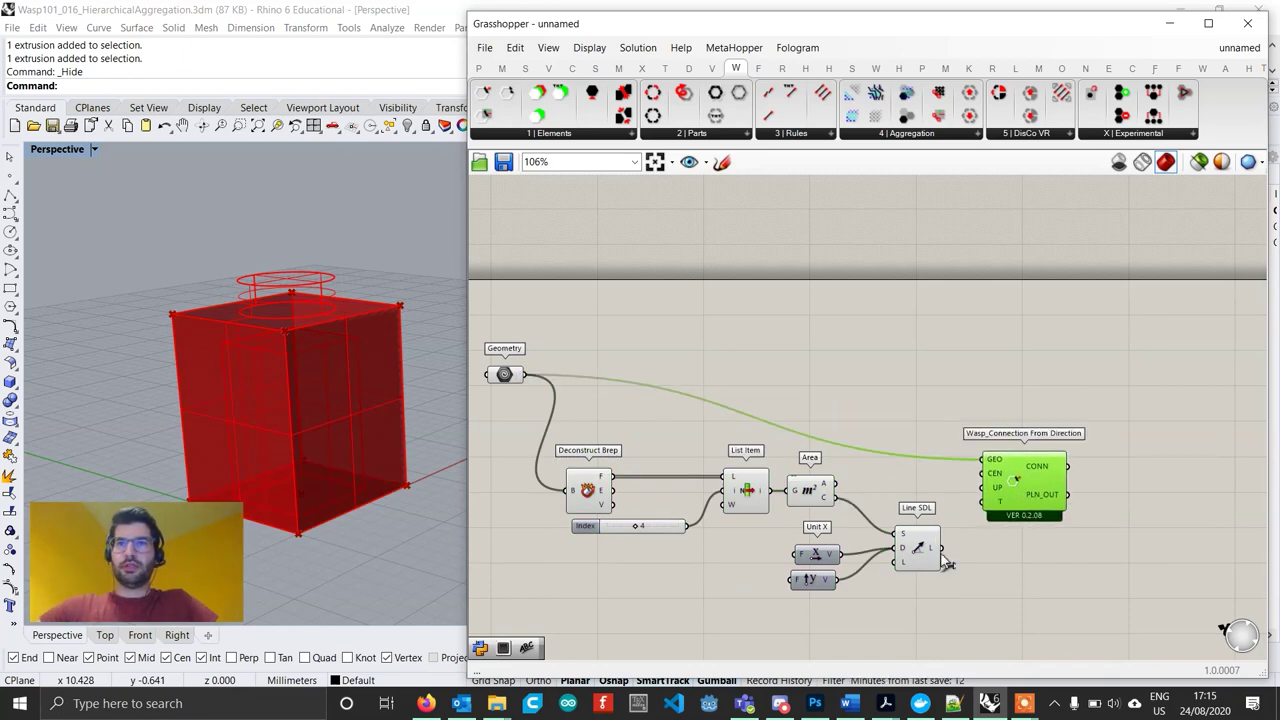
pyautogui.moveTo(1014, 524); pyautogui.dragTo(915, 516, button='right')
pyautogui.moveTo(930, 475); pyautogui.dragTo(1000, 472)
# Add an End Points component between Line SDL and the Wasp connection, and feed its curve input C with the Line SDL output.
pyautogui.scroll(1, 877, 506)
pyautogui.doubleClick(876, 497)
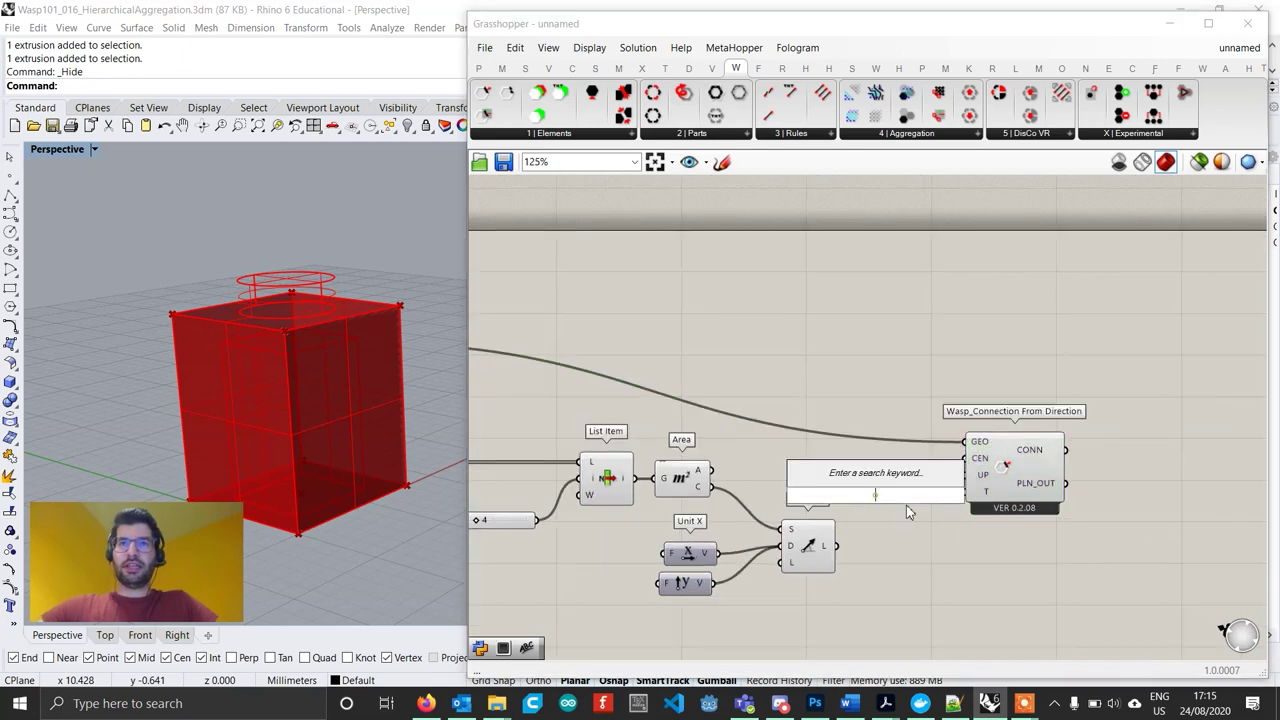
pyautogui.write('end')
pyautogui.press('Return')
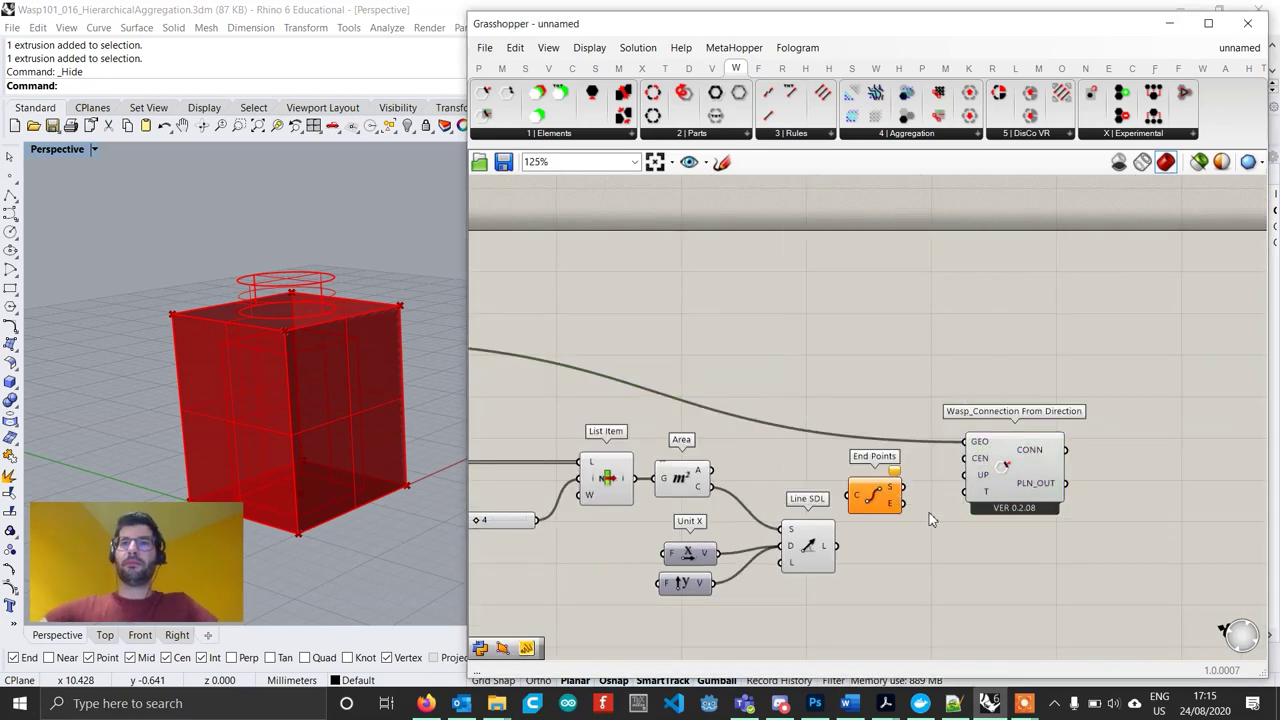
pyautogui.scroll(1, 860, 530)
pyautogui.click(765, 530)
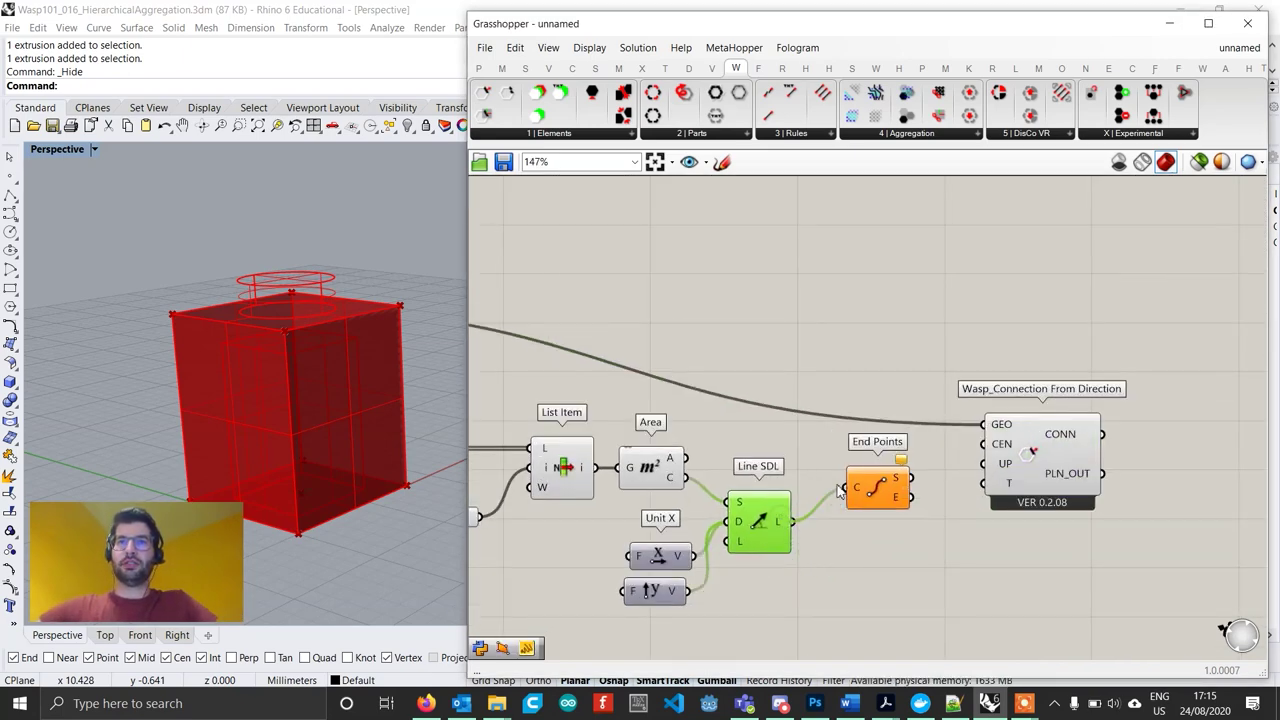
pyautogui.moveTo(838, 486); pyautogui.dragTo(846, 488)
# Connect the End Points start output S to the connection's CEN input, aligning End Points with it and Unit Y under Unit X.
pyautogui.moveTo(663, 604); pyautogui.dragTo(669, 598)
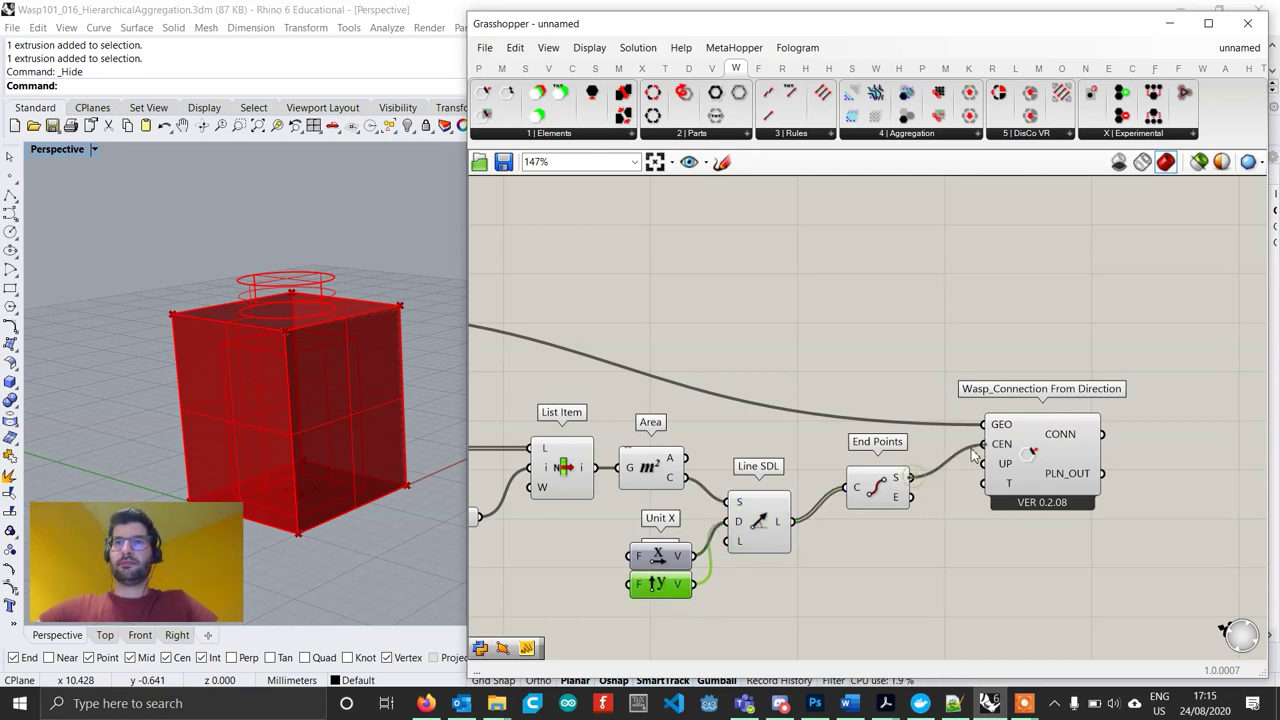
pyautogui.moveTo(972, 455); pyautogui.dragTo(984, 445)
pyautogui.moveTo(887, 484); pyautogui.dragTo(878, 452)
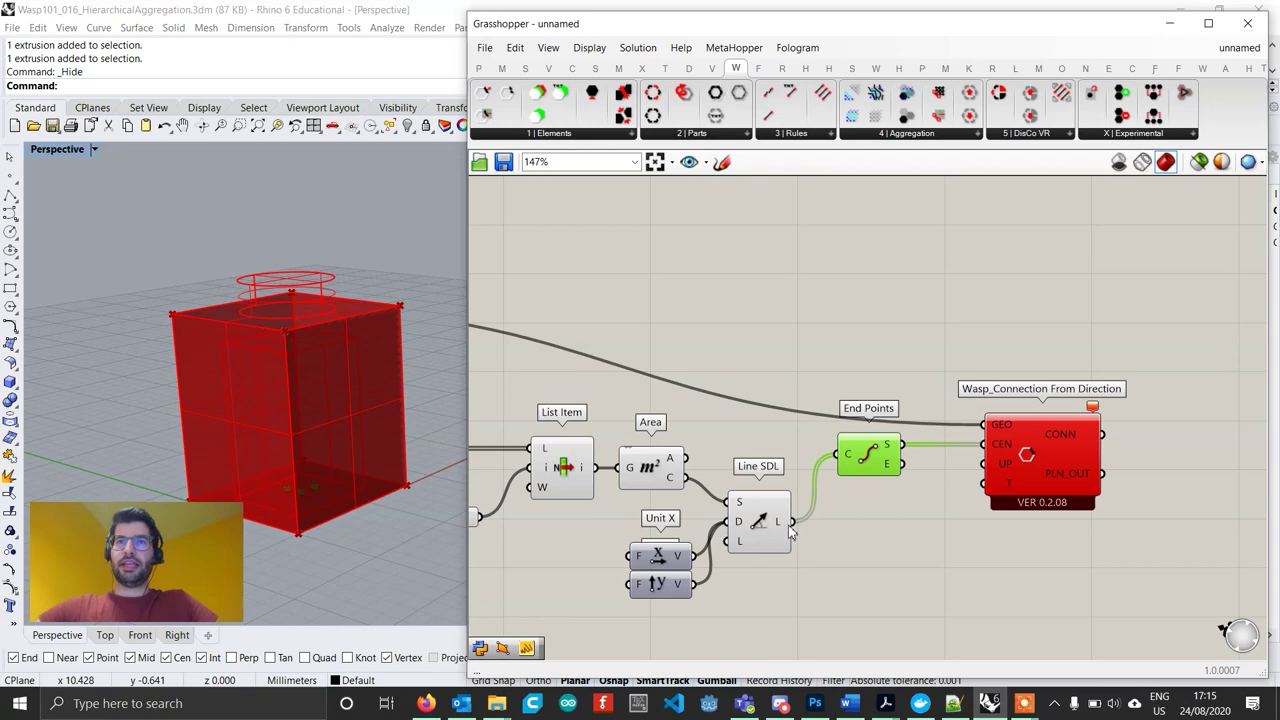
# Connect the Line SDL output to the UP input of Wasp_Connection From Direction and move that component slightly lower.
pyautogui.moveTo(790, 524); pyautogui.dragTo(982, 464)
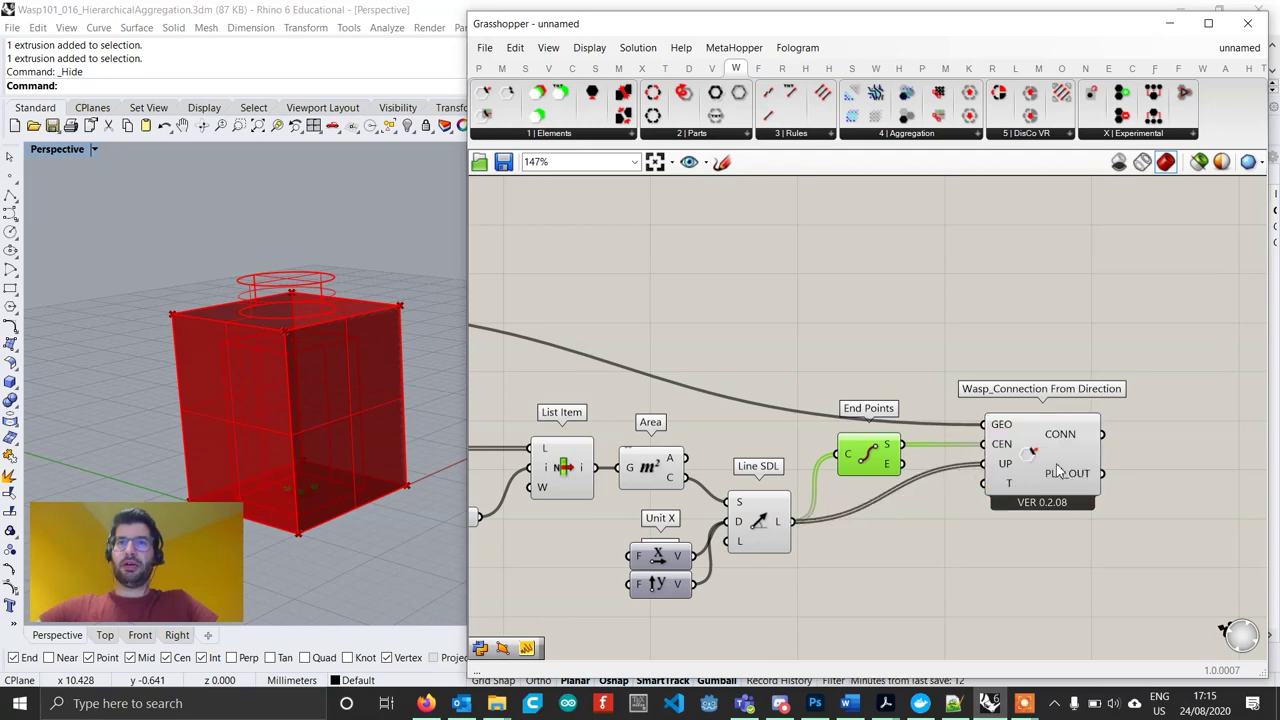
pyautogui.moveTo(1060, 476); pyautogui.dragTo(1048, 534)
pyautogui.moveTo(375, 545); pyautogui.dragTo(373, 518, button='right')
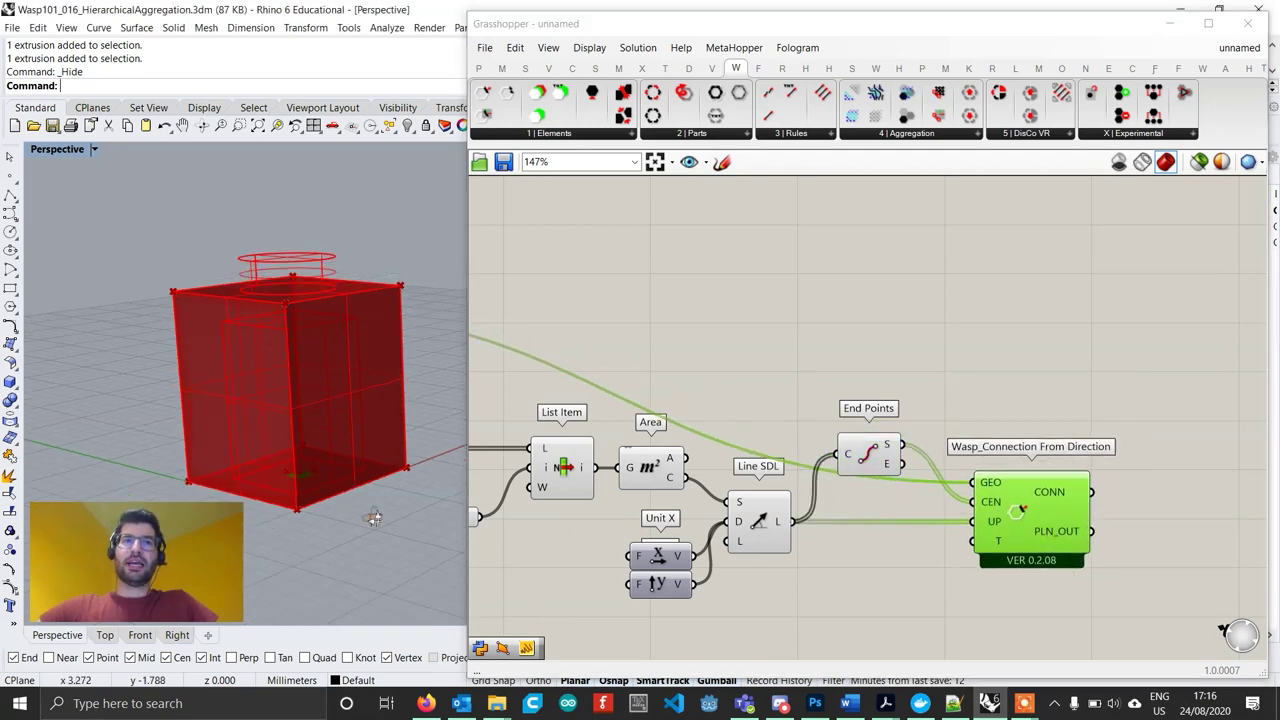
# Add a panel reading BOTTOM beneath End Points and connect it to the connection's type input T, placing it beside that input.
pyautogui.click(862, 596)
pyautogui.doubleClick(862, 596)
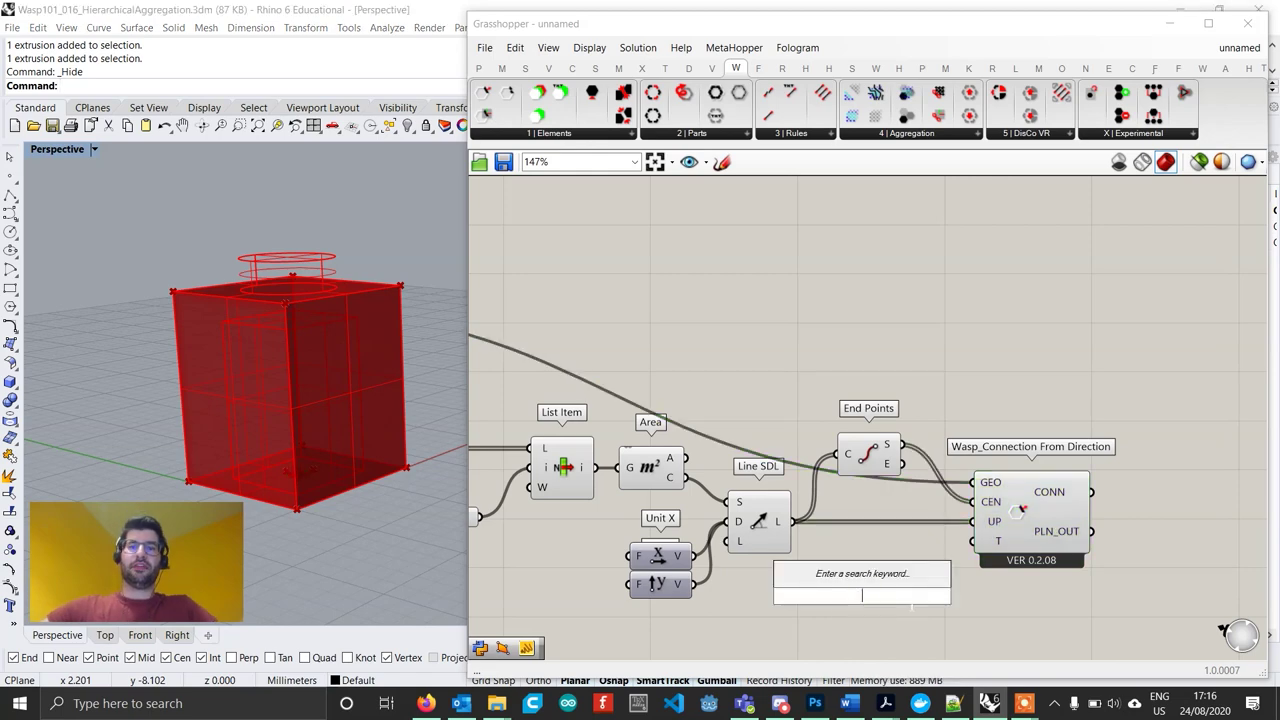
pyautogui.write('"BOTOM')
pyautogui.press('BackSpace')
pyautogui.press('BackSpace')
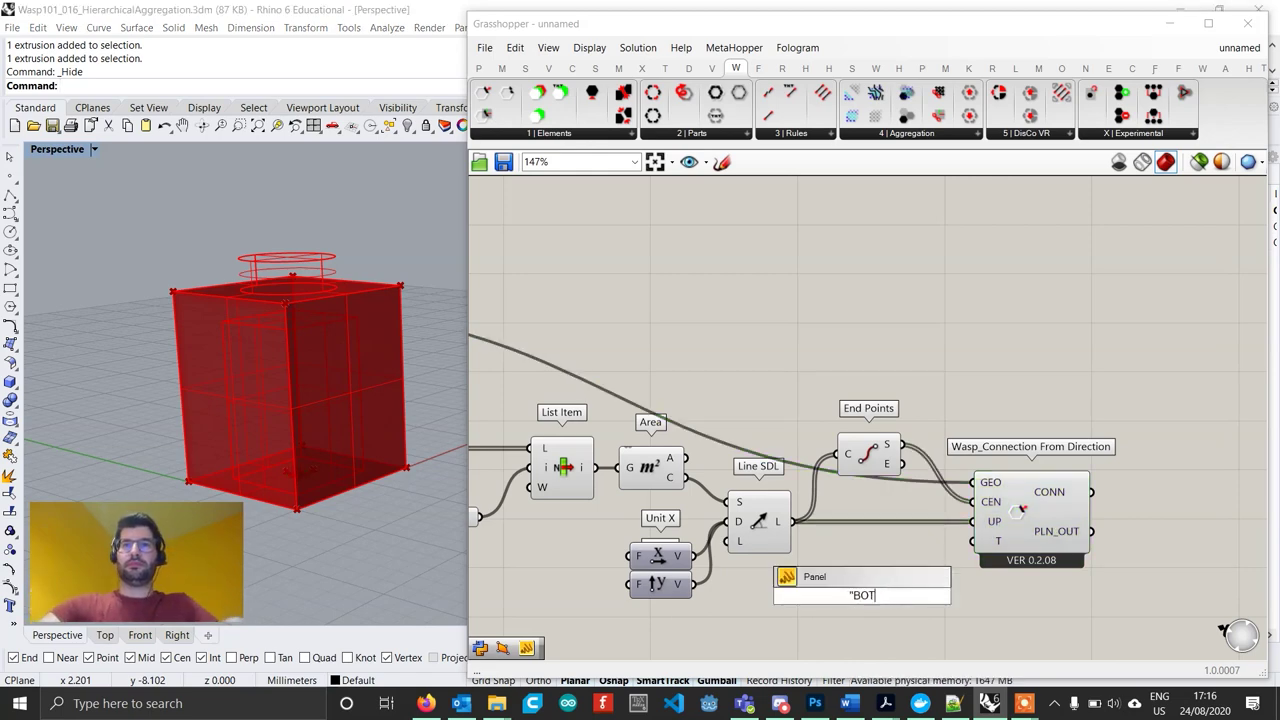
pyautogui.write('TOM')
pyautogui.press('Return')
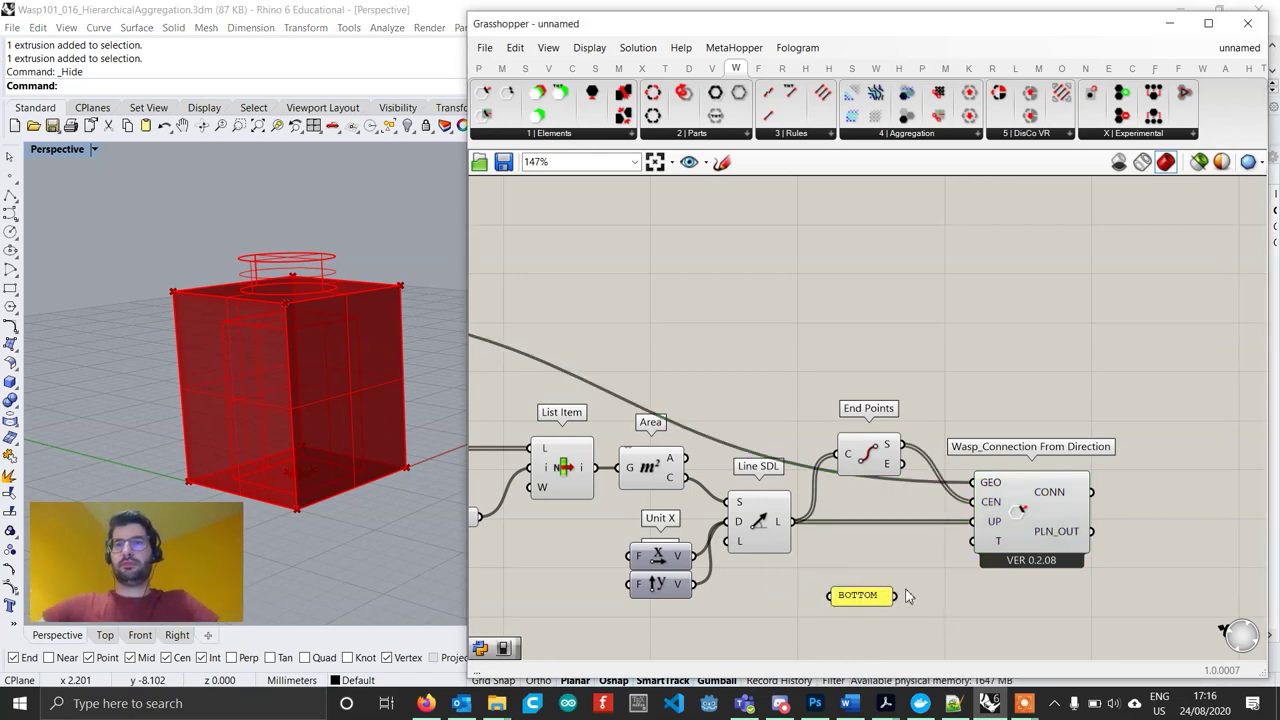
pyautogui.moveTo(898, 596); pyautogui.dragTo(948, 563)
pyautogui.moveTo(863, 600); pyautogui.dragTo(887, 568)
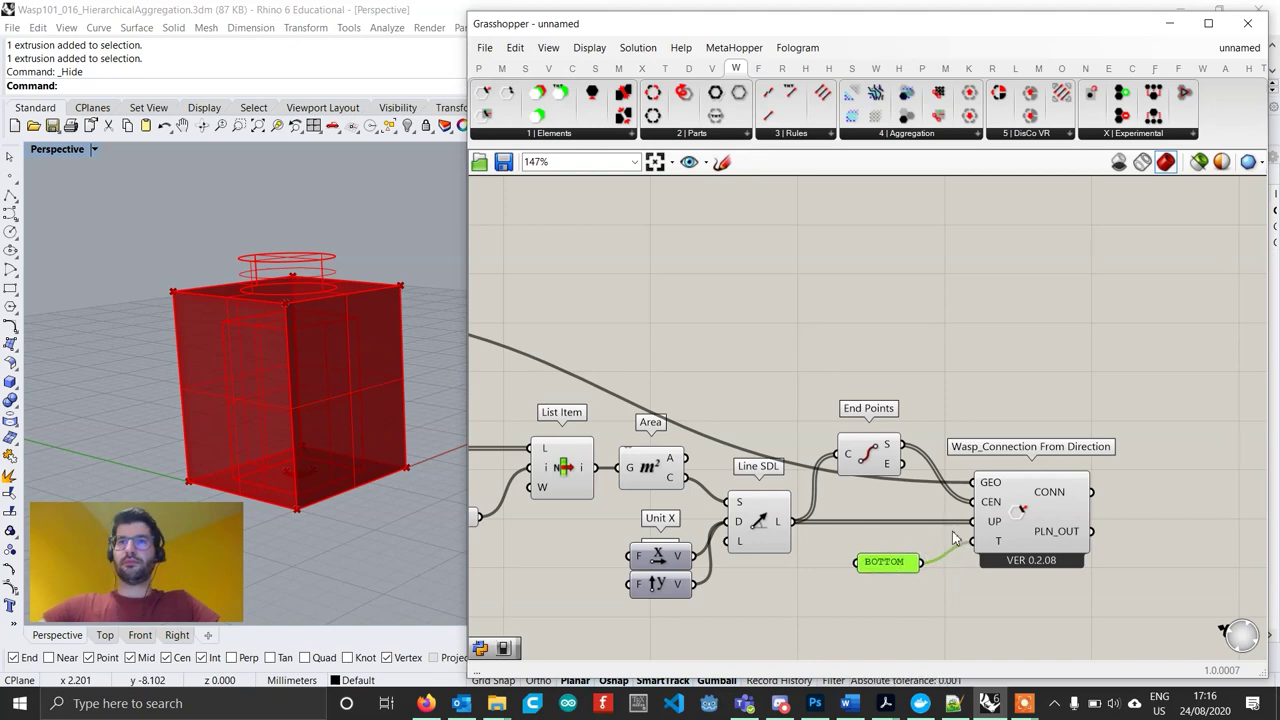
# Move the Deconstruct Brep component up, away from the Index slider and the List Item row.
pyautogui.scroll(-3, 970, 509)
pyautogui.scroll(1, 924, 532)
pyautogui.moveTo(926, 532); pyautogui.dragTo(981, 464, button='right')
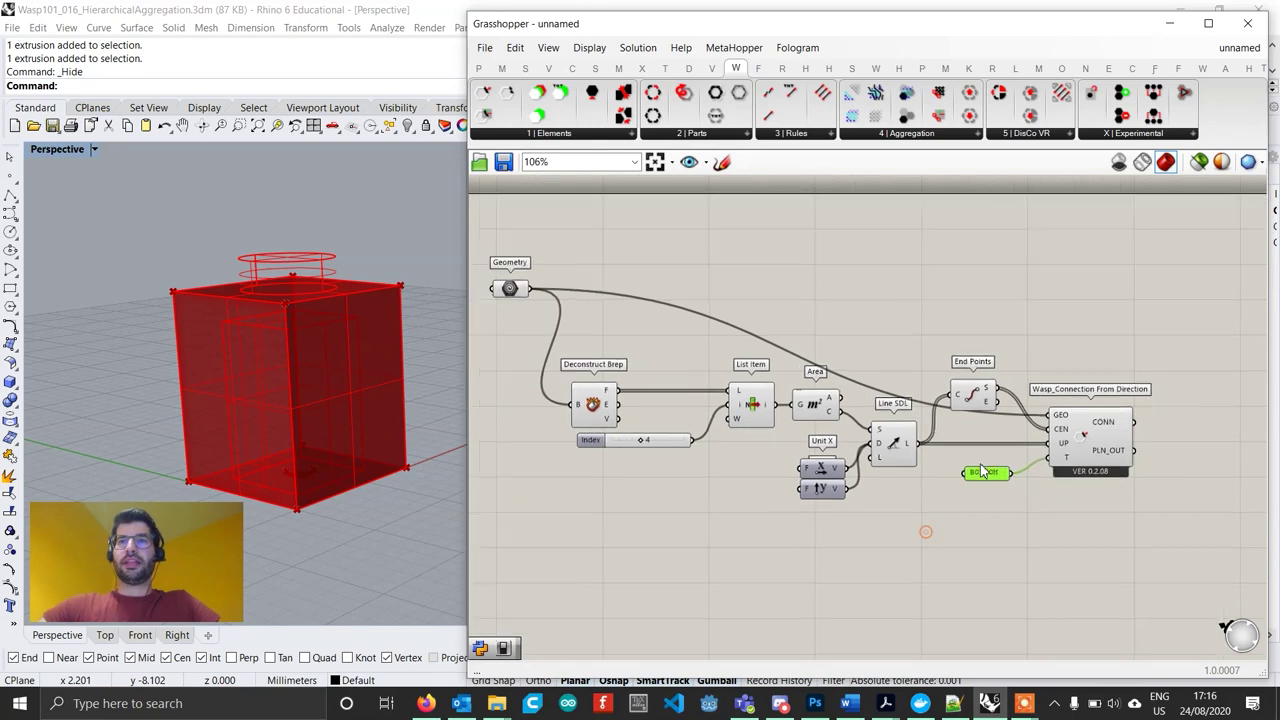
pyautogui.moveTo(1123, 543); pyautogui.dragTo(636, 366)
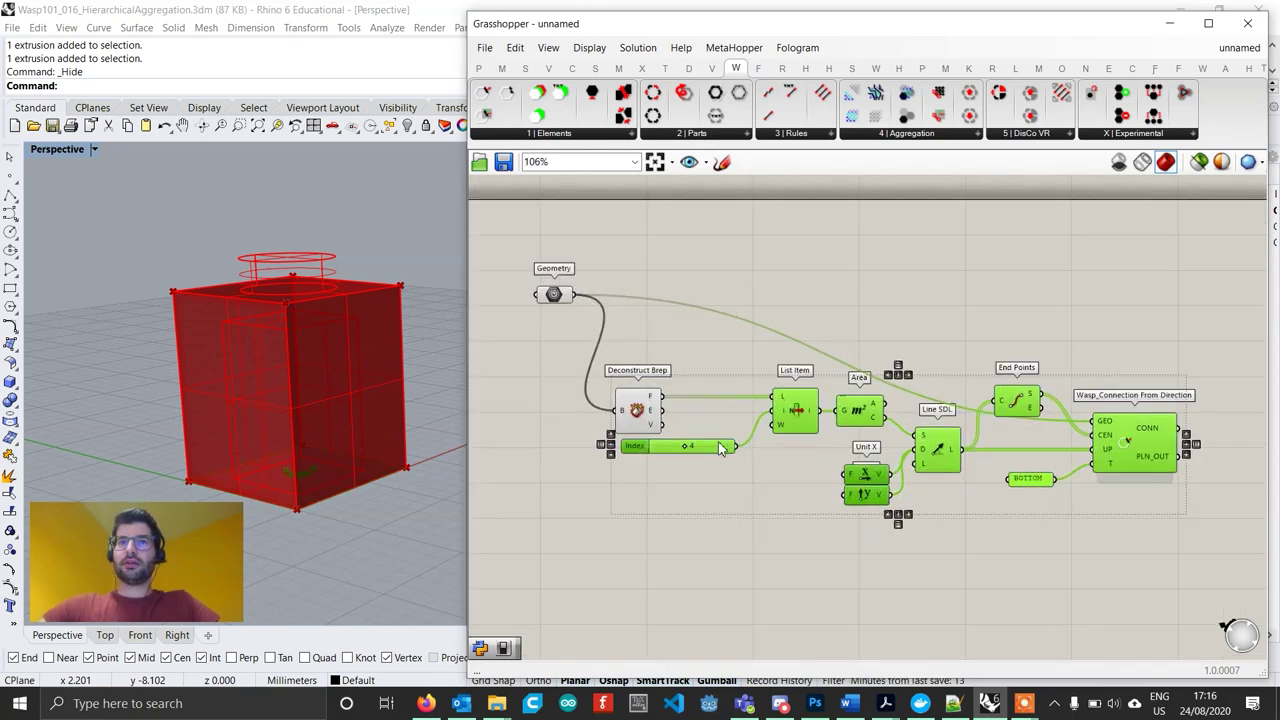
pyautogui.click(686, 349)
pyautogui.moveTo(658, 428); pyautogui.dragTo(658, 370)
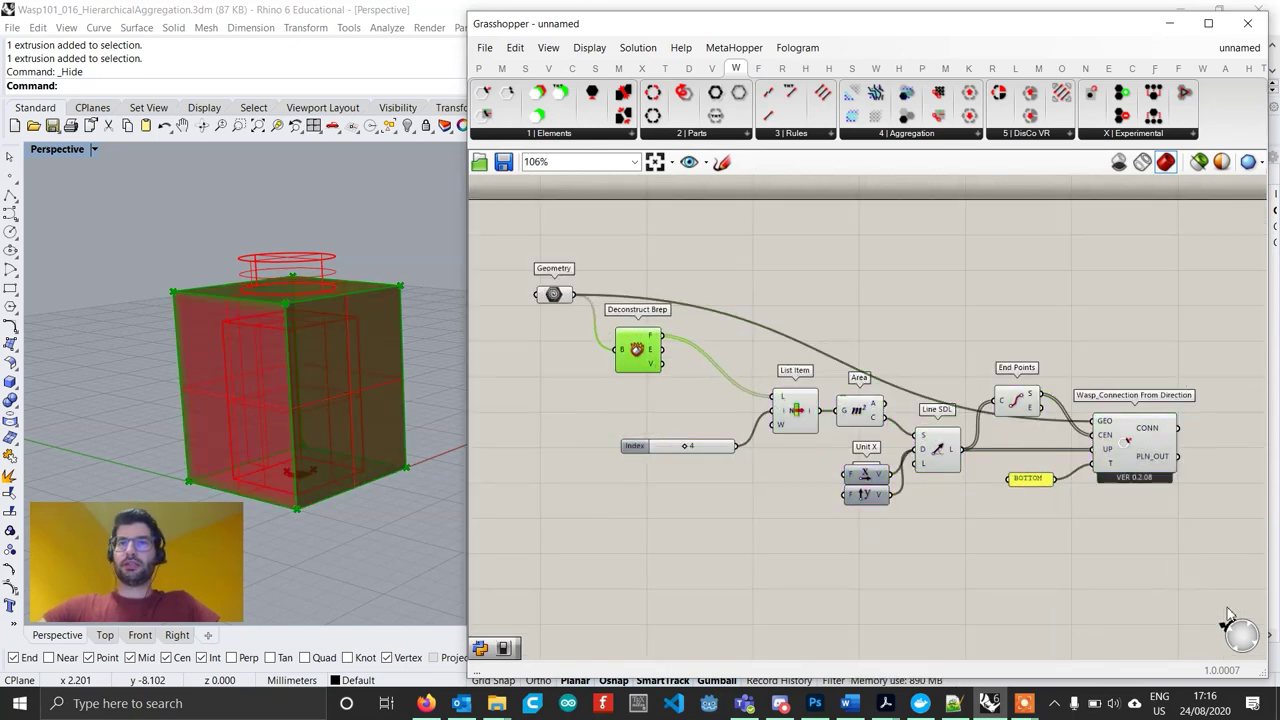
# Duplicate the chain from the Index slider and List Item through Wasp_Connection From Direction, placing the copy below the original.
pyautogui.moveTo(1230, 605); pyautogui.dragTo(740, 397)
pyautogui.keyDown('alt'); pyautogui.moveTo(815, 418); pyautogui.dragTo(802, 613); pyautogui.keyUp('alt')
pyautogui.moveTo(800, 550); pyautogui.dragTo(764, 405, button='right')
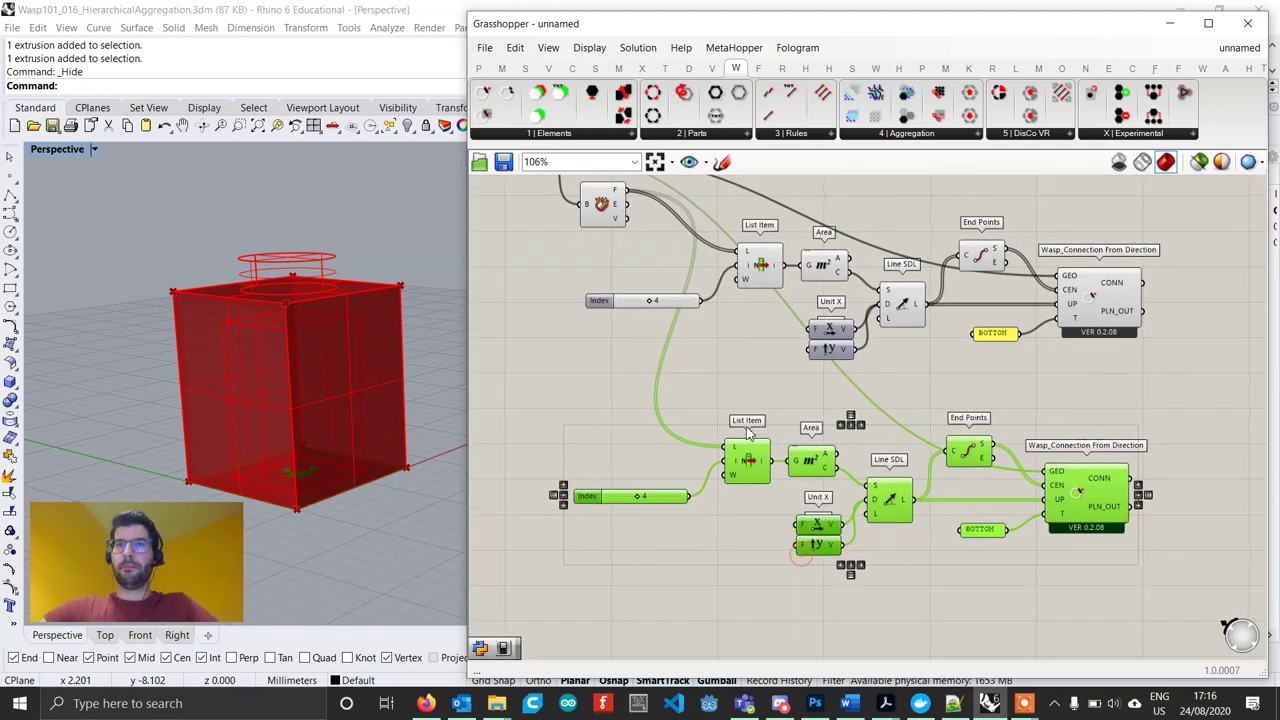
# Set the copied chain's Index slider to 5 to pick the box's top face.
pyautogui.scroll(1, 658, 480)
pyautogui.click(658, 480)
pyautogui.scroll(2, 633, 506)
pyautogui.moveTo(633, 504); pyautogui.dragTo(645, 504)
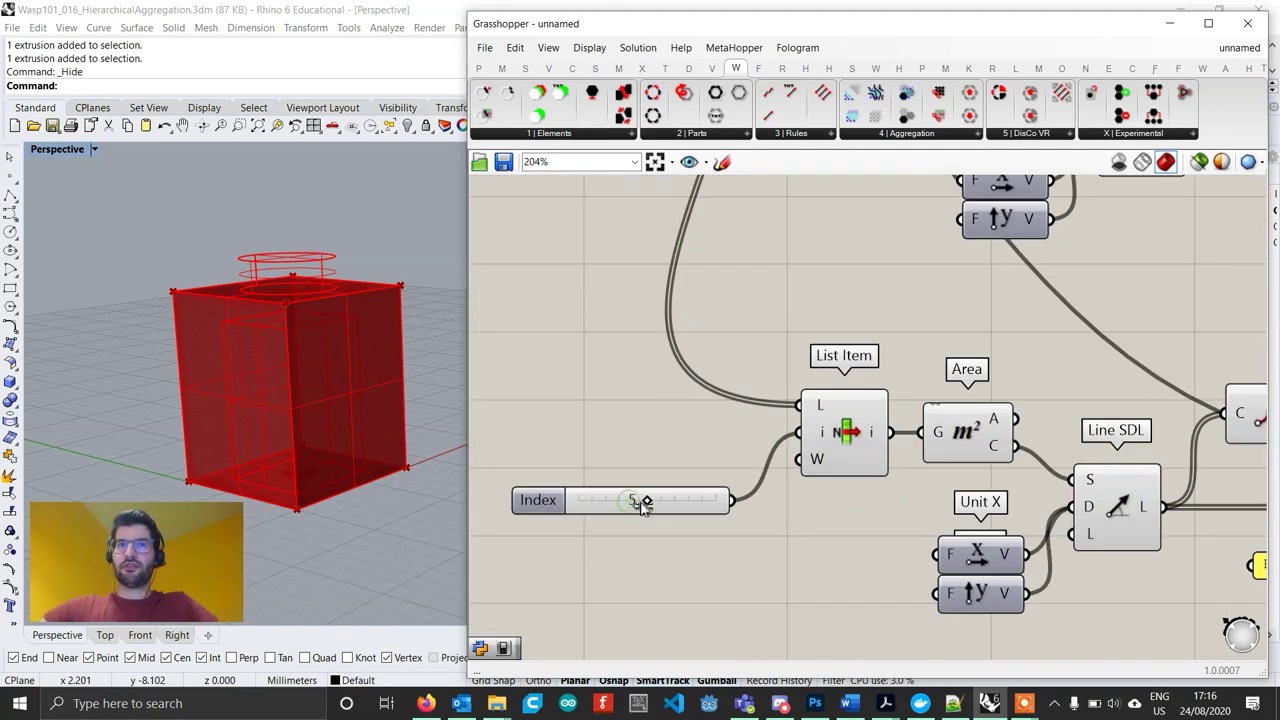
pyautogui.scroll(-2, 643, 505)
pyautogui.moveTo(274, 351); pyautogui.dragTo(276, 425, button='right')
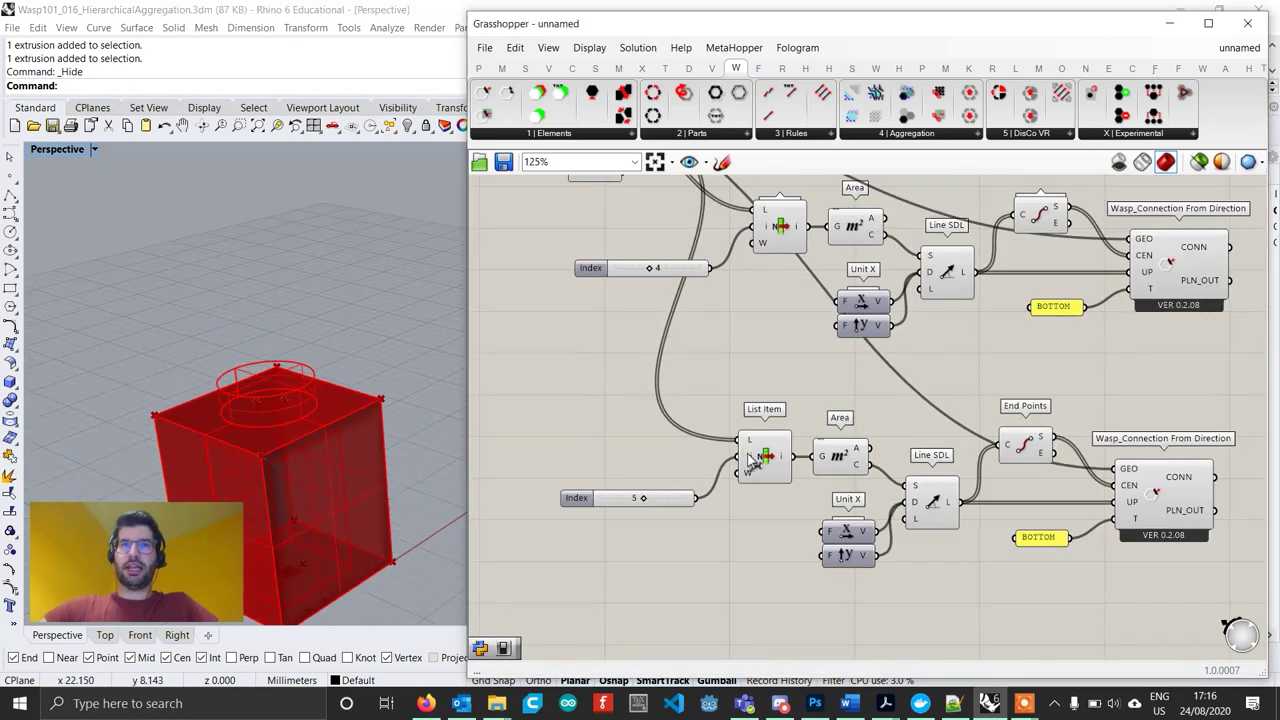
# Check the copied connection on the box's top face and change its type panel text to TOP.
pyautogui.scroll(3, 261, 422)
pyautogui.moveTo(1080, 543); pyautogui.dragTo(930, 525, button='right')
pyautogui.scroll(1, 908, 526)
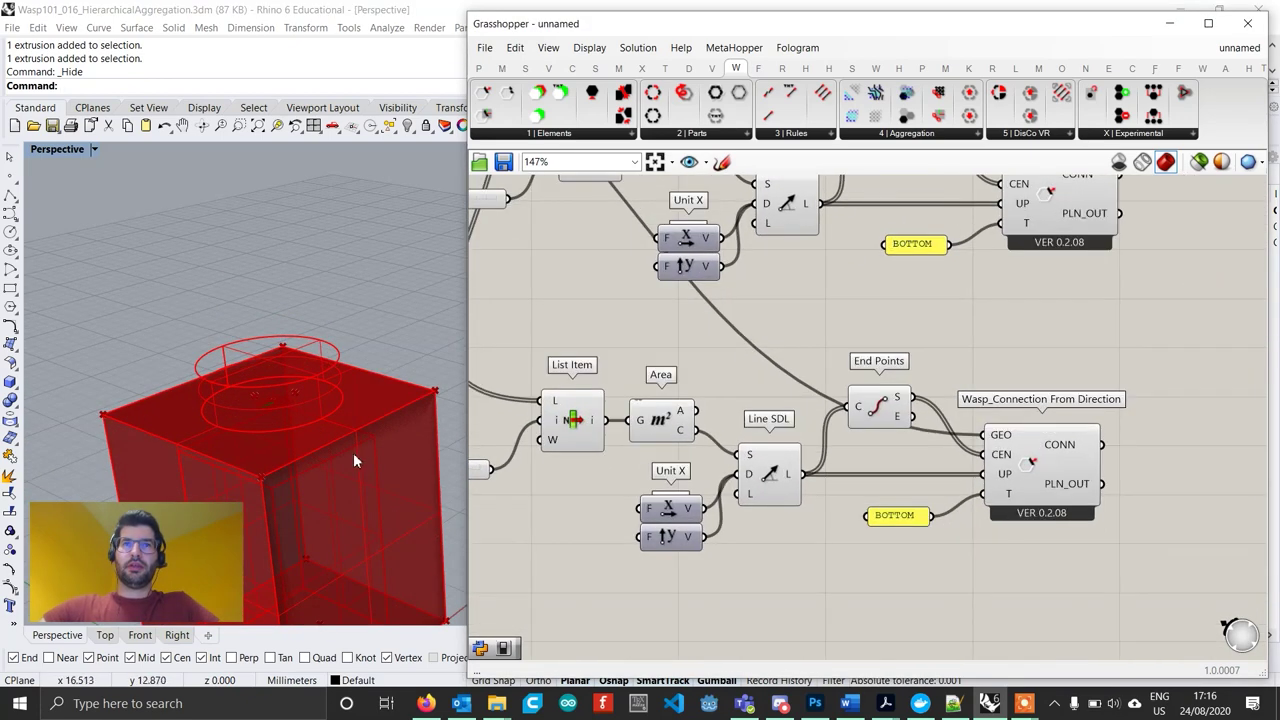
pyautogui.moveTo(354, 440); pyautogui.dragTo(416, 421, button='right')
pyautogui.click(1073, 471)
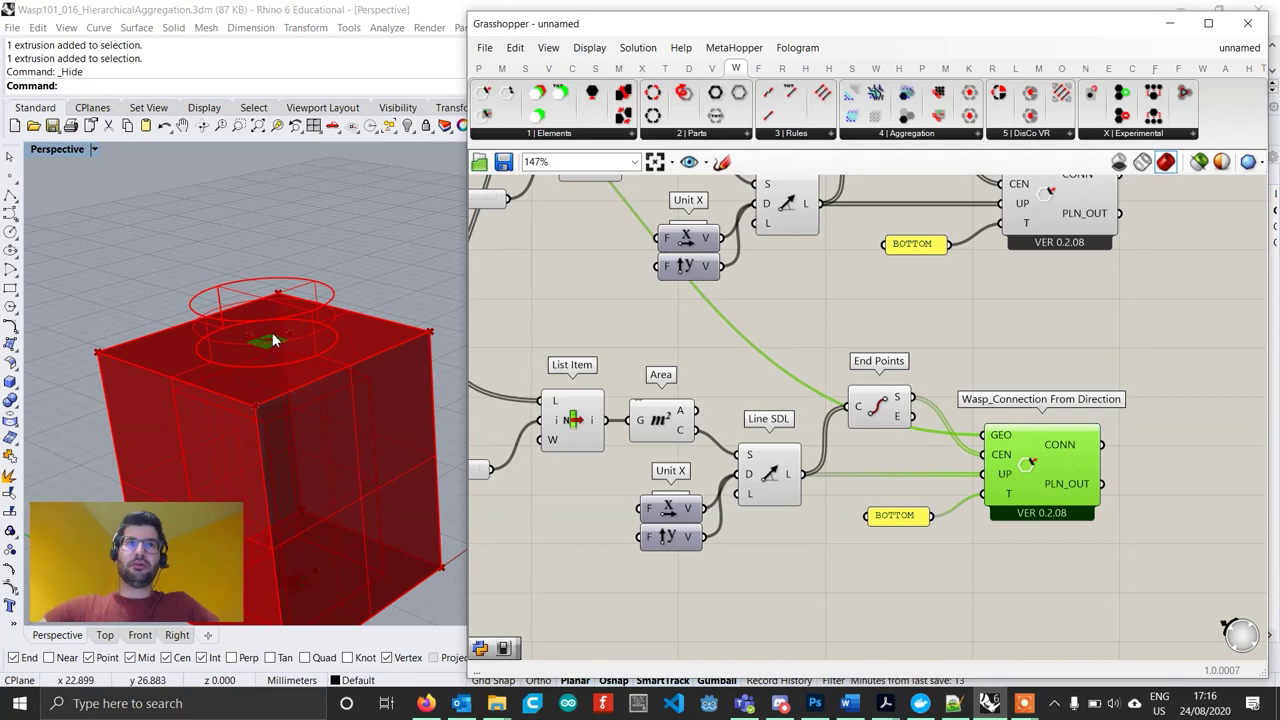
pyautogui.scroll(2, 272, 335)
pyautogui.doubleClick(895, 516)
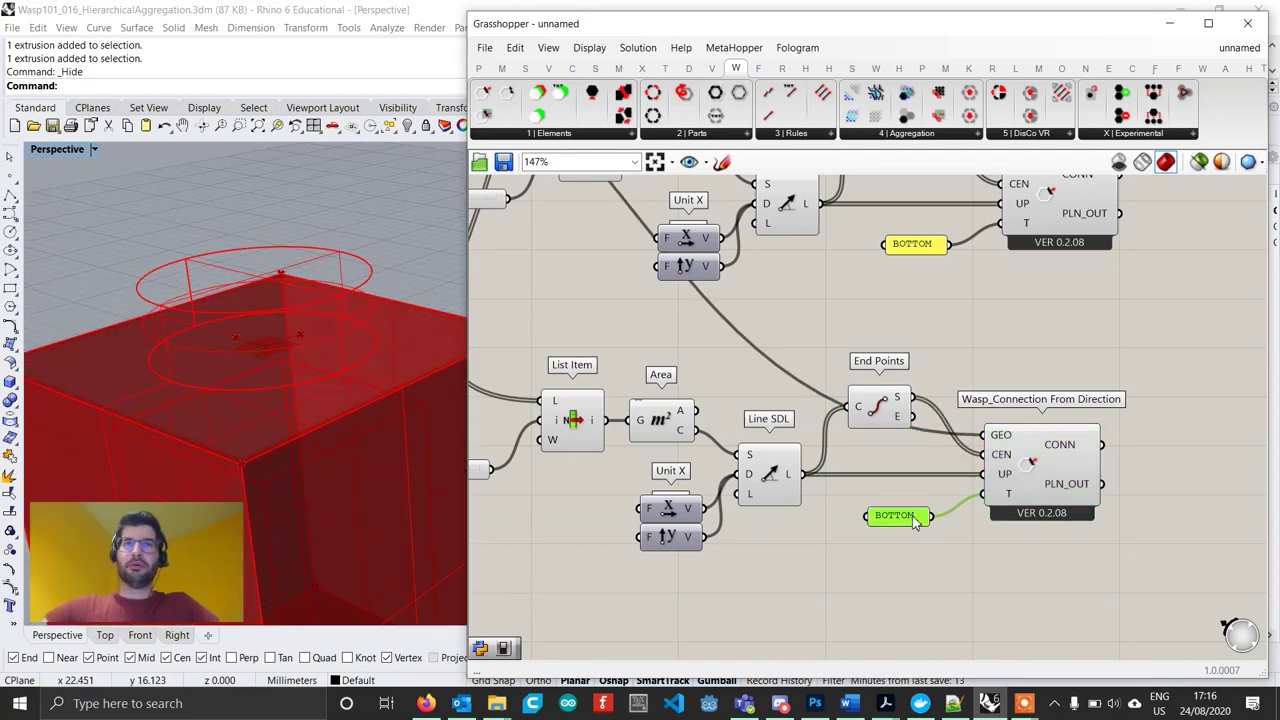
pyautogui.write('TOP')
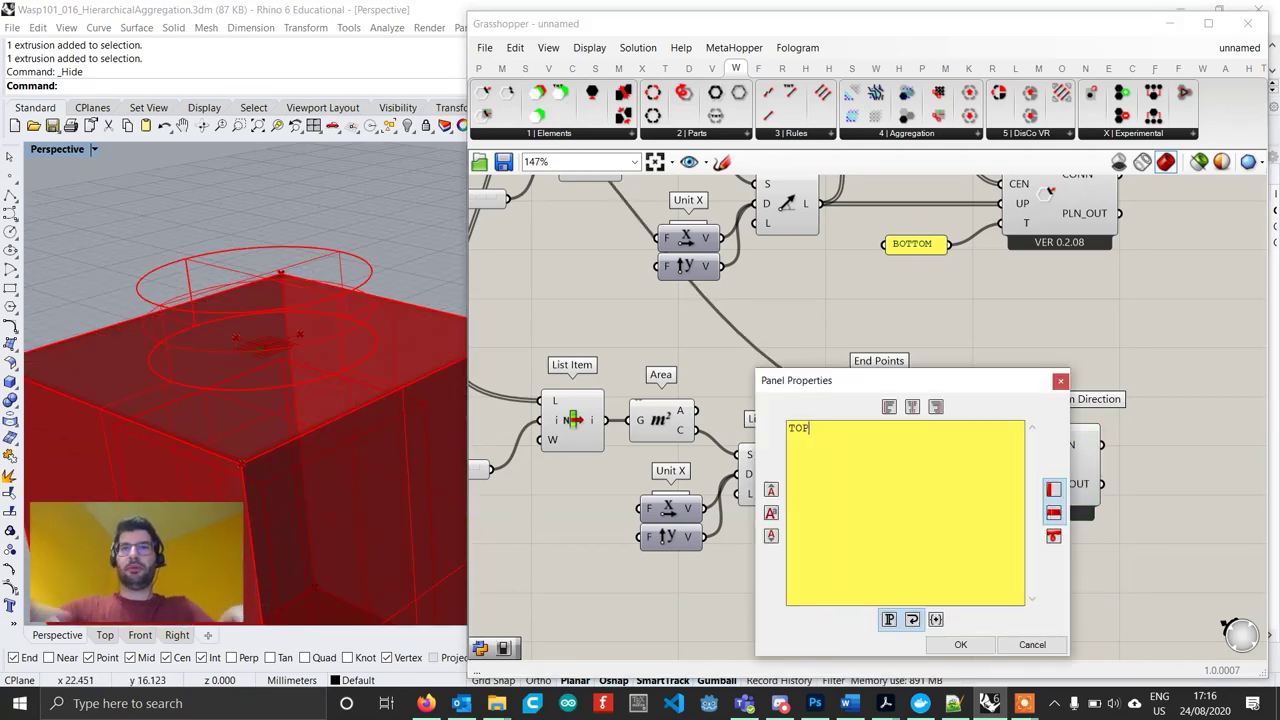
pyautogui.click(960, 644)
# Add a Merge component beyond the two Wasp_Connection From Direction components, placed between their rows.
pyautogui.scroll(-4, 920, 452)
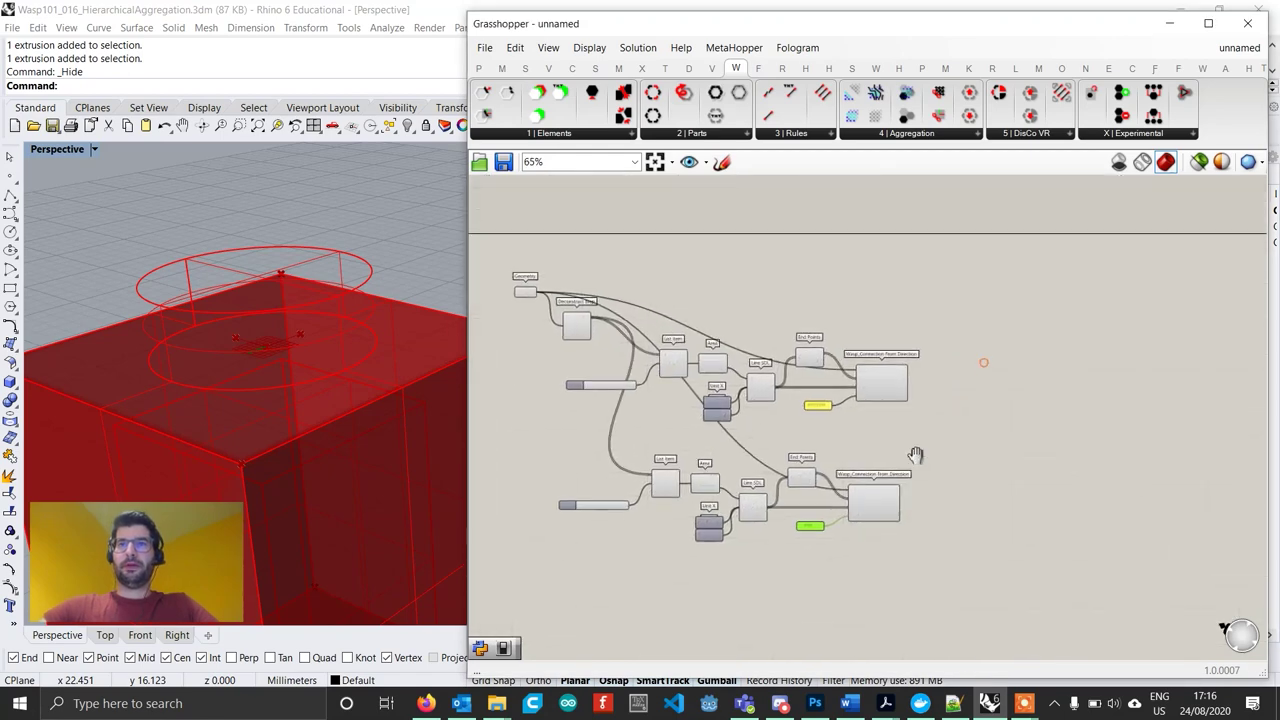
pyautogui.moveTo(980, 427); pyautogui.dragTo(1027, 435, button='right')
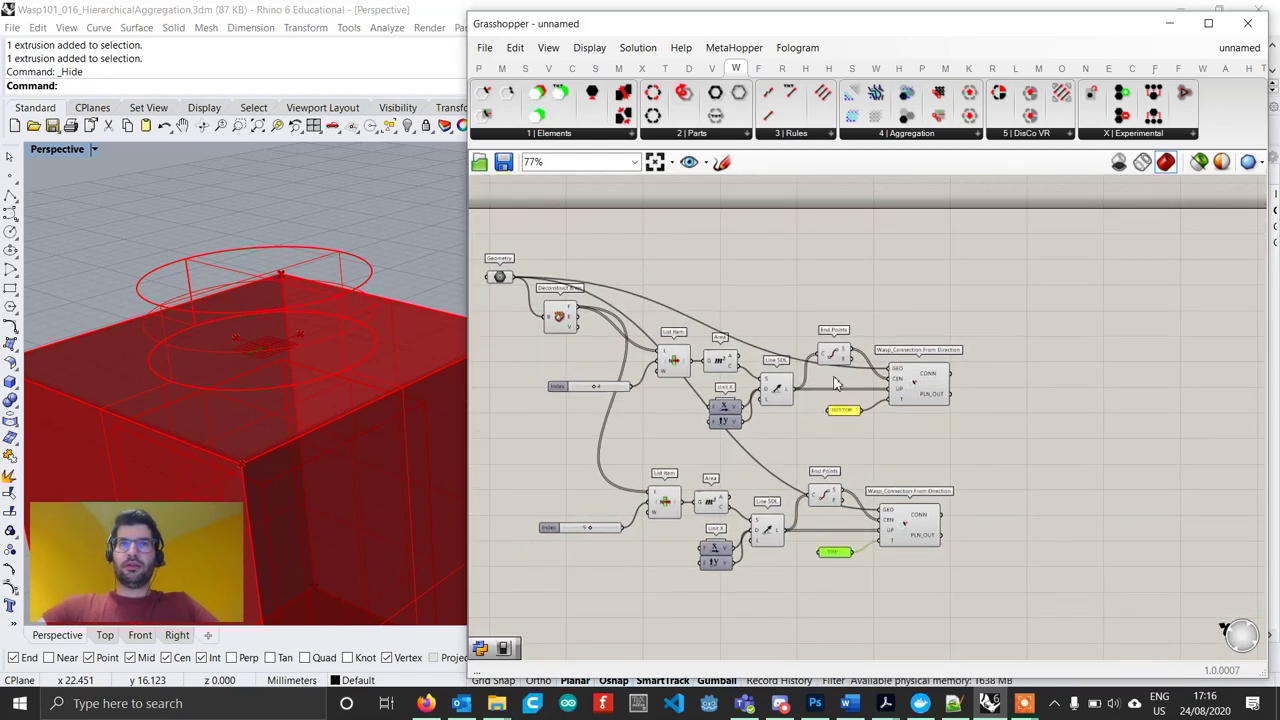
pyautogui.moveTo(922, 521); pyautogui.dragTo(931, 521)
pyautogui.scroll(1, 994, 463)
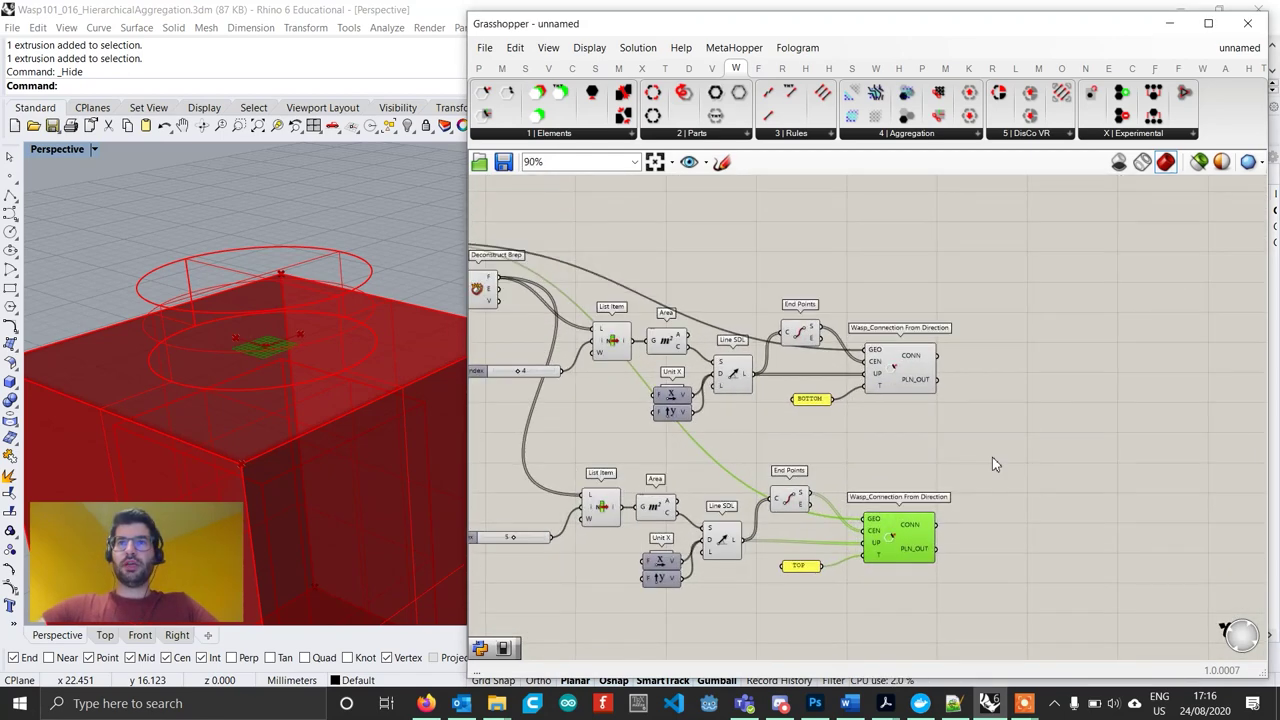
pyautogui.doubleClick(991, 456)
pyautogui.write('merge')
pyautogui.press('Return')
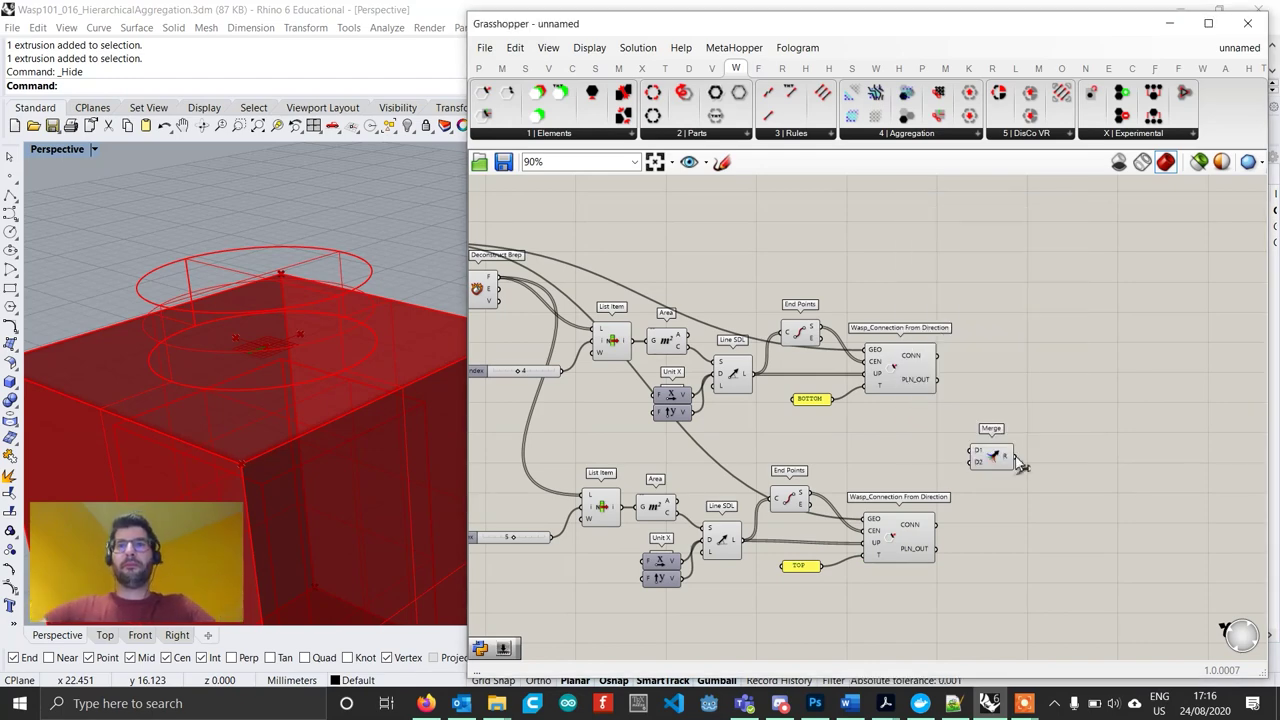
# Connect the BOTTOM connection's CONN output to Merge input D1 and the TOP connection's CONN output to D2.
pyautogui.scroll(3, 980, 421)
pyautogui.moveTo(909, 318); pyautogui.dragTo(964, 473)
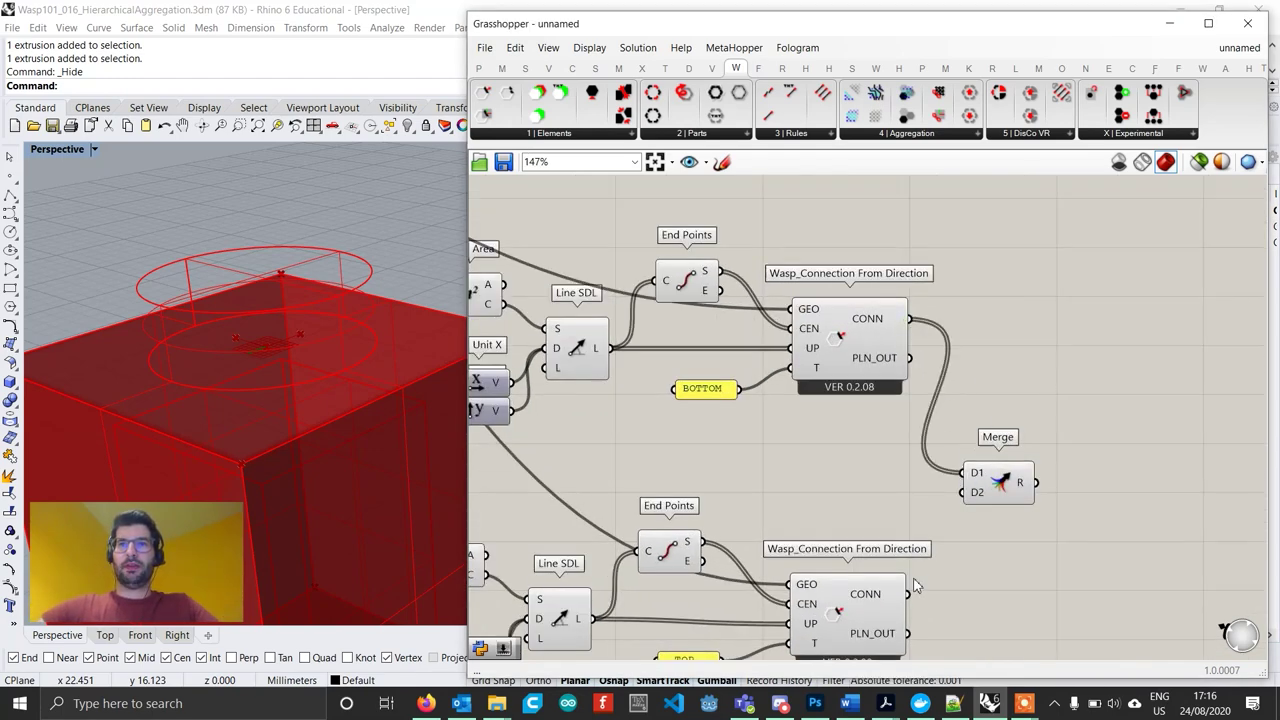
pyautogui.moveTo(907, 594); pyautogui.dragTo(1047, 478)
pyautogui.scroll(7, 984, 509)
pyautogui.click(984, 509)
pyautogui.scroll(-7, 984, 509)
pyautogui.scroll(-3, 1048, 478)
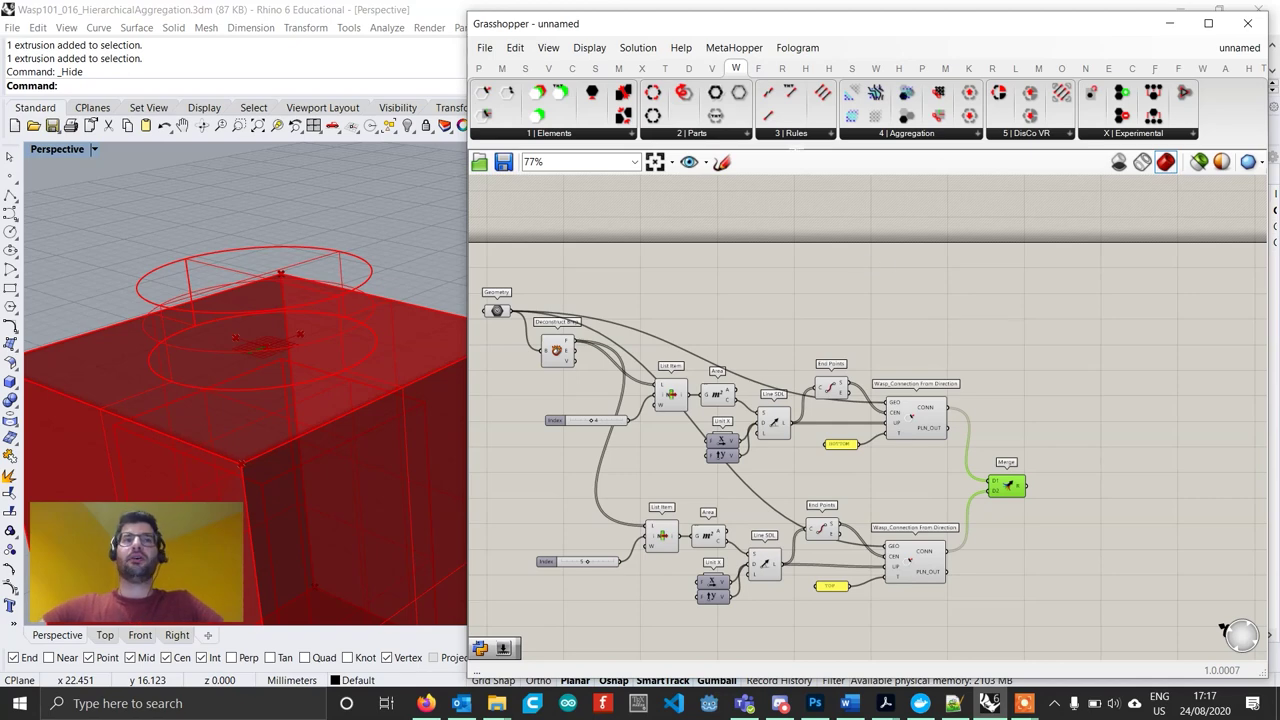
# Add a Wasp_Advanced Part component from the Wasp parts, placed above and beyond the Merge component.
pyautogui.click(716, 138)
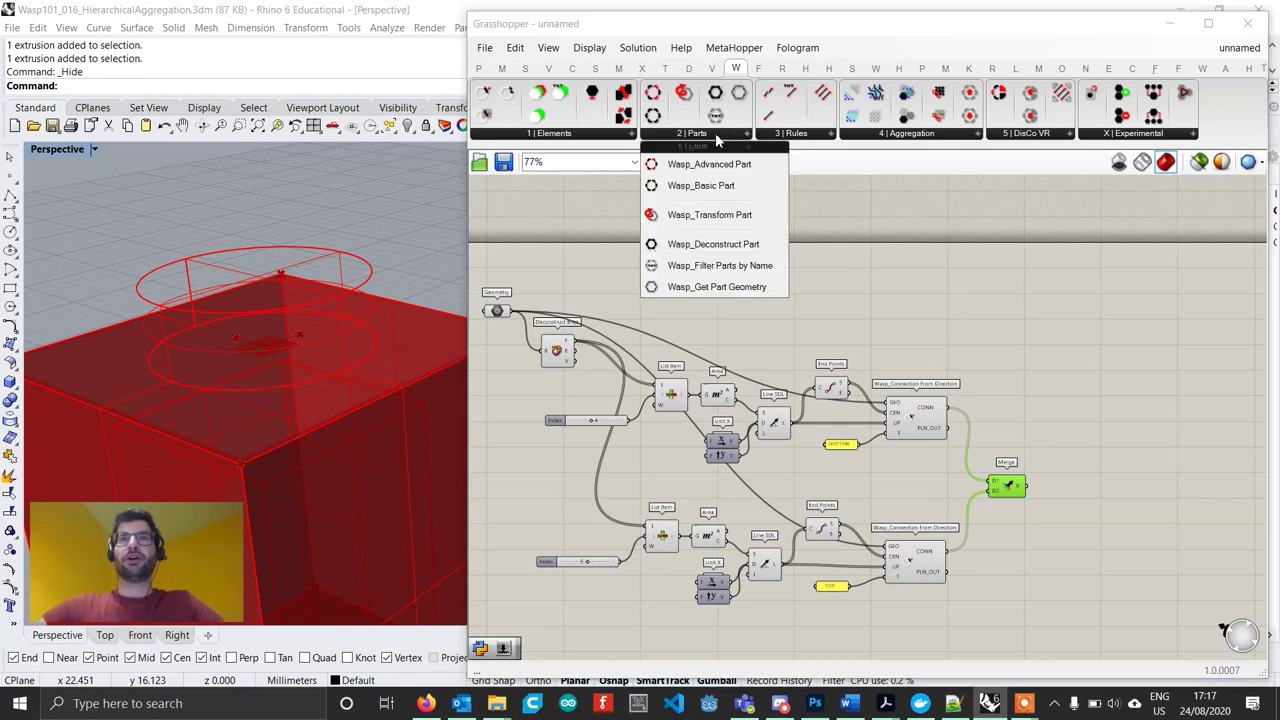
pyautogui.click(709, 164)
pyautogui.click(1140, 330)
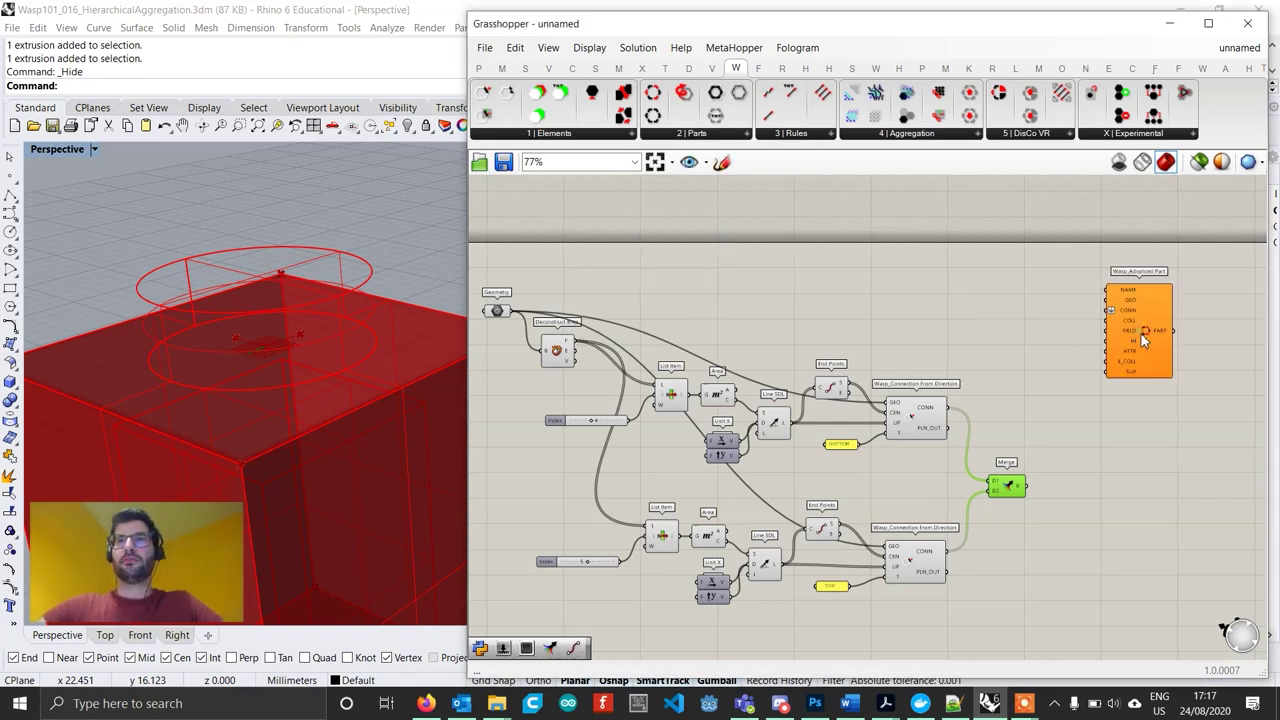
pyautogui.scroll(1, 1147, 355)
pyautogui.click(1085, 361)
pyautogui.scroll(3, 1085, 361)
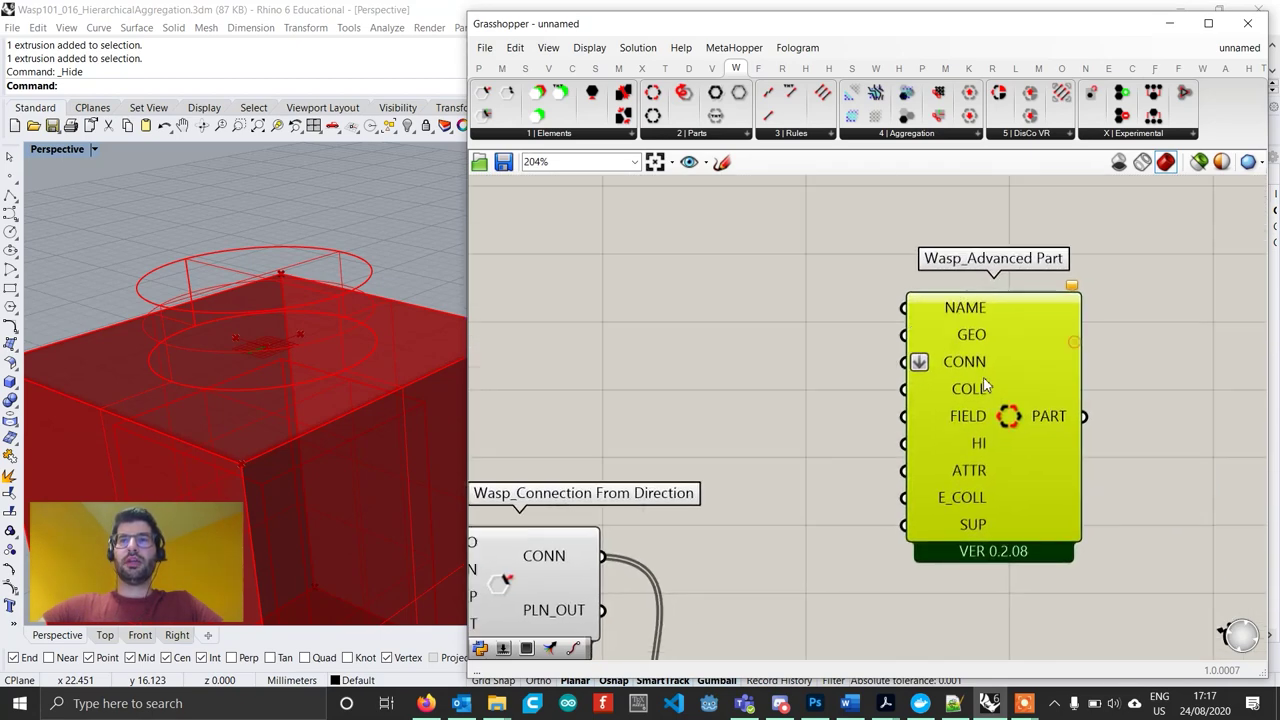
# Add a panel reading BRICK, connect it to the NAME input of Wasp_Advanced Part and move it closer to that component.
pyautogui.doubleClick(863, 287)
pyautogui.write('"')
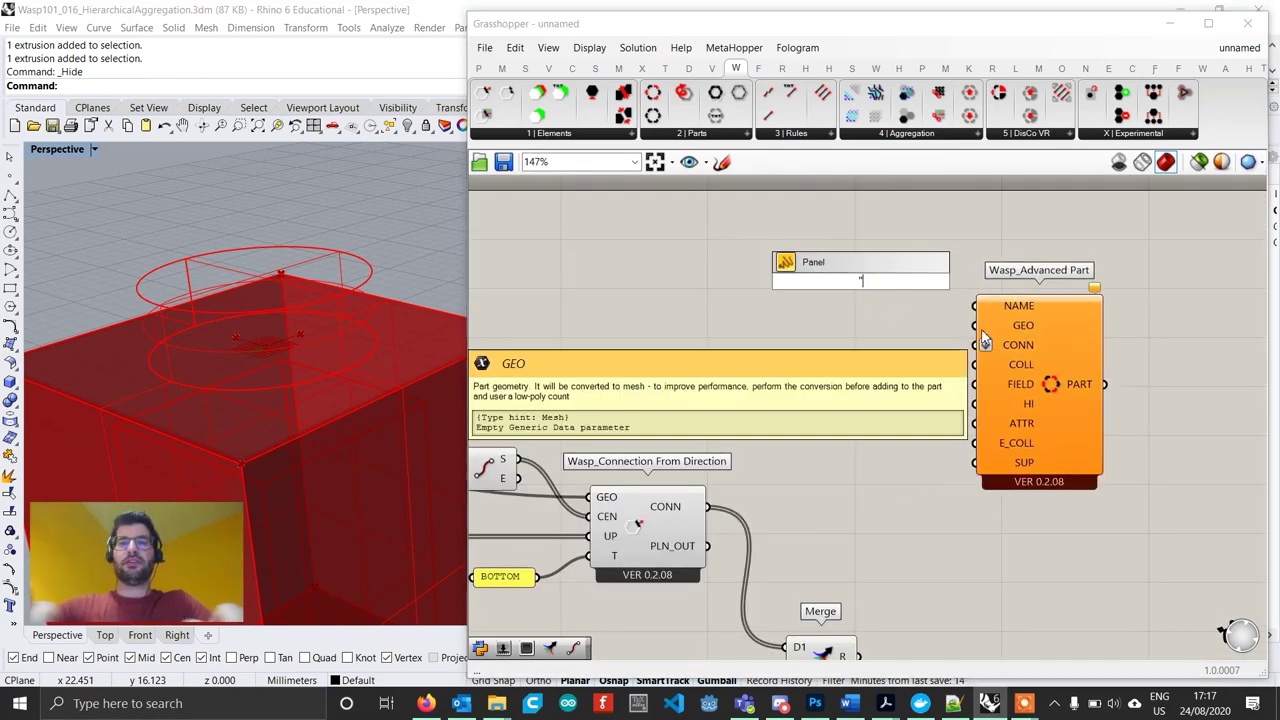
pyautogui.write('BRIK')
pyautogui.press('Return')
pyautogui.scroll(2, 873, 285)
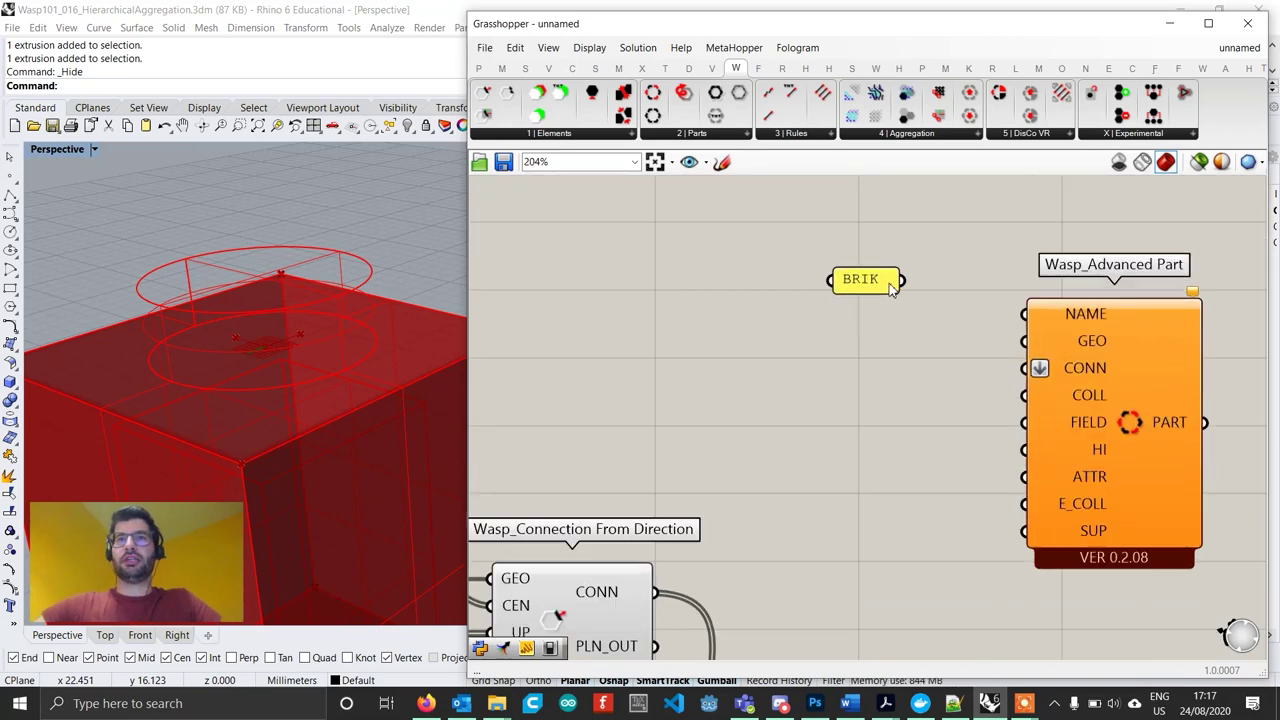
pyautogui.doubleClick(866, 280)
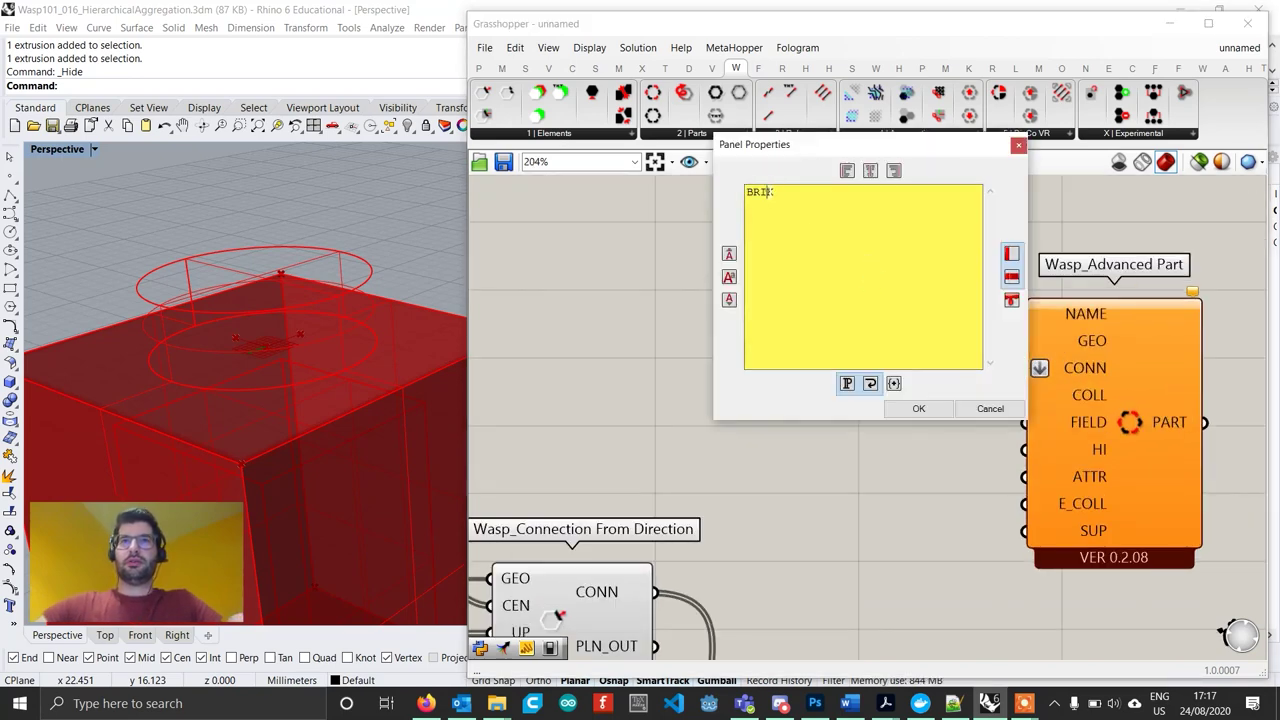
pyautogui.click(918, 408)
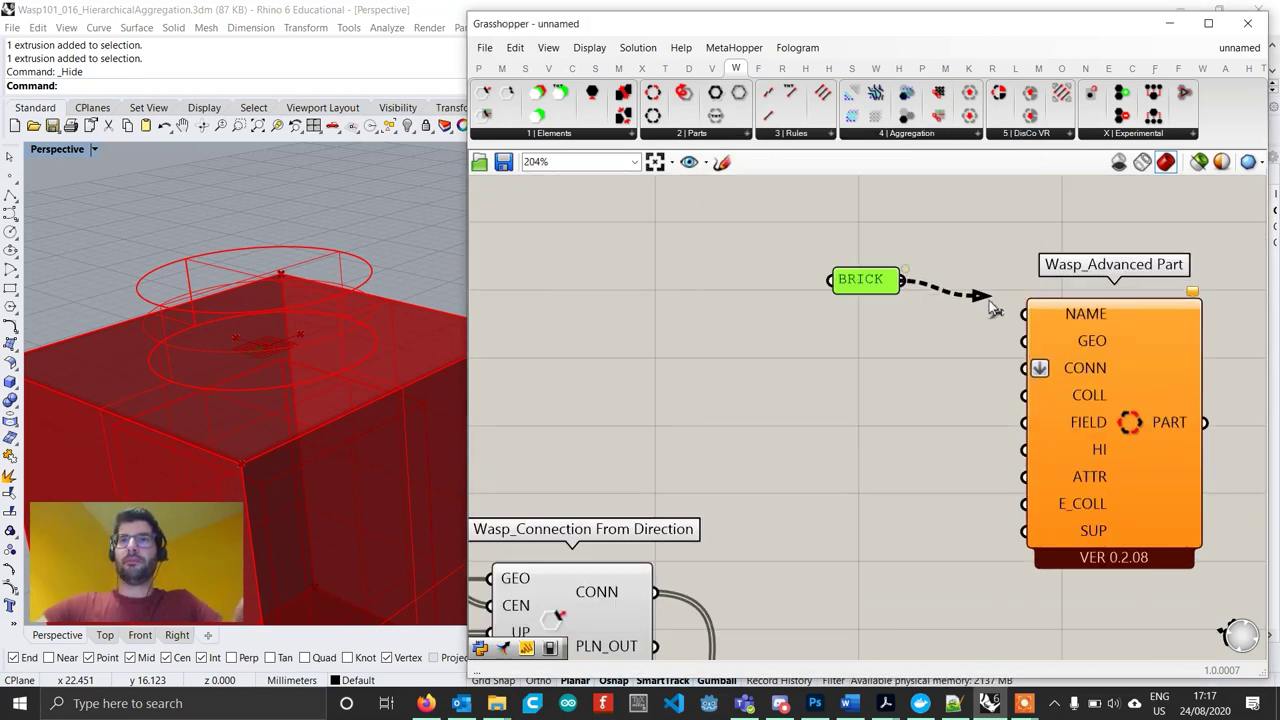
pyautogui.moveTo(995, 310); pyautogui.dragTo(1024, 314)
pyautogui.moveTo(876, 280); pyautogui.dragTo(935, 277)
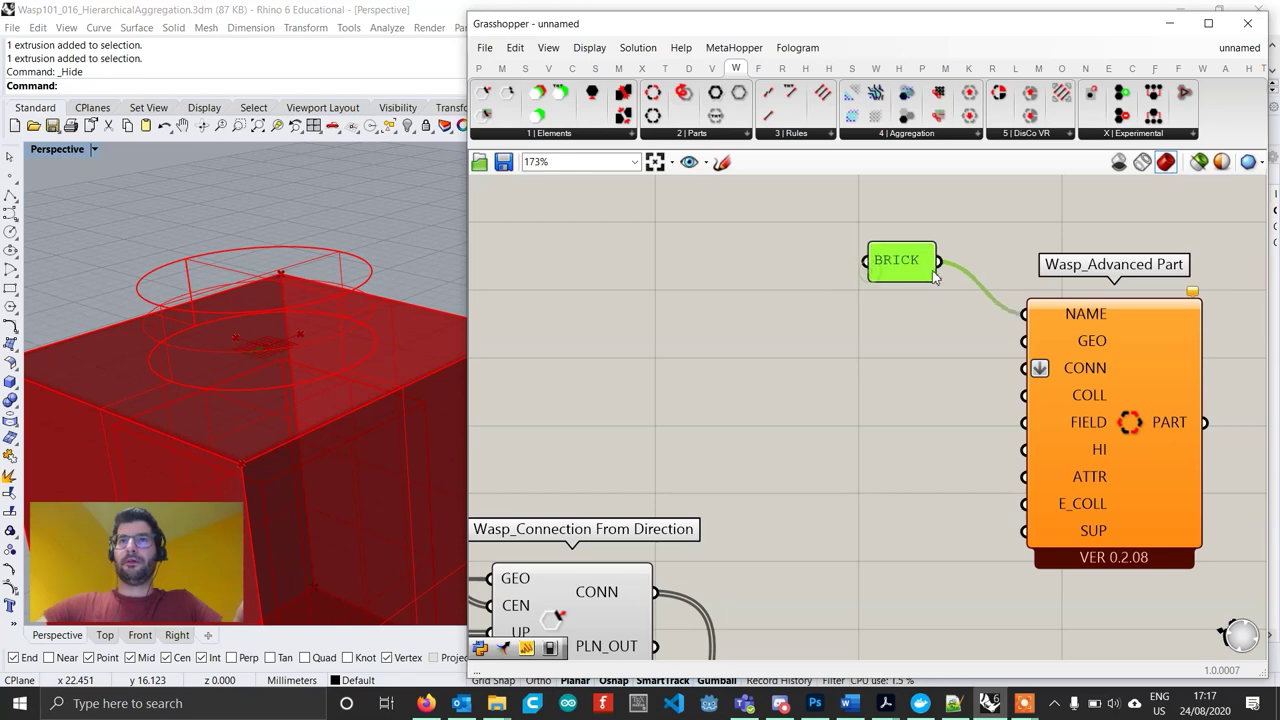
# Connect the Geometry parameter to the GEO input of Wasp_Advanced Part and the Merge result R to its CONN input.
pyautogui.scroll(-5, 933, 277)
pyautogui.scroll(2, 620, 297)
pyautogui.moveTo(508, 292); pyautogui.dragTo(1191, 299)
pyautogui.moveTo(1160, 430); pyautogui.dragTo(903, 434, button='right')
pyautogui.scroll(3, 902, 465)
pyautogui.moveTo(846, 514); pyautogui.dragTo(974, 241)
pyautogui.scroll(-3, 972, 340)
pyautogui.scroll(3, 968, 242)
pyautogui.moveTo(1058, 299); pyautogui.dragTo(1067, 298)
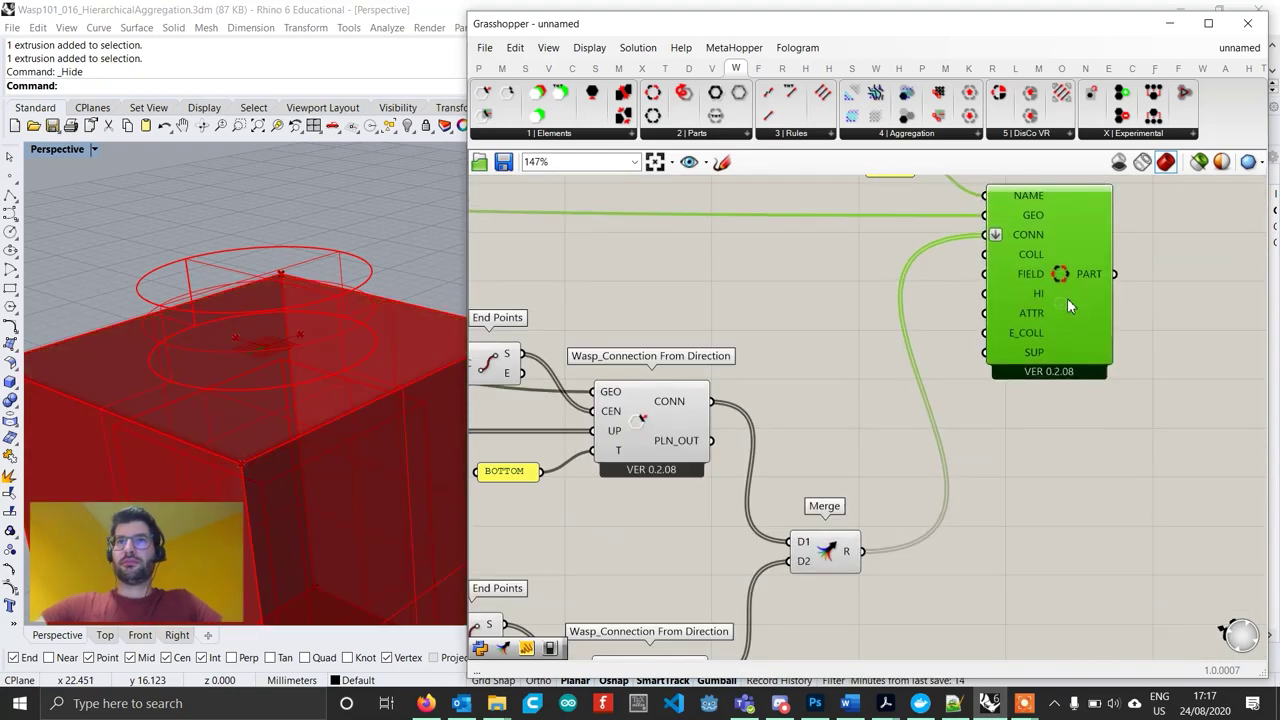
# Add a Wasp_Attribute component from the Wasp elements, placed below the TOP connection component.
pyautogui.scroll(-2, 1067, 299)
pyautogui.moveTo(1052, 333); pyautogui.dragTo(1043, 362, button='right')
pyautogui.scroll(-2, 1016, 420)
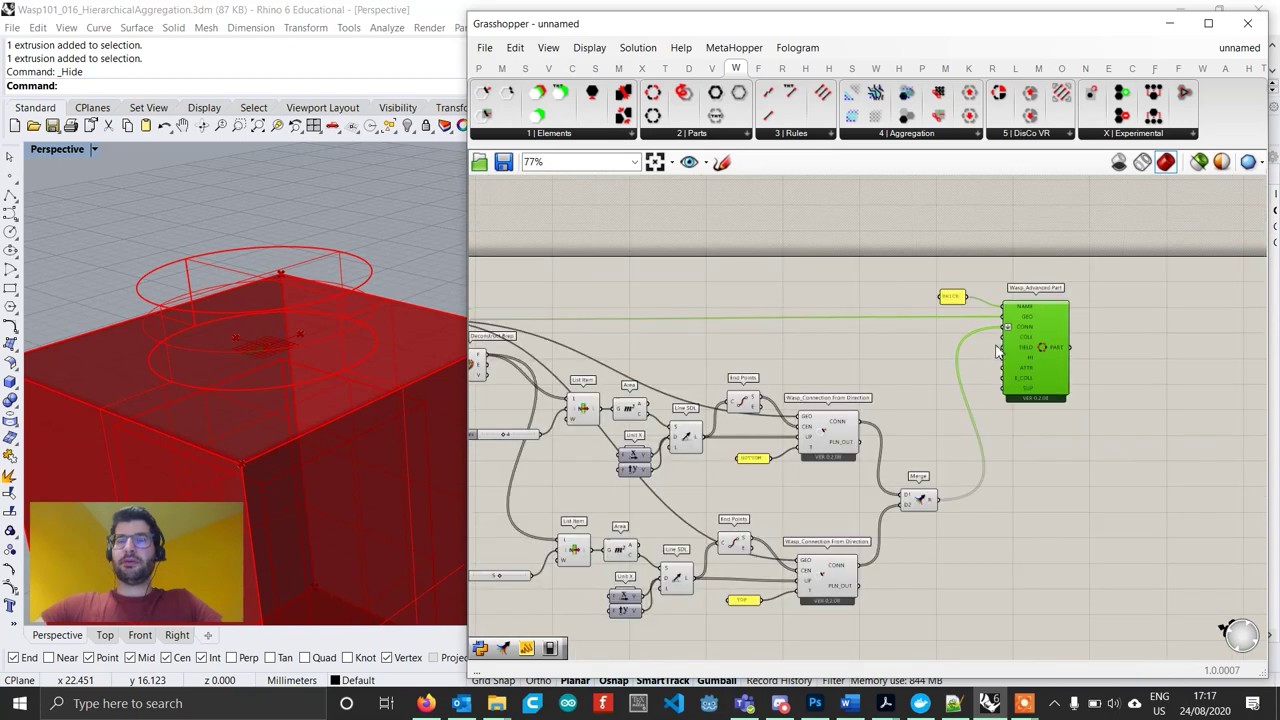
pyautogui.click(286, 332)
pyautogui.scroll(-5, 286, 332)
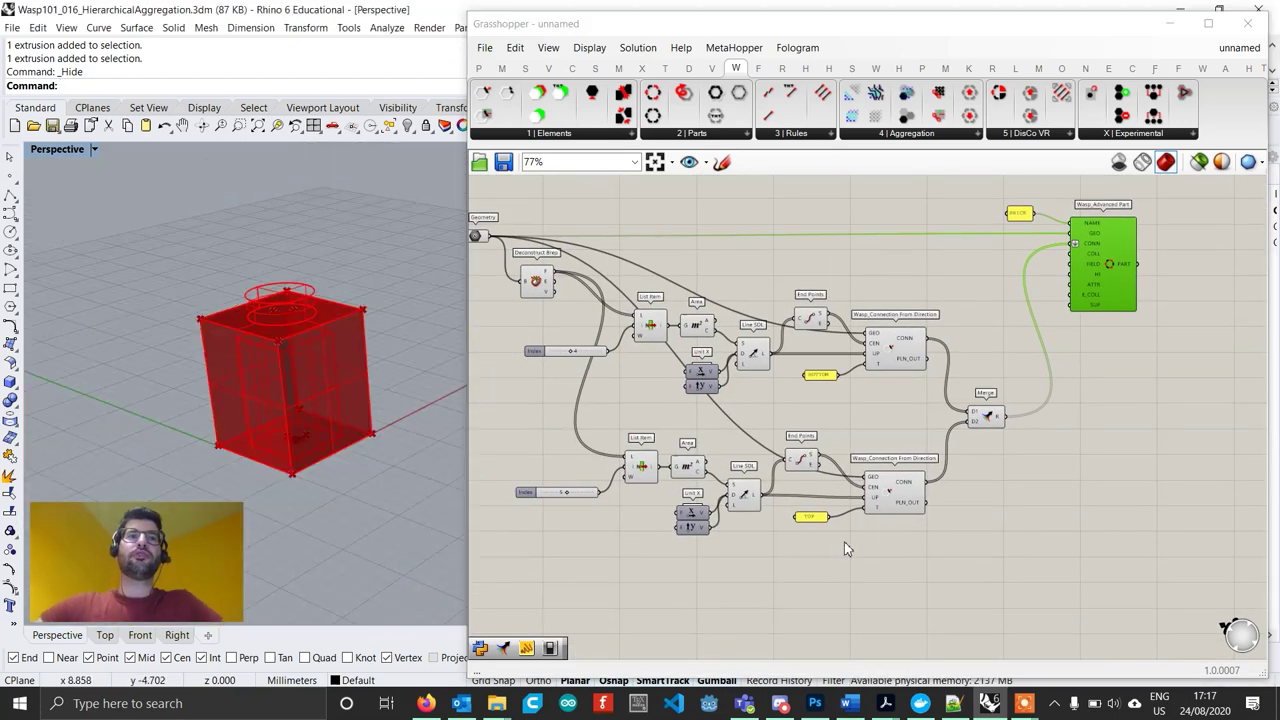
pyautogui.click(576, 136)
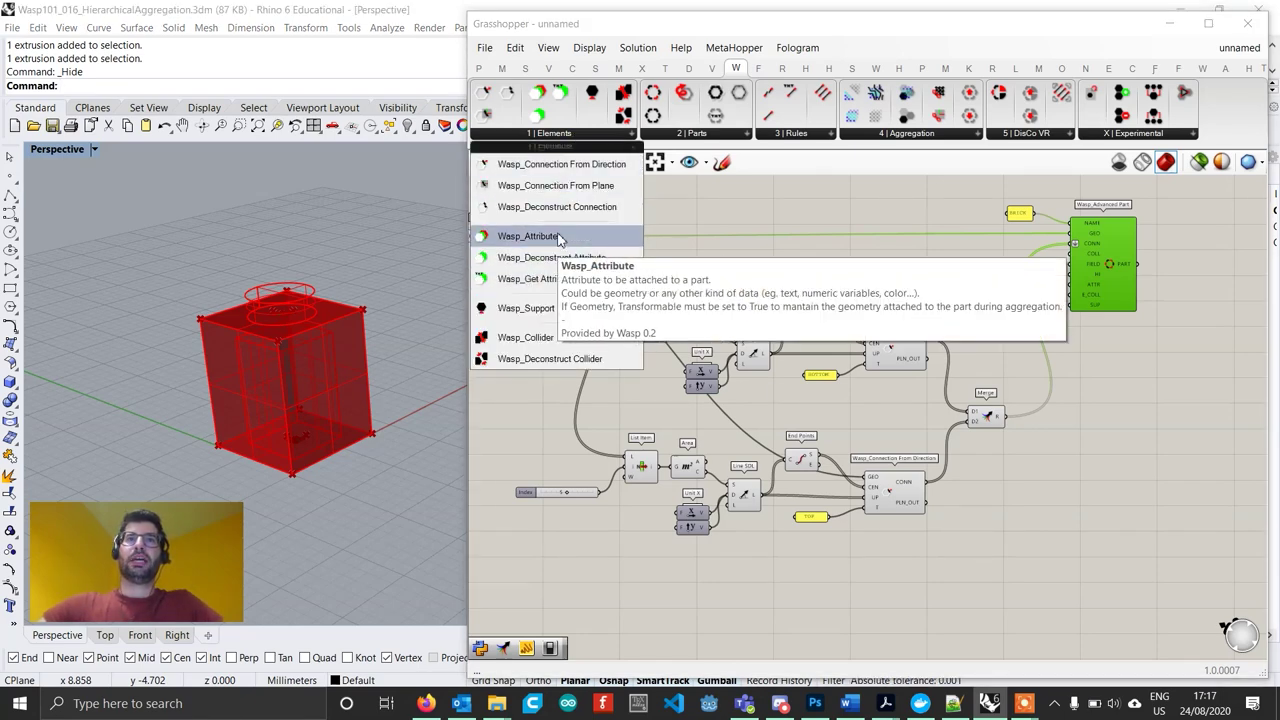
pyautogui.click(913, 607)
pyautogui.scroll(4, 913, 607)
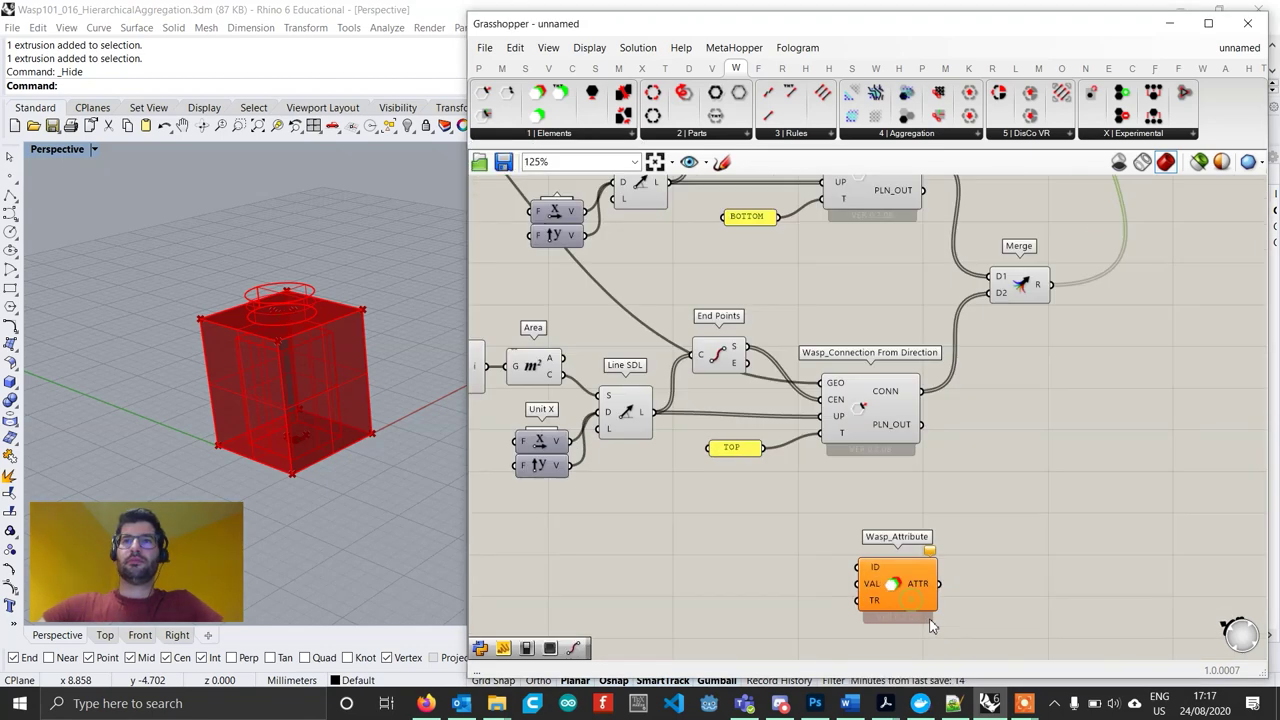
# Add a panel reading DETAIL, connect it to the ID input of Wasp_Attribute and place it slightly above that input.
pyautogui.scroll(2, 810, 435)
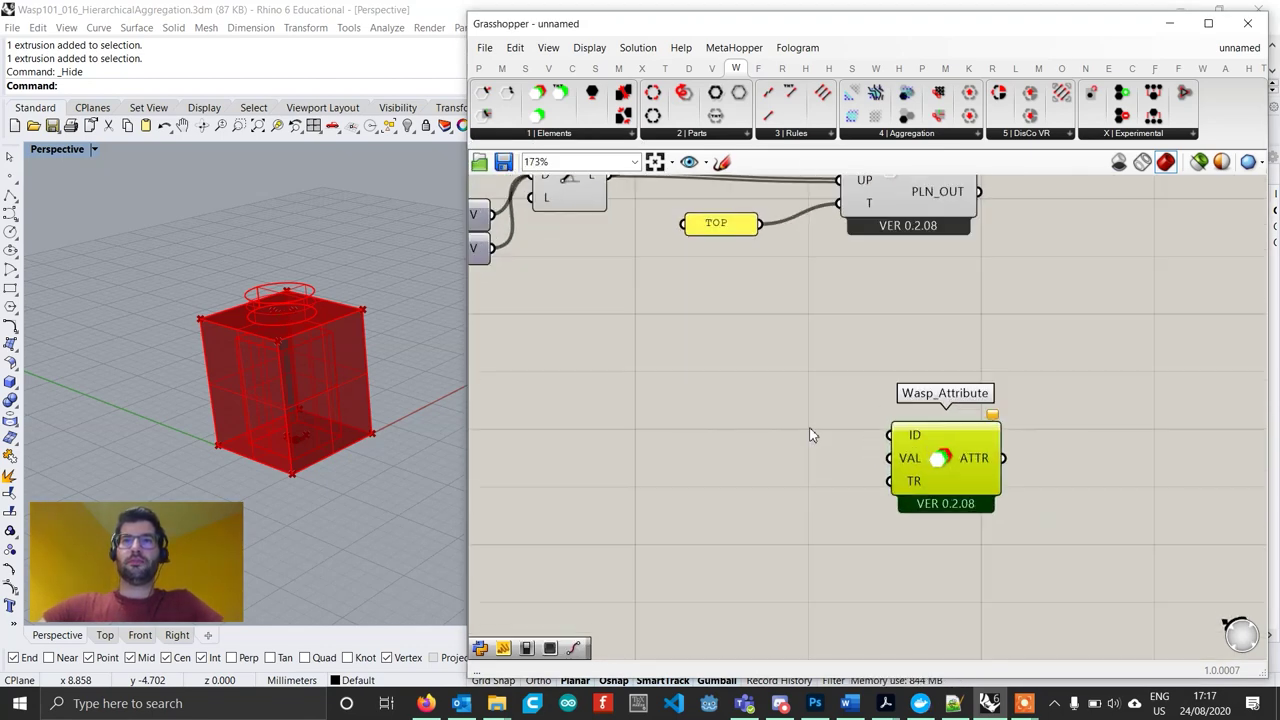
pyautogui.doubleClick(809, 430)
pyautogui.write('"DETAL')
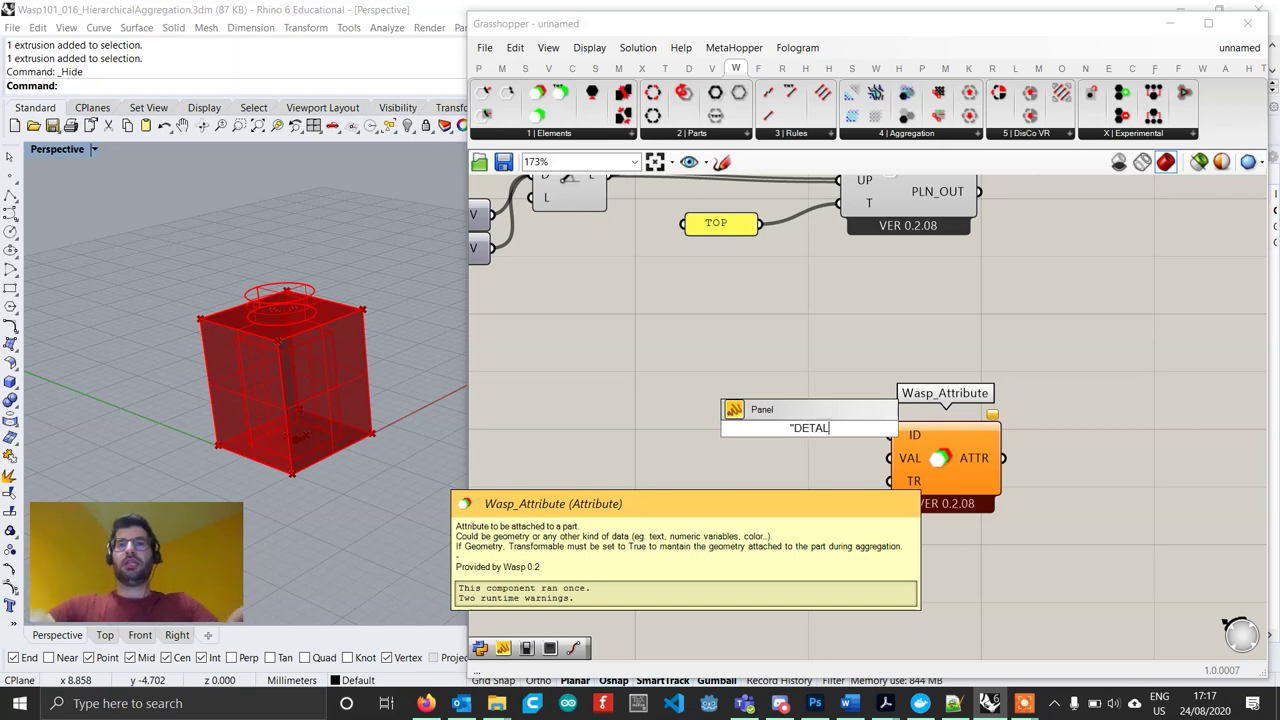
pyautogui.press('Return')
pyautogui.doubleClick(808, 427)
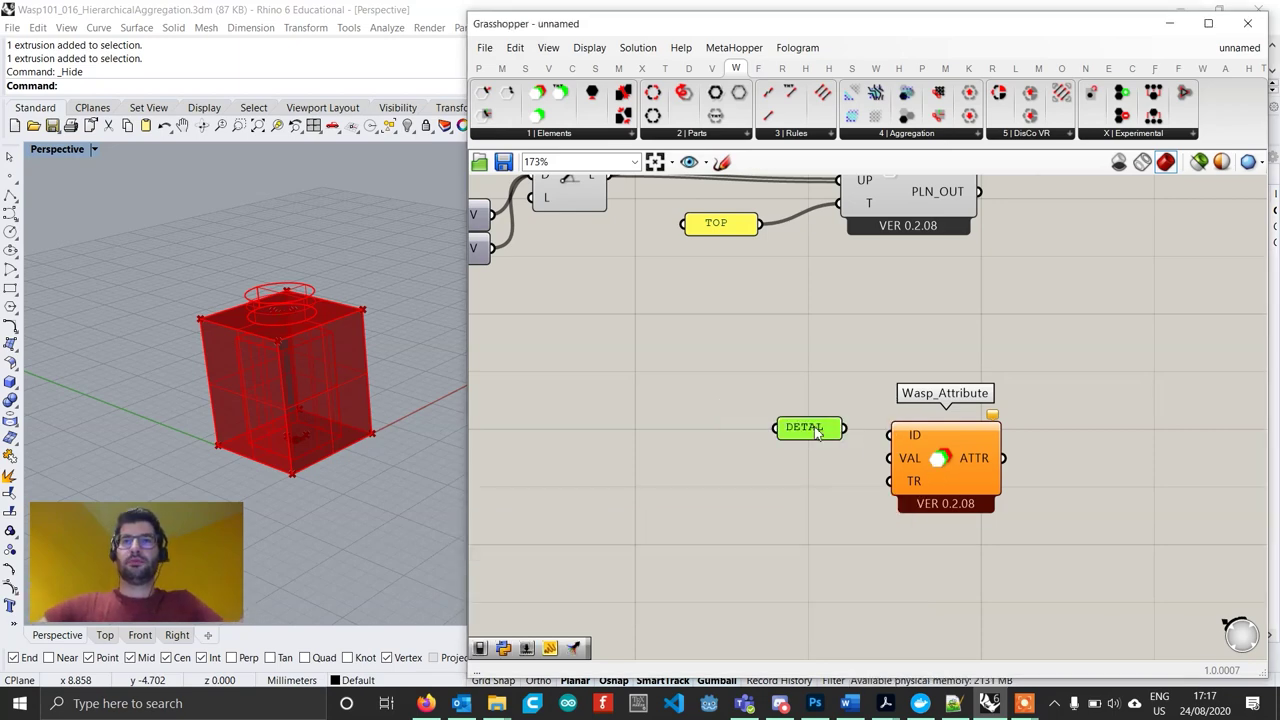
pyautogui.write('I')
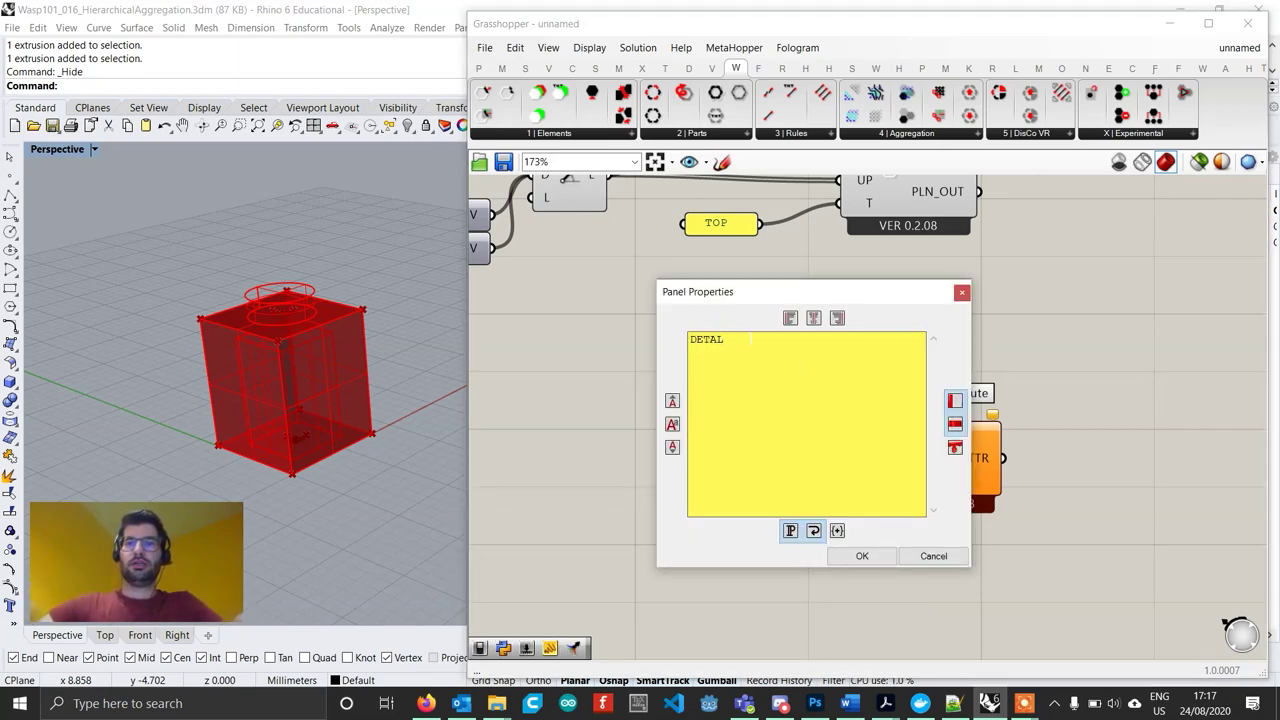
pyautogui.click(862, 555)
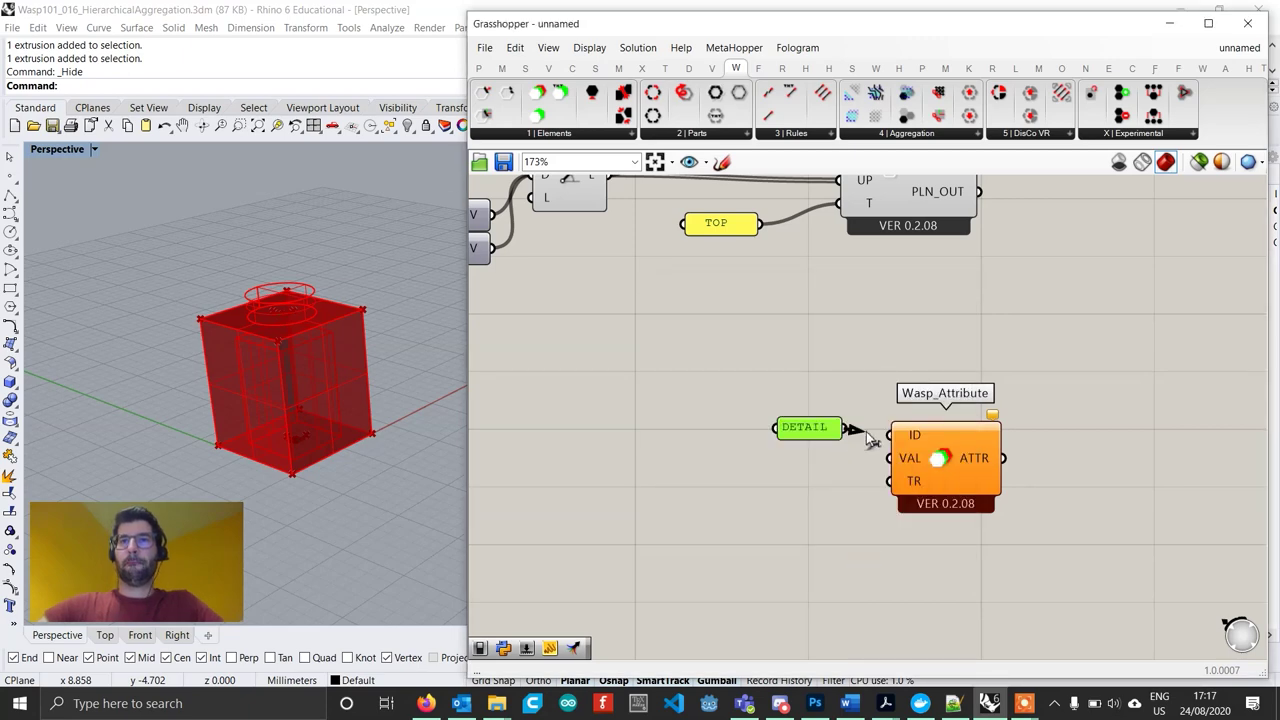
pyautogui.moveTo(810, 437); pyautogui.dragTo(815, 412)
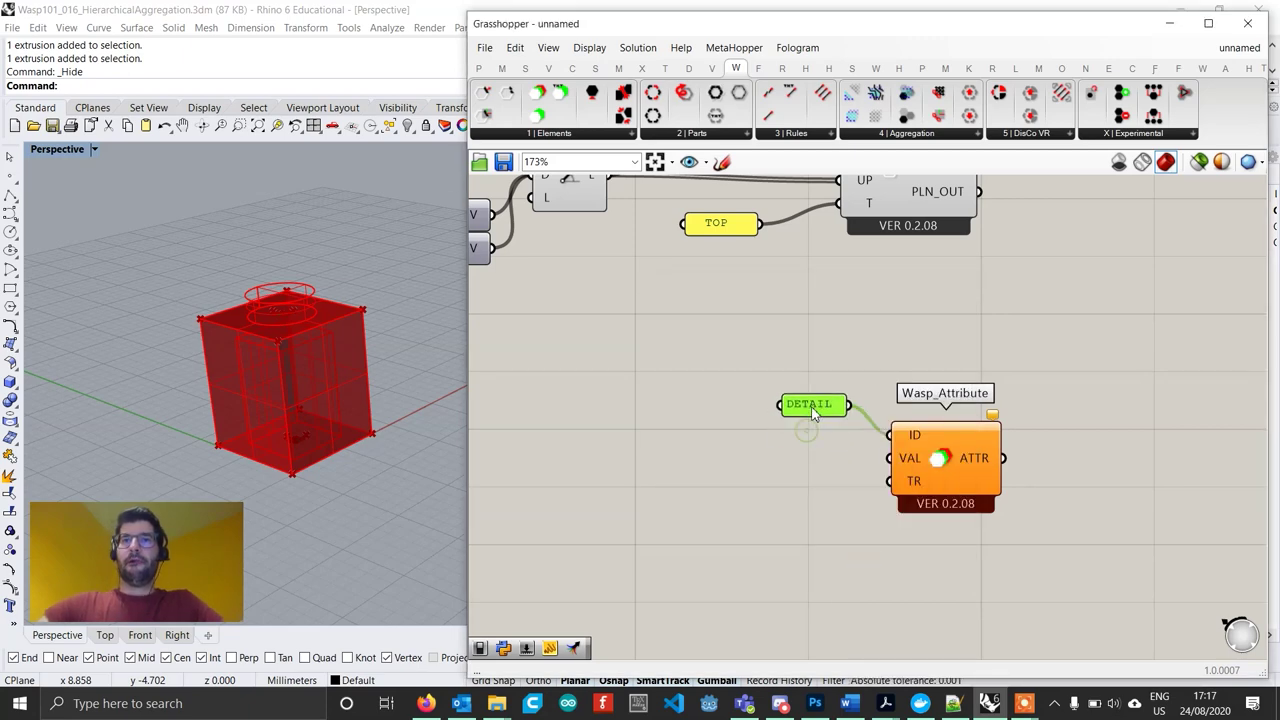
# Add a Geometry parameter referencing the detailed brick model in Rhino and connect it to the VAL input of Wasp_Attribute.
pyautogui.doubleClick(680, 473)
pyautogui.write('geo')
pyautogui.press('Return')
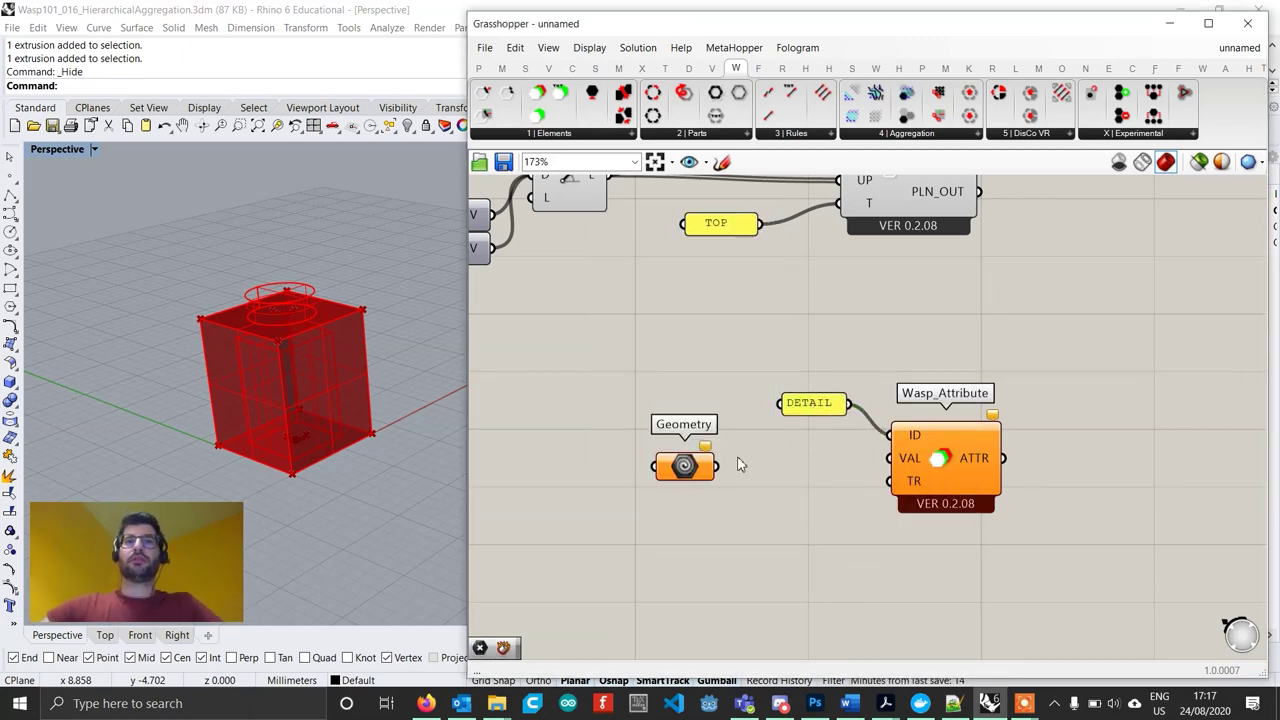
pyautogui.rightClick(685, 468)
pyautogui.click(745, 563)
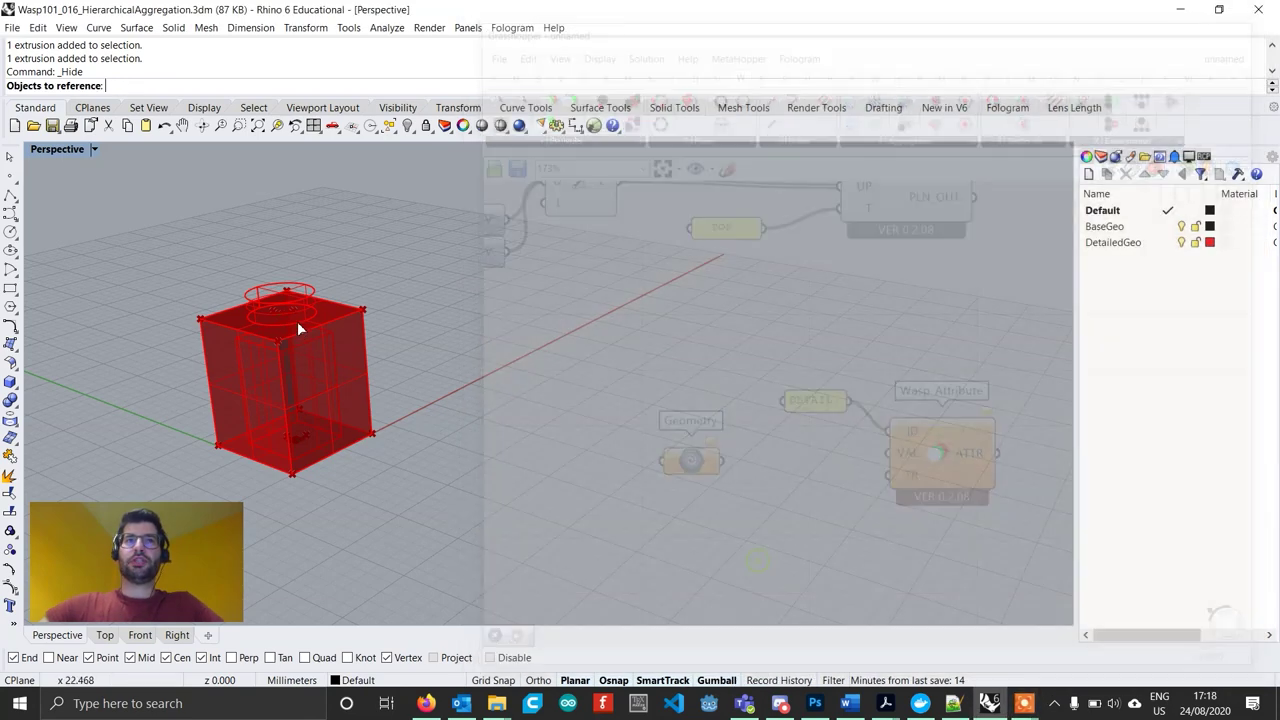
pyautogui.click(302, 314)
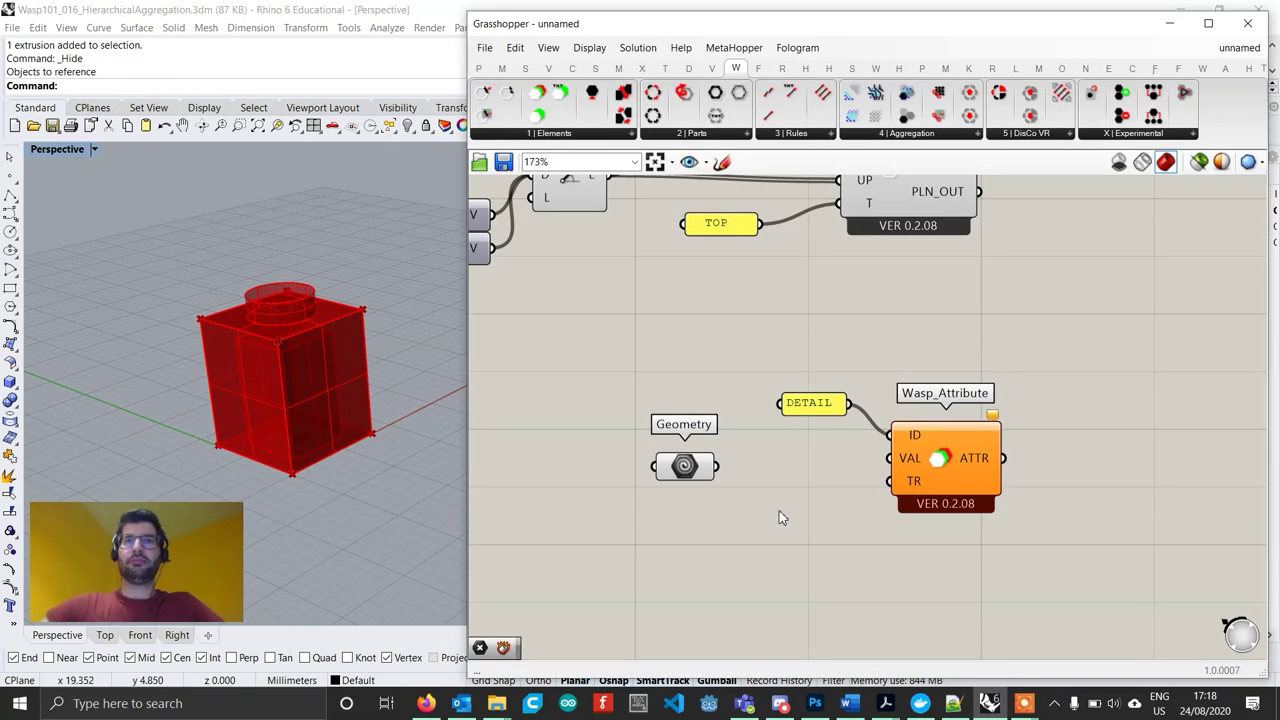
pyautogui.moveTo(775, 474); pyautogui.dragTo(890, 458)
pyautogui.moveTo(684, 466); pyautogui.dragTo(725, 458)
# Add a Boolean Toggle set to True, connect it to the TR input of Wasp_Attribute and move it closer.
pyautogui.doubleClick(718, 541)
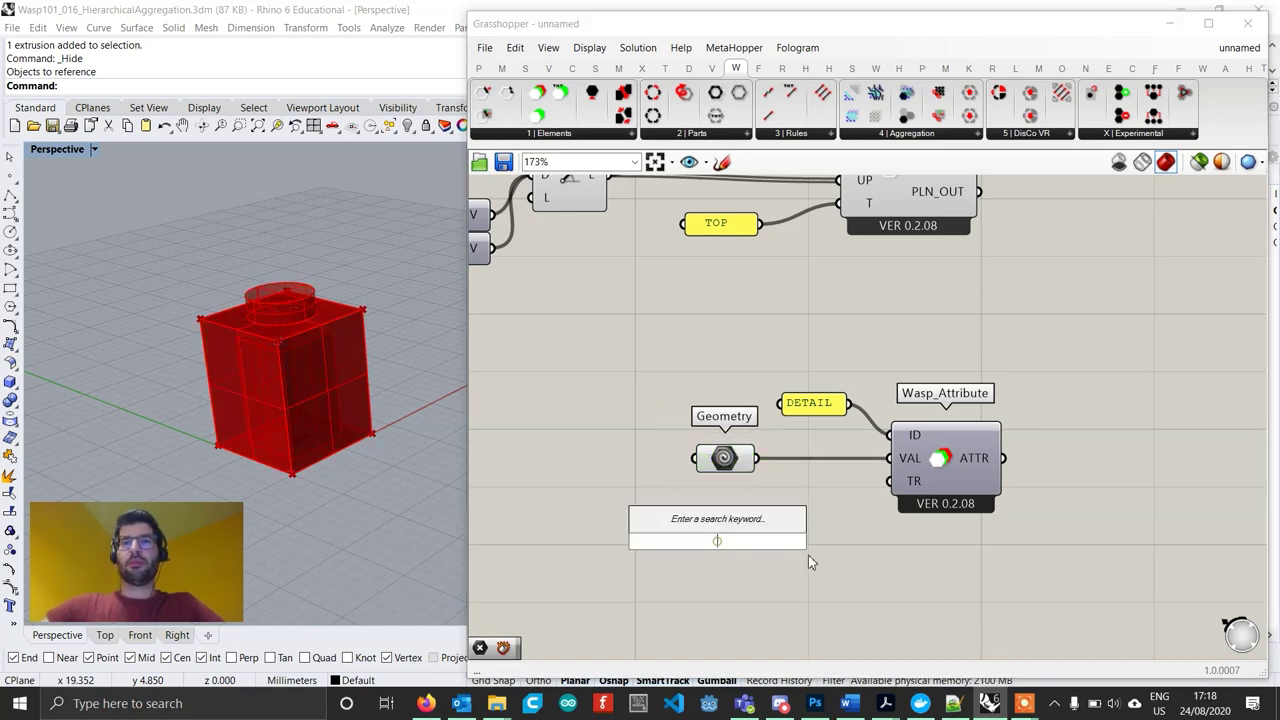
pyautogui.write('toggle')
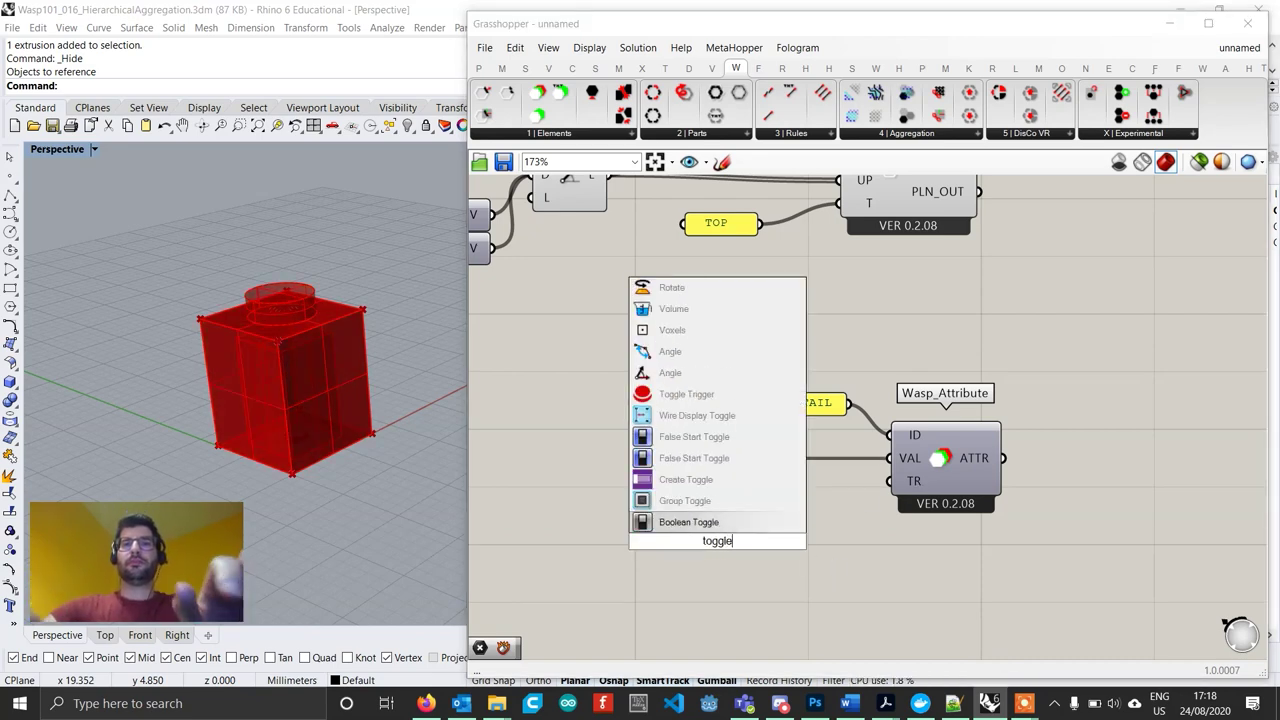
pyautogui.press('Return')
pyautogui.moveTo(812, 524); pyautogui.dragTo(890, 481)
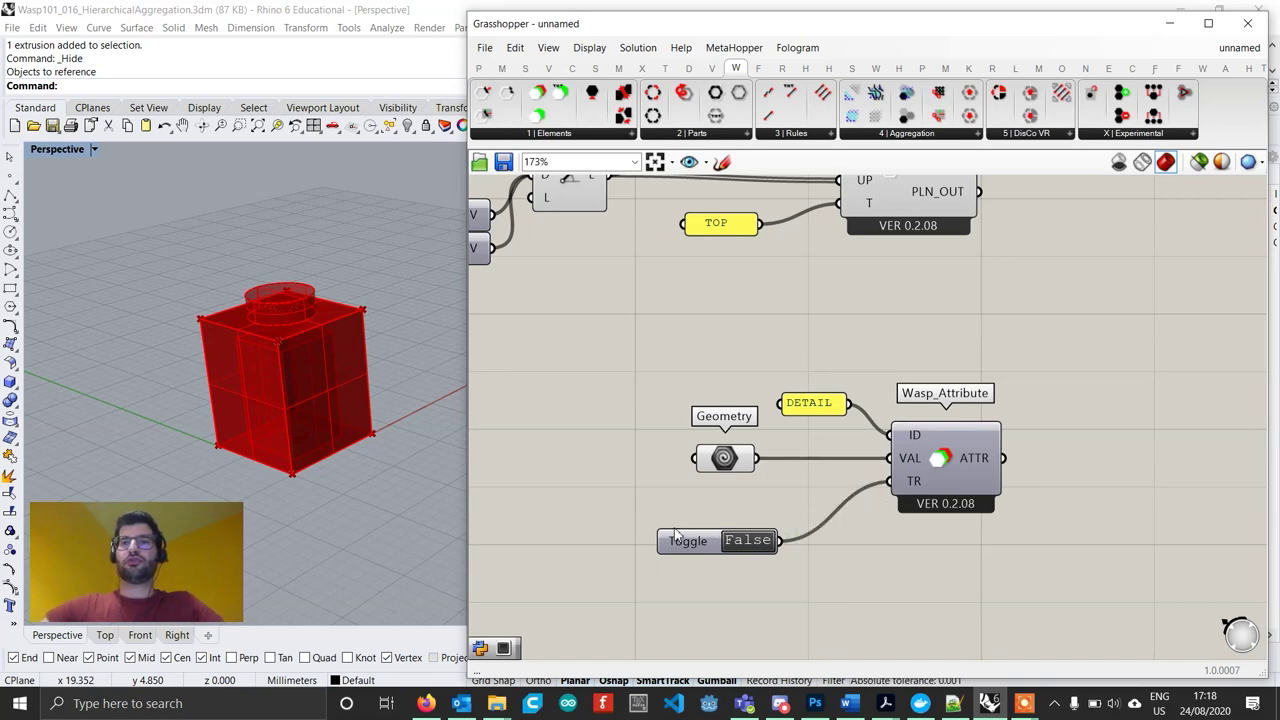
pyautogui.click(722, 546)
pyautogui.moveTo(684, 548); pyautogui.dragTo(760, 518)
# Connect the ATTR output of Wasp_Attribute to the ATTR input of Wasp_Advanced Part.
pyautogui.scroll(-3, 975, 543)
pyautogui.moveTo(1066, 594); pyautogui.dragTo(850, 619, button='right')
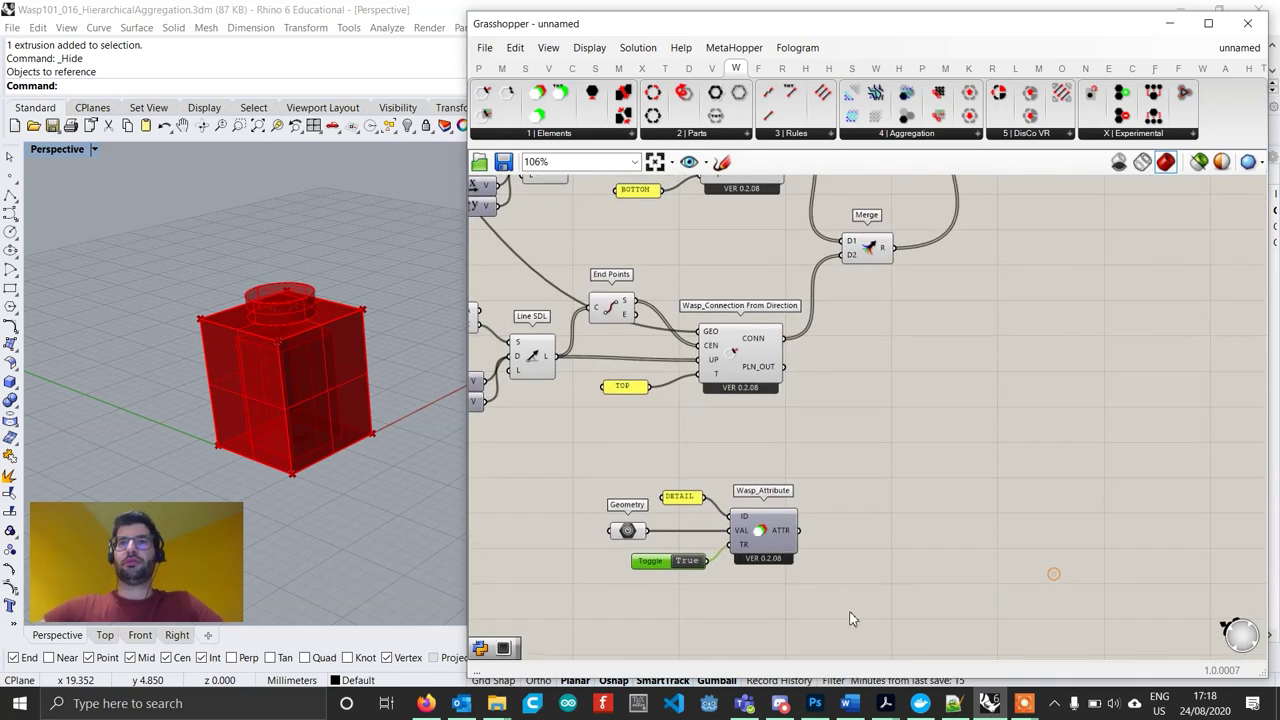
pyautogui.moveTo(903, 520); pyautogui.dragTo(913, 334)
pyautogui.scroll(-3, 886, 566)
pyautogui.scroll(4, 960, 286)
pyautogui.scroll(3, 955, 290)
pyautogui.scroll(3, 893, 396)
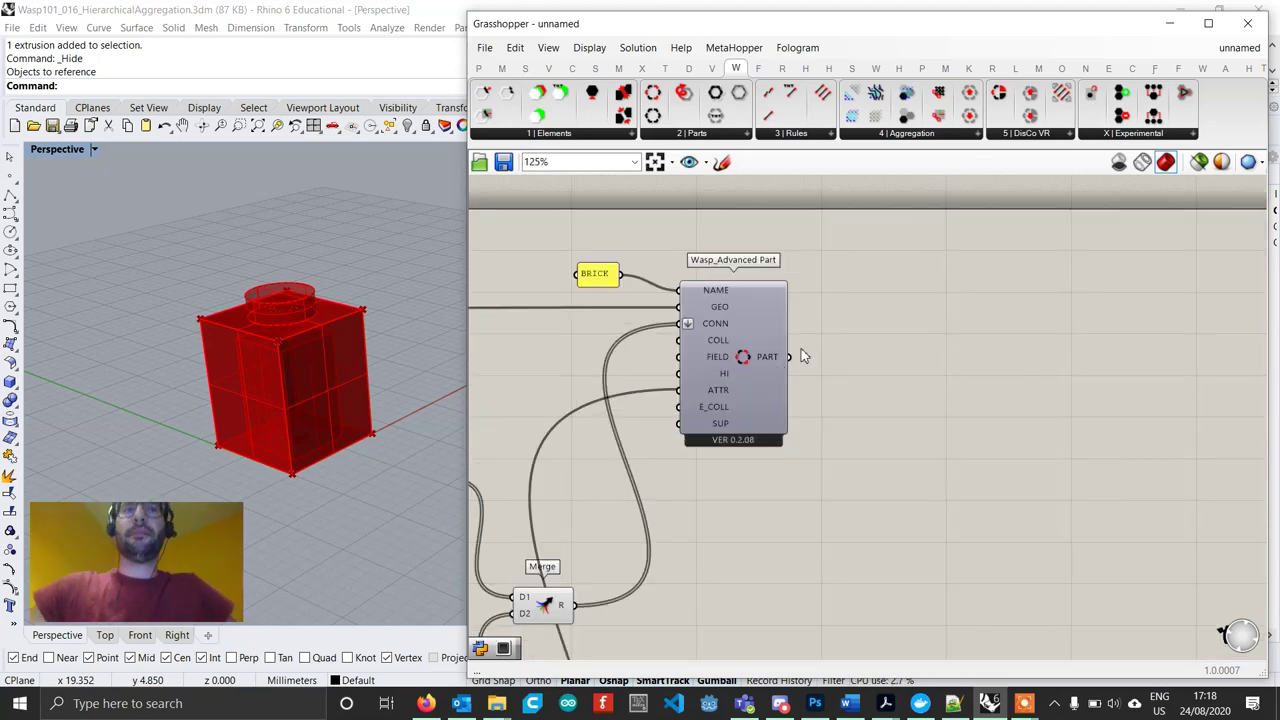
pyautogui.scroll(-1, 820, 377)
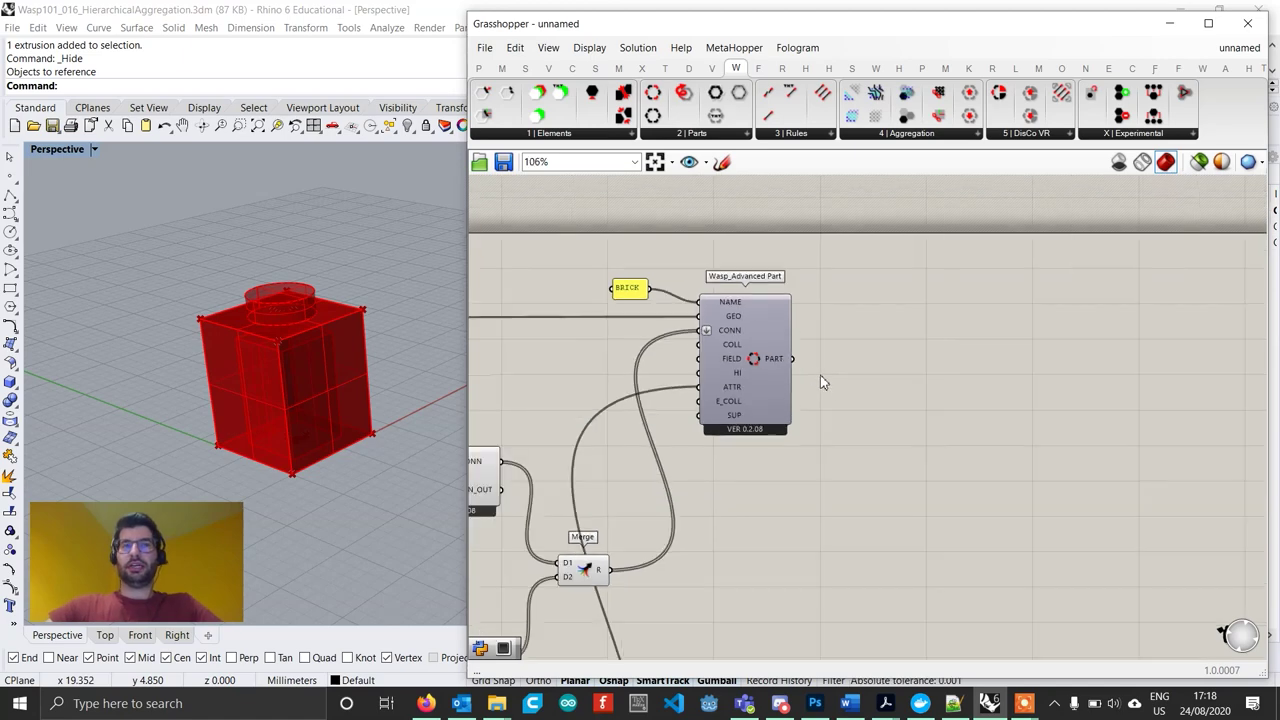
# Add a Wasp_Stochastic Aggregation component well beyond Wasp_Advanced Part and feed its PART input from the advanced part's PART output.
pyautogui.moveTo(920, 472); pyautogui.dragTo(737, 449, button='right')
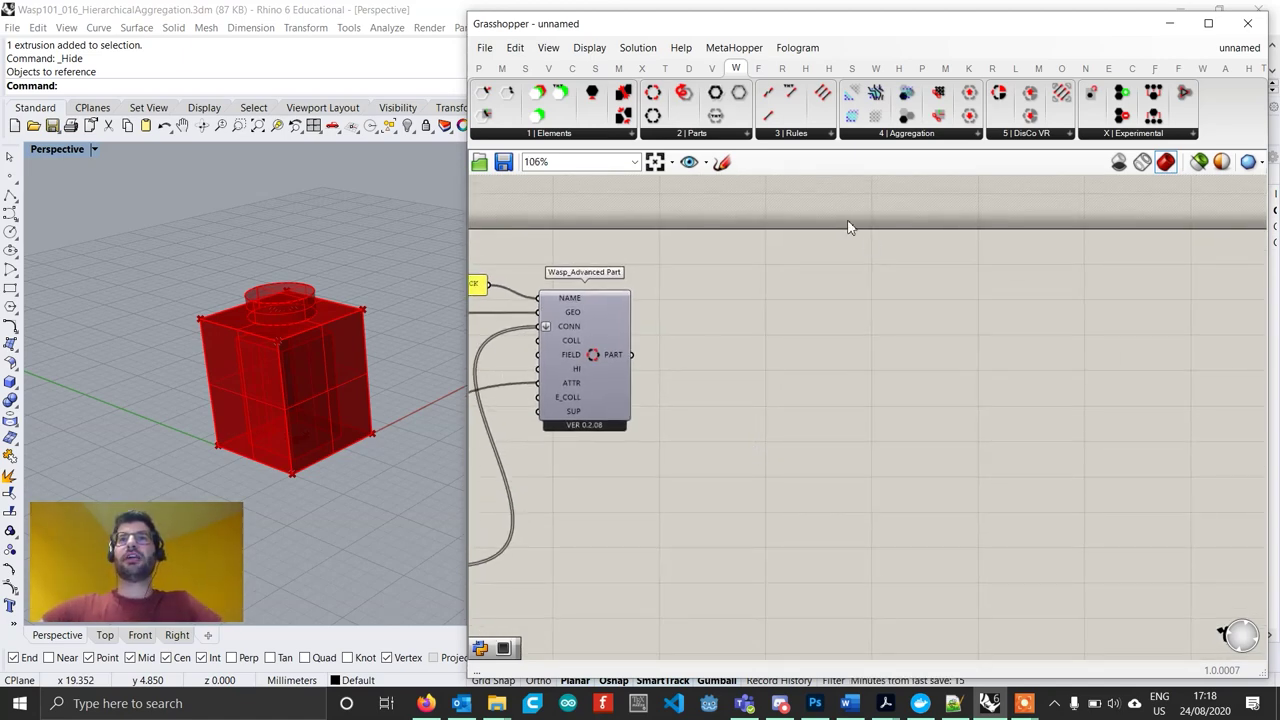
pyautogui.moveTo(763, 390); pyautogui.dragTo(791, 467, button='right')
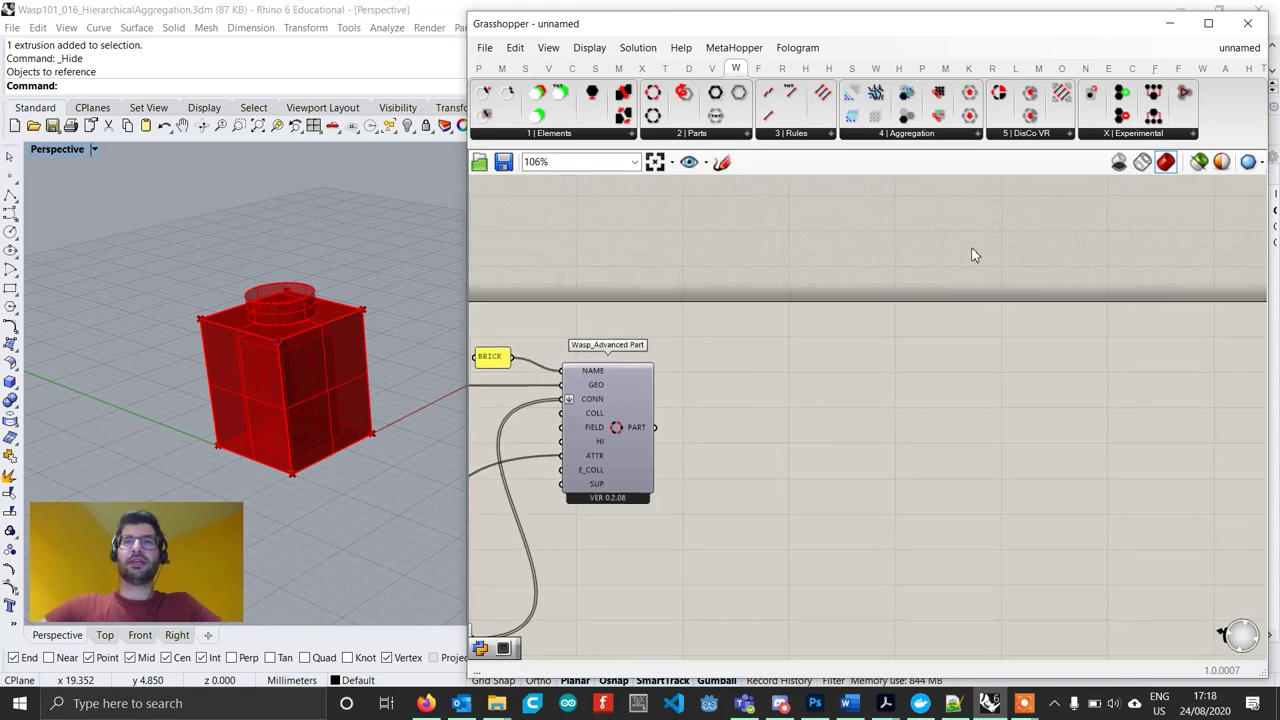
pyautogui.click(940, 140)
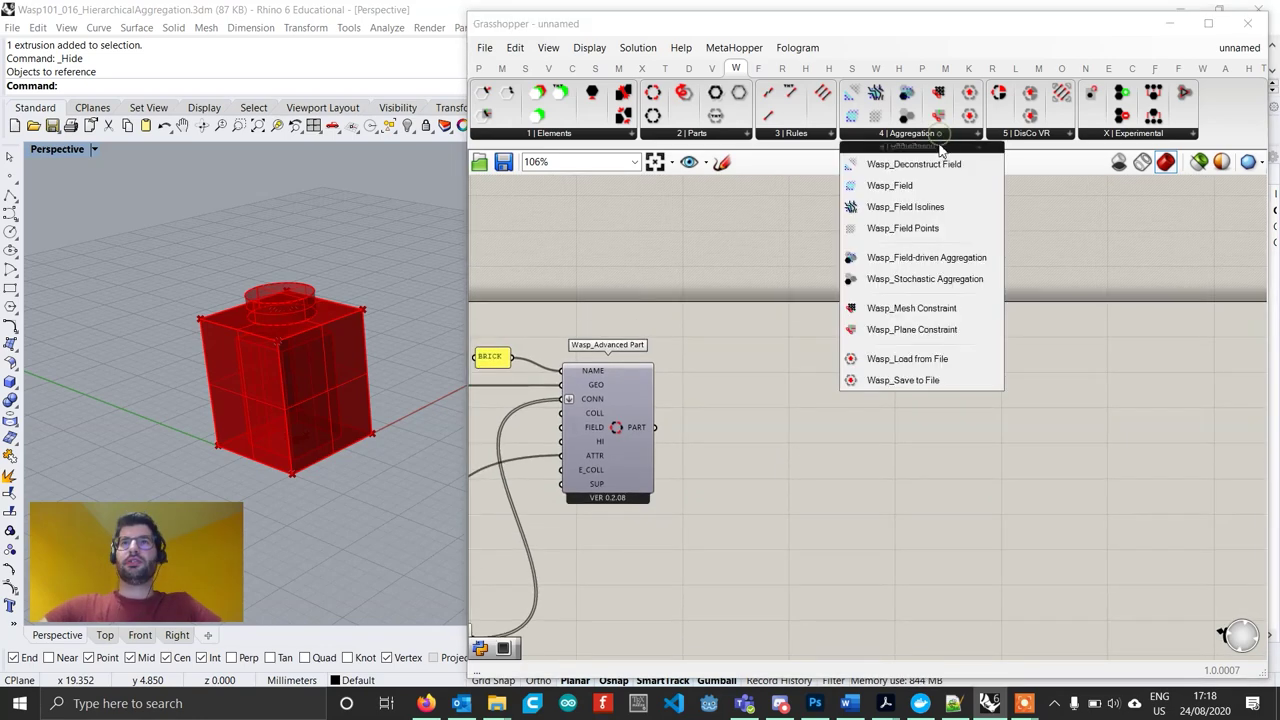
pyautogui.click(925, 283)
pyautogui.click(884, 432)
pyautogui.scroll(2, 897, 455)
pyautogui.click(899, 467)
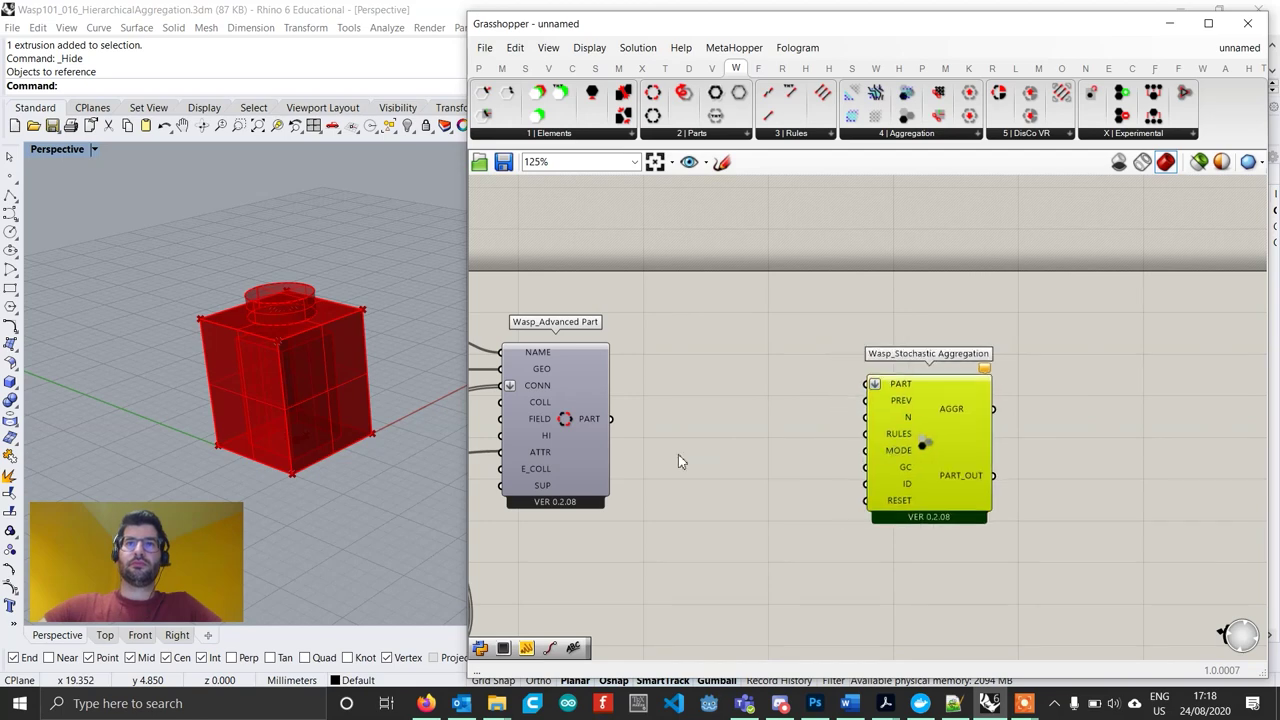
pyautogui.moveTo(610, 418); pyautogui.dragTo(866, 384)
pyautogui.moveTo(925, 445); pyautogui.dragTo(1057, 480)
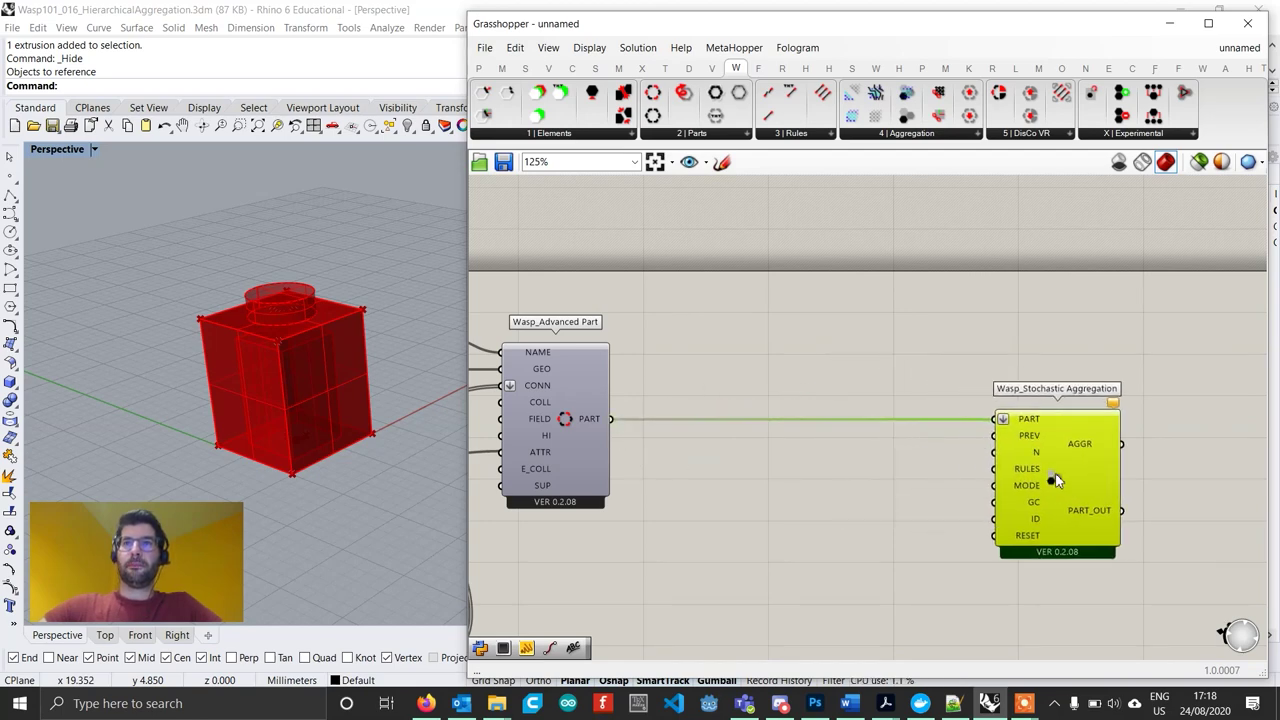
# Add a number slider set to 50, connect it to the N input of Wasp_Stochastic Aggregation and align it with that input.
pyautogui.scroll(1, 889, 499)
pyautogui.moveTo(891, 488); pyautogui.dragTo(915, 438, button='right')
pyautogui.scroll(-1, 962, 437)
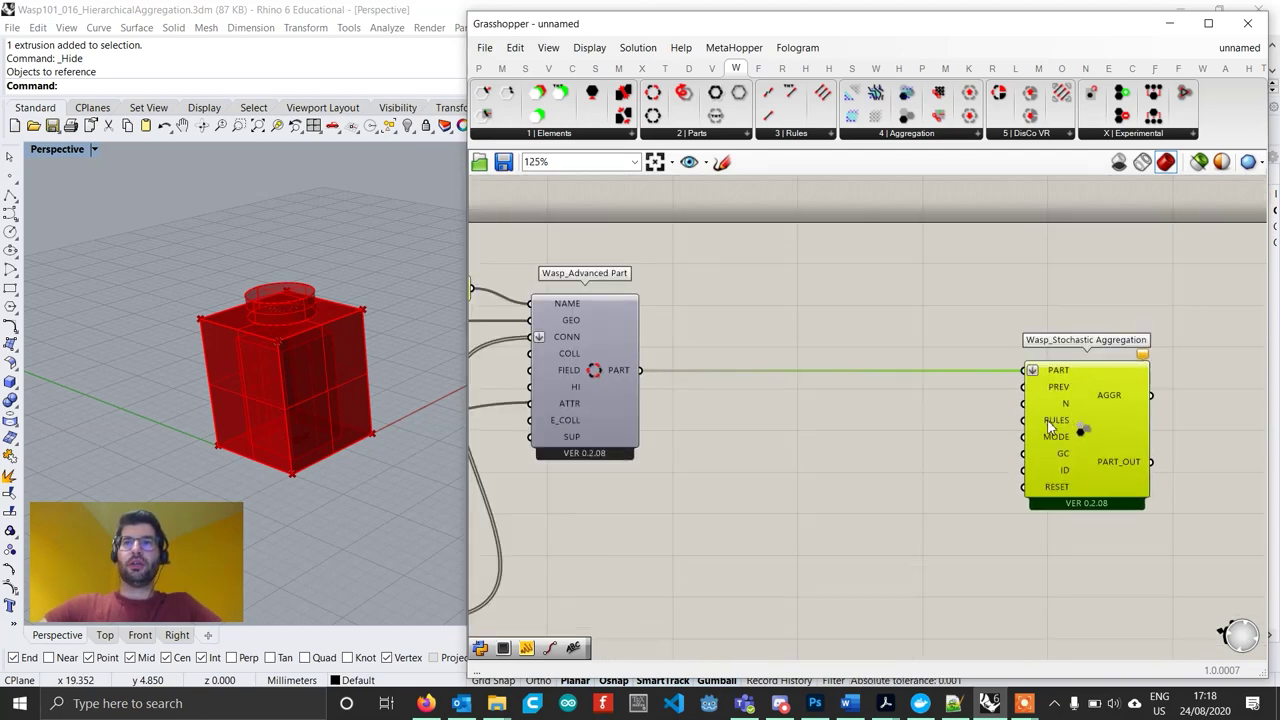
pyautogui.doubleClick(889, 415)
pyautogui.write('50')
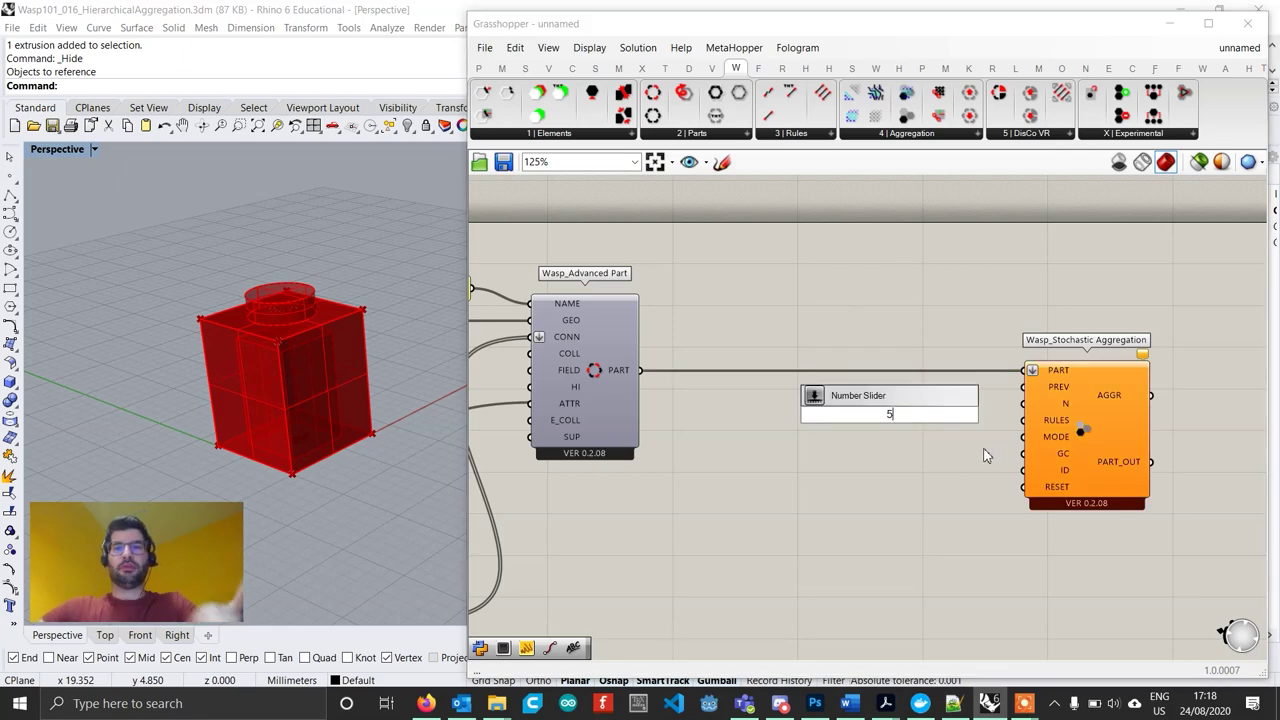
pyautogui.press('Return')
pyautogui.moveTo(958, 414); pyautogui.dragTo(1022, 403)
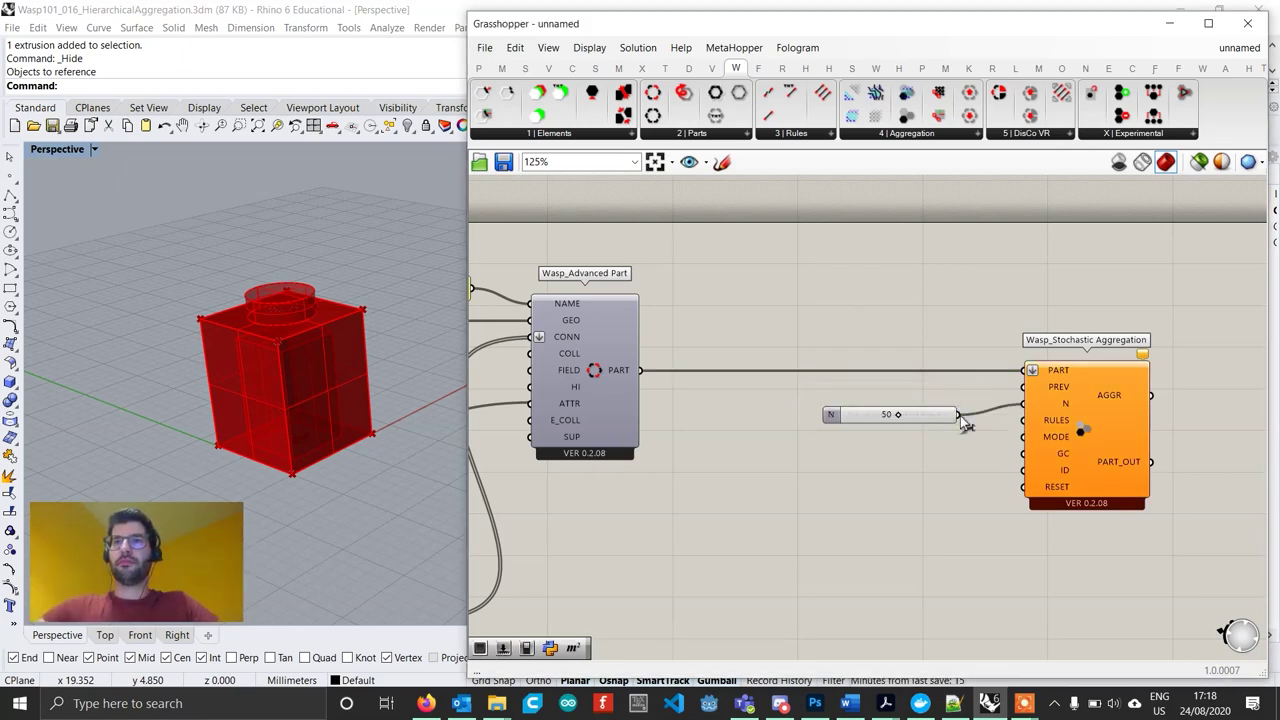
pyautogui.moveTo(947, 422); pyautogui.dragTo(983, 412)
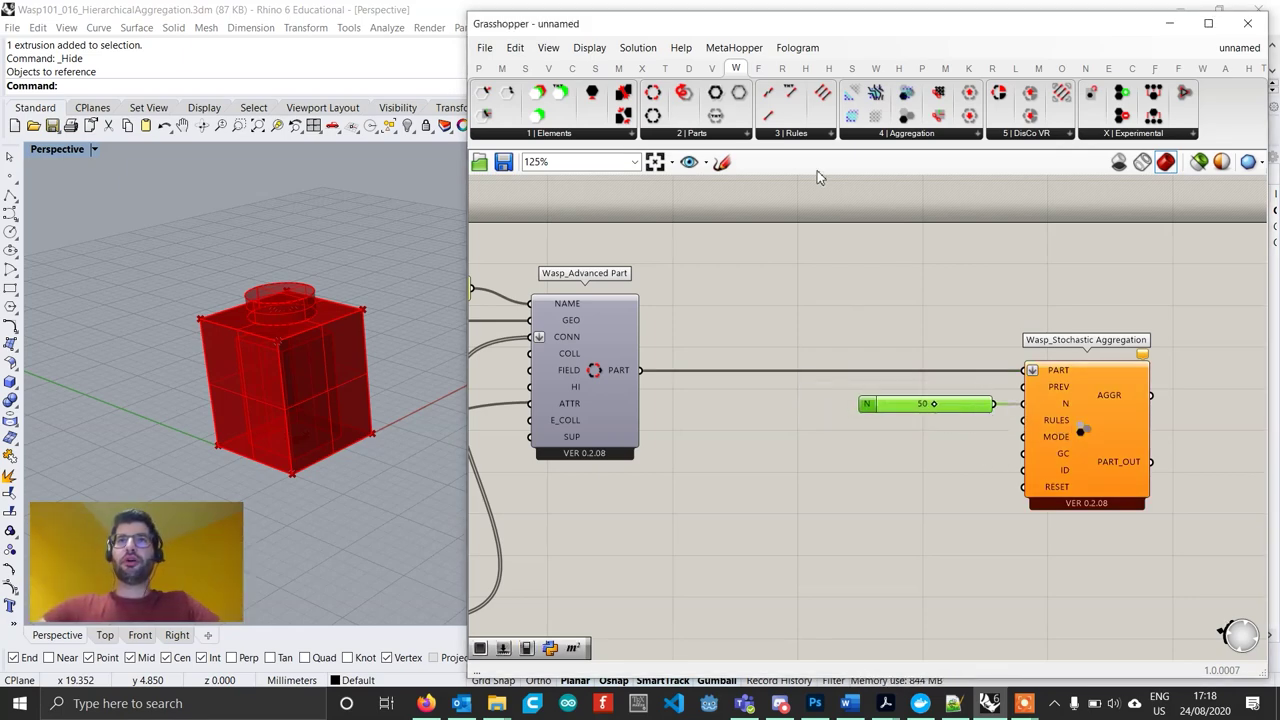
# Add a Wasp_Rules Generator component below the slider and connect the advanced part's PART output to its PART input.
pyautogui.click(792, 137)
pyautogui.moveTo(831, 236); pyautogui.dragTo(896, 510)
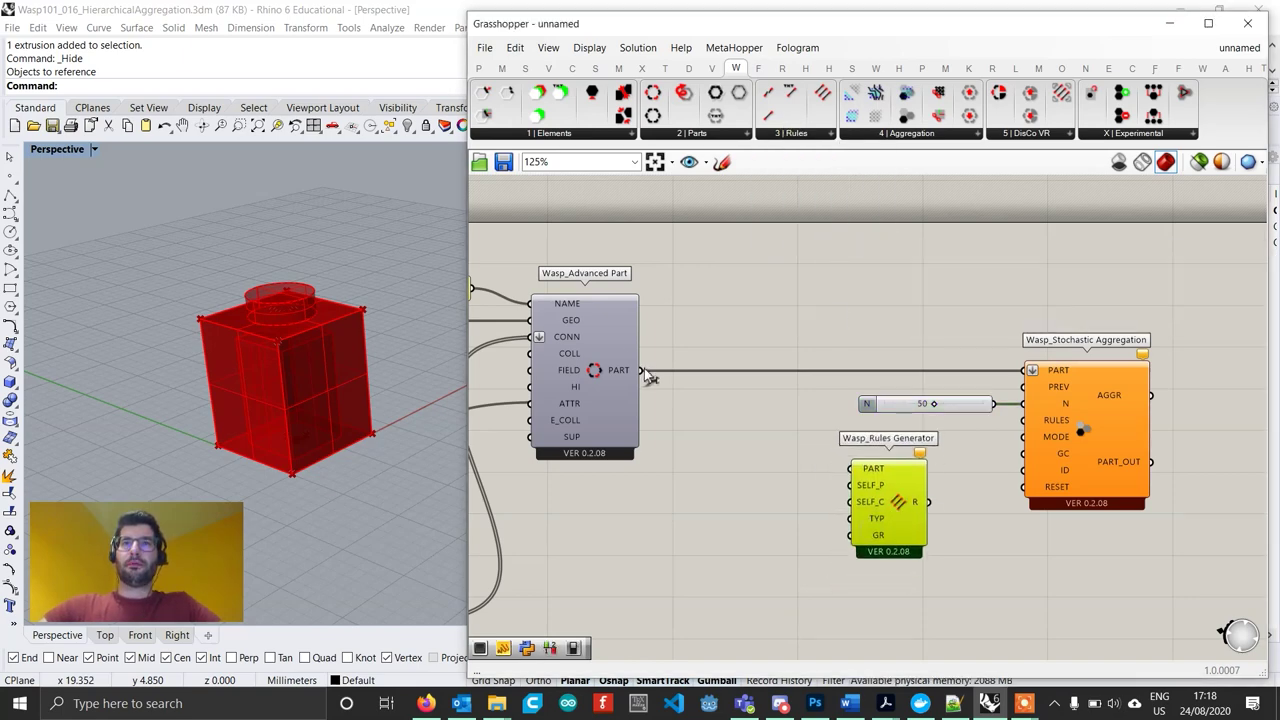
pyautogui.moveTo(648, 376); pyautogui.dragTo(851, 468)
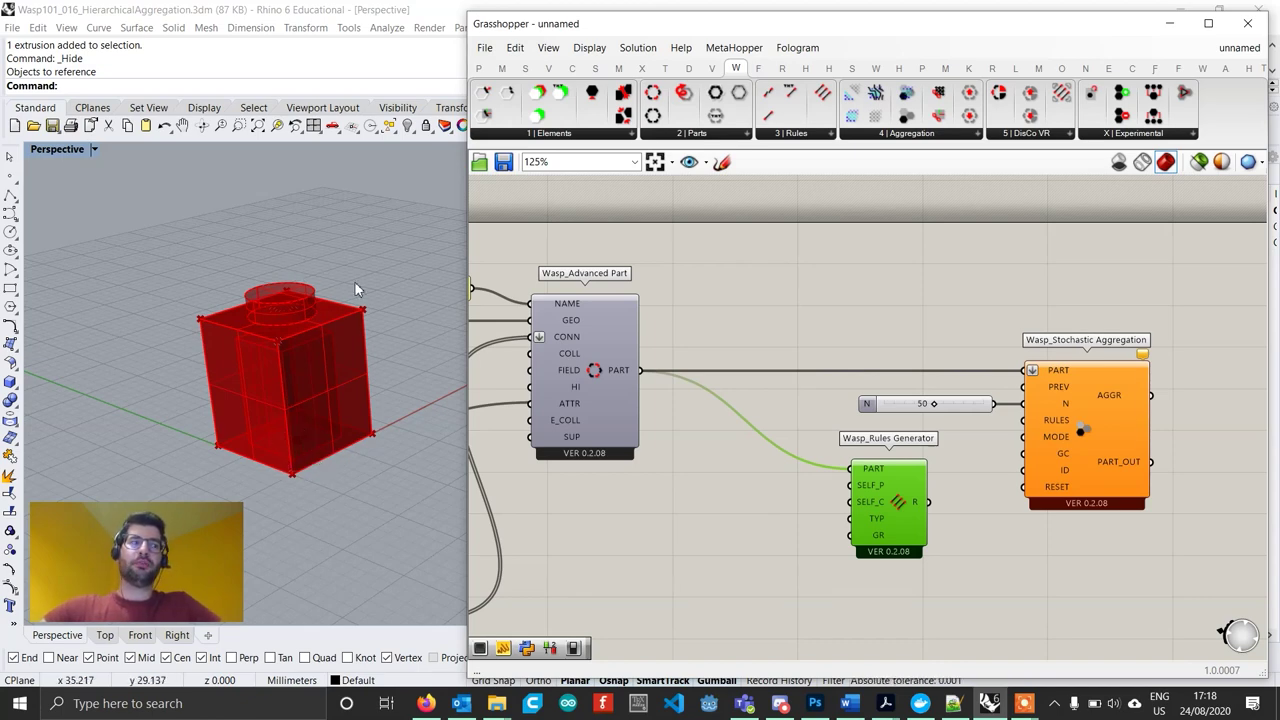
# Add an empty panel beside Wasp_Rules Generator and turn off its Multiline Data option.
pyautogui.doubleClick(726, 559)
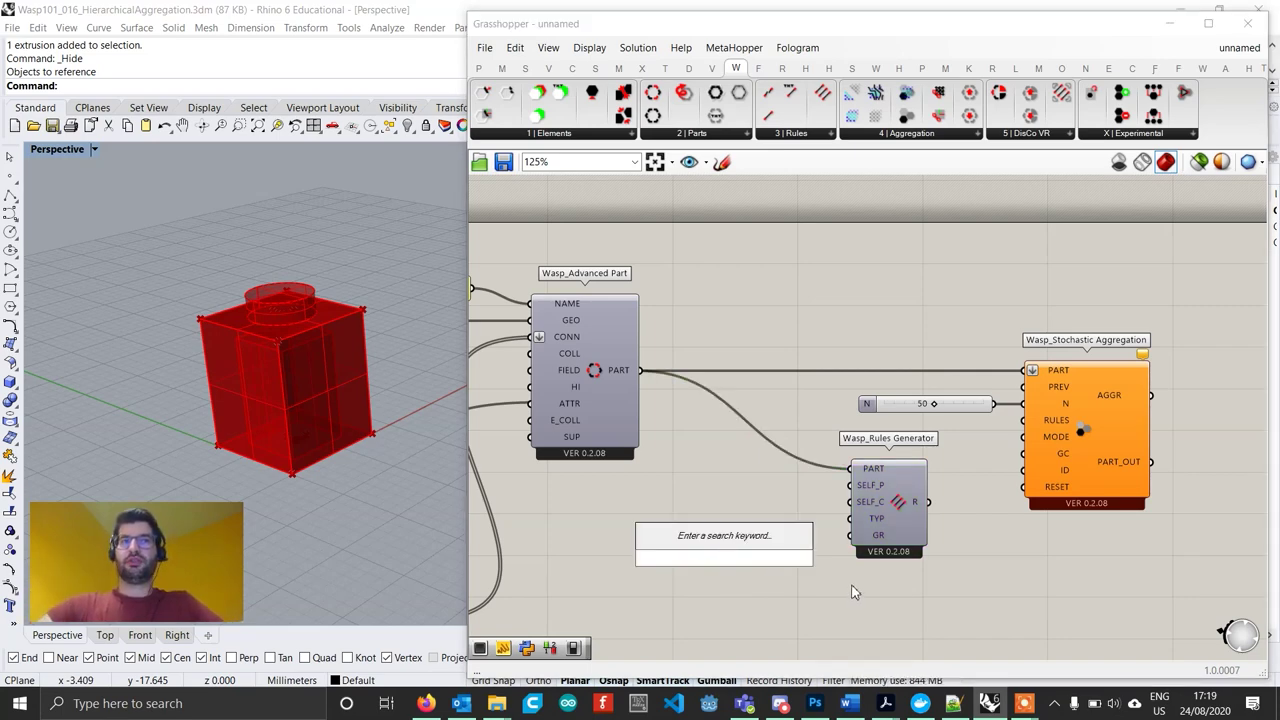
pyautogui.write('"')
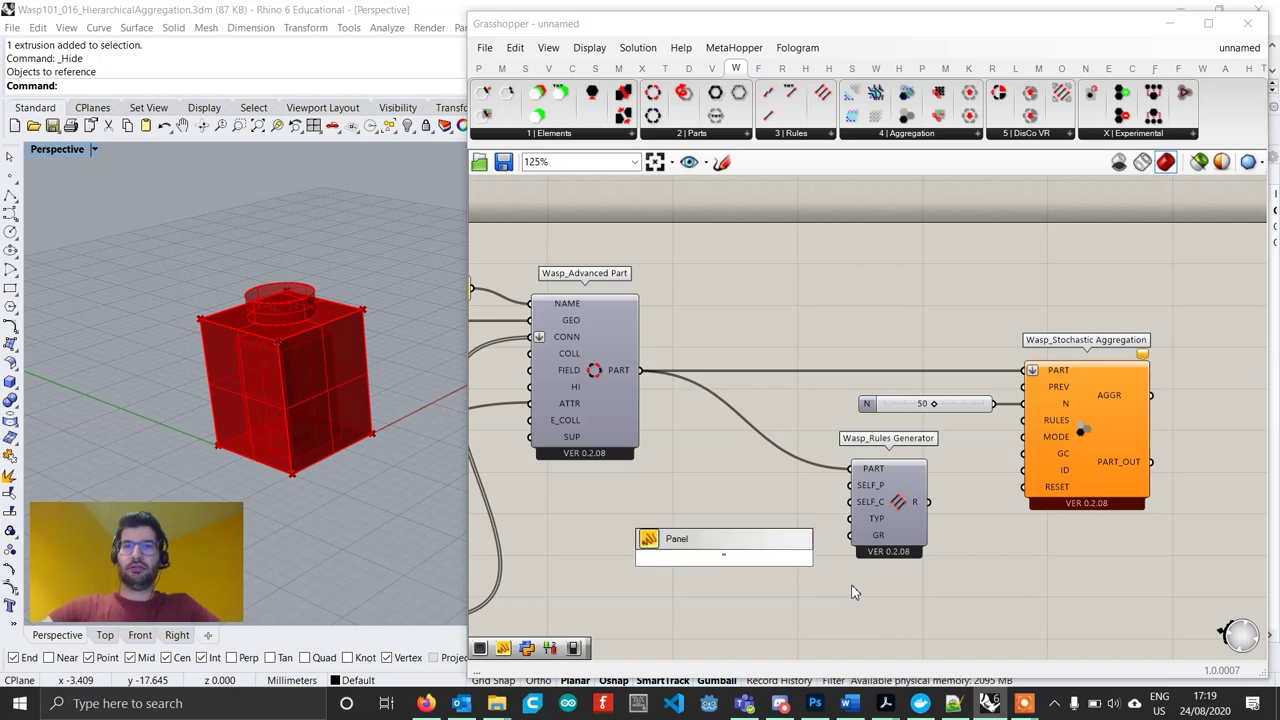
pyautogui.press('Return')
pyautogui.scroll(2, 754, 558)
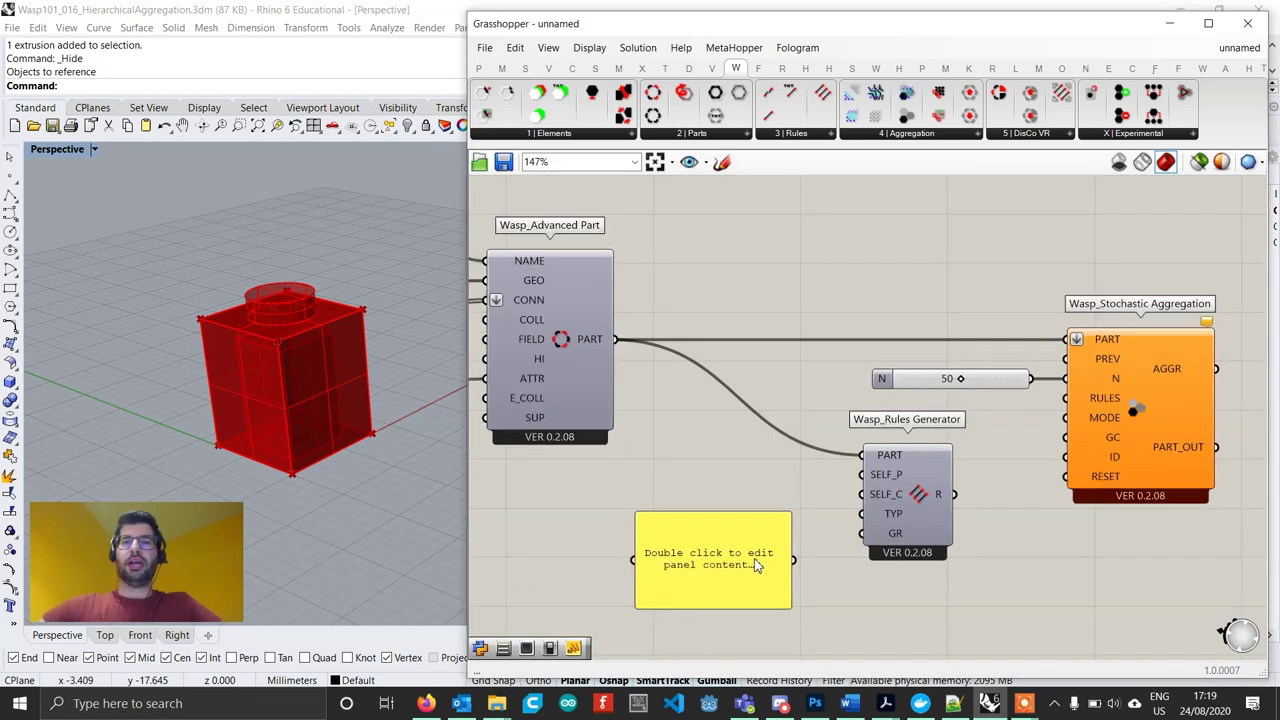
pyautogui.rightClick(748, 550)
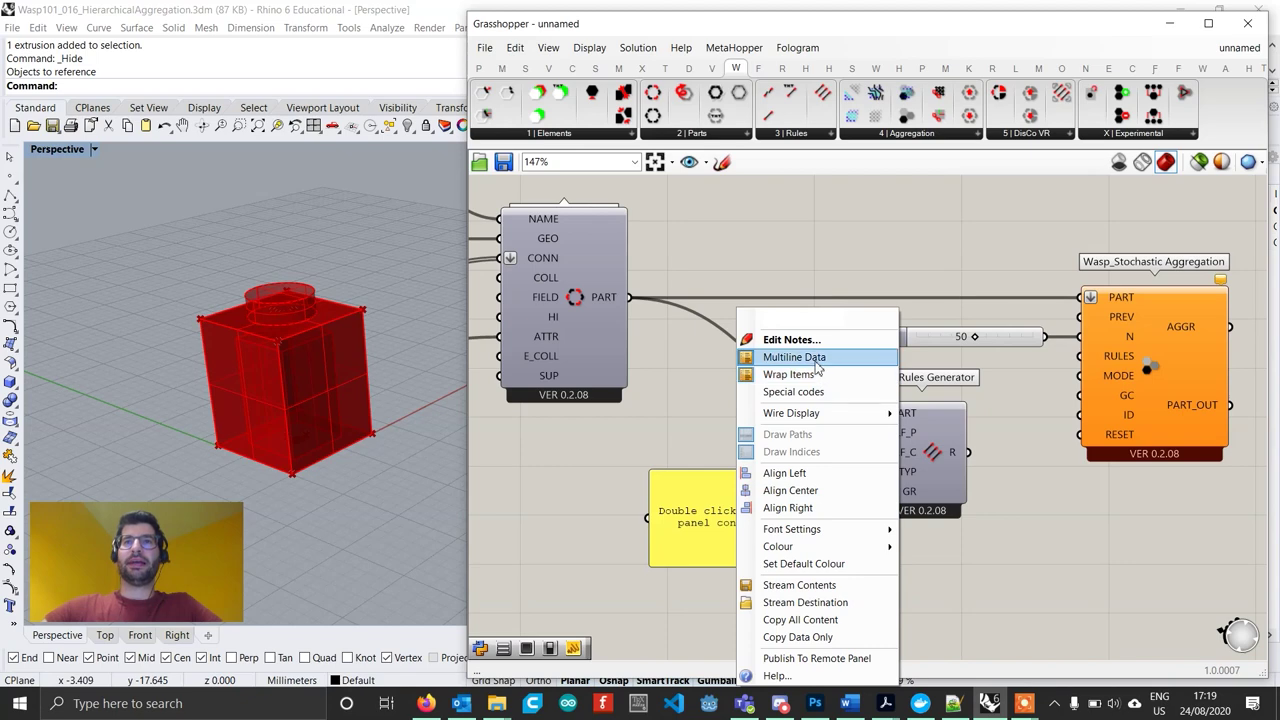
pyautogui.click(816, 357)
# Fill the empty panel with two lines of rule grammar, BOTTOM>TOP and TOP>BOTTOM.
pyautogui.doubleClick(743, 535)
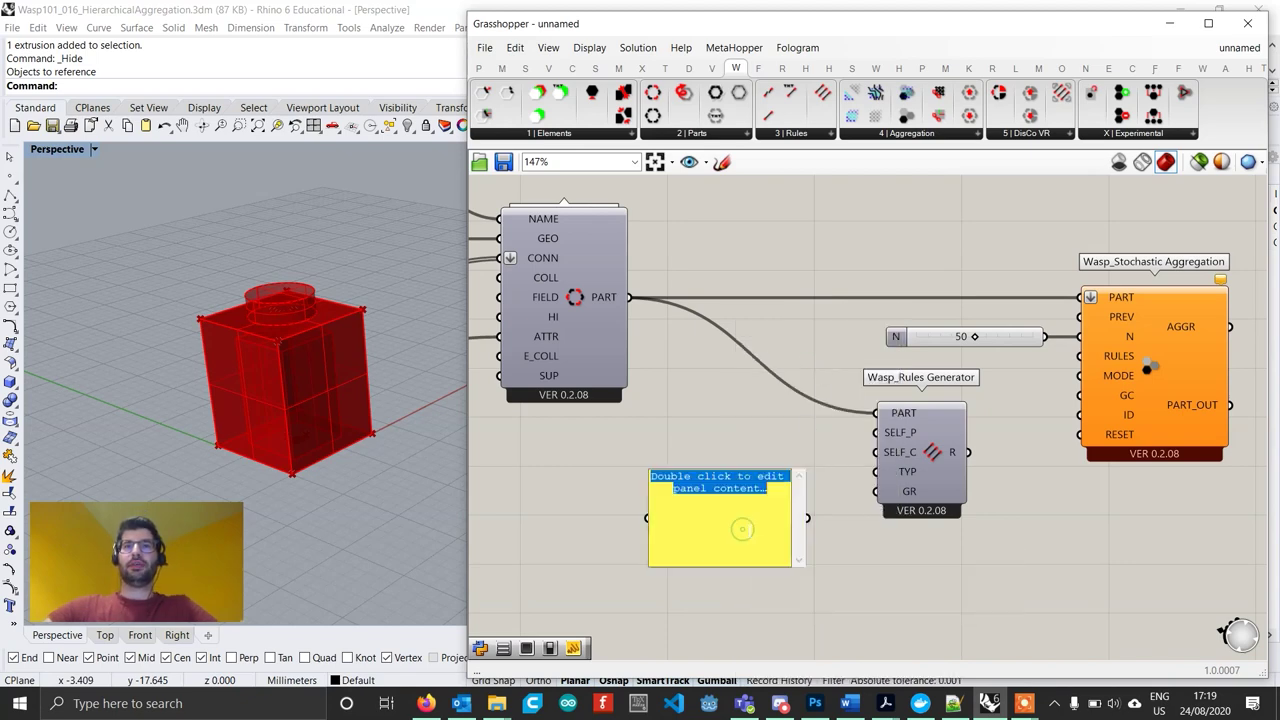
pyautogui.write('BOTT')
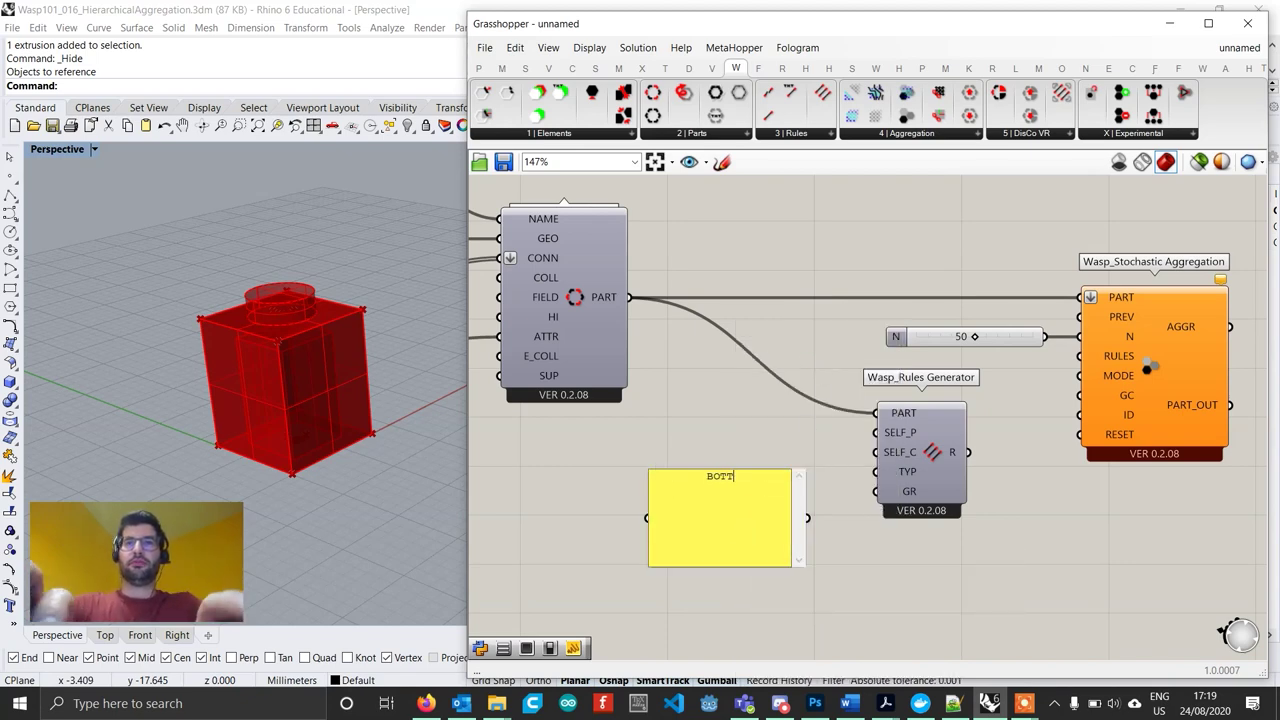
pyautogui.write('OM>TOP')
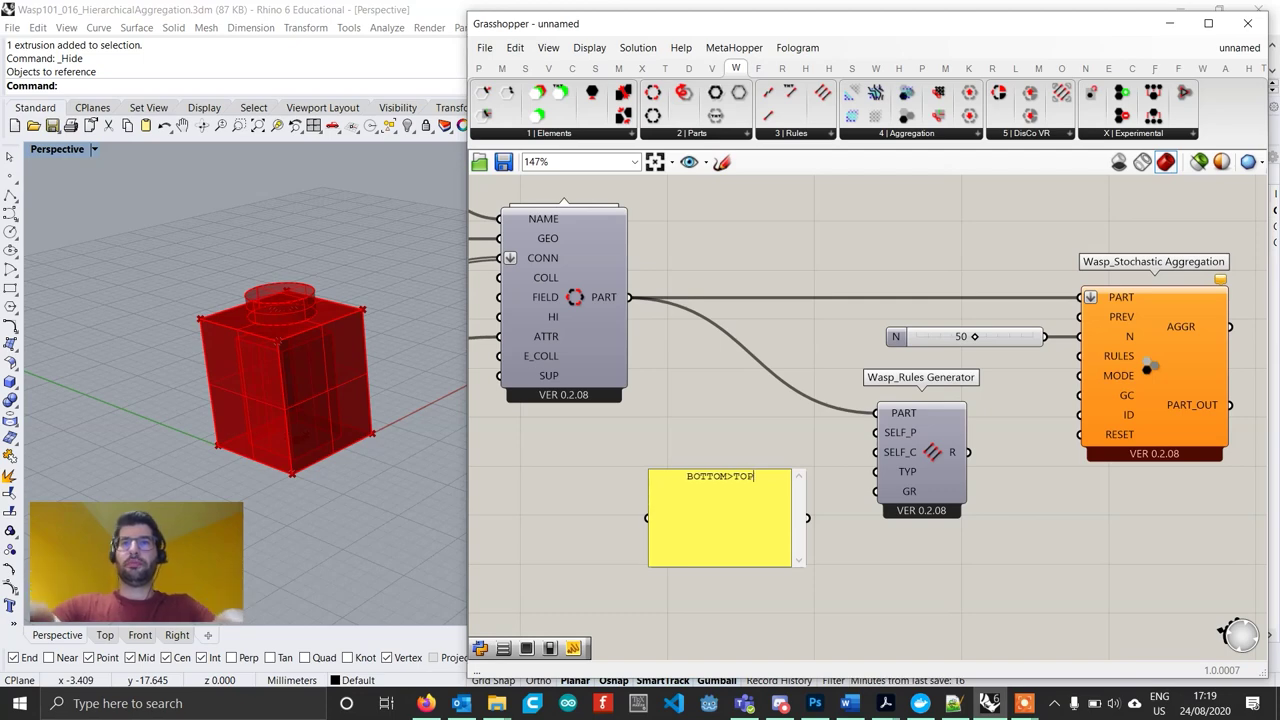
pyautogui.press('Return')
pyautogui.write('TOP>BOTTOM')
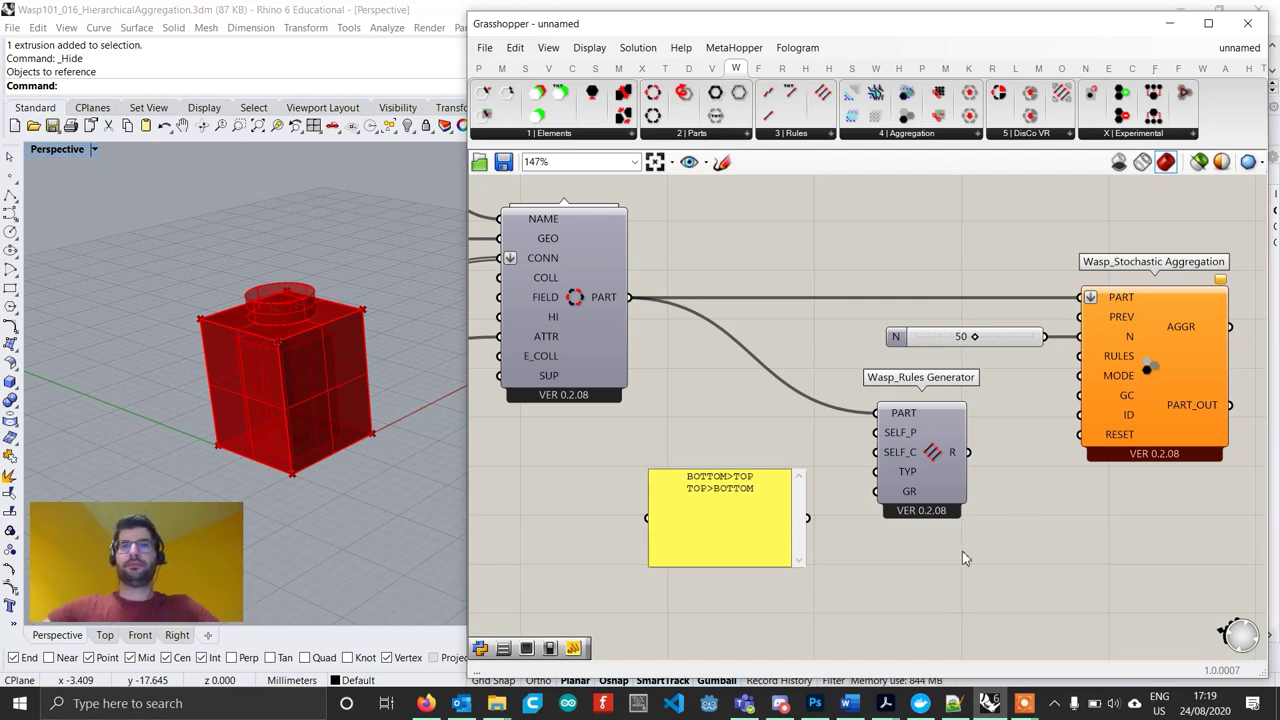
pyautogui.click(921, 586)
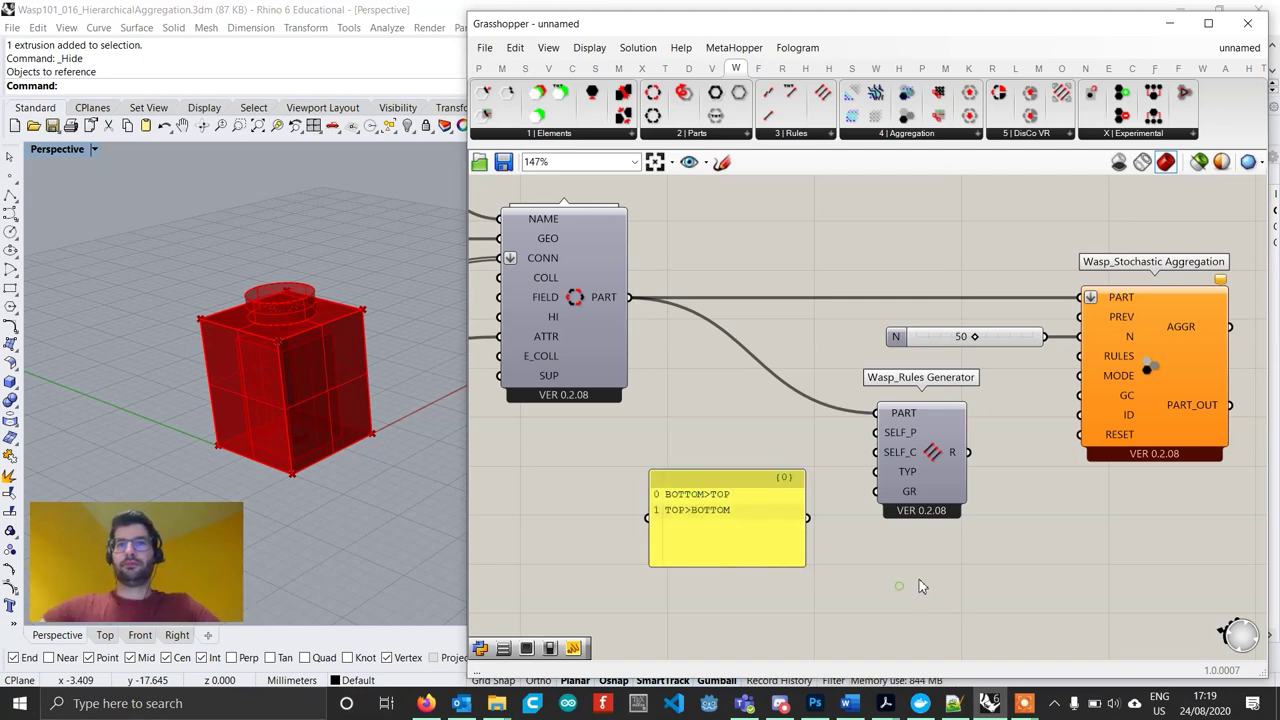
# Connect the rule grammar panel to the GR input of Wasp_Rules Generator, shrink the panel and move it next to the component.
pyautogui.scroll(1, 812, 527)
pyautogui.moveTo(808, 517); pyautogui.dragTo(888, 487)
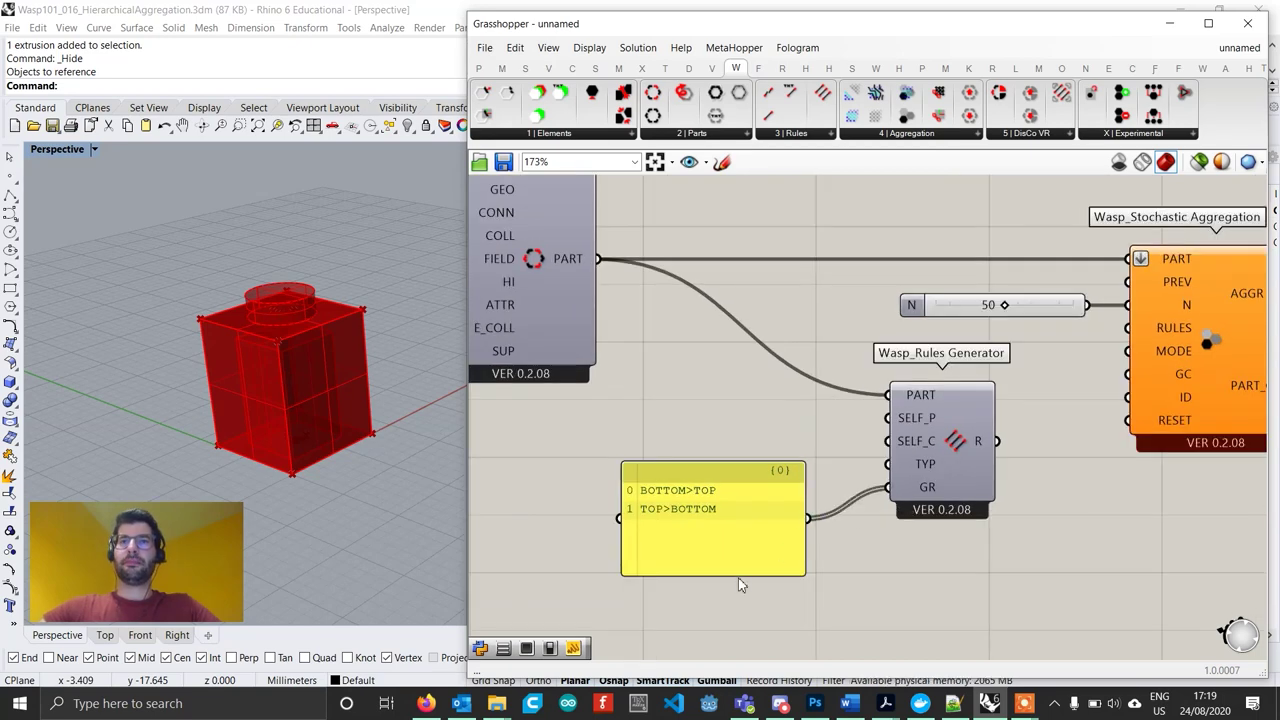
pyautogui.moveTo(738, 576); pyautogui.dragTo(738, 539)
pyautogui.moveTo(758, 514); pyautogui.dragTo(821, 499)
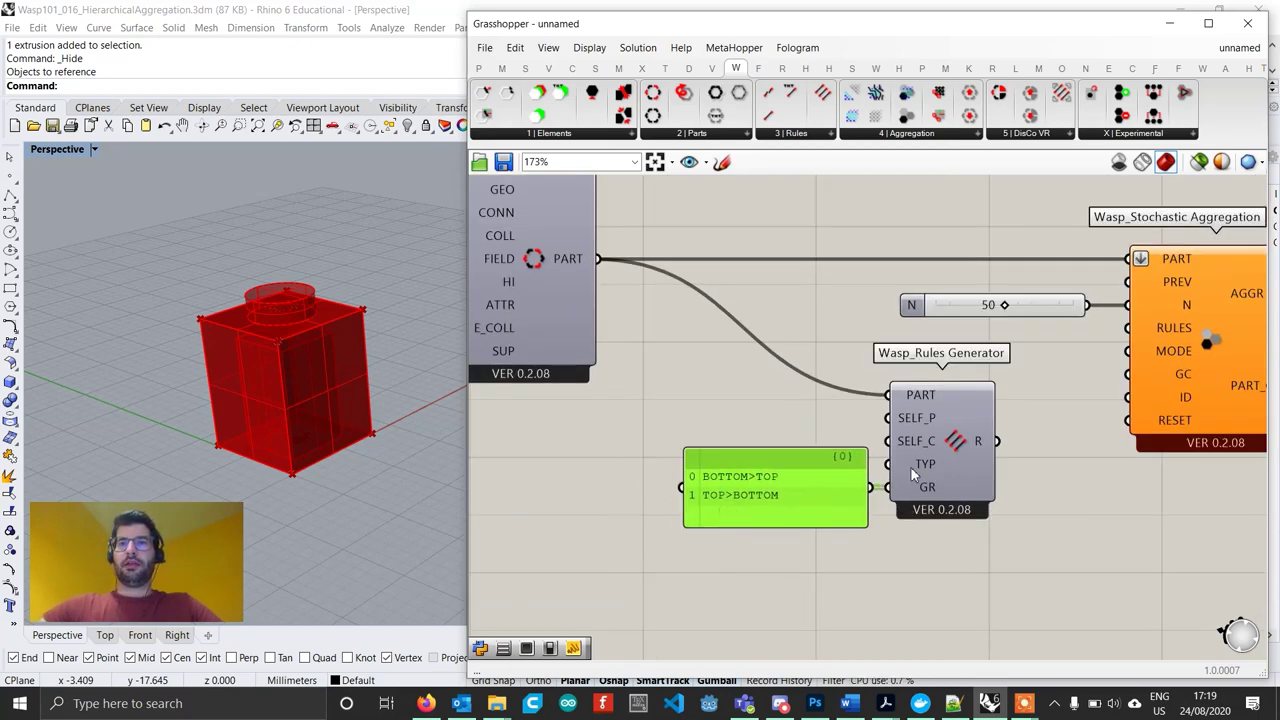
# Connect the R output of Wasp_Rules Generator to the RULES input of Wasp_Stochastic Aggregation and reposition the aggregation component.
pyautogui.scroll(-3, 985, 444)
pyautogui.moveTo(985, 444); pyautogui.dragTo(841, 463, button='right')
pyautogui.scroll(2, 841, 463)
pyautogui.moveTo(846, 463); pyautogui.dragTo(958, 367)
pyautogui.moveTo(1031, 436); pyautogui.dragTo(1082, 429)
# Add a Button component, connect it to the RESET input of Wasp_Stochastic Aggregation and place it beside that input.
pyautogui.doubleClick(983, 474)
pyautogui.write('butt')
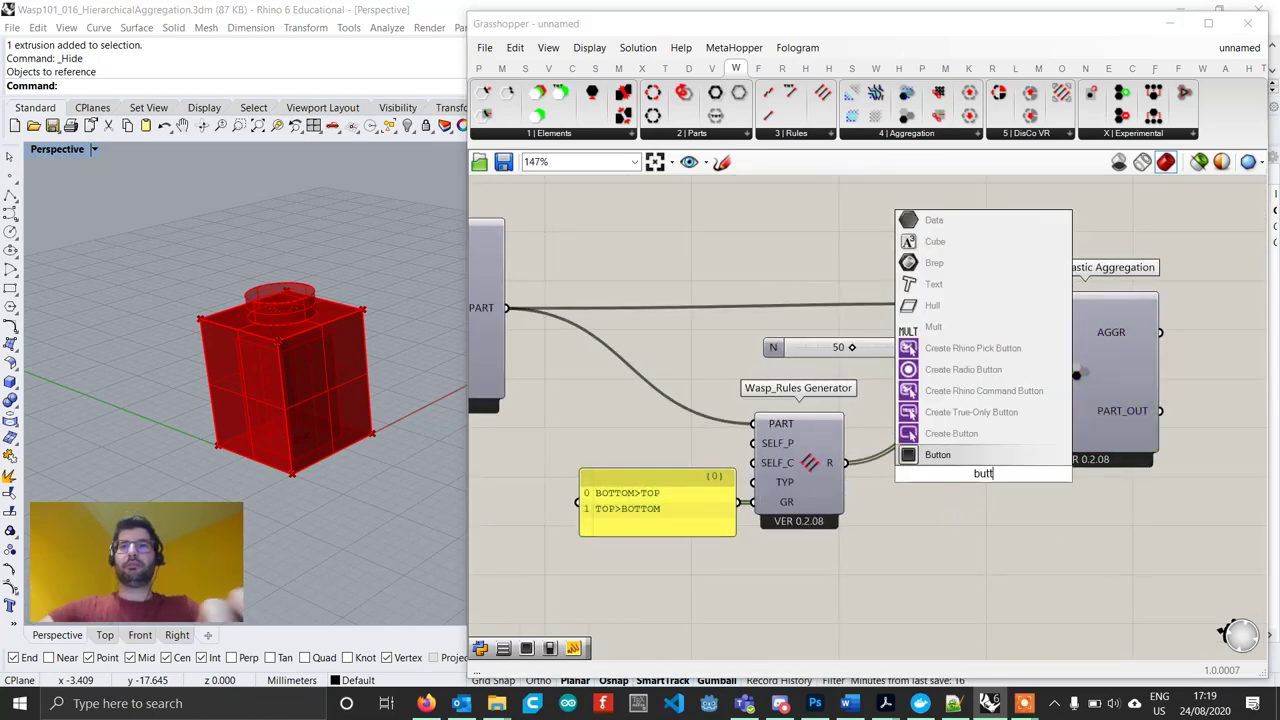
pyautogui.press('Return')
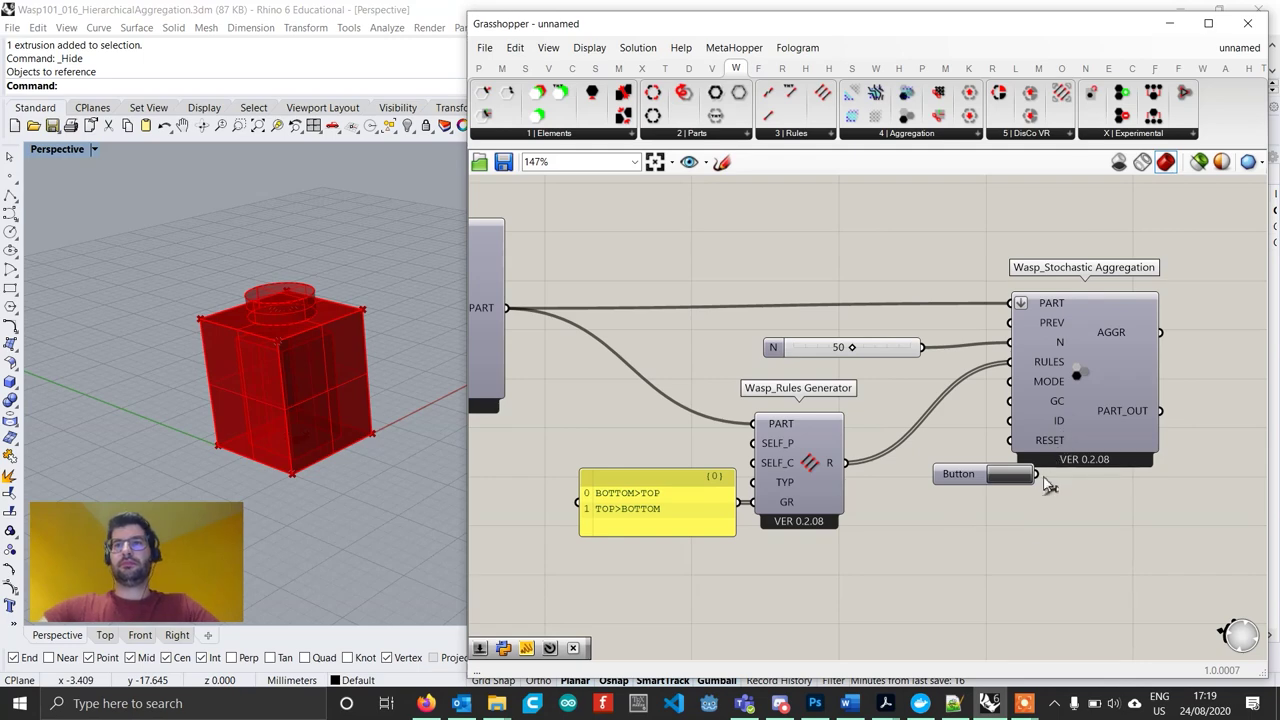
pyautogui.moveTo(1000, 476); pyautogui.dragTo(951, 442)
pyautogui.scroll(-3, 951, 442)
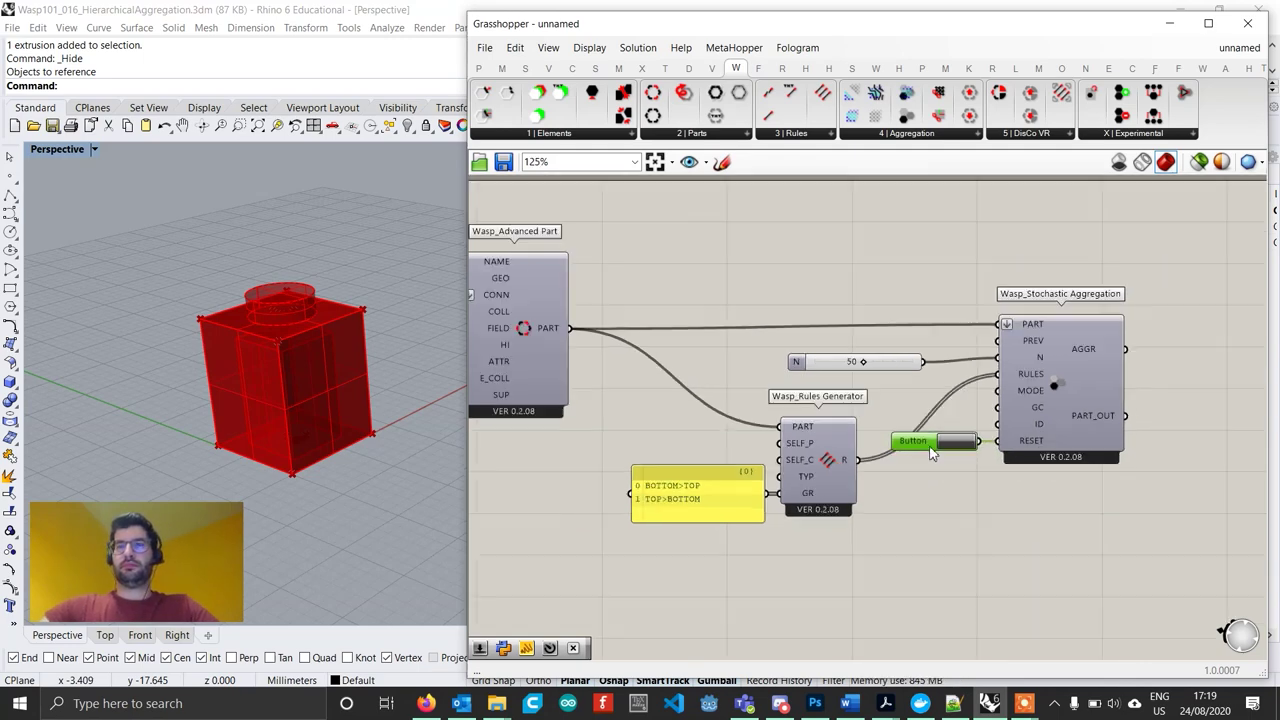
pyautogui.scroll(2, 1035, 425)
# Add a Wasp_Get Part Geometry component after Wasp_Stochastic Aggregation and connect PART_OUT to its PART input.
pyautogui.click(1029, 420)
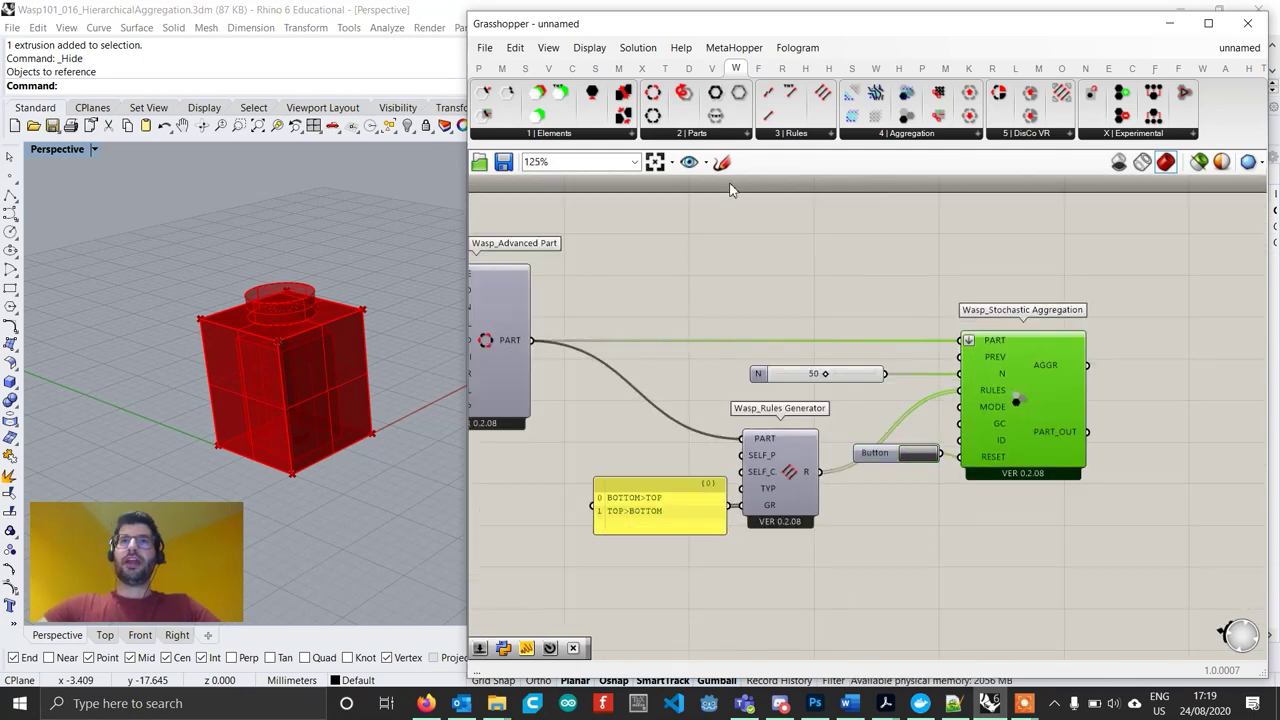
pyautogui.click(712, 134)
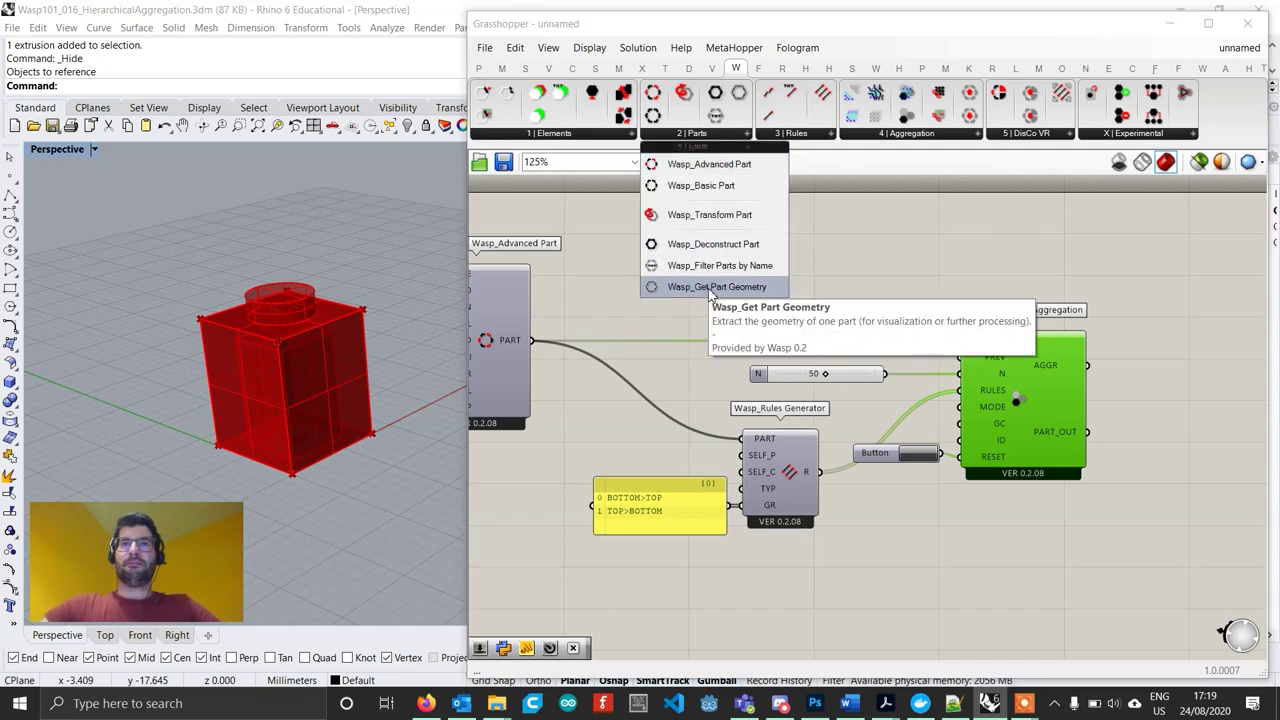
pyautogui.moveTo(646, 286); pyautogui.dragTo(1192, 446)
pyautogui.scroll(1, 1074, 432)
pyautogui.moveTo(1089, 432); pyautogui.dragTo(1170, 433)
# Examine the aggregated brick geometry in the Perspective viewport, from the overall shape to the area around the original brick.
pyautogui.scroll(-4, 304, 306)
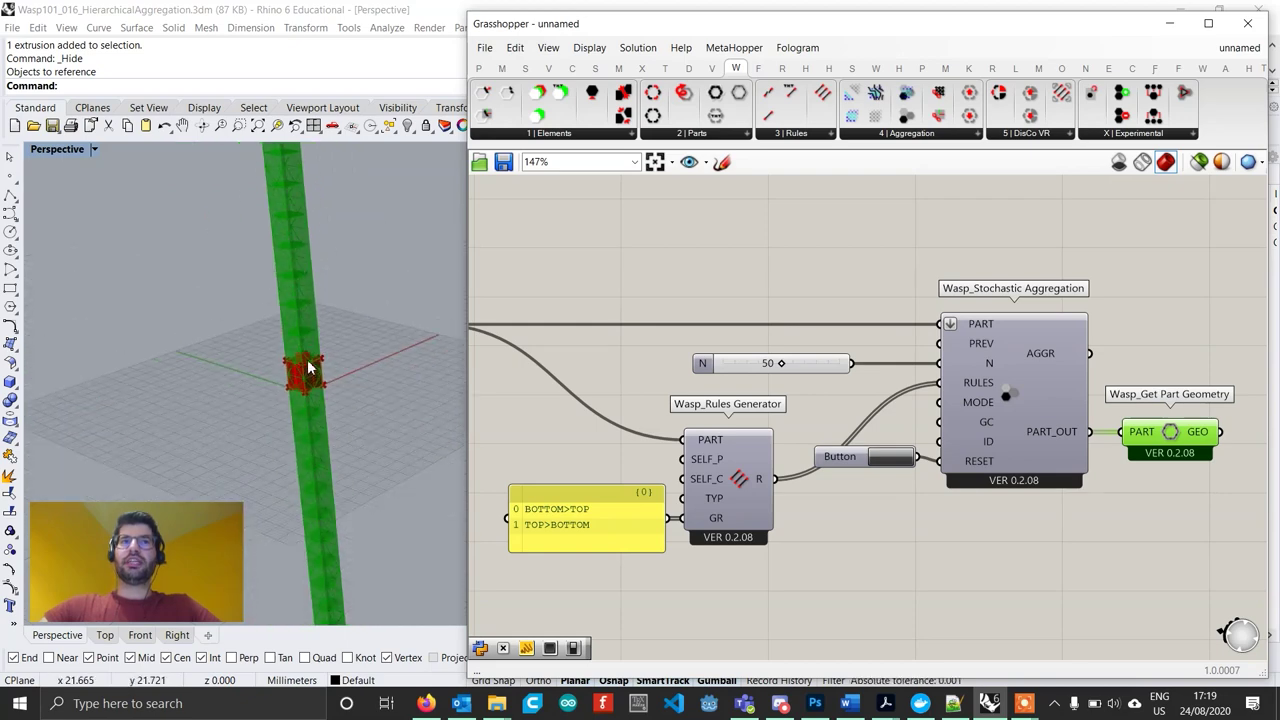
pyautogui.moveTo(304, 306); pyautogui.dragTo(288, 246, button='right')
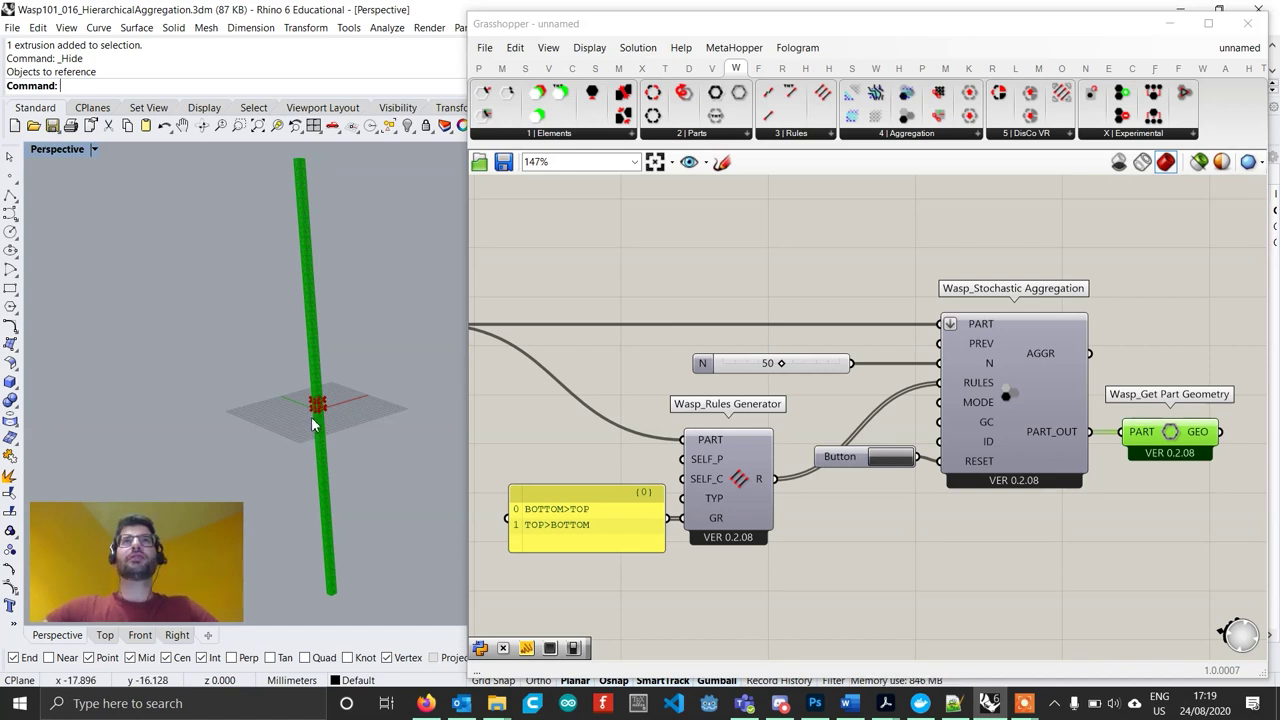
pyautogui.scroll(4, 297, 418)
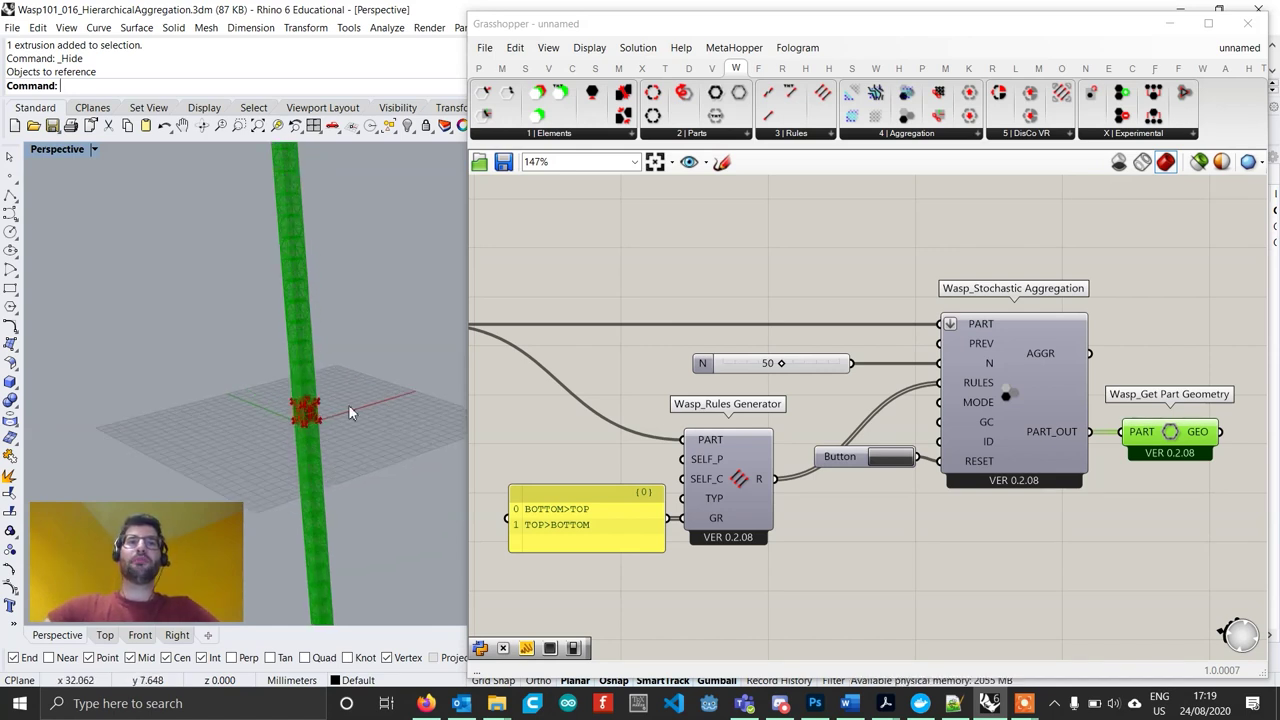
pyautogui.scroll(3, 254, 415)
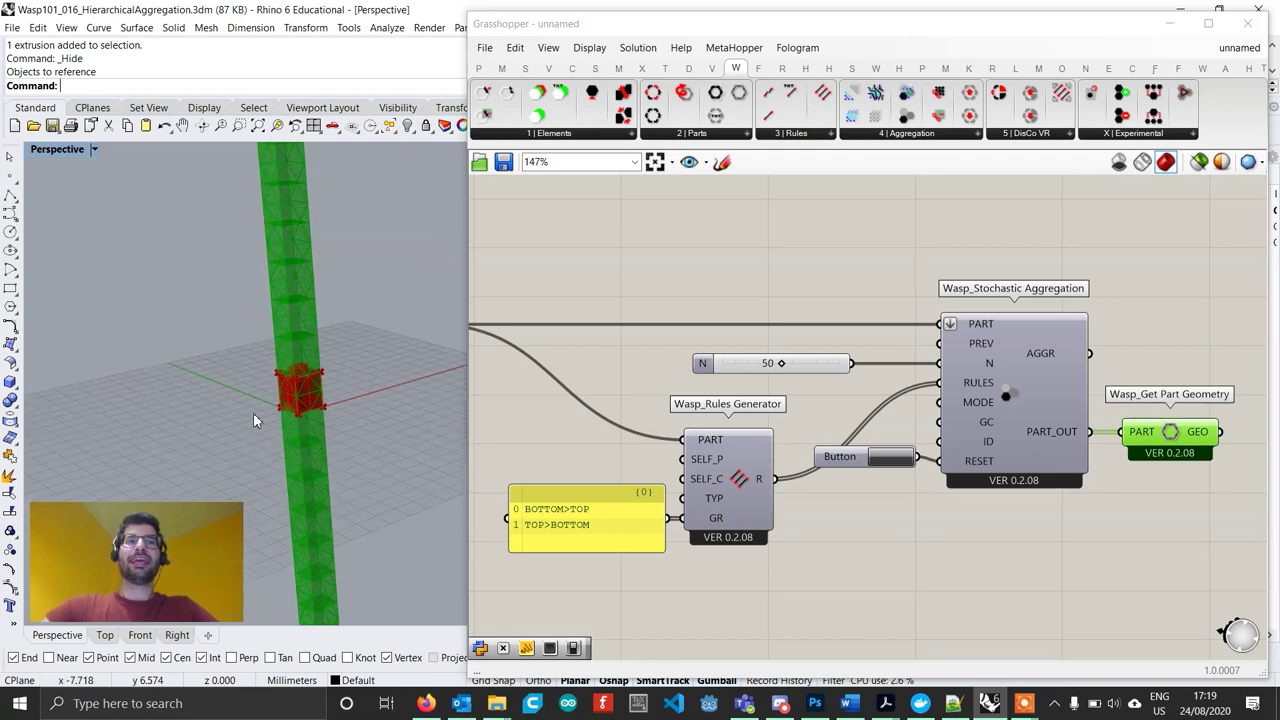
pyautogui.scroll(3, 253, 412)
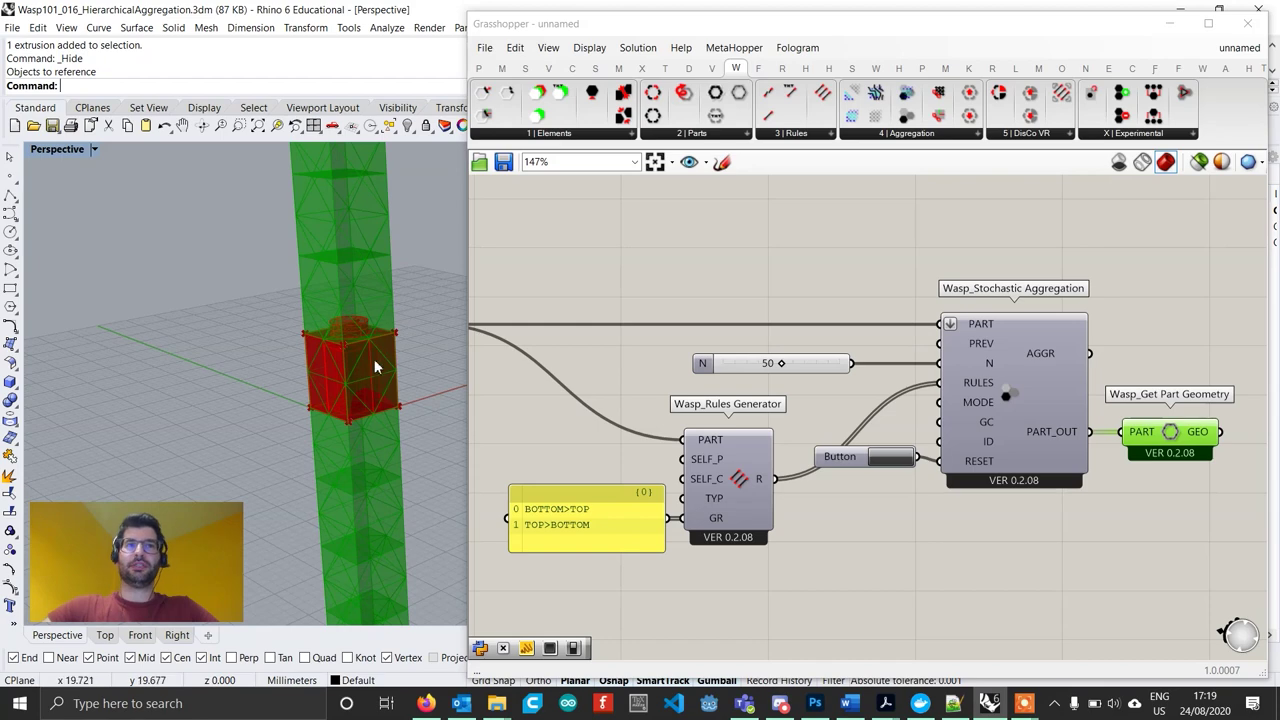
pyautogui.click(1071, 492)
pyautogui.scroll(-3, 1000, 480)
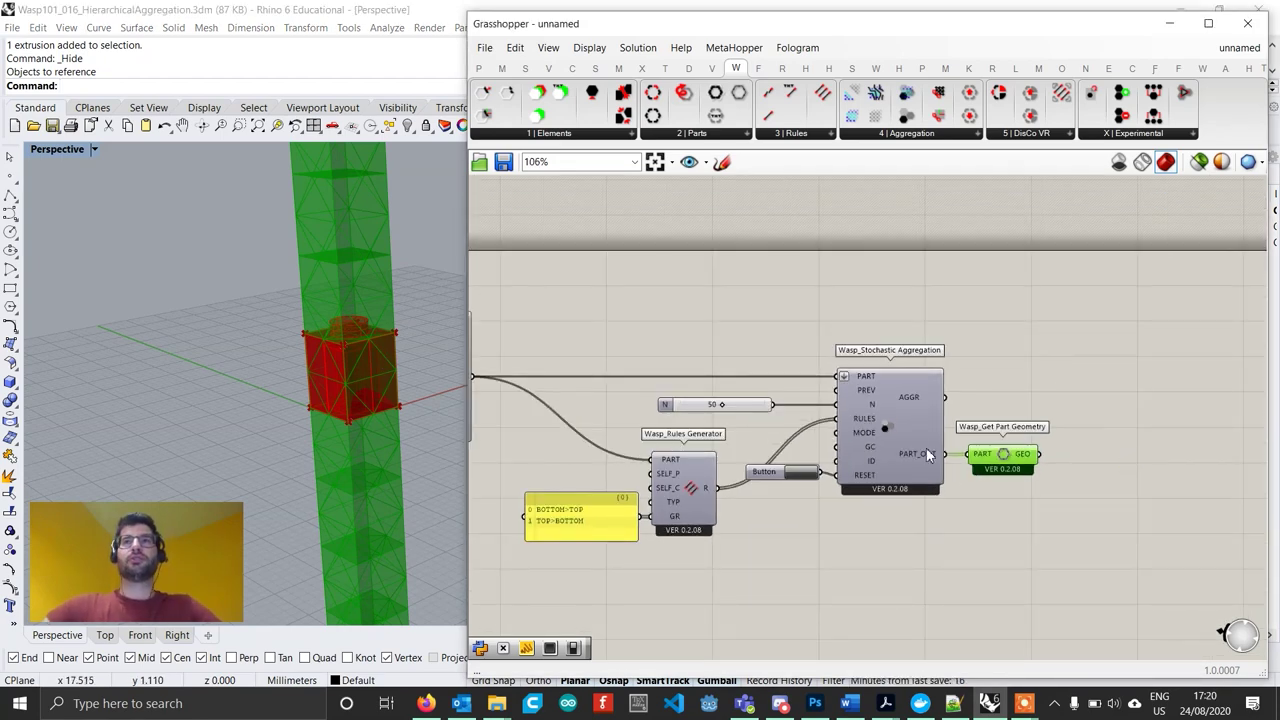
pyautogui.scroll(-1, 893, 425)
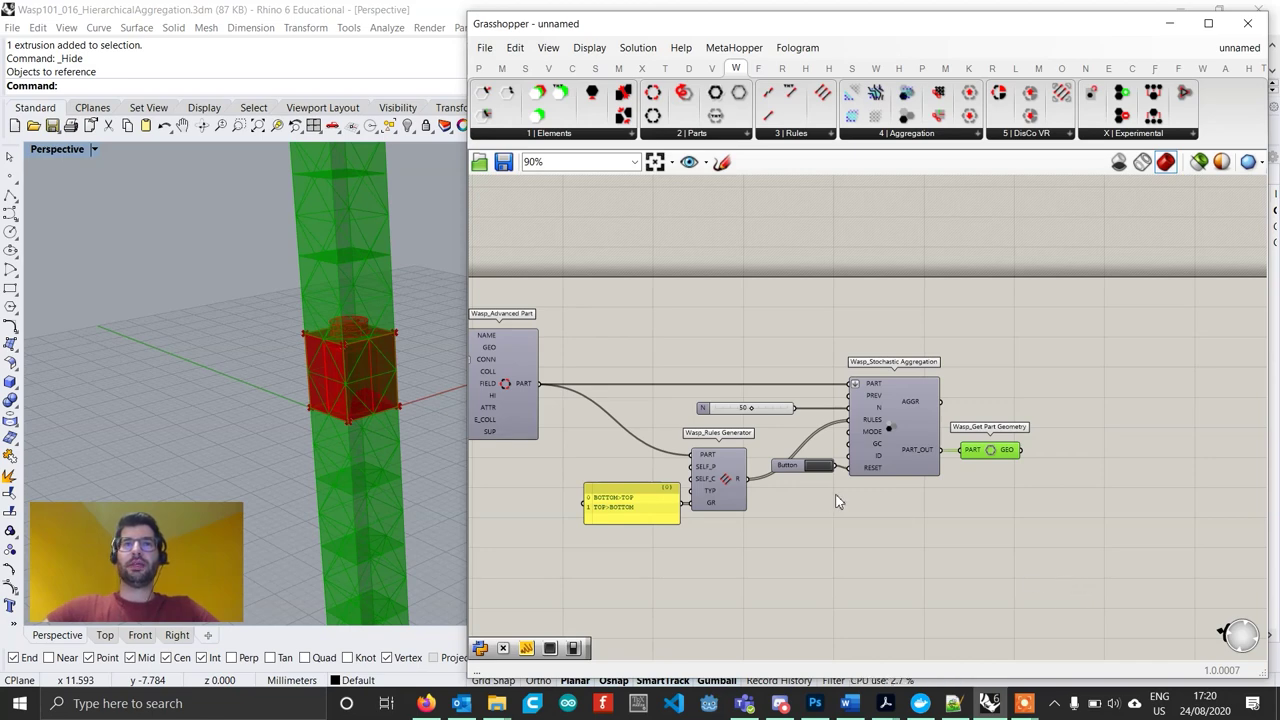
# Turn off the preview of all aggregation components, from the rule panel to Wasp_Get Part Geometry.
pyautogui.click(1080, 520)
pyautogui.moveTo(1156, 540); pyautogui.dragTo(575, 292)
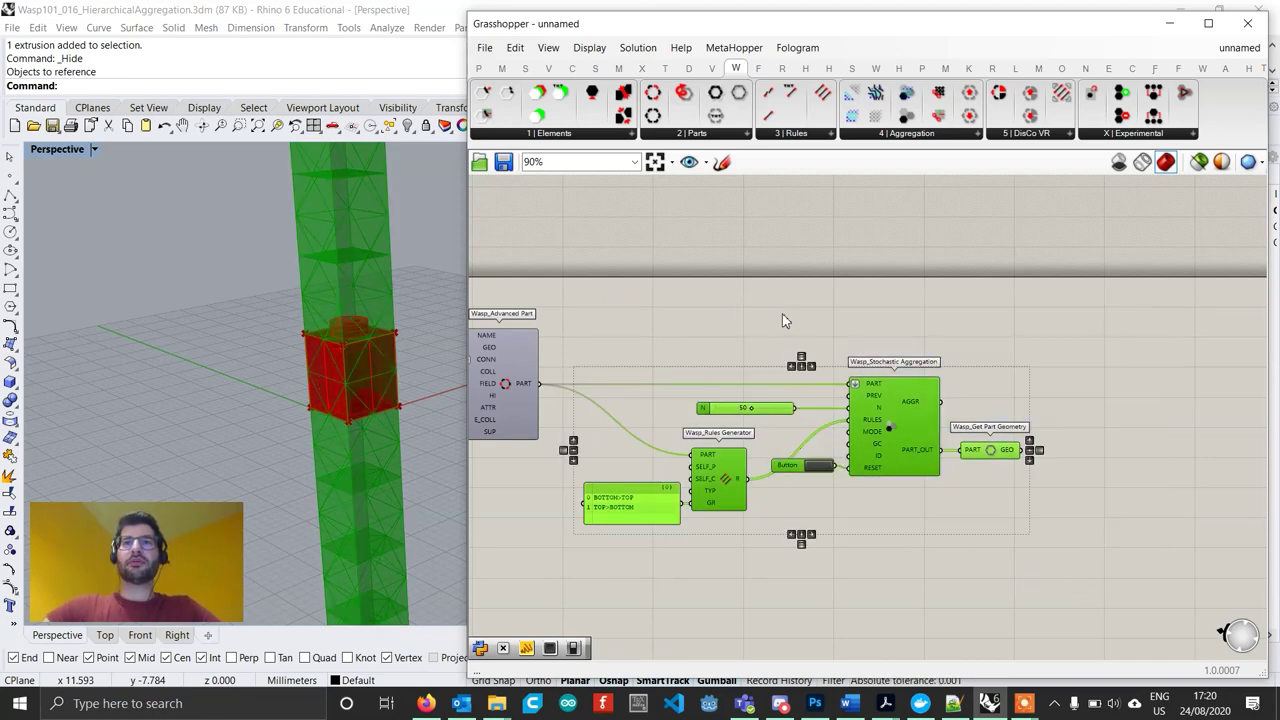
pyautogui.rightClick(802, 318)
pyautogui.click(849, 340)
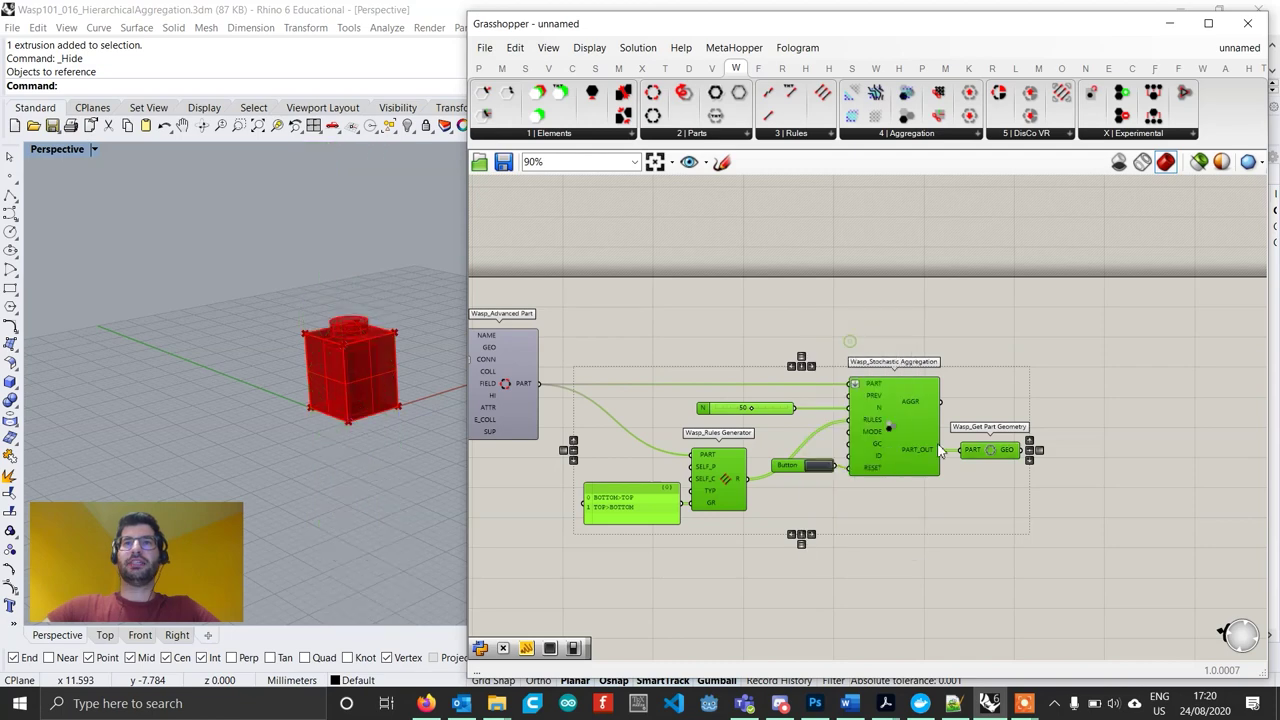
# Move the whole group of aggregation components up, clear of the space beside Wasp_Advanced Part.
pyautogui.click(1080, 606)
pyautogui.moveTo(1148, 640); pyautogui.dragTo(587, 329)
pyautogui.moveTo(724, 485); pyautogui.dragTo(729, 312)
pyautogui.scroll(-4, 732, 492)
pyautogui.click(852, 415)
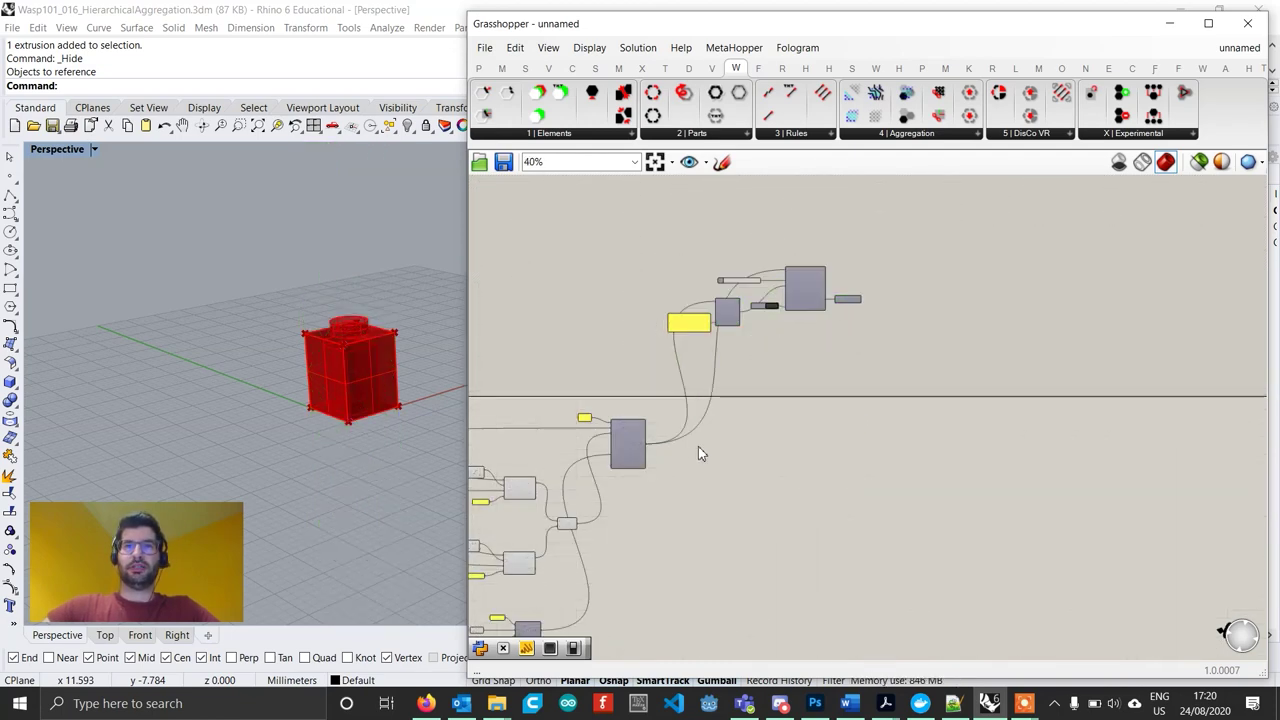
pyautogui.scroll(4, 698, 453)
pyautogui.moveTo(326, 383); pyautogui.dragTo(285, 323, button='right')
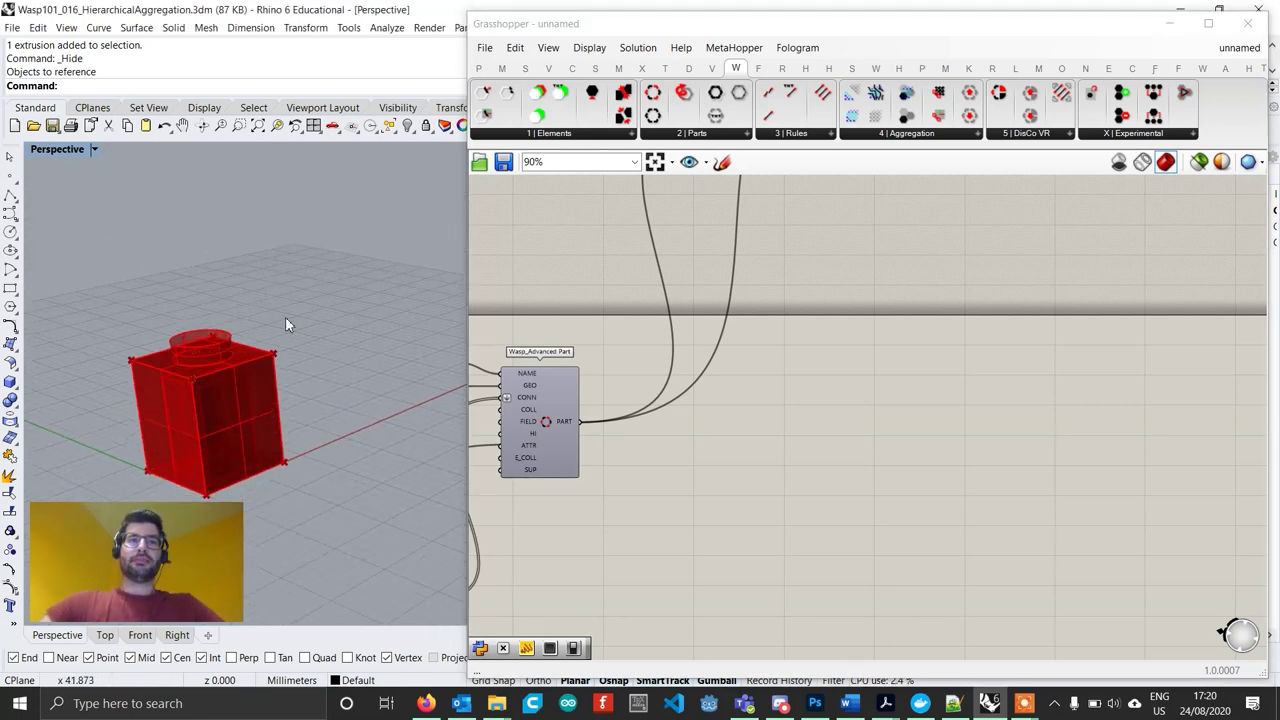
pyautogui.click(677, 500)
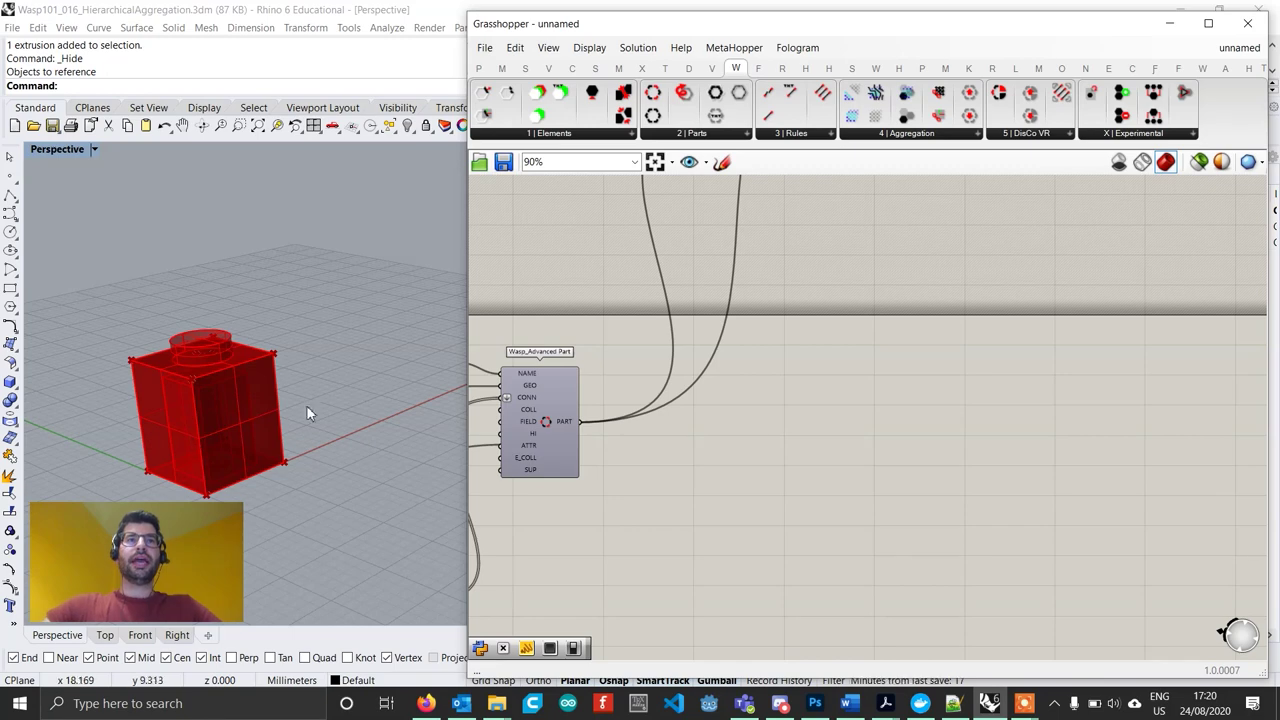
pyautogui.moveTo(306, 405); pyautogui.dragTo(266, 389, button='right')
pyautogui.moveTo(271, 320); pyautogui.dragTo(238, 364, button='right')
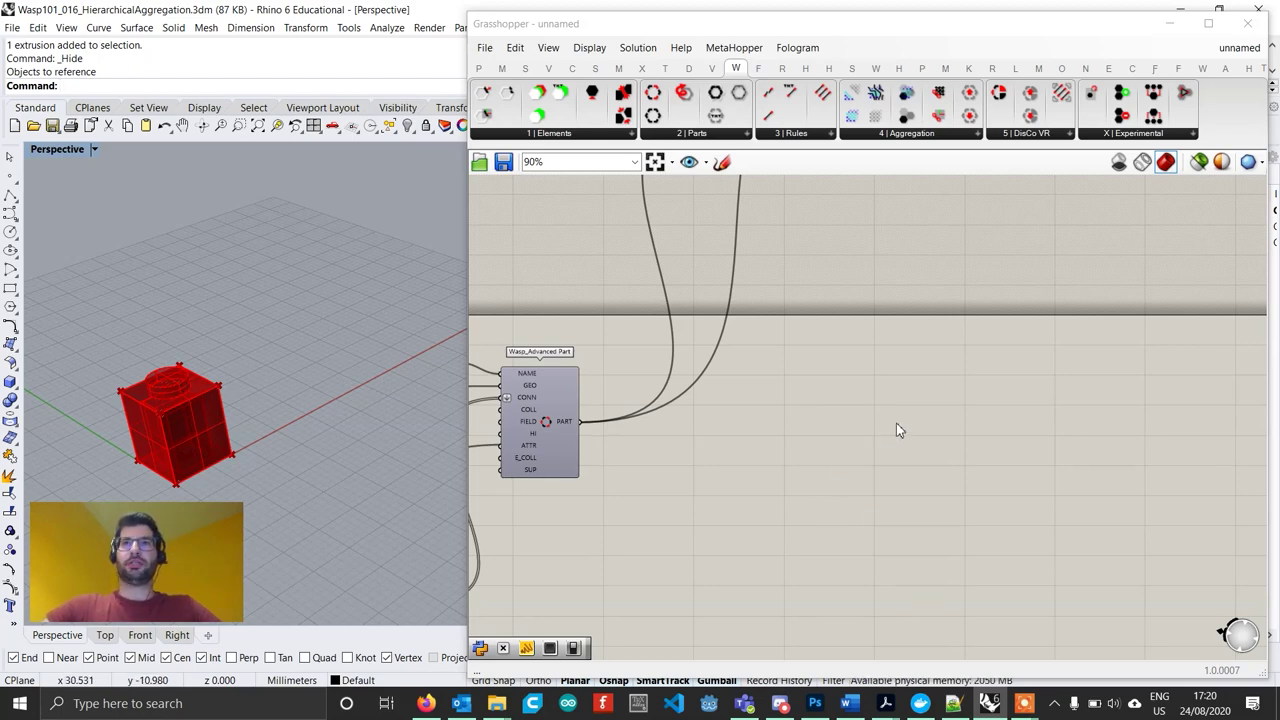
# Add a Wasp_Transform Part component beyond Wasp_Advanced Part and connect the advanced part's PART output to its PART input.
pyautogui.click(706, 138)
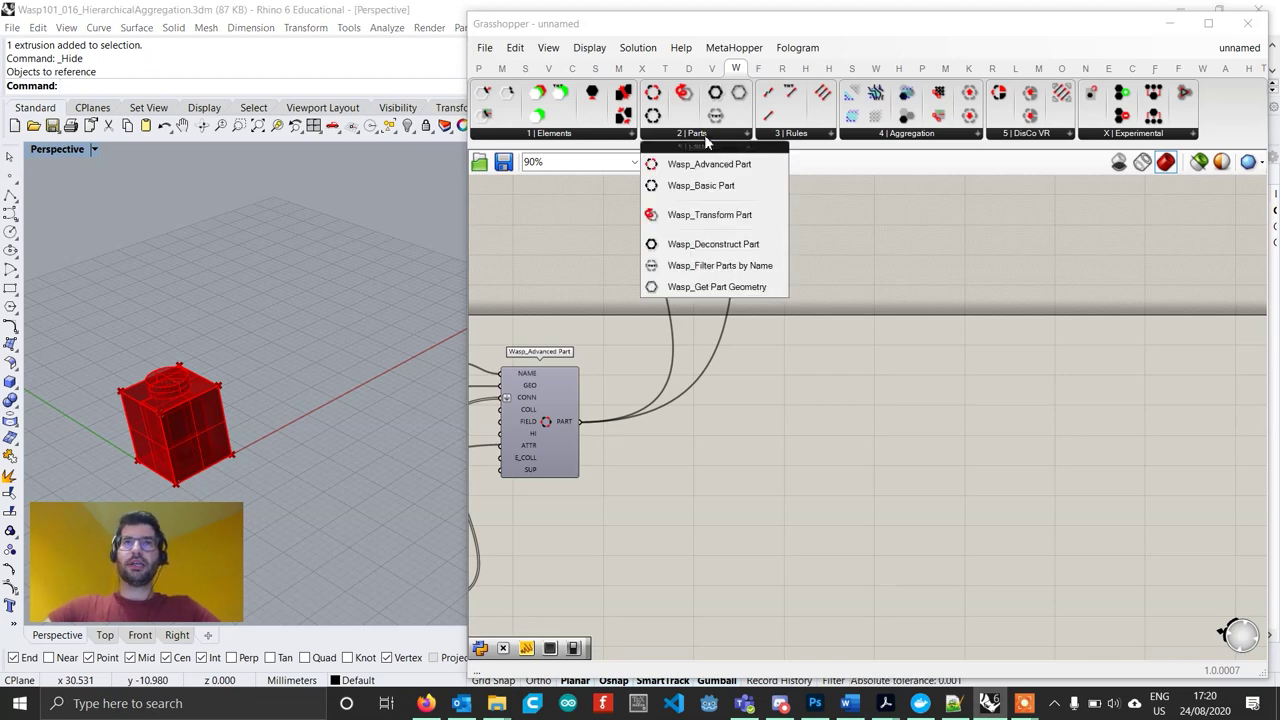
pyautogui.moveTo(710, 215); pyautogui.dragTo(893, 495)
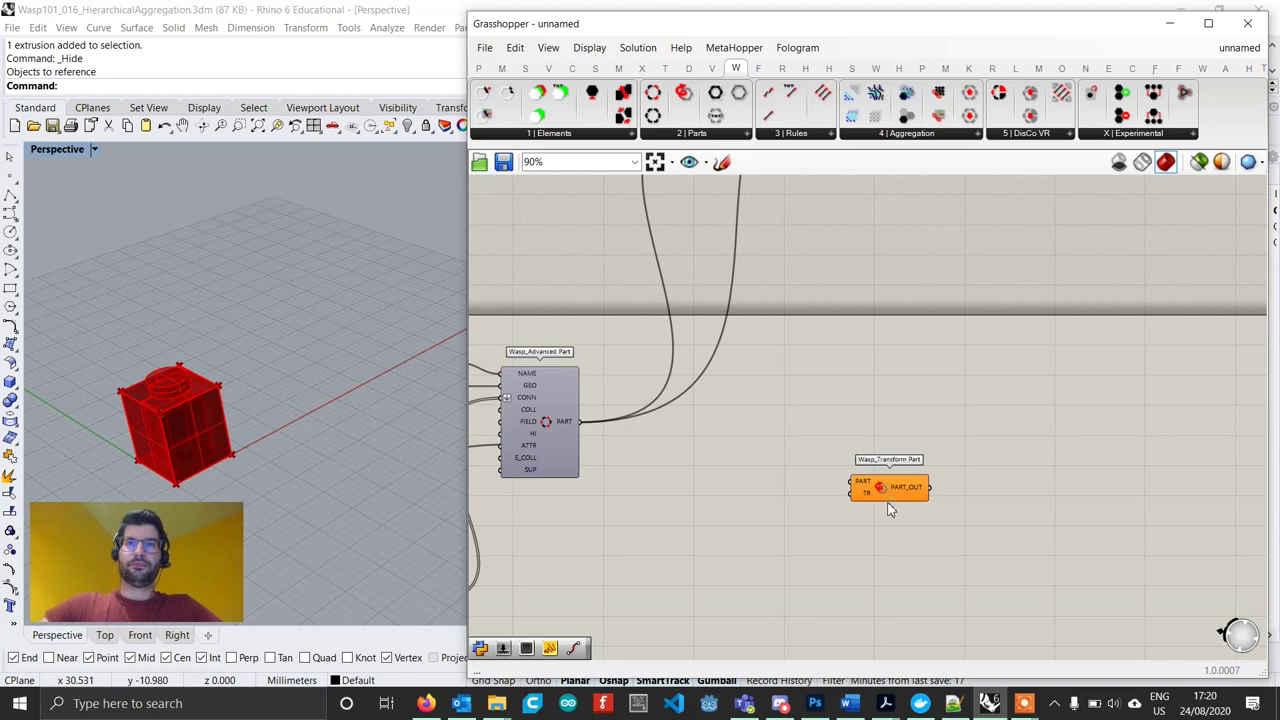
pyautogui.scroll(2, 890, 505)
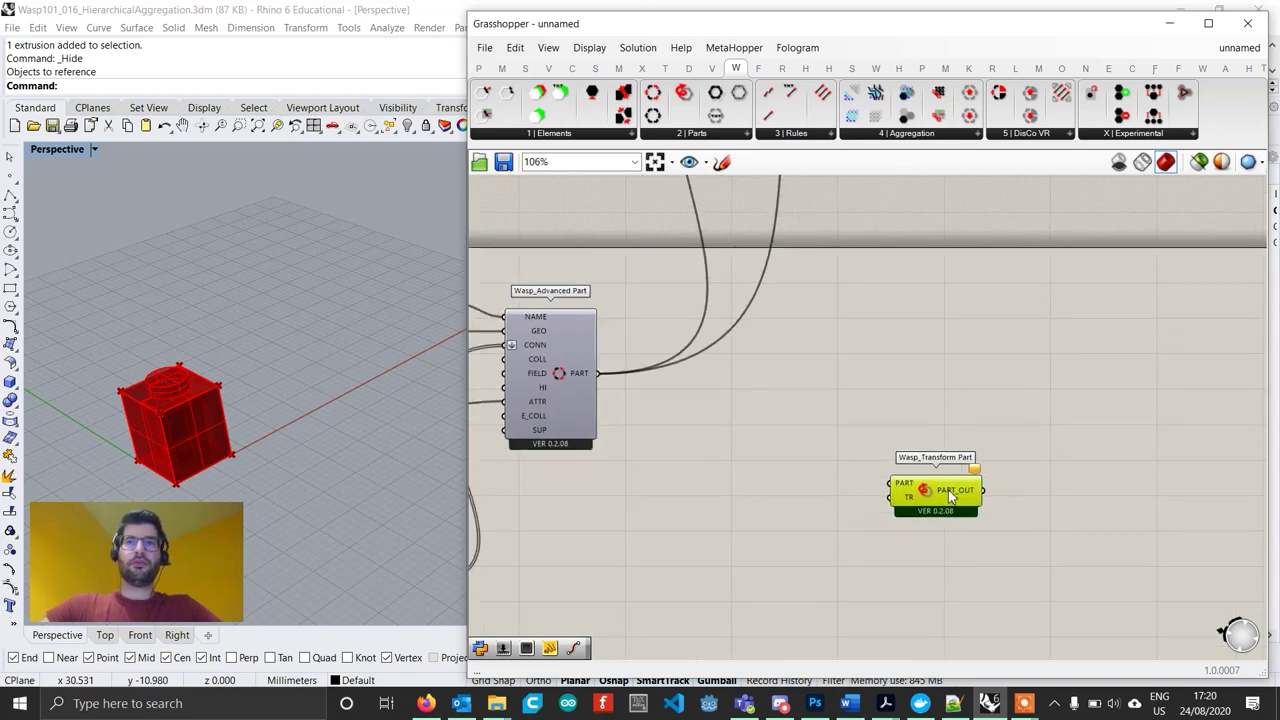
pyautogui.moveTo(947, 491); pyautogui.dragTo(964, 492)
pyautogui.moveTo(649, 439); pyautogui.dragTo(661, 404, button='right')
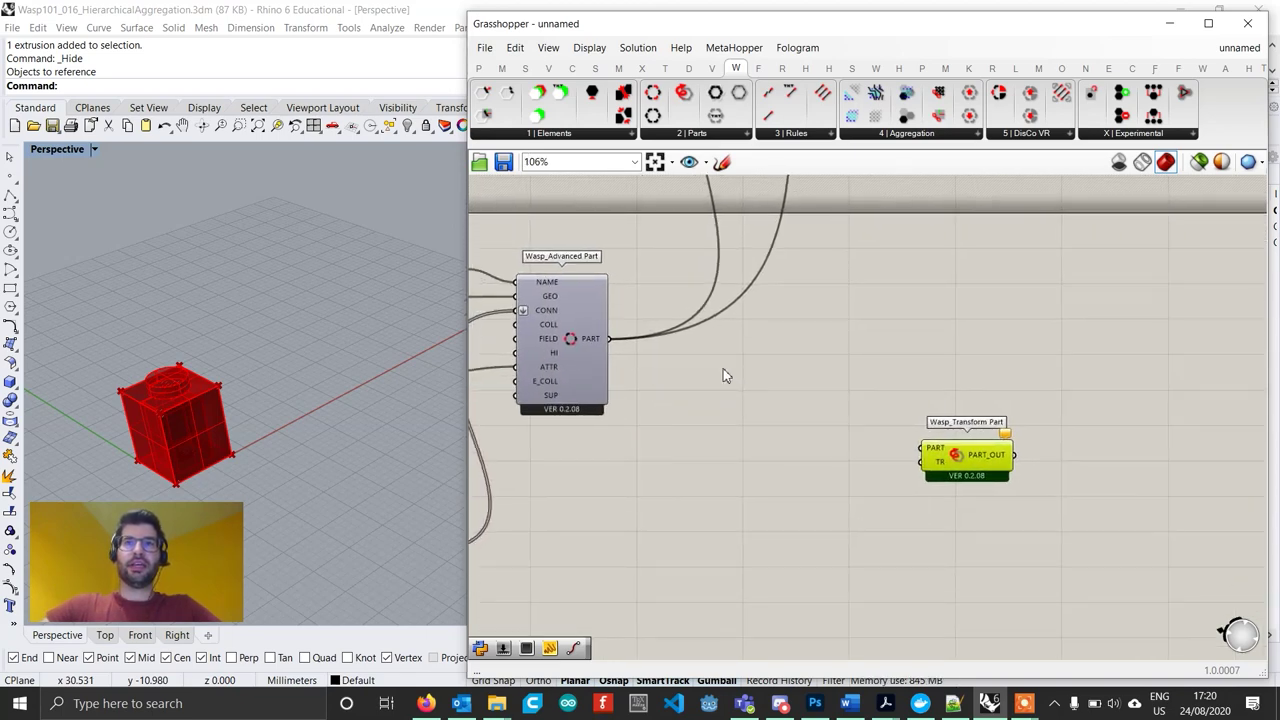
pyautogui.moveTo(748, 373); pyautogui.dragTo(726, 351, button='right')
pyautogui.moveTo(587, 320); pyautogui.dragTo(947, 450)
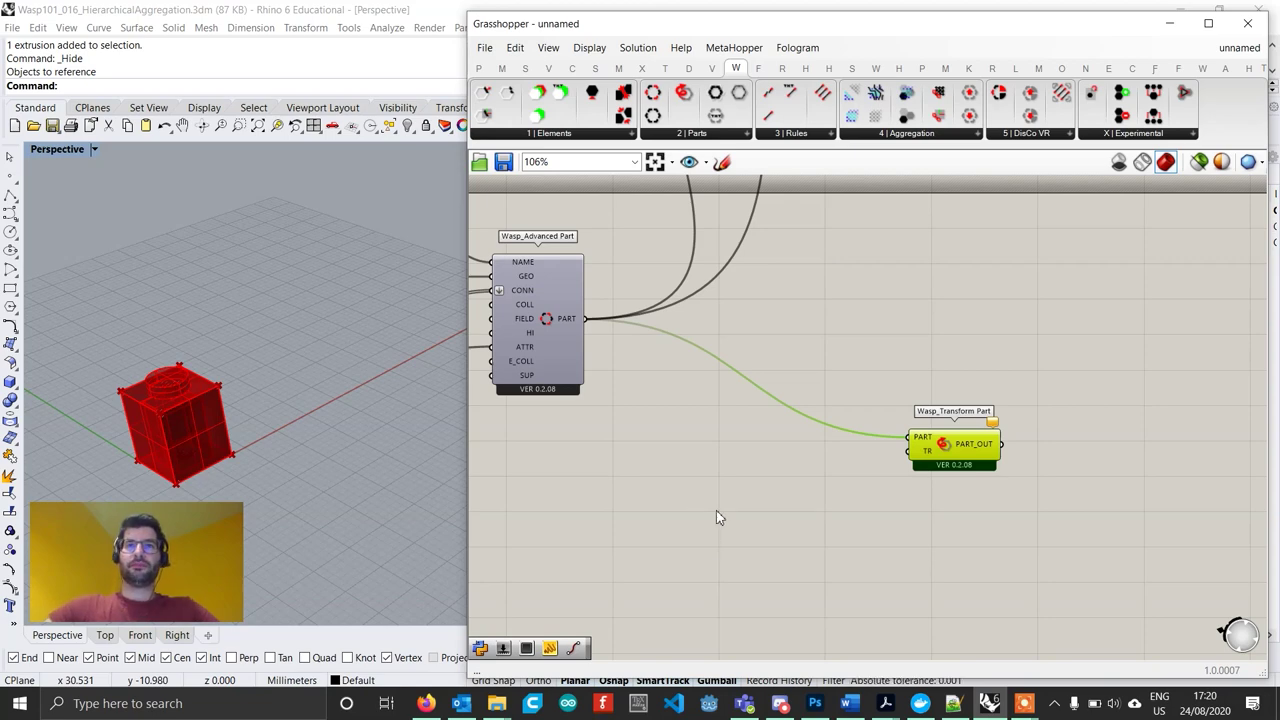
# Add a Series component on the free canvas below the wire to Wasp_Transform Part.
pyautogui.doubleClick(670, 517)
pyautogui.write('series')
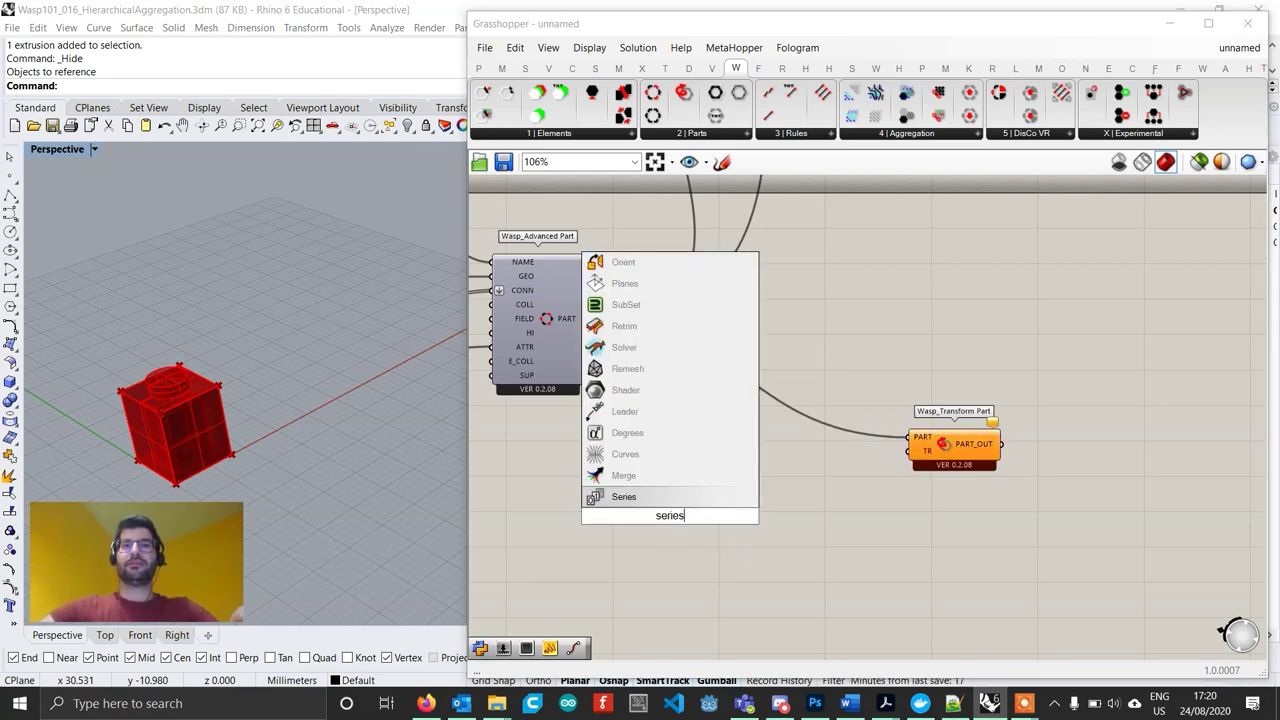
pyautogui.press('Return')
pyautogui.scroll(1, 715, 515)
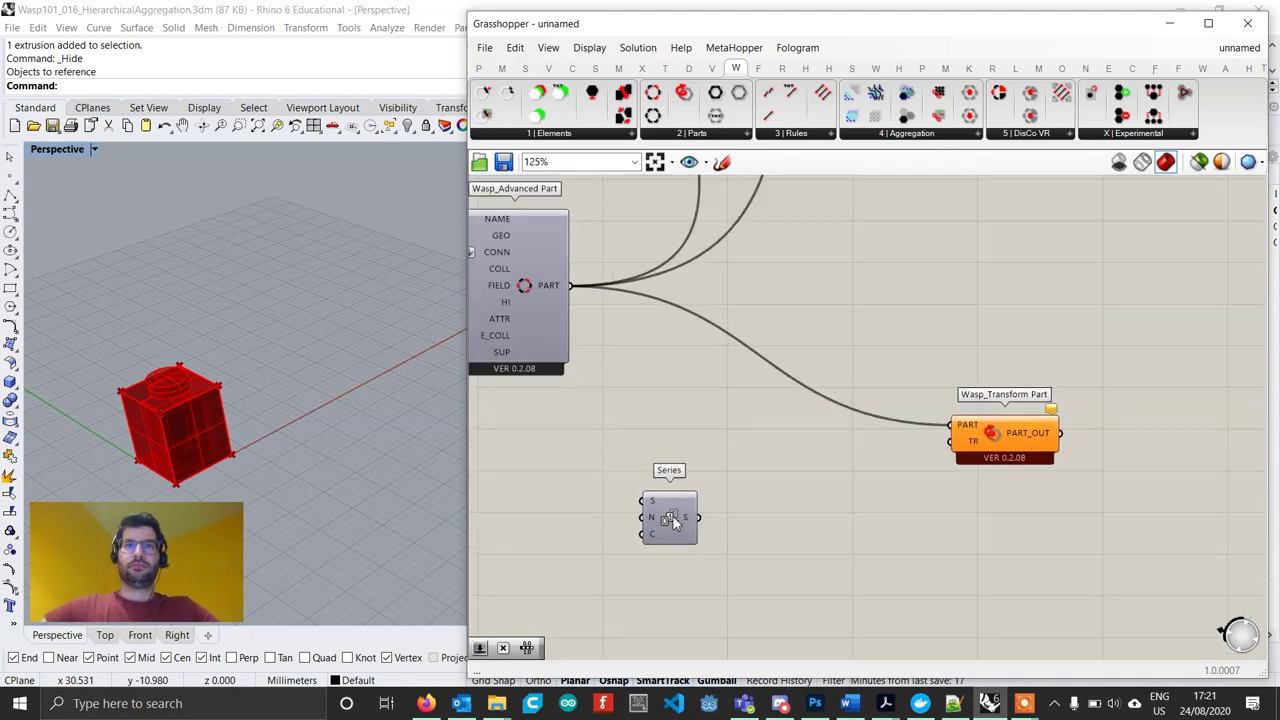
pyautogui.scroll(1, 720, 516)
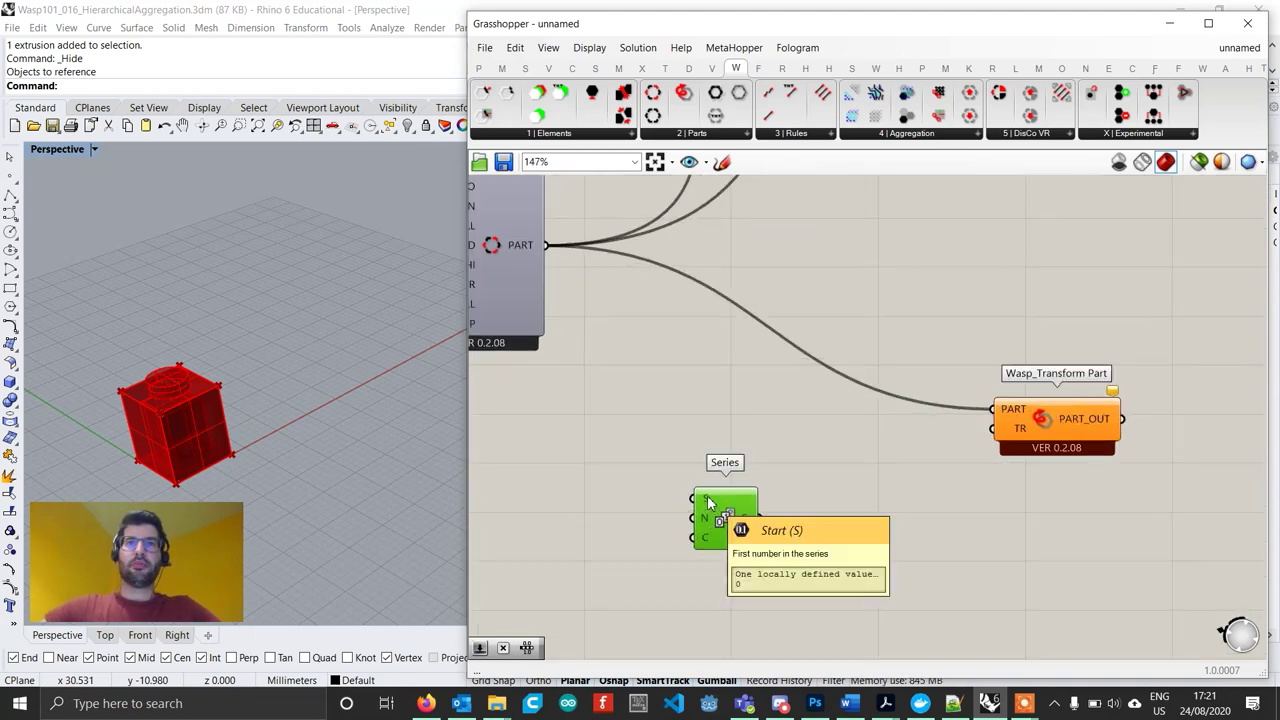
# Add number sliders set to 8 and 5, connect them to the Series N and C inputs respectively, and align Series with them.
pyautogui.doubleClick(591, 537)
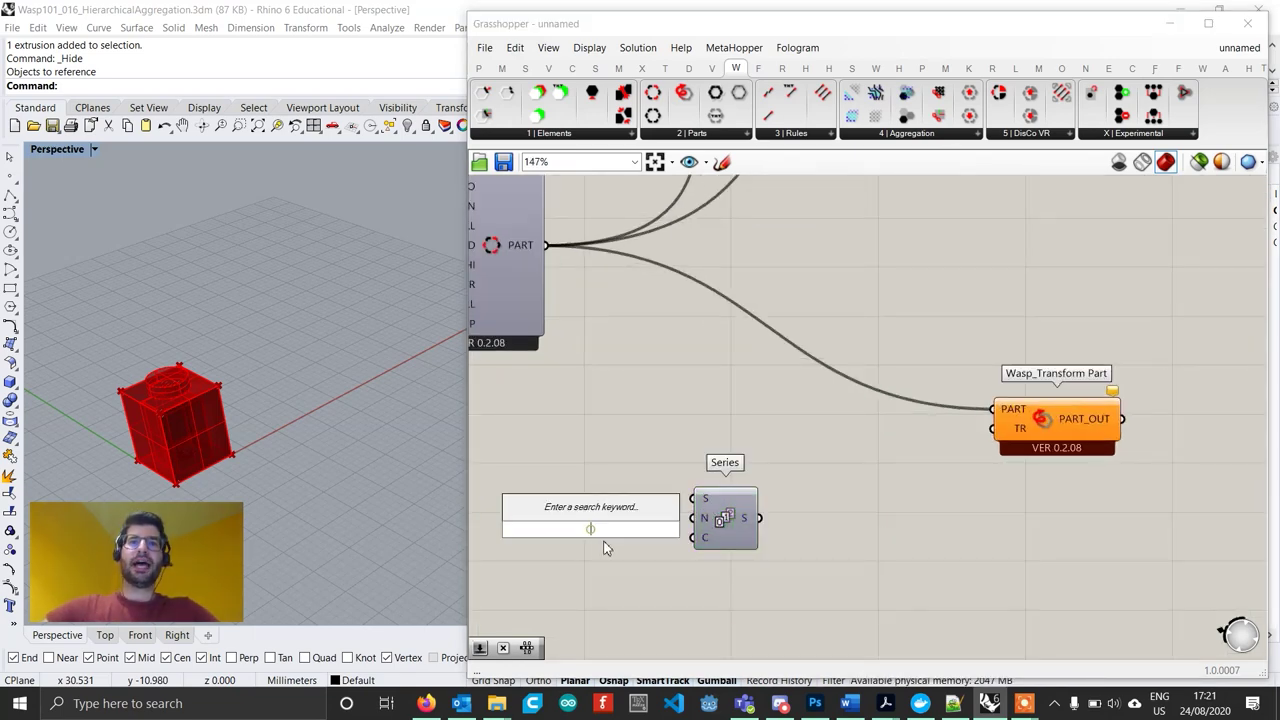
pyautogui.write('8')
pyautogui.press('Return')
pyautogui.moveTo(649, 533); pyautogui.dragTo(643, 520)
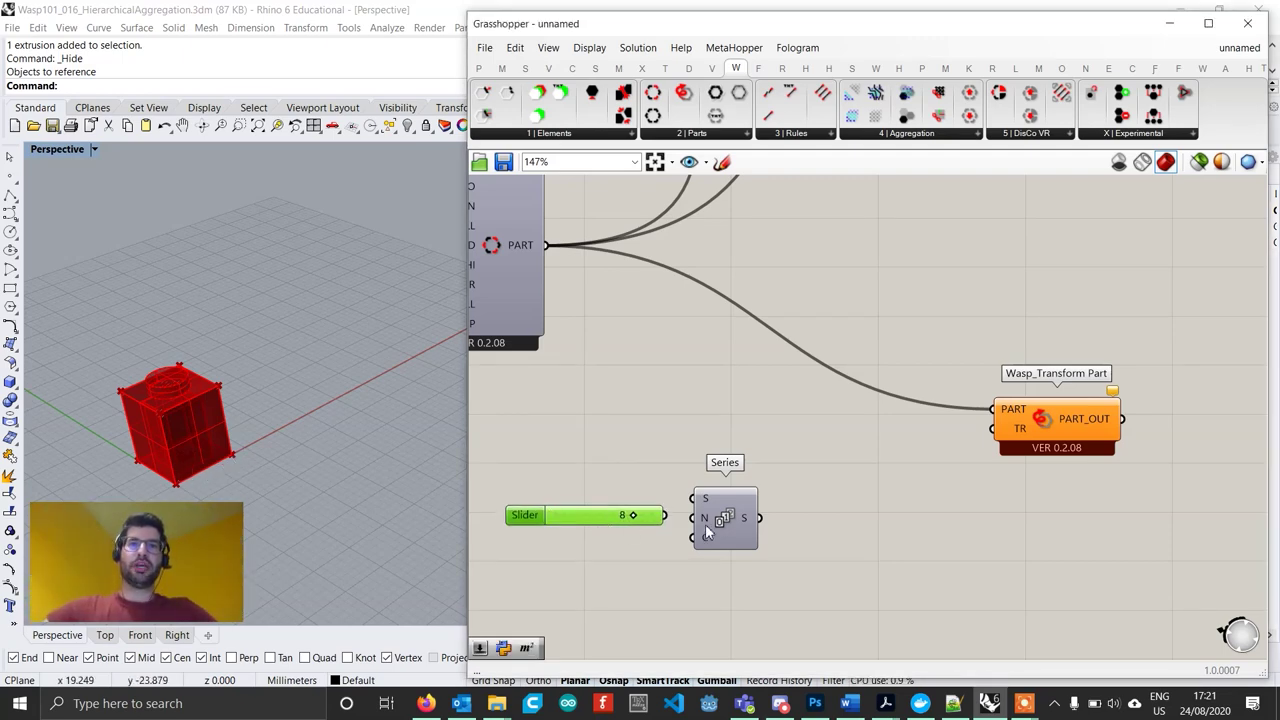
pyautogui.moveTo(666, 517); pyautogui.dragTo(692, 538)
pyautogui.click(586, 544)
pyautogui.doubleClick(586, 549)
pyautogui.write('5')
pyautogui.press('Return')
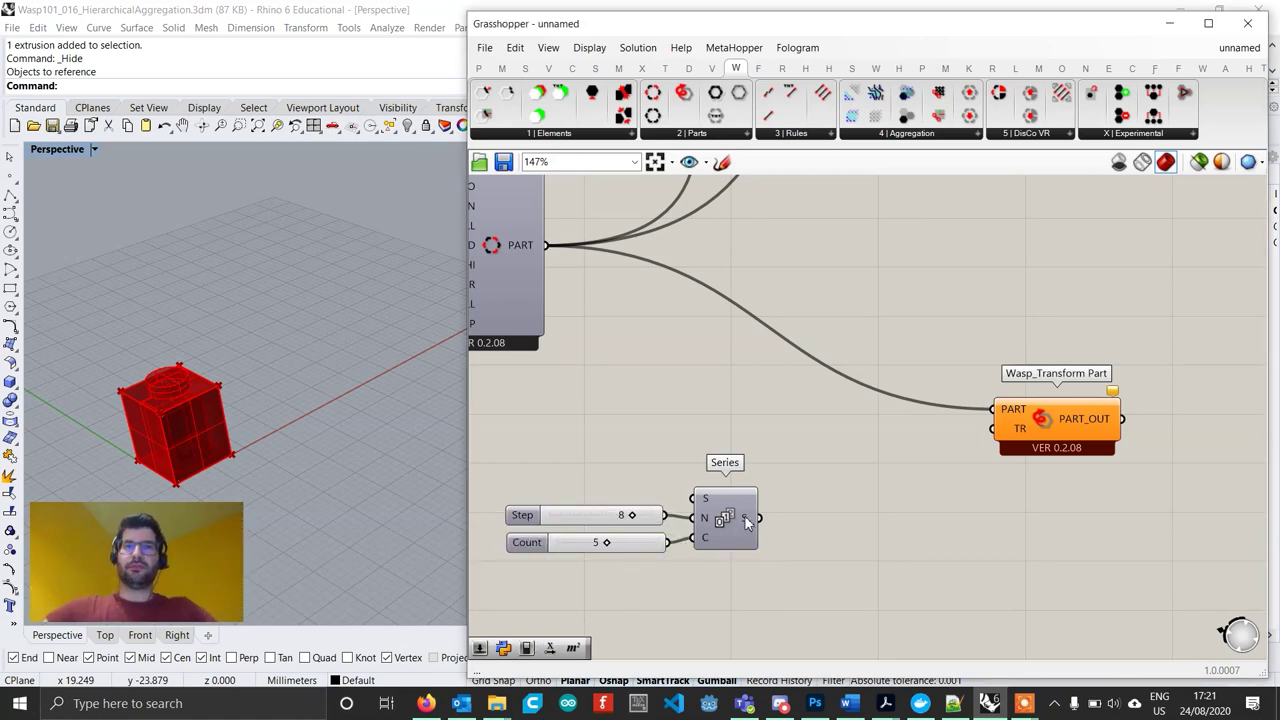
pyautogui.moveTo(748, 522)
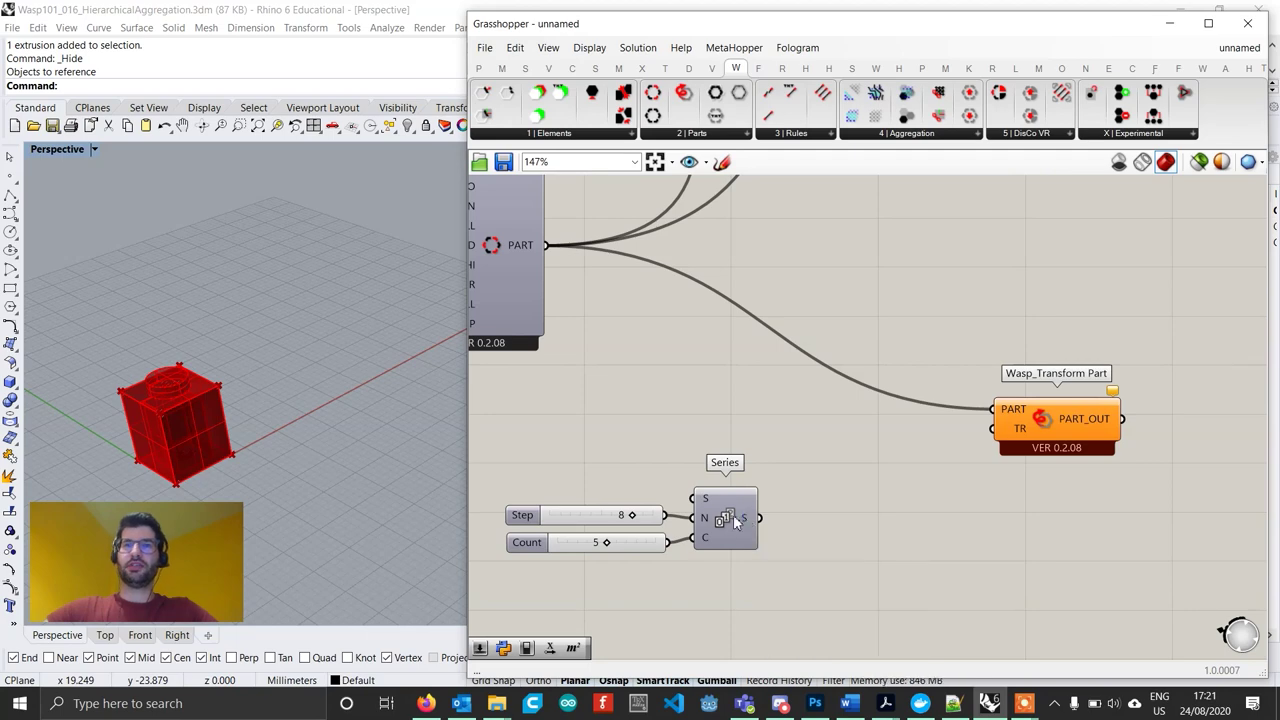
pyautogui.moveTo(737, 521); pyautogui.dragTo(727, 518)
# Add a Unit X component beside Series and connect the Series output to its F input, aligning the two.
pyautogui.doubleClick(819, 536)
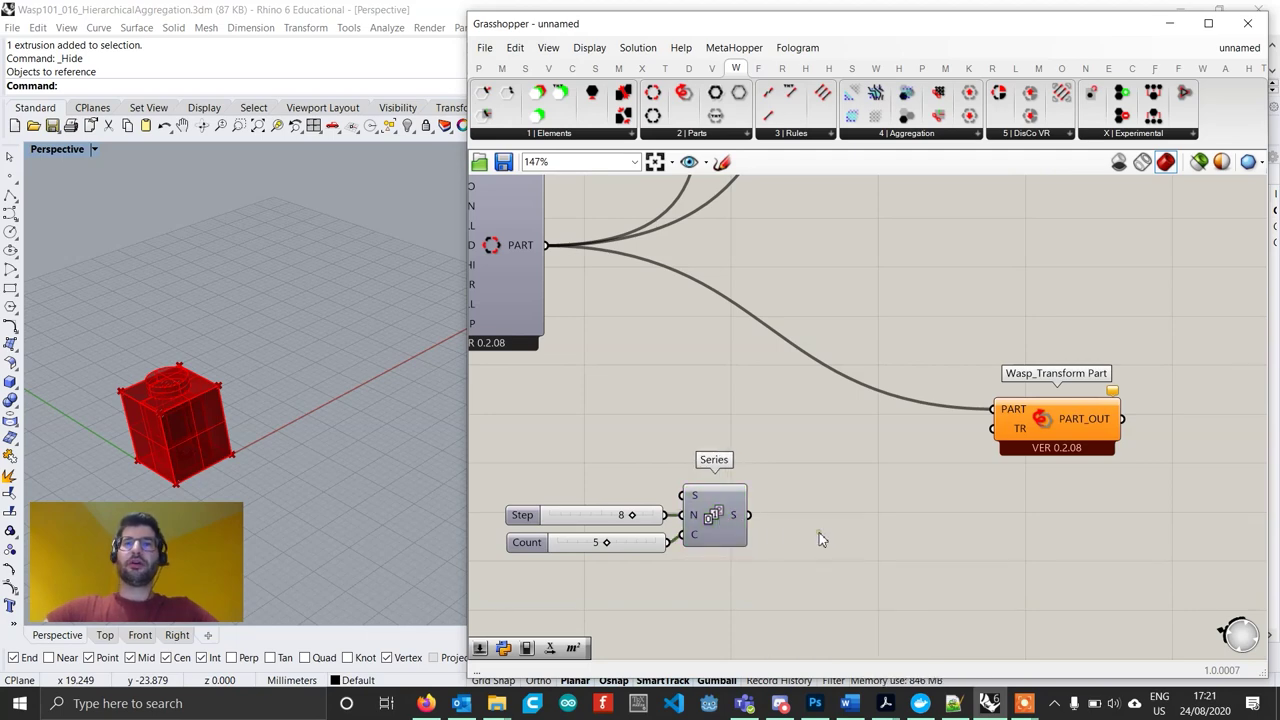
pyautogui.write('x')
pyautogui.click(774, 470)
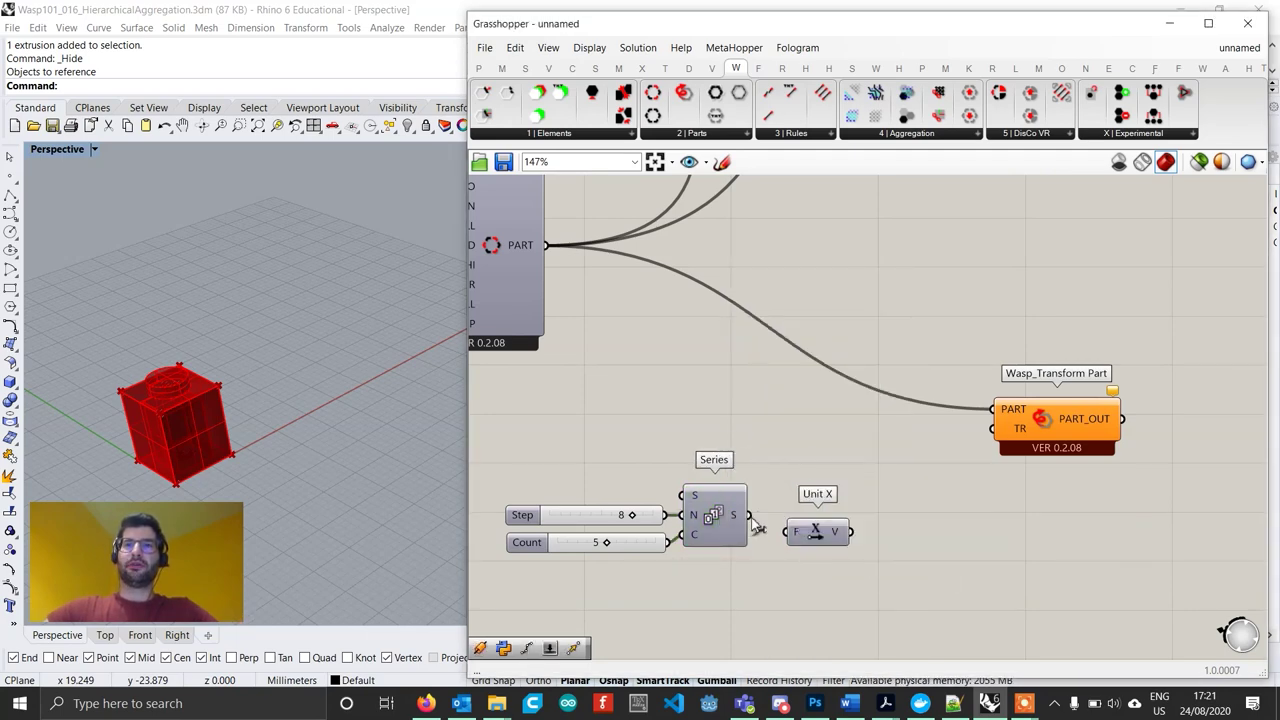
pyautogui.moveTo(756, 525); pyautogui.dragTo(803, 516)
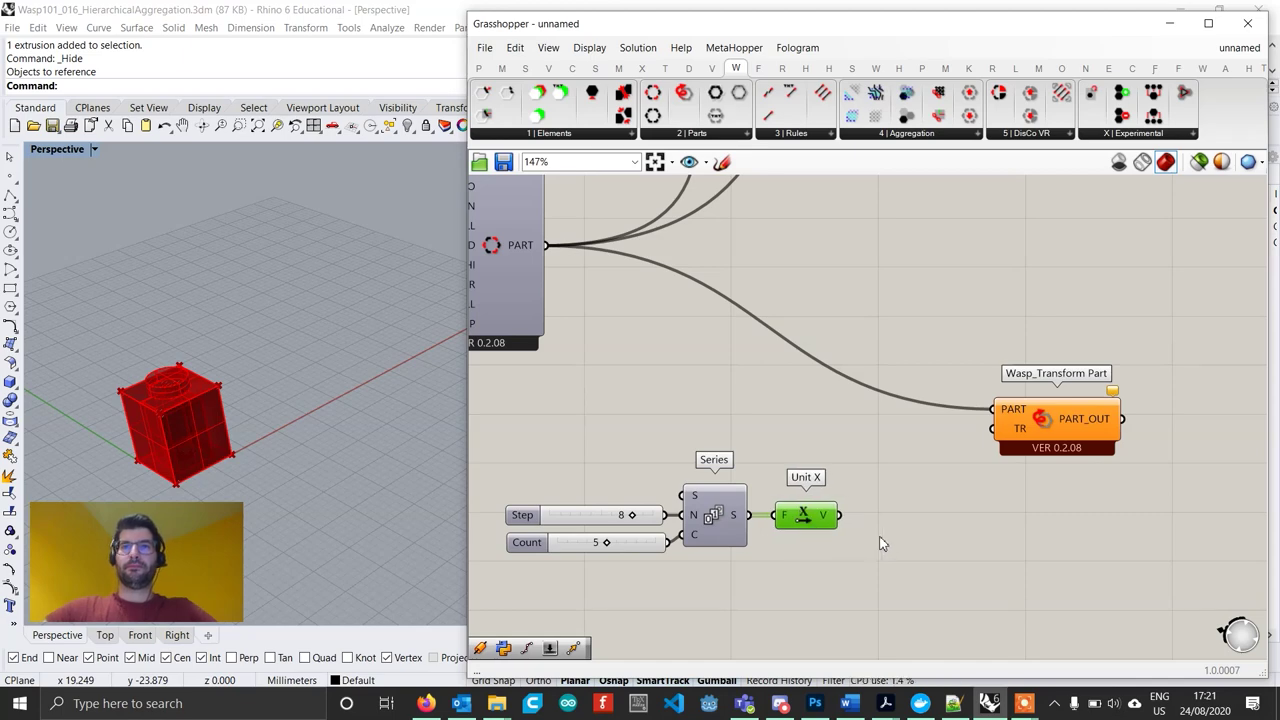
# Shift Wasp_Transform Part clear, add a Move component beyond Unit X, and connect Unit X's V output to Move's T input.
pyautogui.moveTo(1064, 457); pyautogui.dragTo(1093, 443)
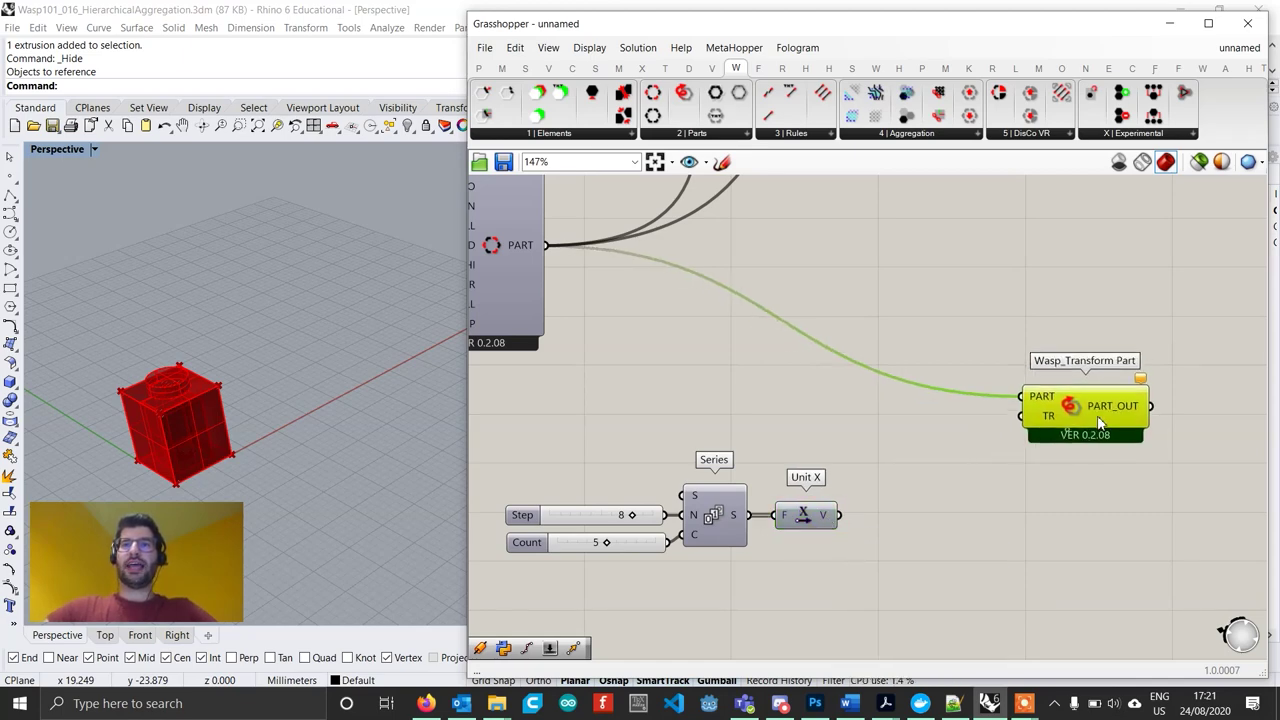
pyautogui.doubleClick(962, 507)
pyautogui.write('move')
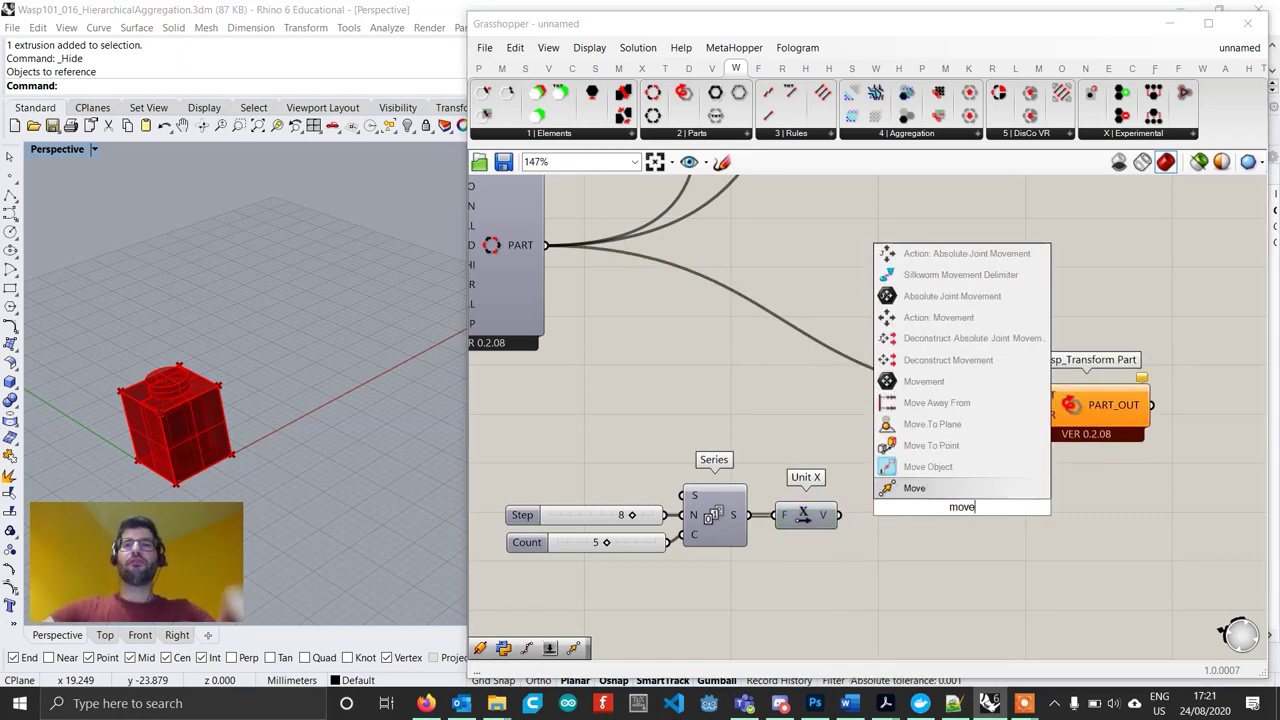
pyautogui.press('Return')
pyautogui.scroll(1, 940, 512)
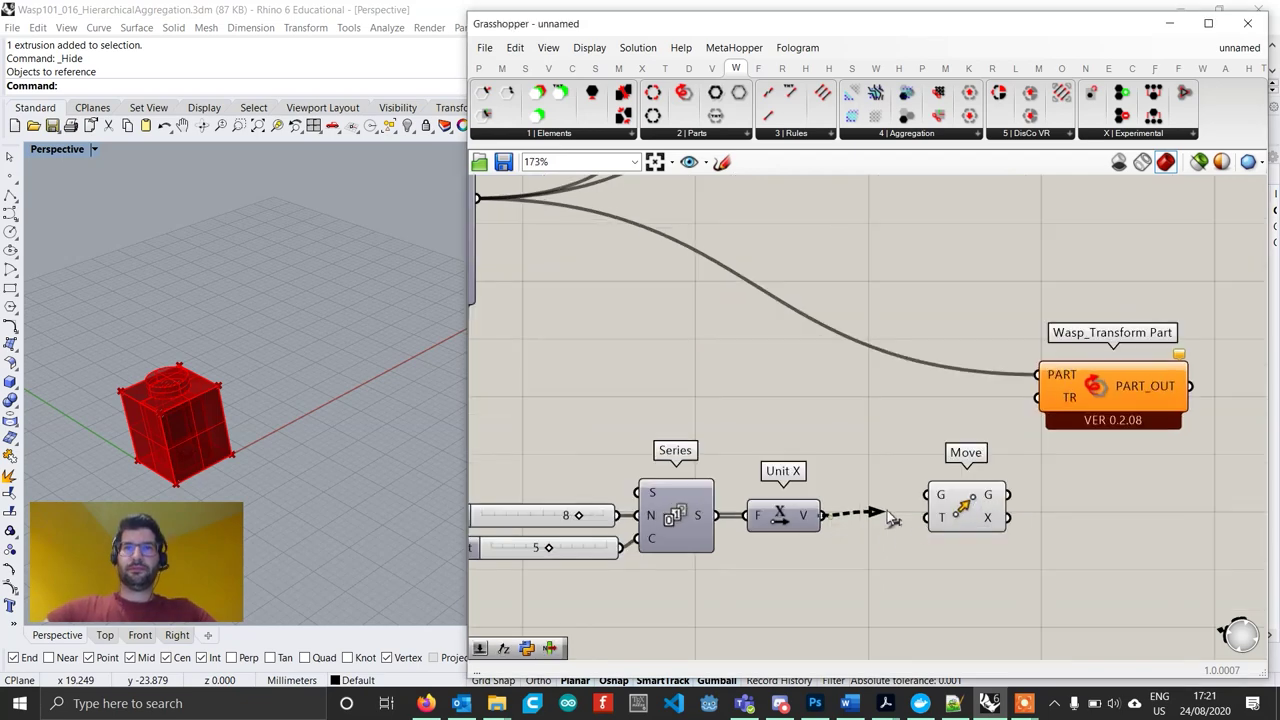
pyautogui.moveTo(887, 512)
pyautogui.mouseDown()
pyautogui.moveTo(927, 518)
pyautogui.moveTo(884, 518)
pyautogui.moveTo(901, 512)
pyautogui.mouseUp()
pyautogui.scroll(-1, 898, 518)
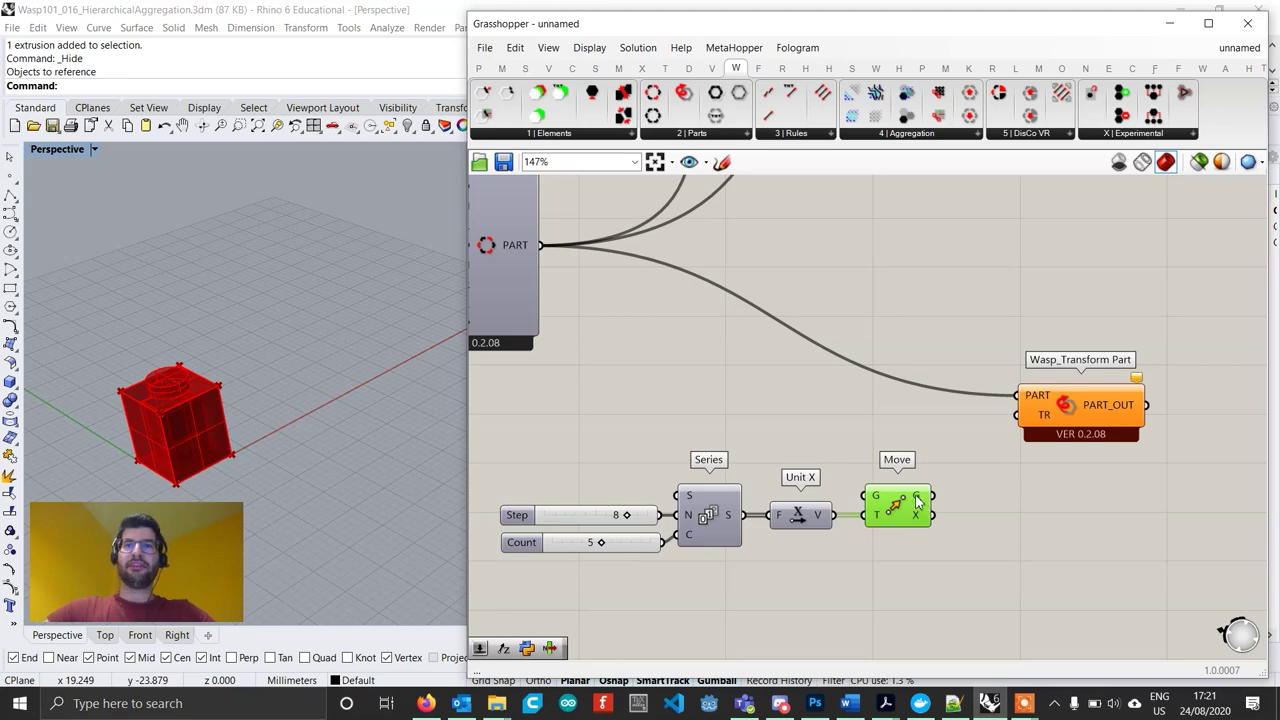
# Check the data in Move's X output and connect it to the TR input of Wasp_Transform Part.
pyautogui.moveTo(918, 502)
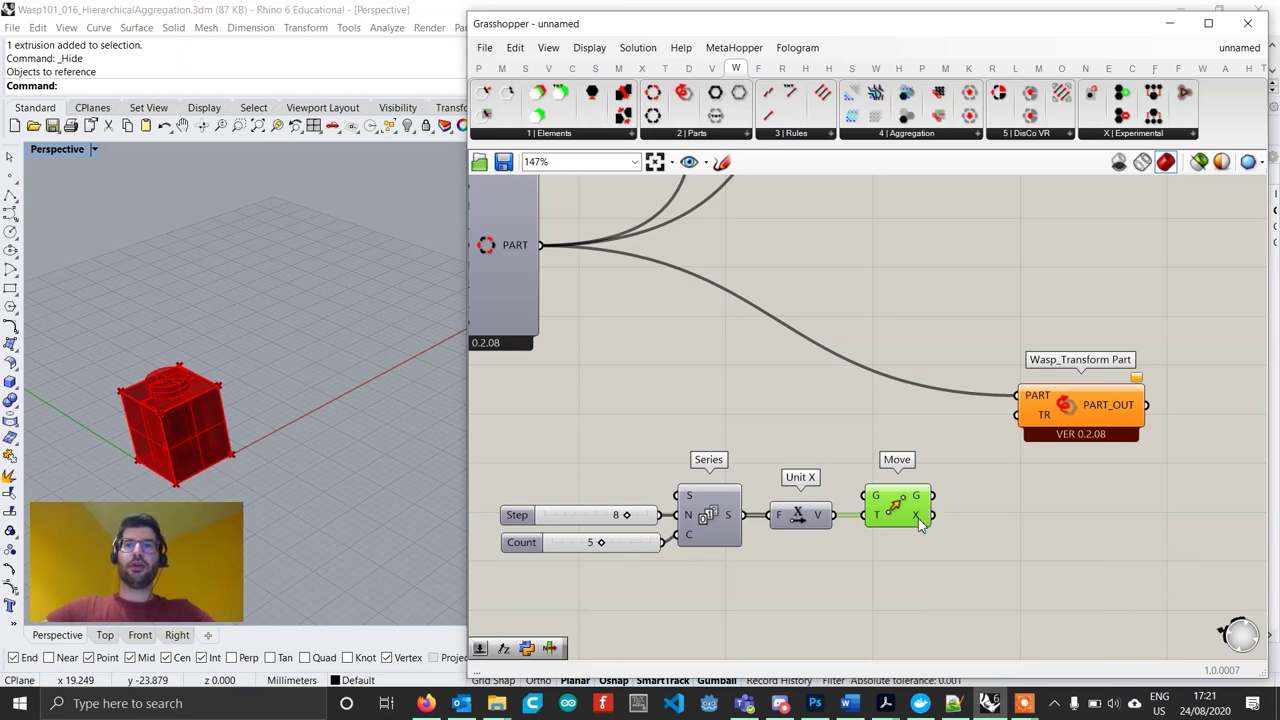
pyautogui.moveTo(920, 526)
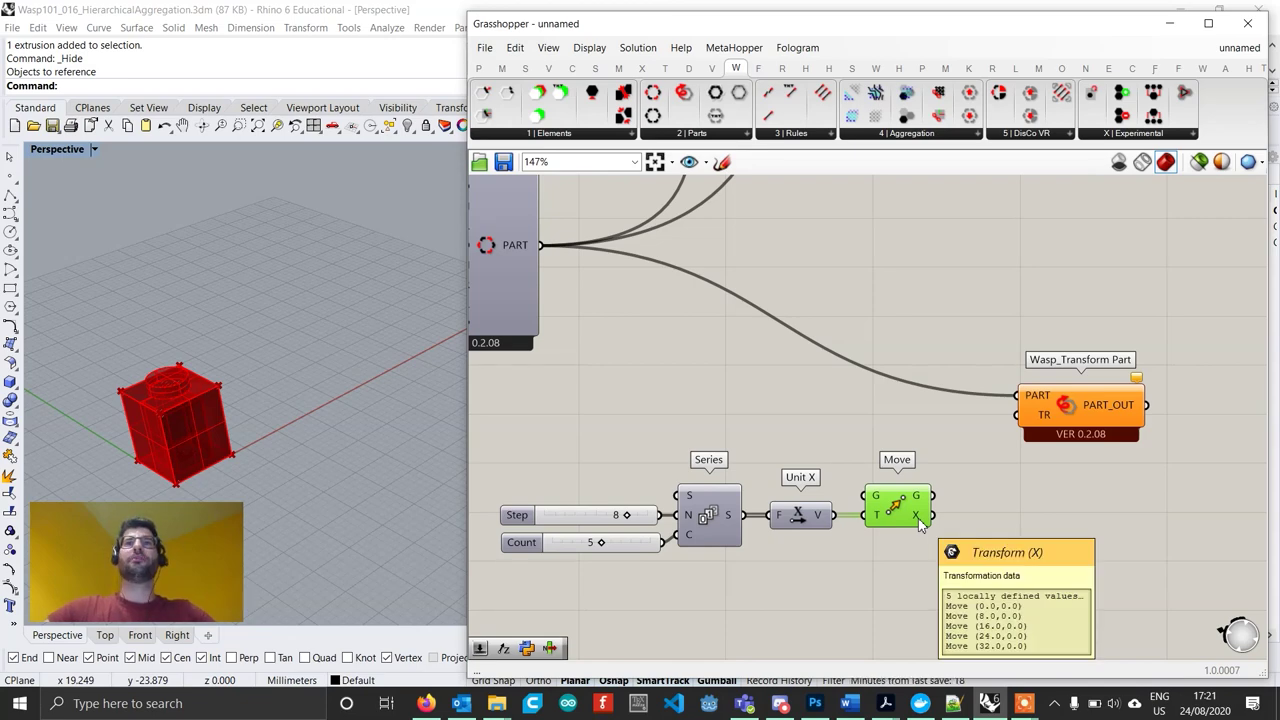
pyautogui.moveTo(920, 520); pyautogui.dragTo(1049, 451)
pyautogui.moveTo(1037, 467); pyautogui.dragTo(924, 475, button='right')
pyautogui.scroll(-2, 926, 483)
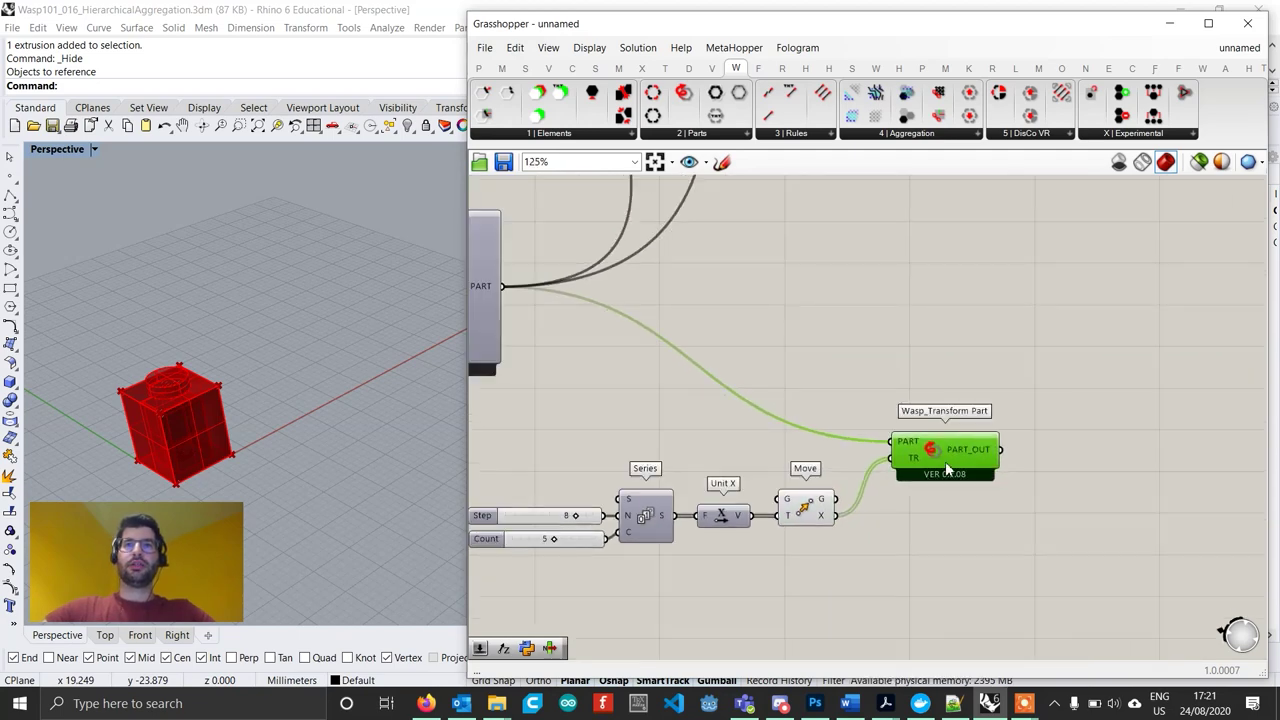
pyautogui.moveTo(979, 458)
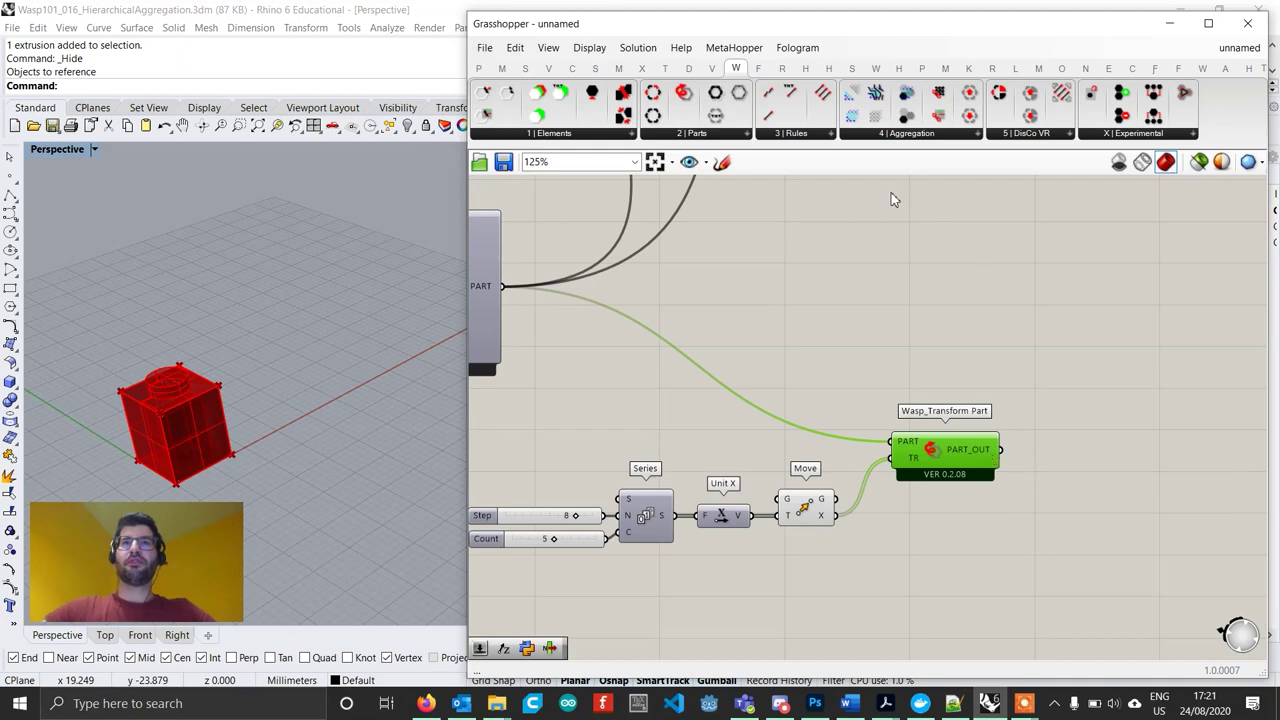
# Add a Wasp_Get Part Geometry component after Wasp_Transform Part and connect PART_OUT to its PART input.
pyautogui.click(698, 135)
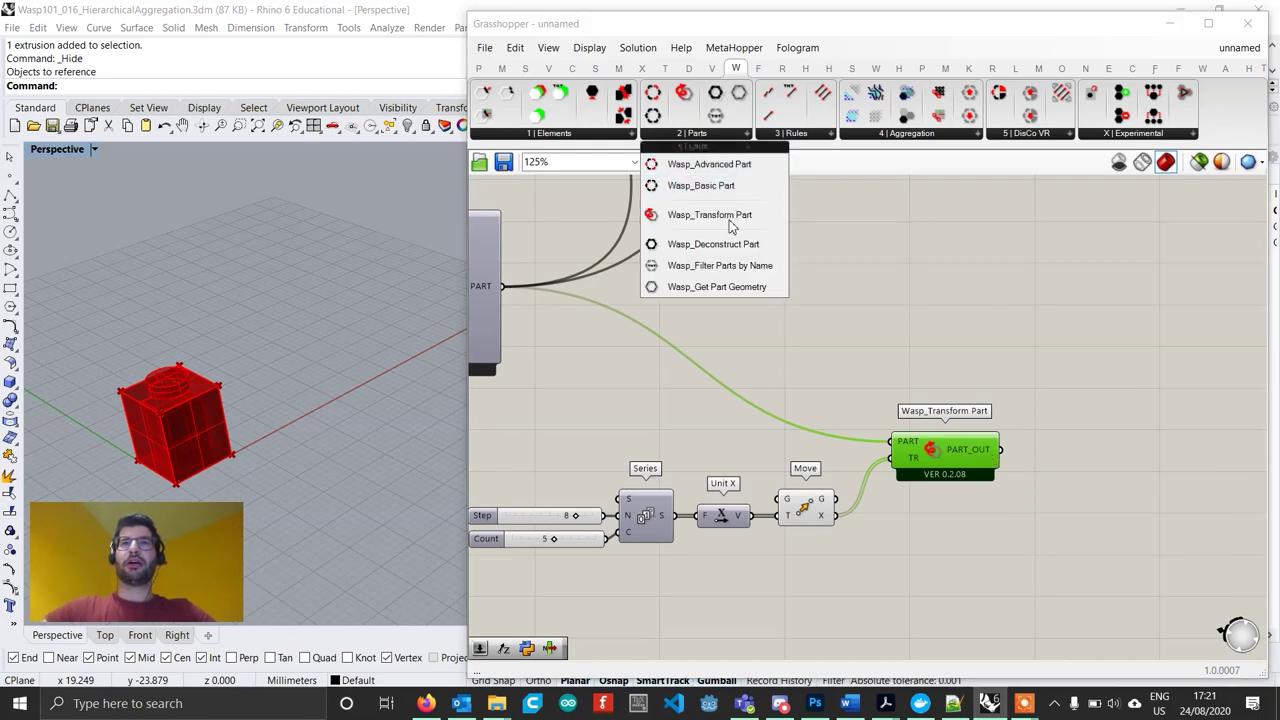
pyautogui.moveTo(740, 290); pyautogui.dragTo(1103, 525)
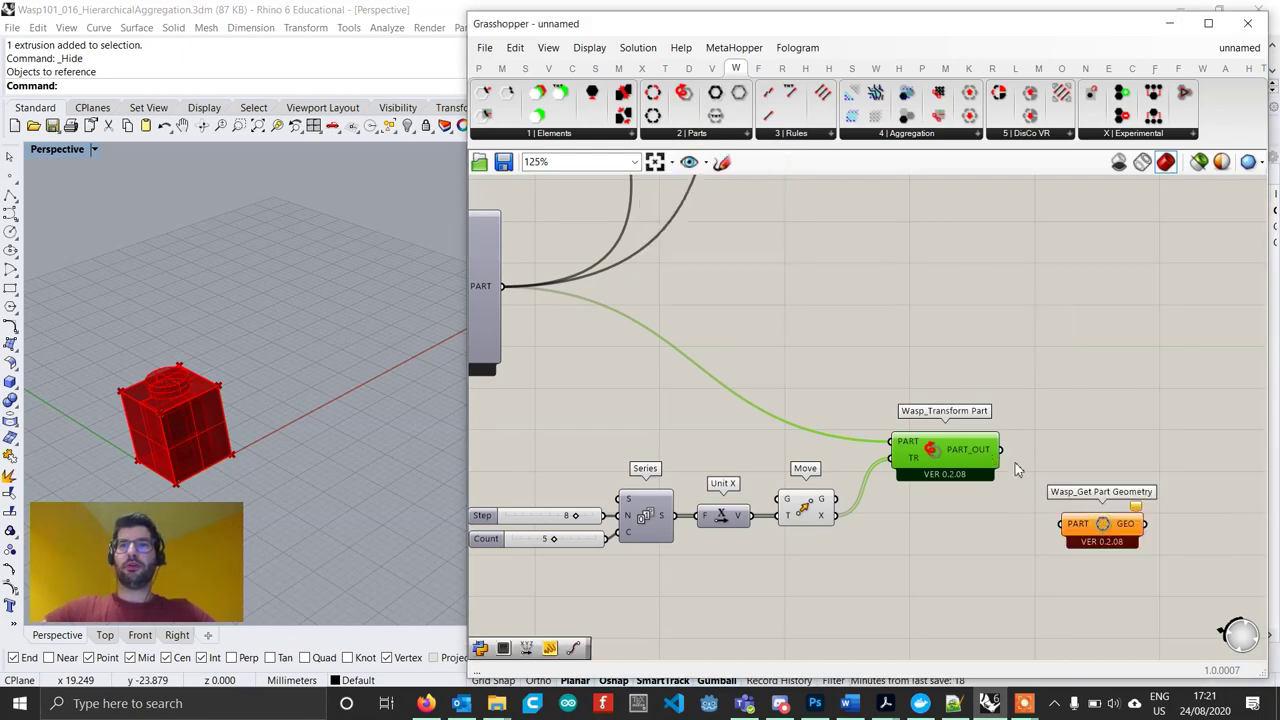
pyautogui.moveTo(1038, 493); pyautogui.dragTo(1074, 525)
pyautogui.moveTo(192, 374); pyautogui.dragTo(221, 380, button='right')
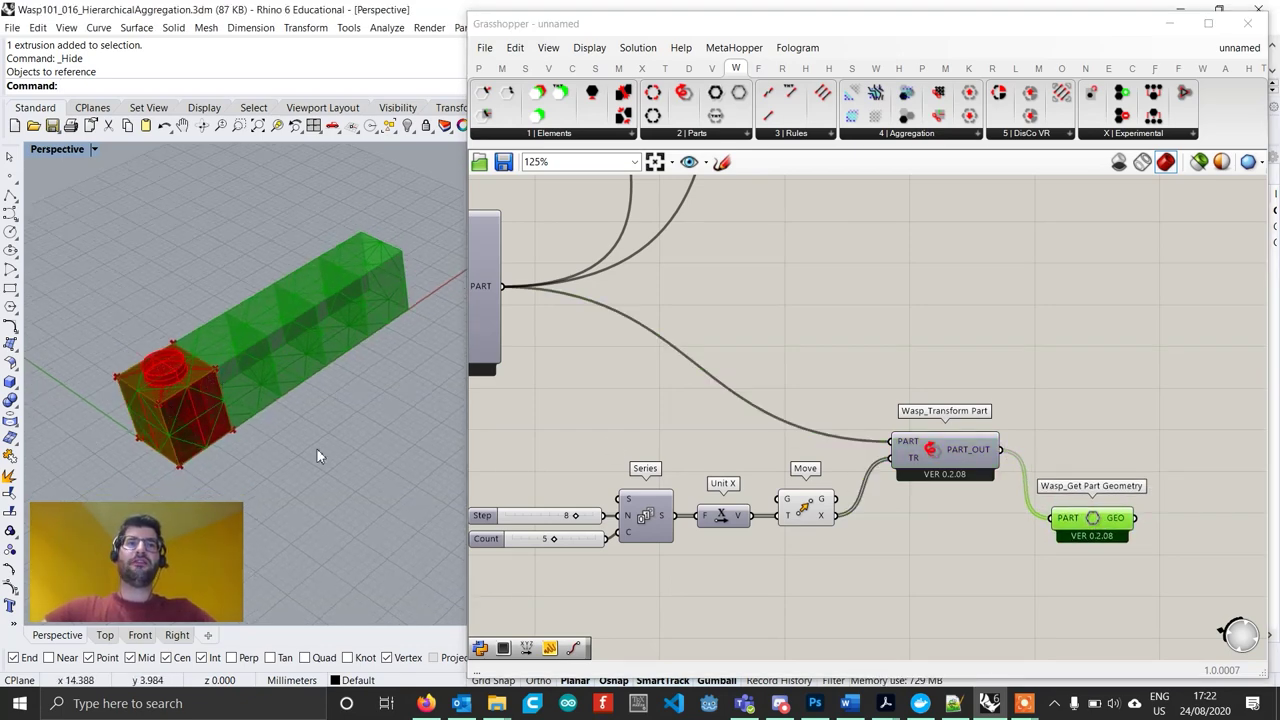
# Set the Count slider feeding the Series component to 4 and view the copied parts in the model.
pyautogui.scroll(1, 575, 542)
pyautogui.moveTo(549, 541)
pyautogui.mouseDown()
pyautogui.moveTo(583, 543)
pyautogui.moveTo(529, 541)
pyautogui.moveTo(571, 545)
pyautogui.moveTo(540, 542)
pyautogui.mouseUp()
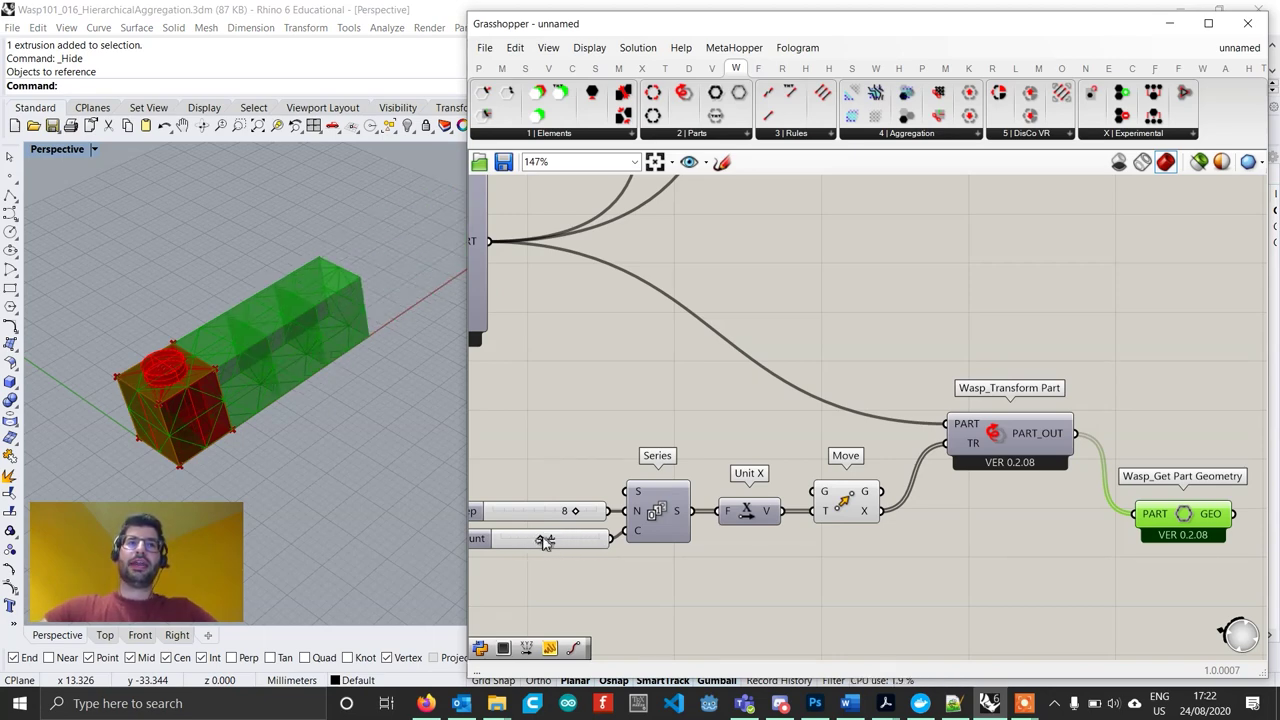
pyautogui.moveTo(590, 495); pyautogui.dragTo(661, 433, button='right')
pyautogui.moveTo(298, 376); pyautogui.dragTo(312, 356, button='right')
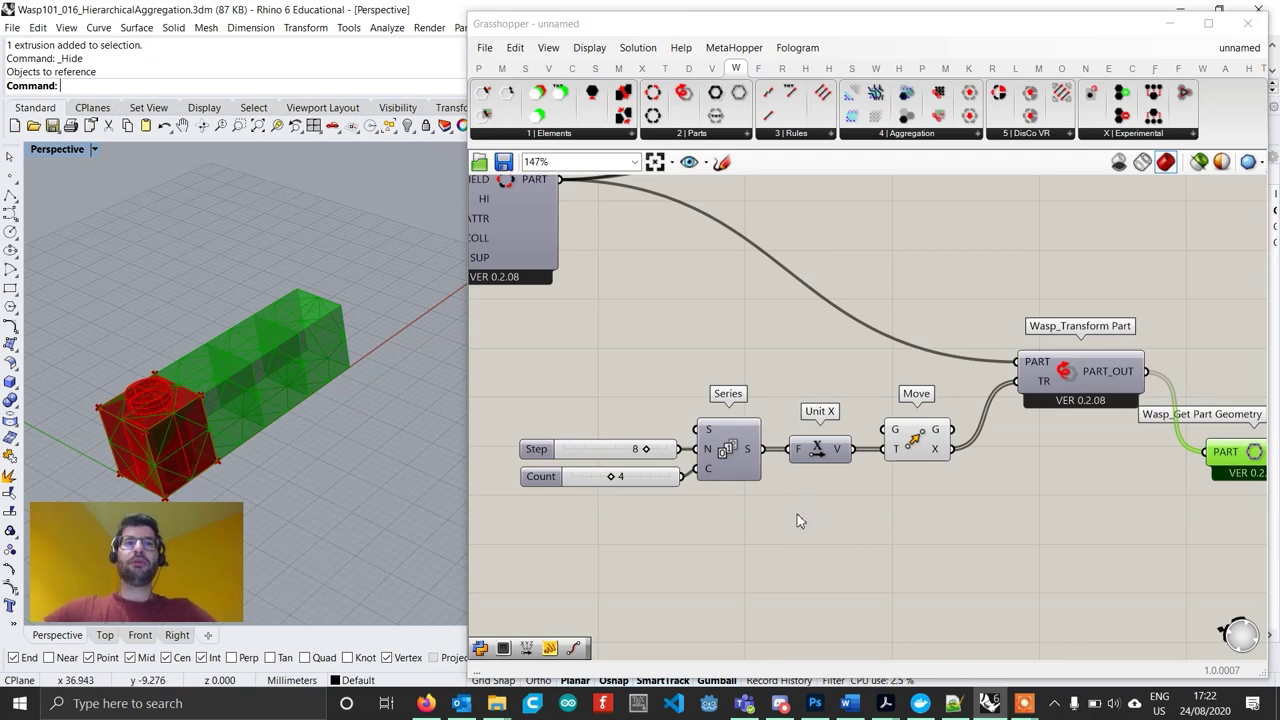
# Delete the Step and Count sliders together with the Series and Unit X components.
pyautogui.moveTo(797, 520); pyautogui.dragTo(806, 456, button='right')
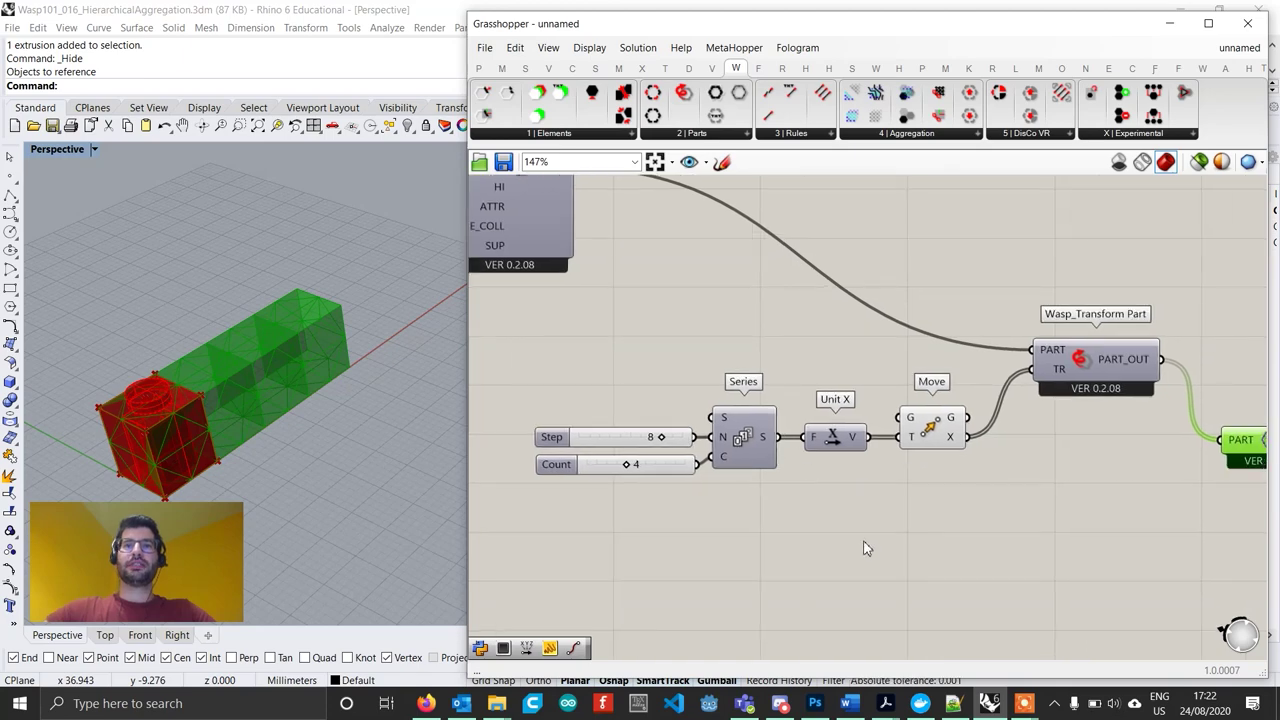
pyautogui.moveTo(856, 540); pyautogui.dragTo(598, 398)
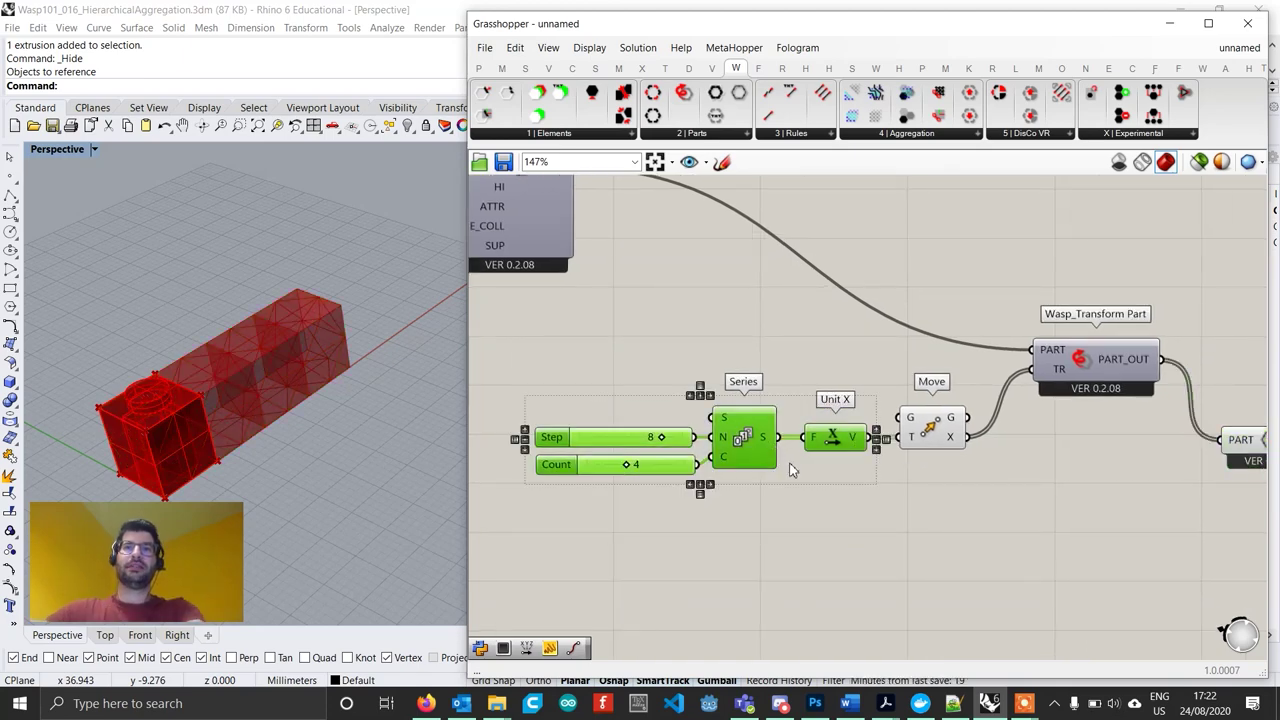
pyautogui.press('Delete')
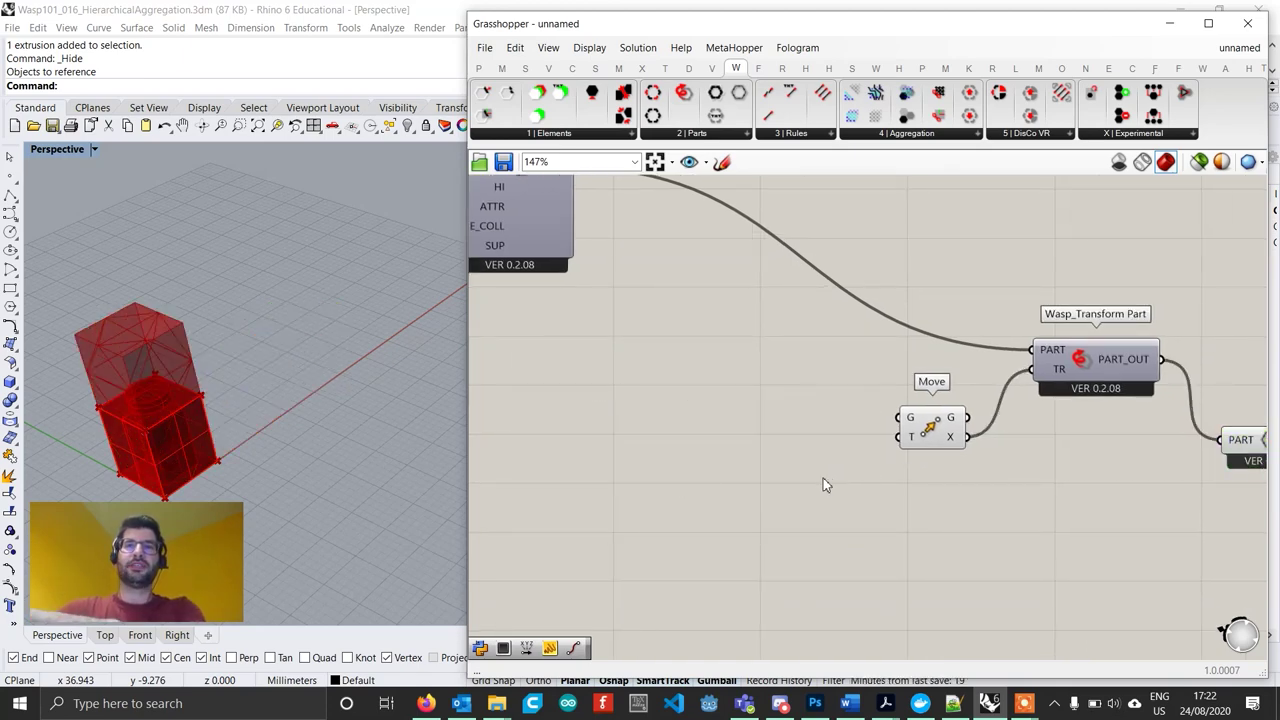
# Add a panel in the free space before Move, turn off its Multiline Data option, and shrink it to a narrow size.
pyautogui.moveTo(703, 478); pyautogui.dragTo(747, 477, button='right')
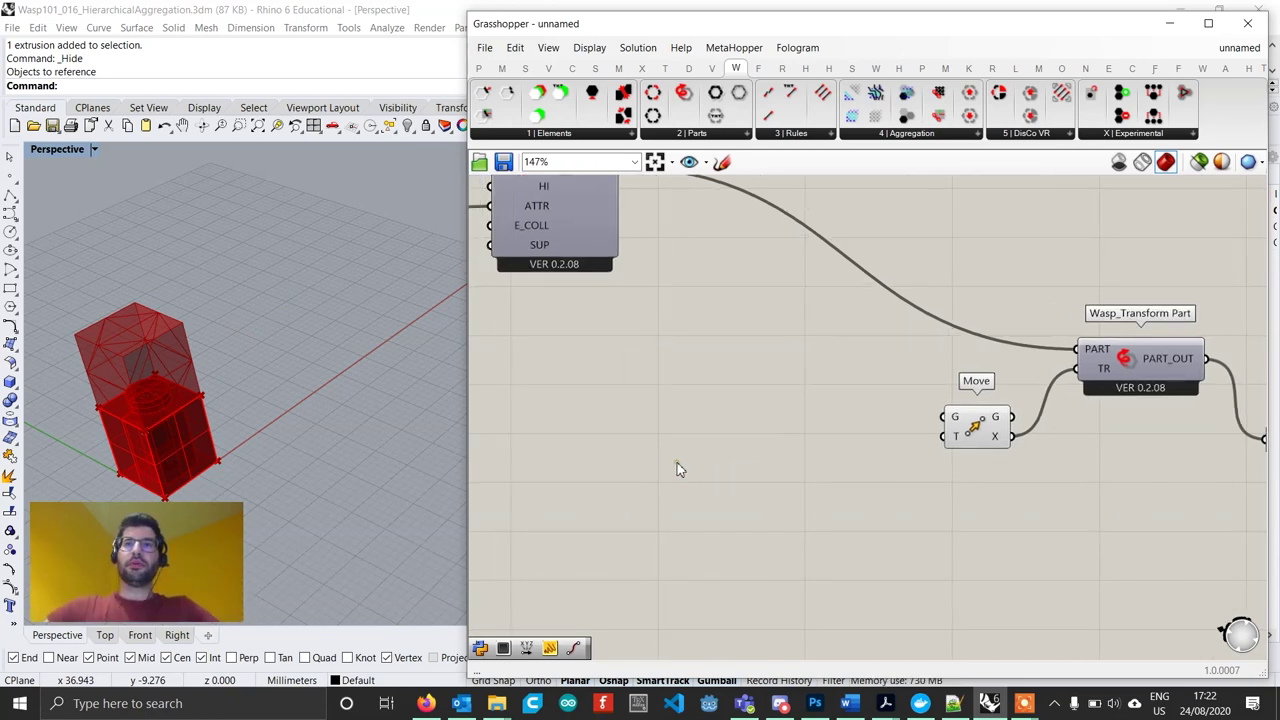
pyautogui.doubleClick(677, 466)
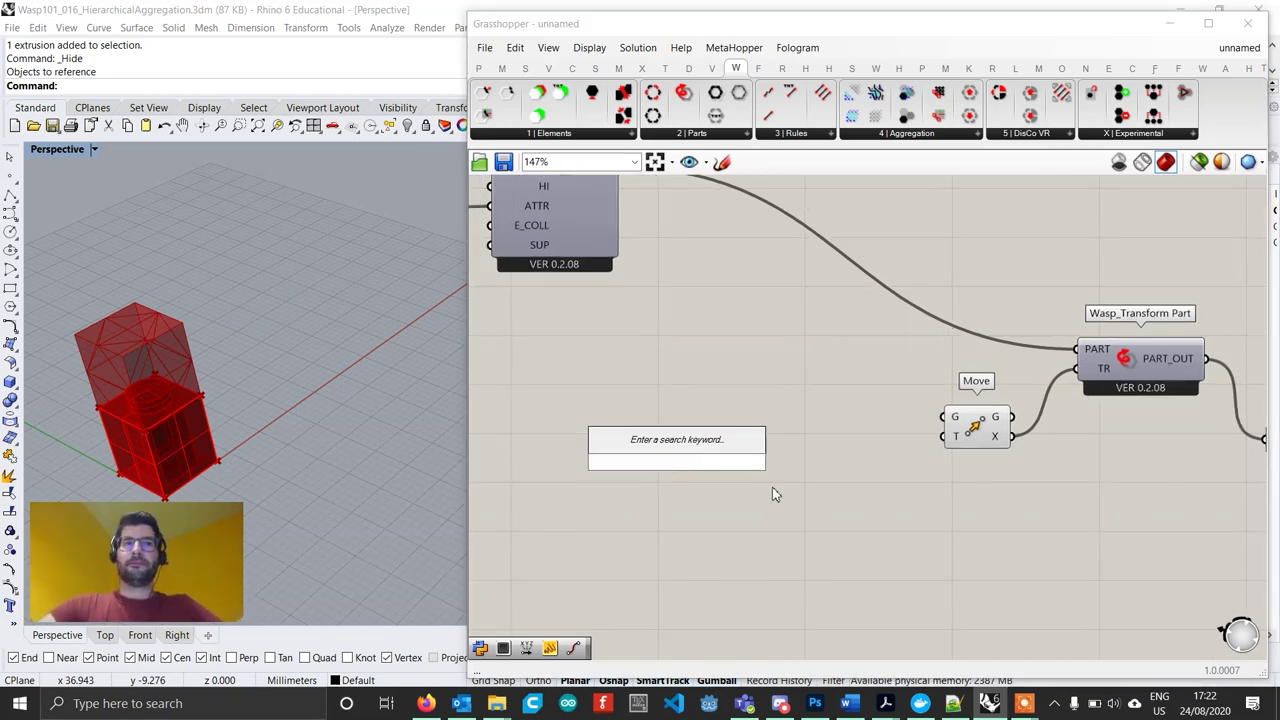
pyautogui.write('panel')
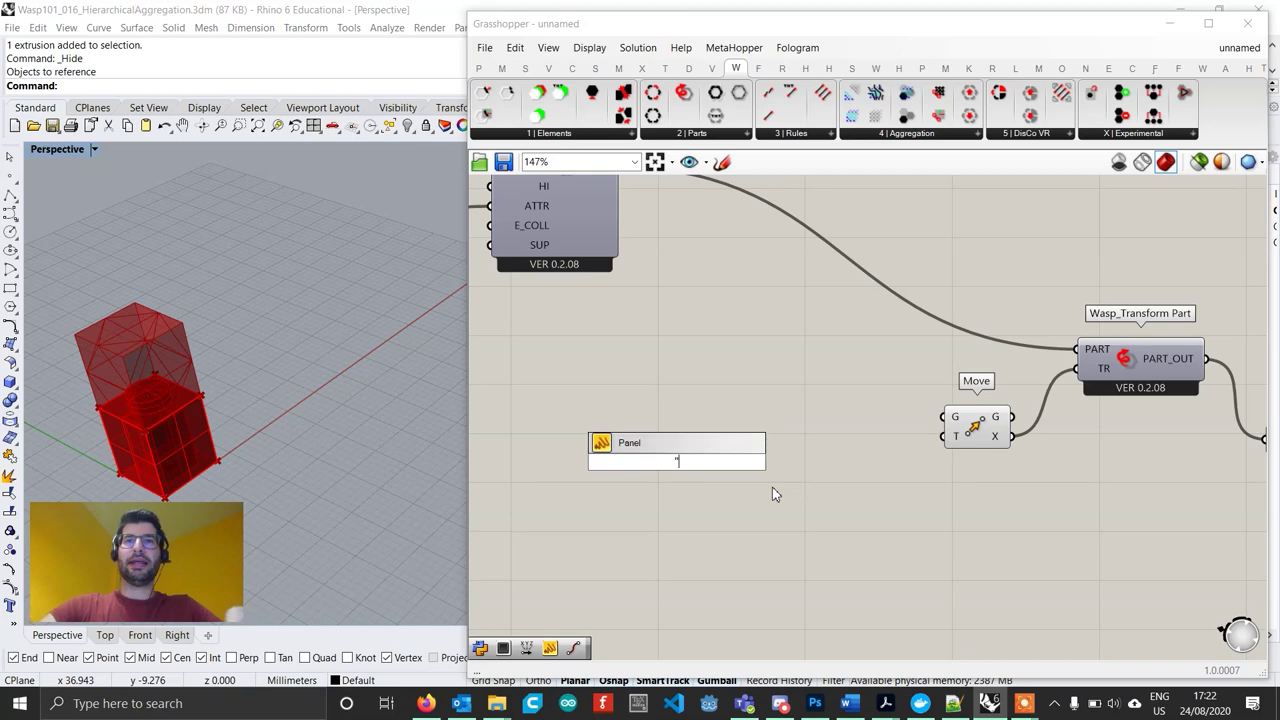
pyautogui.press('Return')
pyautogui.scroll(1, 689, 493)
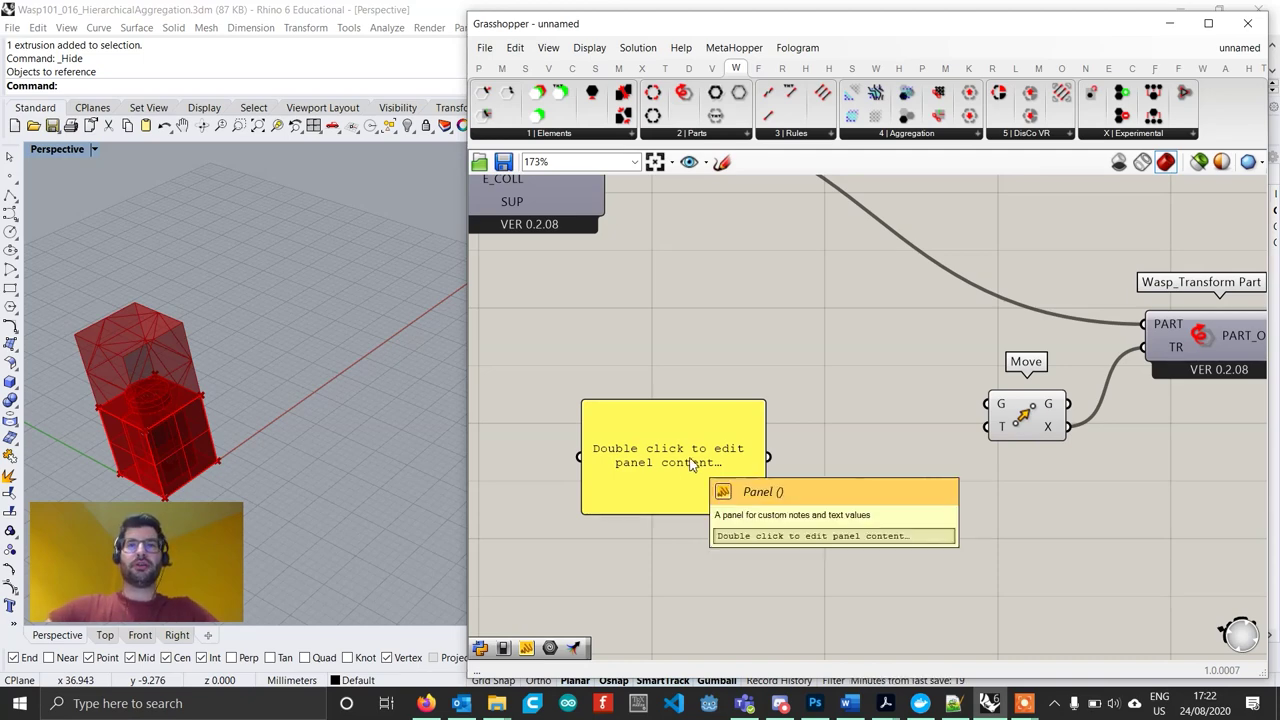
pyautogui.rightClick(688, 460)
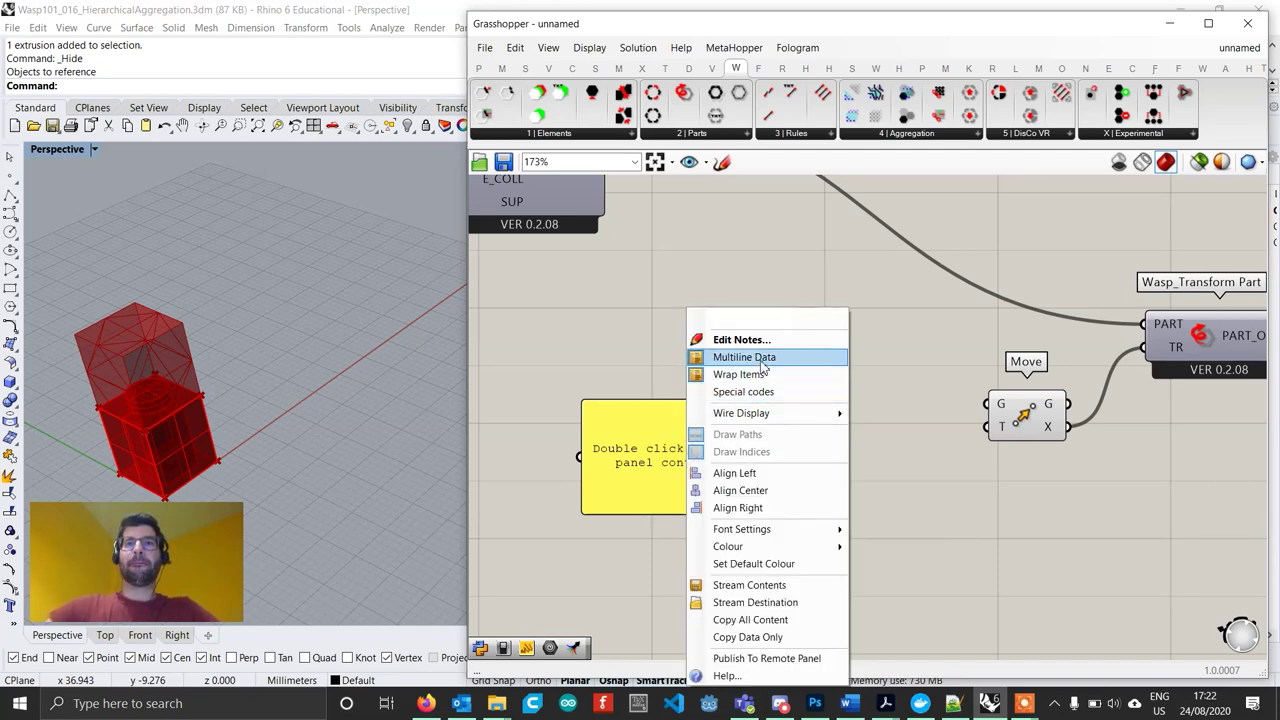
pyautogui.click(740, 362)
pyautogui.moveTo(764, 434); pyautogui.dragTo(677, 436)
pyautogui.moveTo(640, 513); pyautogui.dragTo(643, 473)
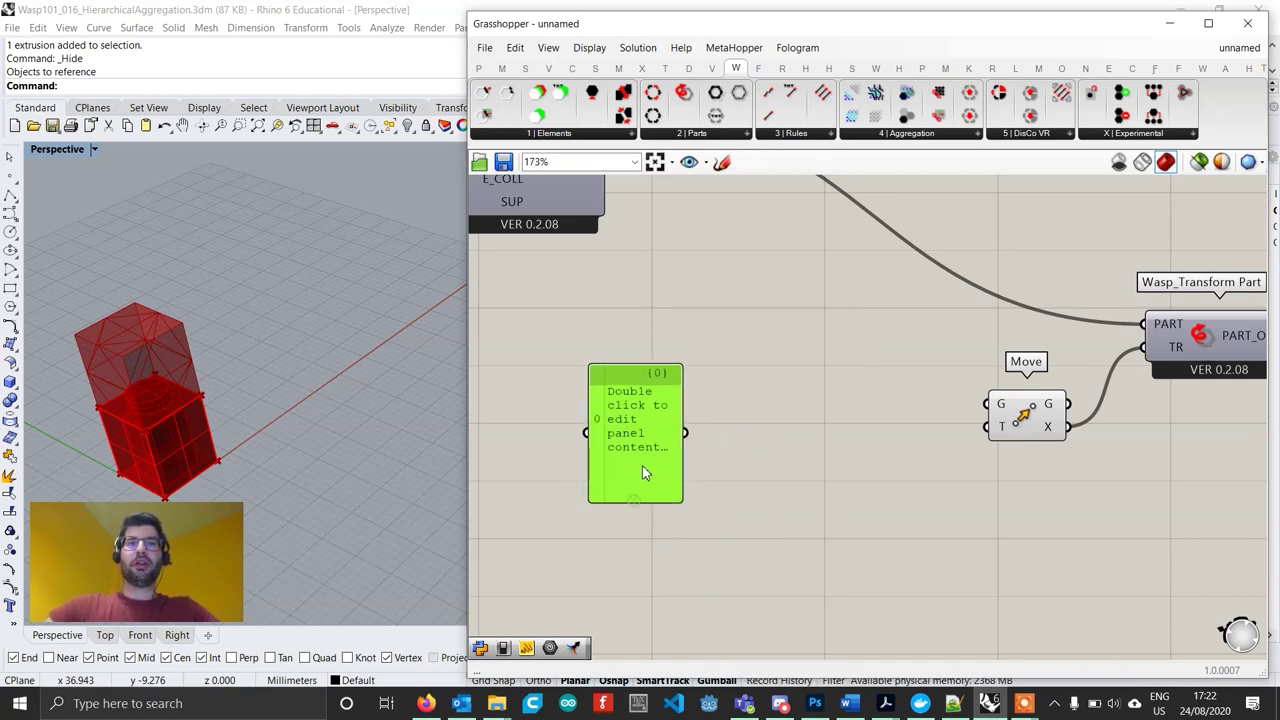
# Duplicate the narrow panel and place the copy directly below the original.
pyautogui.moveTo(631, 453); pyautogui.dragTo(610, 423, button='right')
pyautogui.moveTo(615, 407); pyautogui.dragTo(586, 557)
pyautogui.moveTo(586, 557); pyautogui.dragTo(710, 535, button='right')
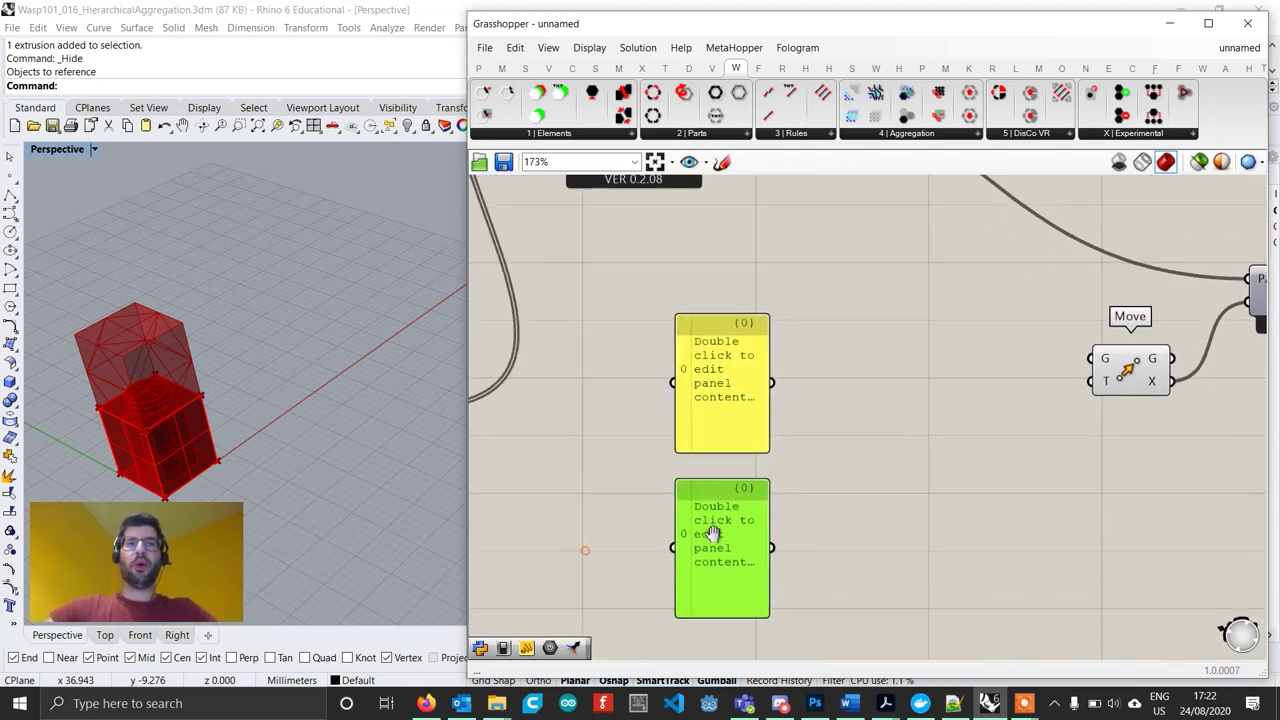
# Fill the upper panel with the values 0, 1, 2, 3 and 3 on separate lines.
pyautogui.click(710, 427)
pyautogui.doubleClick(710, 427)
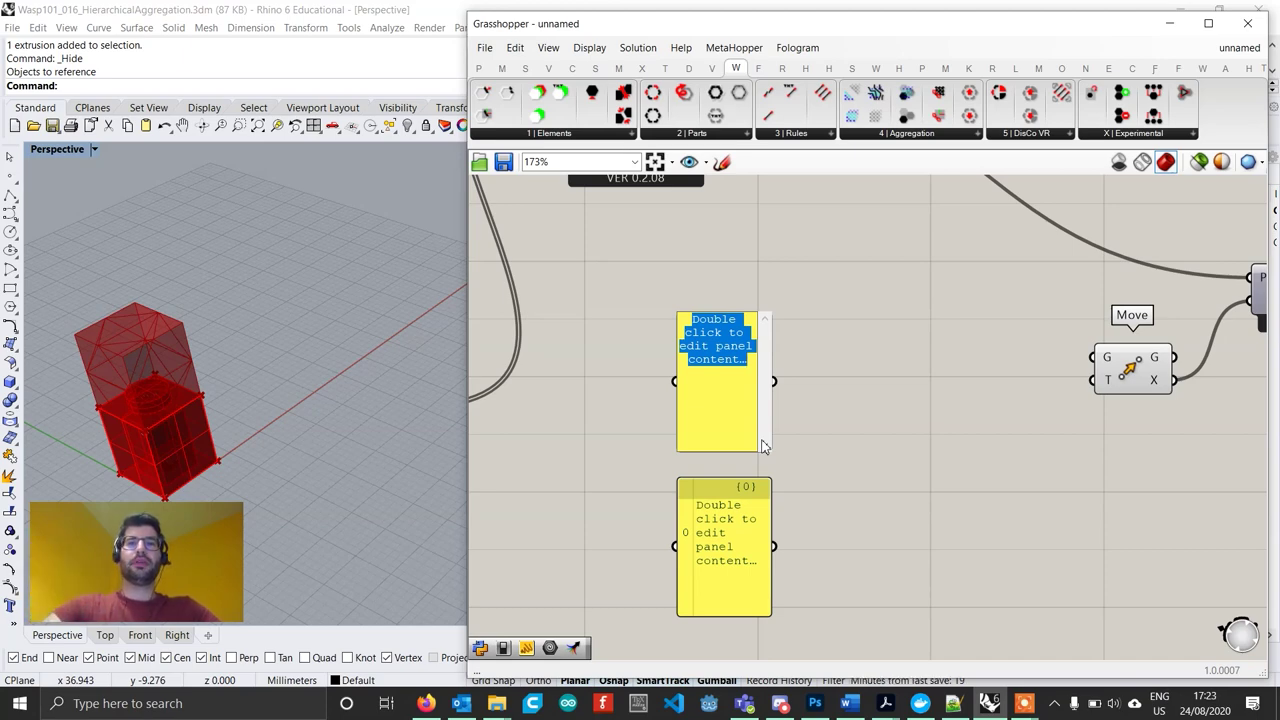
pyautogui.write('0')
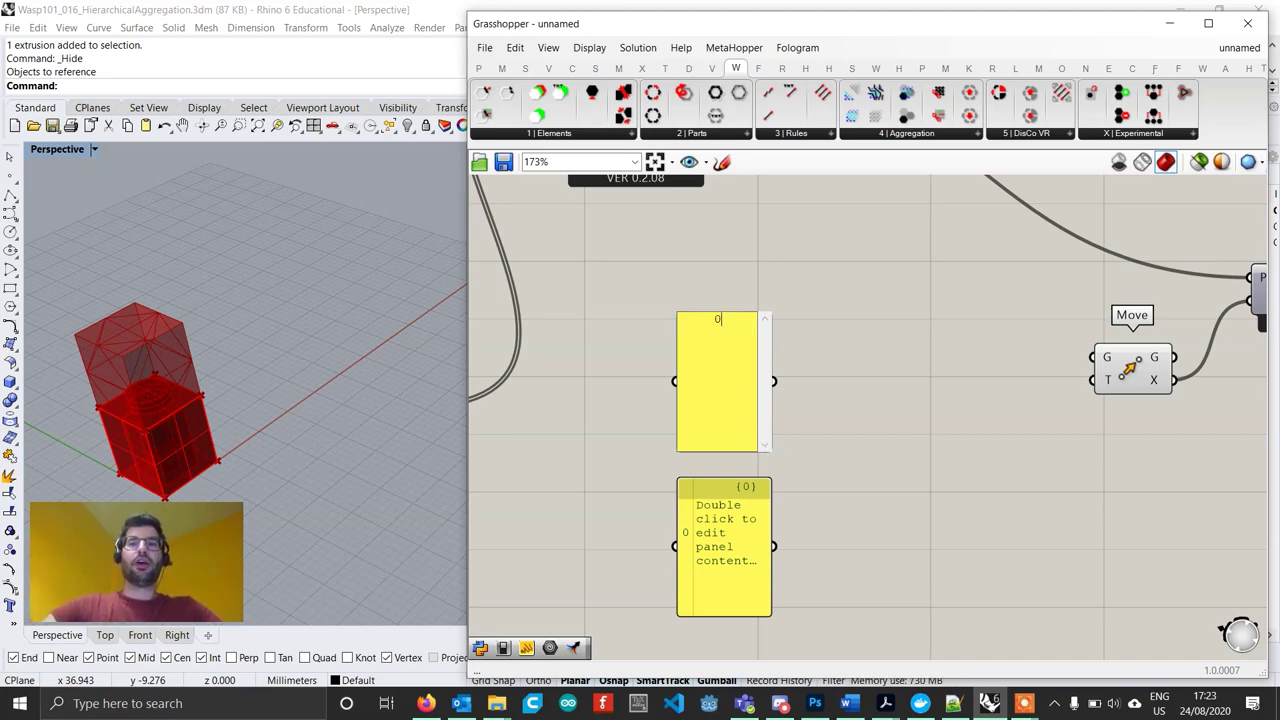
pyautogui.press('Return')
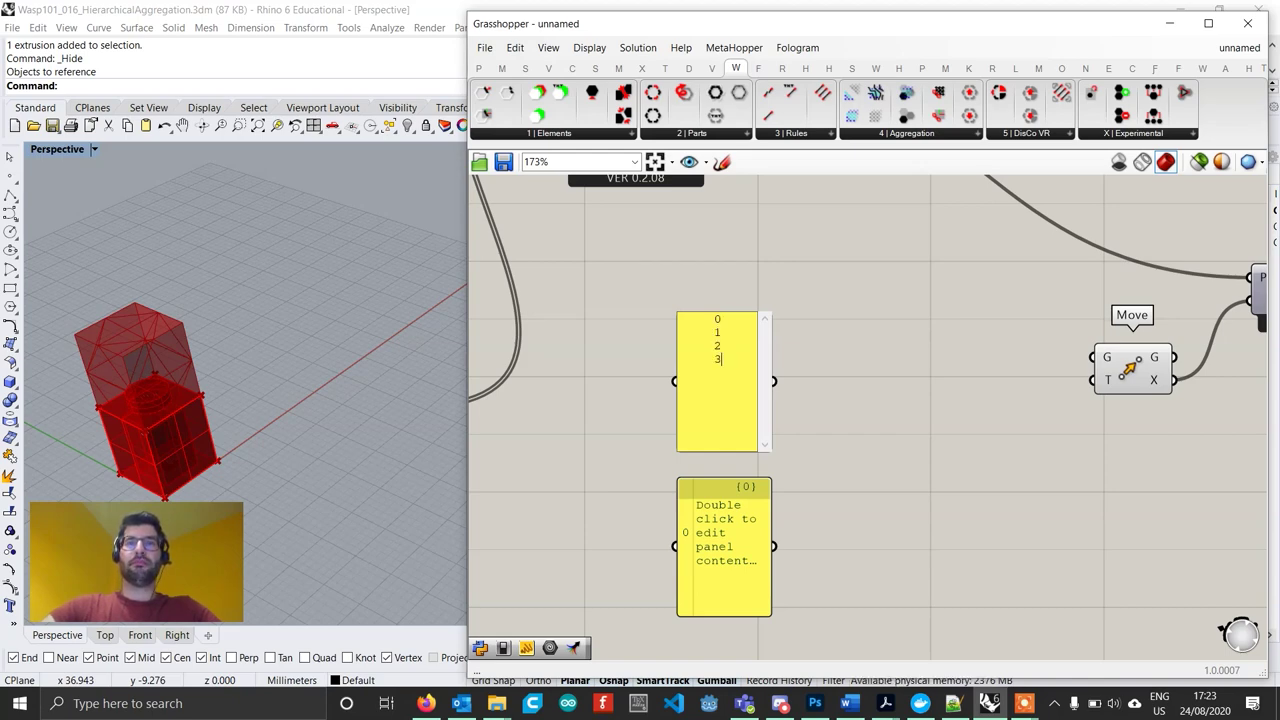
pyautogui.write('1 2 3')
pyautogui.press('Return')
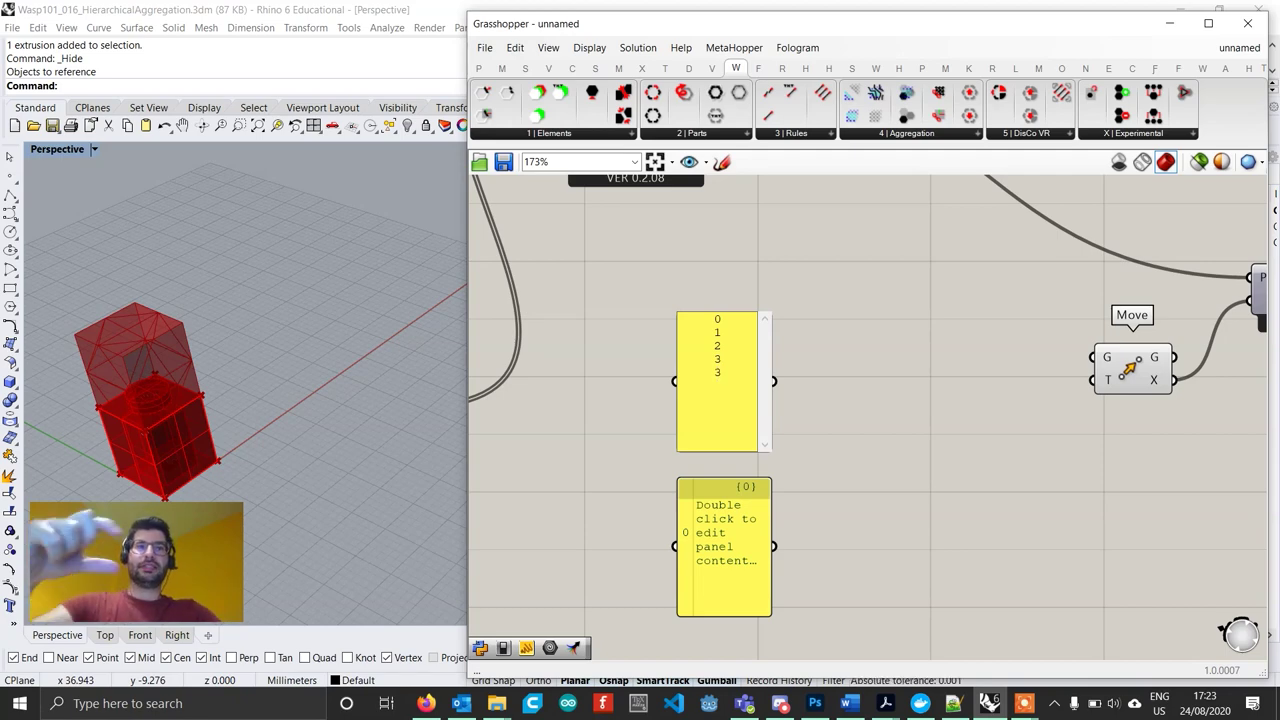
pyautogui.click(940, 440)
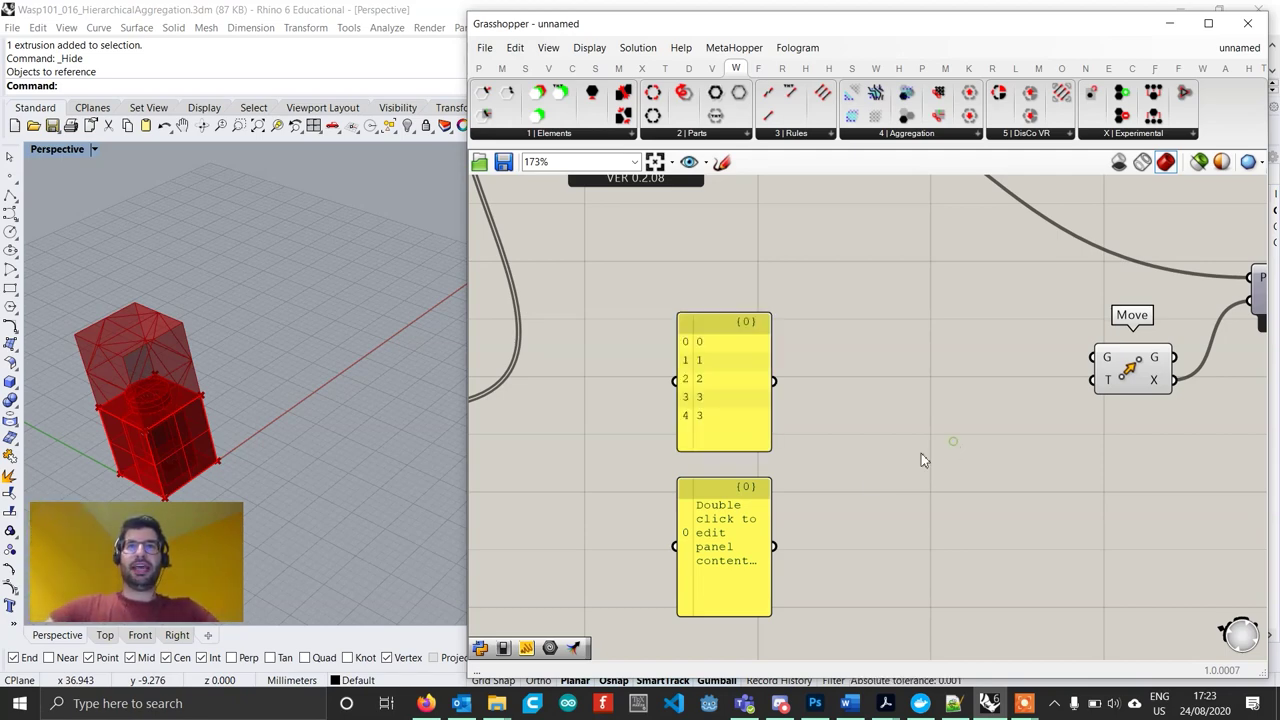
# Fill the lower panel with the values 0, 0, 0, 0 and 1 on separate lines.
pyautogui.doubleClick(698, 564)
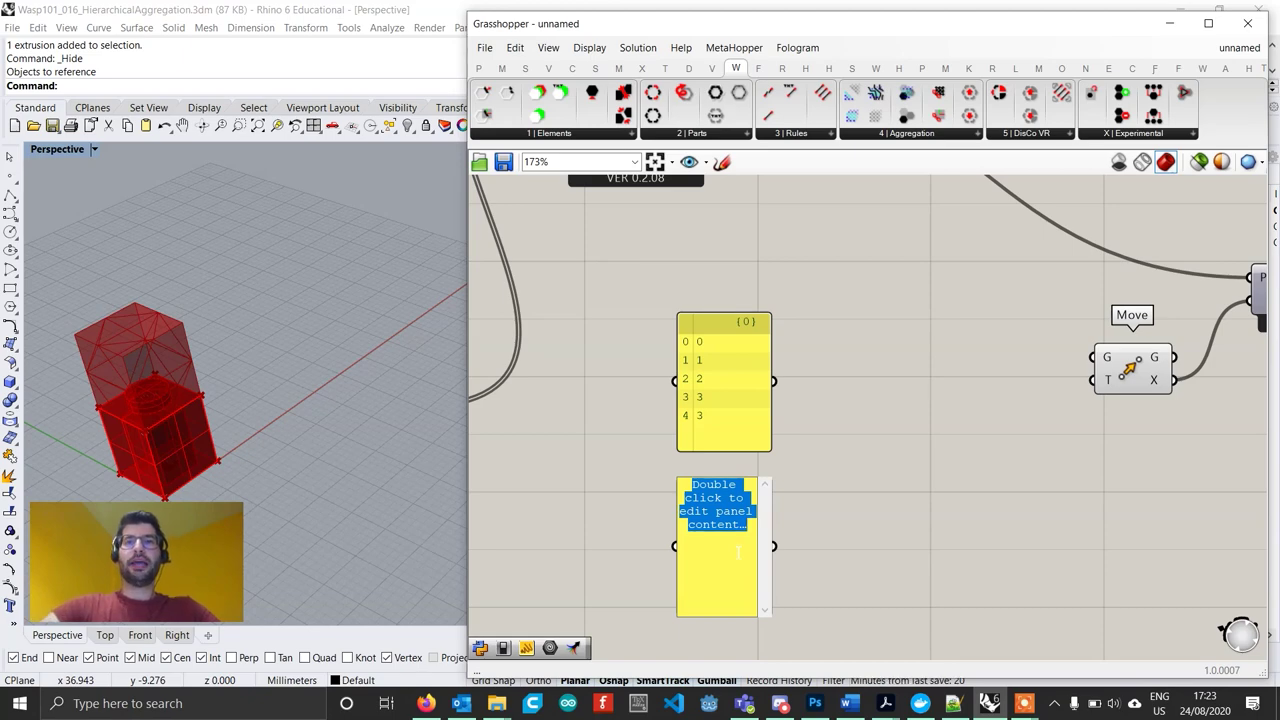
pyautogui.write('0')
pyautogui.press('Return')
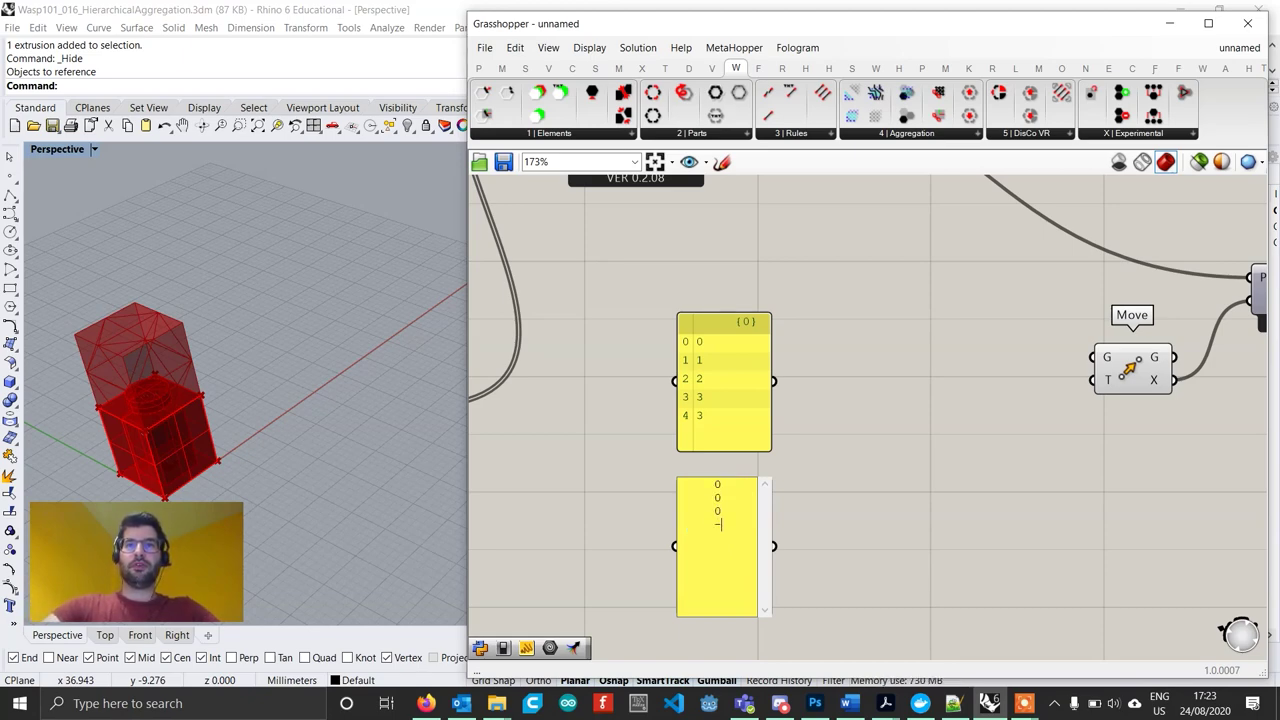
pyautogui.write('0')
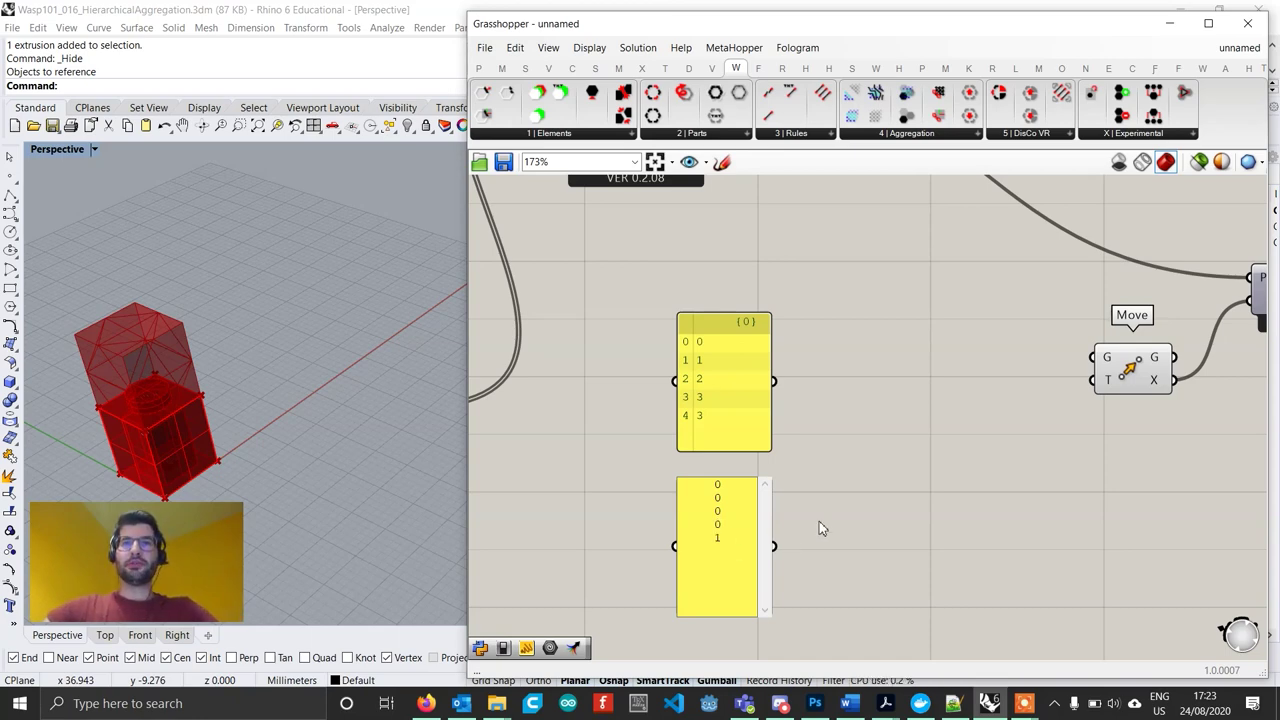
pyautogui.click(845, 508)
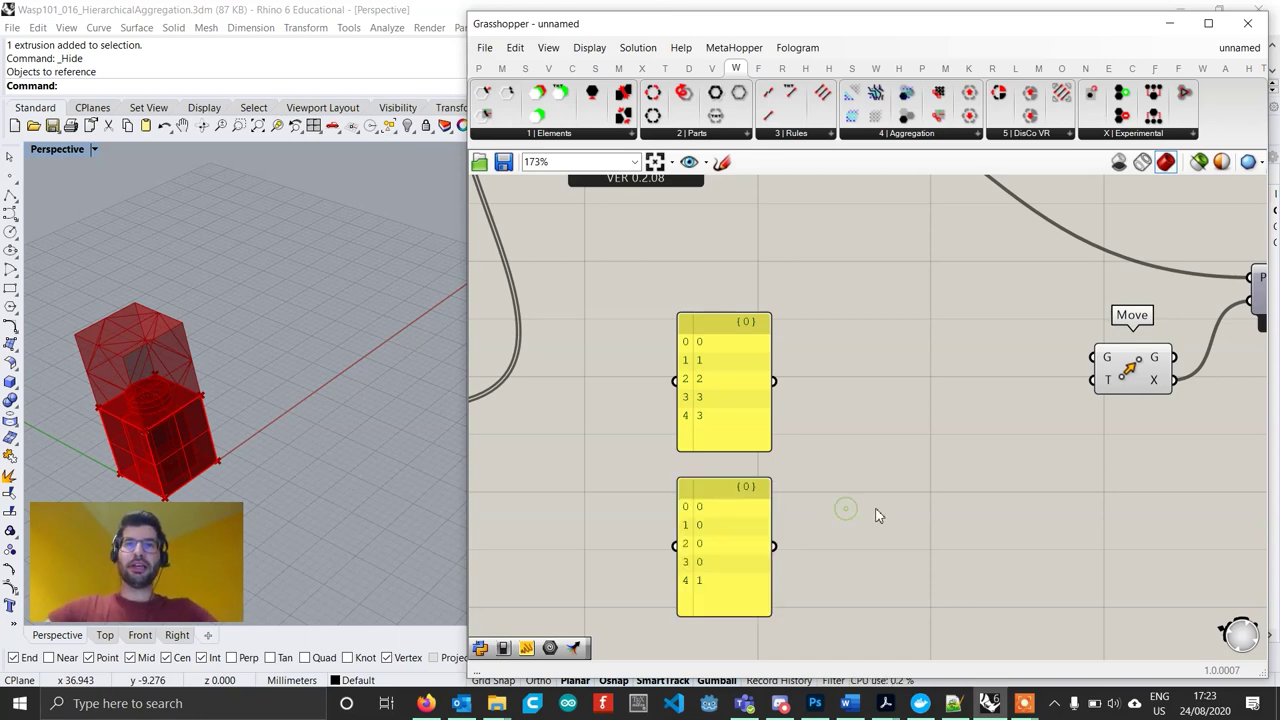
# Add a Unit X component beside the upper panel and connect the panel to its F input.
pyautogui.doubleClick(833, 400)
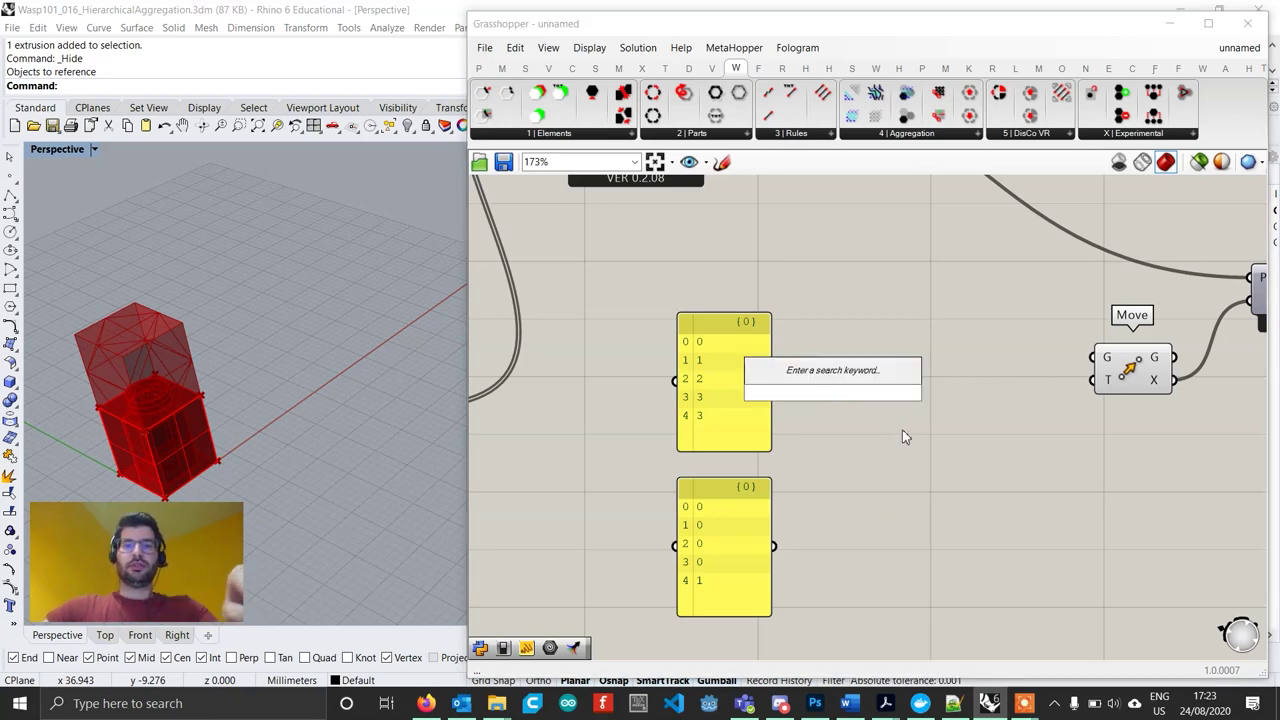
pyautogui.write('x')
pyautogui.click(801, 333)
pyautogui.moveTo(774, 383); pyautogui.dragTo(840, 386)
# Add a Unit Y component beside the lower panel, connect the panel to its F input, and align the two.
pyautogui.doubleClick(836, 565)
pyautogui.write('y')
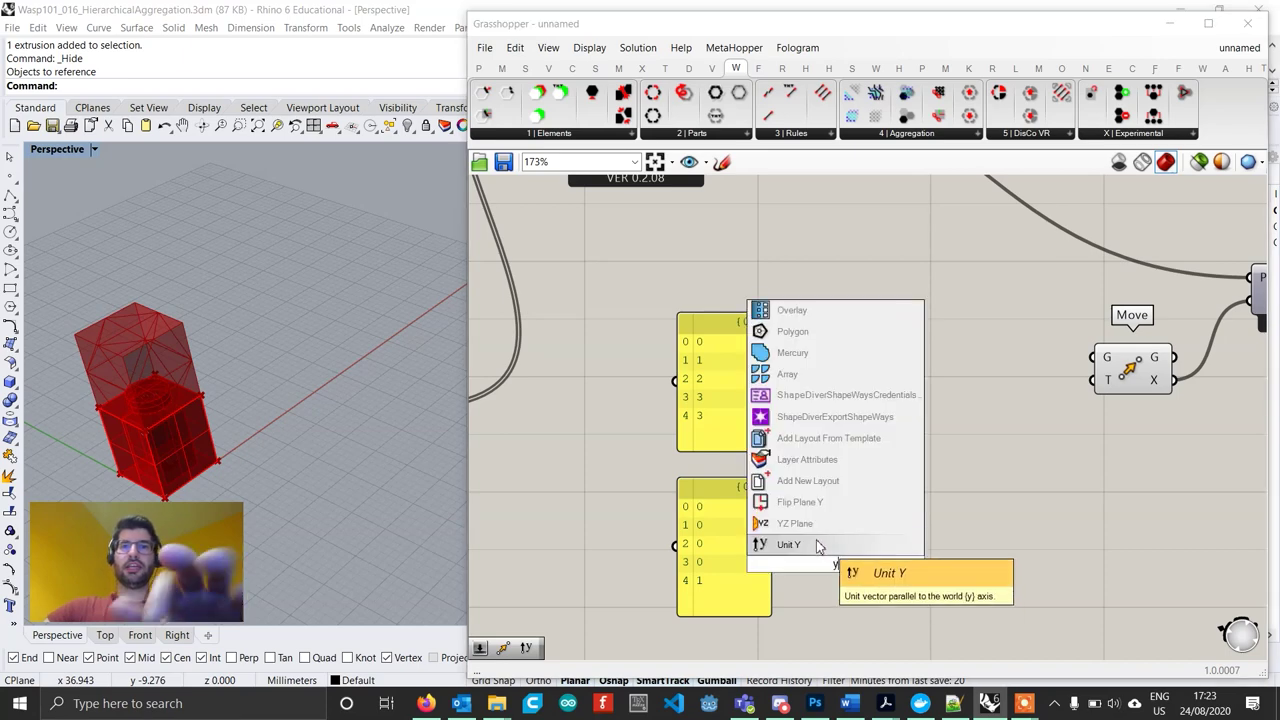
pyautogui.click(805, 551)
pyautogui.moveTo(797, 564); pyautogui.dragTo(828, 546)
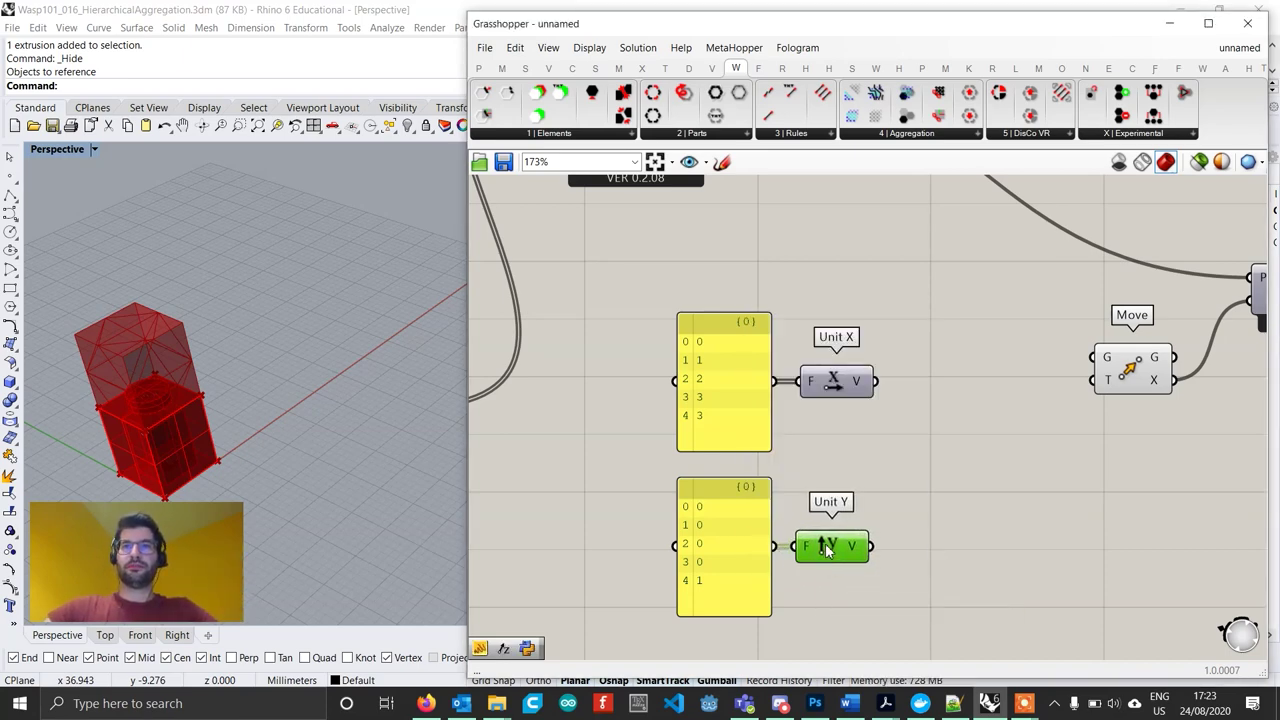
# Add an Addition component beside the unit vectors, connecting Unit X to its A input and Unit Y to its B input.
pyautogui.scroll(-1, 832, 545)
pyautogui.moveTo(888, 514); pyautogui.dragTo(817, 508, button='right')
pyautogui.click(838, 476)
pyautogui.doubleClick(840, 481)
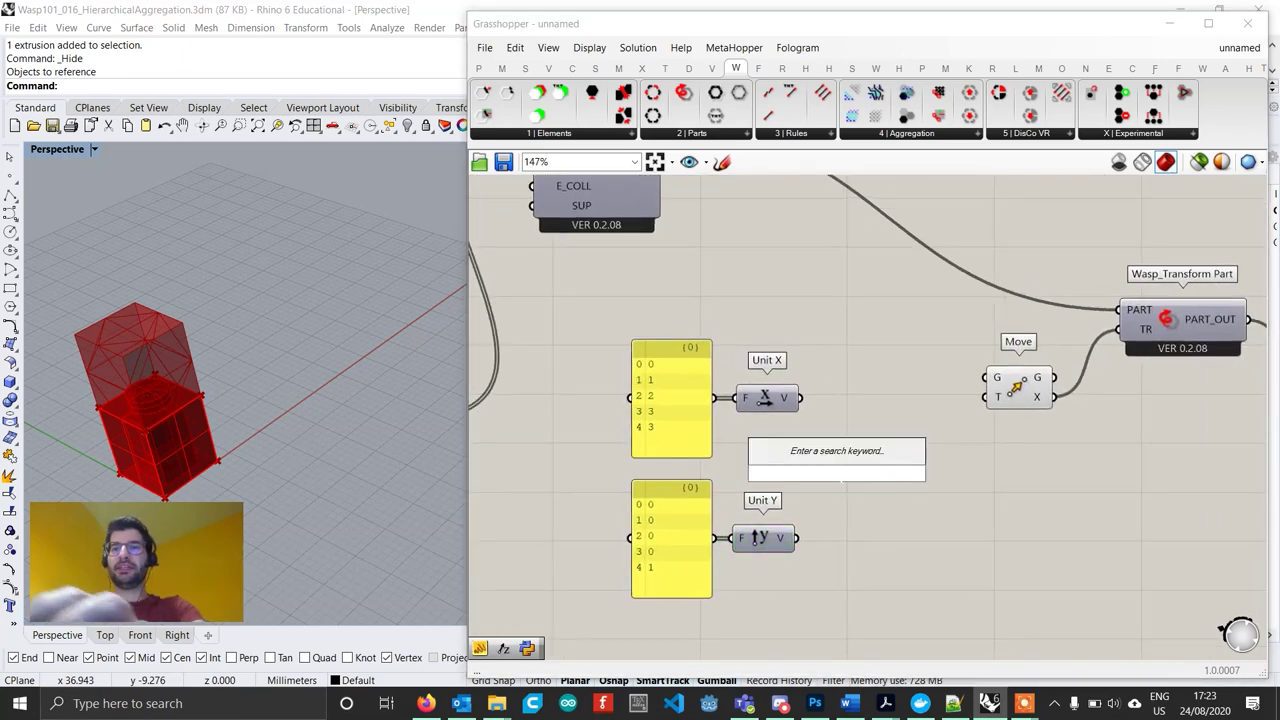
pyautogui.write('addition')
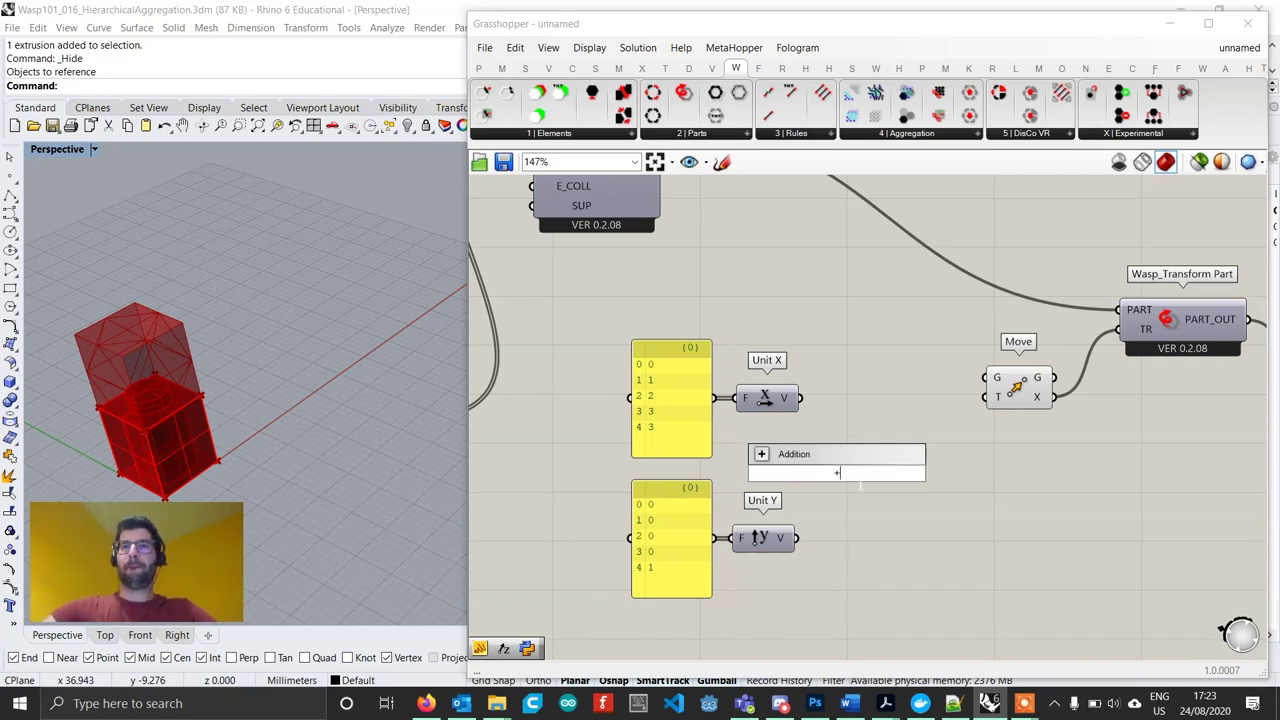
pyautogui.press('Return')
pyautogui.moveTo(800, 398); pyautogui.dragTo(806, 464)
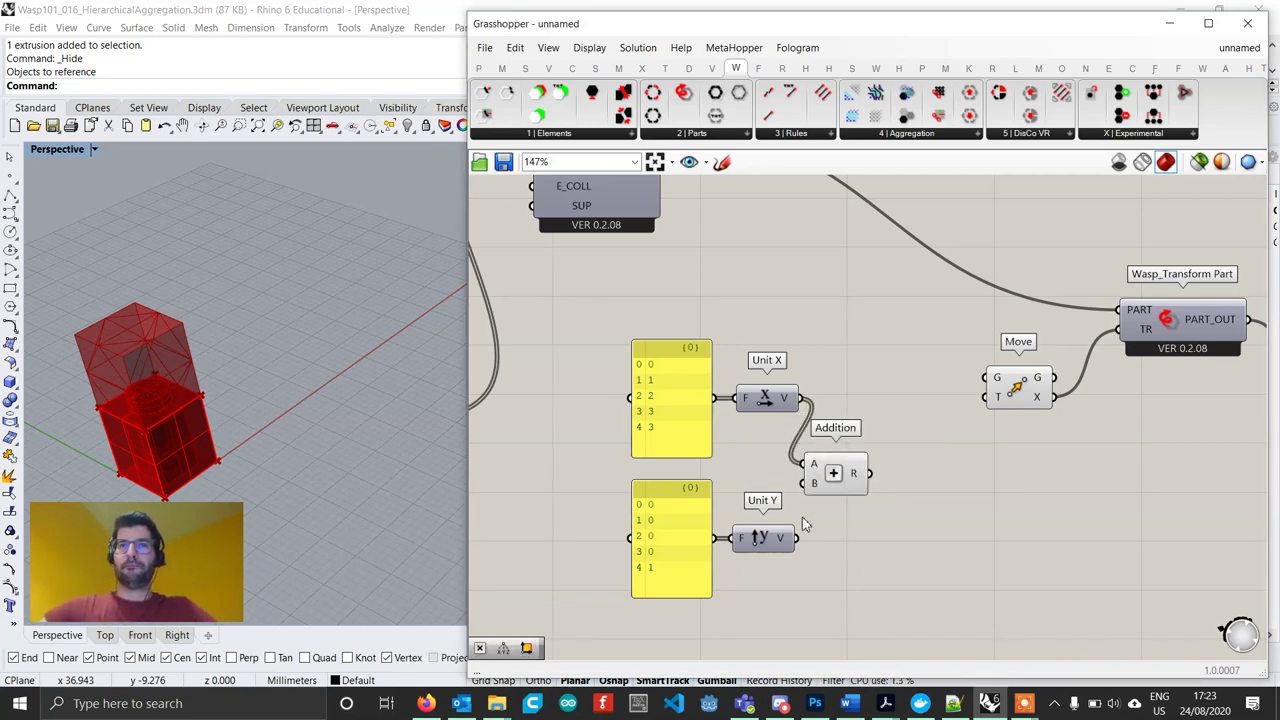
pyautogui.moveTo(797, 538); pyautogui.dragTo(862, 473)
# Add a Multiplication component beside the Addition component and connect the Addition result to its A input.
pyautogui.doubleClick(945, 489)
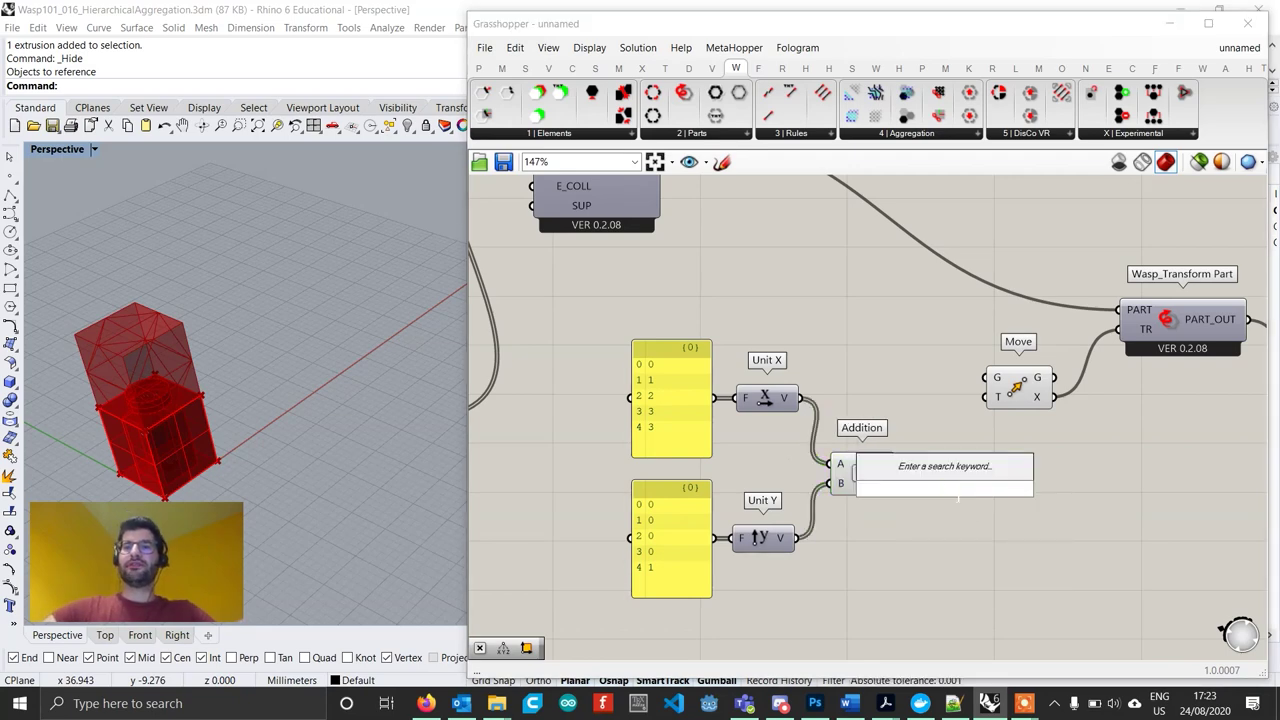
pyautogui.write('*')
pyautogui.press('Return')
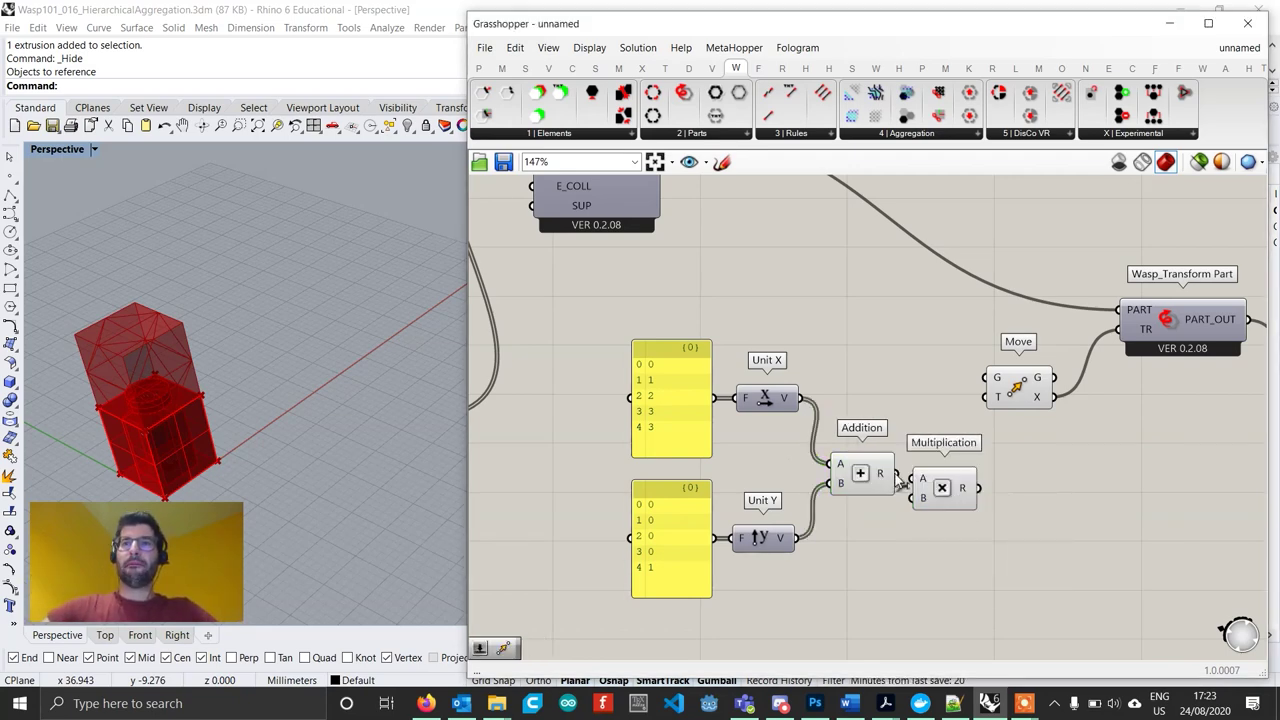
pyautogui.moveTo(896, 474); pyautogui.dragTo(914, 482)
pyautogui.moveTo(944, 505); pyautogui.dragTo(960, 521)
# Add a number slider set to 8 for the Multiplication's B input and connect the product to the Move component's T input.
pyautogui.doubleClick(857, 556)
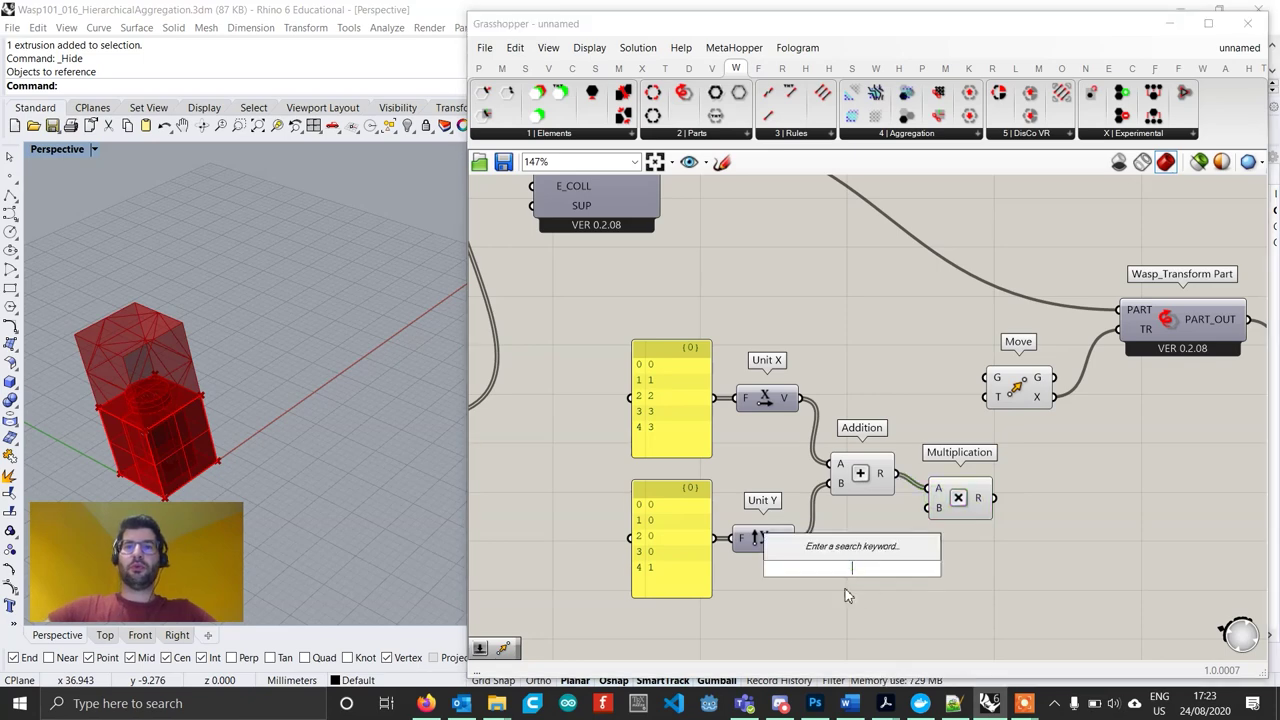
pyautogui.write('8')
pyautogui.press('Return')
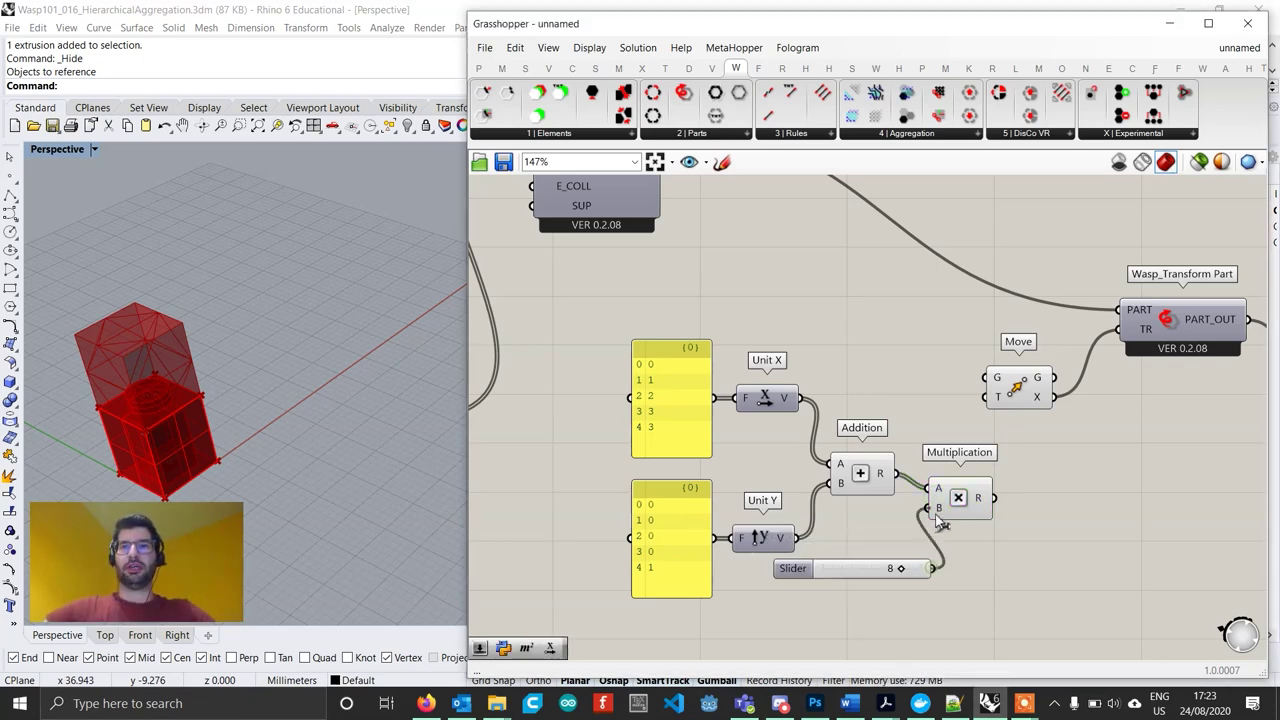
pyautogui.moveTo(936, 516); pyautogui.dragTo(934, 513)
pyautogui.moveTo(855, 577); pyautogui.dragTo(820, 577)
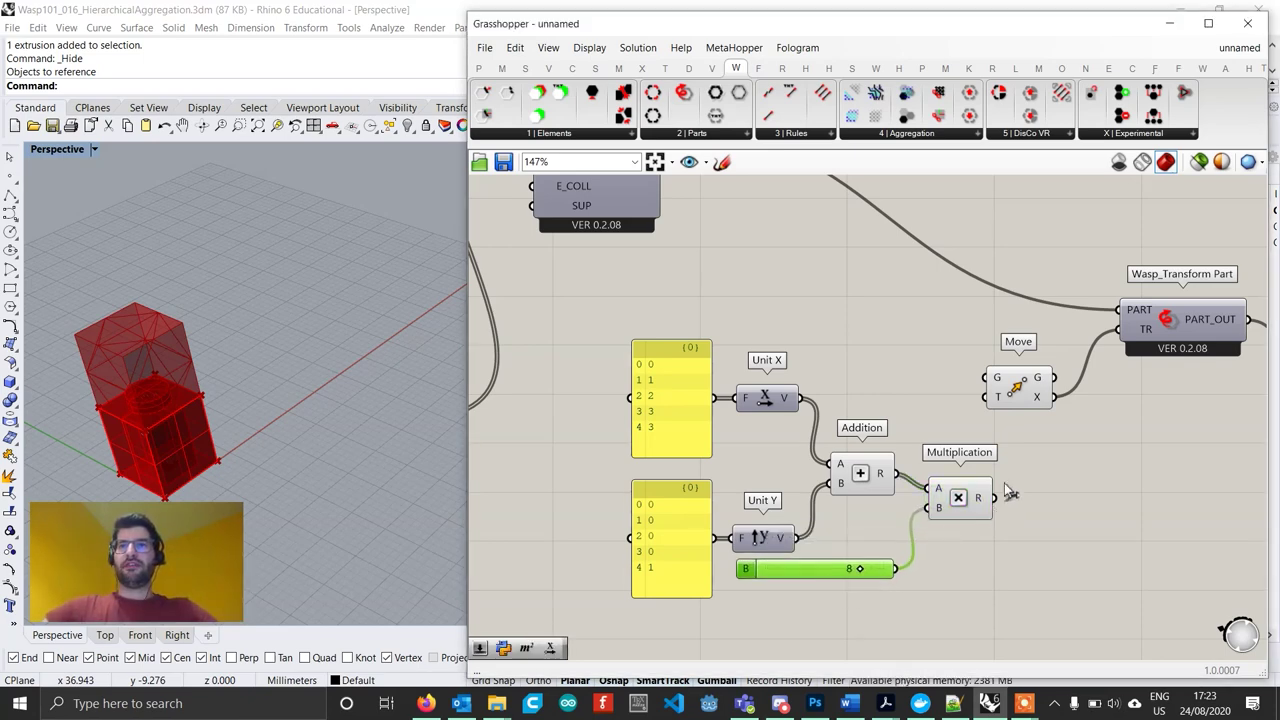
pyautogui.moveTo(1010, 492); pyautogui.dragTo(986, 397)
pyautogui.moveTo(273, 400); pyautogui.dragTo(243, 414, button='right')
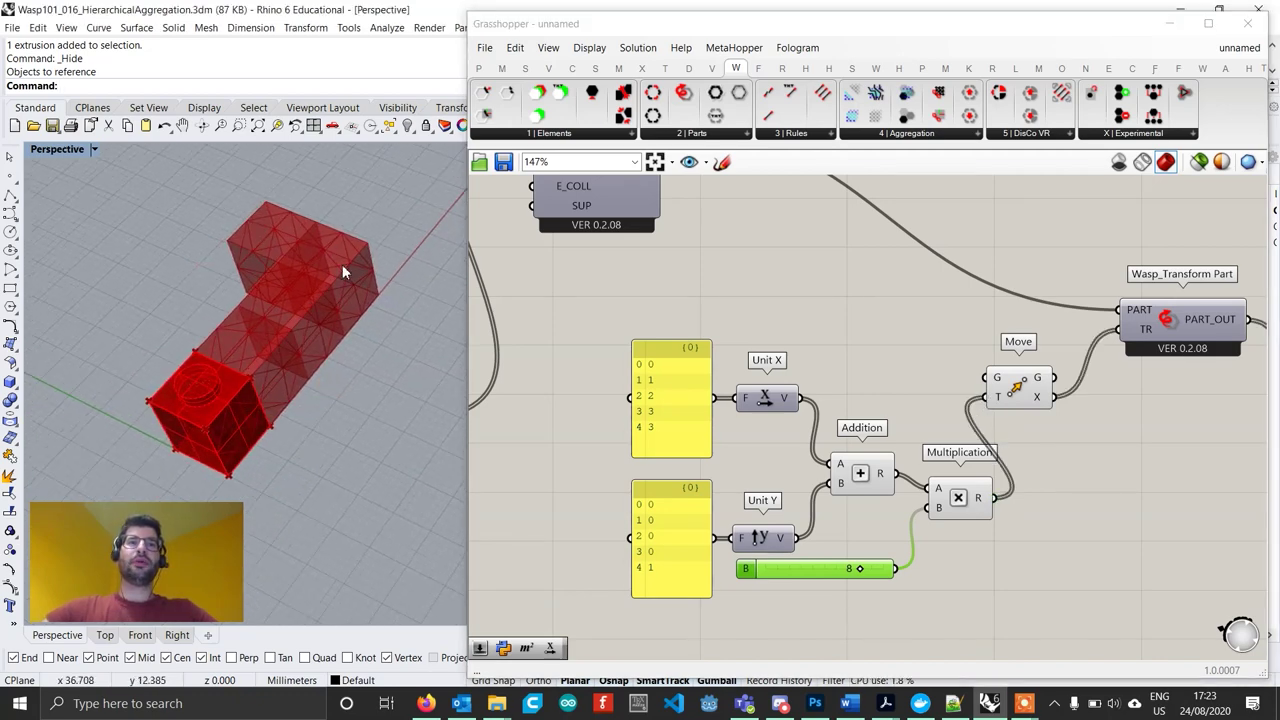
# Set the last value of the upper X panel to 4 and the last value of the lower Y panel to 0.
pyautogui.moveTo(678, 585); pyautogui.dragTo(745, 553, button='right')
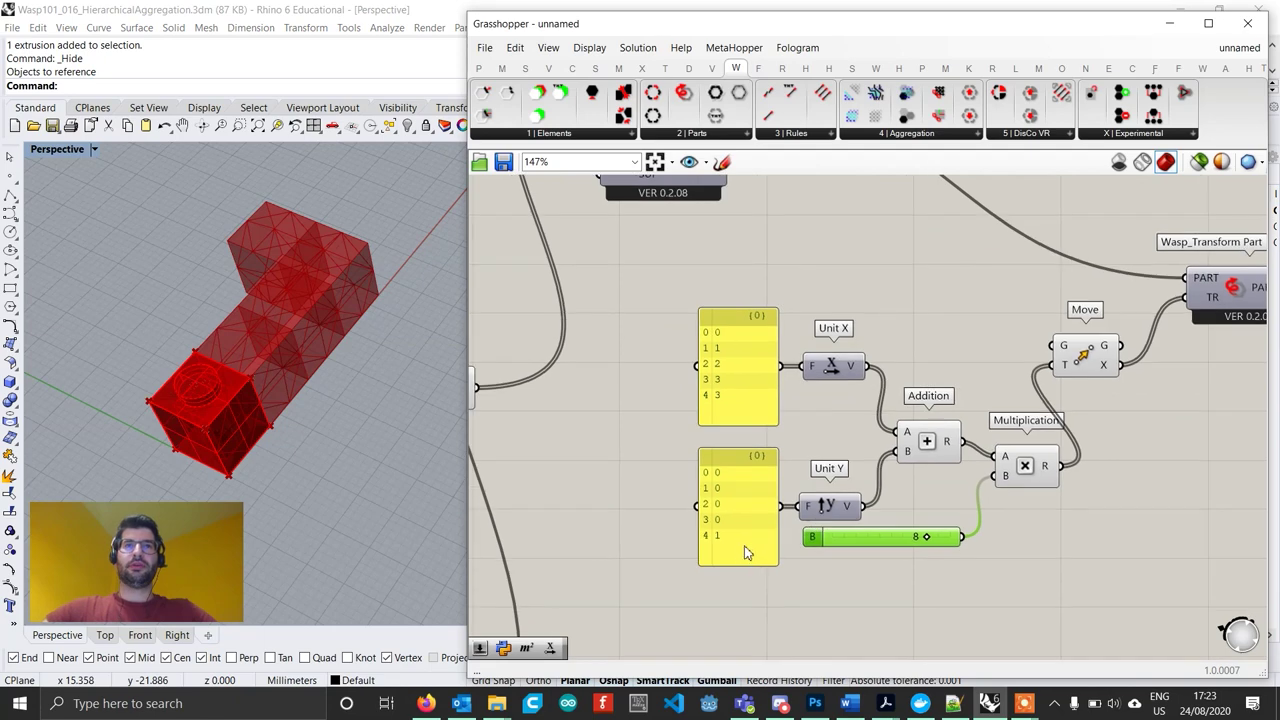
pyautogui.doubleClick(738, 395)
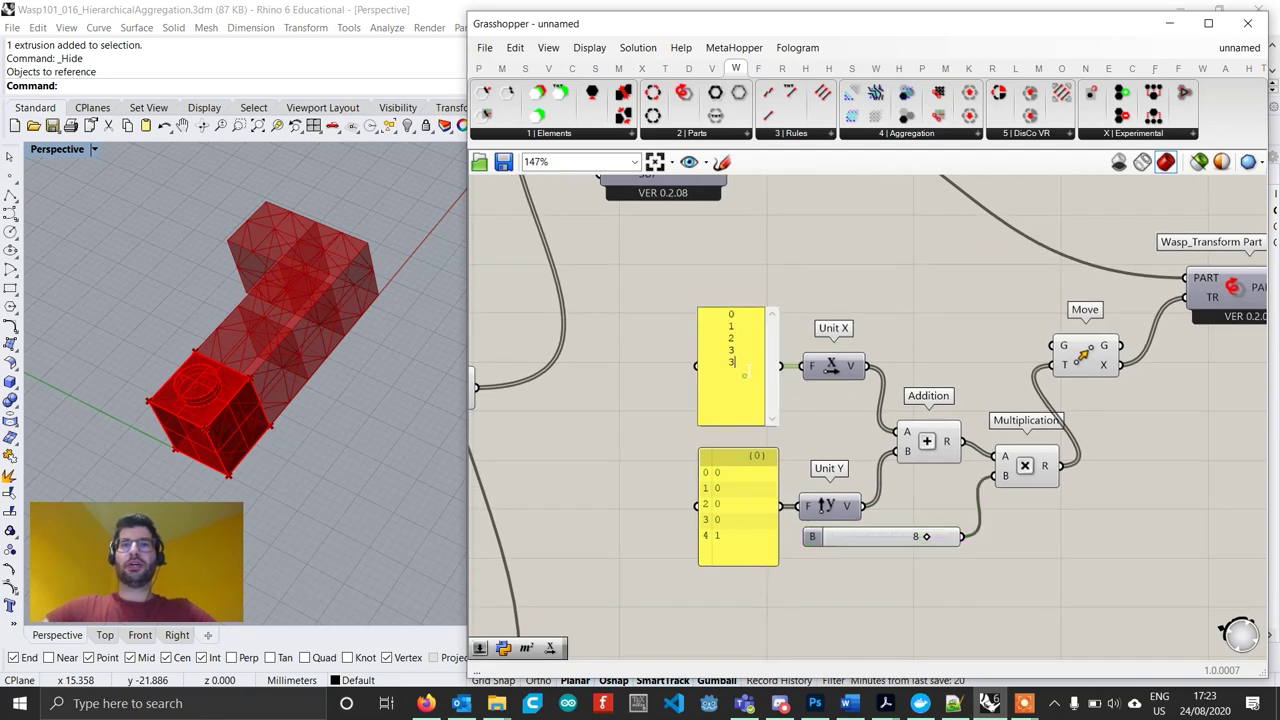
pyautogui.write('4')
pyautogui.click(597, 383)
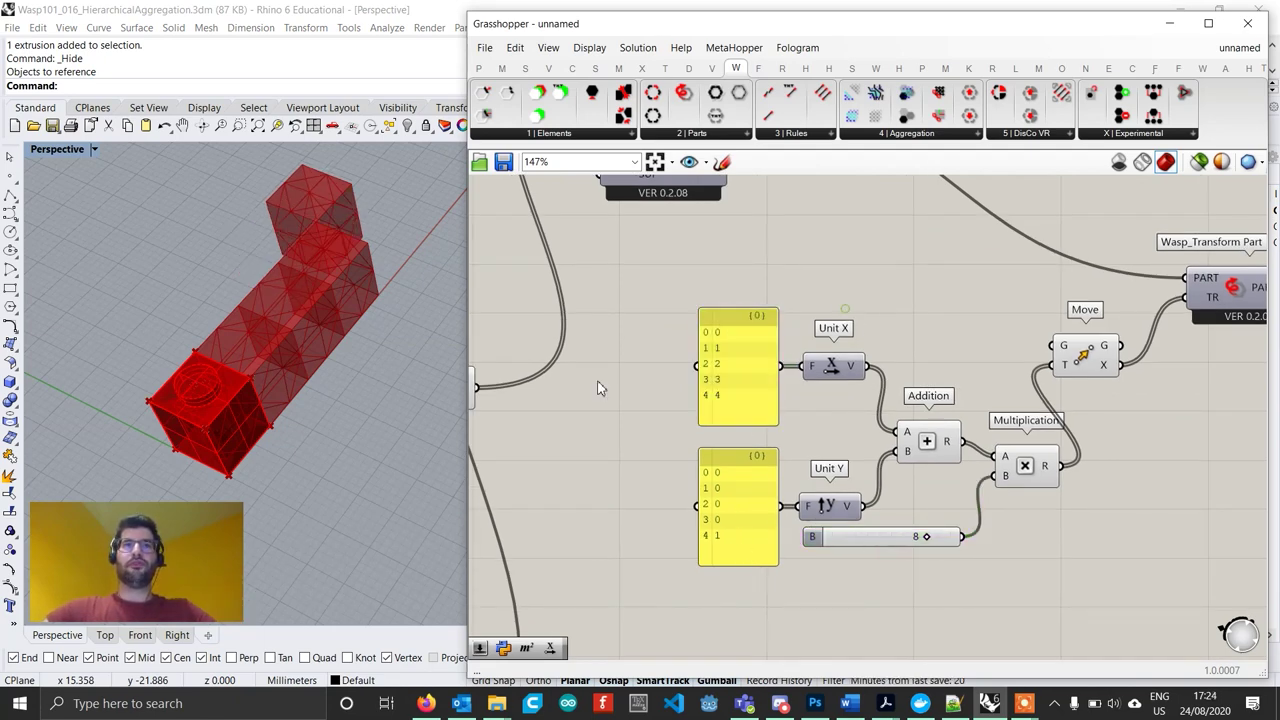
pyautogui.doubleClick(727, 540)
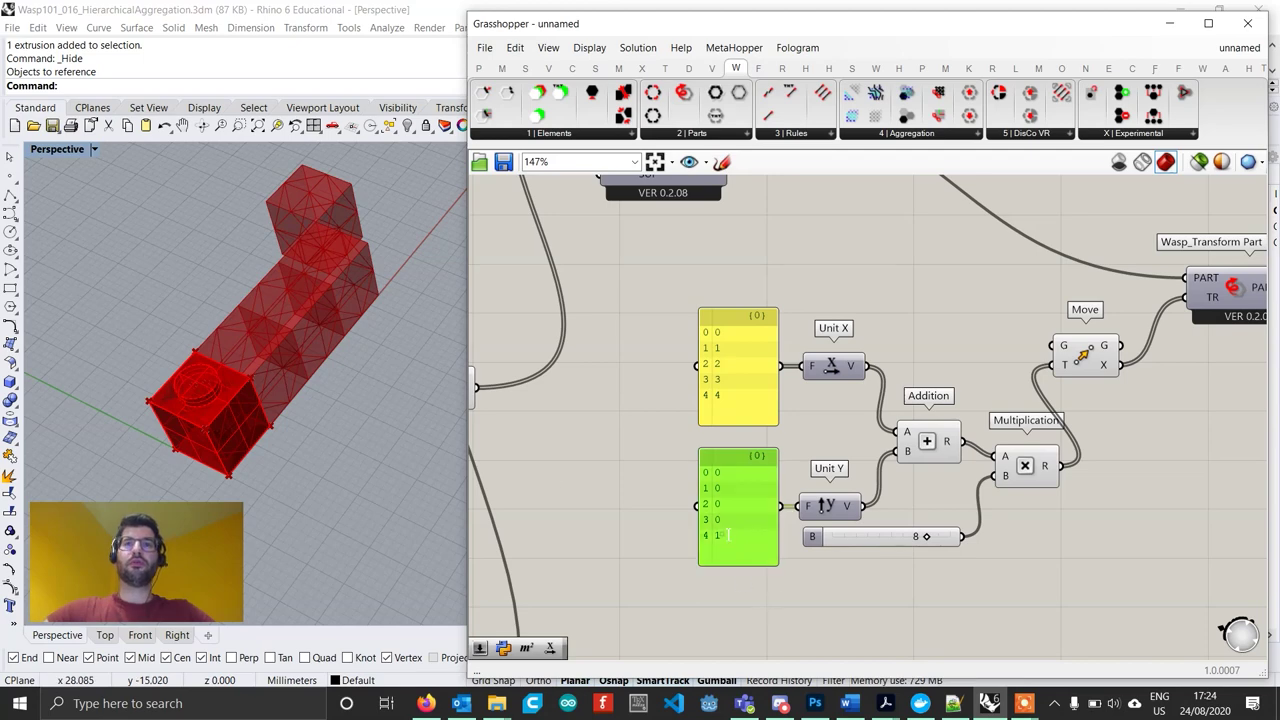
pyautogui.moveTo(737, 503); pyautogui.dragTo(684, 508)
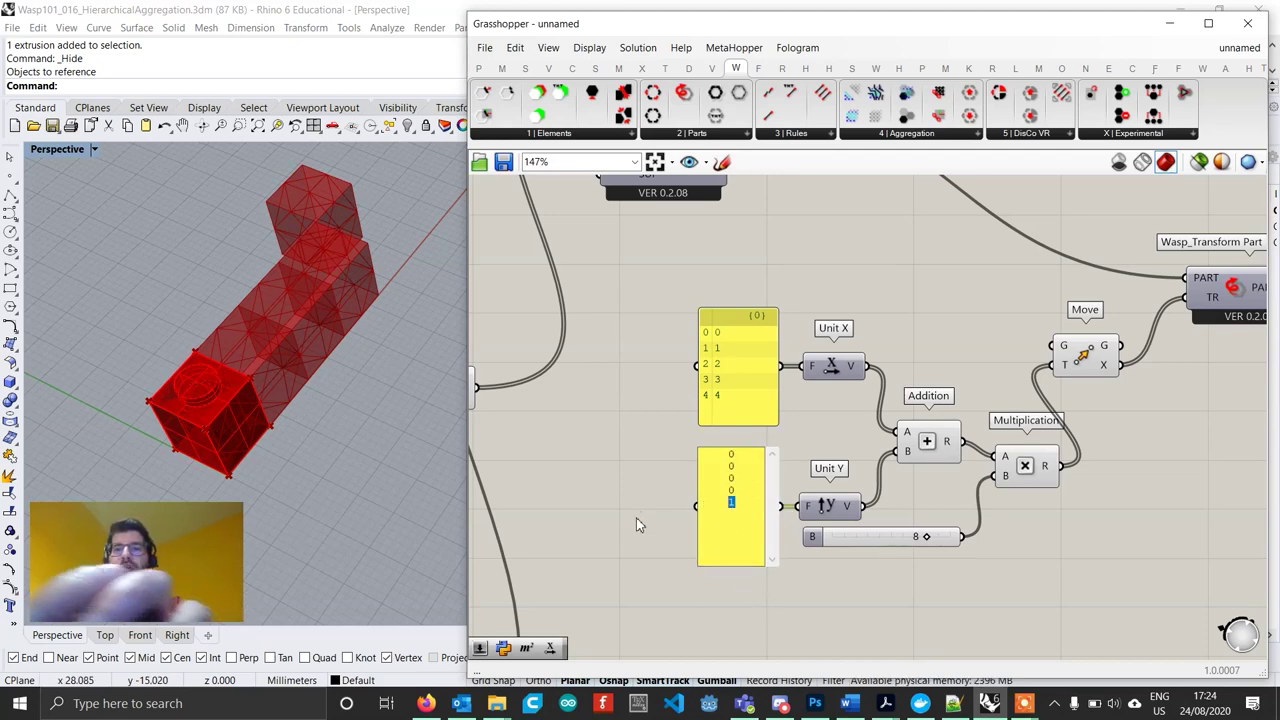
pyautogui.write('0')
pyautogui.click(940, 624)
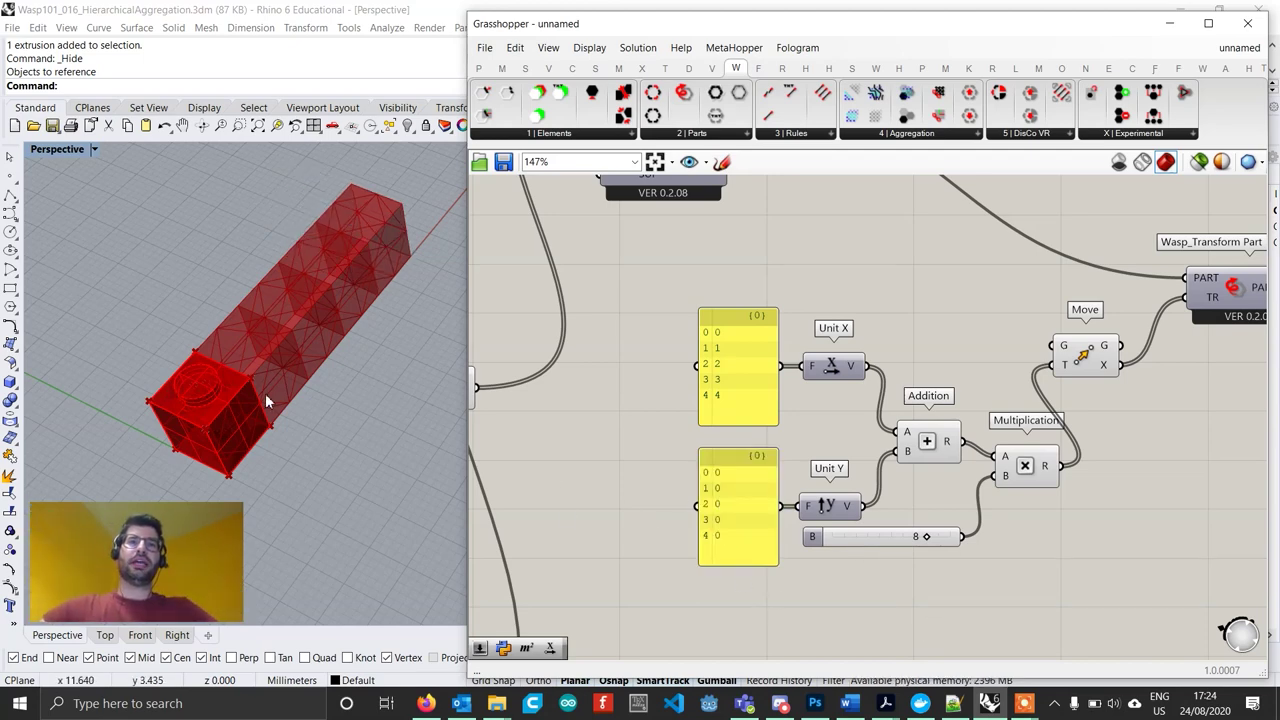
# Restore the last value of the X panel to 3 and the last value of the Y panel to 1.
pyautogui.doubleClick(758, 421)
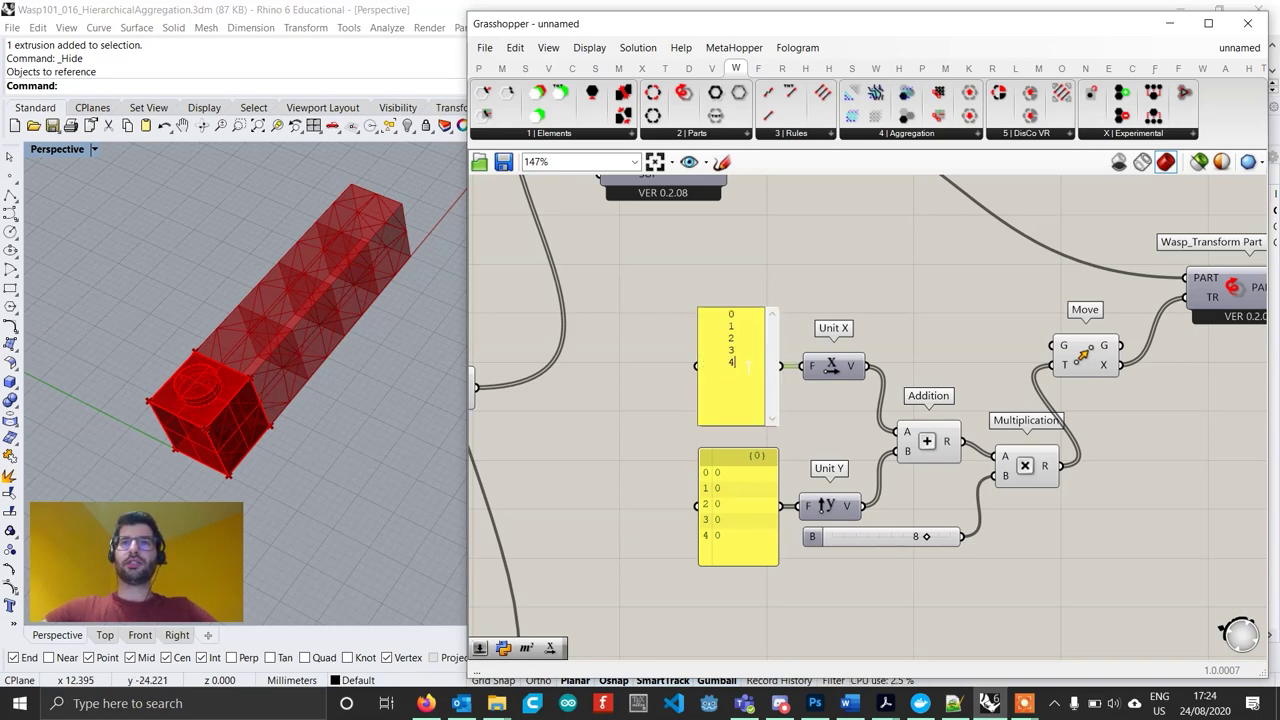
pyautogui.write('3')
pyautogui.click(814, 409)
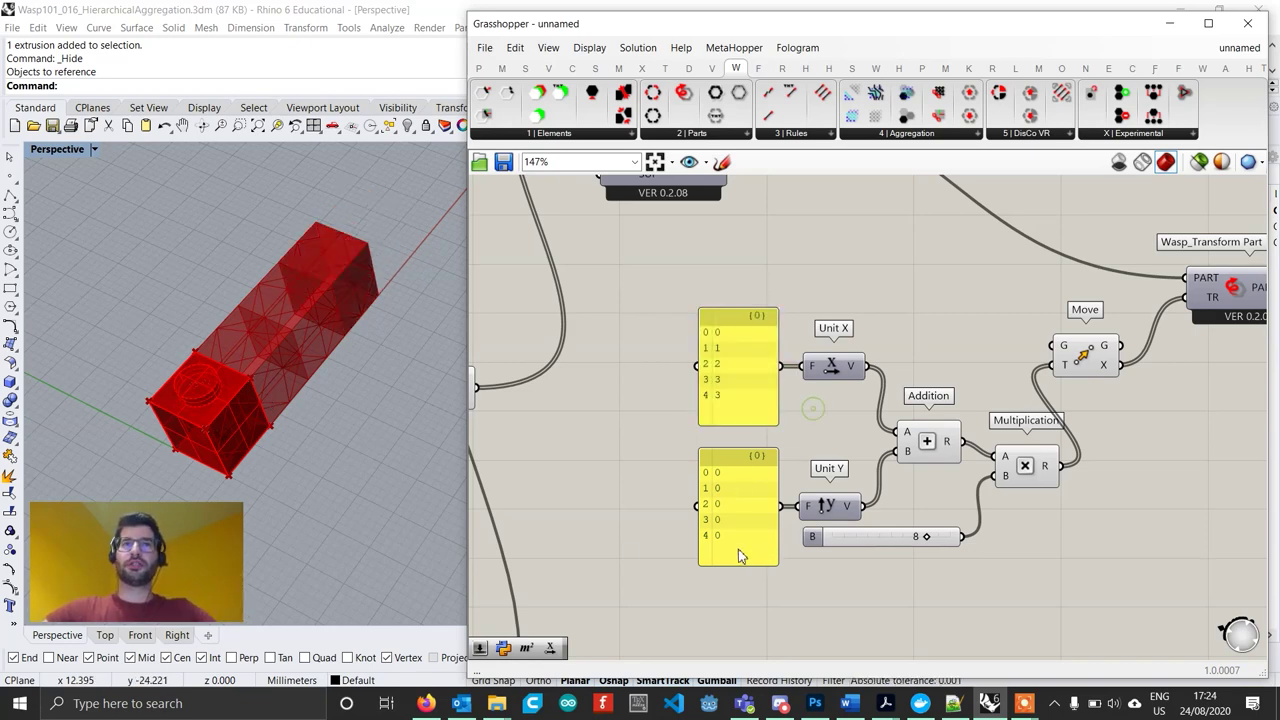
pyautogui.doubleClick(736, 548)
pyautogui.moveTo(748, 507); pyautogui.dragTo(707, 504)
pyautogui.write('1')
pyautogui.click(888, 597)
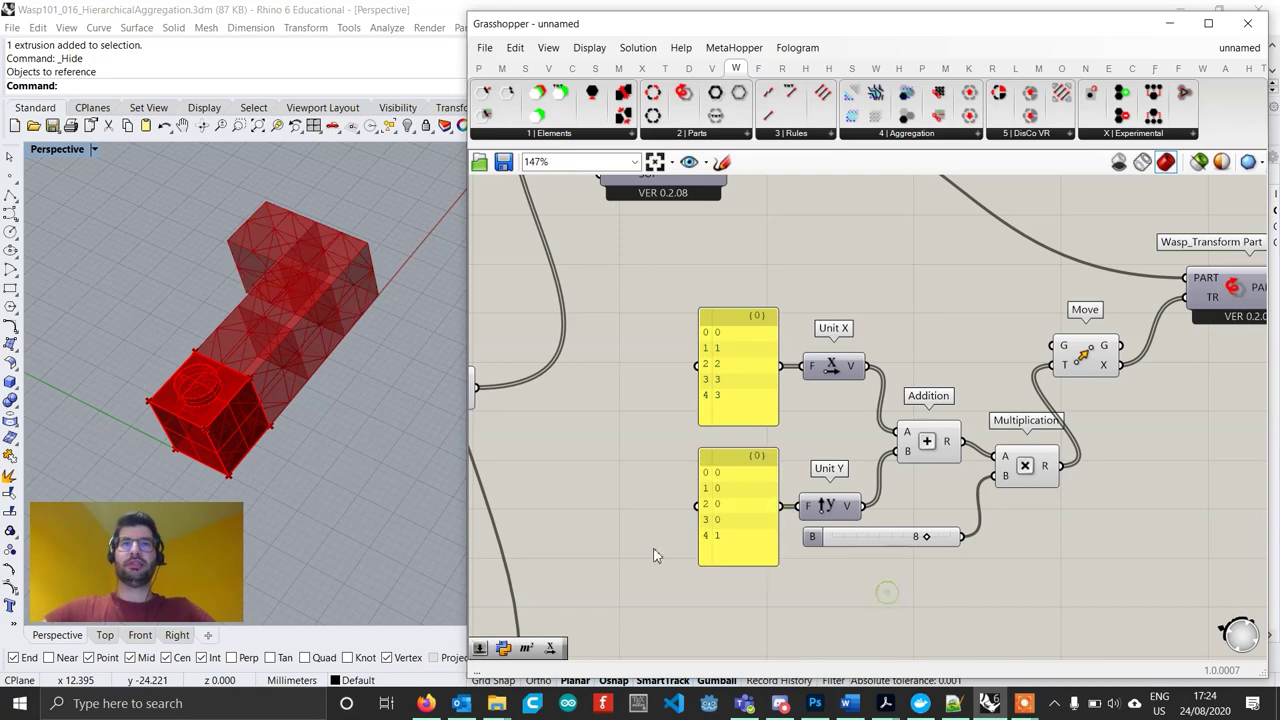
# Reposition the Move component beside Multiplication and adjust the placement of Wasp_Get Part Geometry, leaving it selected to highlight the composed bricks.
pyautogui.scroll(-3, 719, 453)
pyautogui.scroll(-2, 720, 454)
pyautogui.scroll(1, 998, 411)
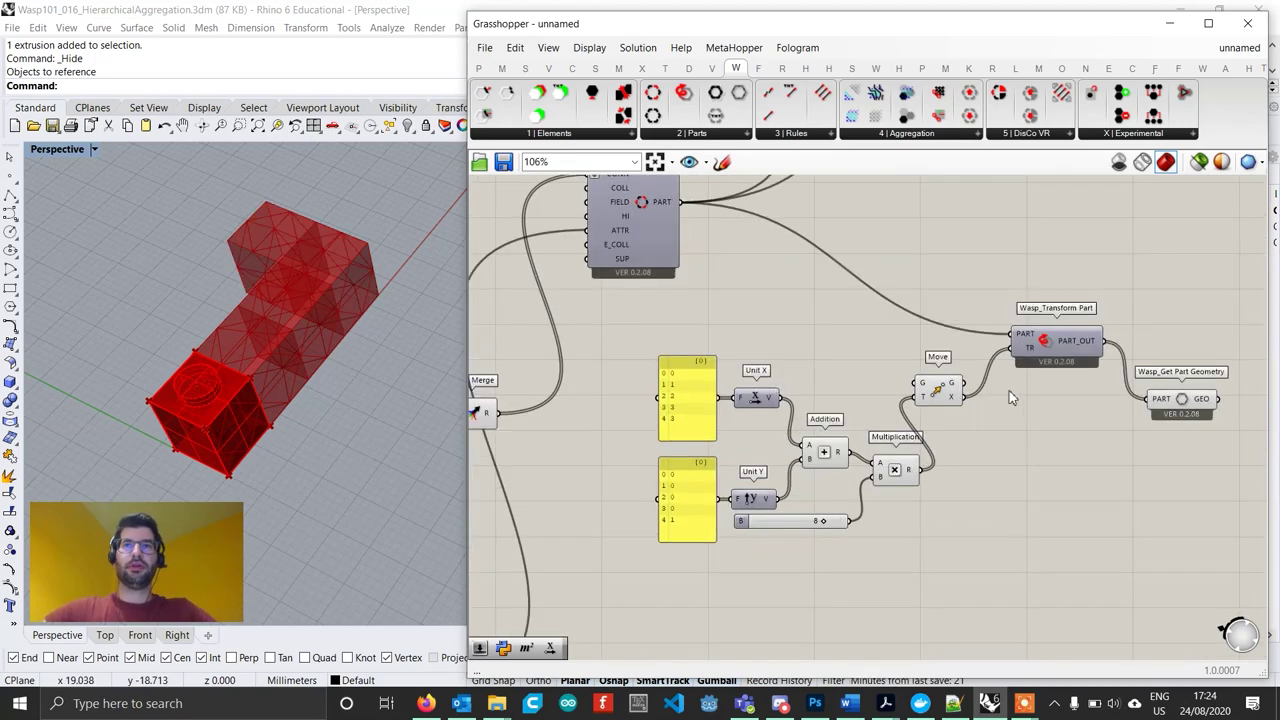
pyautogui.moveTo(934, 398); pyautogui.dragTo(964, 470)
pyautogui.moveTo(1089, 409); pyautogui.dragTo(895, 432, button='right')
pyautogui.click(870, 373)
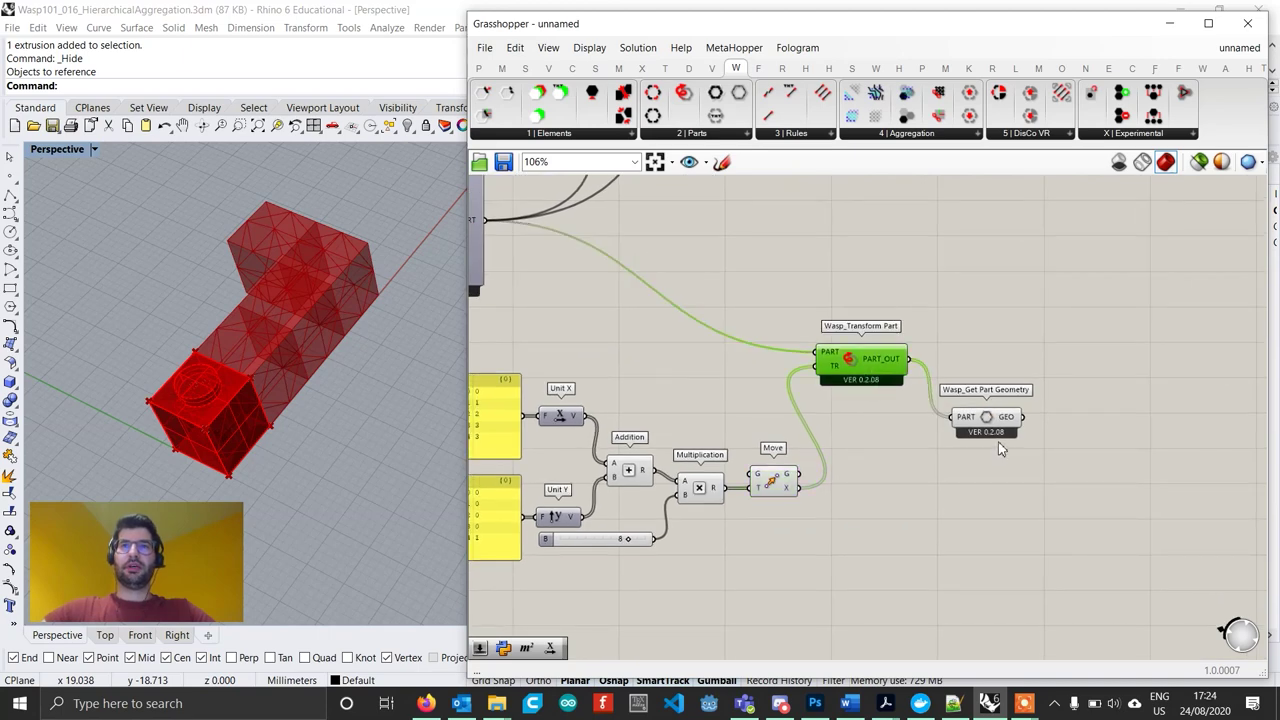
pyautogui.moveTo(999, 421); pyautogui.dragTo(999, 411)
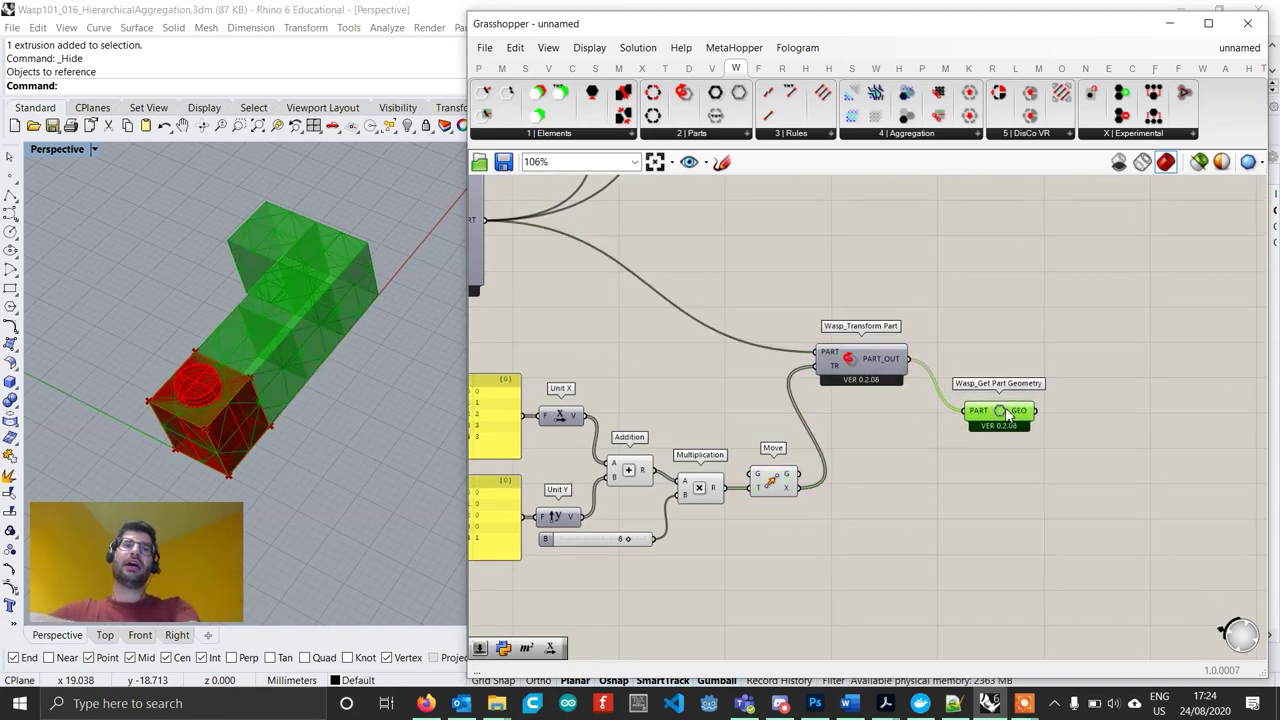
pyautogui.scroll(-1, 1003, 414)
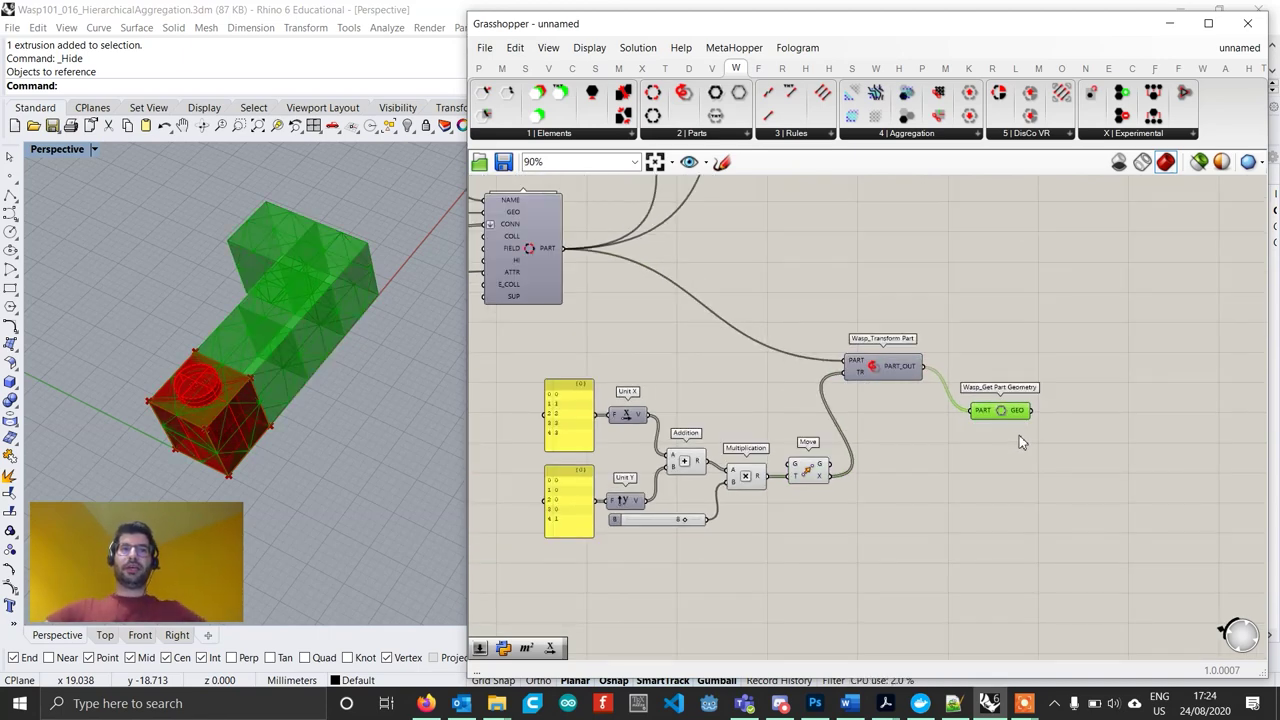
pyautogui.moveTo(323, 405); pyautogui.dragTo(232, 360, button='right')
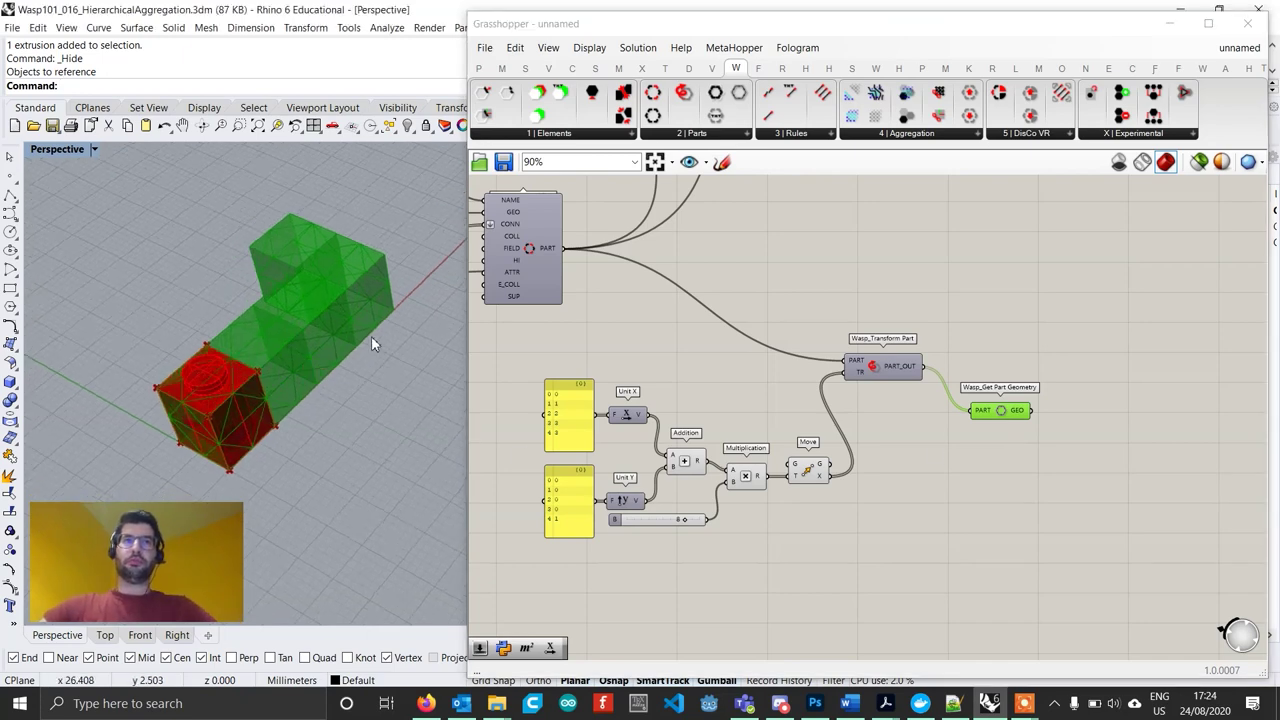
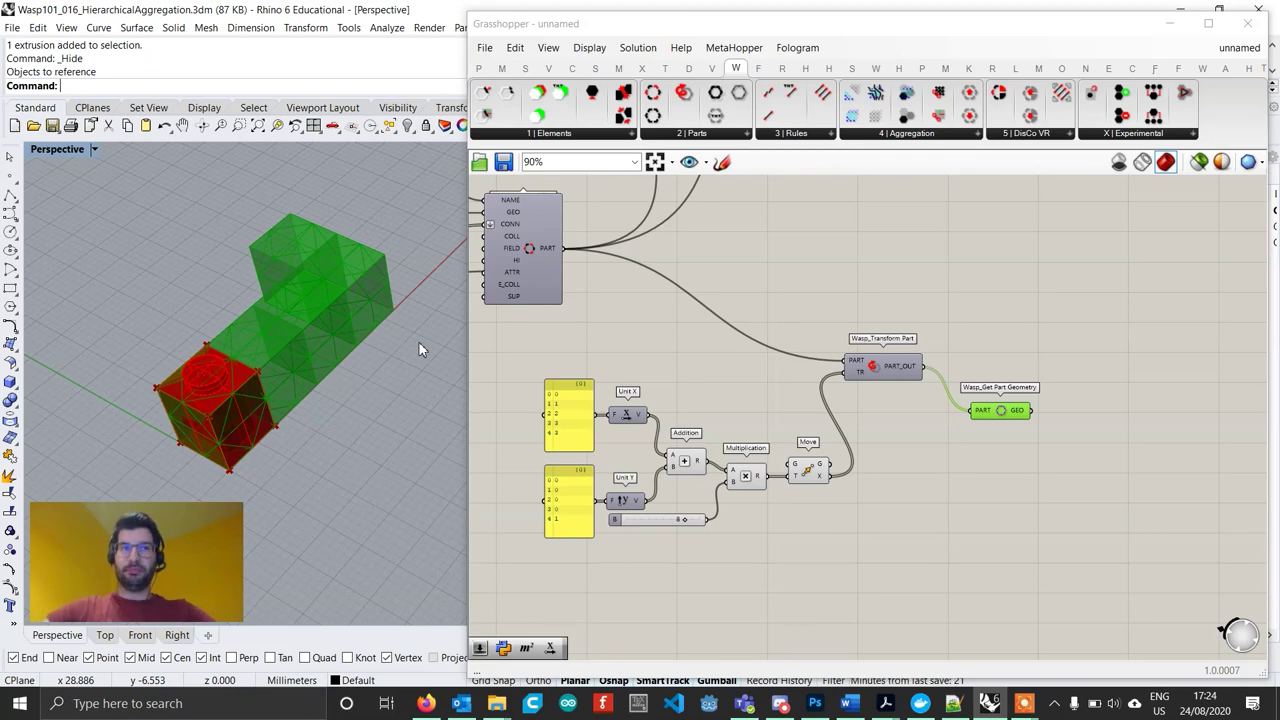
# Place a Wasp_Advanced Part component on the canvas beyond Wasp_Get Part Geometry.
pyautogui.click(705, 136)
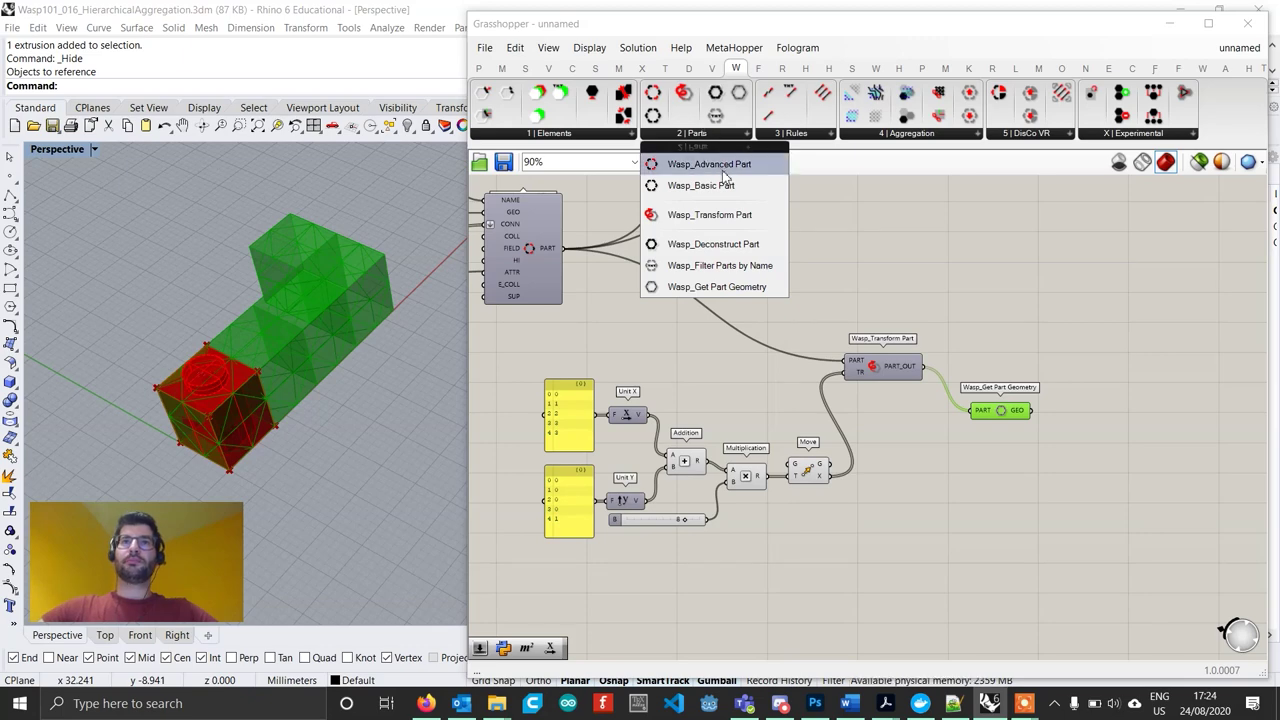
pyautogui.moveTo(723, 164); pyautogui.dragTo(1148, 407)
pyautogui.scroll(3, 893, 413)
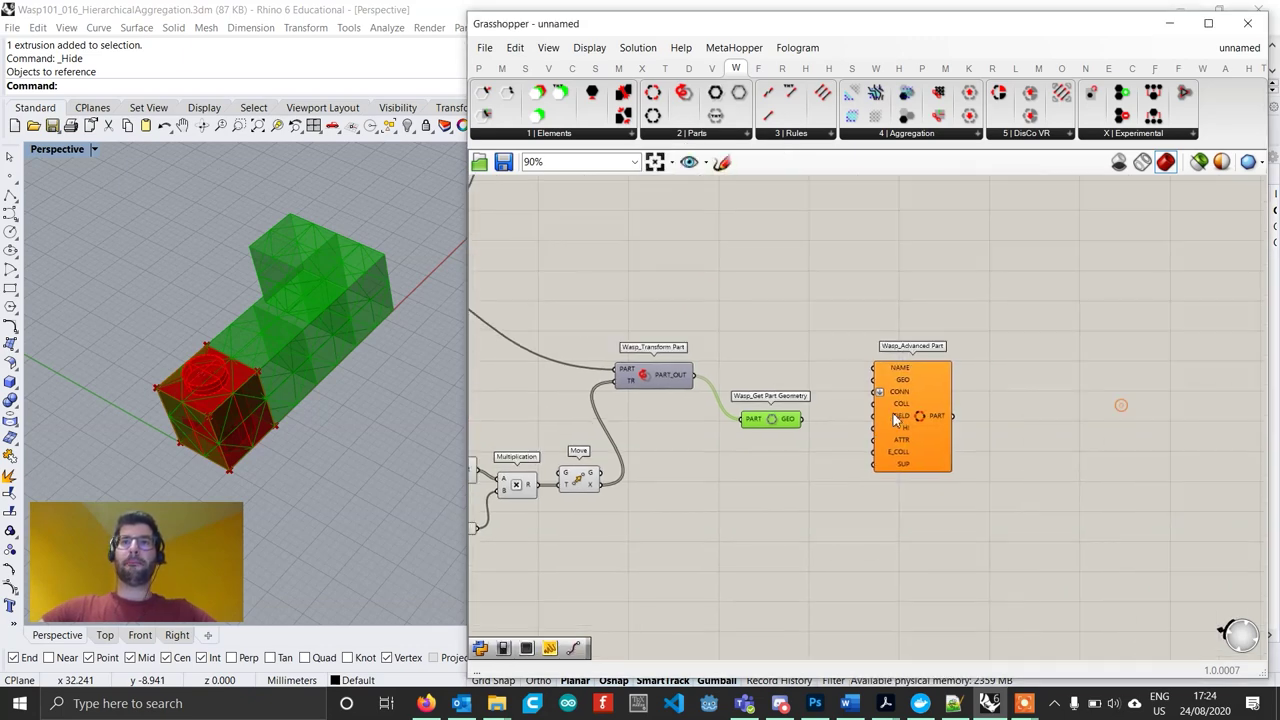
pyautogui.click(954, 367)
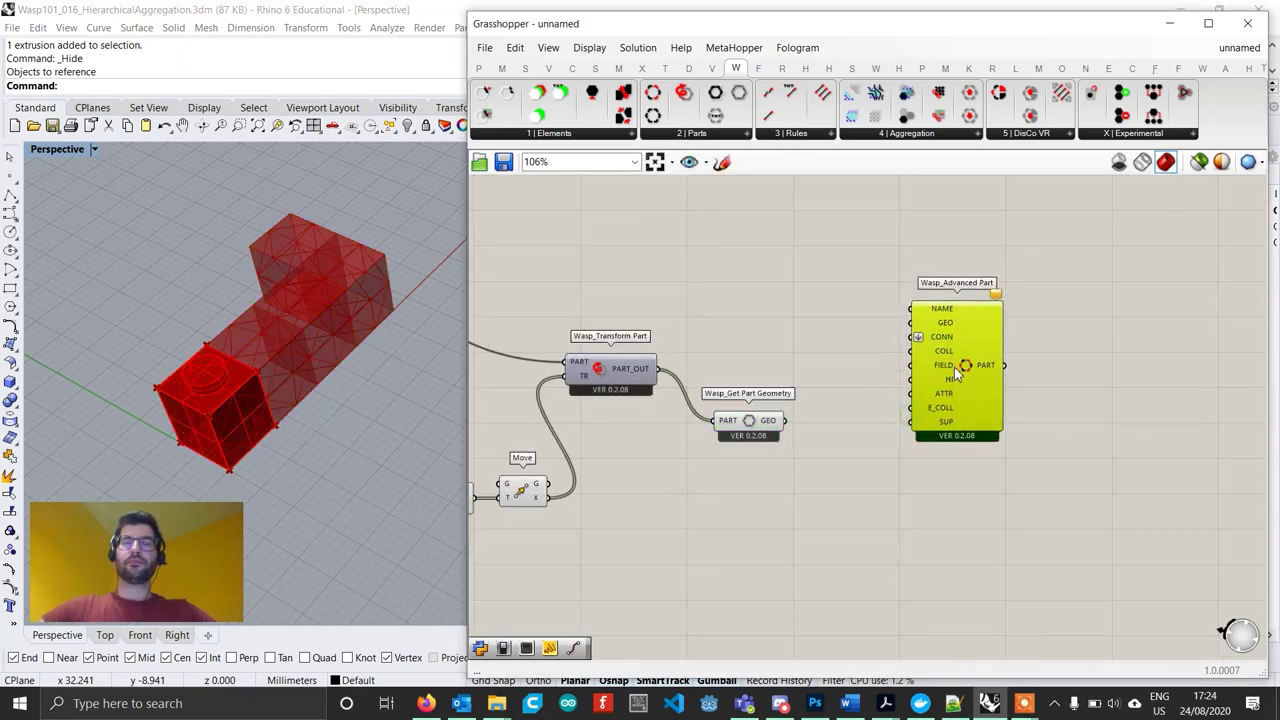
# Add a panel containing L and connect it to the NAME input of the new Wasp_Advanced Part.
pyautogui.doubleClick(806, 303)
pyautogui.write('"L')
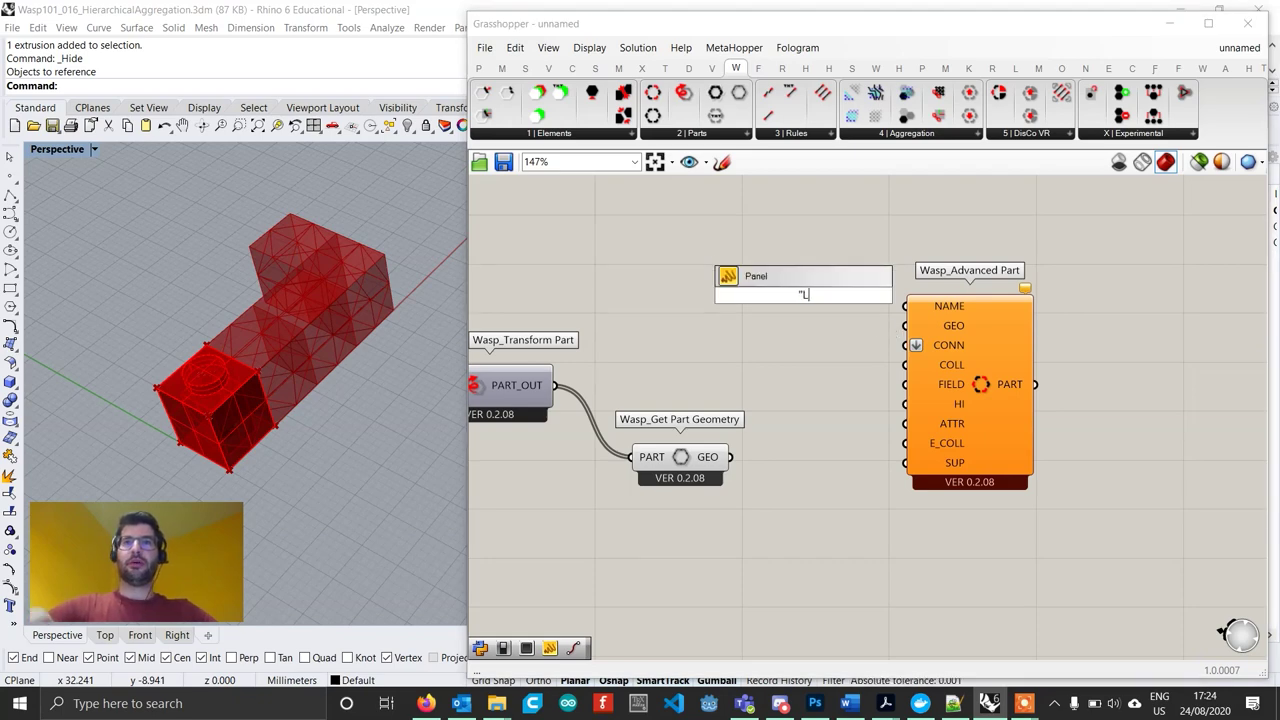
pyautogui.press('Return')
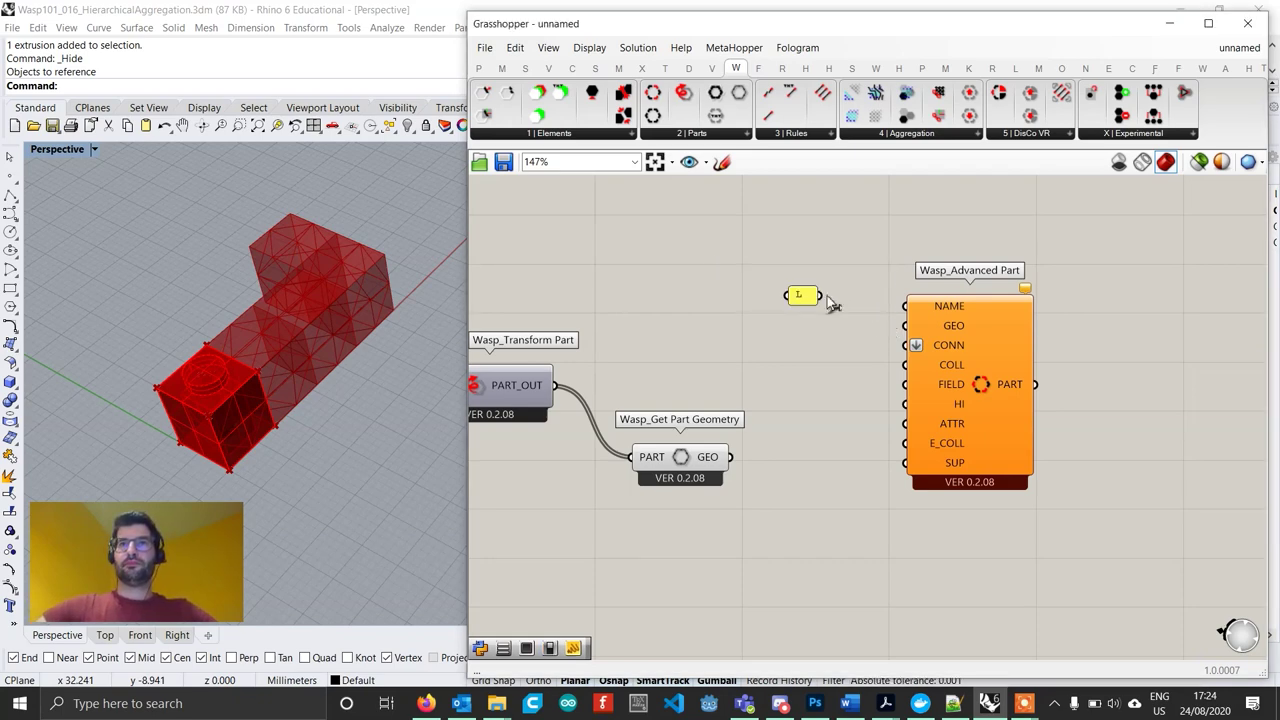
pyautogui.moveTo(820, 296); pyautogui.dragTo(905, 306)
pyautogui.moveTo(808, 297); pyautogui.dragTo(840, 290)
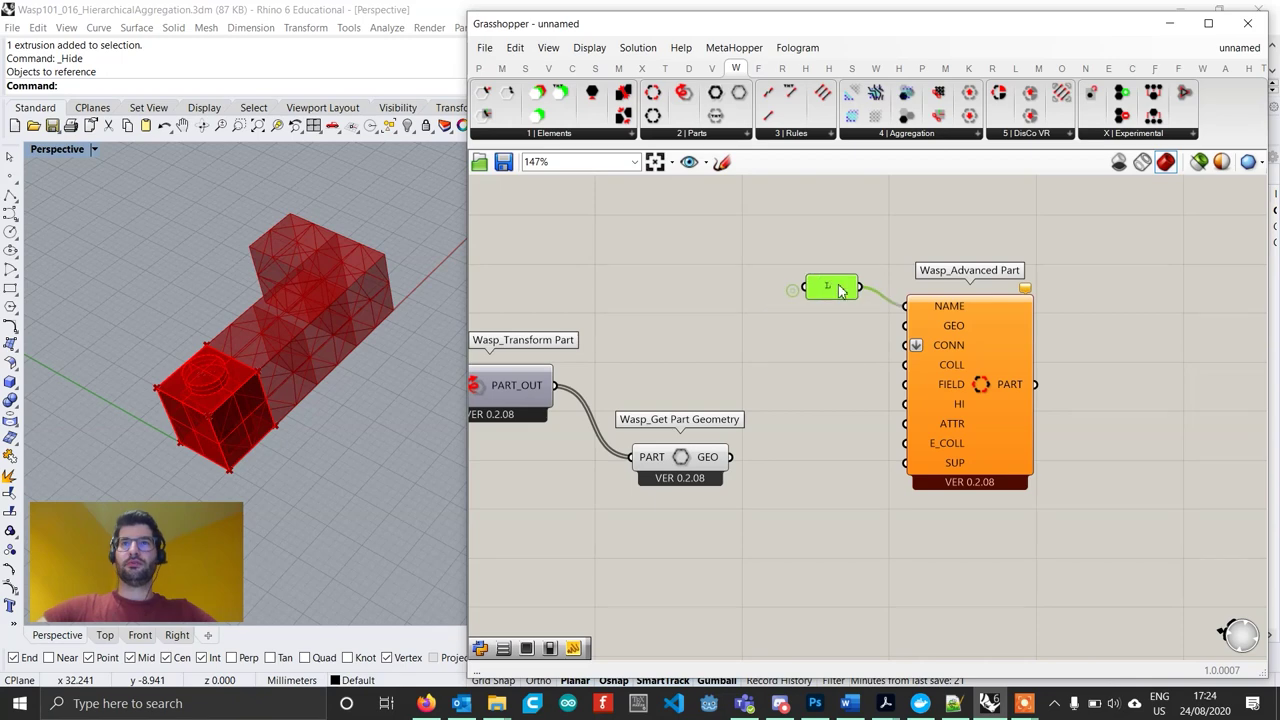
pyautogui.click(871, 355)
# Delete the Wasp_Get Part Geometry component and move the new Wasp_Advanced Part with its L panel farther from Wasp_Transform Part.
pyautogui.scroll(-3, 830, 360)
pyautogui.click(745, 440)
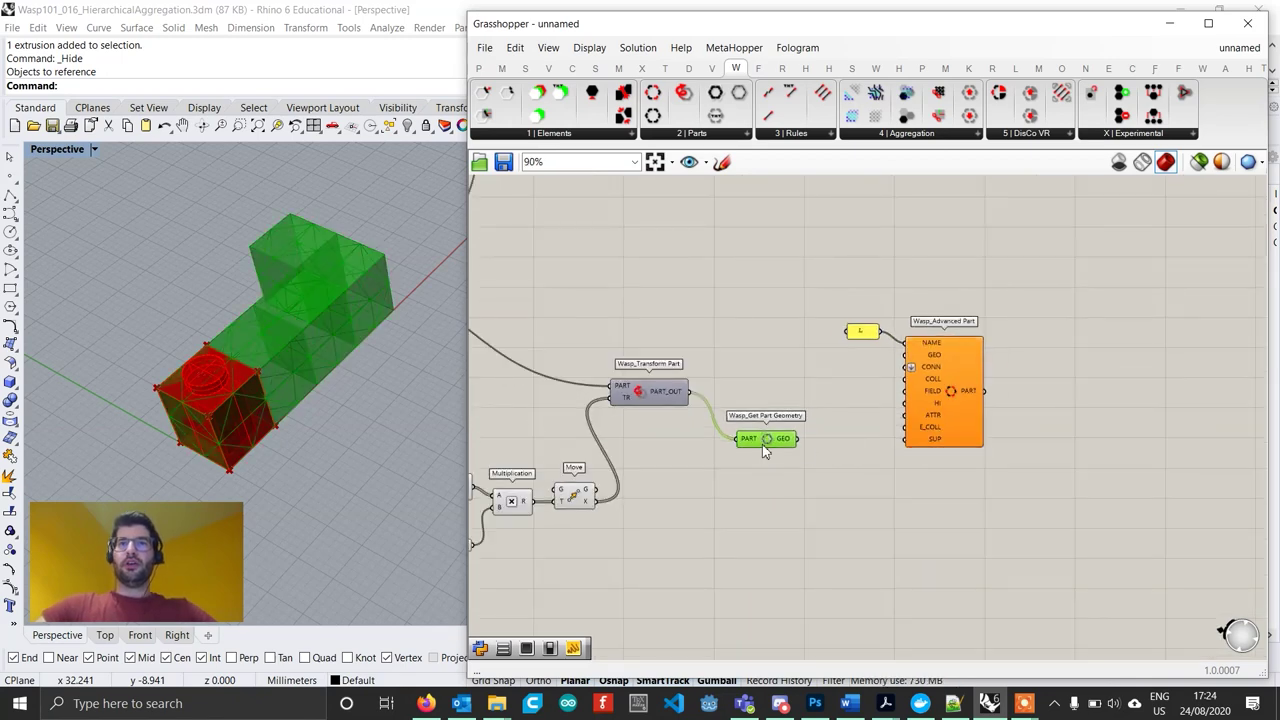
pyautogui.press('Delete')
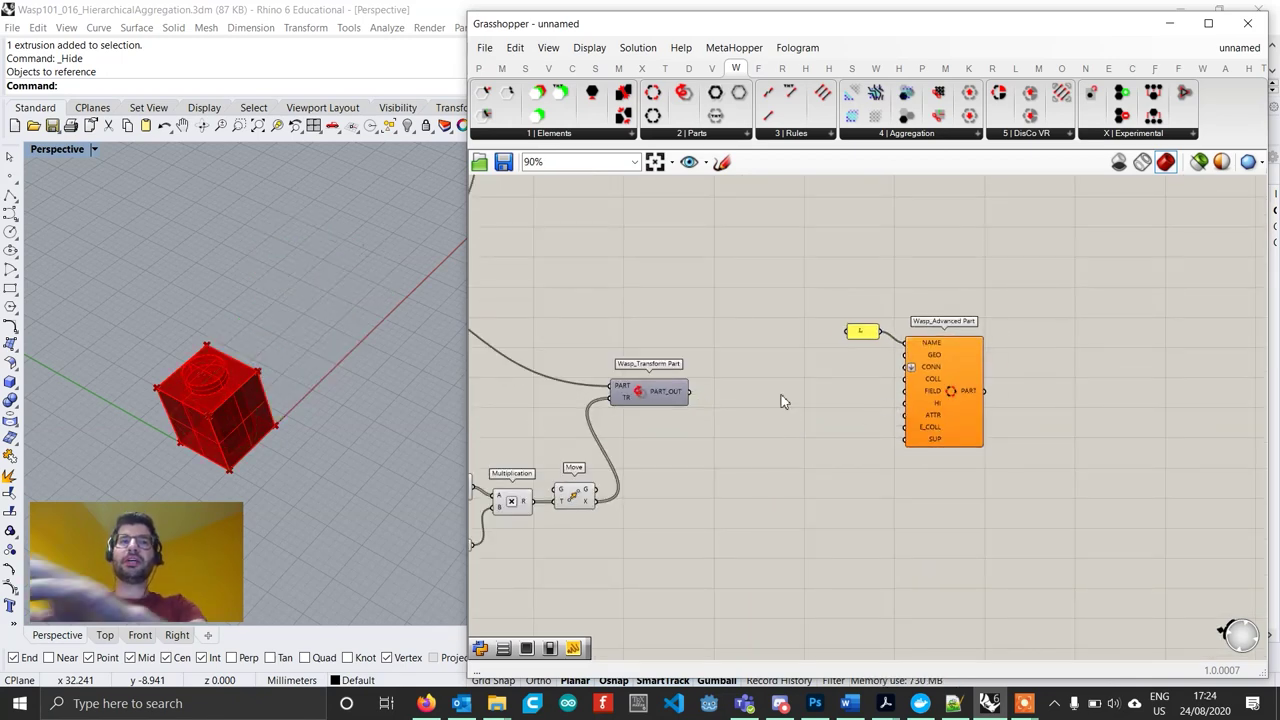
pyautogui.scroll(1, 706, 396)
pyautogui.moveTo(1112, 447); pyautogui.dragTo(847, 283)
pyautogui.moveTo(1029, 388); pyautogui.dragTo(1150, 390)
pyautogui.scroll(1, 640, 389)
# Add a Wasp_Deconstruct Part component after Wasp_Transform Part and connect PART_OUT to its PART input.
pyautogui.click(648, 398)
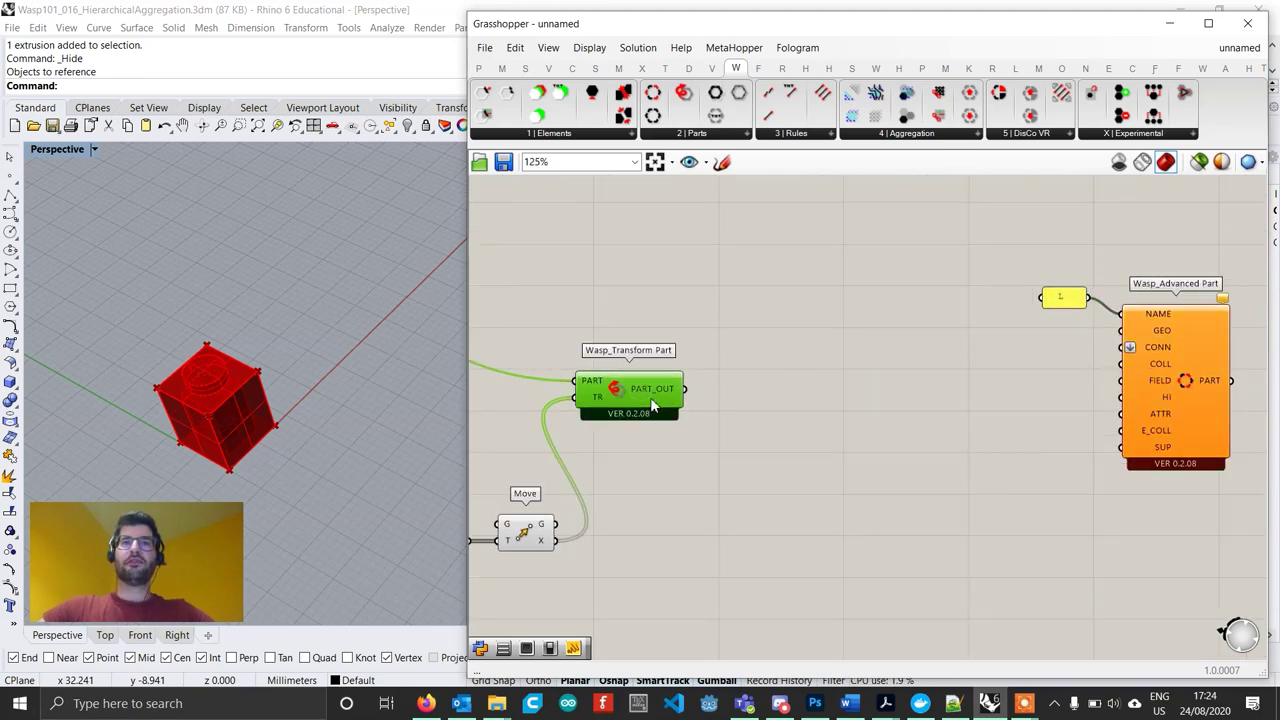
pyautogui.click(697, 135)
pyautogui.moveTo(726, 248); pyautogui.dragTo(822, 465)
pyautogui.moveTo(685, 389); pyautogui.dragTo(796, 402)
pyautogui.moveTo(914, 444); pyautogui.dragTo(786, 449, button='right')
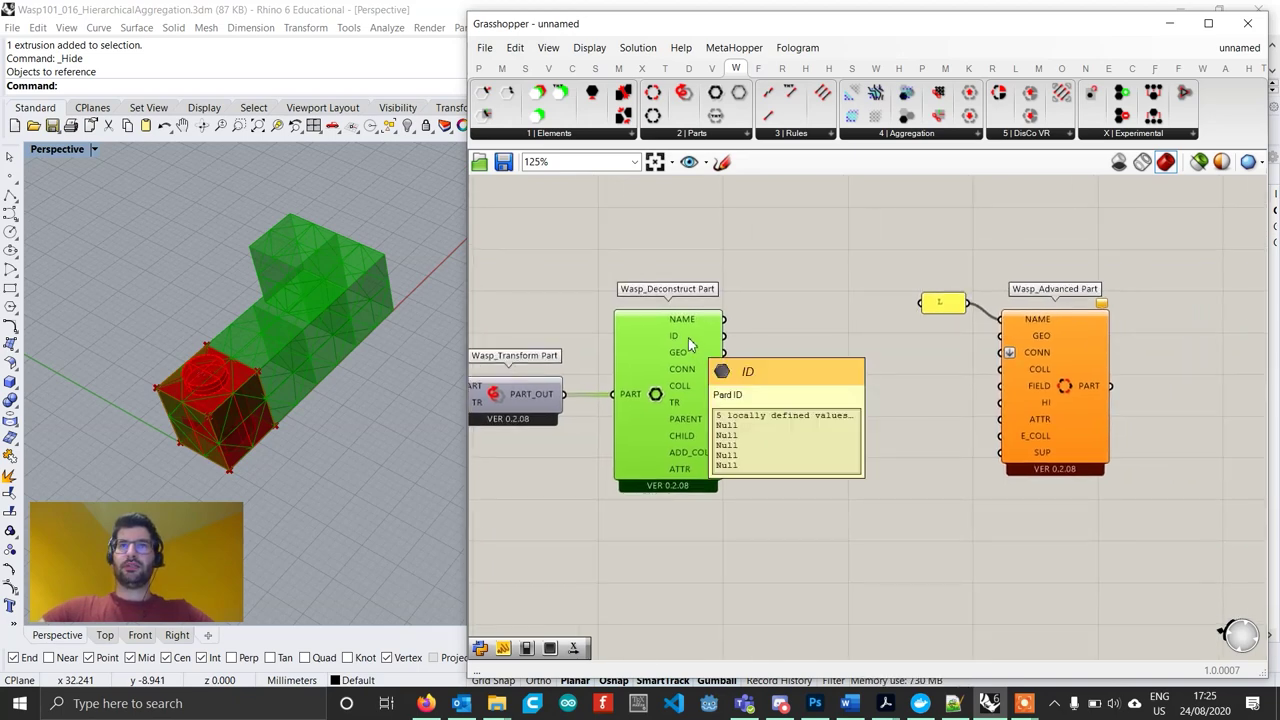
# Add a Mesh Union component between Wasp_Deconstruct Part and Wasp_Advanced Part.
pyautogui.moveTo(684, 355)
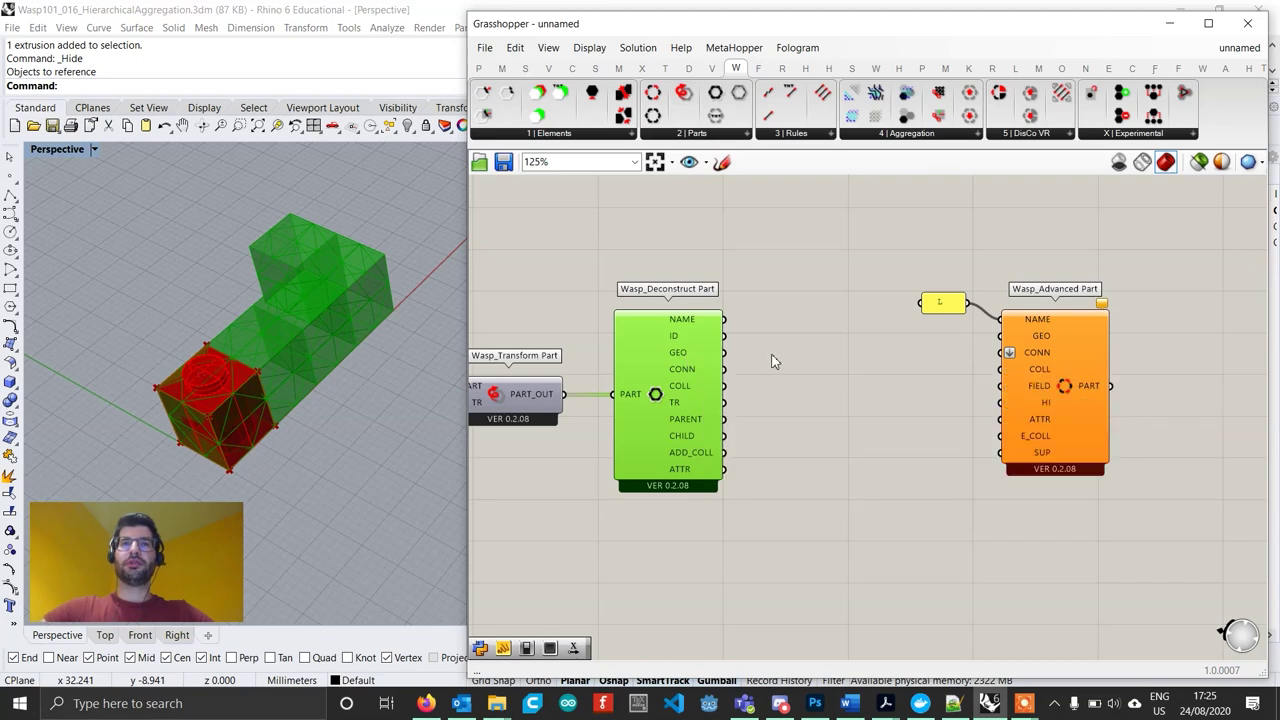
pyautogui.doubleClick(773, 361)
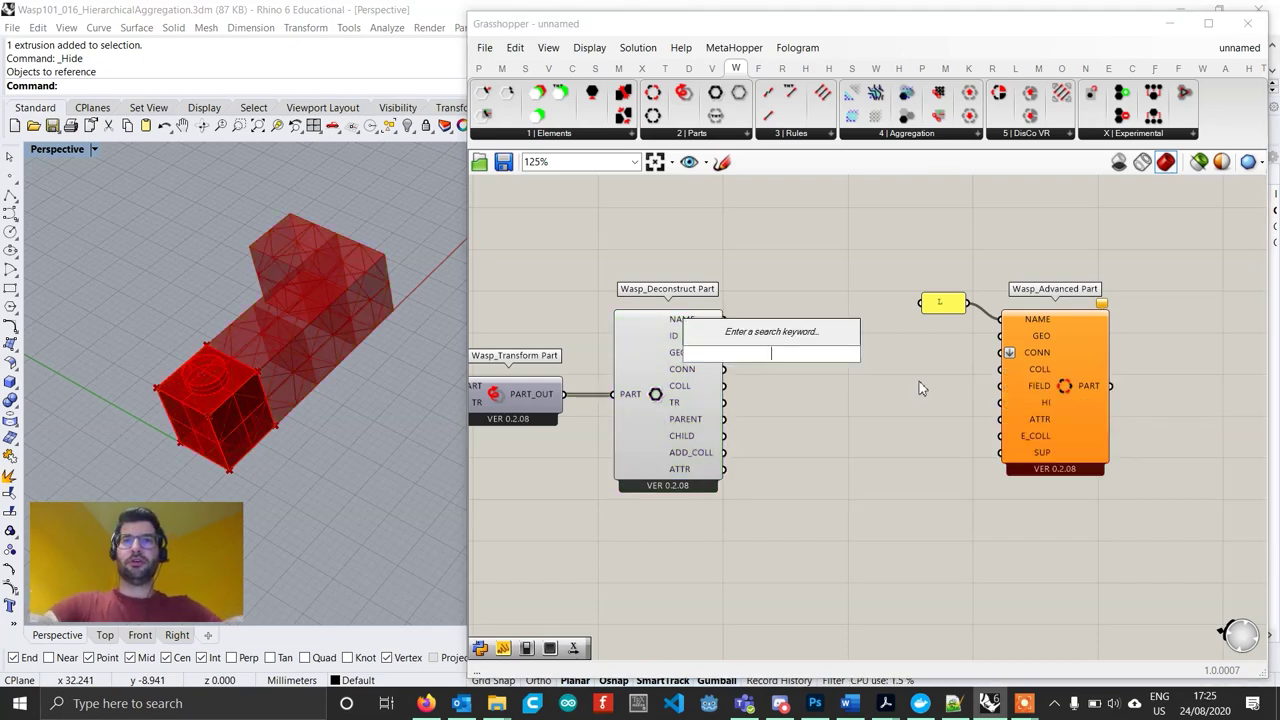
pyautogui.write('mesh')
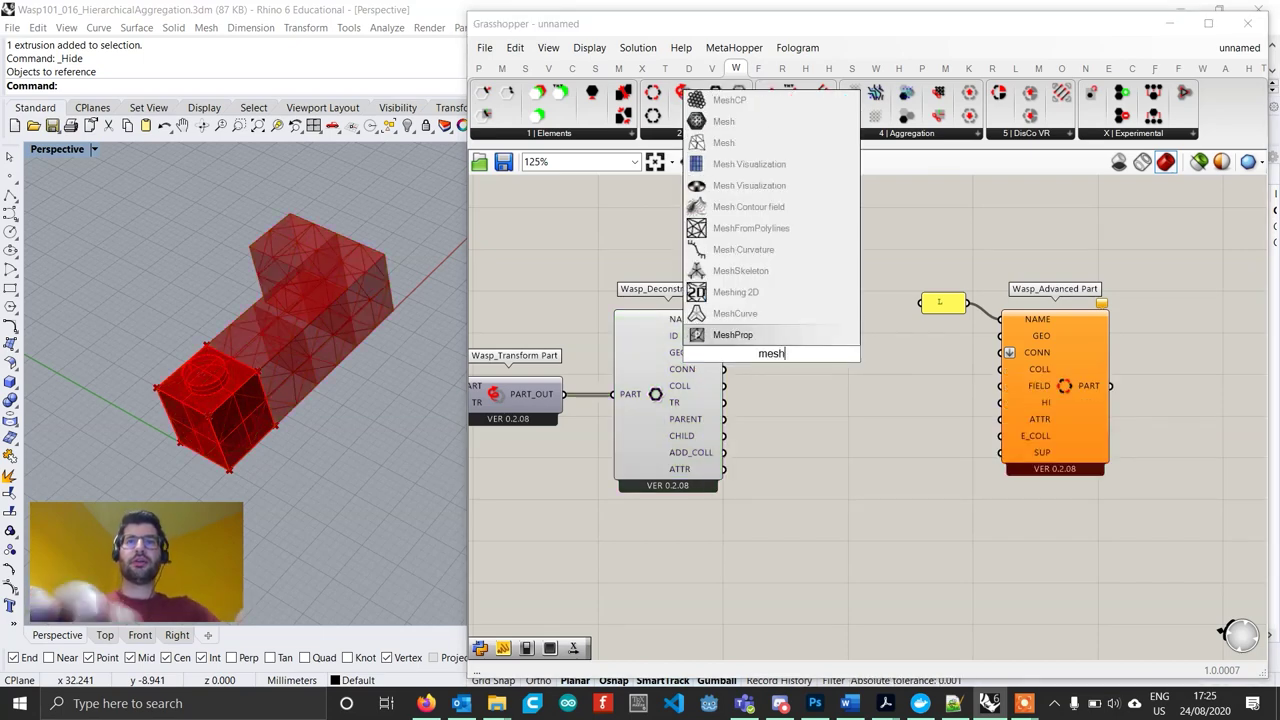
pyautogui.write(' uni')
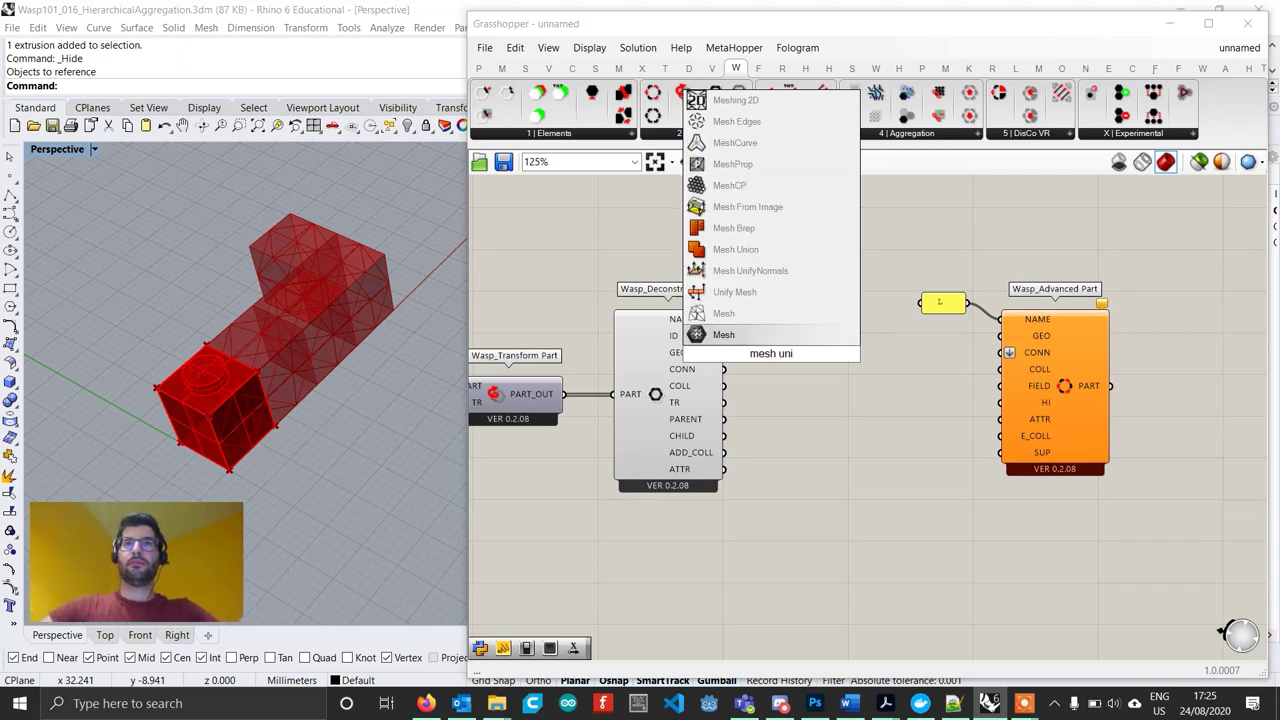
pyautogui.press('Up')
pyautogui.press('Up')
pyautogui.press('Up')
pyautogui.press('Return')
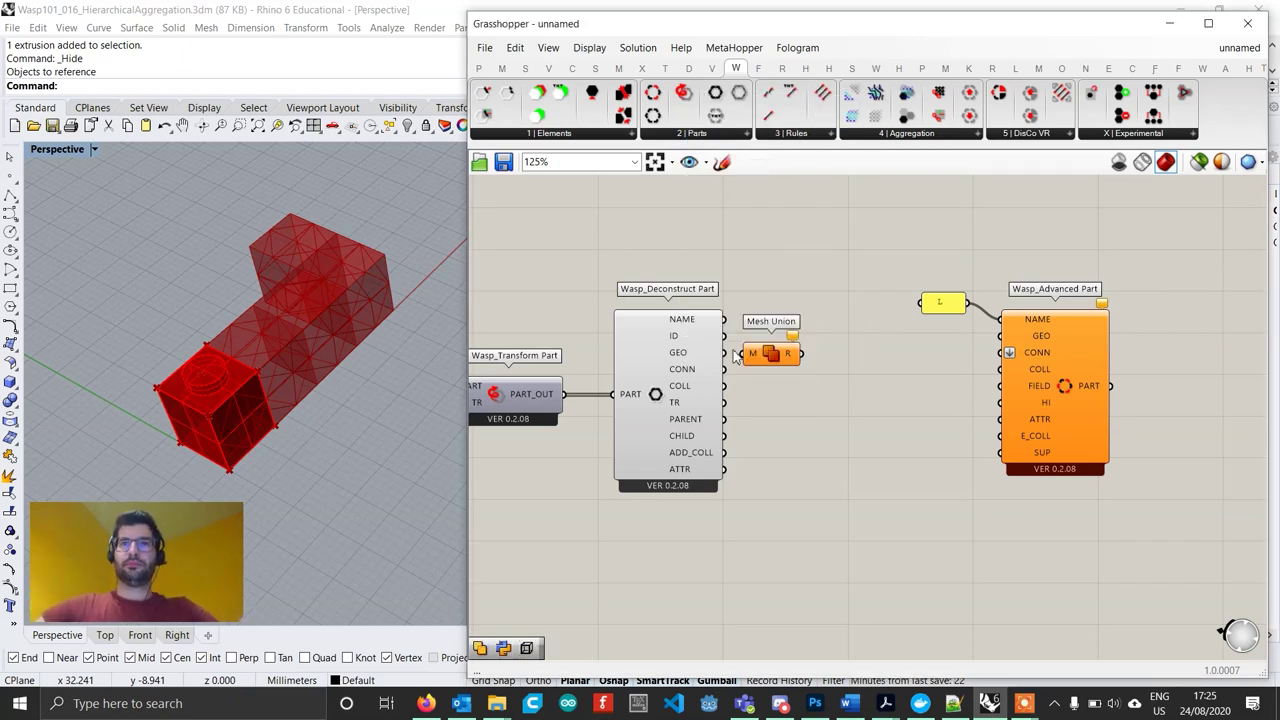
# Wire the deconstructed part's GEO output through Mesh Union into the GEO input of Wasp_Advanced Part.
pyautogui.moveTo(724, 352); pyautogui.dragTo(1000, 336)
pyautogui.moveTo(820, 360)
pyautogui.moveTo(798, 358); pyautogui.dragTo(830, 343)
# Connect the deconstructed part's CONN output to the CONN input of Wasp_Advanced Part.
pyautogui.moveTo(685, 381)
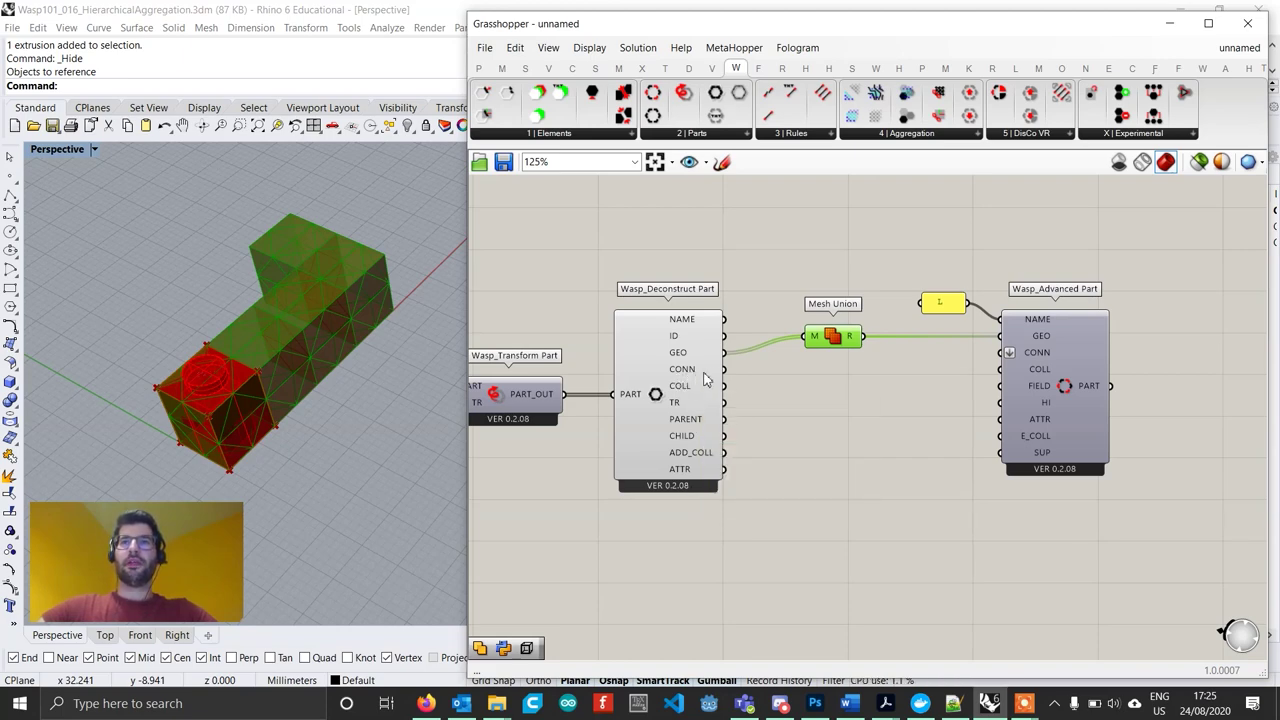
pyautogui.moveTo(724, 369); pyautogui.dragTo(1070, 388)
pyautogui.moveTo(1036, 363)
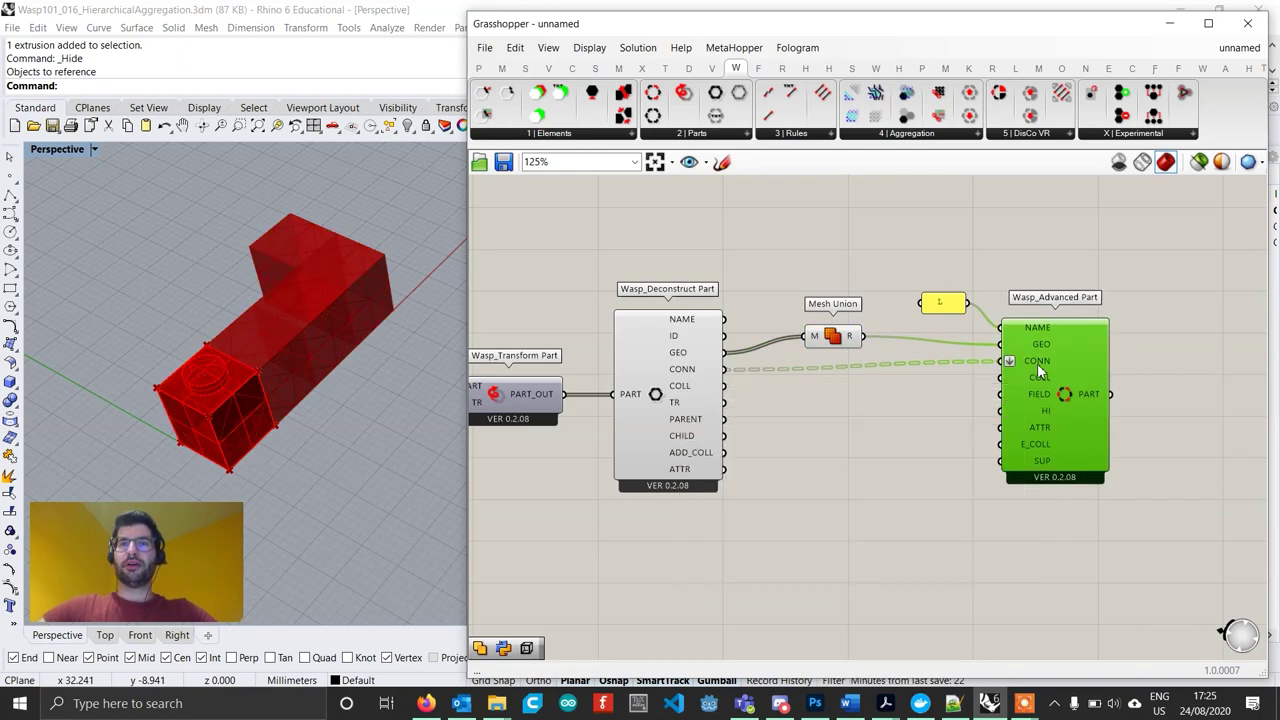
# Rearrange Wasp_Advanced Part, the L panel and Mesh Union to leave more room between them and Wasp_Deconstruct Part.
pyautogui.moveTo(1049, 374); pyautogui.dragTo(1057, 380)
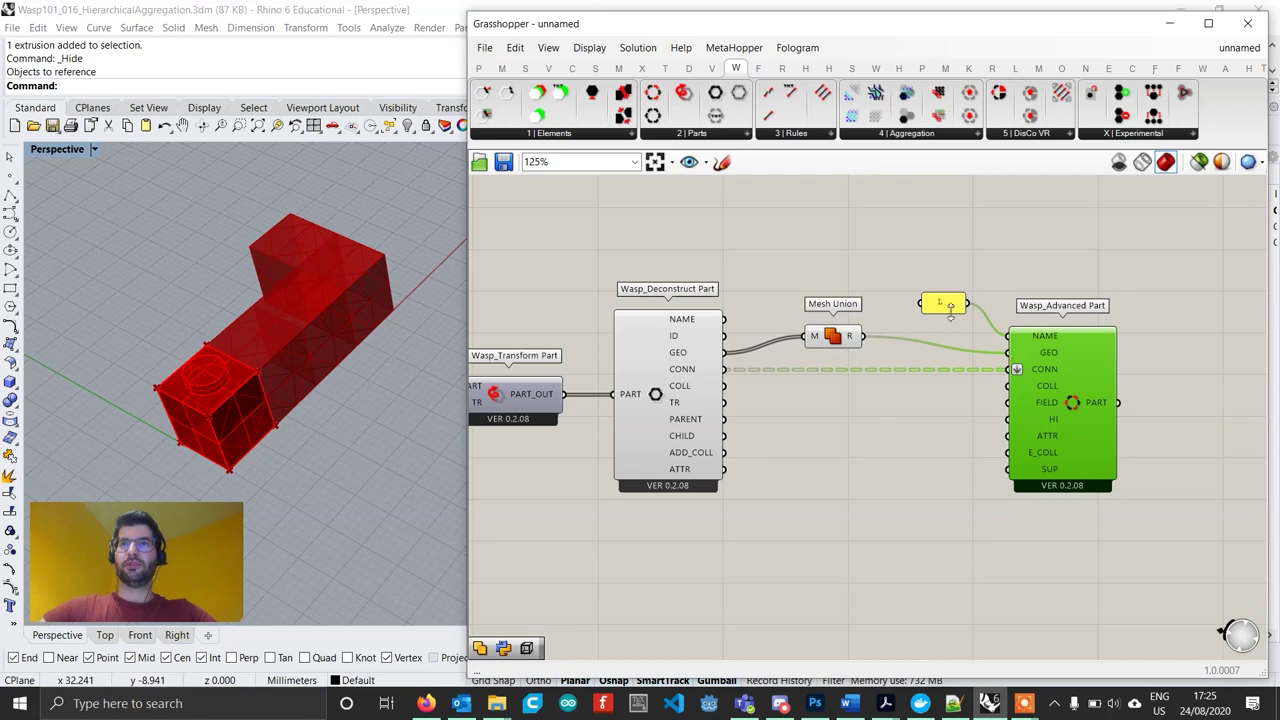
pyautogui.moveTo(942, 305); pyautogui.dragTo(966, 312)
pyautogui.moveTo(822, 338); pyautogui.dragTo(765, 328)
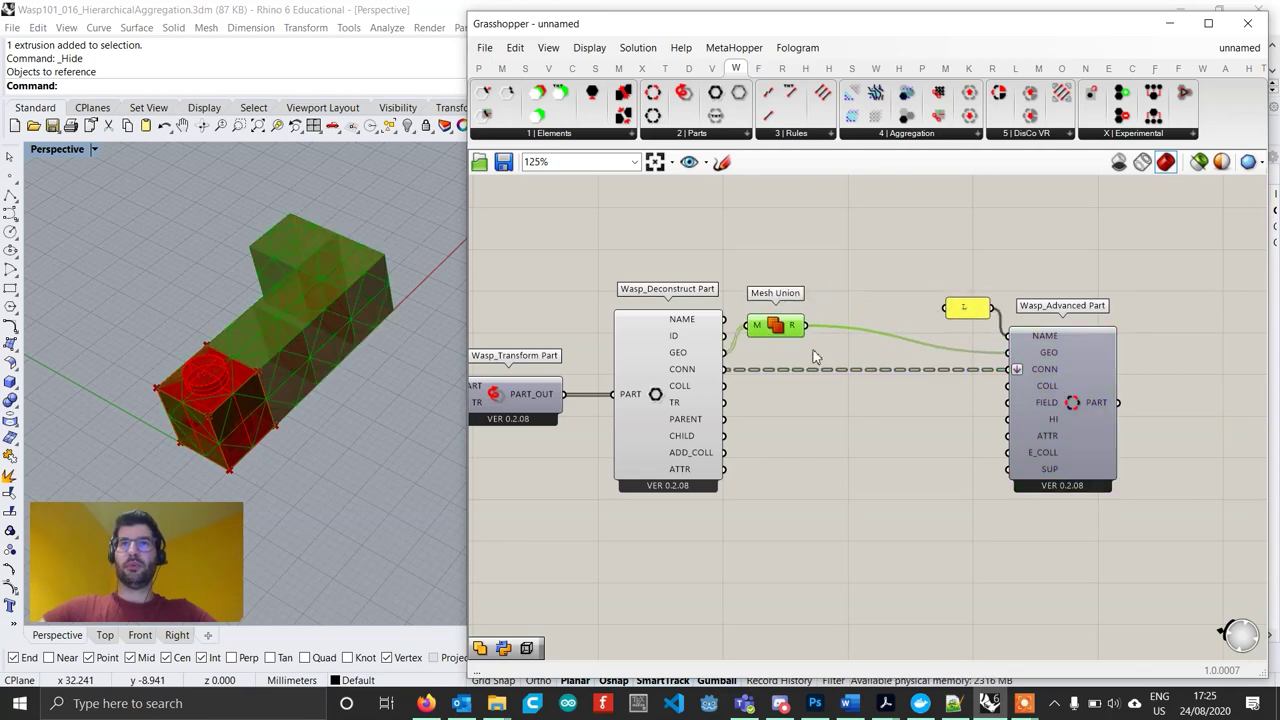
pyautogui.click(962, 433)
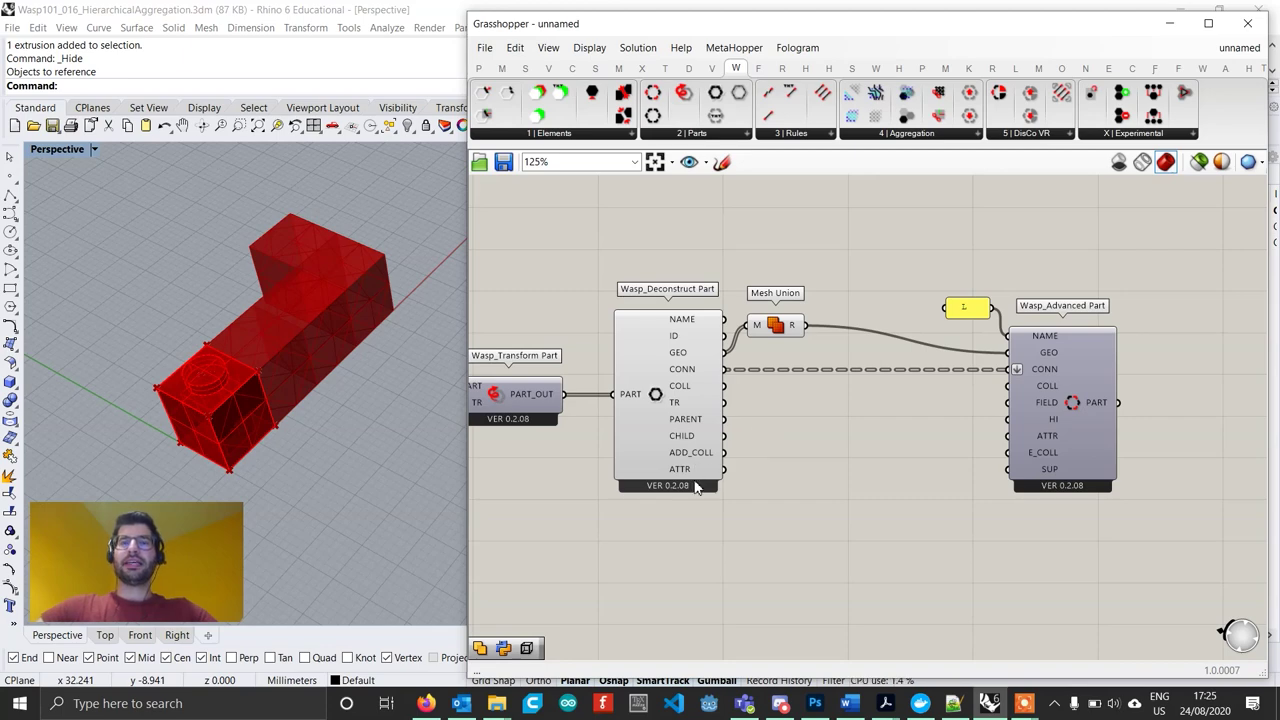
pyautogui.moveTo(881, 512); pyautogui.dragTo(850, 504, button='right')
pyautogui.moveTo(1112, 555); pyautogui.dragTo(909, 260)
pyautogui.moveTo(1038, 369); pyautogui.dragTo(1098, 374)
pyautogui.moveTo(731, 322); pyautogui.dragTo(788, 316)
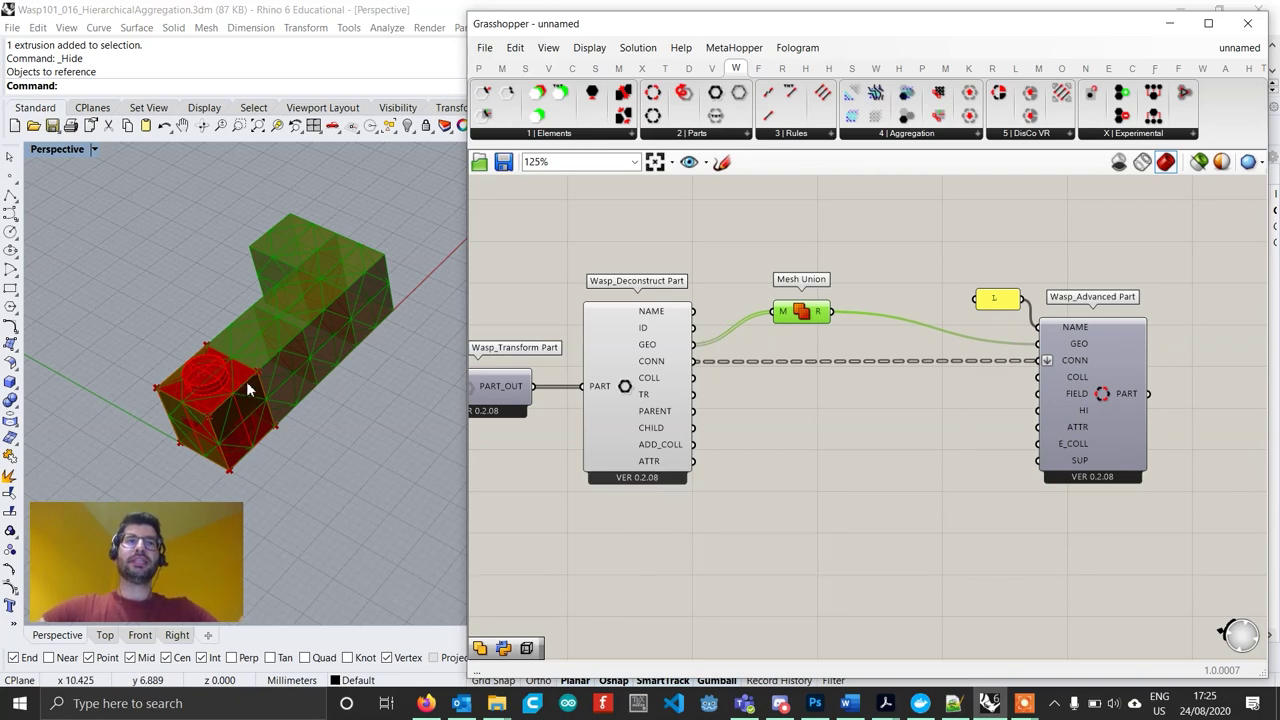
# Add a Wasp_Deconstruct Attribute component below the deconstructed part and feed it from that part's ATTR output.
pyautogui.moveTo(246, 381); pyautogui.dragTo(222, 424, button='right')
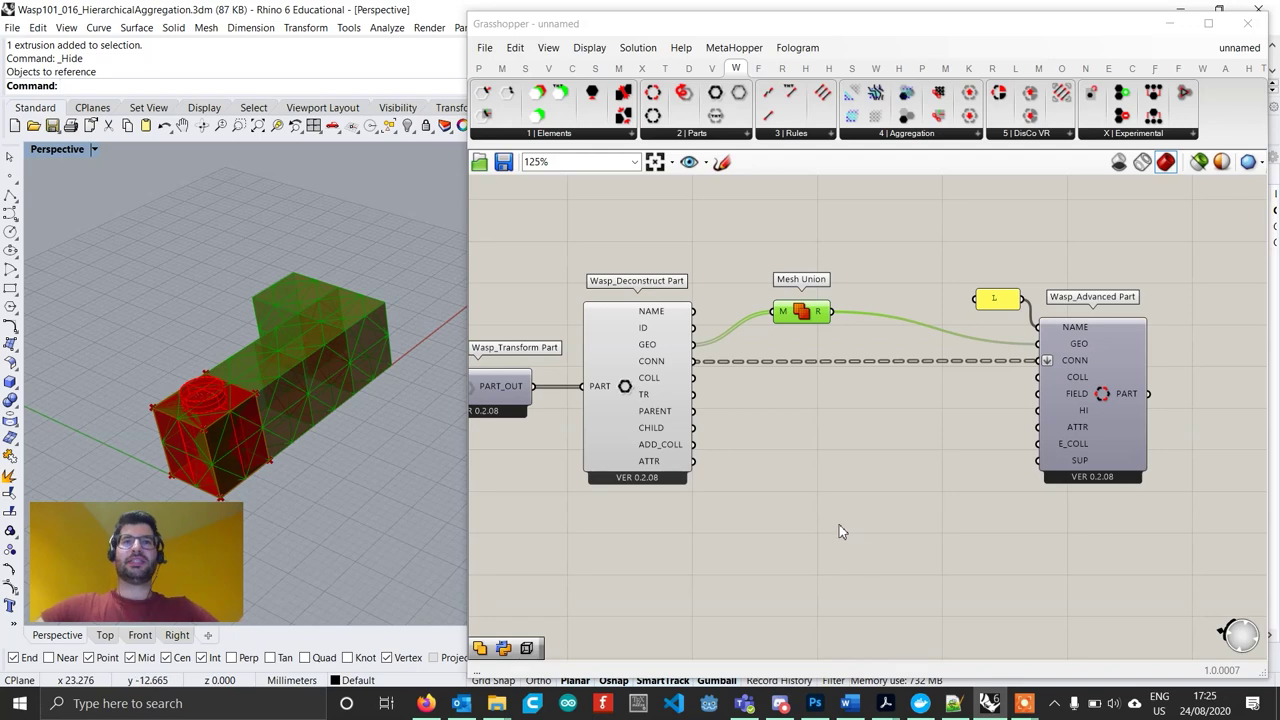
pyautogui.scroll(1, 760, 517)
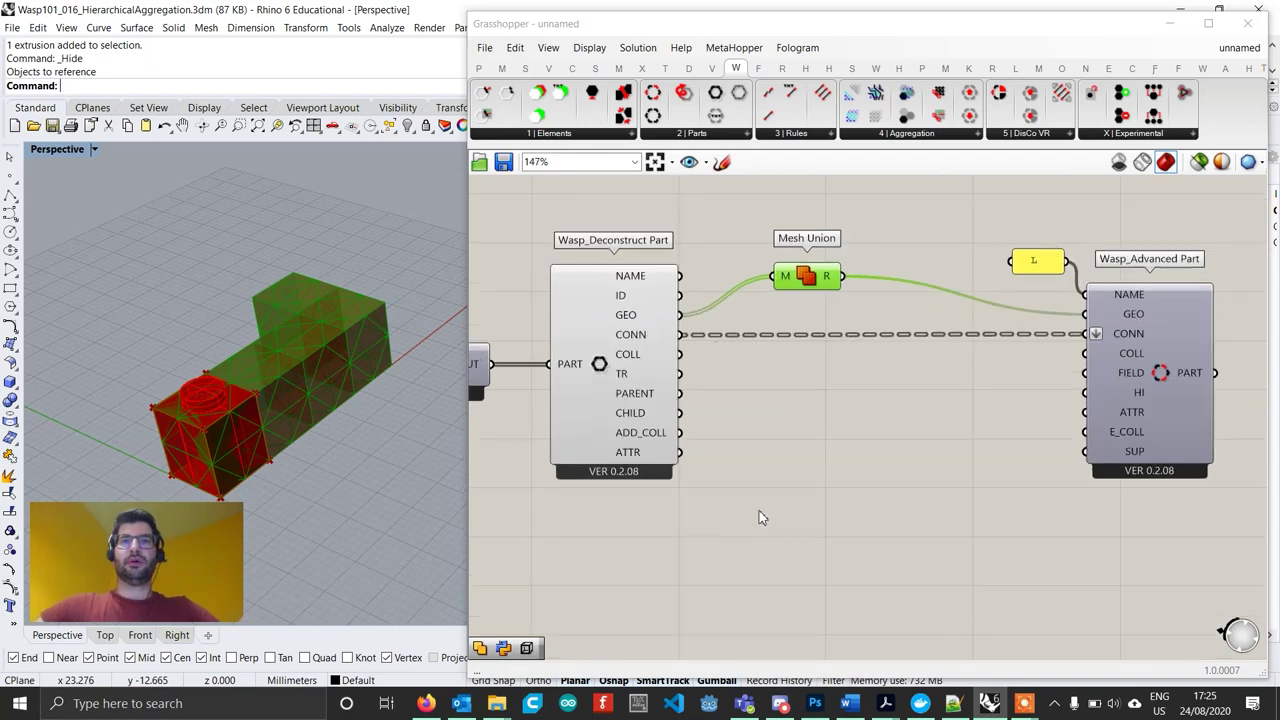
pyautogui.click(590, 135)
pyautogui.click(569, 262)
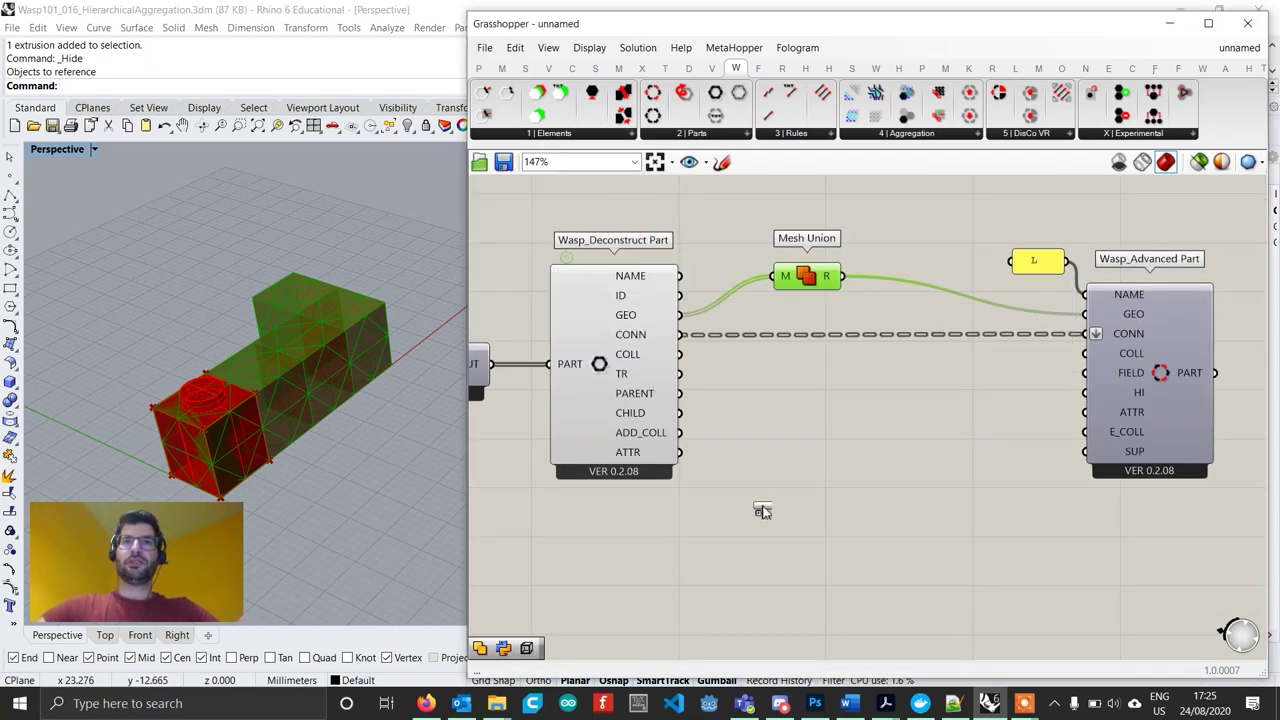
pyautogui.click(770, 515)
pyautogui.moveTo(680, 453); pyautogui.dragTo(795, 546)
pyautogui.moveTo(803, 550); pyautogui.dragTo(758, 495, button='right')
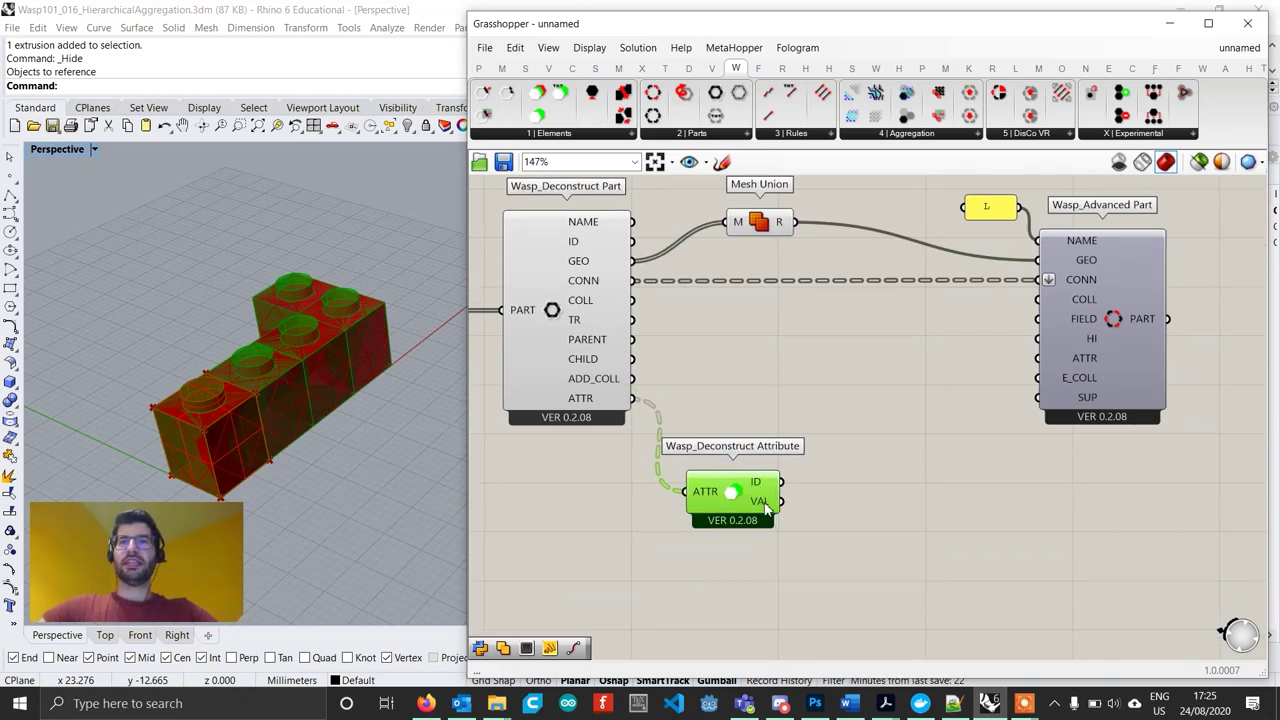
# Add a Solid Union component next to Wasp_Deconstruct Attribute.
pyautogui.moveTo(766, 508)
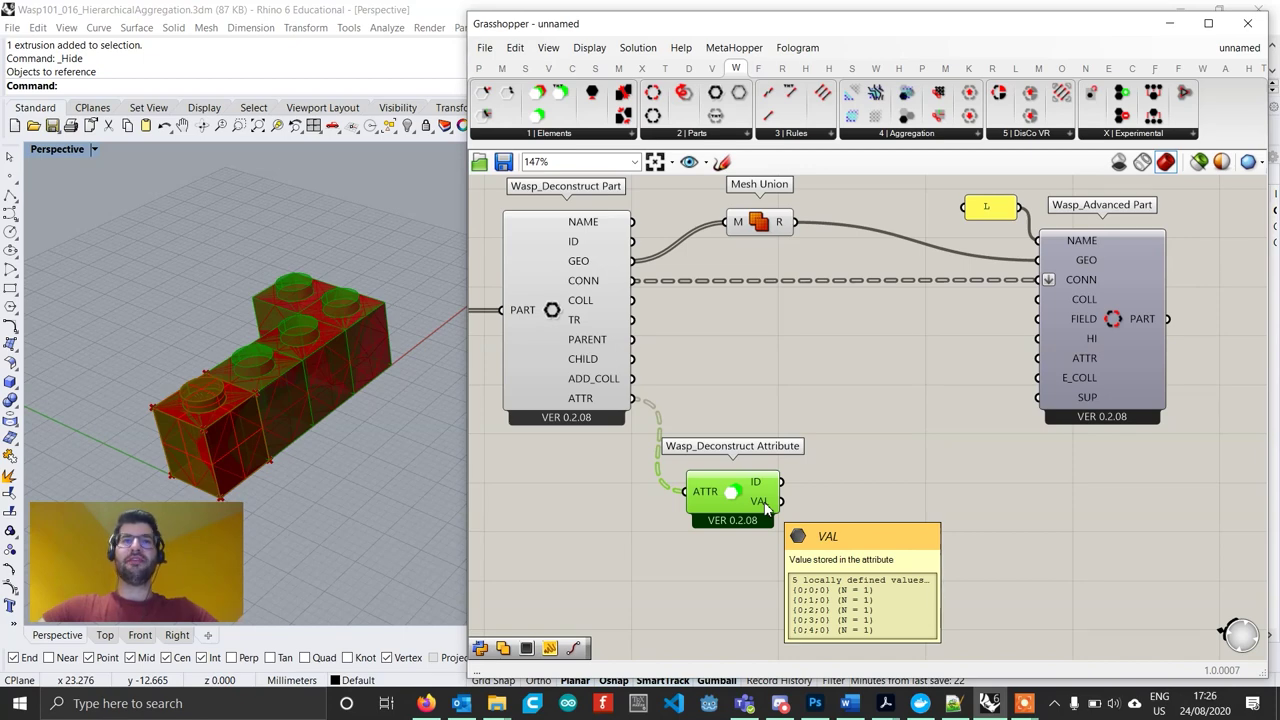
pyautogui.doubleClick(874, 514)
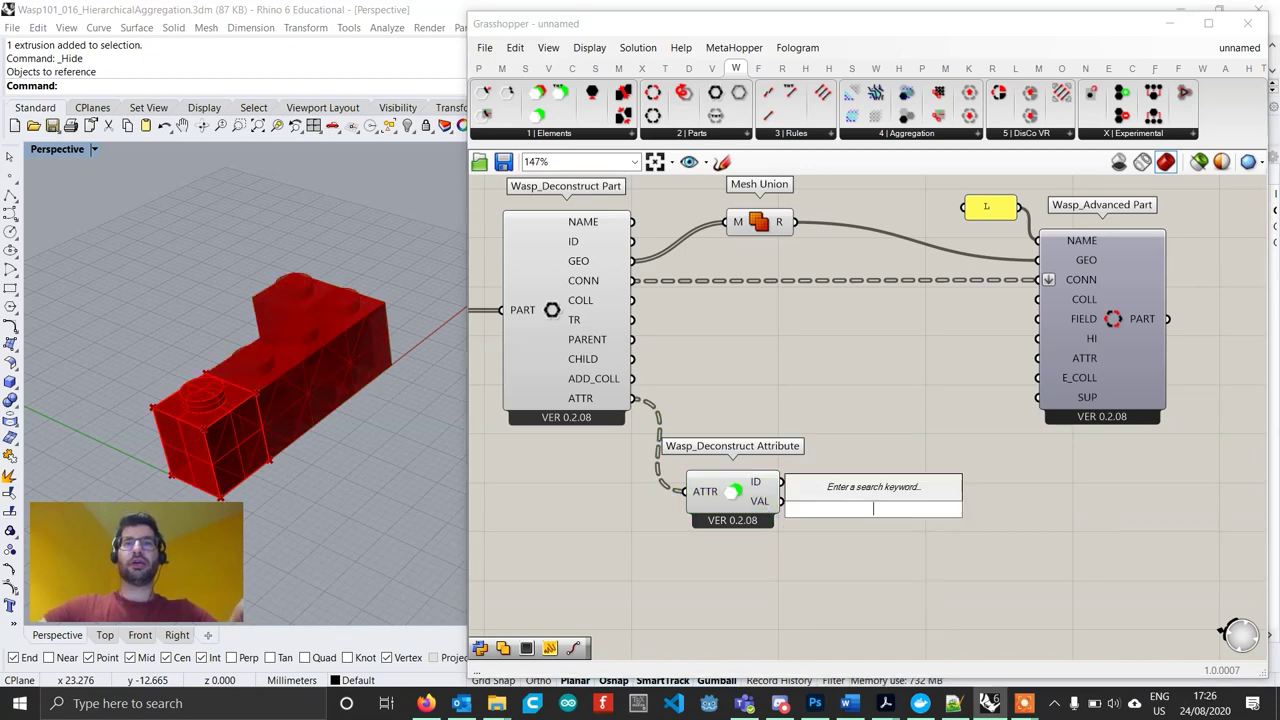
pyautogui.write('soldi')
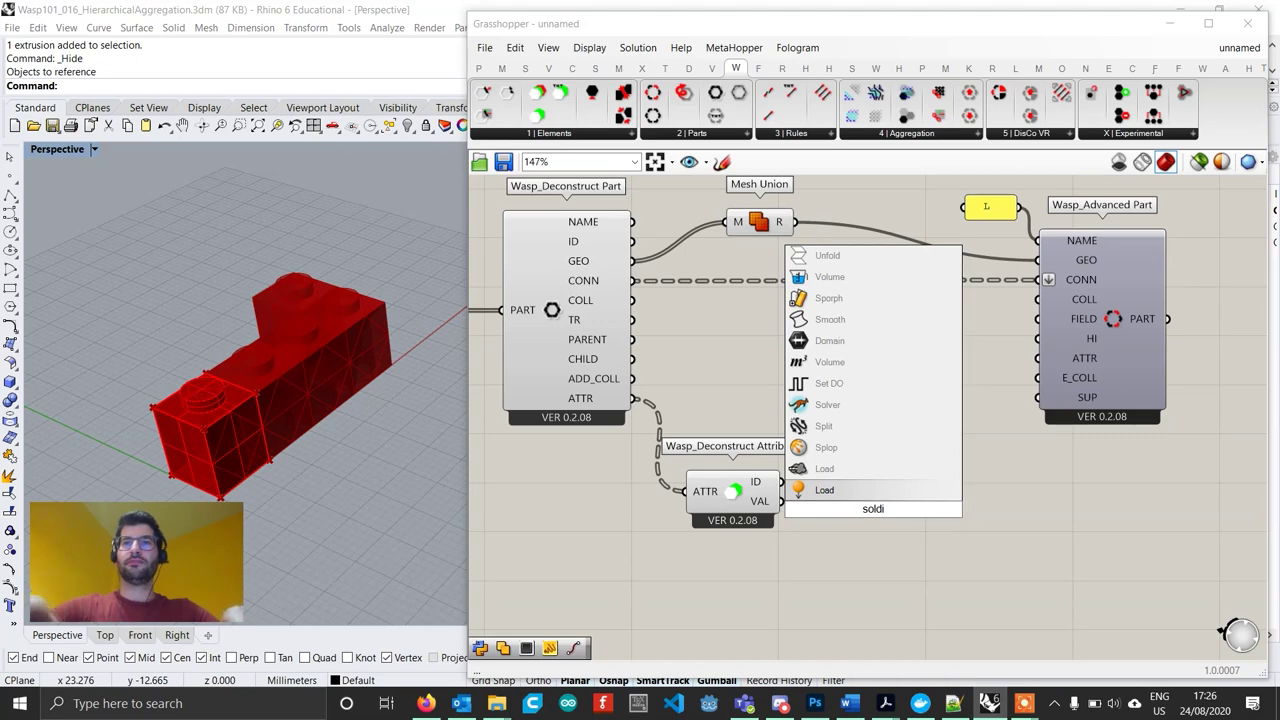
pyautogui.press('BackSpace')
pyautogui.press('BackSpace')
pyautogui.write('id')
pyautogui.press('Up')
pyautogui.press('Up')
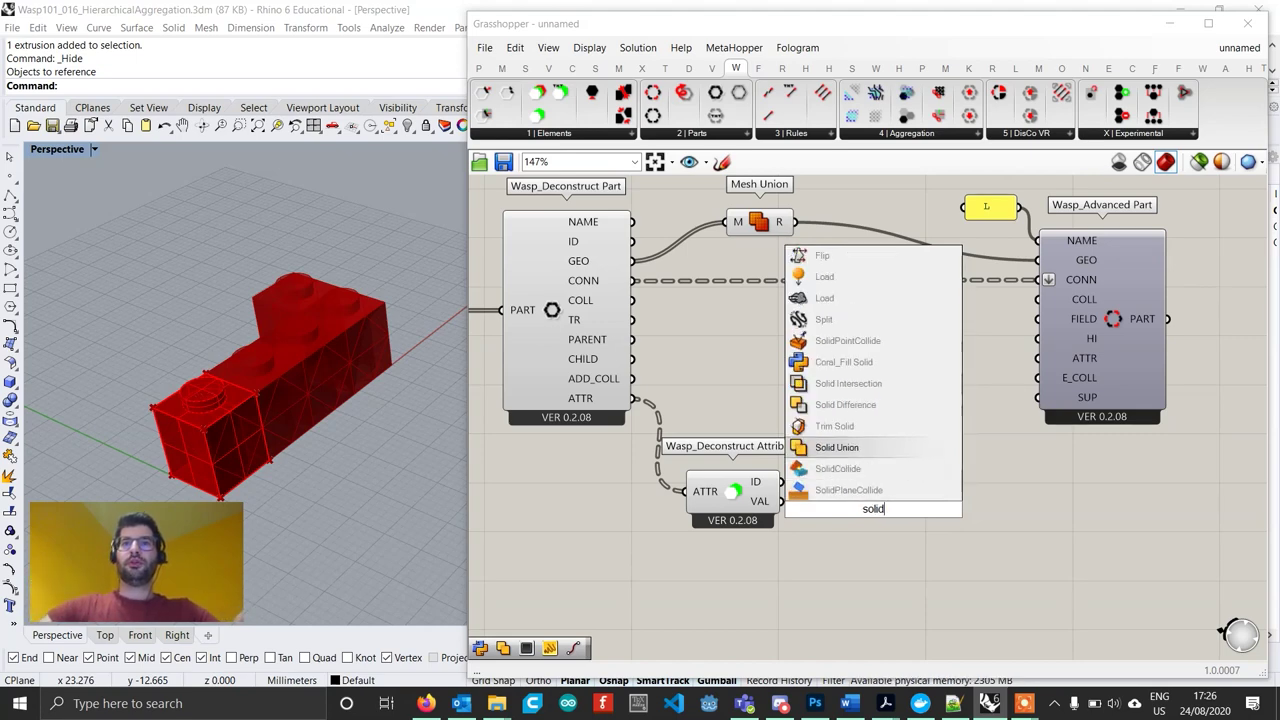
pyautogui.press('Return')
# Connect the deconstructed attribute's VAL output to Solid Union and flatten the union's B input.
pyautogui.moveTo(765, 512)
pyautogui.mouseDown()
pyautogui.moveTo(800, 512)
pyautogui.moveTo(787, 504)
pyautogui.mouseUp()
pyautogui.moveTo(804, 498); pyautogui.dragTo(872, 504)
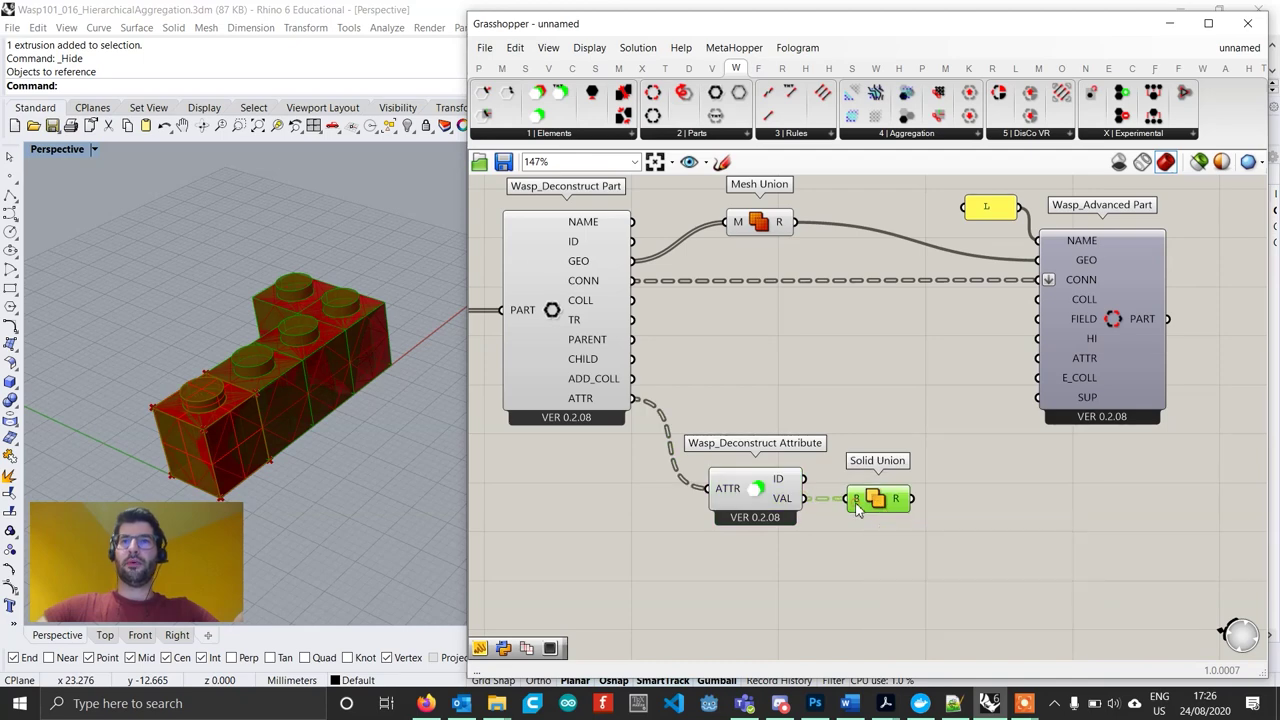
pyautogui.rightClick(857, 509)
pyautogui.click(885, 506)
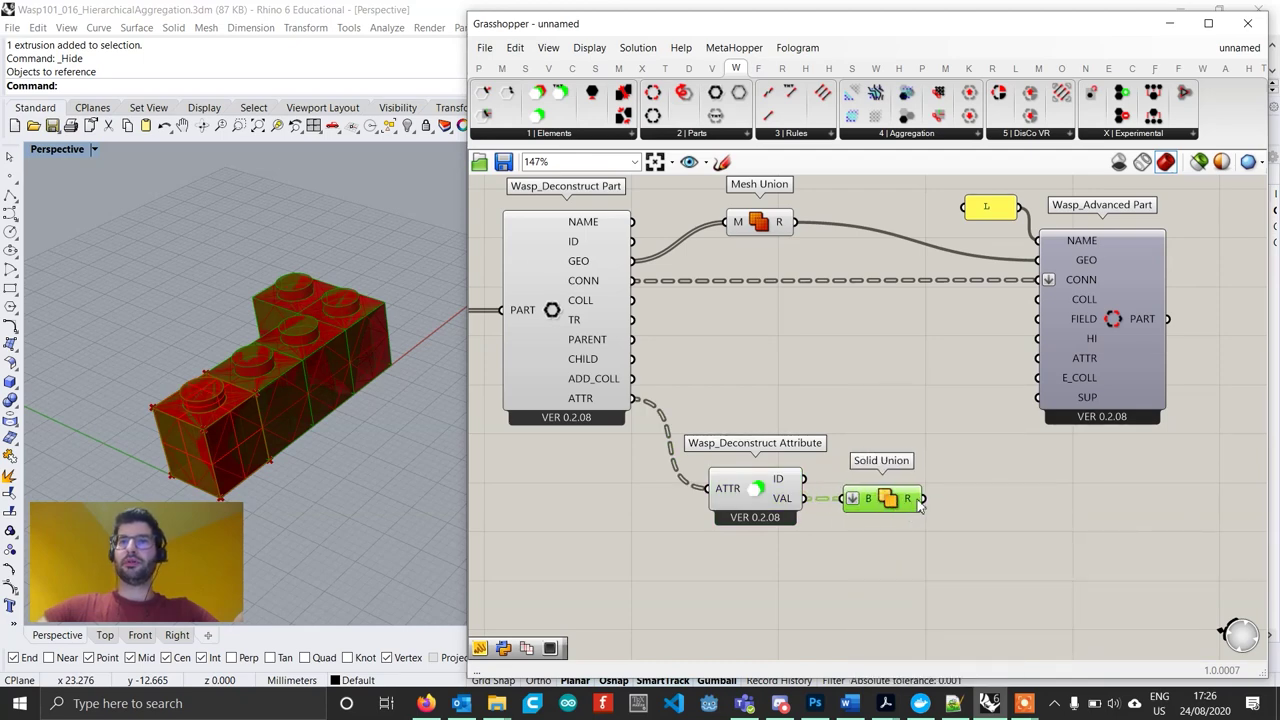
# Move Wasp_Advanced Part and the L panel farther from the deconstruct components to make room.
pyautogui.moveTo(919, 505)
pyautogui.scroll(-2, 736, 480)
pyautogui.moveTo(864, 210); pyautogui.dragTo(1170, 452)
pyautogui.moveTo(950, 437); pyautogui.dragTo(927, 510)
pyautogui.scroll(1, 927, 510)
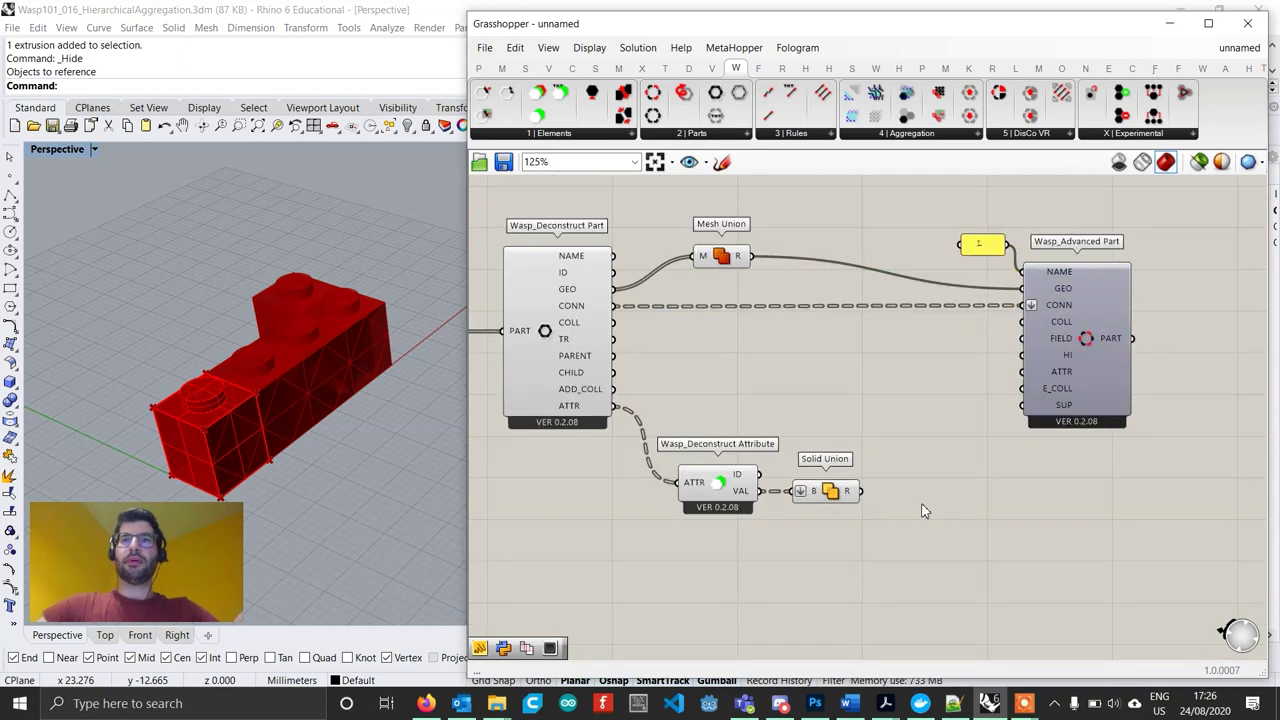
# Place a Wasp_Attribute component after Solid Union.
pyautogui.click(583, 137)
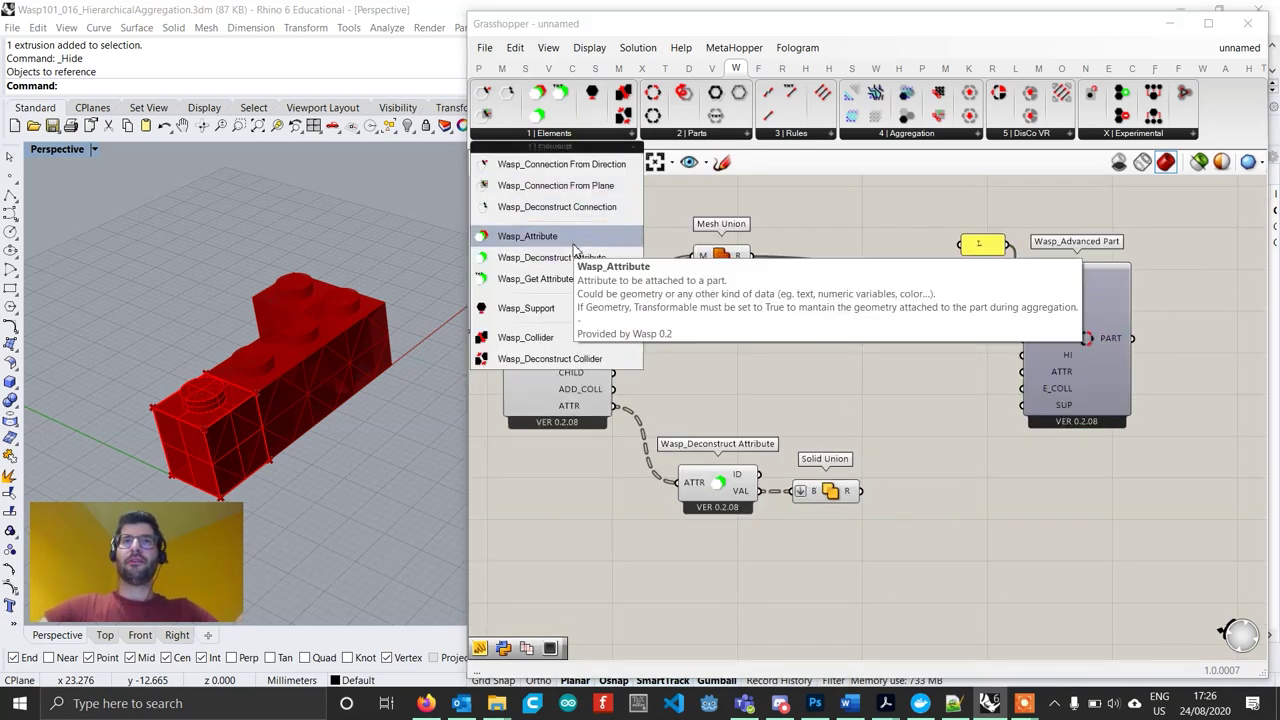
pyautogui.scroll(2, 942, 513)
pyautogui.scroll(1, 942, 512)
pyautogui.click(942, 513)
pyautogui.moveTo(942, 513); pyautogui.dragTo(968, 480)
# Add a DETAIL text panel as the Wasp_Attribute ID and connect the Solid Union result to its VAL input.
pyautogui.doubleClick(827, 393)
pyautogui.write('"DE')
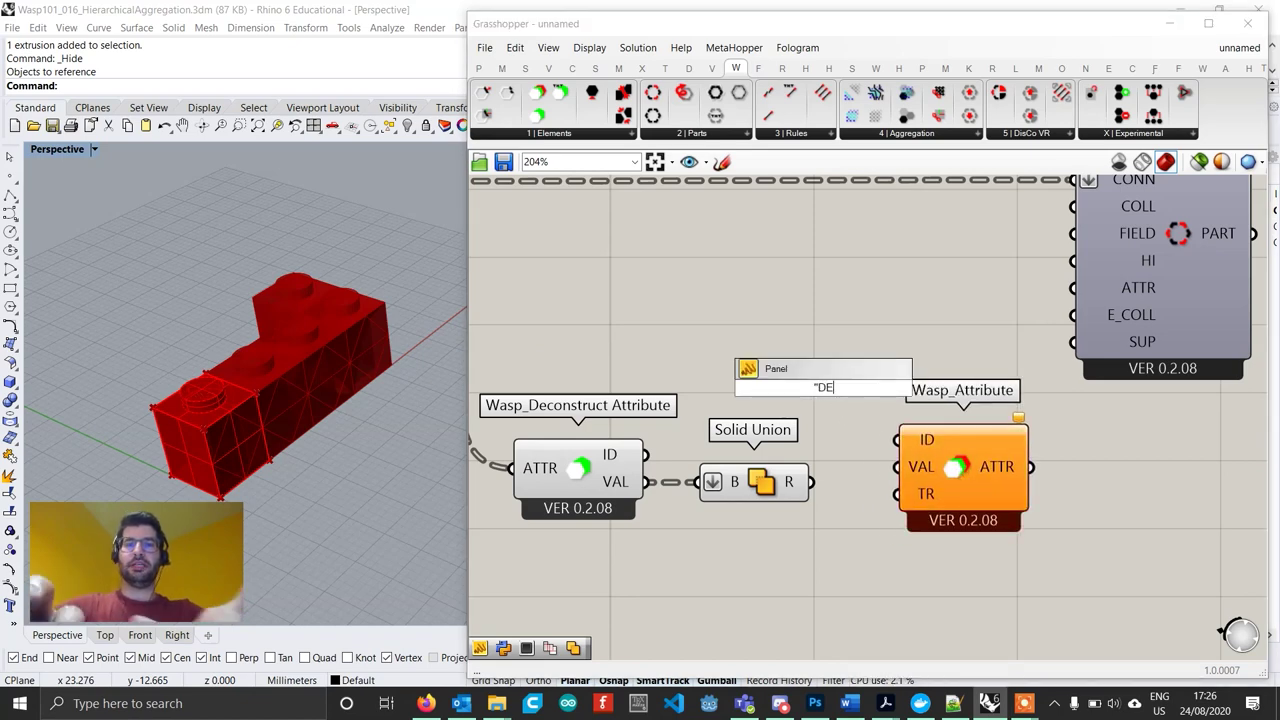
pyautogui.write('TAIL')
pyautogui.press('Return')
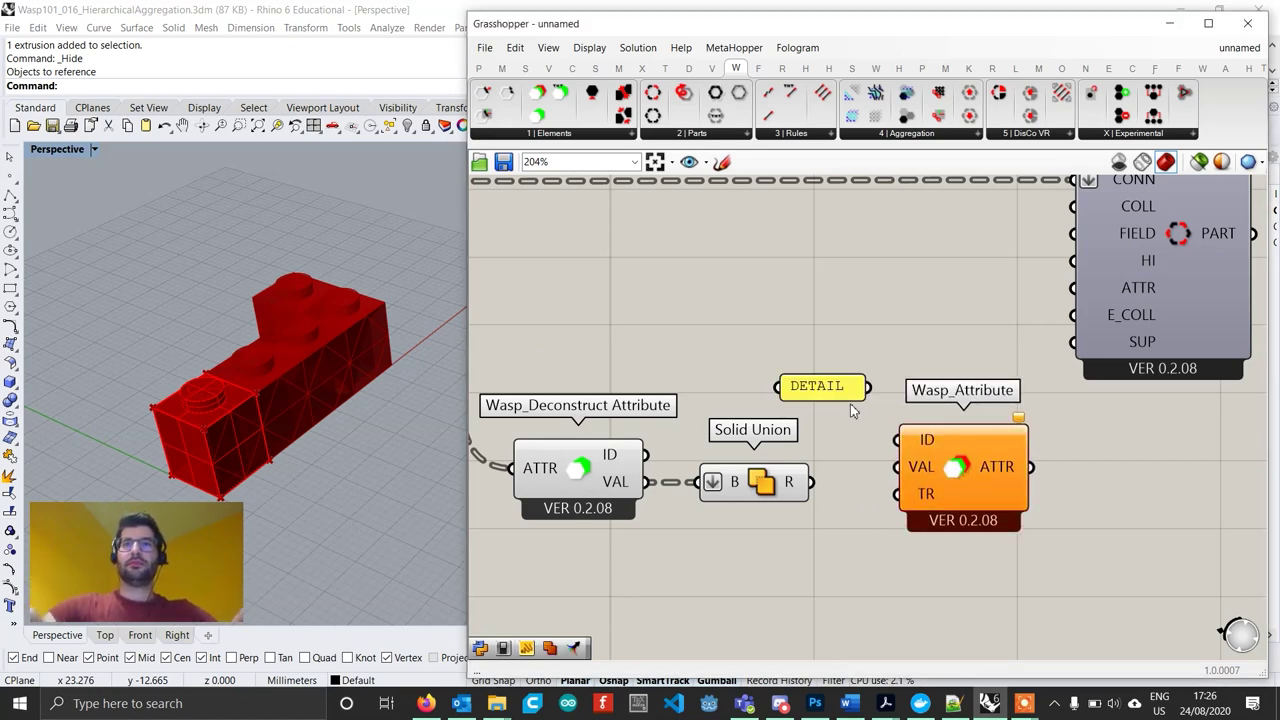
pyautogui.moveTo(869, 390); pyautogui.dragTo(903, 445)
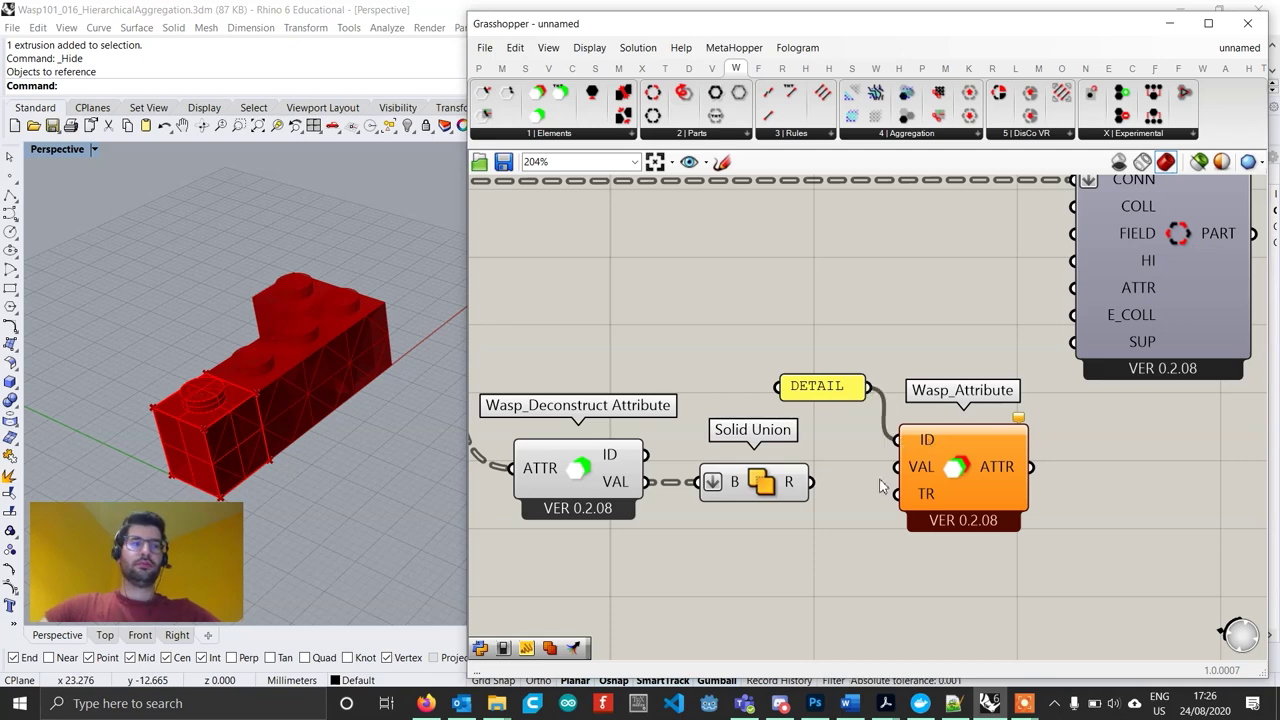
pyautogui.moveTo(811, 482); pyautogui.dragTo(898, 467)
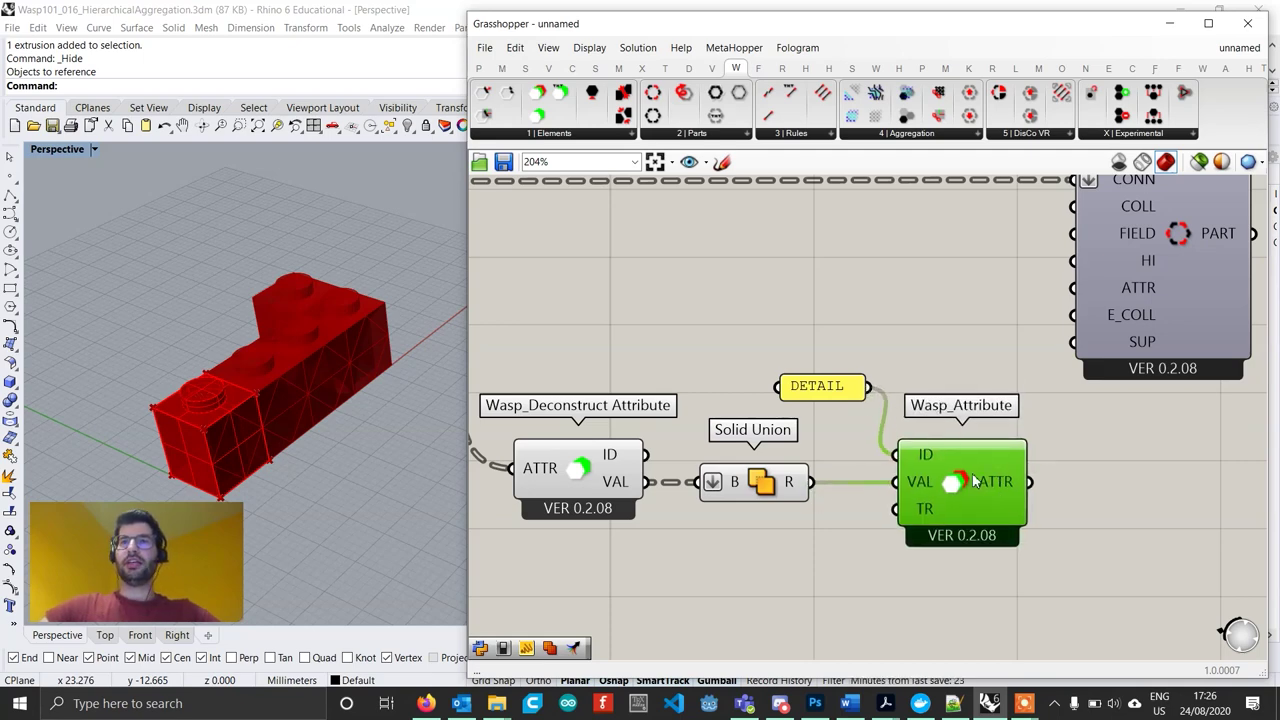
pyautogui.click(830, 395)
# Add a Boolean Toggle set to True for the attribute's TR input and connect the attribute to Wasp_Advanced Part's ATTR.
pyautogui.doubleClick(768, 543)
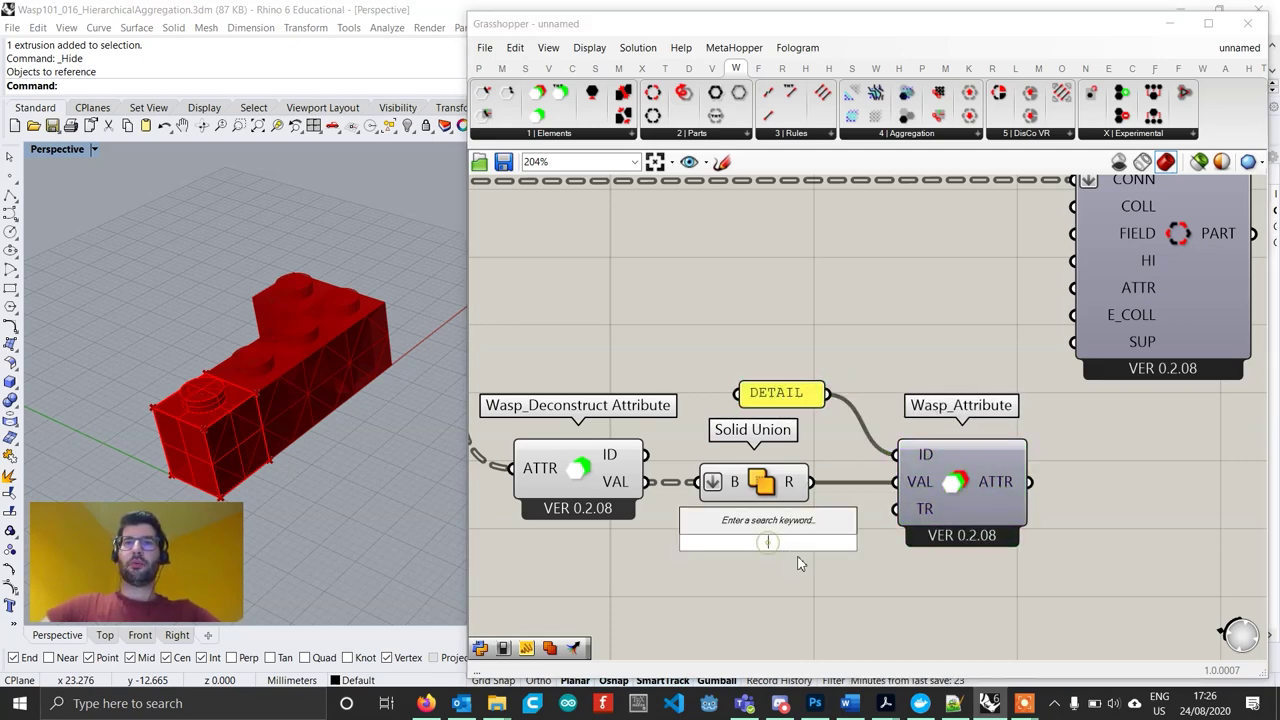
pyautogui.write('toggle')
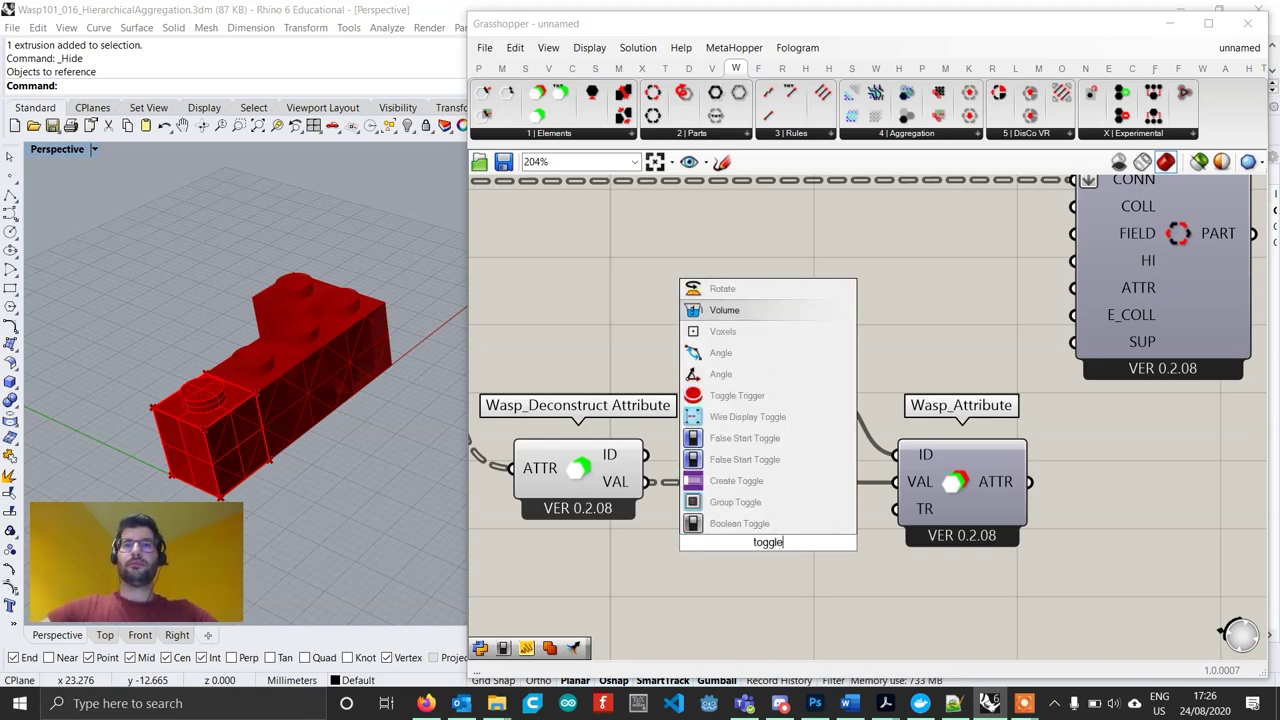
pyautogui.click(739, 523)
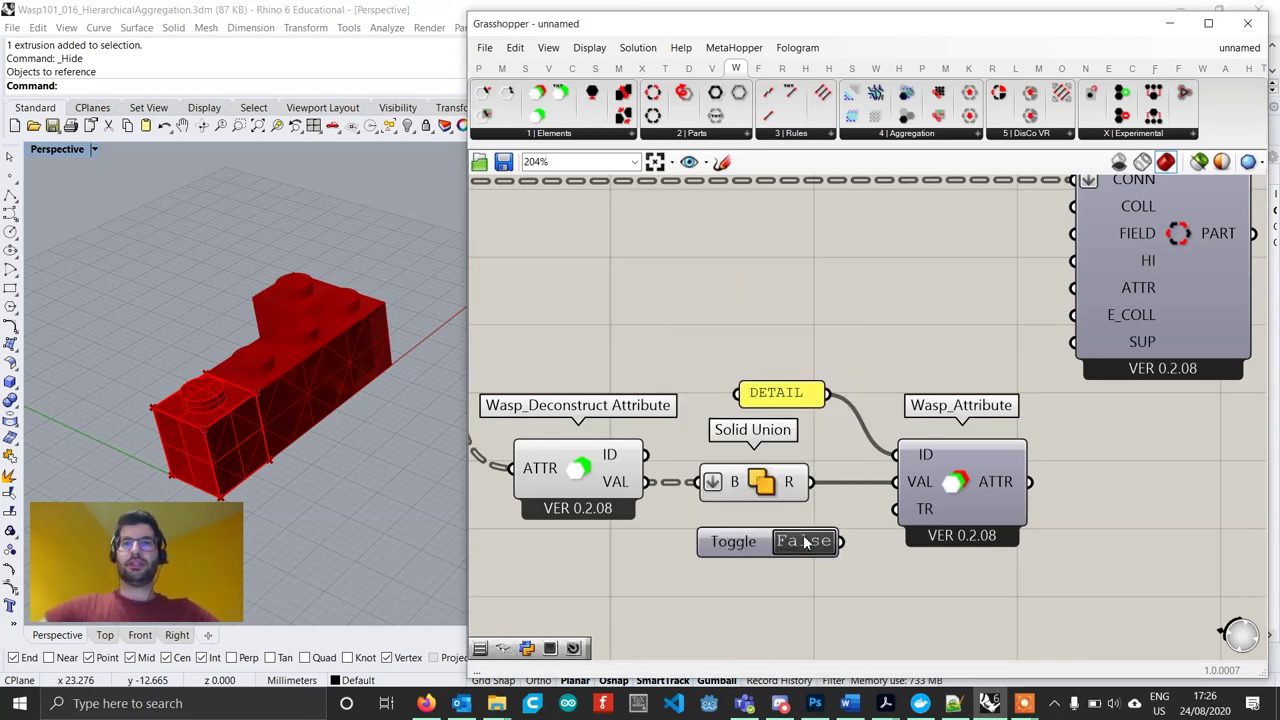
pyautogui.doubleClick(806, 540)
pyautogui.moveTo(840, 543); pyautogui.dragTo(985, 393)
pyautogui.scroll(-3, 1008, 505)
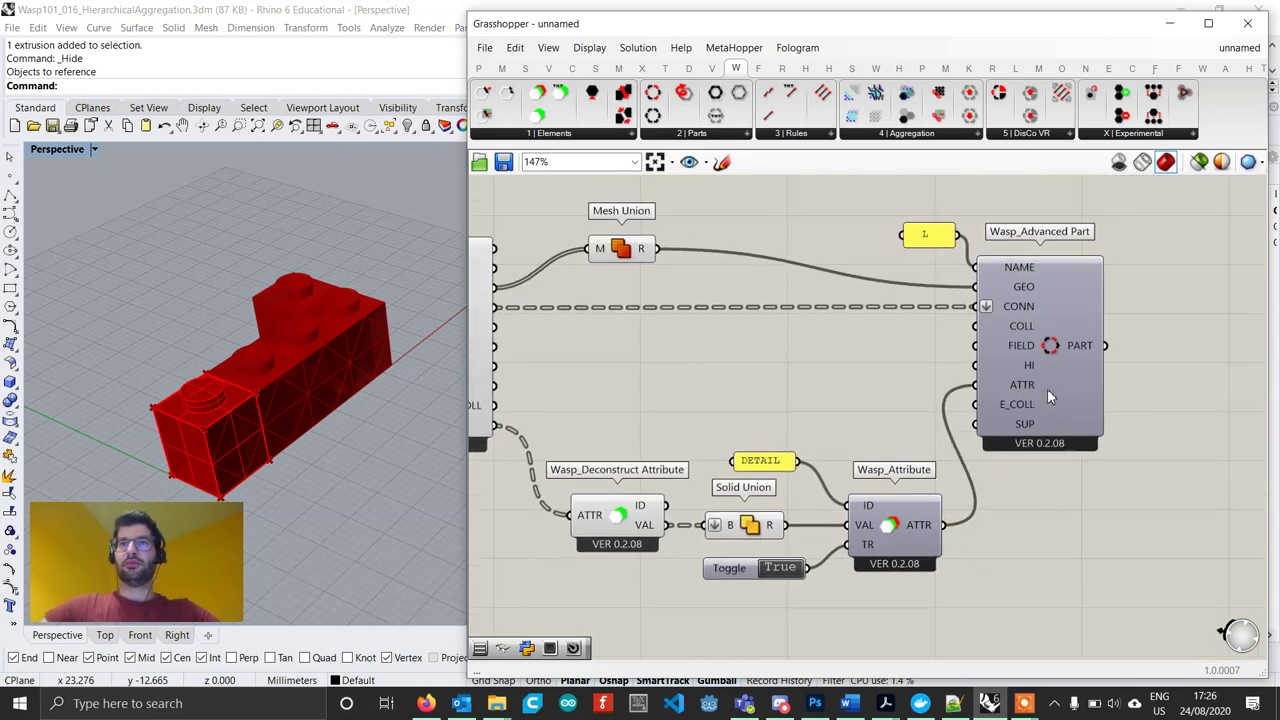
# Move the whole group of attribute components up closer to the connection wire.
pyautogui.moveTo(950, 628); pyautogui.dragTo(548, 436)
pyautogui.moveTo(878, 508); pyautogui.dragTo(867, 441)
pyautogui.click(988, 492)
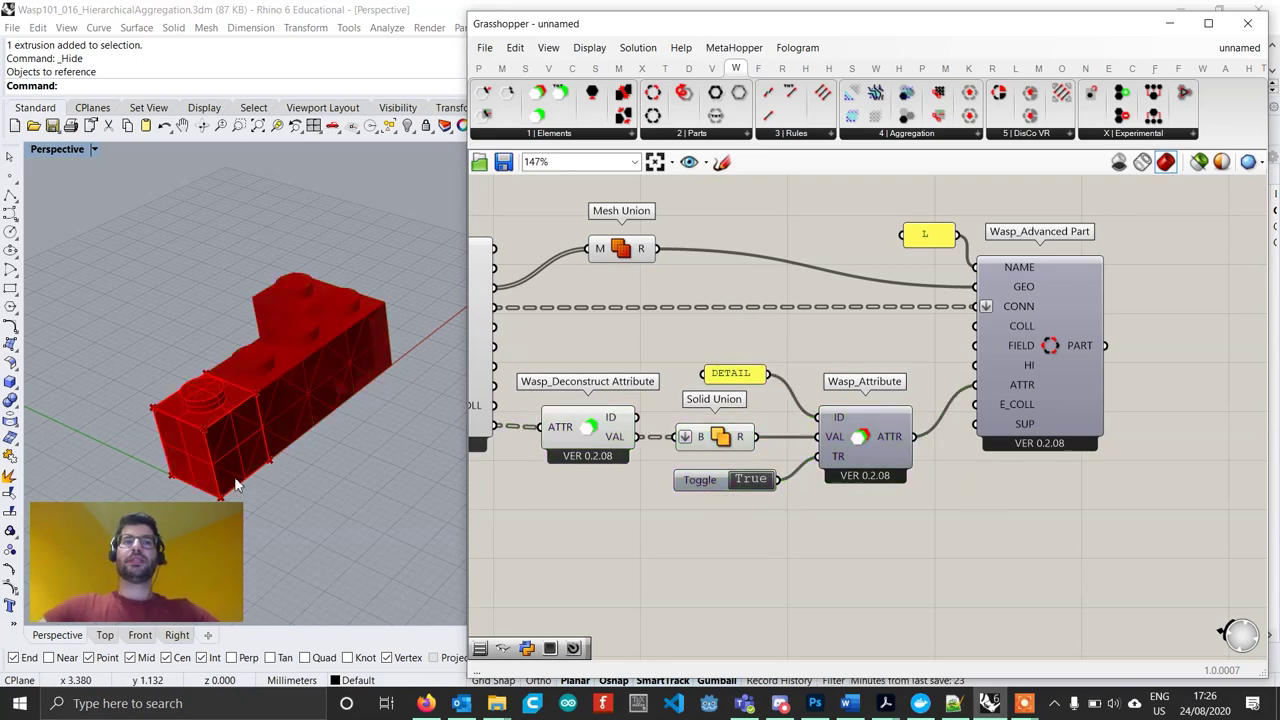
pyautogui.moveTo(1093, 344)
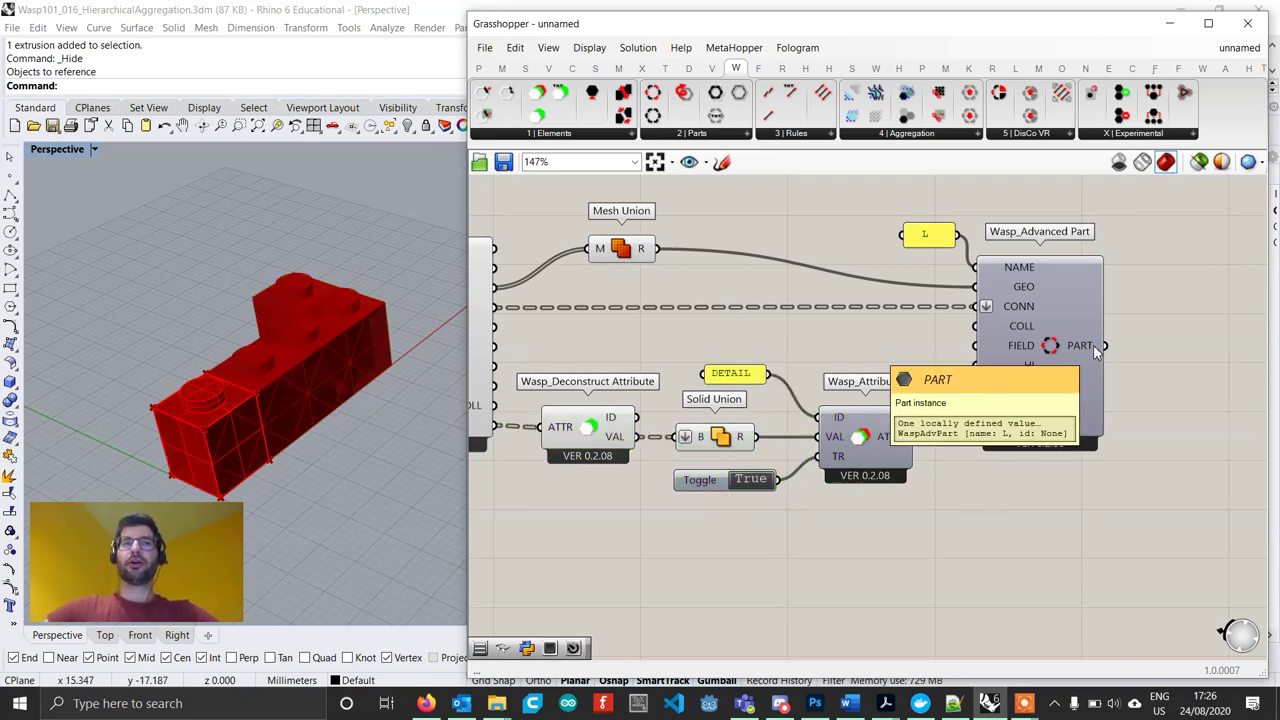
pyautogui.moveTo(600, 405); pyautogui.dragTo(693, 395, button='right')
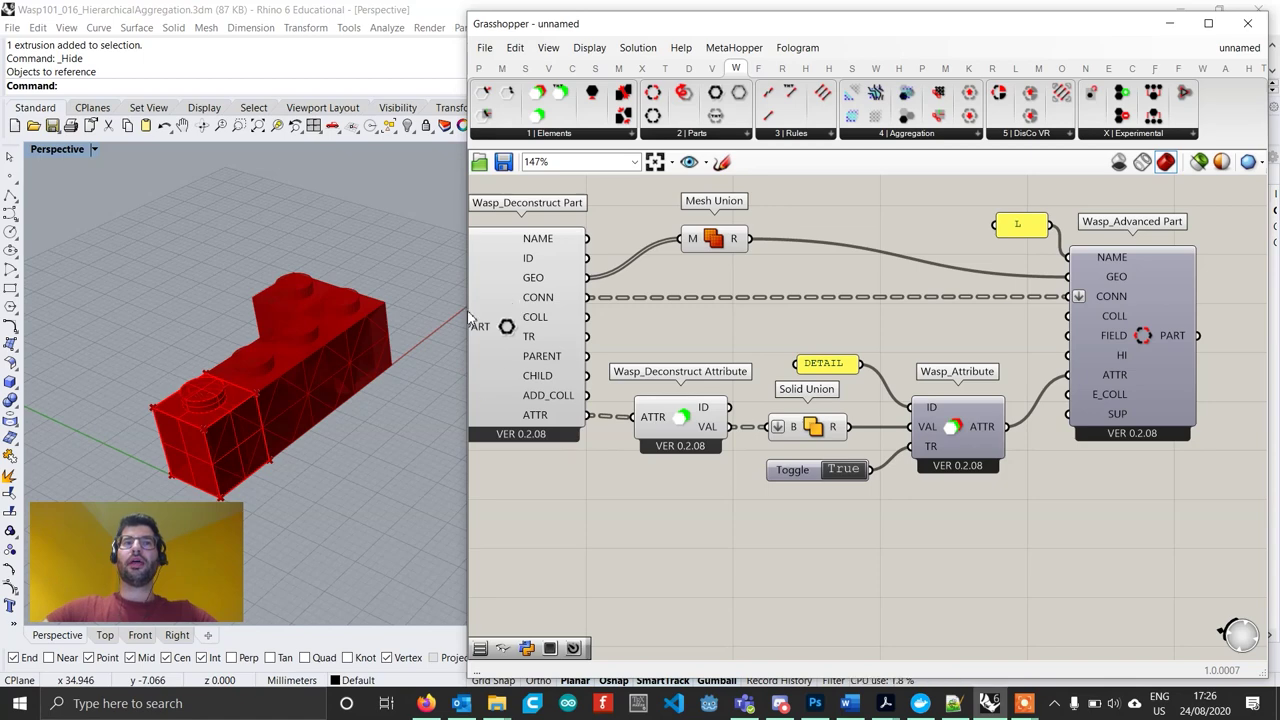
pyautogui.moveTo(482, 368); pyautogui.dragTo(545, 355, button='right')
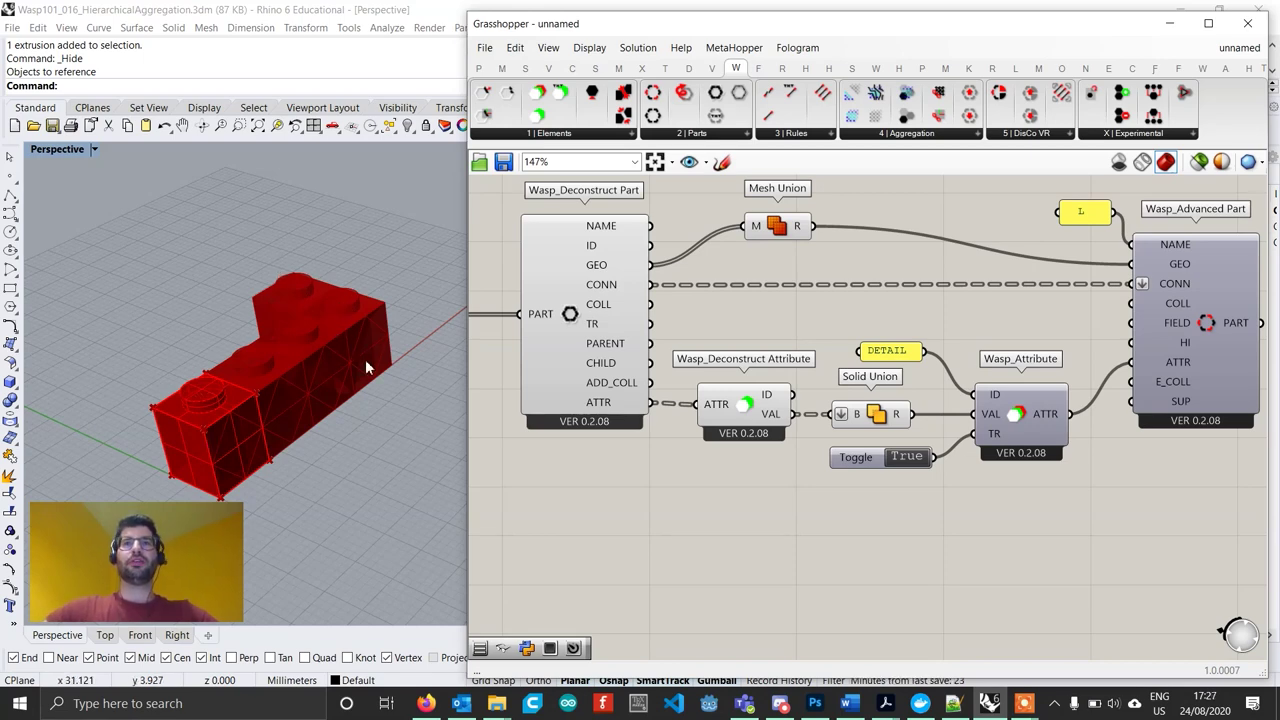
# Place a Wasp_Assemble Part Hierarchy component below the attribute components.
pyautogui.moveTo(540, 410)
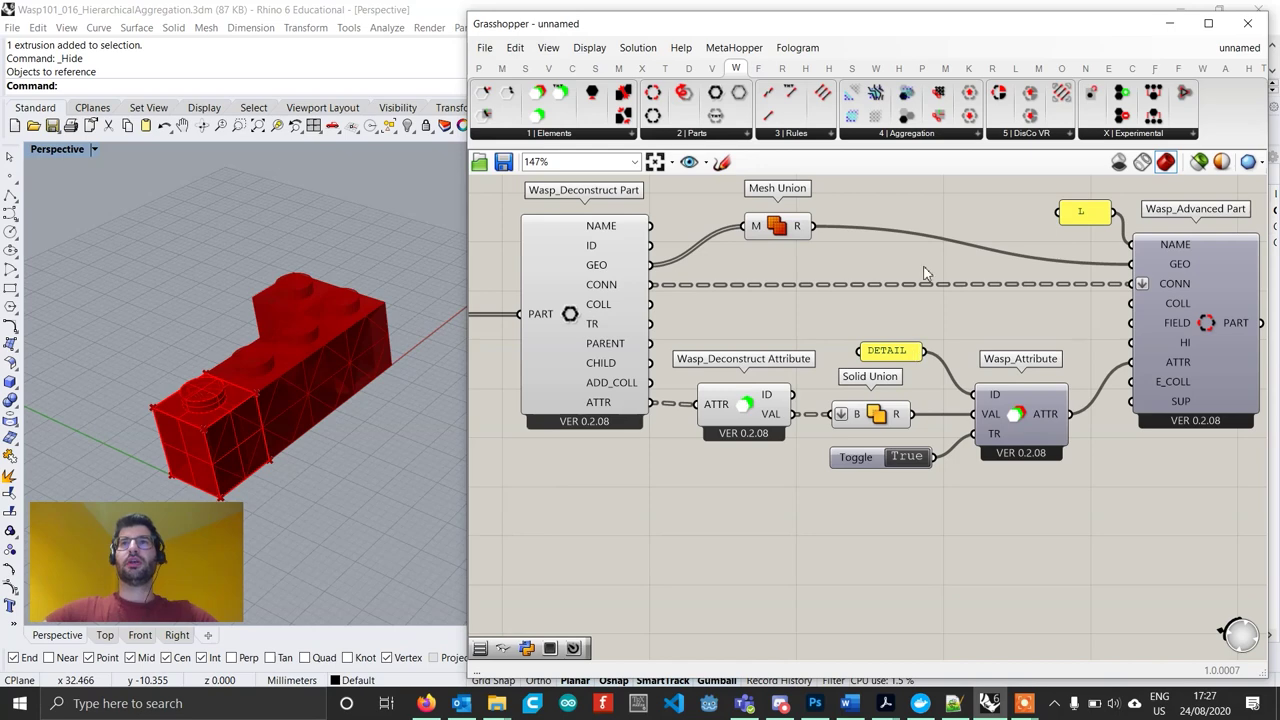
pyautogui.click(1160, 134)
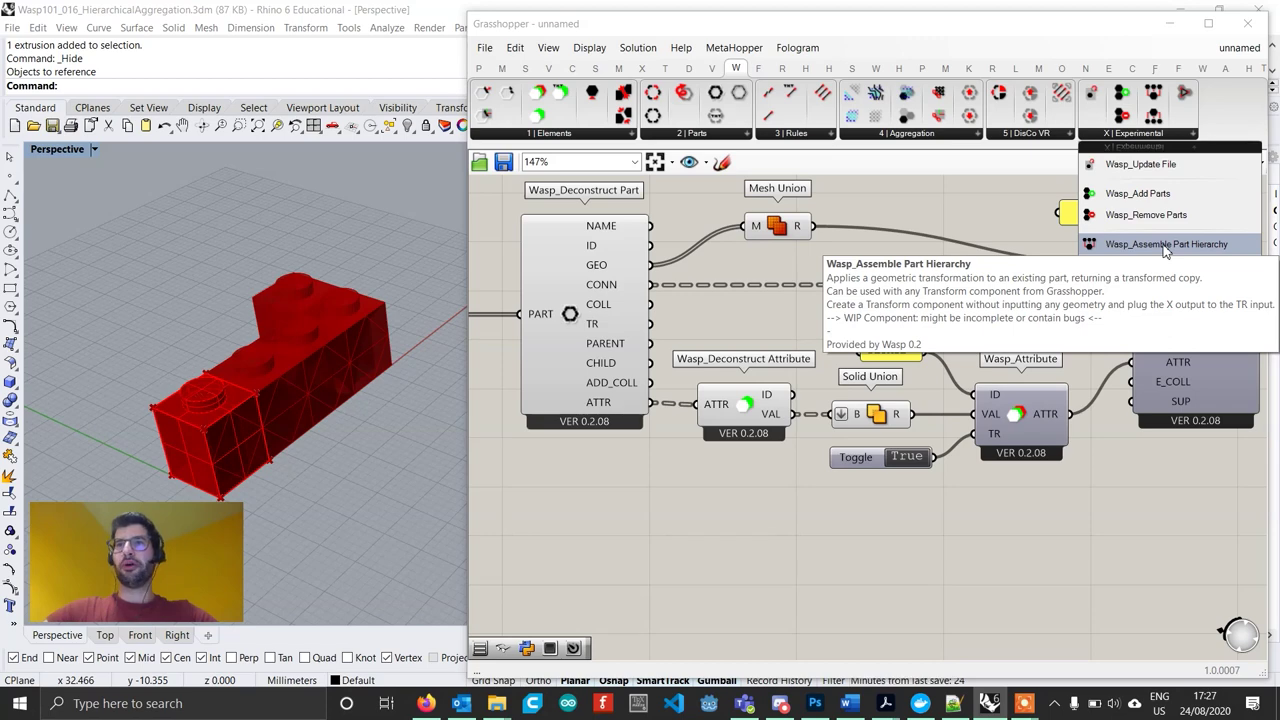
pyautogui.moveTo(1165, 247); pyautogui.dragTo(876, 568)
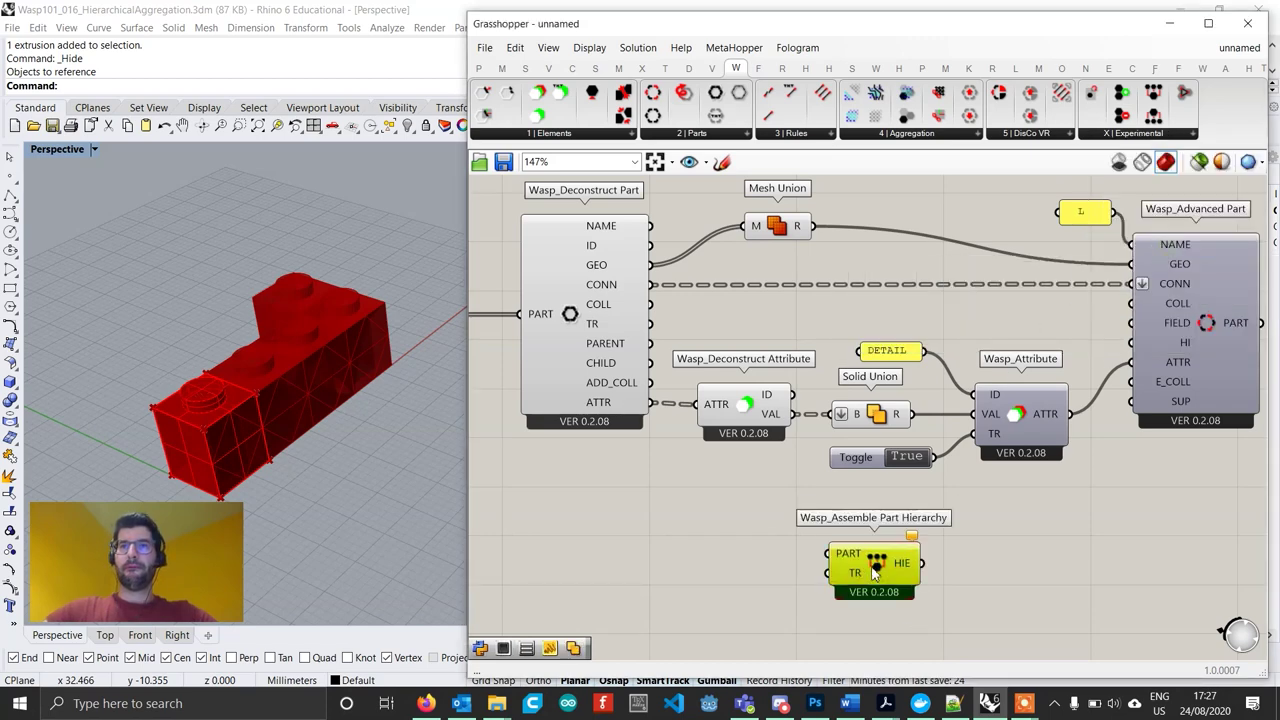
# Connect the original advanced part's PART output to the hierarchy component's PART input and Move's X output to its TR input.
pyautogui.scroll(-3, 764, 542)
pyautogui.moveTo(553, 500); pyautogui.dragTo(738, 487, button='right')
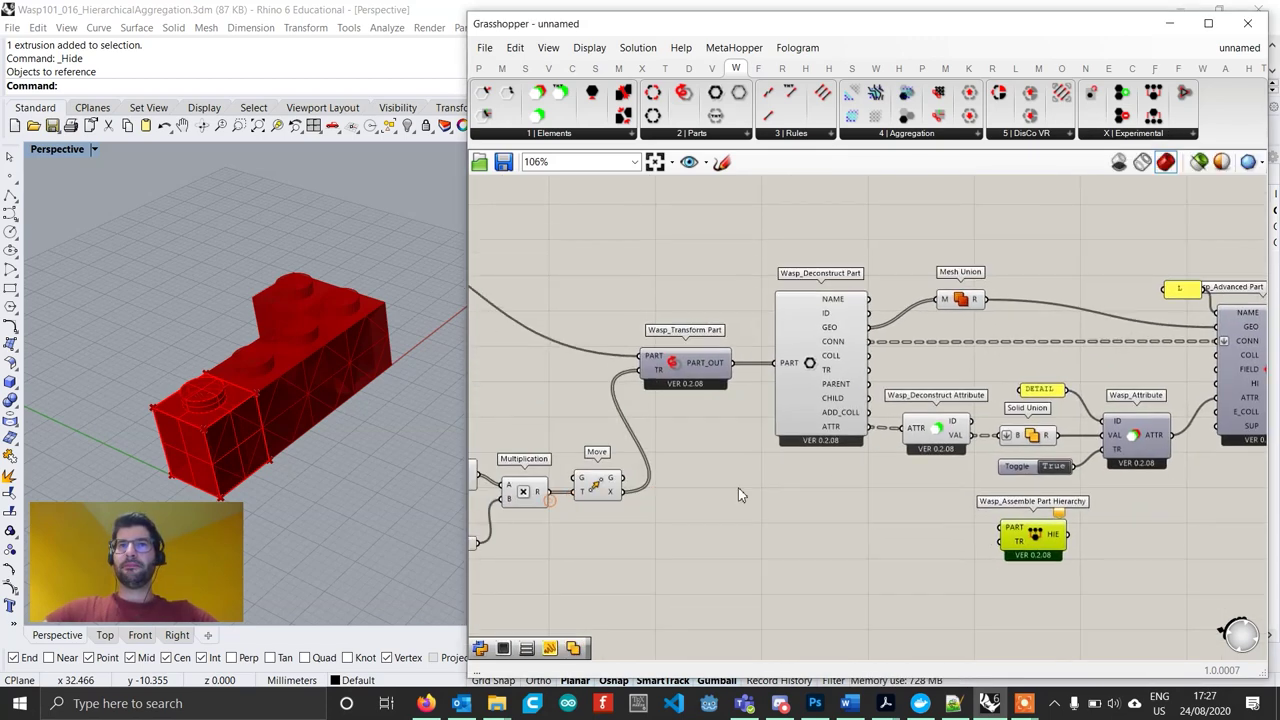
pyautogui.scroll(1, 1018, 538)
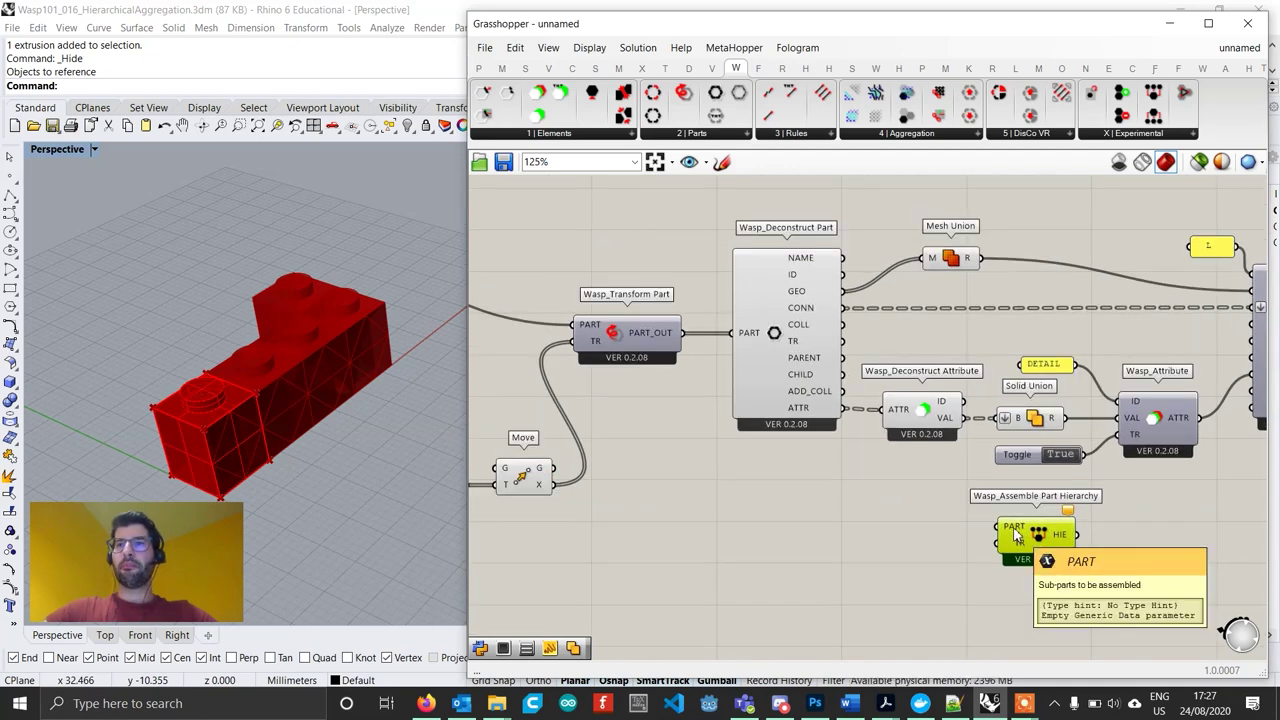
pyautogui.scroll(-3, 1018, 538)
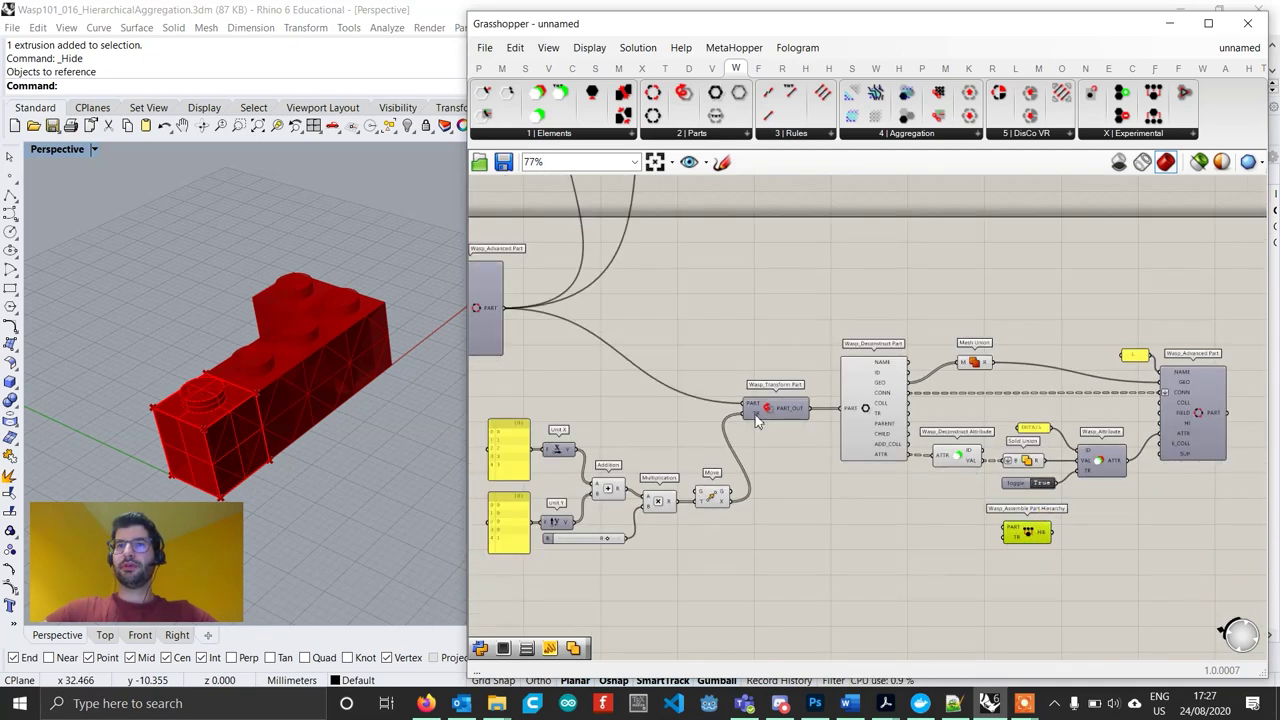
pyautogui.moveTo(503, 307); pyautogui.dragTo(1002, 530)
pyautogui.scroll(2, 1000, 540)
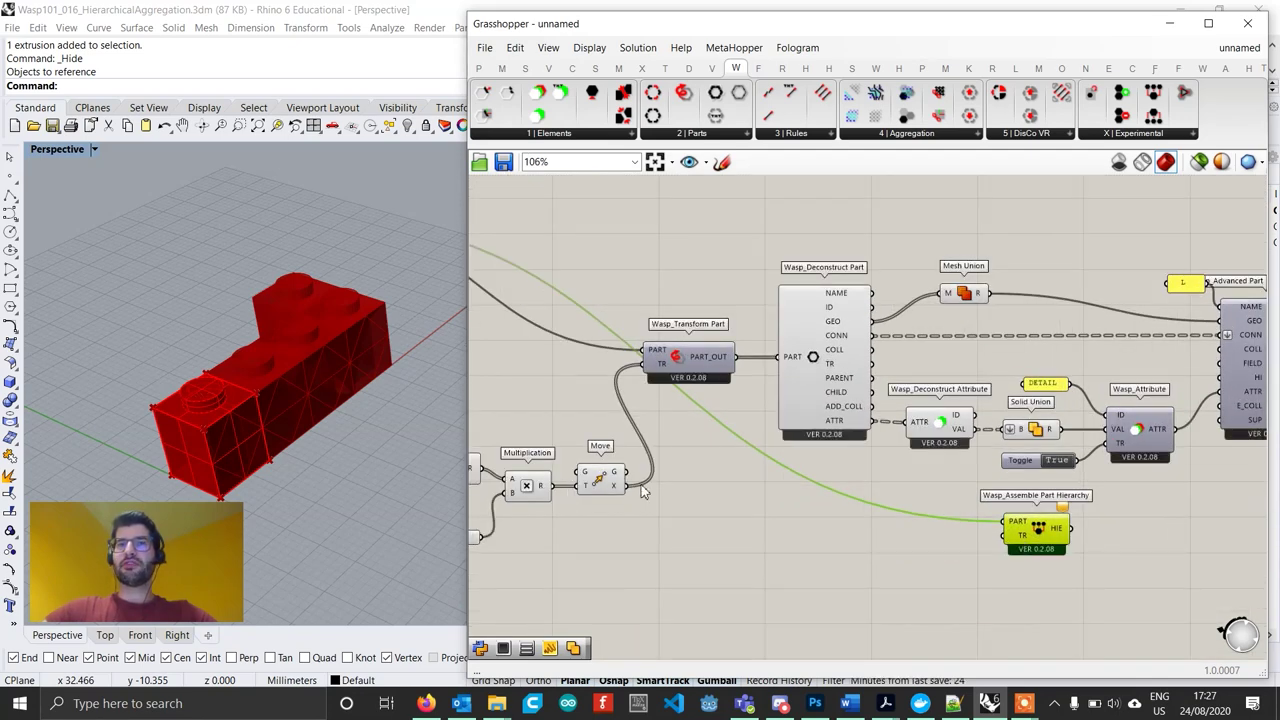
pyautogui.moveTo(626, 487); pyautogui.dragTo(1006, 536)
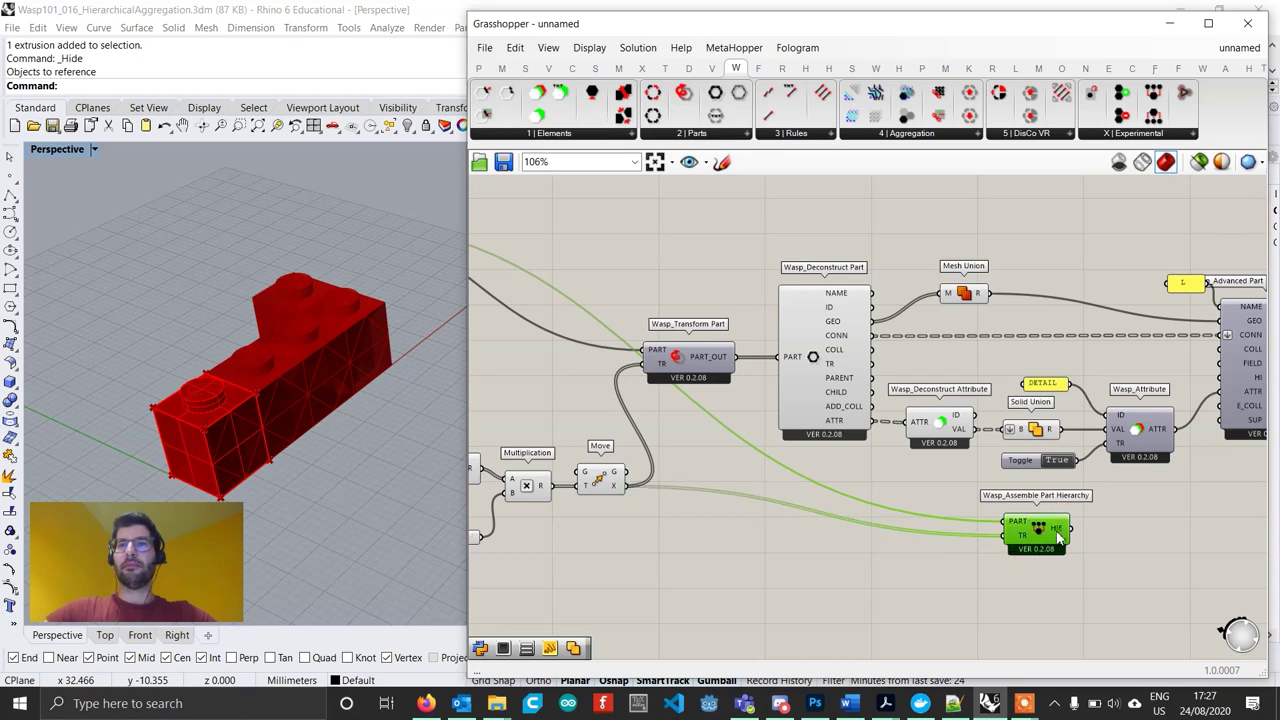
# Connect the hierarchy component's HIE output to the HI input of the L-shaped Wasp_Advanced Part.
pyautogui.moveTo(1058, 538)
pyautogui.moveTo(1058, 538); pyautogui.dragTo(847, 541, button='right')
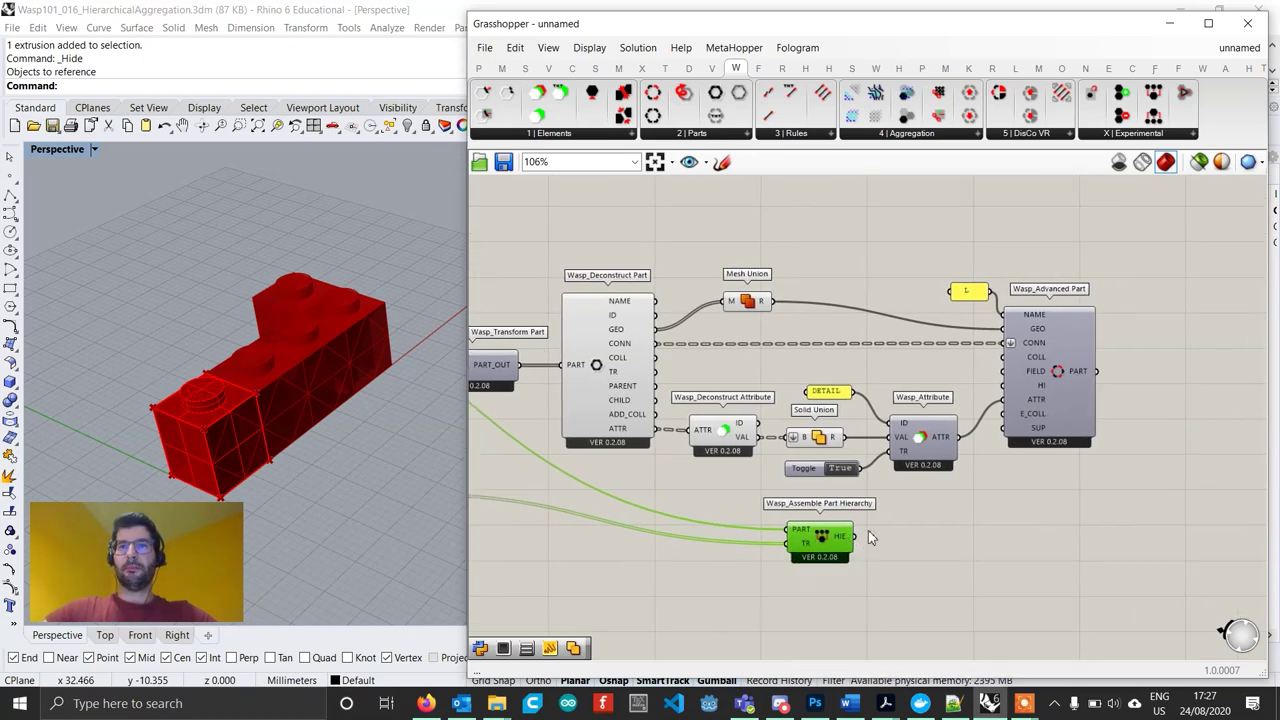
pyautogui.moveTo(940, 512); pyautogui.dragTo(1005, 390)
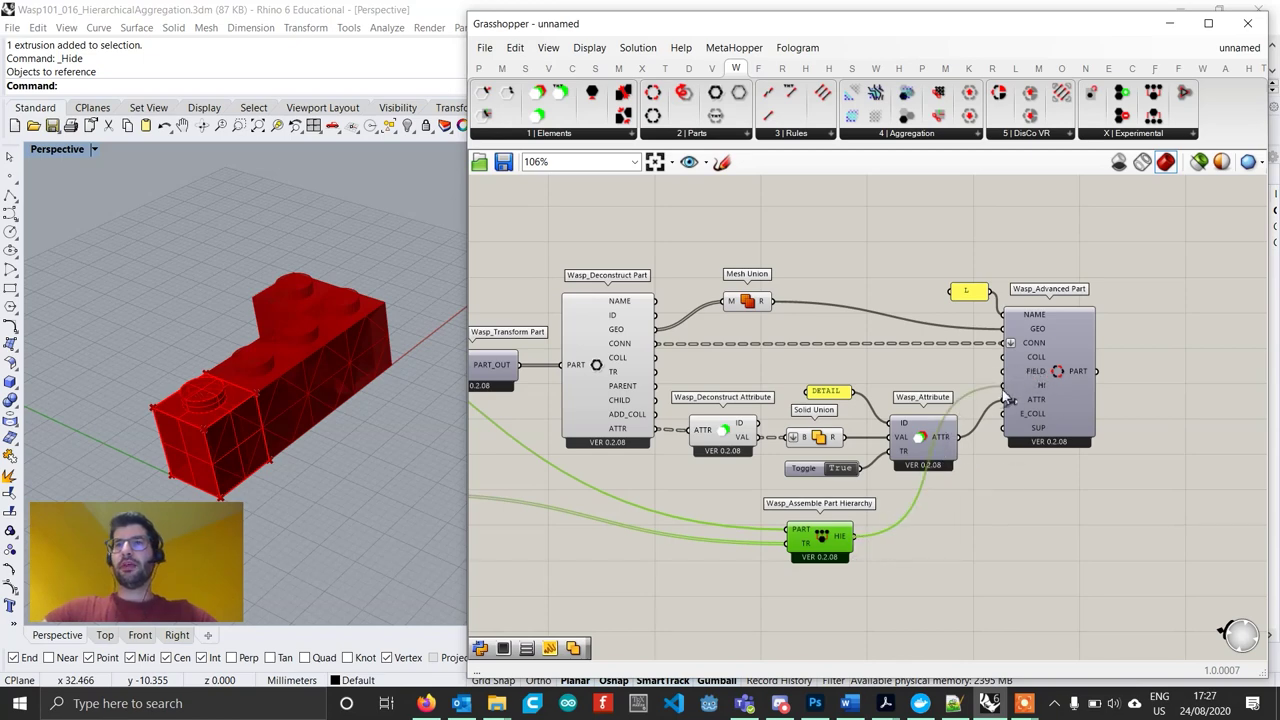
pyautogui.scroll(2, 1060, 392)
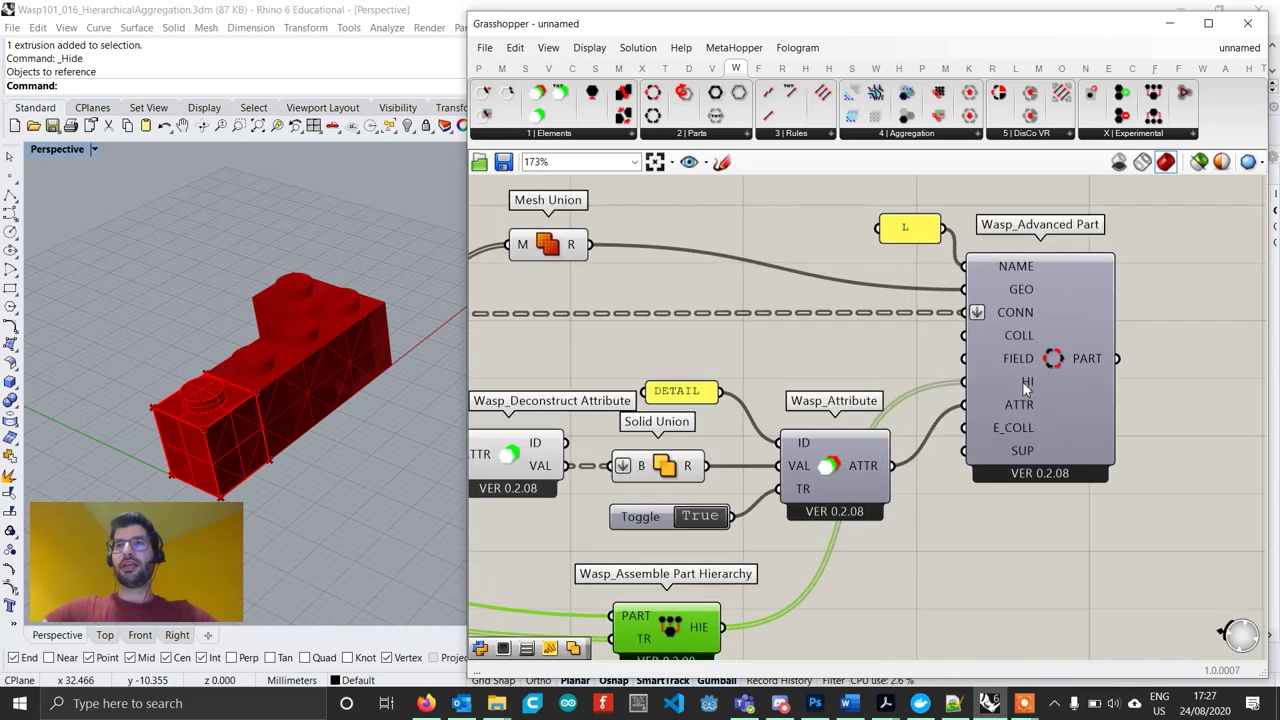
pyautogui.scroll(-2, 1021, 381)
pyautogui.scroll(-2, 962, 512)
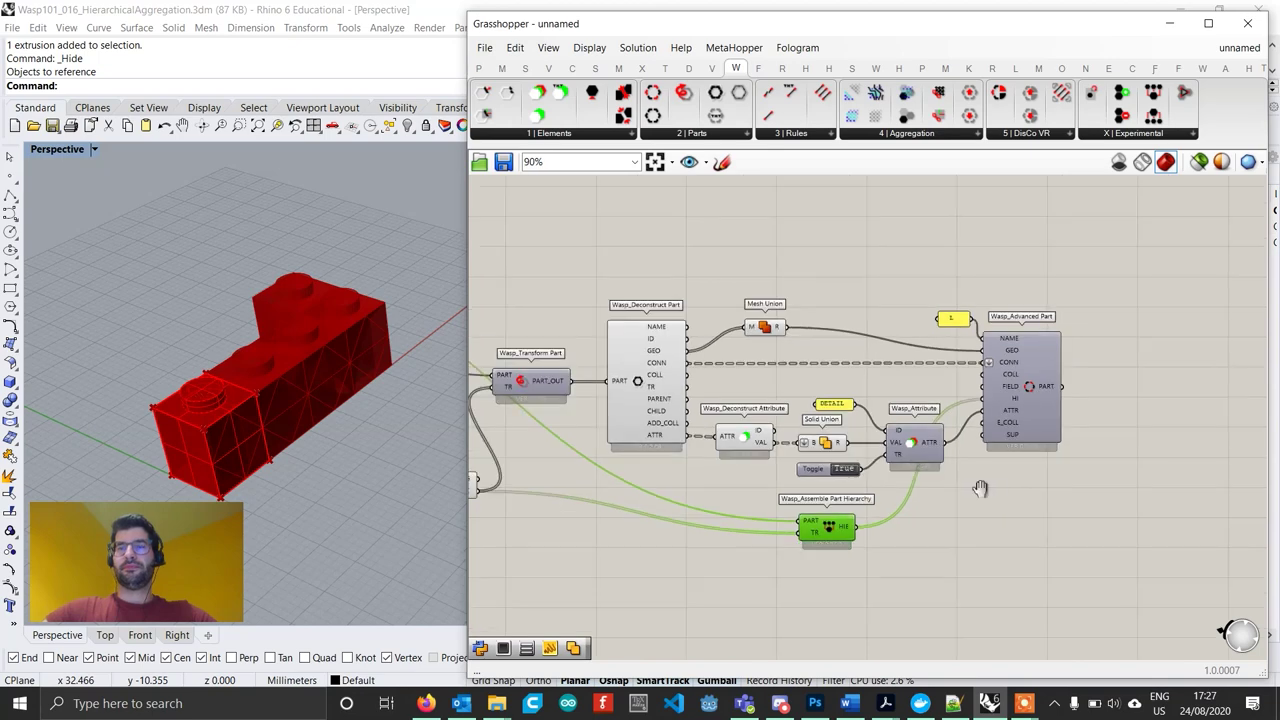
pyautogui.scroll(1, 1020, 369)
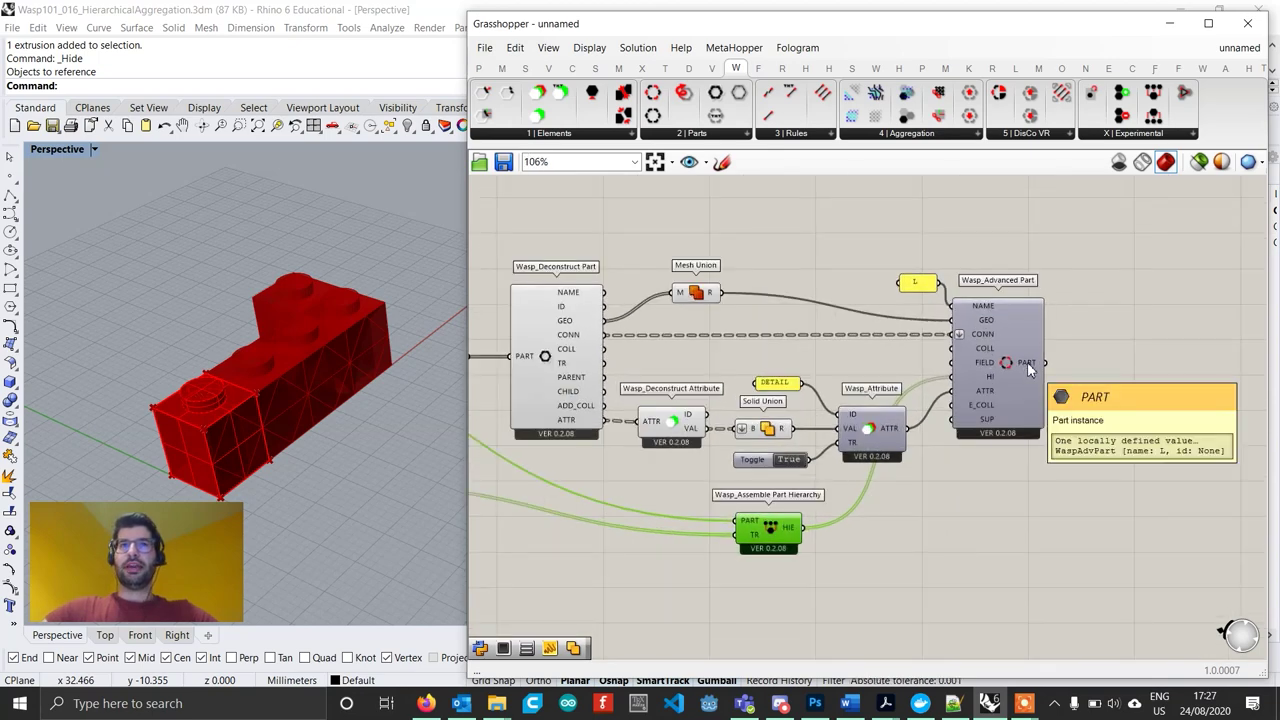
# Move all the L part's components, from the translation panels to its Wasp_Advanced Part, farther away from the source part.
pyautogui.scroll(-2, 1030, 366)
pyautogui.scroll(1, 909, 399)
pyautogui.moveTo(987, 382); pyautogui.dragTo(1160, 372, button='right')
pyautogui.scroll(-3, 1160, 372)
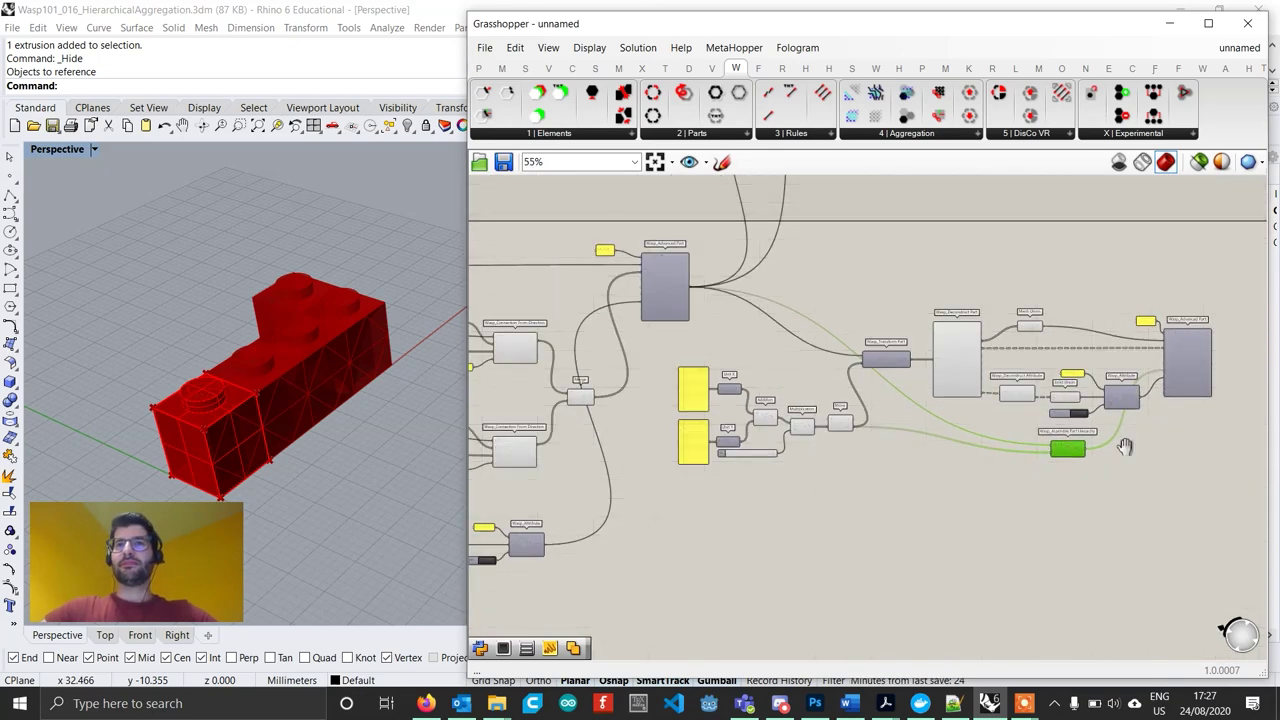
pyautogui.moveTo(1129, 445); pyautogui.dragTo(1036, 456, button='right')
pyautogui.moveTo(1226, 532); pyautogui.dragTo(604, 321)
pyautogui.moveTo(868, 357); pyautogui.dragTo(919, 357)
pyautogui.click(1075, 289)
# Nudge the Wasp_Assemble Part Hierarchy component slightly up, closer to the Boolean Toggle.
pyautogui.scroll(3, 1105, 417)
pyautogui.moveTo(1105, 417); pyautogui.dragTo(1016, 436, button='right')
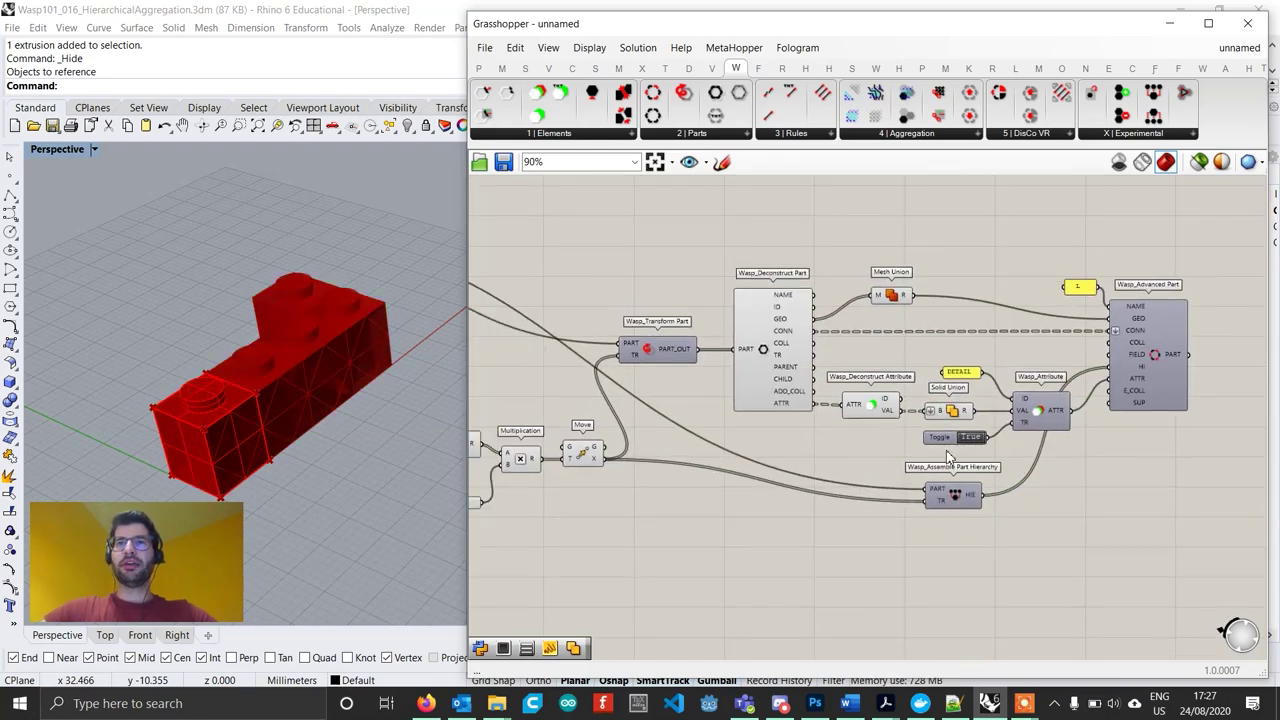
pyautogui.scroll(-1, 945, 450)
pyautogui.scroll(1, 947, 484)
pyautogui.moveTo(963, 486); pyautogui.dragTo(965, 477)
# Group all components of the L part definition, from the translation panels through the Wasp_Advanced Part.
pyautogui.moveTo(735, 463); pyautogui.dragTo(888, 440, button='right')
pyautogui.scroll(-1, 888, 440)
pyautogui.moveTo(798, 482); pyautogui.dragTo(532, 338)
pyautogui.scroll(-2, 915, 460)
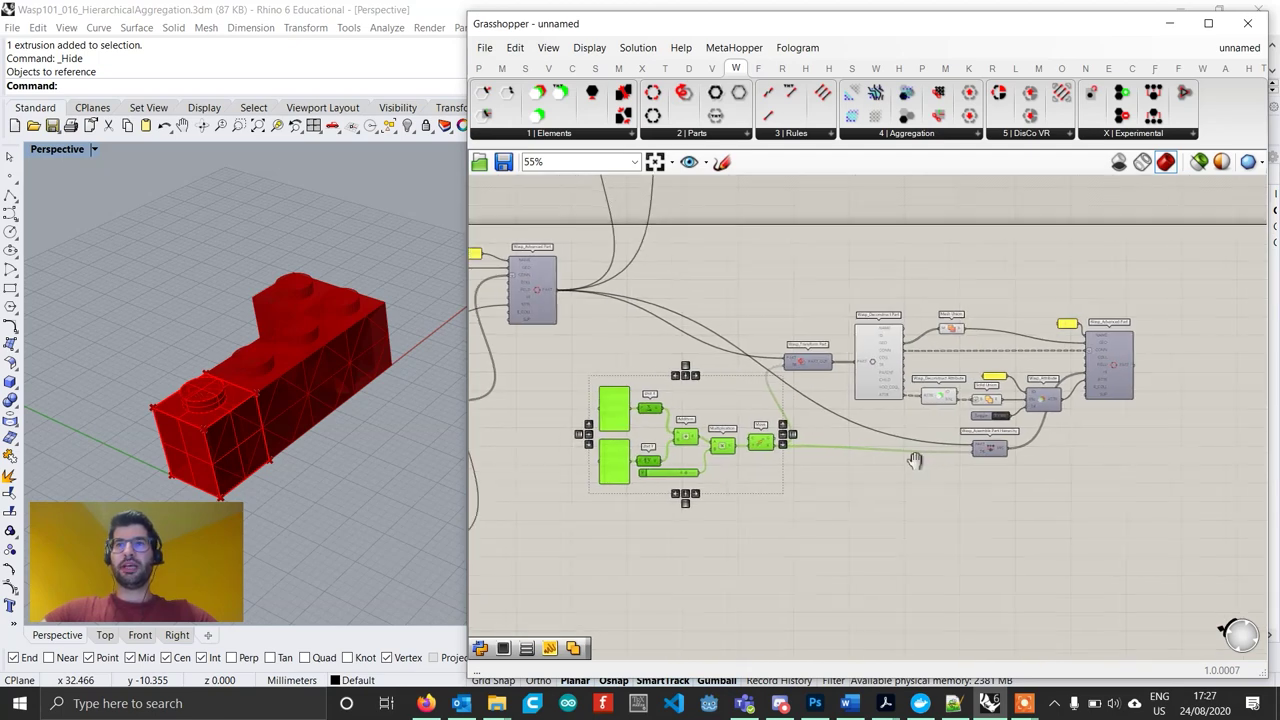
pyautogui.moveTo(915, 460); pyautogui.dragTo(898, 460, button='right')
pyautogui.moveTo(1222, 562); pyautogui.dragTo(580, 285)
pyautogui.hotkey('ctrl', 'g')
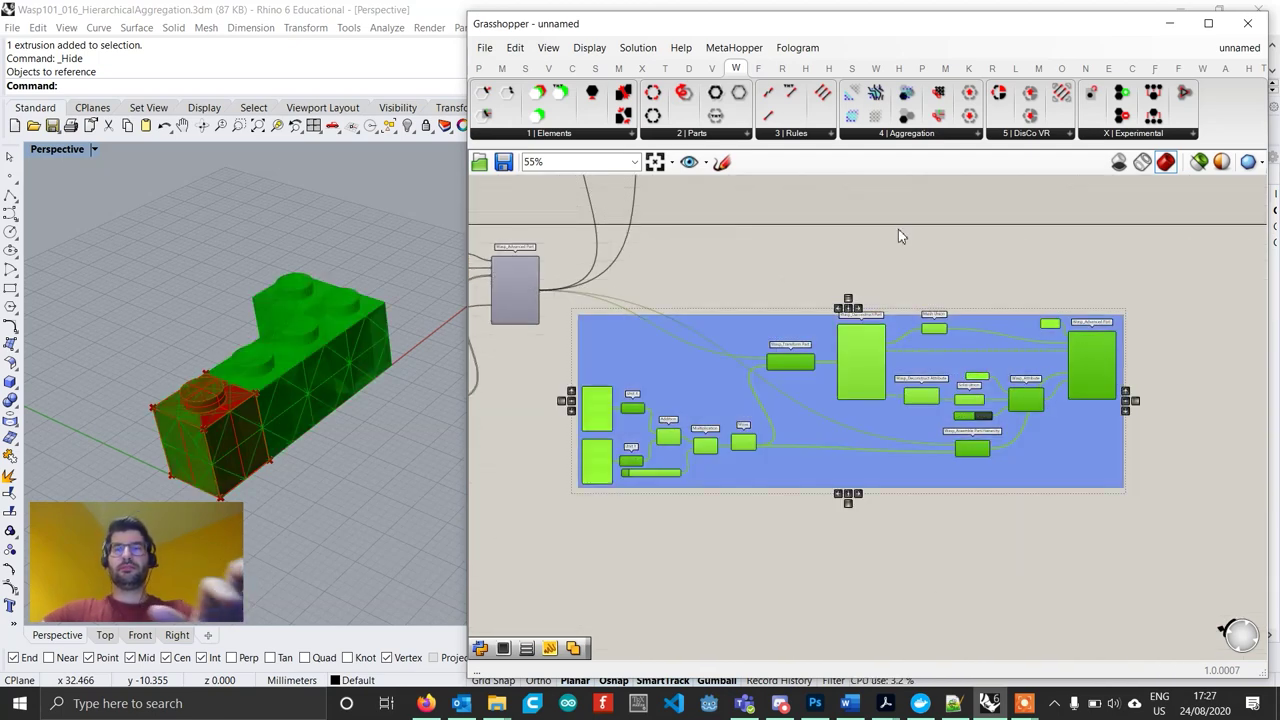
pyautogui.click(898, 229)
# Duplicate the whole L part group and place the copy directly below the original.
pyautogui.scroll(1, 888, 358)
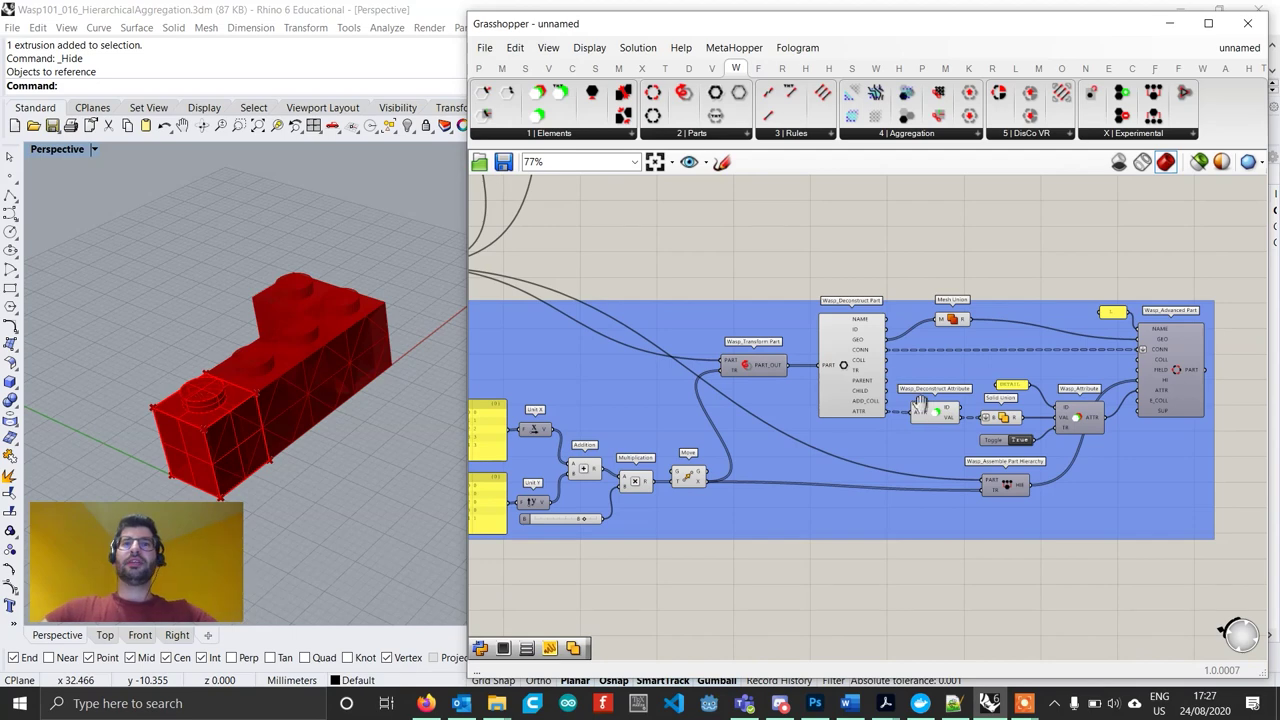
pyautogui.scroll(-1, 1068, 456)
pyautogui.click(614, 290)
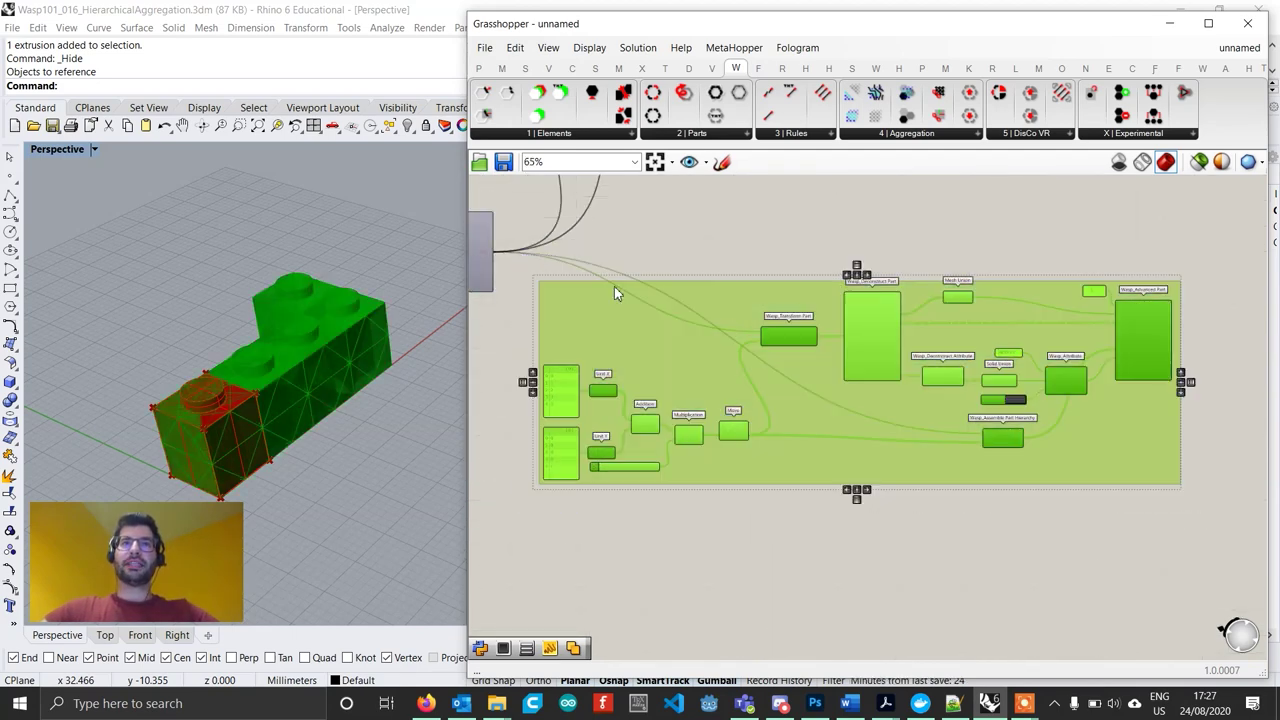
pyautogui.hotkey('ctrl', 'c')
pyautogui.hotkey('ctrl', 'v')
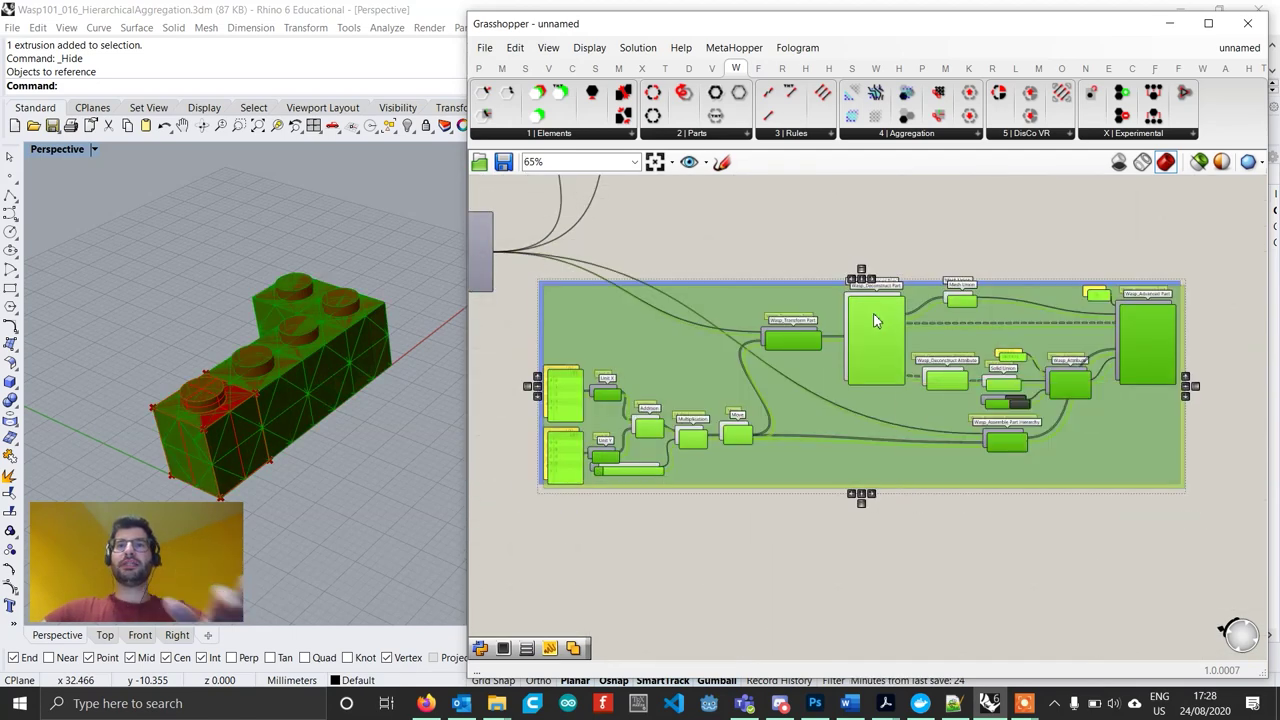
pyautogui.moveTo(873, 313); pyautogui.dragTo(878, 560)
pyautogui.moveTo(883, 479); pyautogui.dragTo(900, 298, button='right')
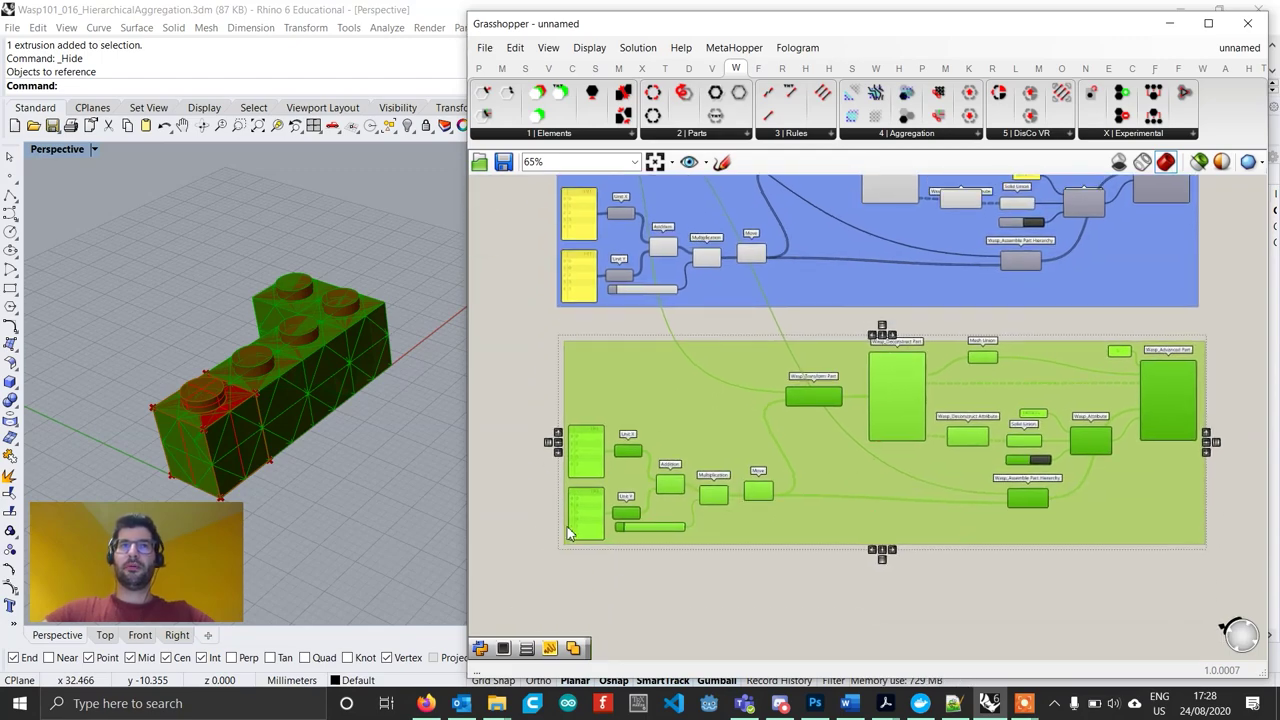
pyautogui.click(627, 601)
# Change the last value in the copied group's Unit X panel to 4.
pyautogui.scroll(6, 590, 502)
pyautogui.scroll(2, 570, 424)
pyautogui.doubleClick(571, 423)
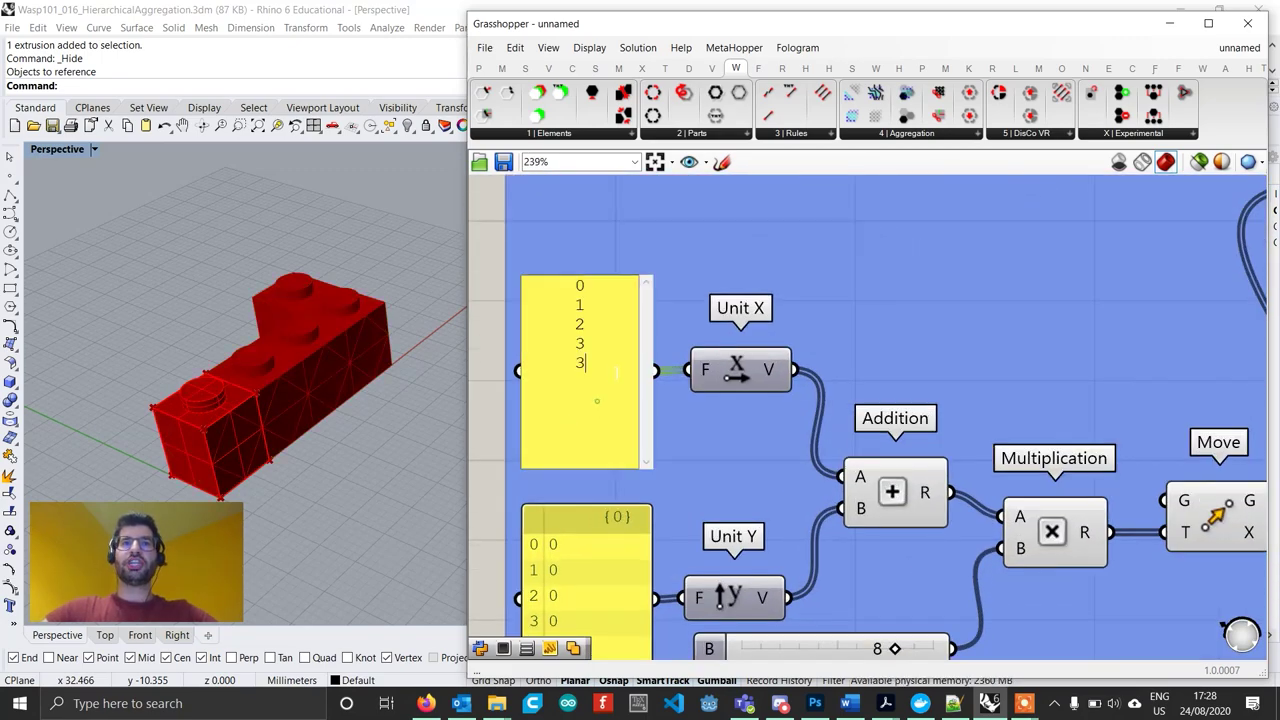
pyautogui.write('4')
# Edit the copied group's Unit Y panel so that its list consists of six zeros.
pyautogui.doubleClick(607, 560)
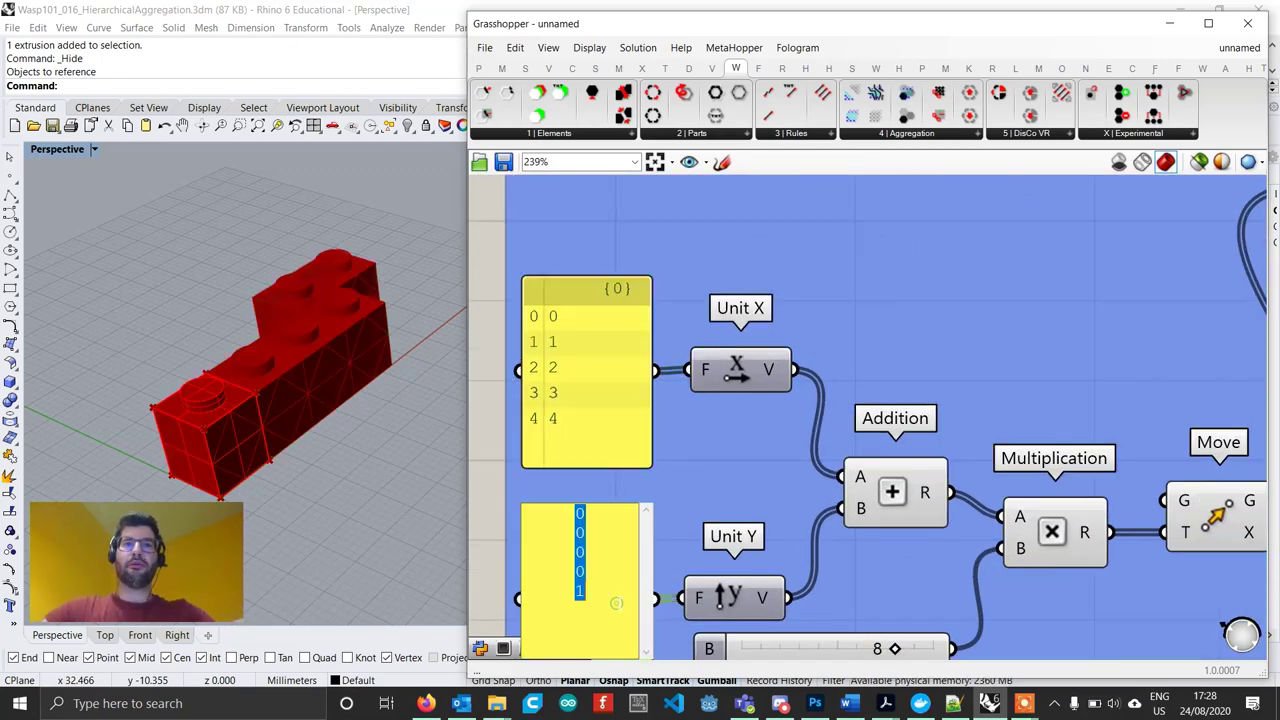
pyautogui.rightClick(607, 560)
pyautogui.click(607, 560)
pyautogui.moveTo(592, 591); pyautogui.dragTo(566, 573)
pyautogui.click(584, 572)
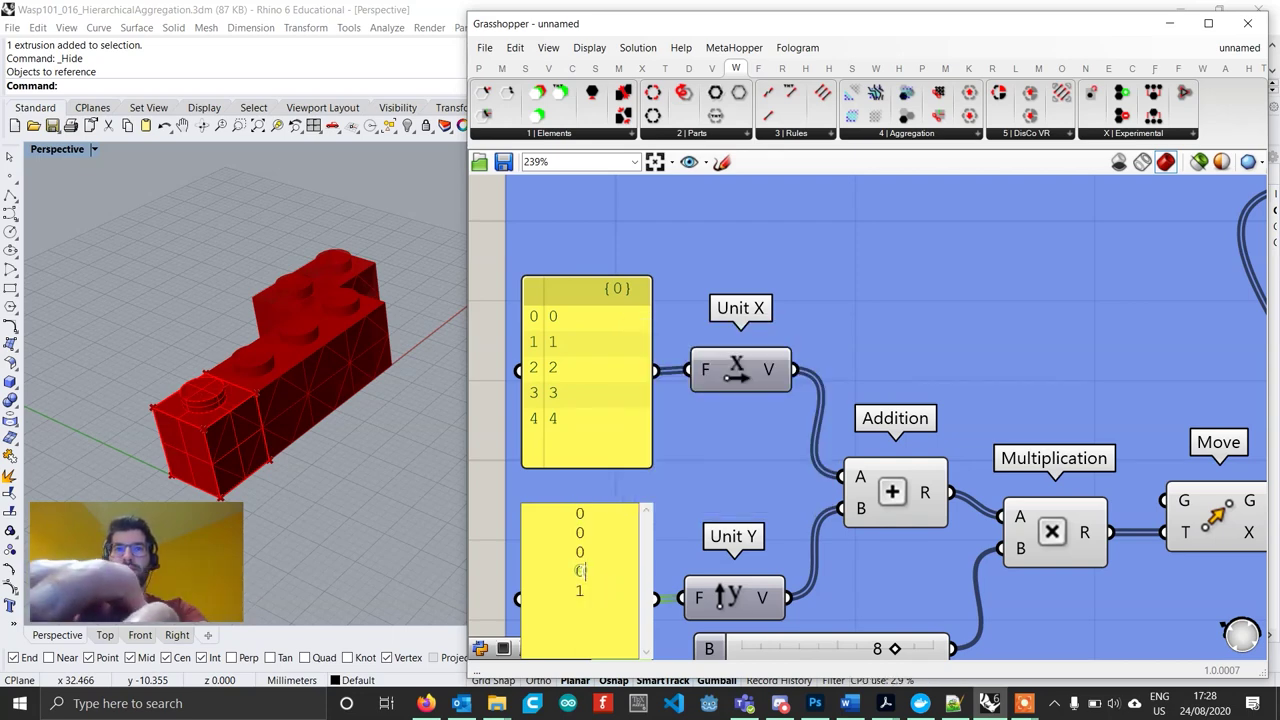
pyautogui.click(585, 591)
pyautogui.press('BackSpace')
pyautogui.write('0')
pyautogui.press('Return')
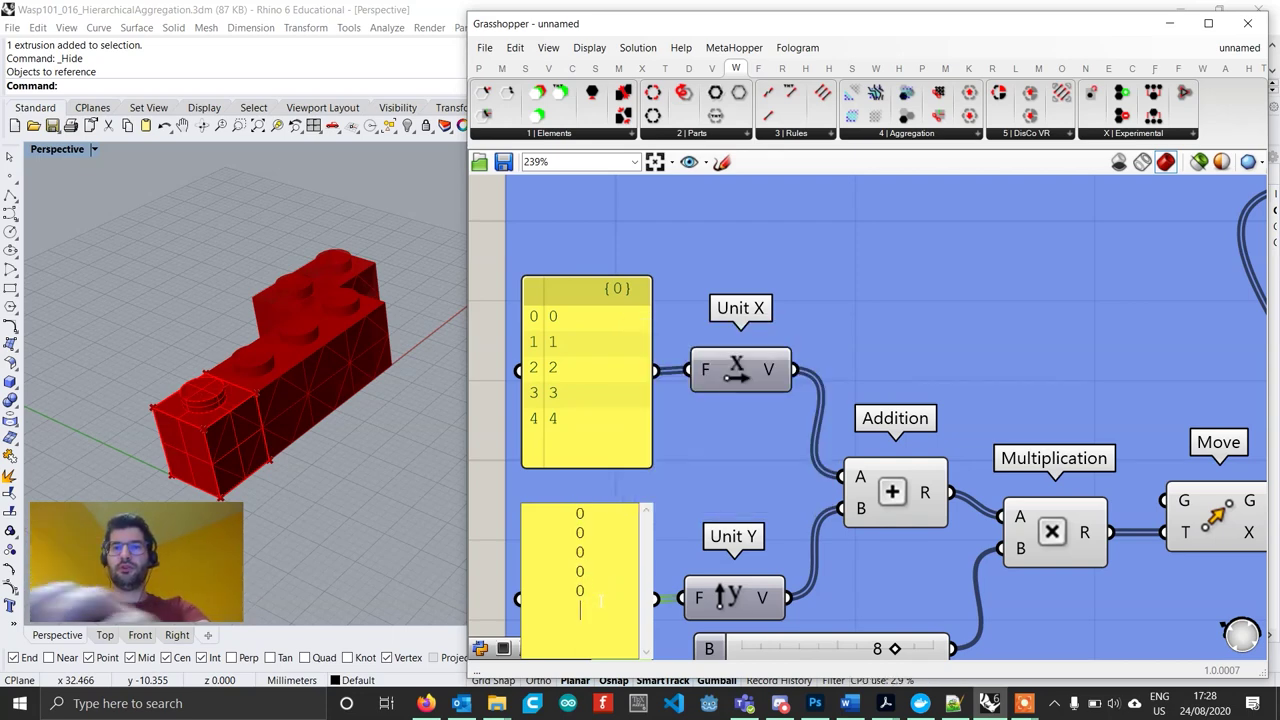
pyautogui.write('0')
# Add 5 as a new last line in the copied group's Unit X panel.
pyautogui.click(582, 425)
pyautogui.doubleClick(582, 425)
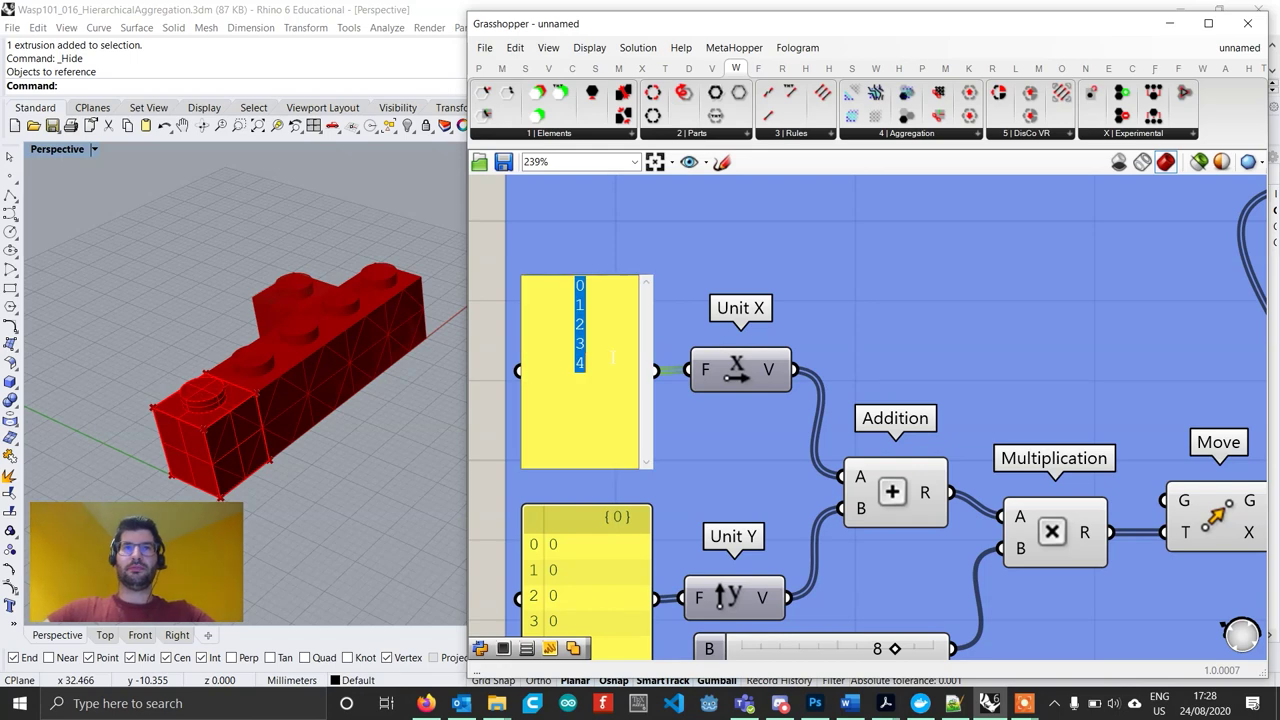
pyautogui.click(609, 355)
pyautogui.press('Return')
pyautogui.write('5')
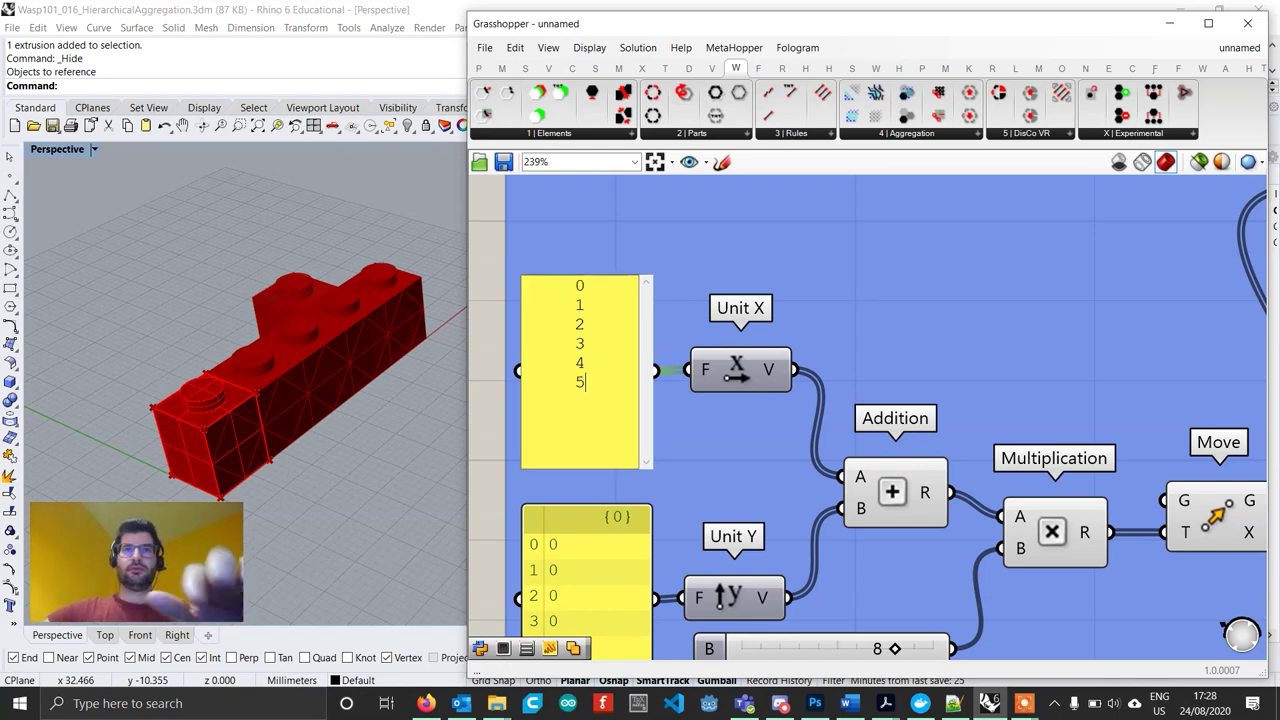
pyautogui.click(391, 476)
# Inspect the straight brick part in the Rhino viewport with the copied Wasp_Deconstruct Attribute component's details highlighted.
pyautogui.scroll(-3, 353, 441)
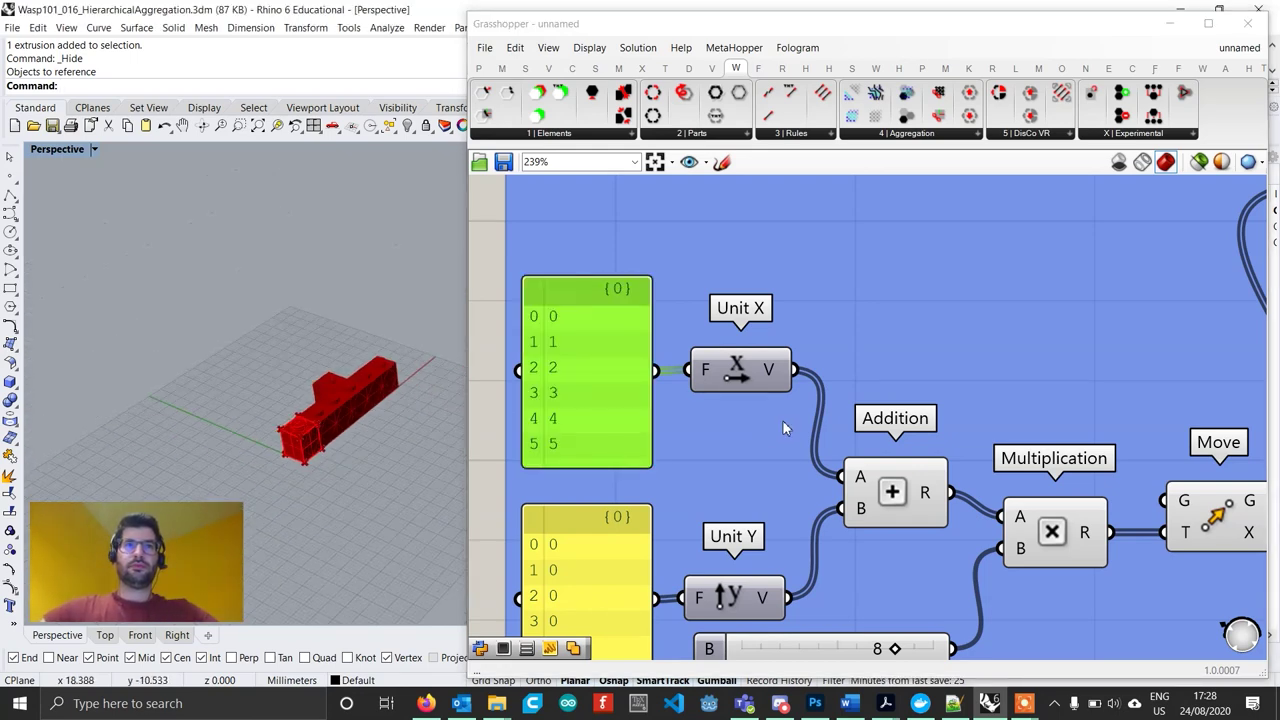
pyautogui.scroll(-5, 783, 421)
pyautogui.scroll(3, 968, 450)
pyautogui.click(944, 454)
pyautogui.scroll(4, 316, 406)
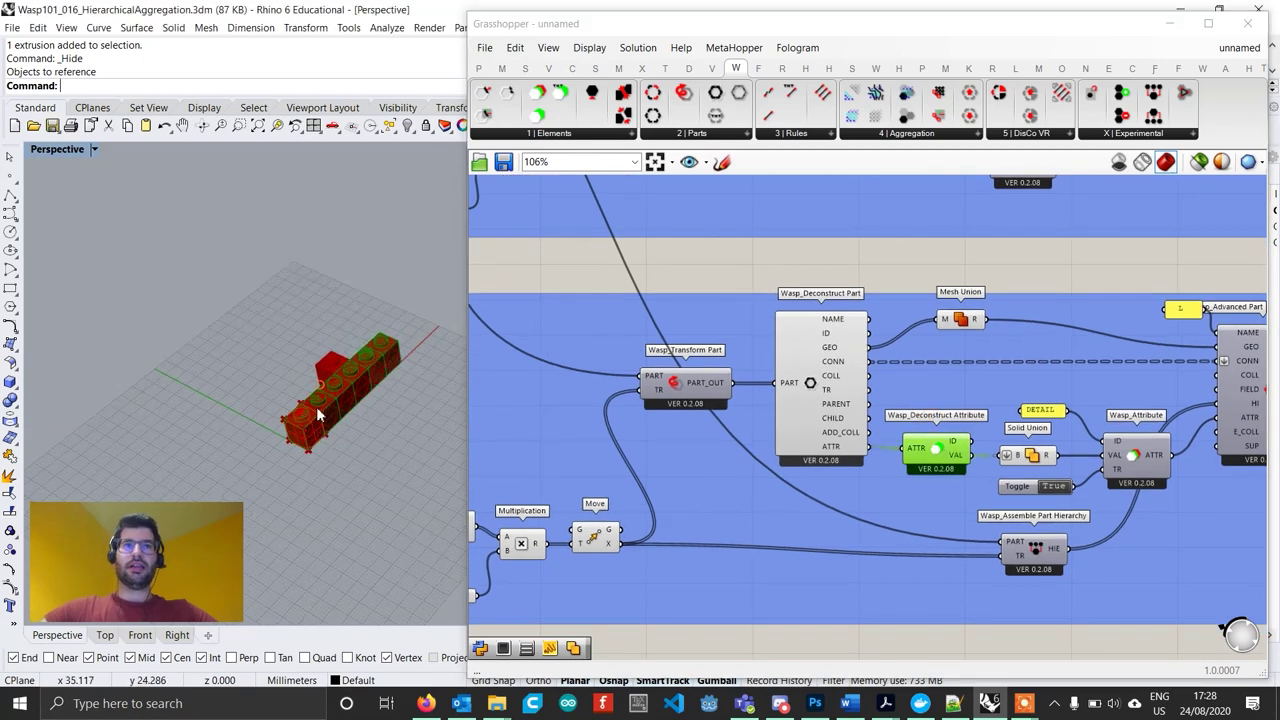
pyautogui.moveTo(316, 406); pyautogui.dragTo(392, 330, button='right')
pyautogui.scroll(-5, 373, 393)
pyautogui.moveTo(332, 380); pyautogui.dragTo(314, 415, button='right')
pyautogui.scroll(3, 314, 416)
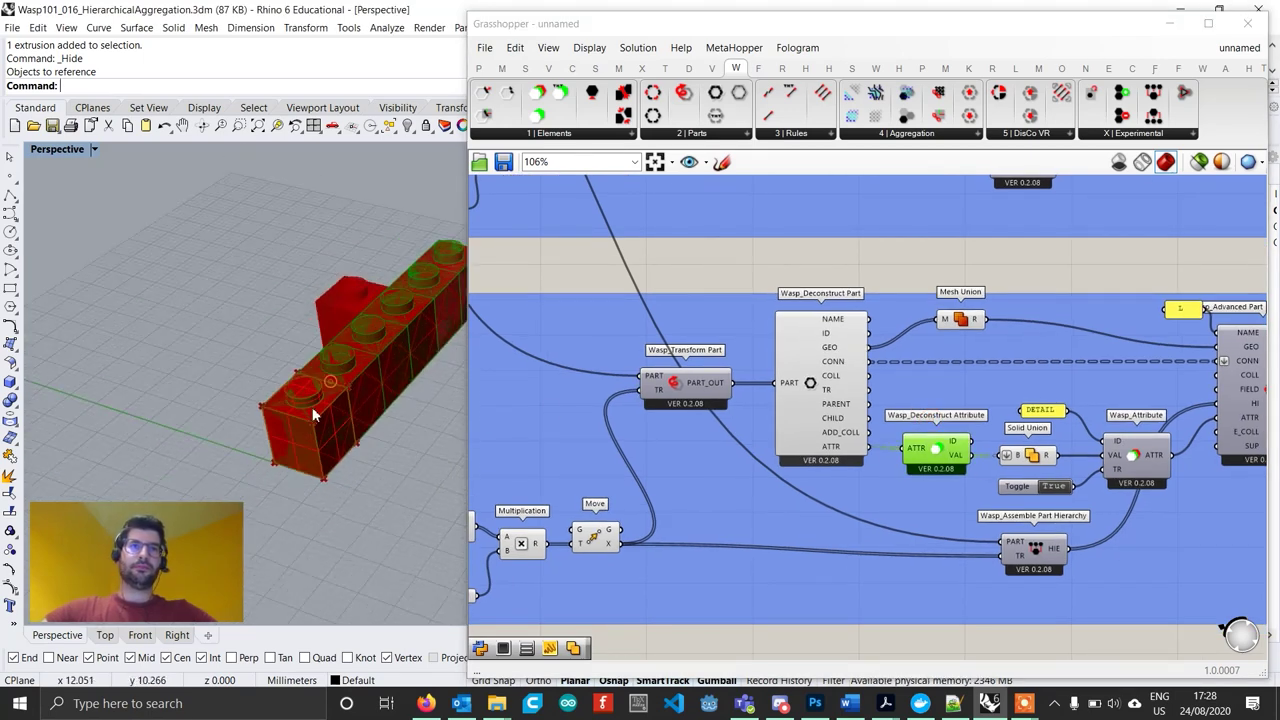
# Add a Merge component beside the outputs of the two part groups.
pyautogui.scroll(-7, 858, 389)
pyautogui.moveTo(974, 391); pyautogui.dragTo(803, 514, button='right')
pyautogui.scroll(4, 830, 488)
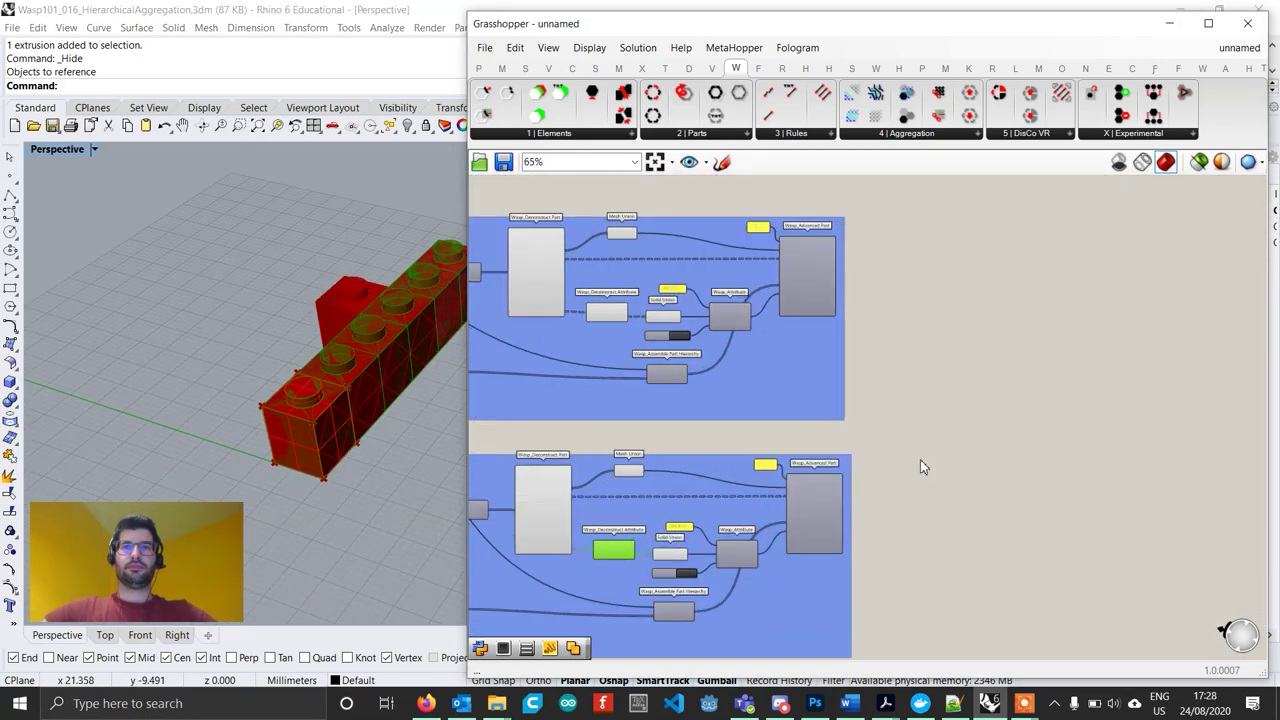
pyautogui.scroll(2, 915, 460)
pyautogui.scroll(1, 909, 420)
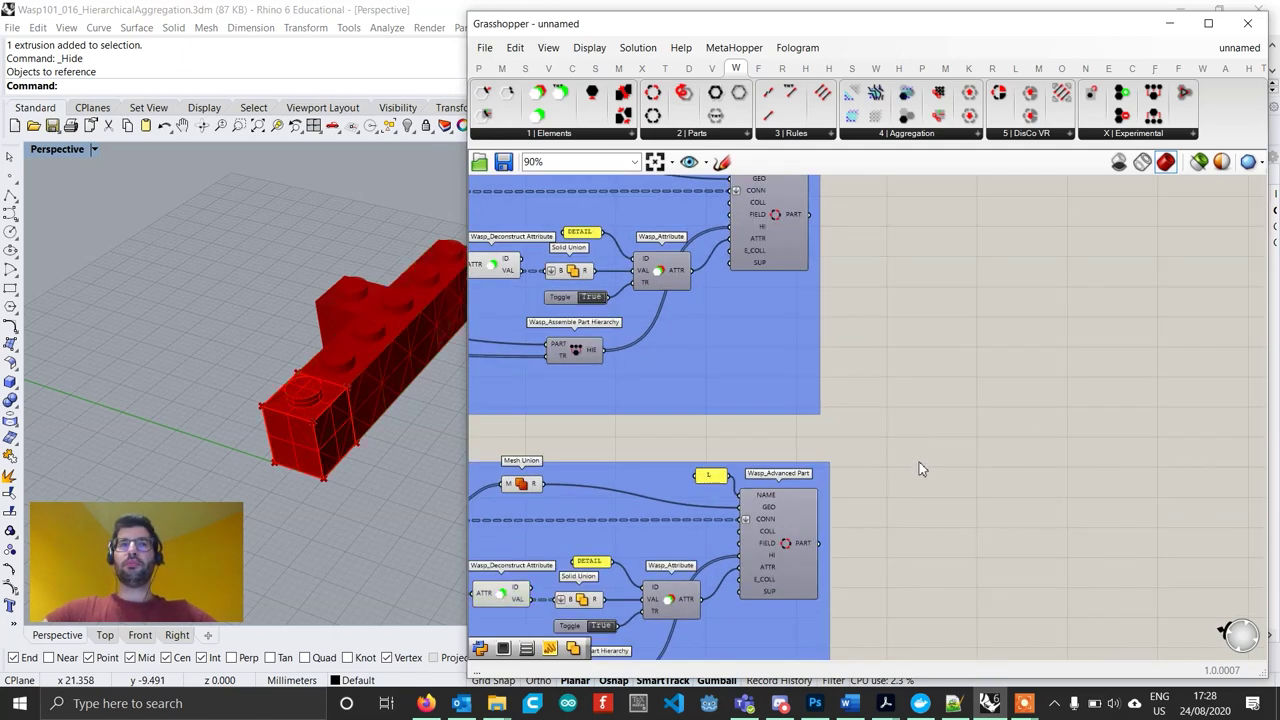
pyautogui.doubleClick(919, 462)
pyautogui.write('merge')
pyautogui.press('Return')
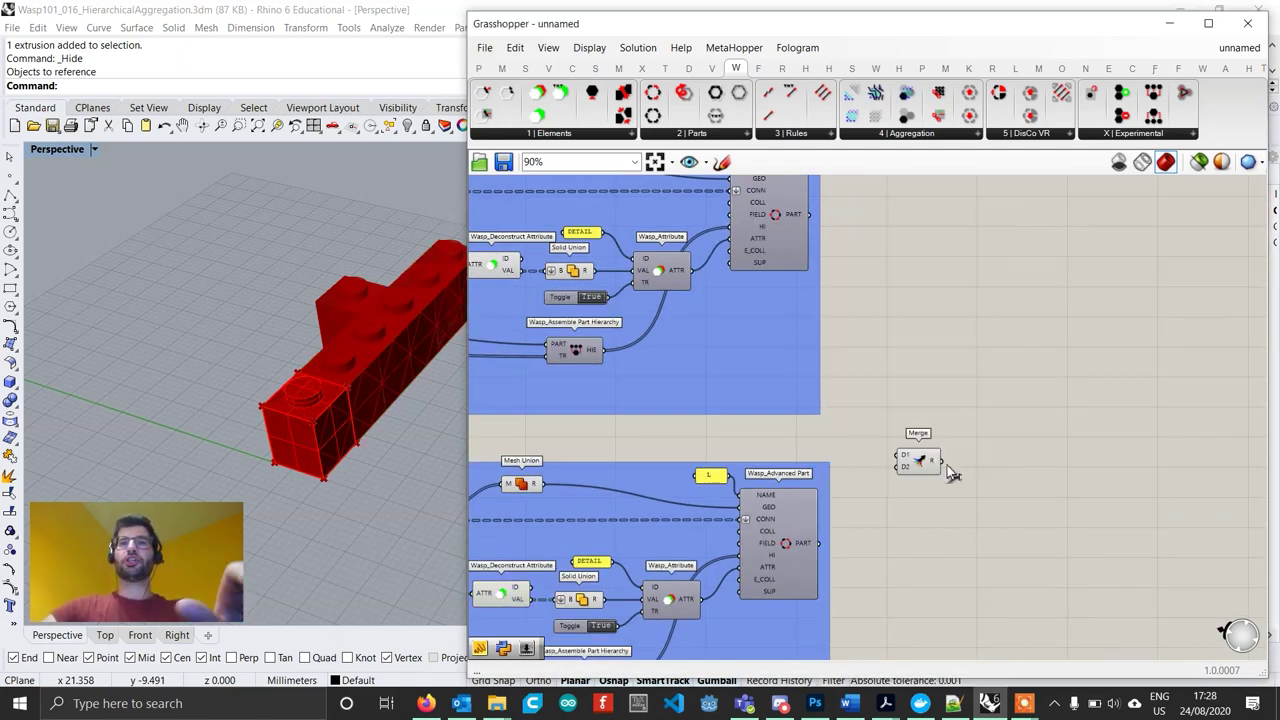
# Connect the original group's advanced part to Merge input D1 and the copied group's advanced part to D2.
pyautogui.moveTo(808, 214); pyautogui.dragTo(901, 456)
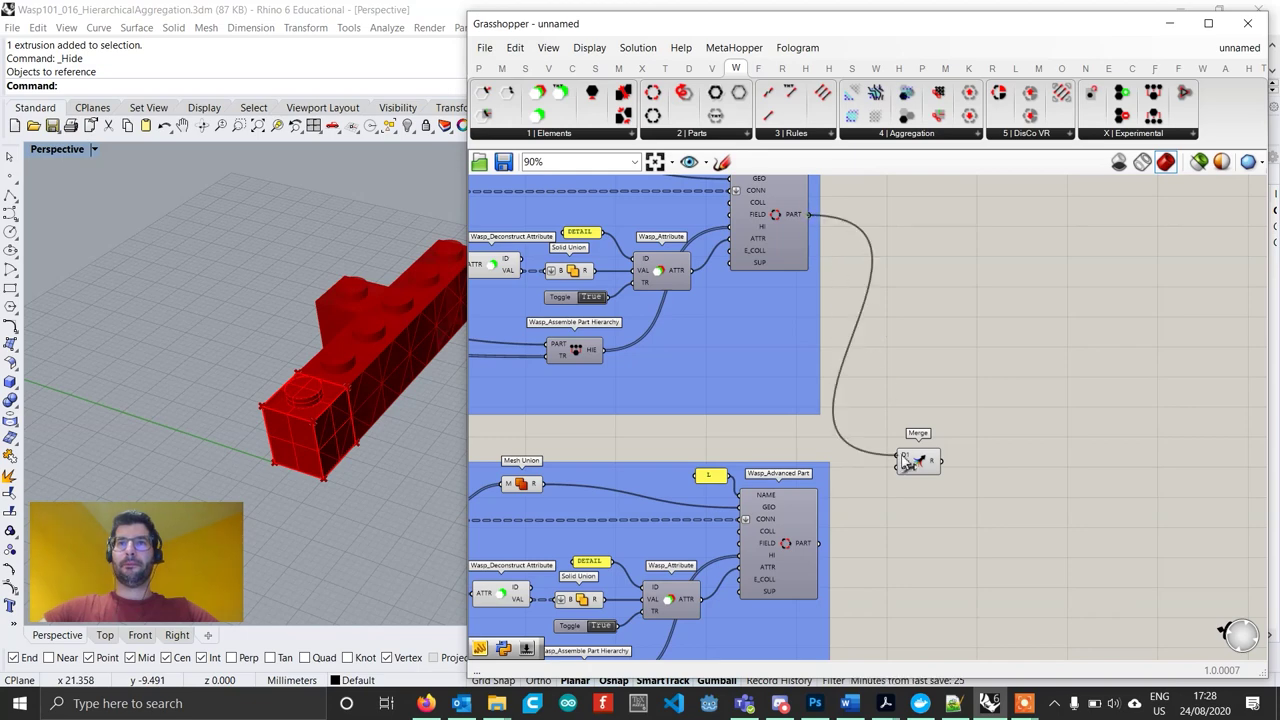
pyautogui.moveTo(863, 519); pyautogui.dragTo(903, 466)
pyautogui.scroll(3, 915, 470)
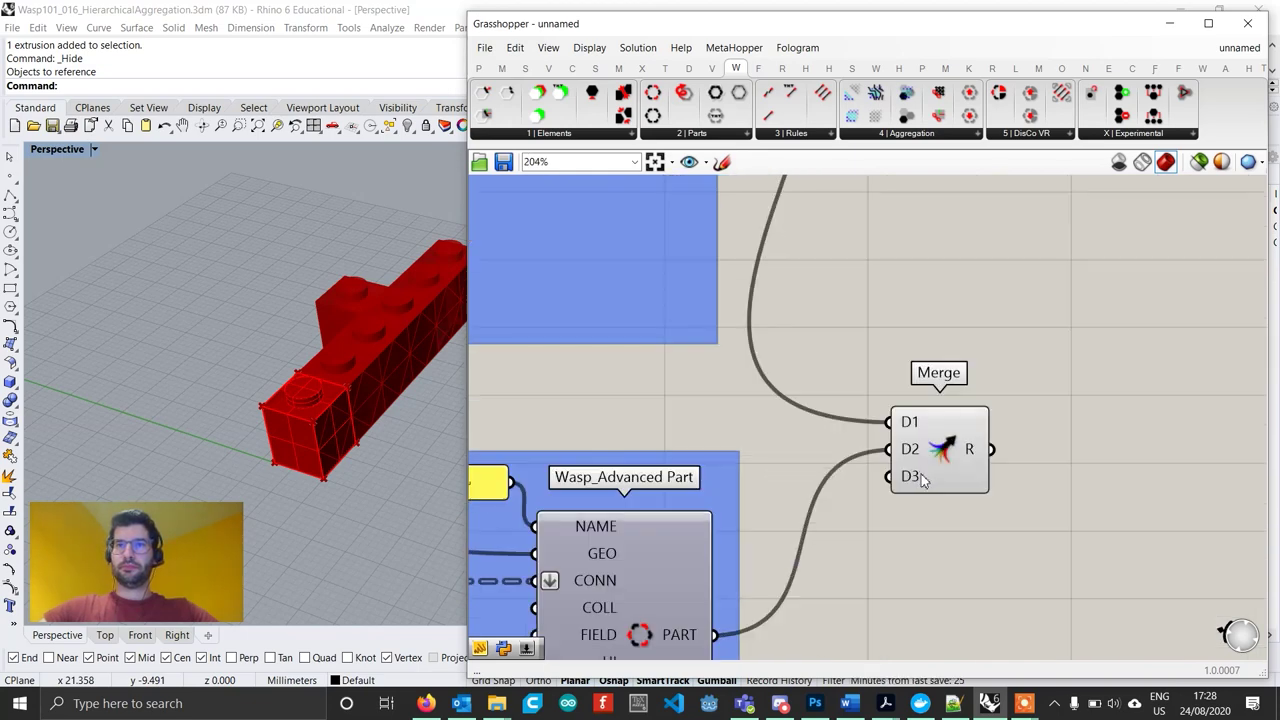
# Reposition the Merge component between the outputs of the two part groups and check its merged result.
pyautogui.scroll(-2, 930, 440)
pyautogui.moveTo(979, 417); pyautogui.dragTo(803, 549, button='right')
pyautogui.scroll(-1, 803, 549)
pyautogui.moveTo(803, 550); pyautogui.dragTo(867, 393)
pyautogui.moveTo(885, 403)
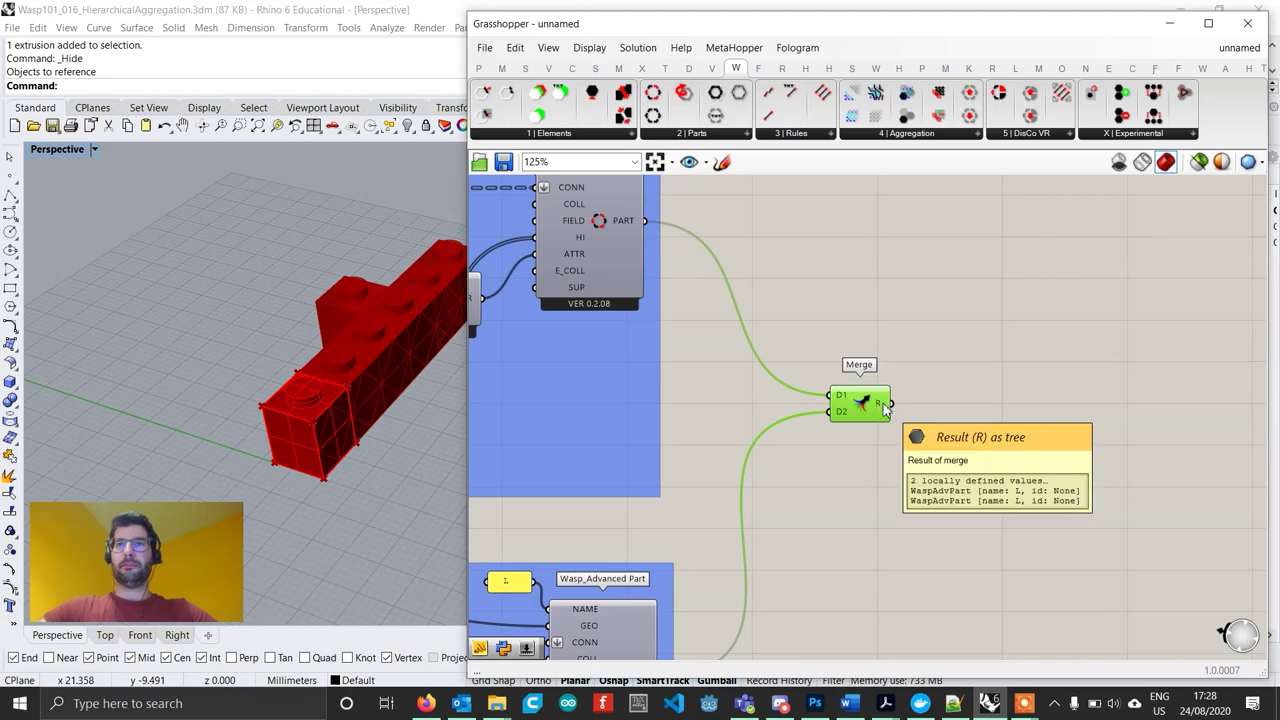
# Add a Wasp_Stochastic Aggregation component well beyond Merge and connect the merged parts to its PART input.
pyautogui.scroll(-3, 885, 408)
pyautogui.moveTo(882, 408); pyautogui.dragTo(763, 422, button='right')
pyautogui.scroll(3, 757, 418)
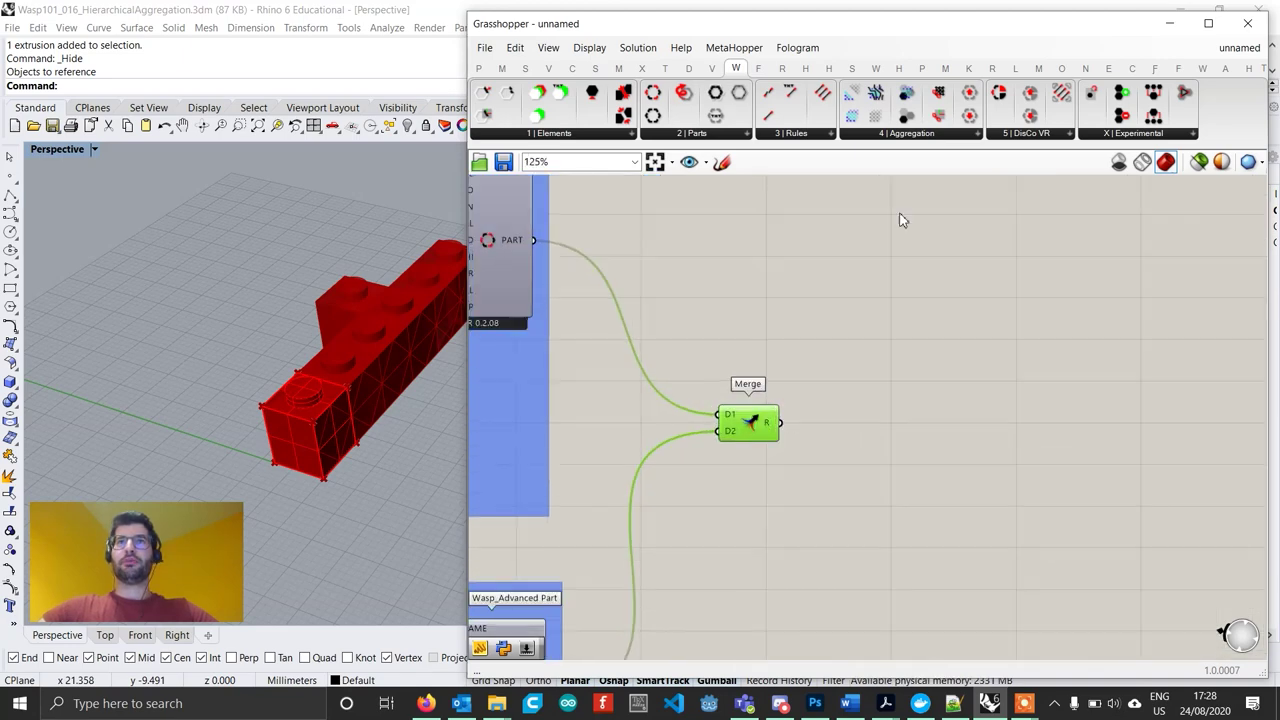
pyautogui.click(930, 134)
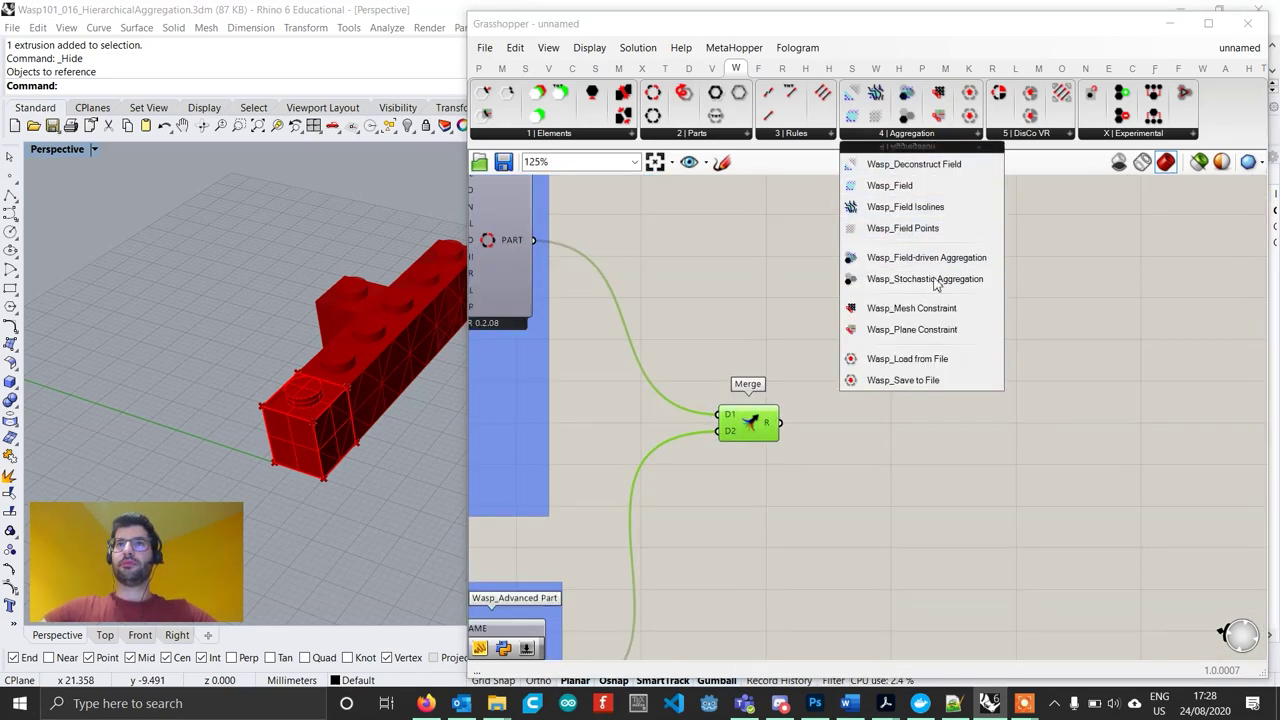
pyautogui.moveTo(935, 286); pyautogui.dragTo(1040, 491)
pyautogui.scroll(1, 1040, 491)
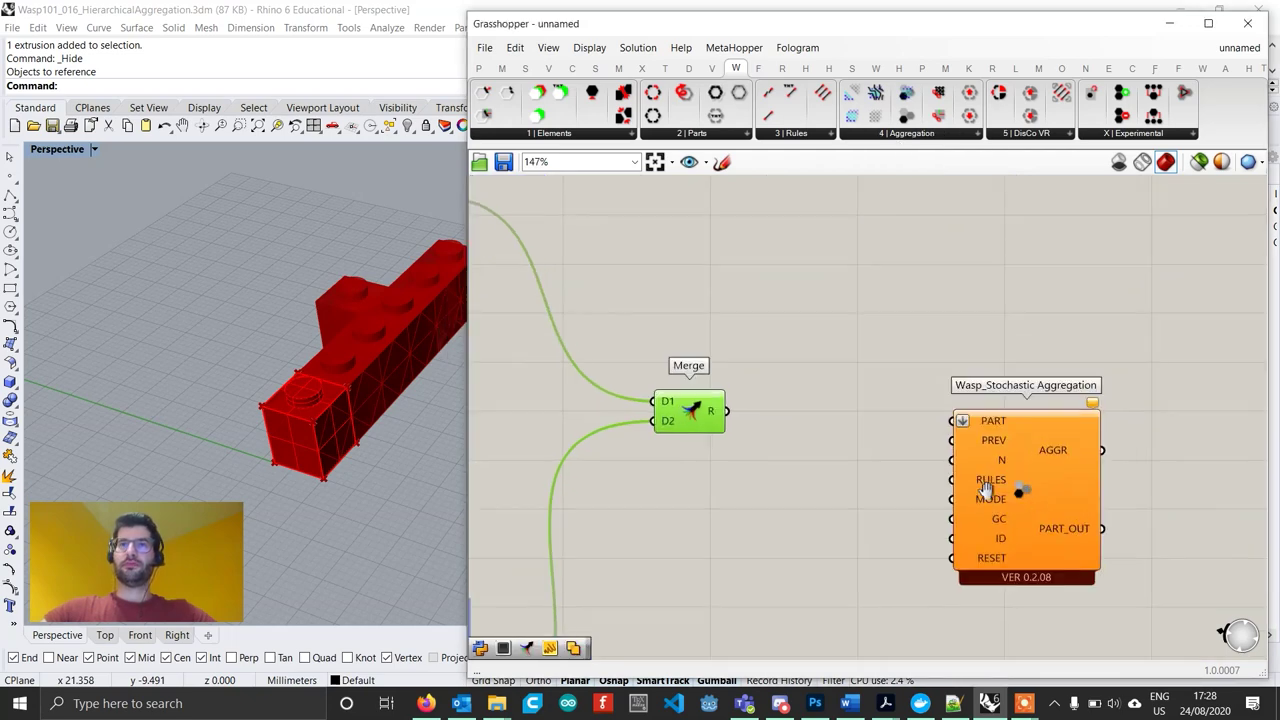
pyautogui.click(930, 452)
pyautogui.moveTo(612, 378); pyautogui.dragTo(908, 381)
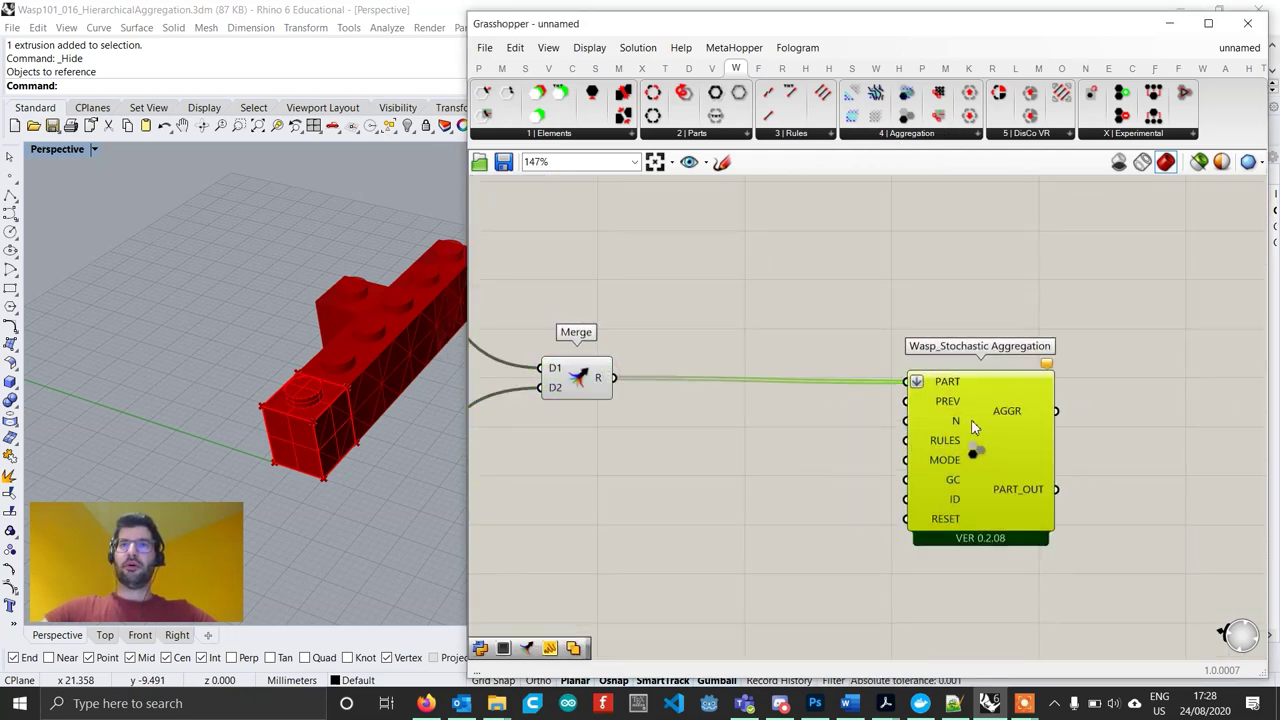
pyautogui.moveTo(975, 425); pyautogui.dragTo(1122, 427)
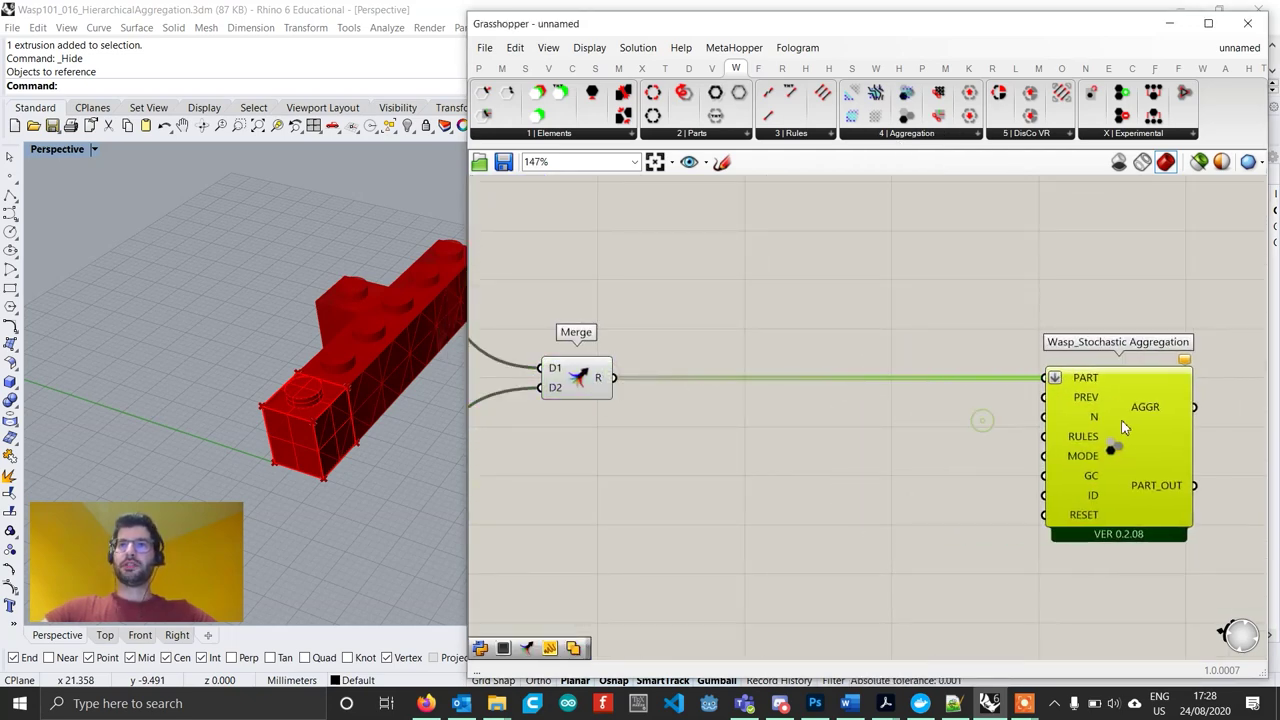
# Add a Wasp_Rules Generator component between Merge and the aggregation, and connect the merged parts to its PART input.
pyautogui.click(818, 135)
pyautogui.moveTo(800, 237); pyautogui.dragTo(778, 487)
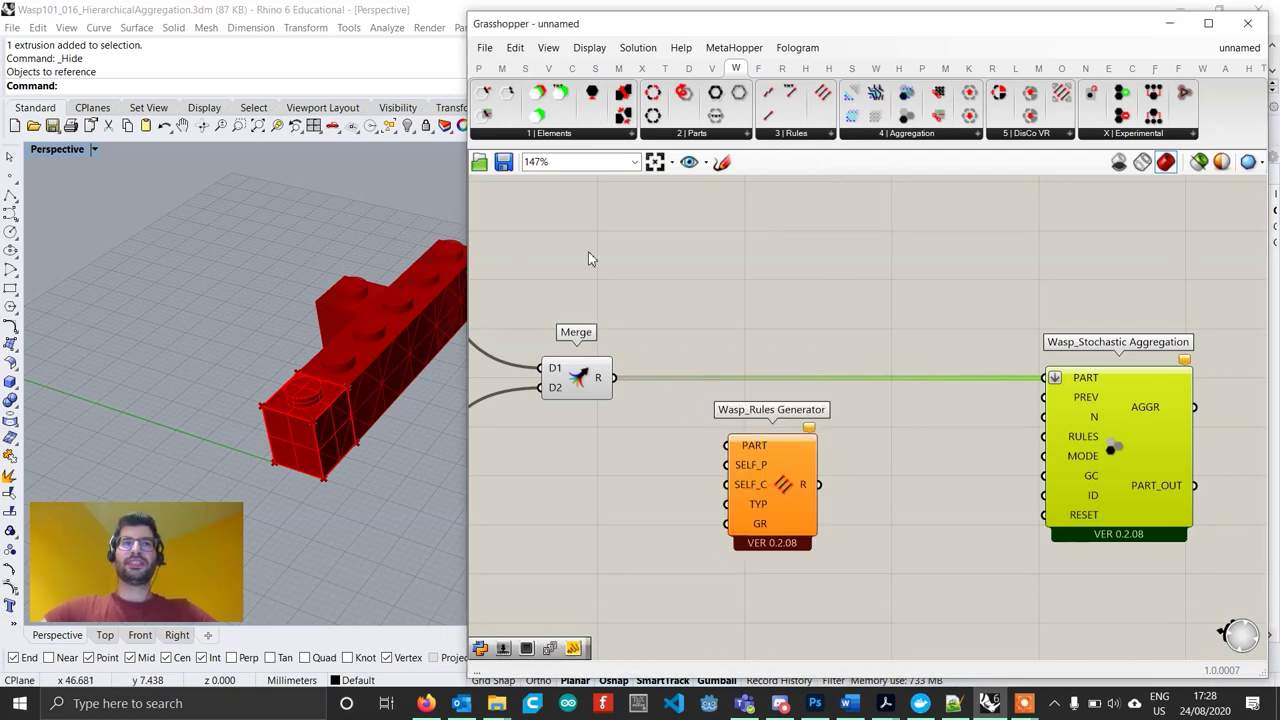
pyautogui.moveTo(613, 378); pyautogui.dragTo(727, 445)
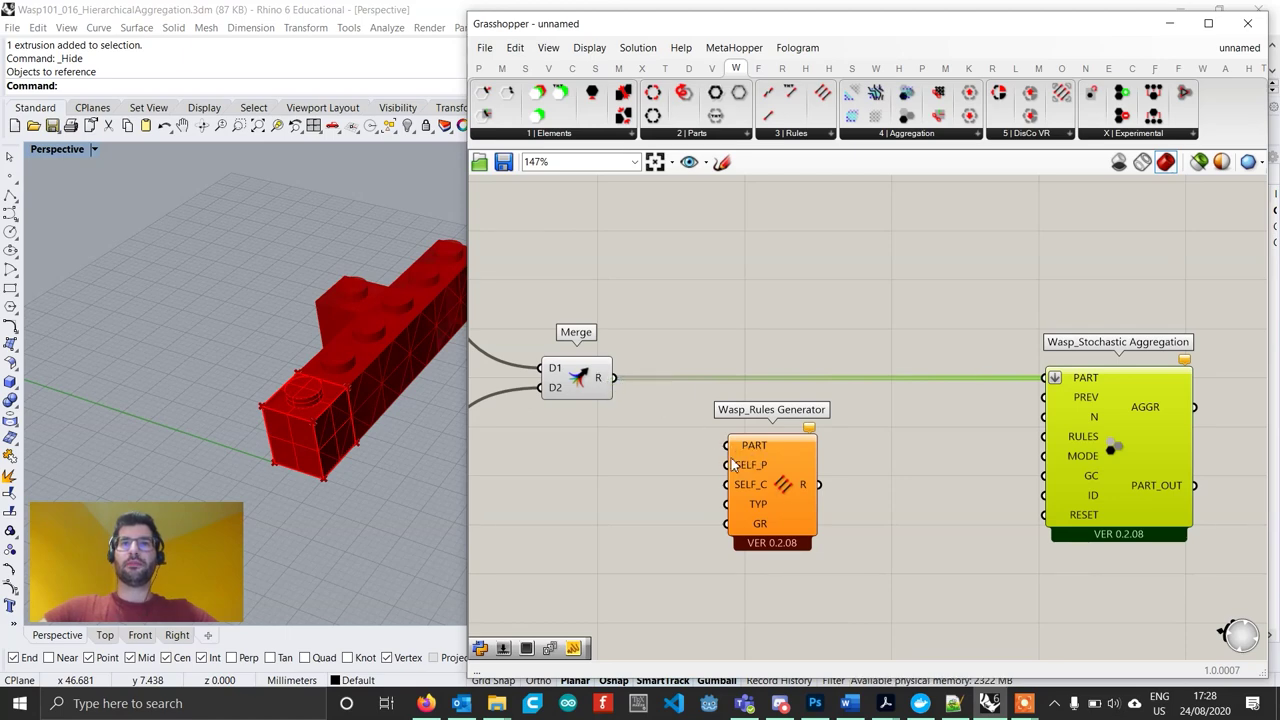
pyautogui.keyDown('ctrl'); pyautogui.moveTo(597, 385); pyautogui.dragTo(600, 386); pyautogui.keyUp('ctrl')
pyautogui.moveTo(688, 424); pyautogui.dragTo(727, 445)
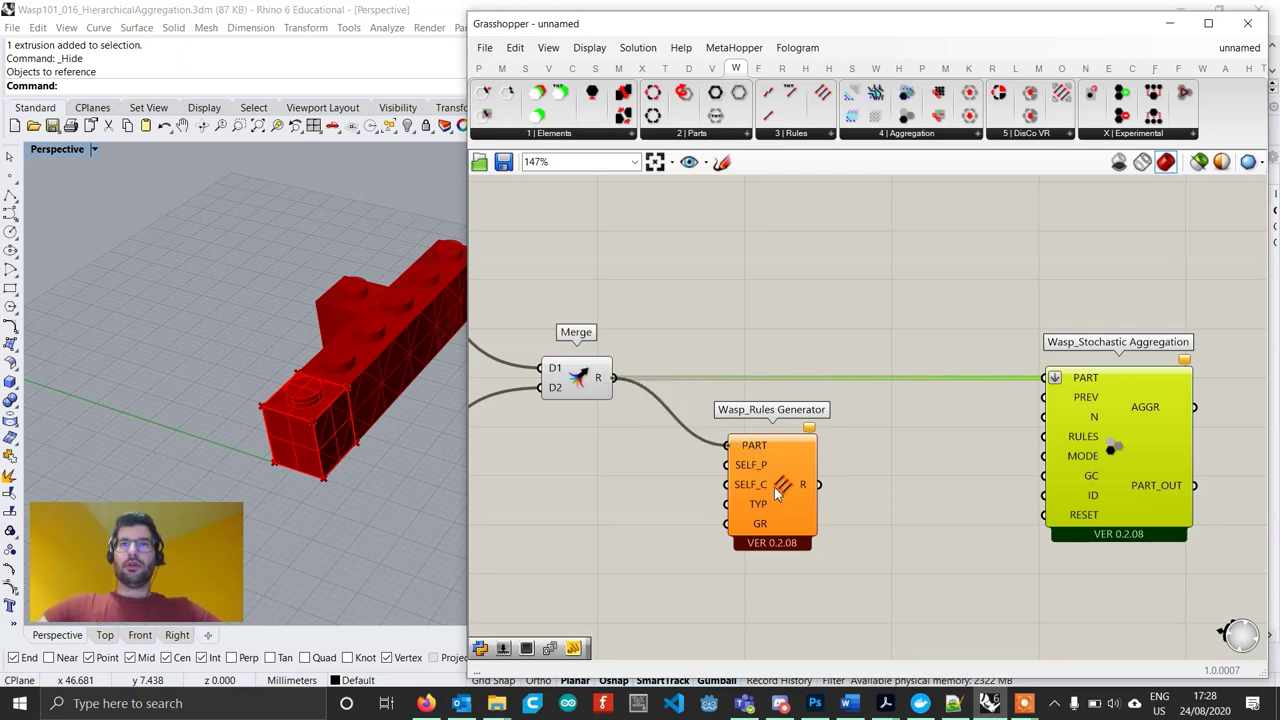
pyautogui.moveTo(772, 482); pyautogui.dragTo(800, 487)
# Add a panel beside the Wasp_Rules Generator and turn off its Multiline Data option.
pyautogui.doubleClick(596, 560)
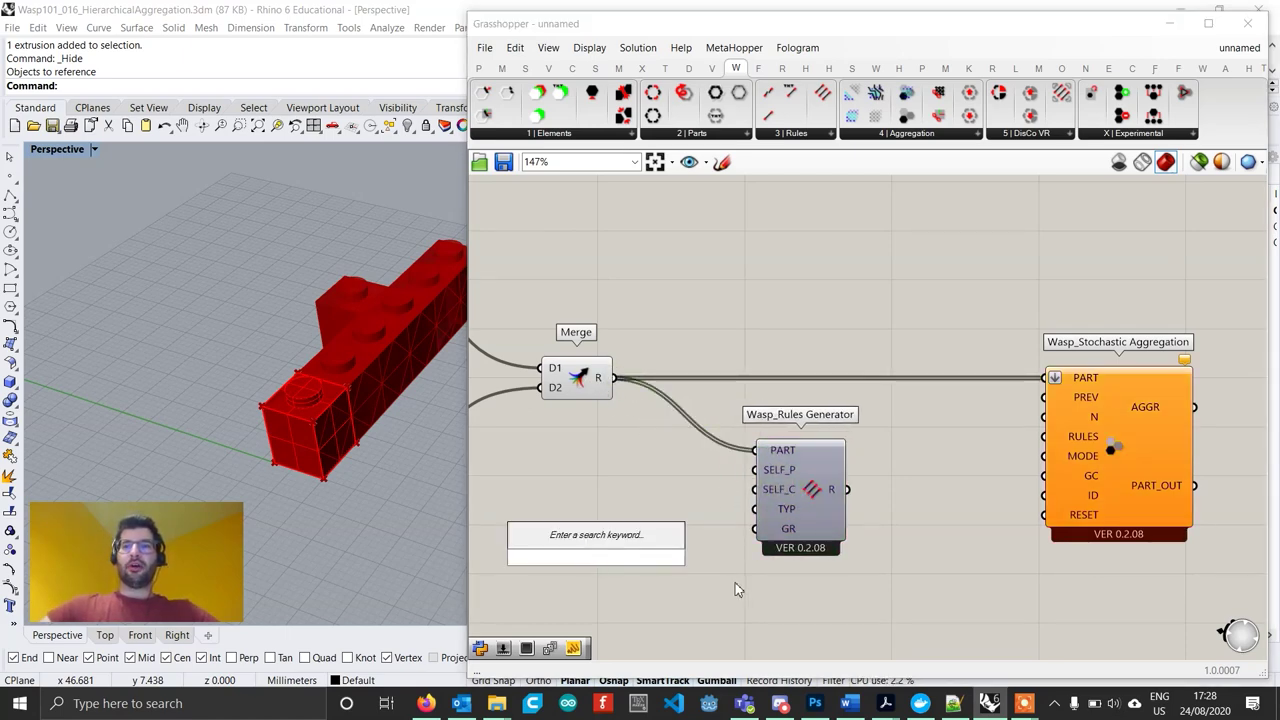
pyautogui.write('panel')
pyautogui.press('Return')
pyautogui.rightClick(587, 565)
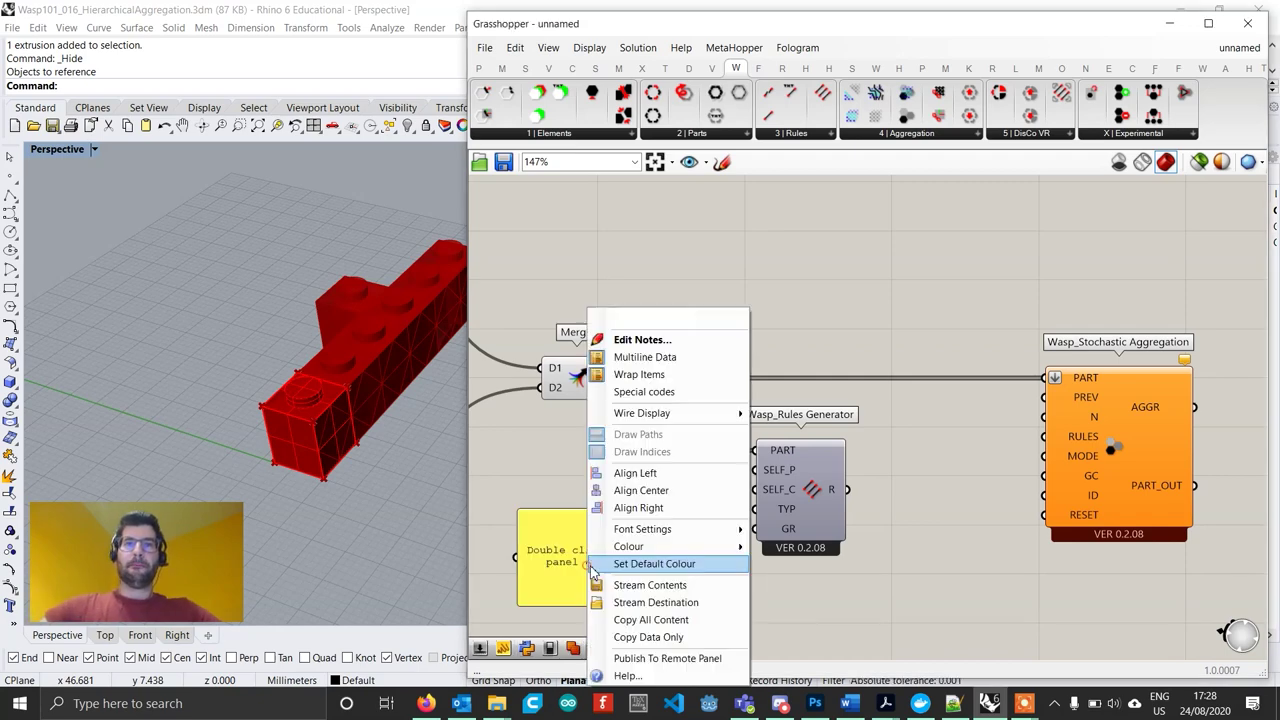
pyautogui.click(632, 362)
# Enter the grammar rules BOTTOM>TOP and TOP>BOTTOM on separate lines of the new panel.
pyautogui.doubleClick(612, 556)
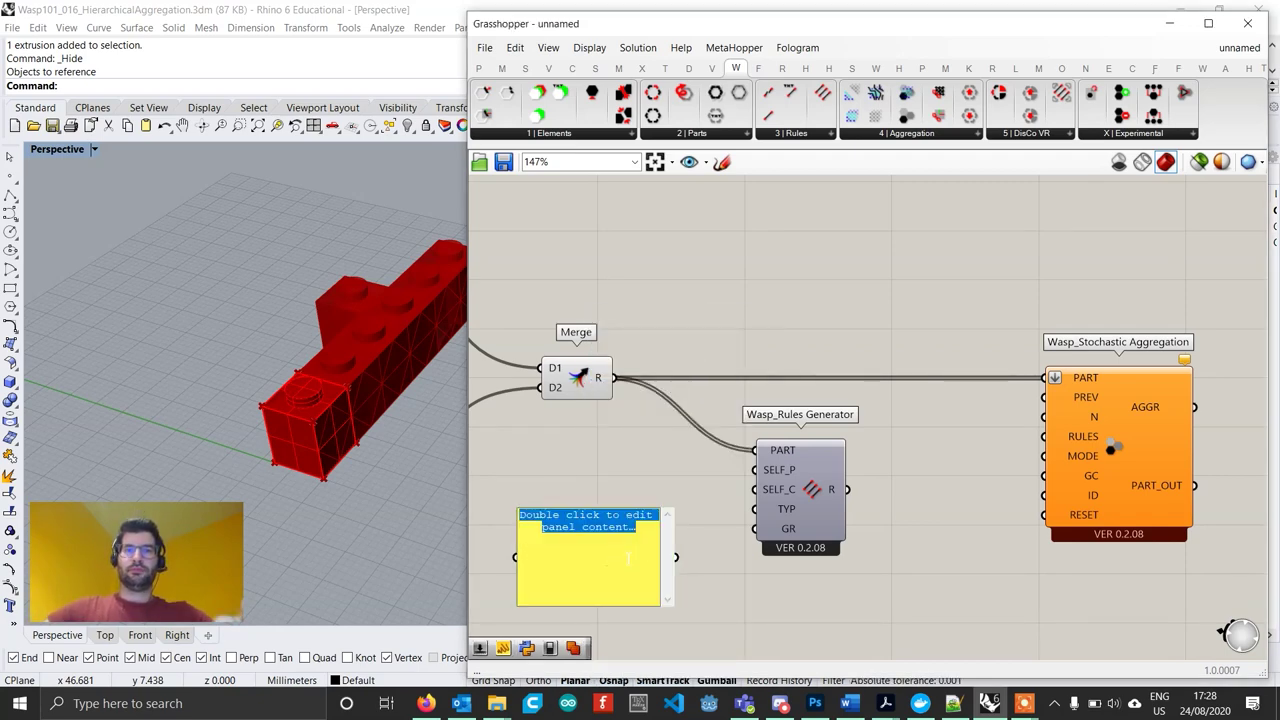
pyautogui.write('BOTTOM')
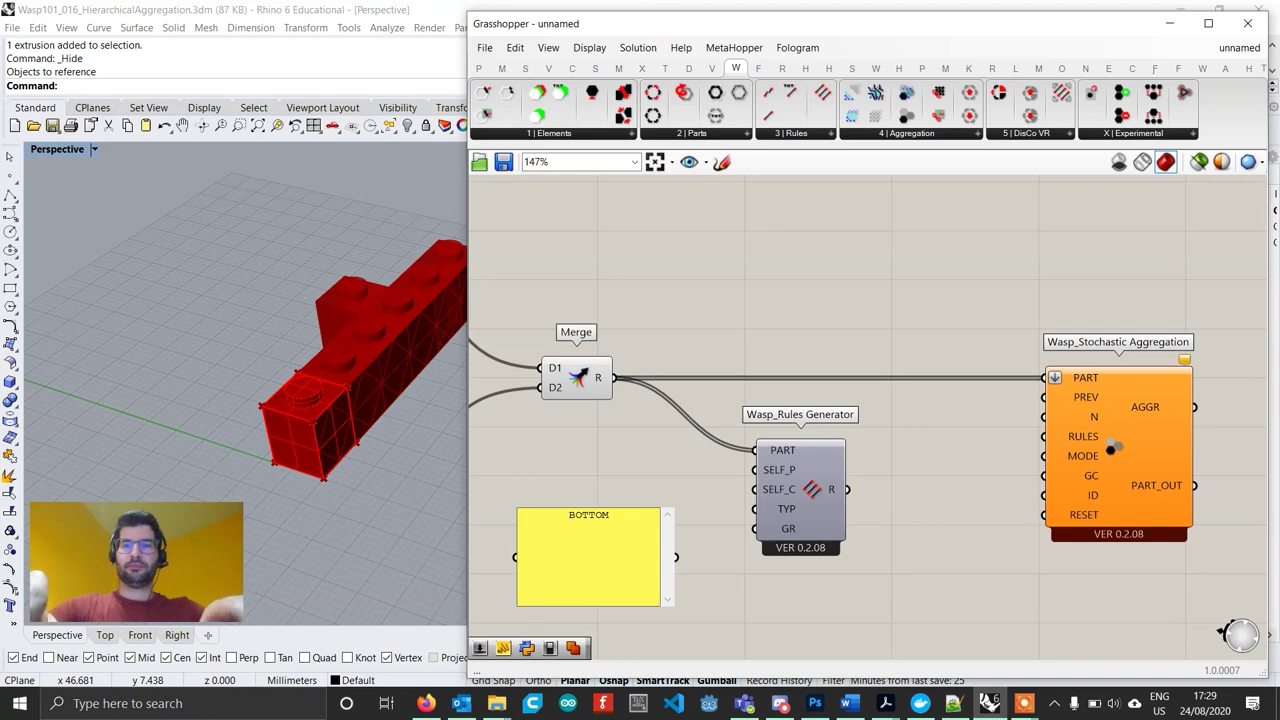
pyautogui.write('>TOP')
pyautogui.press('Return')
pyautogui.write('TOP')
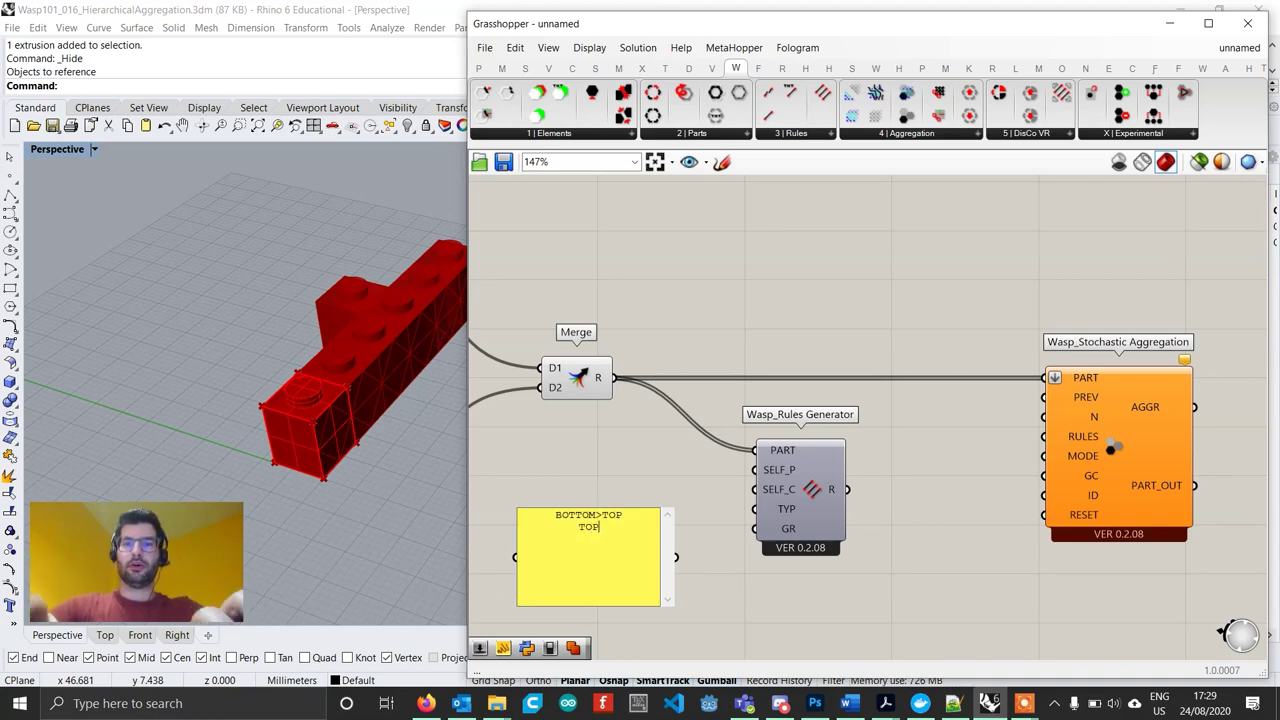
pyautogui.write('>BOTTOM')
pyautogui.press('Return')
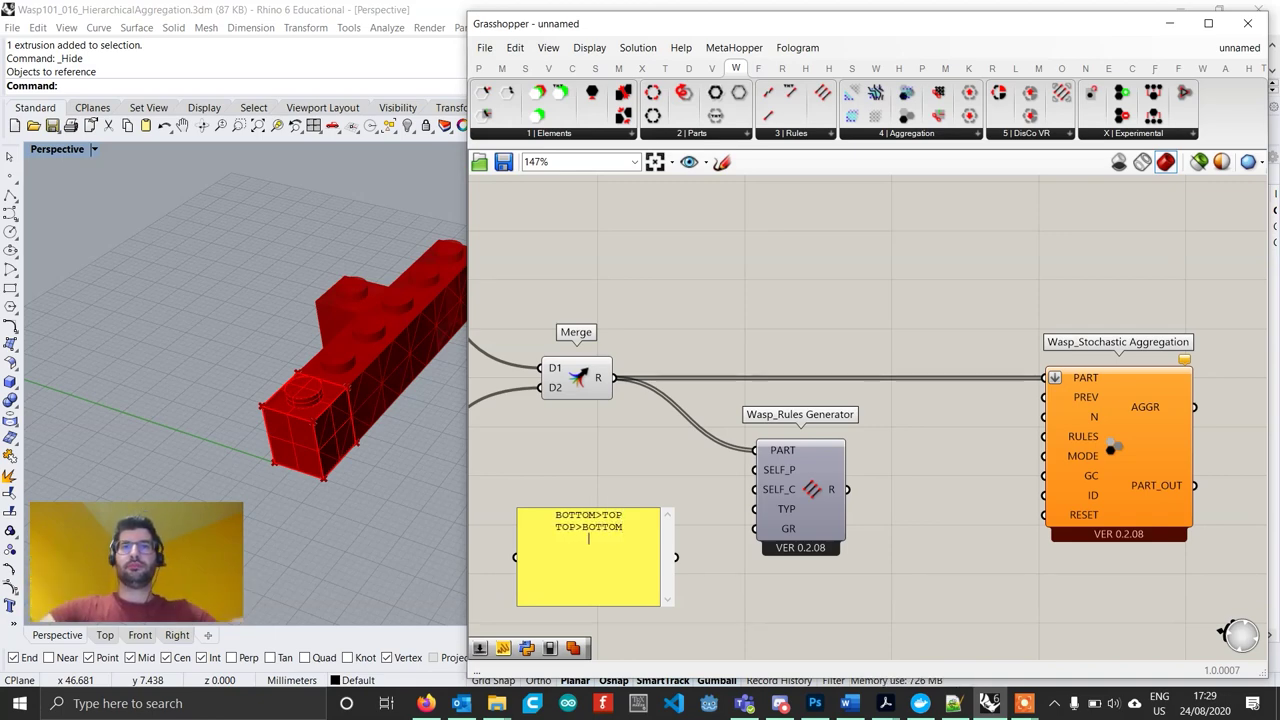
pyautogui.click(736, 565)
# Connect the grammar panel to the Wasp_Rules Generator's GR input, then shrink the panel and place it closer.
pyautogui.moveTo(676, 557); pyautogui.dragTo(752, 530)
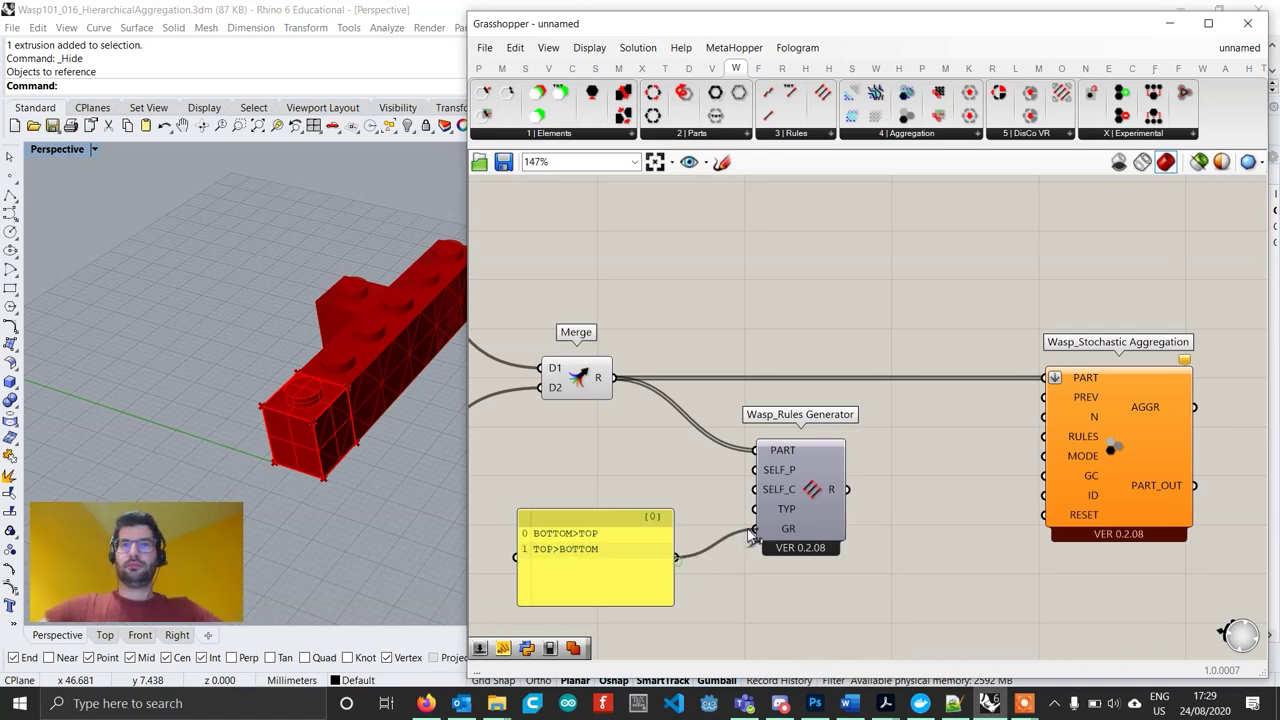
pyautogui.moveTo(631, 605); pyautogui.dragTo(631, 572)
pyautogui.moveTo(602, 540); pyautogui.dragTo(663, 535)
# Connect the generated rules to the Wasp_Stochastic Aggregation's RULES input and move the aggregation component farther away.
pyautogui.moveTo(835, 489)
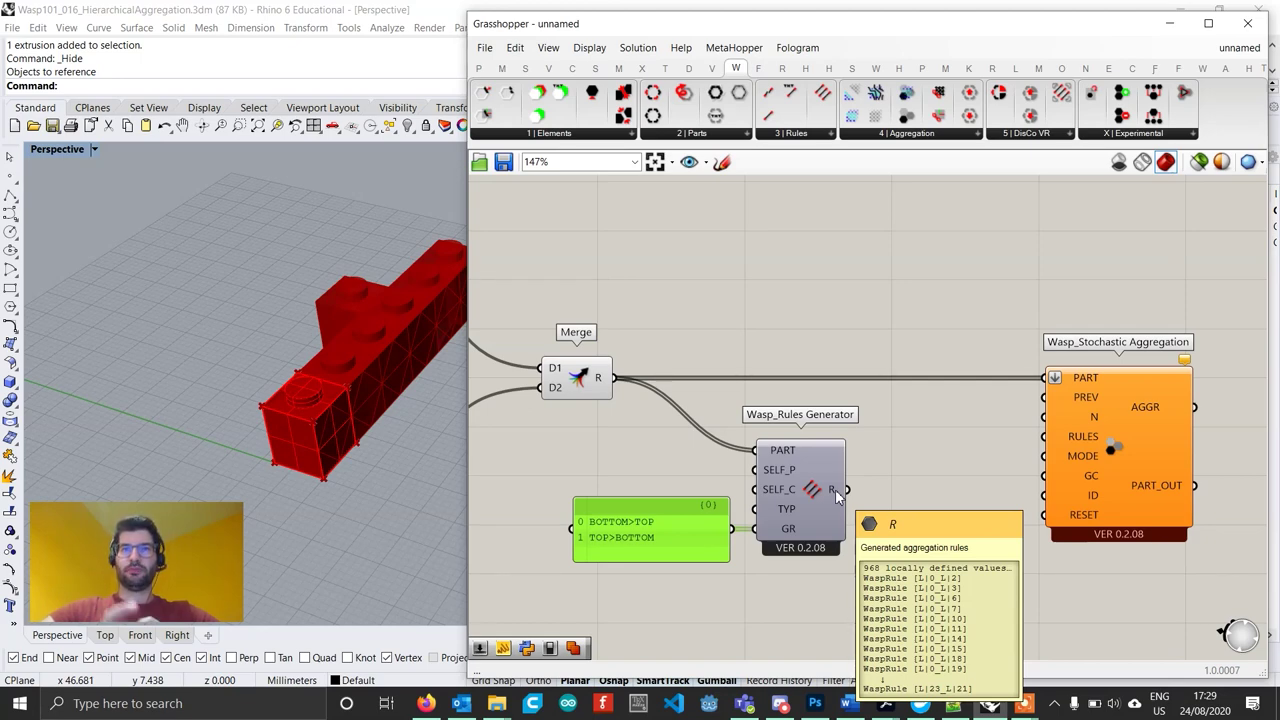
pyautogui.moveTo(850, 492); pyautogui.dragTo(1045, 437)
pyautogui.moveTo(1143, 470); pyautogui.dragTo(1001, 481, button='right')
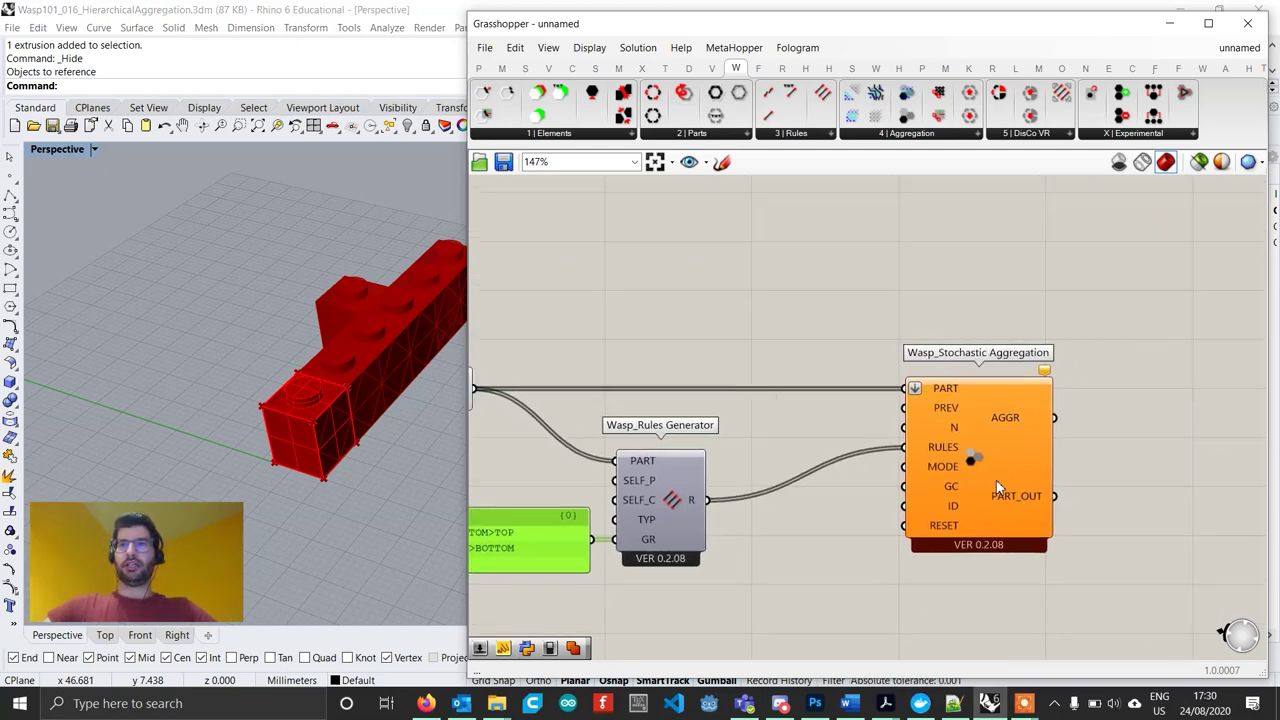
pyautogui.moveTo(996, 480); pyautogui.dragTo(1049, 477)
# Add a number slider set to 80 and connect it to the aggregation's N input.
pyautogui.doubleClick(843, 428)
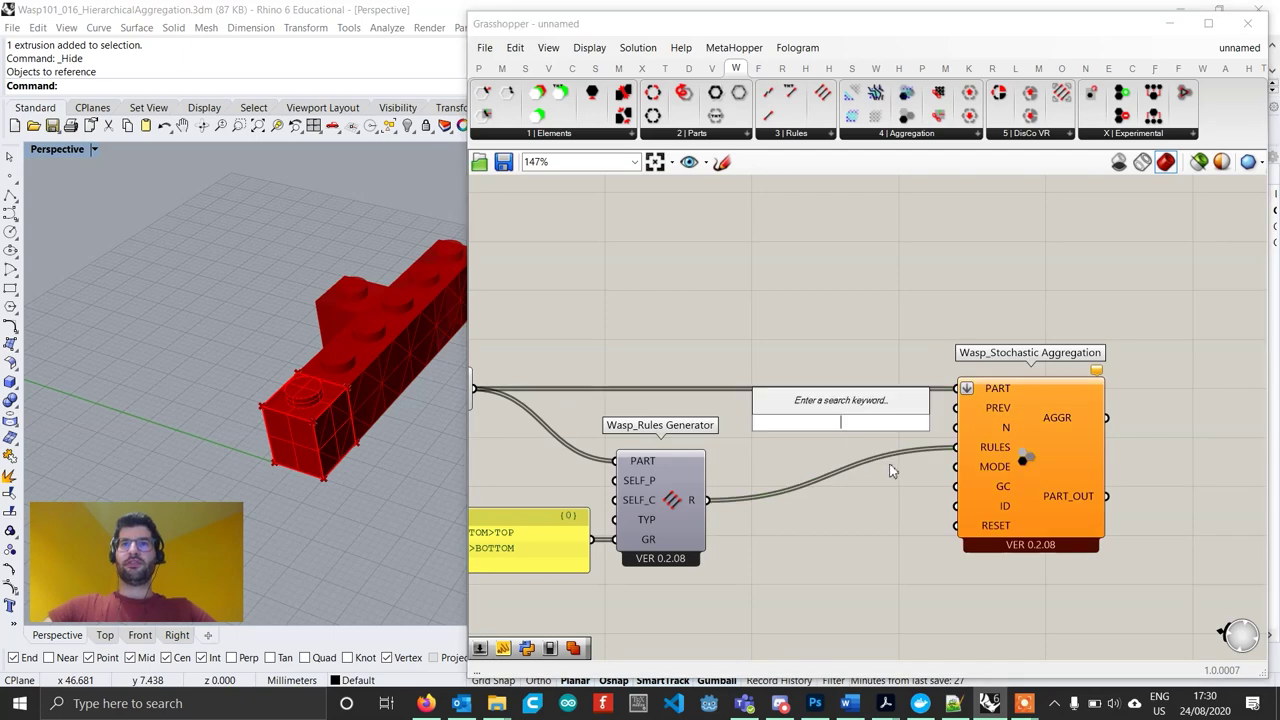
pyautogui.write('80')
pyautogui.press('Return')
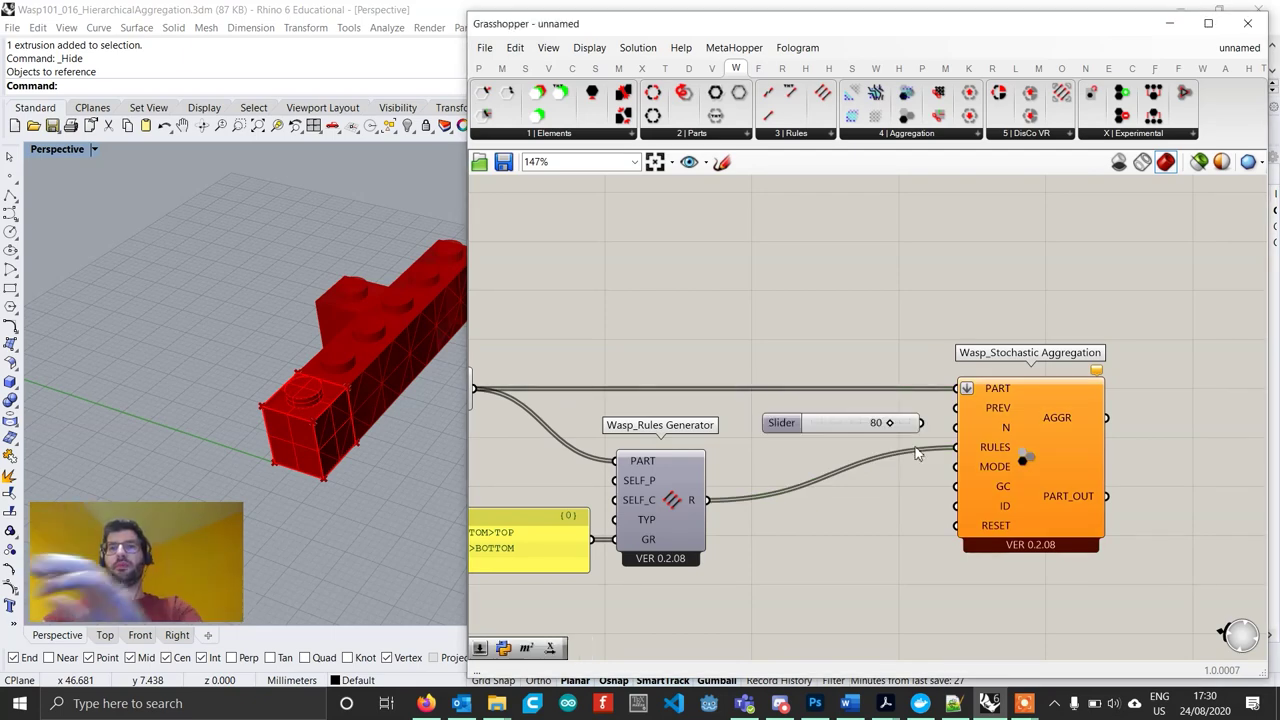
pyautogui.moveTo(846, 426); pyautogui.dragTo(853, 430)
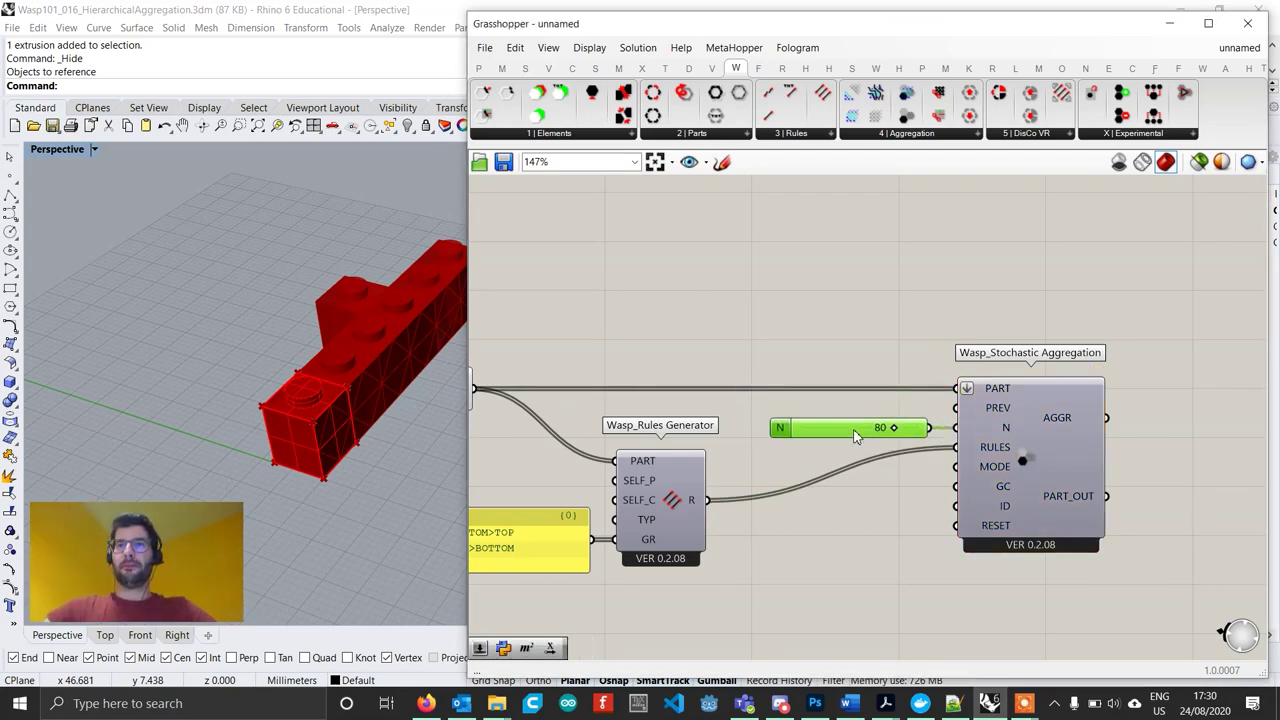
# Add a Button, connect it to the aggregation's RESET input and align it beside that input.
pyautogui.doubleClick(851, 576)
pyautogui.write('butto')
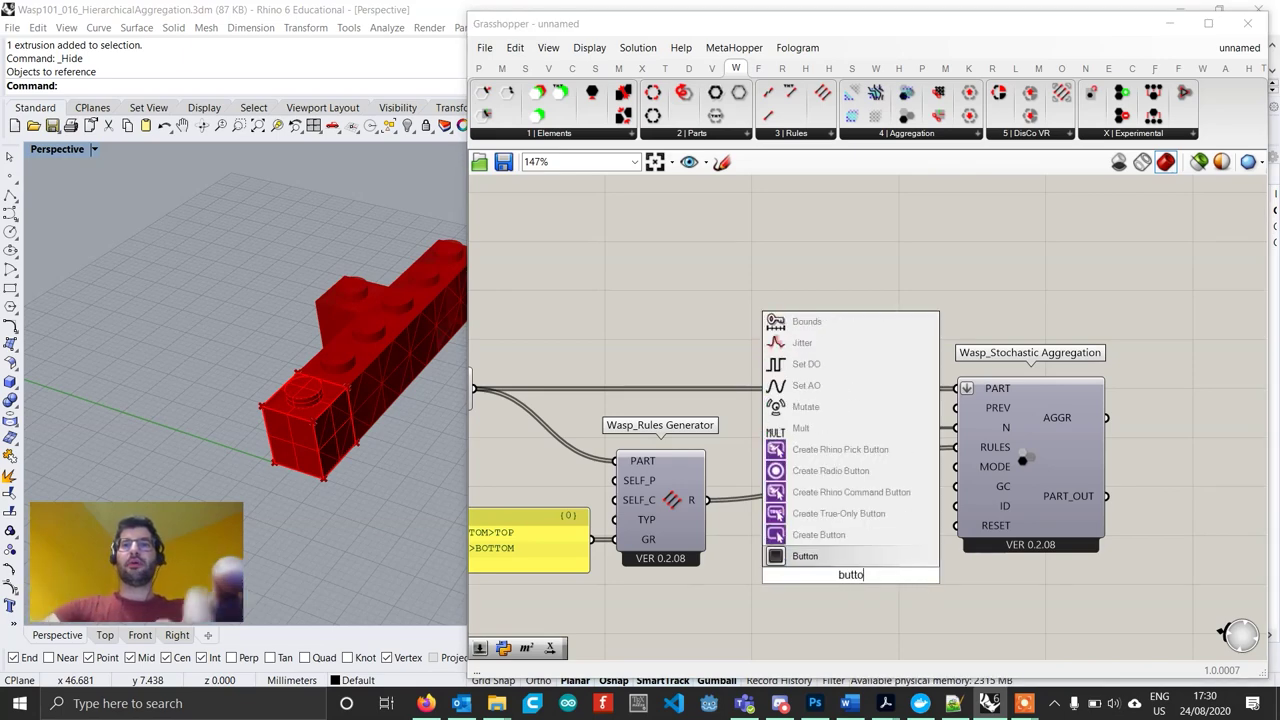
pyautogui.press('Return')
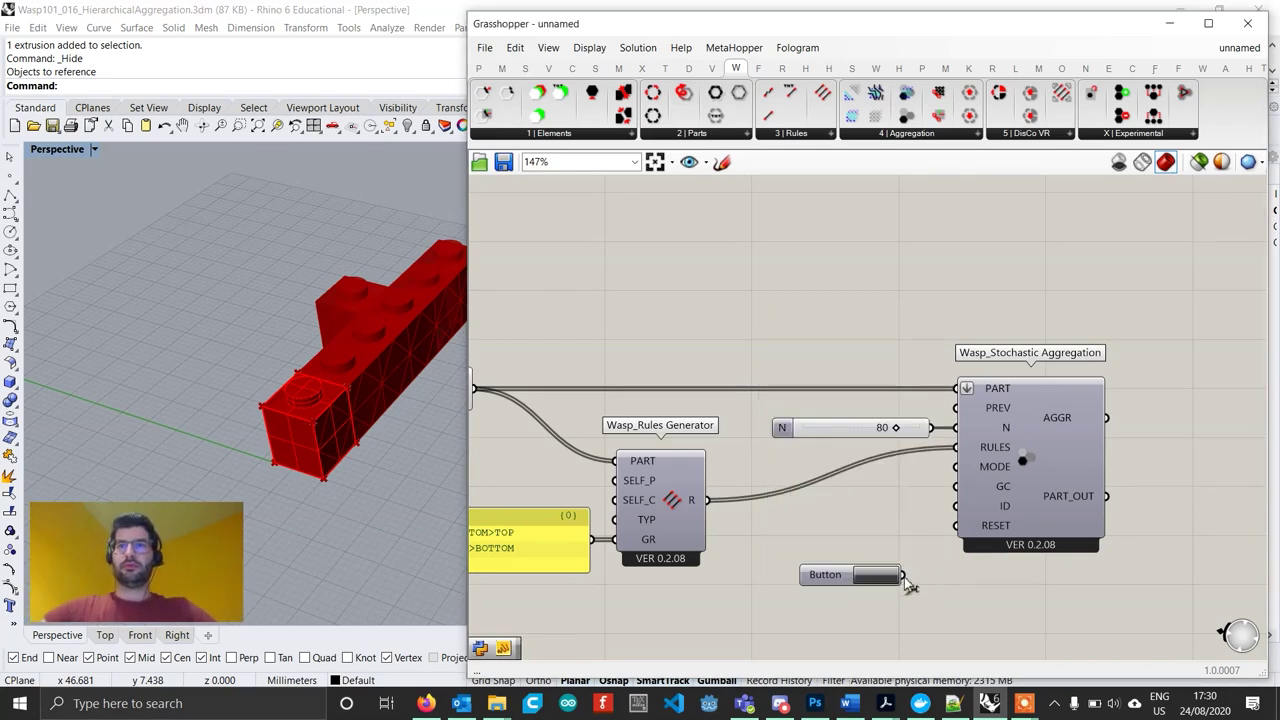
pyautogui.moveTo(903, 575); pyautogui.dragTo(960, 535)
pyautogui.moveTo(827, 582); pyautogui.dragTo(862, 535)
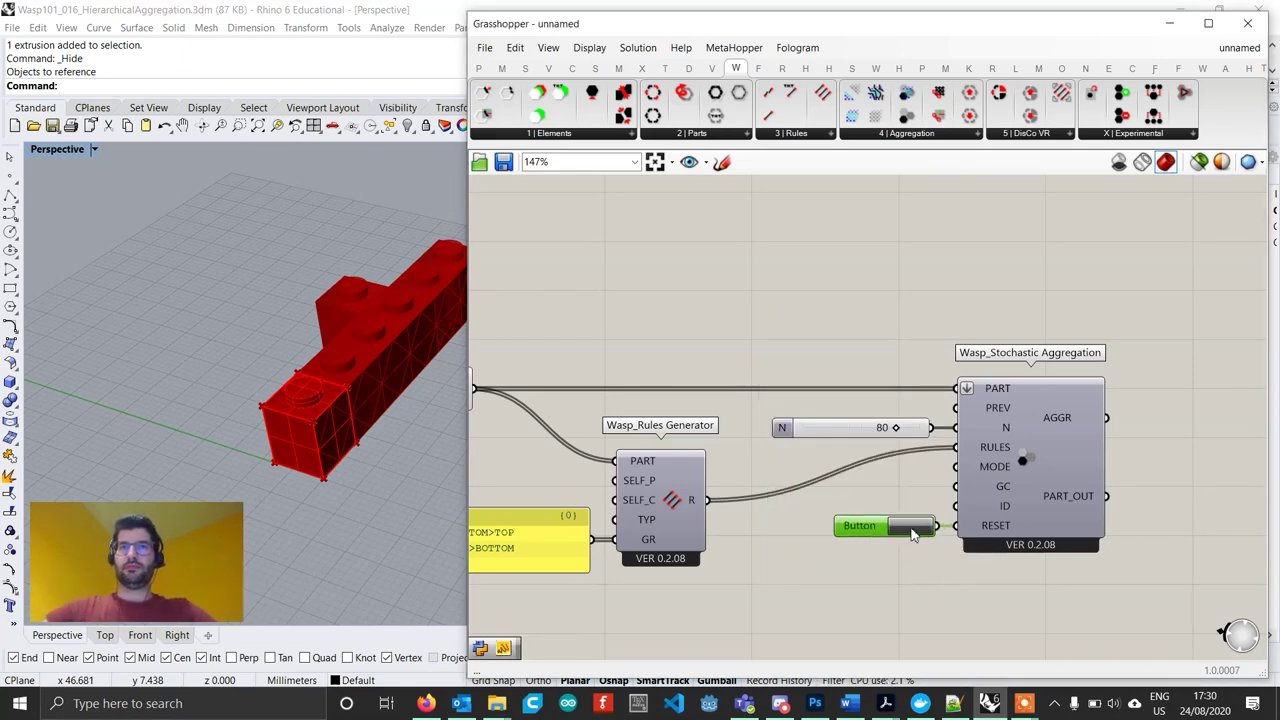
# Add a Wasp_Get Part Geometry component, connect the aggregation's PART_OUT to it, and view the aggregated geometry in Rhino.
pyautogui.scroll(-3, 915, 535)
pyautogui.moveTo(1092, 532); pyautogui.dragTo(829, 513, button='right')
pyautogui.scroll(2, 897, 545)
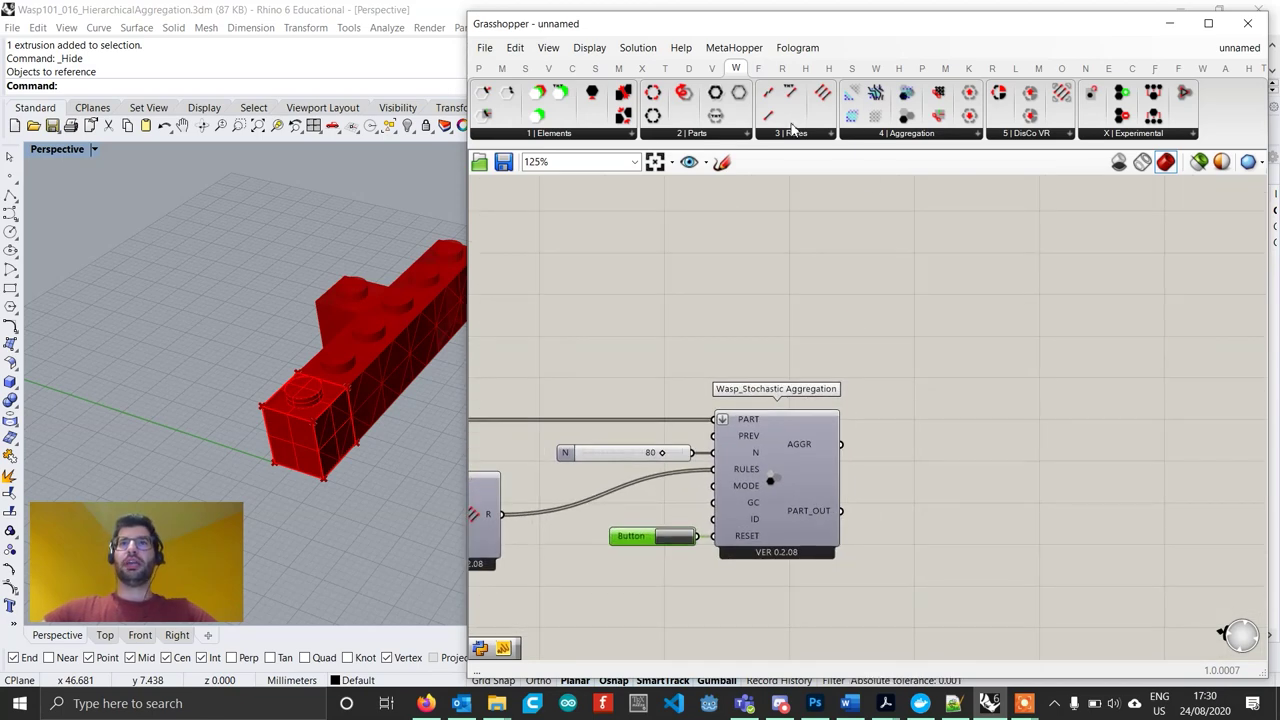
pyautogui.click(727, 137)
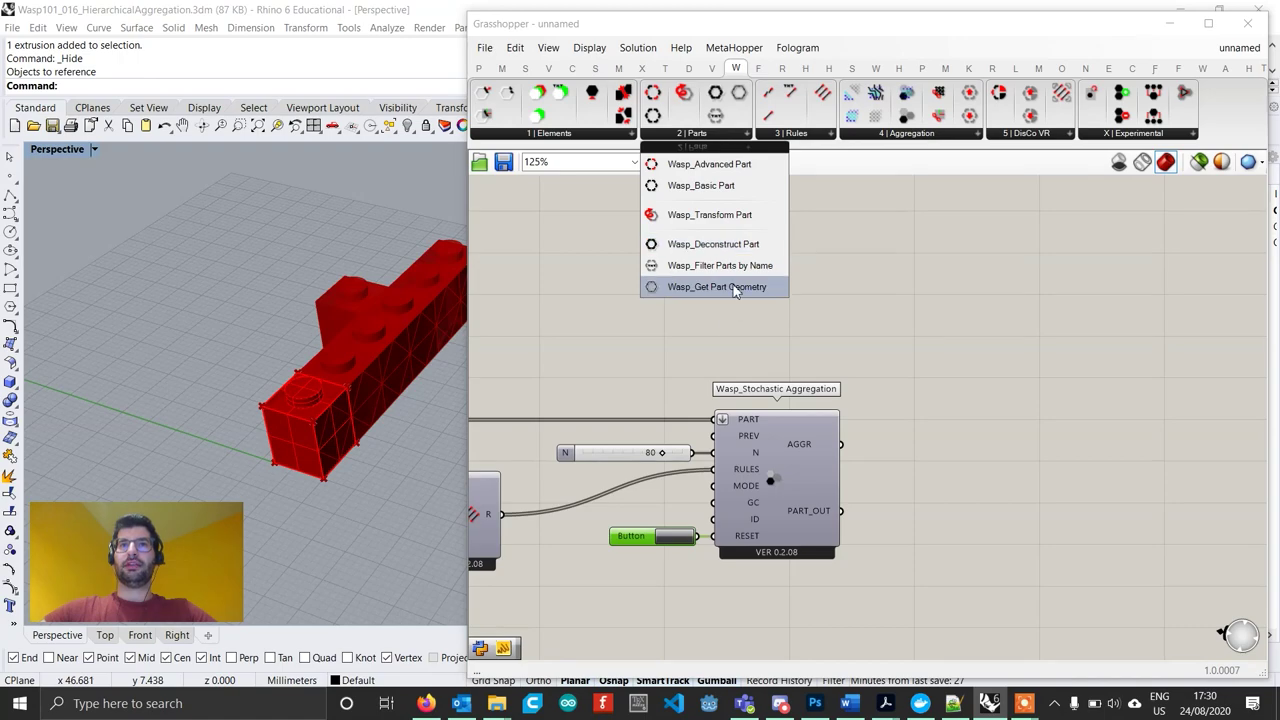
pyautogui.moveTo(737, 286); pyautogui.dragTo(940, 522)
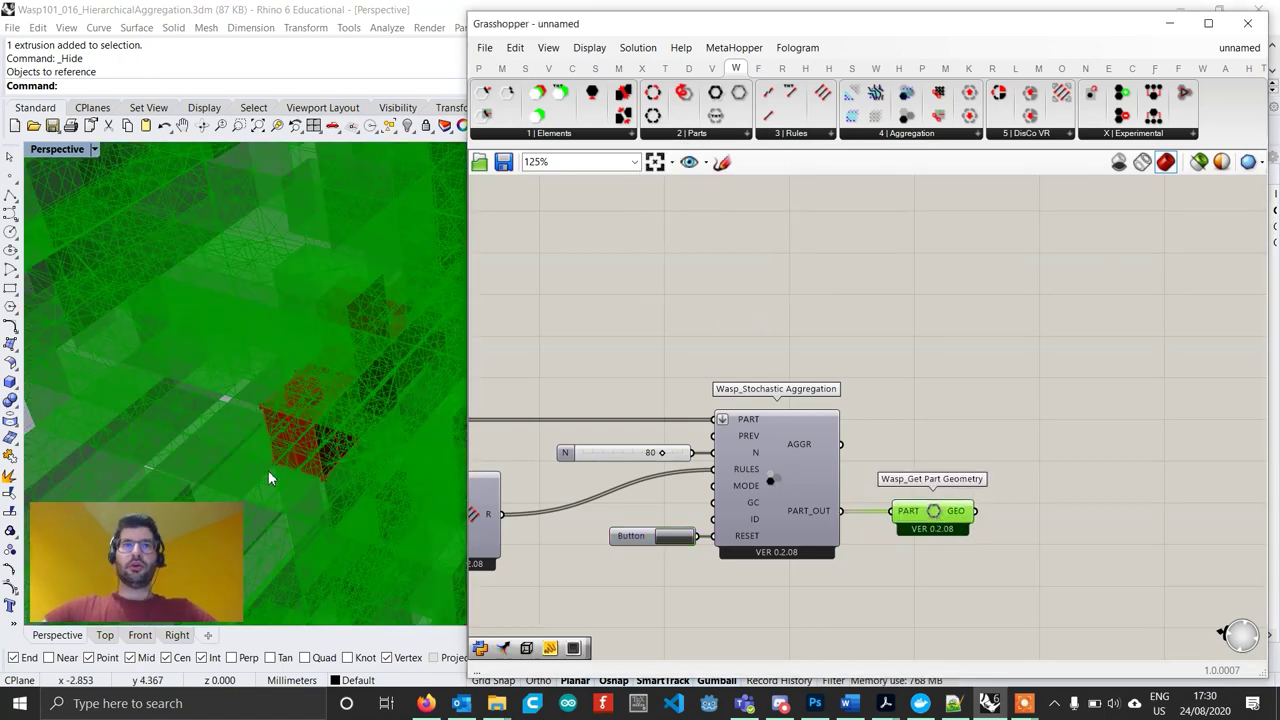
pyautogui.moveTo(271, 477); pyautogui.dragTo(334, 411, button='right')
pyautogui.scroll(-6, 334, 411)
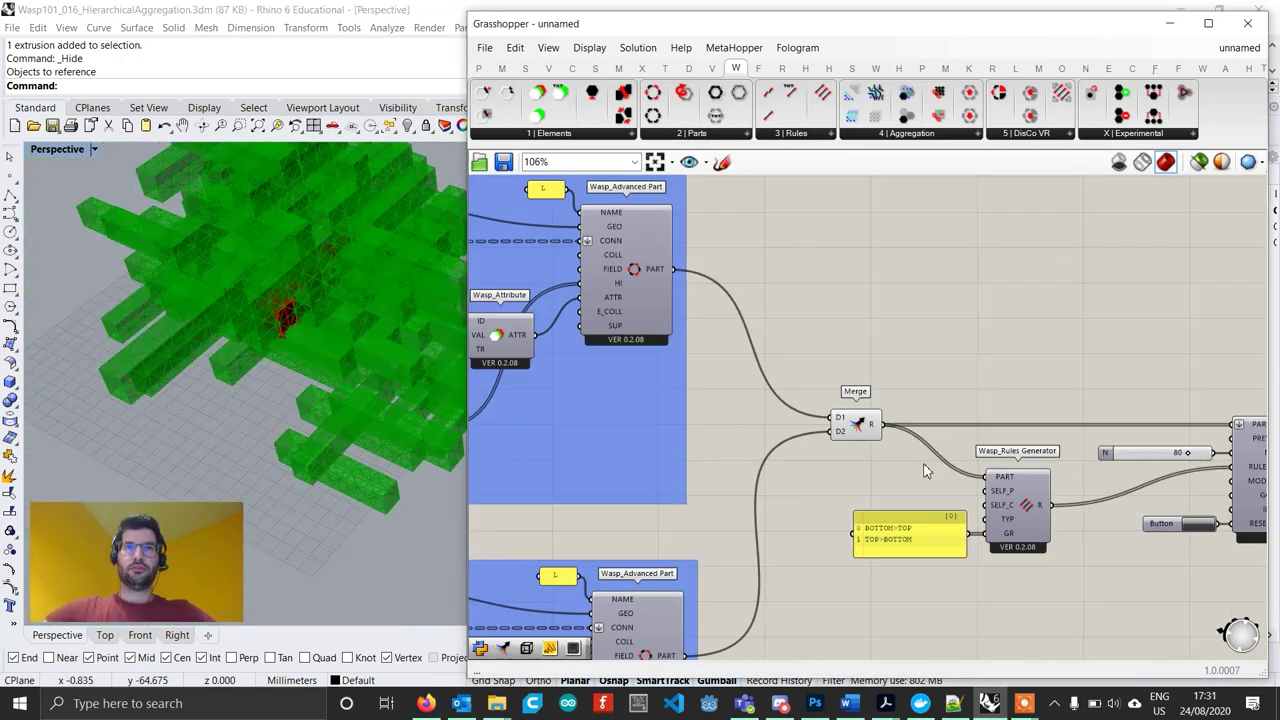
# Rename the copied group's advanced part to 5x1 in its NAME panel.
pyautogui.moveTo(880, 525); pyautogui.dragTo(925, 415, button='right')
pyautogui.scroll(6, 778, 466)
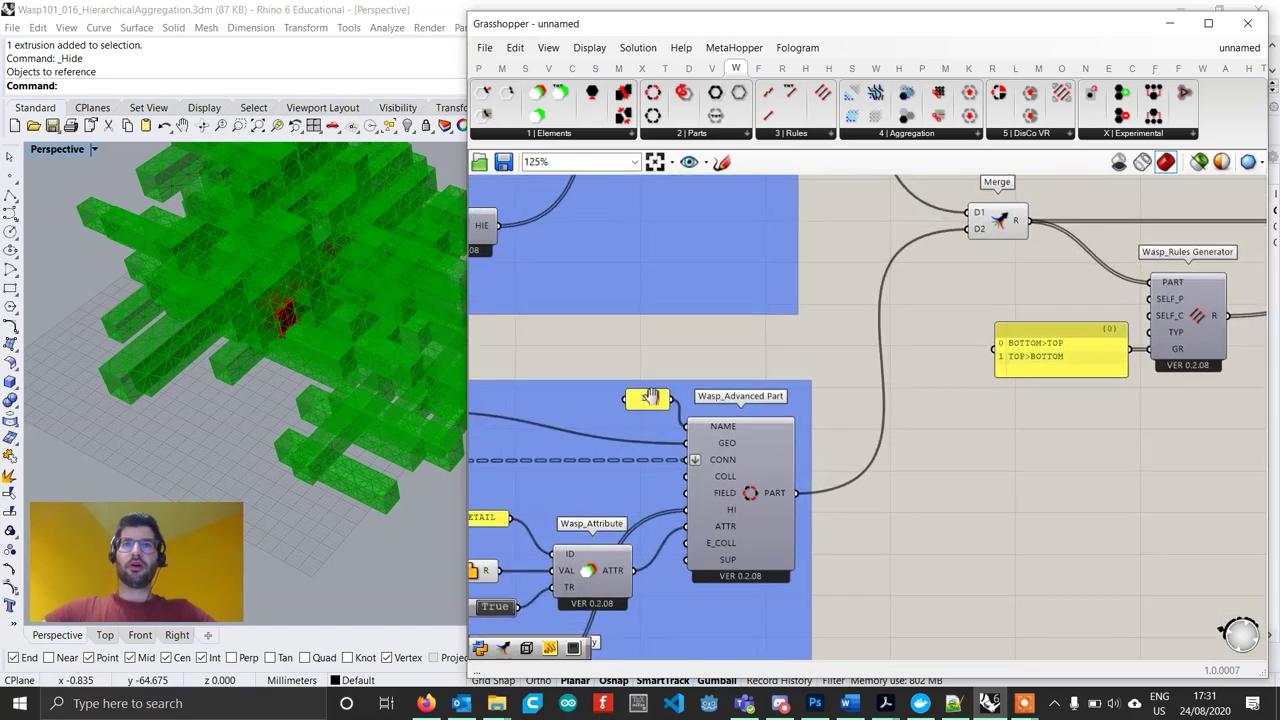
pyautogui.doubleClick(746, 390)
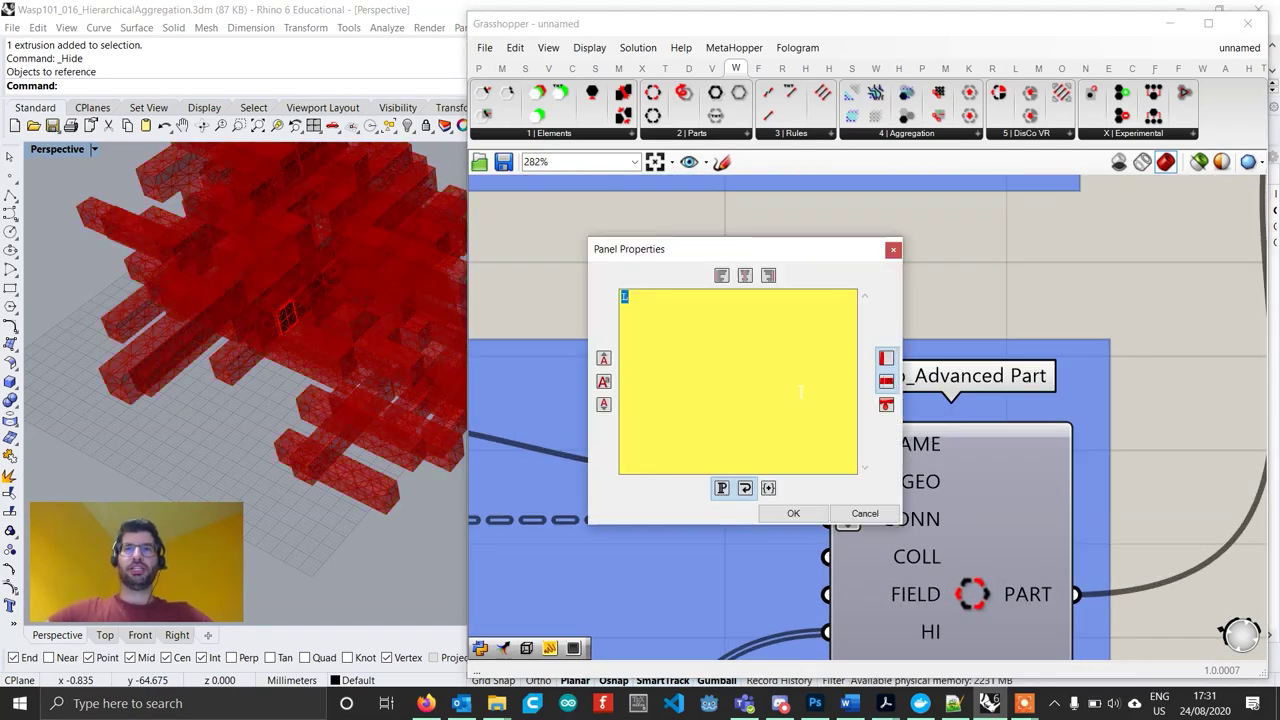
pyautogui.write('%x')
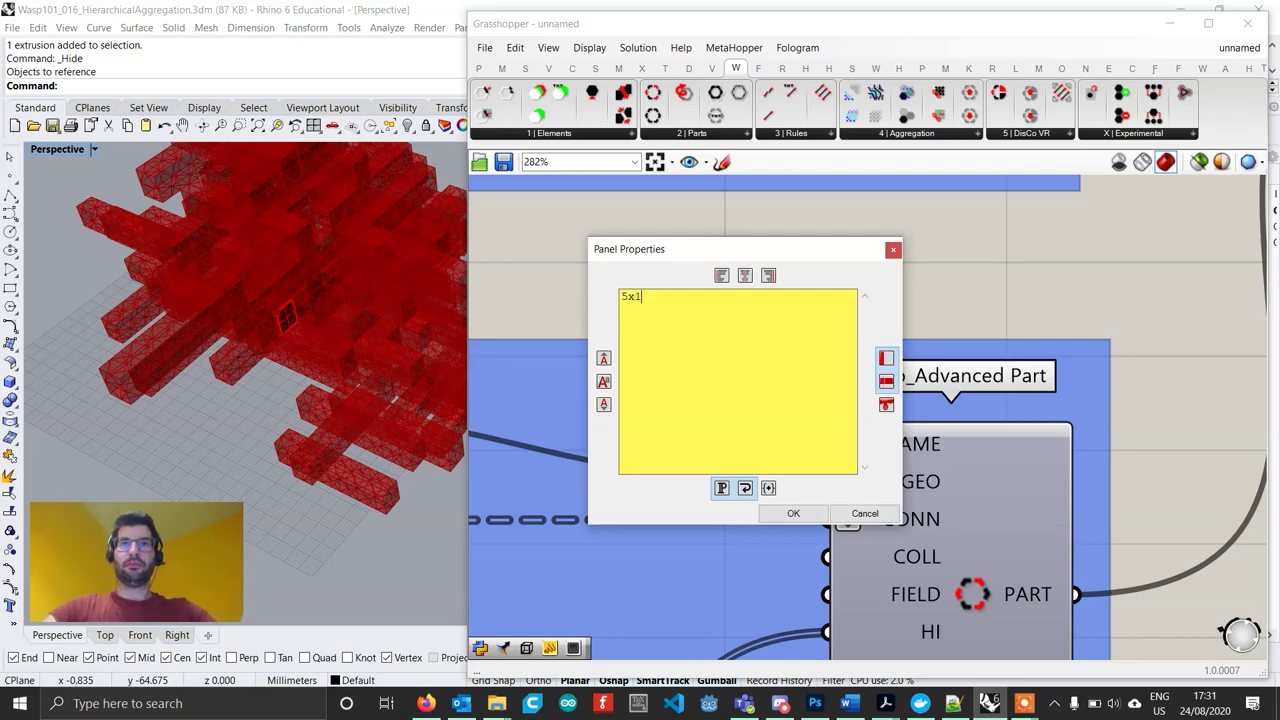
pyautogui.click(788, 514)
pyautogui.scroll(-5, 780, 447)
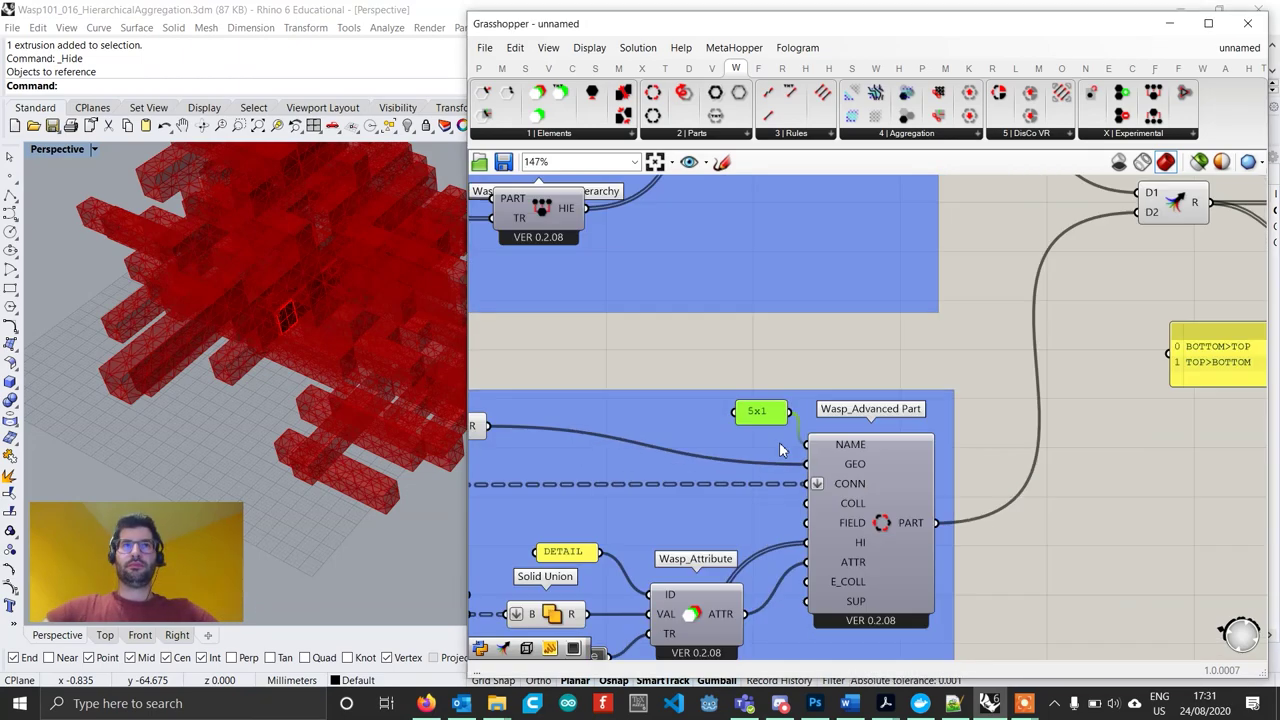
# Reset the stochastic aggregation with its connected Button.
pyautogui.moveTo(1125, 441); pyautogui.dragTo(592, 514, button='right')
pyautogui.scroll(3, 887, 438)
pyautogui.click(855, 451)
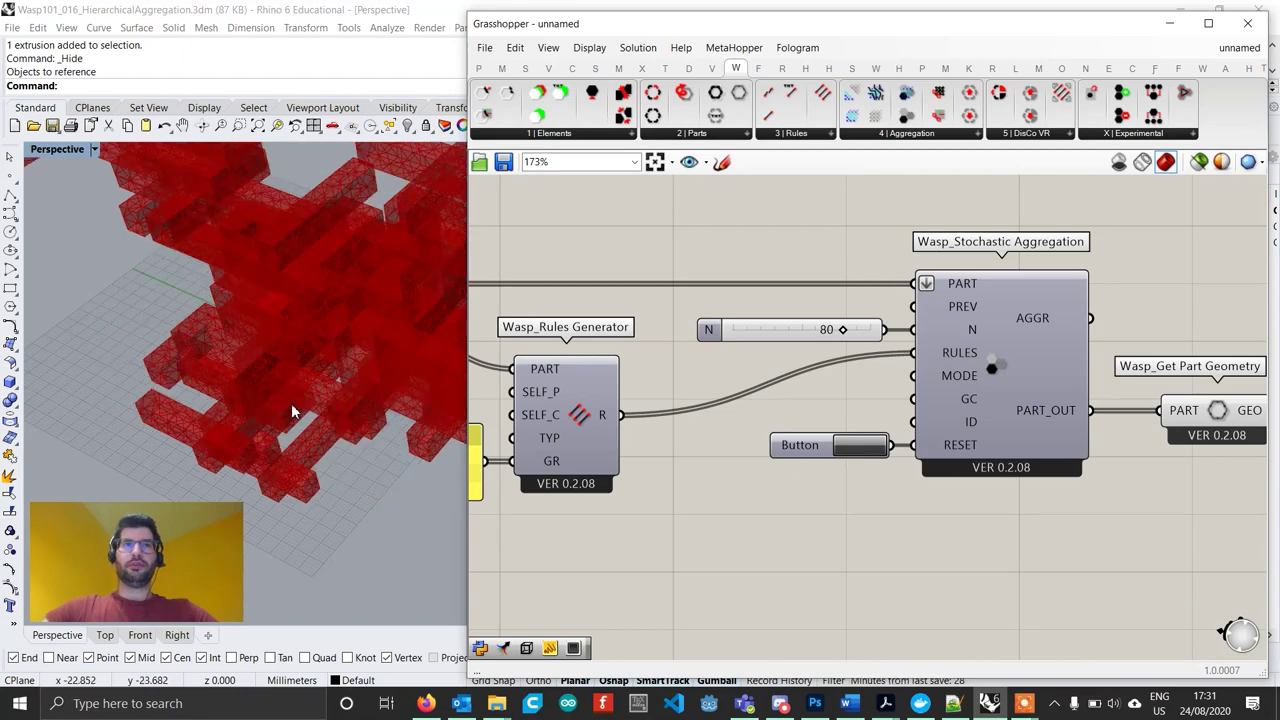
# Examine the regenerated aggregation in the Rhino viewport with the Wasp_Get Part Geometry output highlighted.
pyautogui.scroll(-4, 291, 407)
pyautogui.moveTo(291, 407); pyautogui.dragTo(214, 337, button='right')
pyautogui.moveTo(214, 337); pyautogui.dragTo(263, 354, button='right')
pyautogui.moveTo(1241, 430); pyautogui.dragTo(1074, 433, button='right')
pyautogui.click(1080, 416)
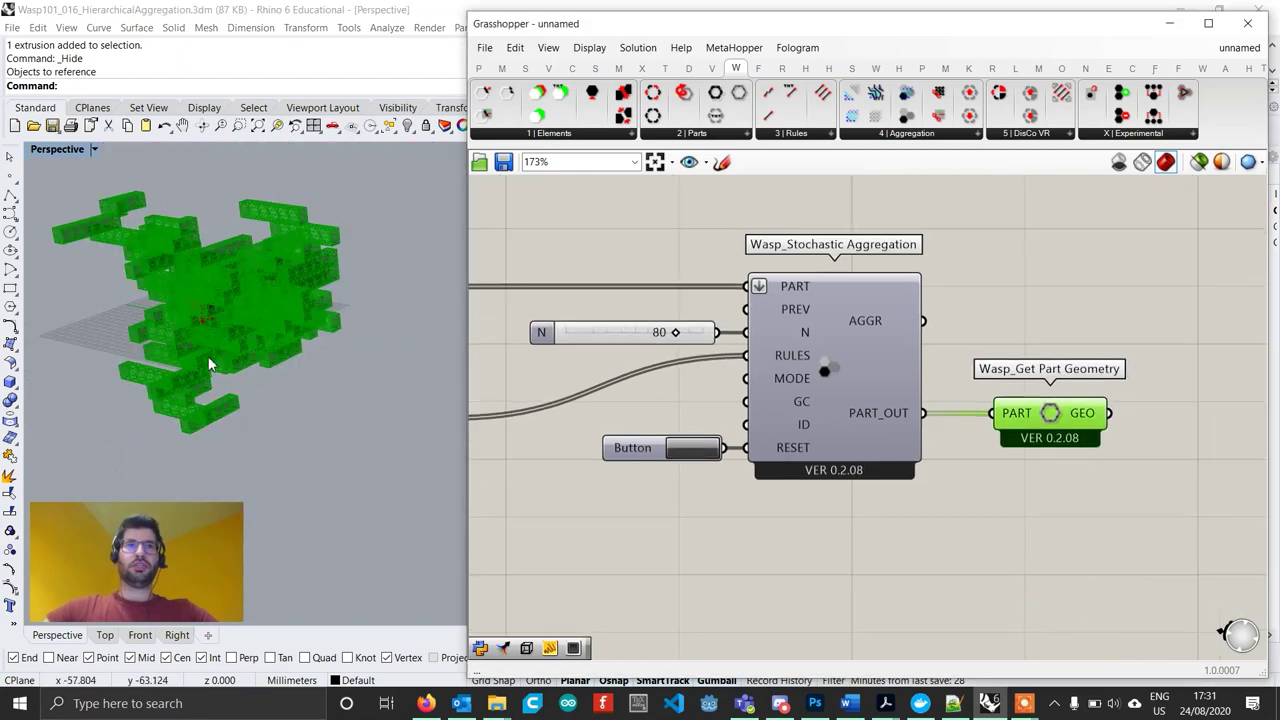
pyautogui.scroll(6, 209, 362)
pyautogui.moveTo(209, 362); pyautogui.dragTo(300, 222, button='right')
pyautogui.scroll(-3, 1057, 471)
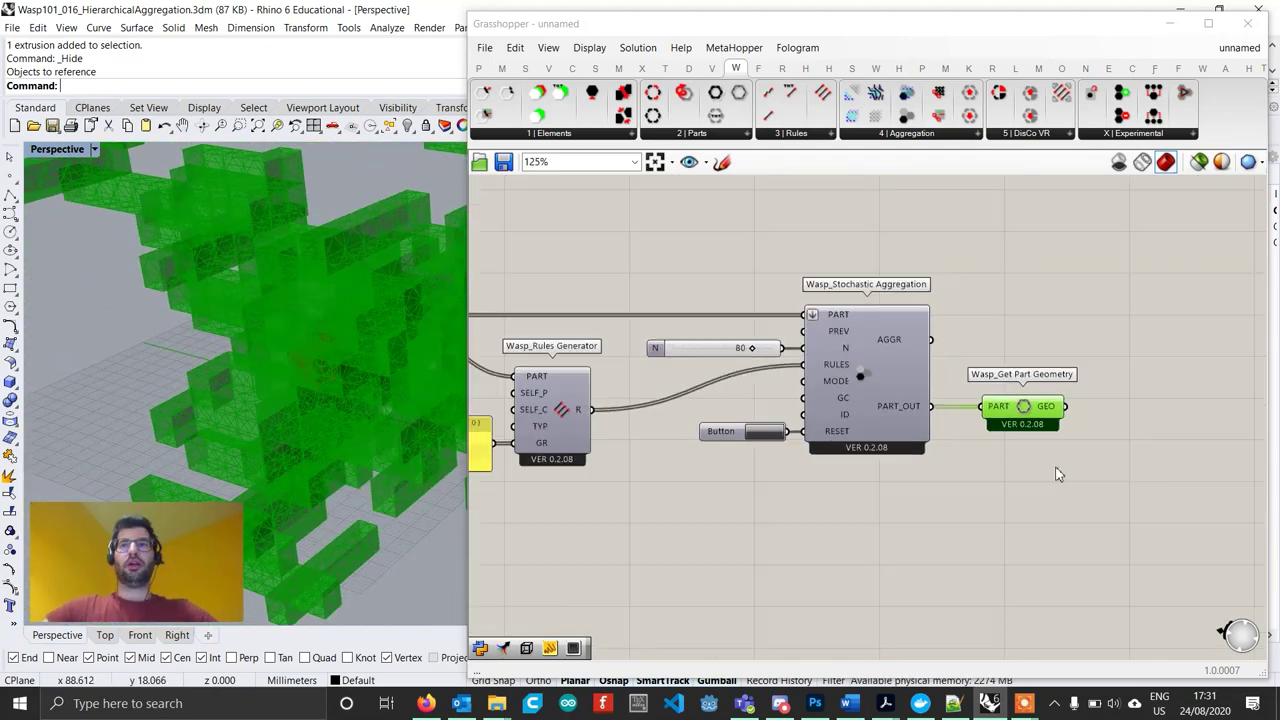
# Replace the Wasp_Get Part Geometry component with a Wasp_Get Attribute by Name fed by the aggregation's PART_OUT.
pyautogui.scroll(2, 921, 438)
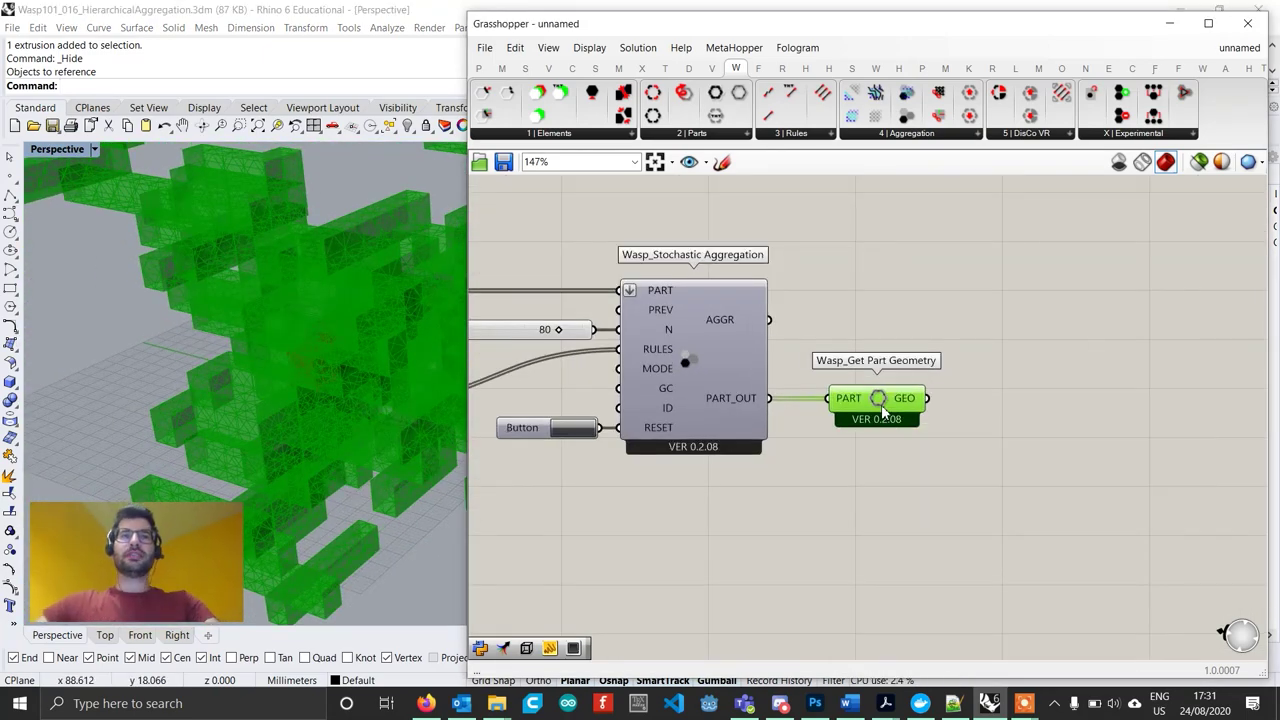
pyautogui.press('Delete')
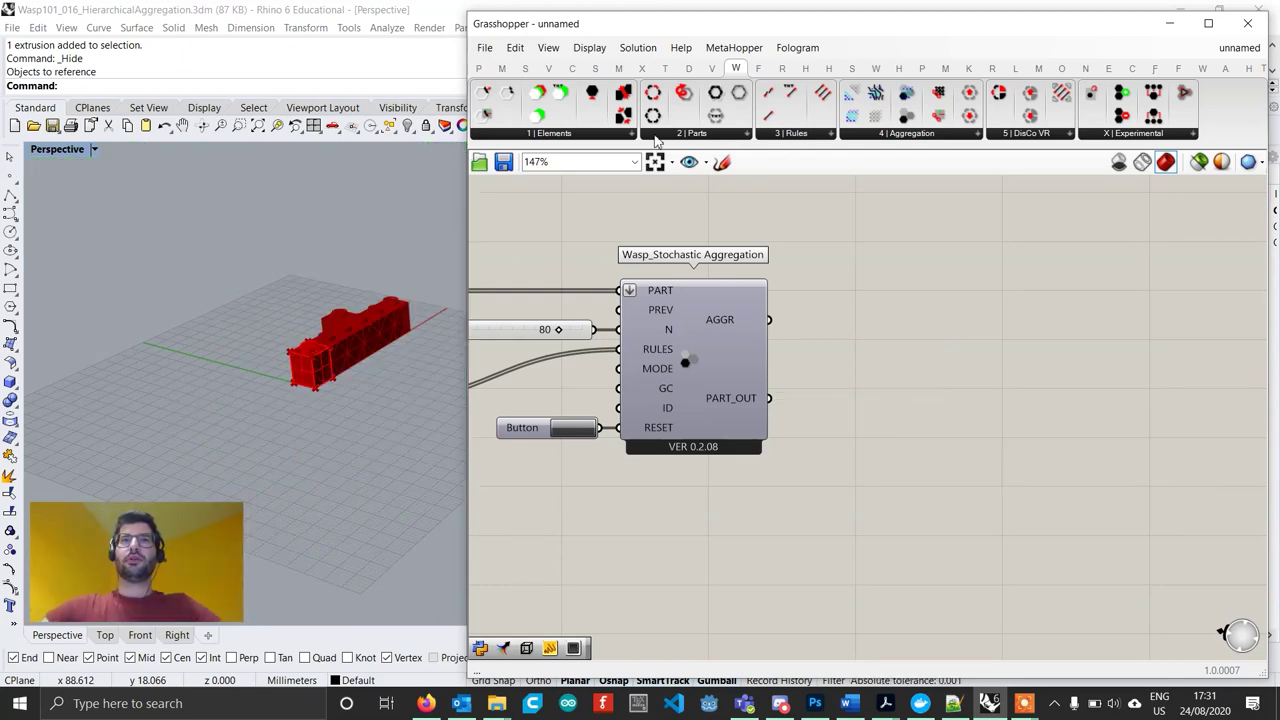
pyautogui.click(588, 138)
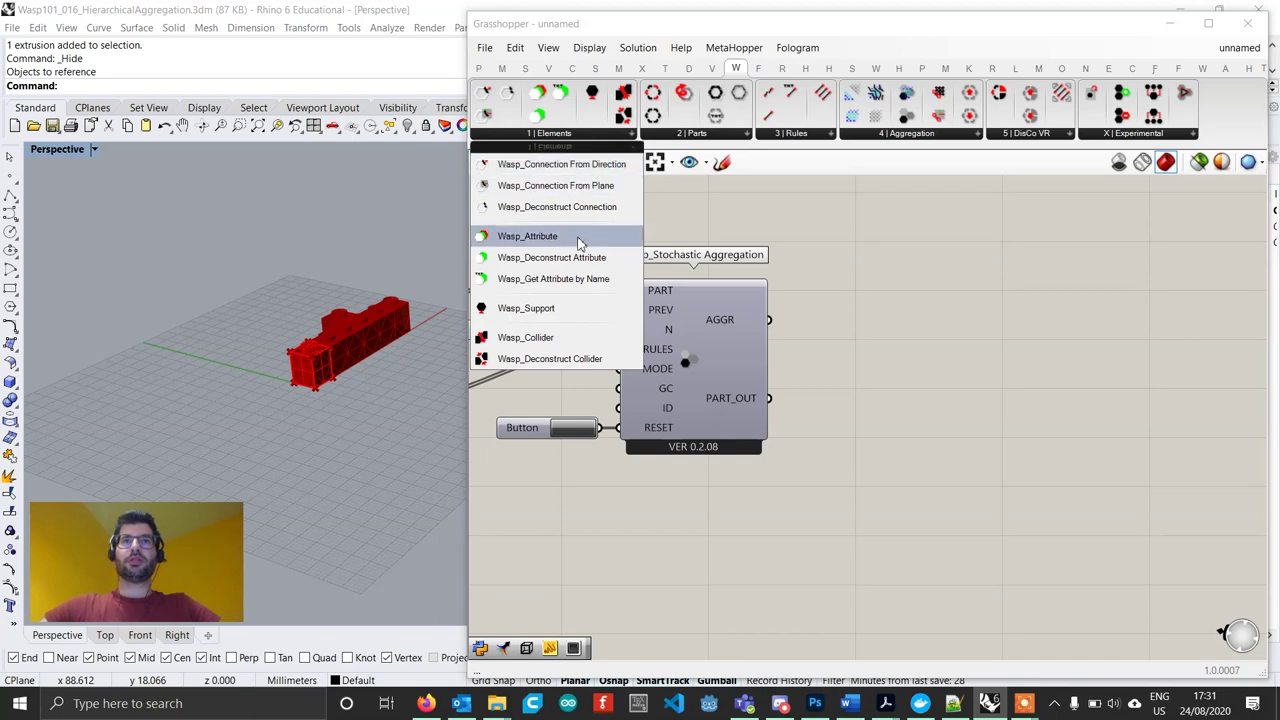
pyautogui.click(540, 279)
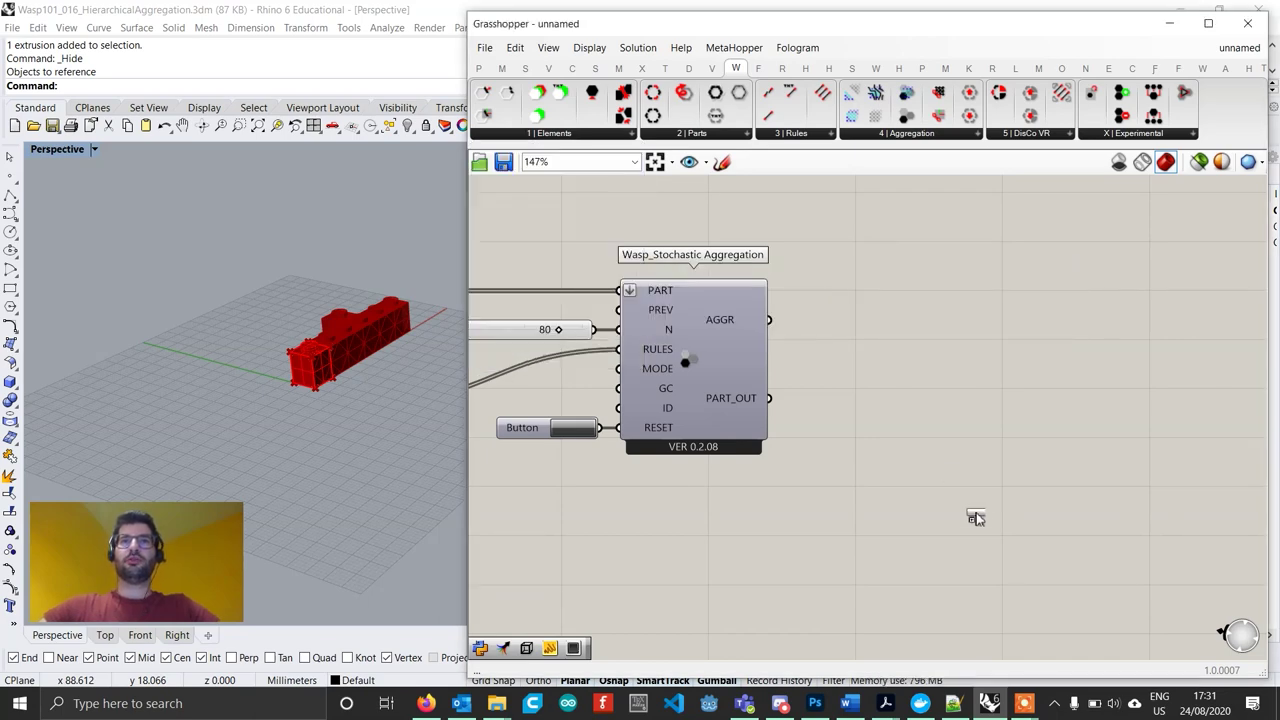
pyautogui.click(920, 458)
pyautogui.scroll(2, 776, 410)
pyautogui.moveTo(762, 389); pyautogui.dragTo(901, 449)
pyautogui.moveTo(987, 456); pyautogui.dragTo(1028, 524)
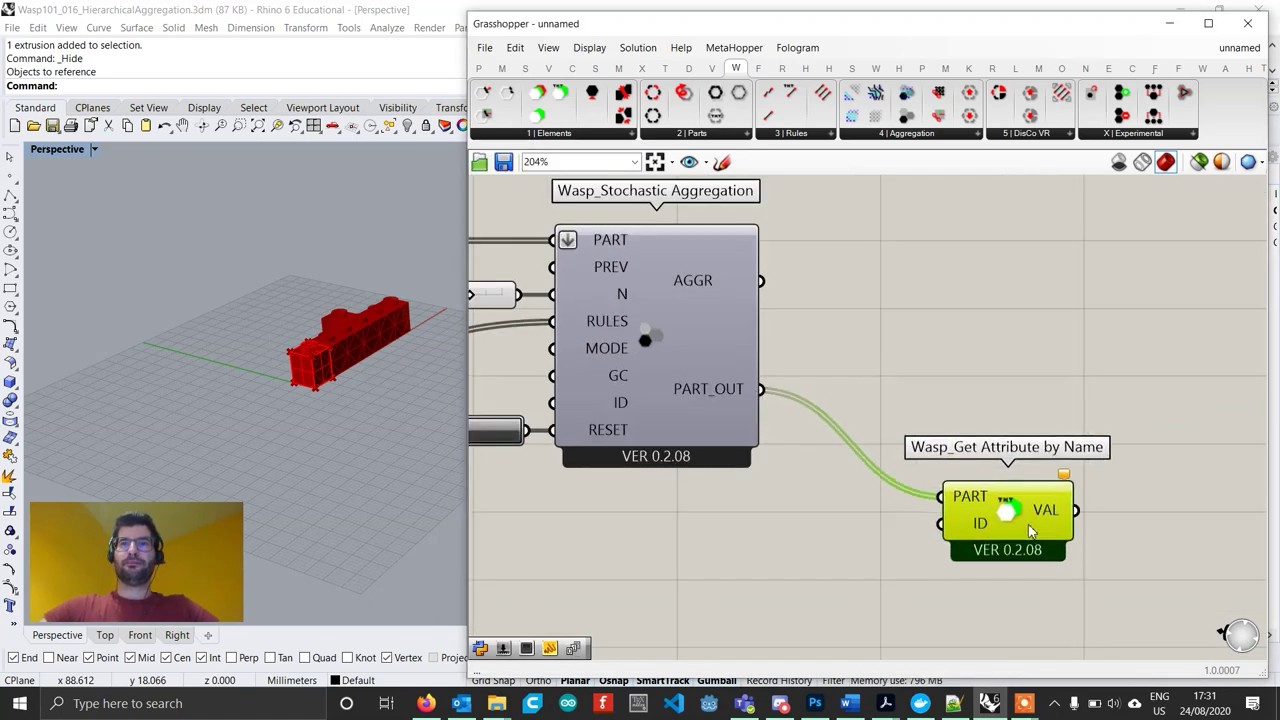
# Add a panel reading DETAIL and connect it to the ID input of Wasp_Get Attribute by Name.
pyautogui.doubleClick(798, 550)
pyautogui.write('"')
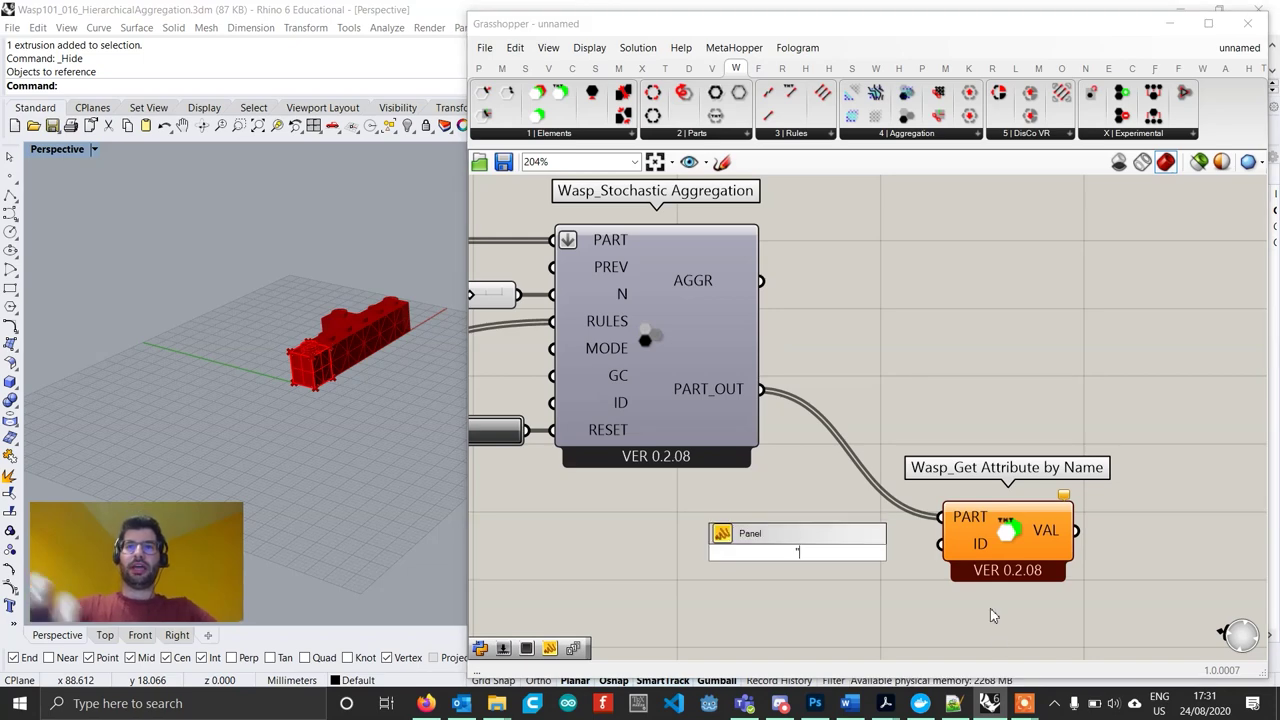
pyautogui.write('DETAIL')
pyautogui.press('Return')
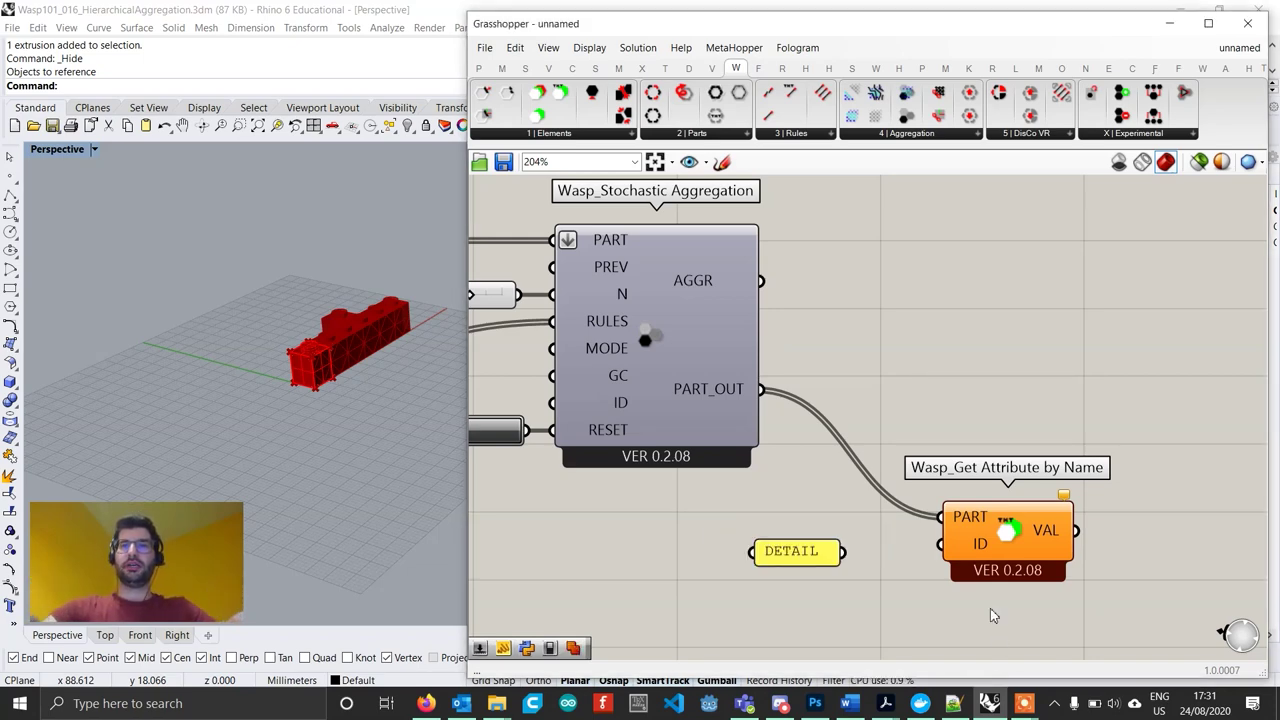
pyautogui.moveTo(845, 552); pyautogui.dragTo(941, 544)
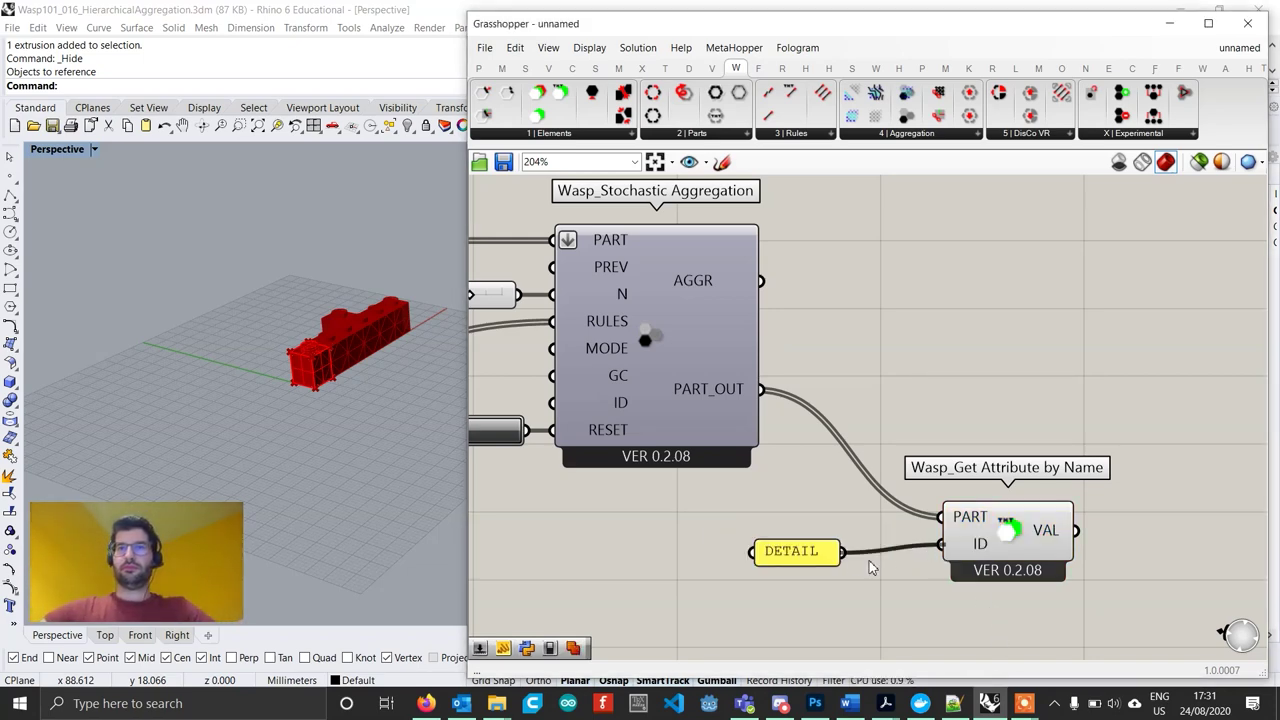
pyautogui.moveTo(792, 552); pyautogui.dragTo(845, 562)
# Examine the aggregated DETAIL geometry in the Rhino viewport from several angles and distances.
pyautogui.click(1008, 545)
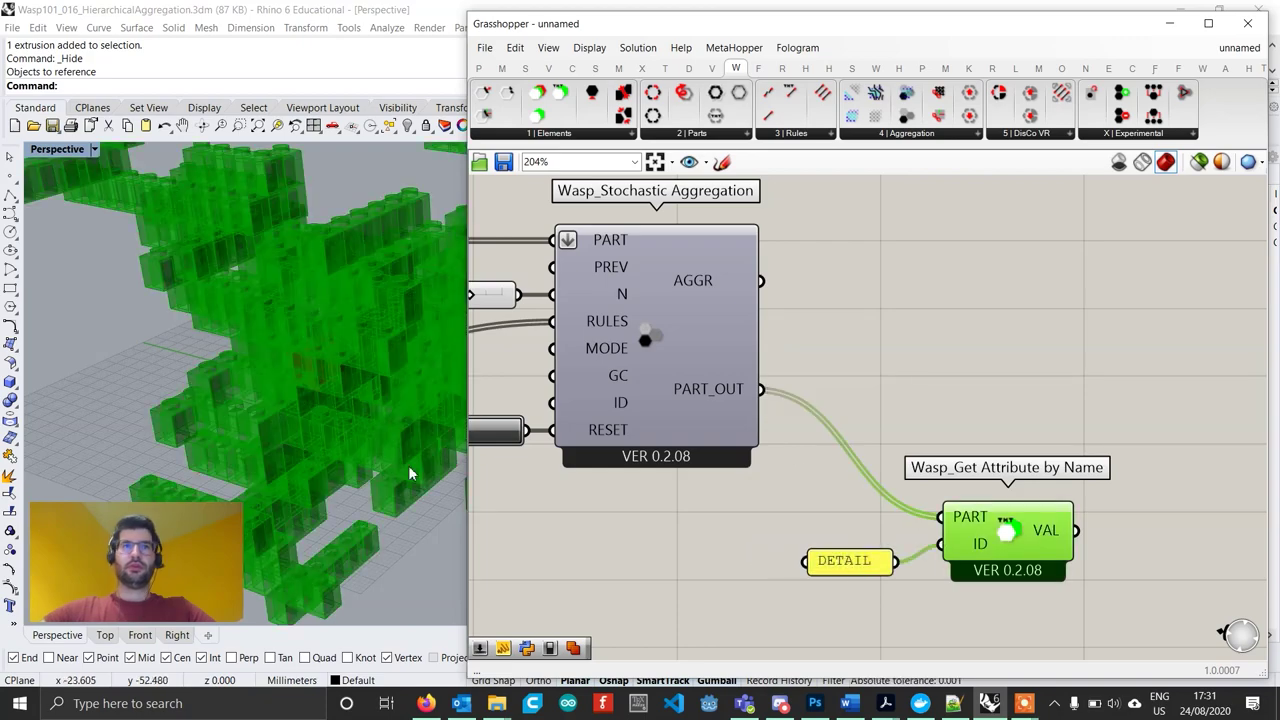
pyautogui.click(904, 384)
pyautogui.moveTo(283, 240); pyautogui.dragTo(292, 286, button='right')
pyautogui.scroll(-4, 292, 286)
pyautogui.scroll(10, 293, 292)
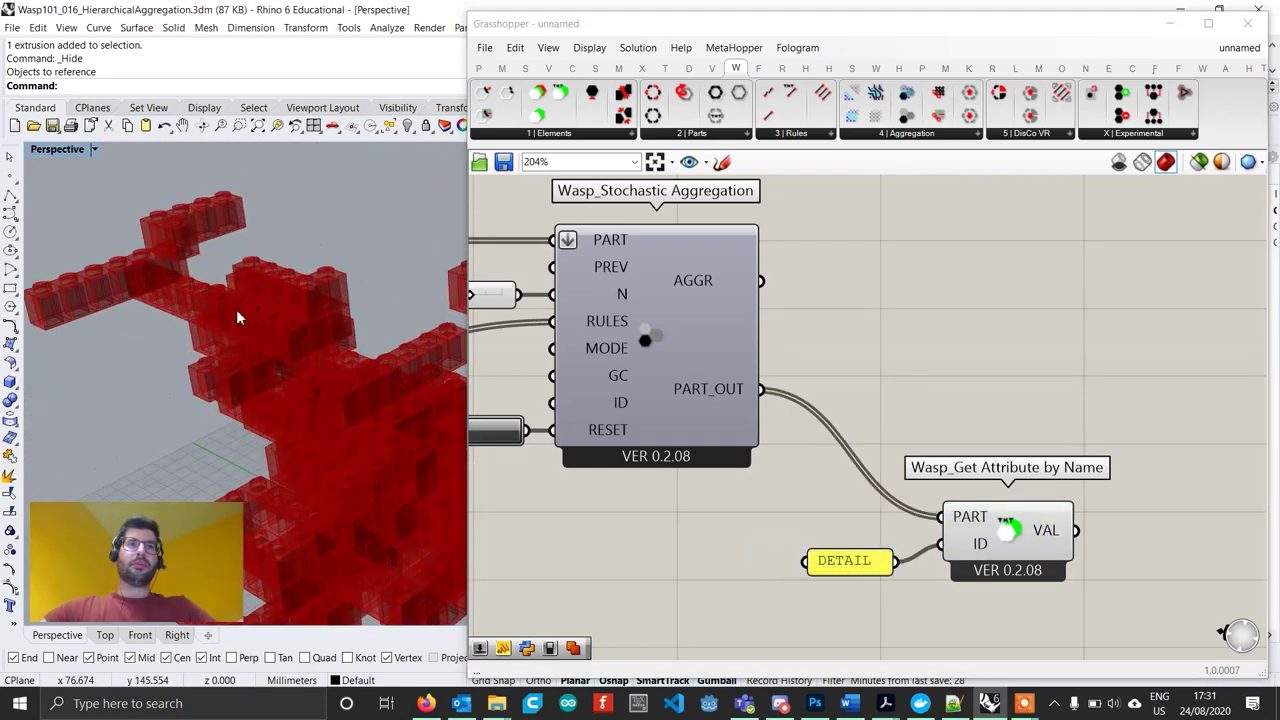
pyautogui.scroll(-10, 328, 326)
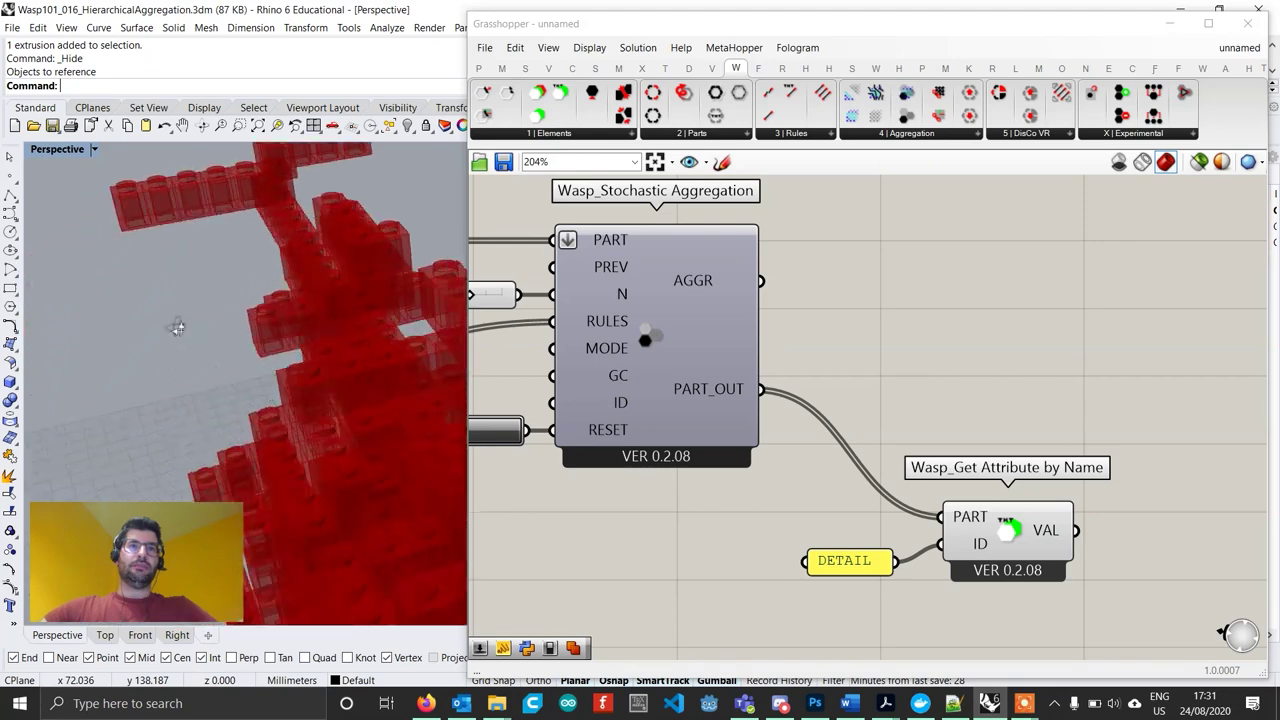
pyautogui.scroll(-2, 963, 494)
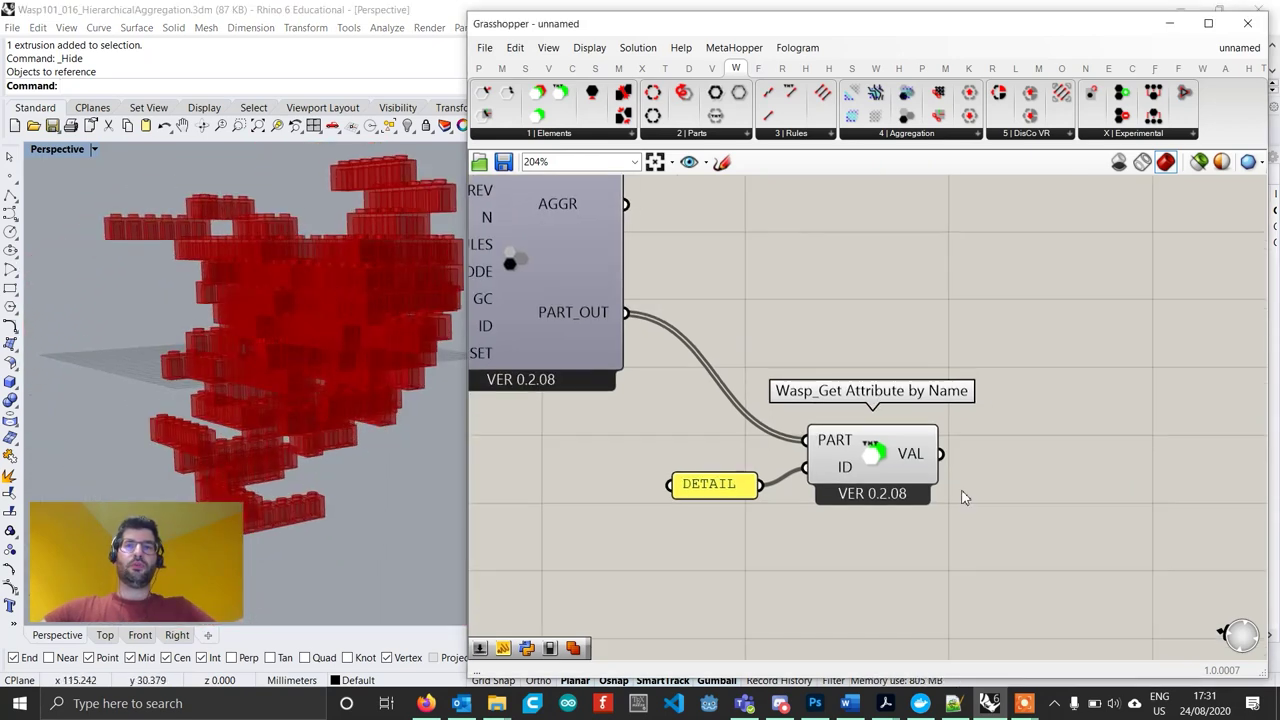
# Make room beside the aggregation and add a Wasp_Filter Parts by Name component fed by its PART_OUT.
pyautogui.moveTo(1000, 557); pyautogui.dragTo(664, 406)
pyautogui.moveTo(830, 484); pyautogui.dragTo(983, 522)
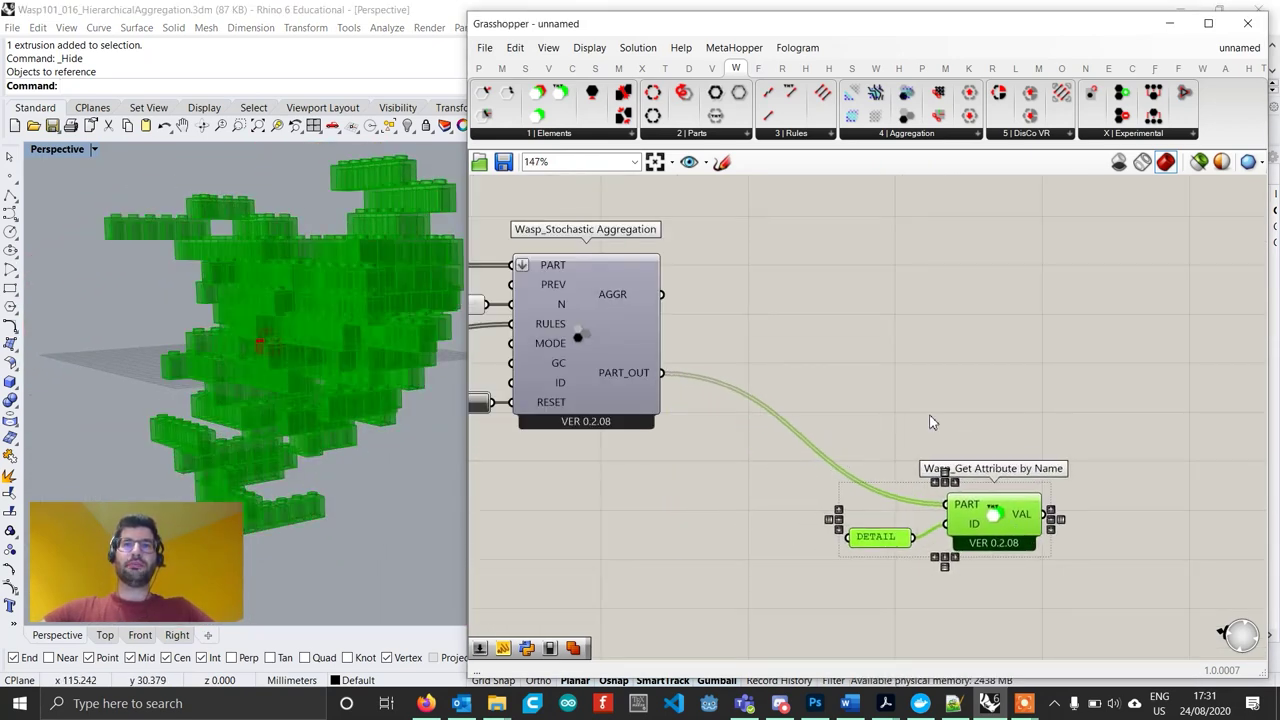
pyautogui.click(913, 427)
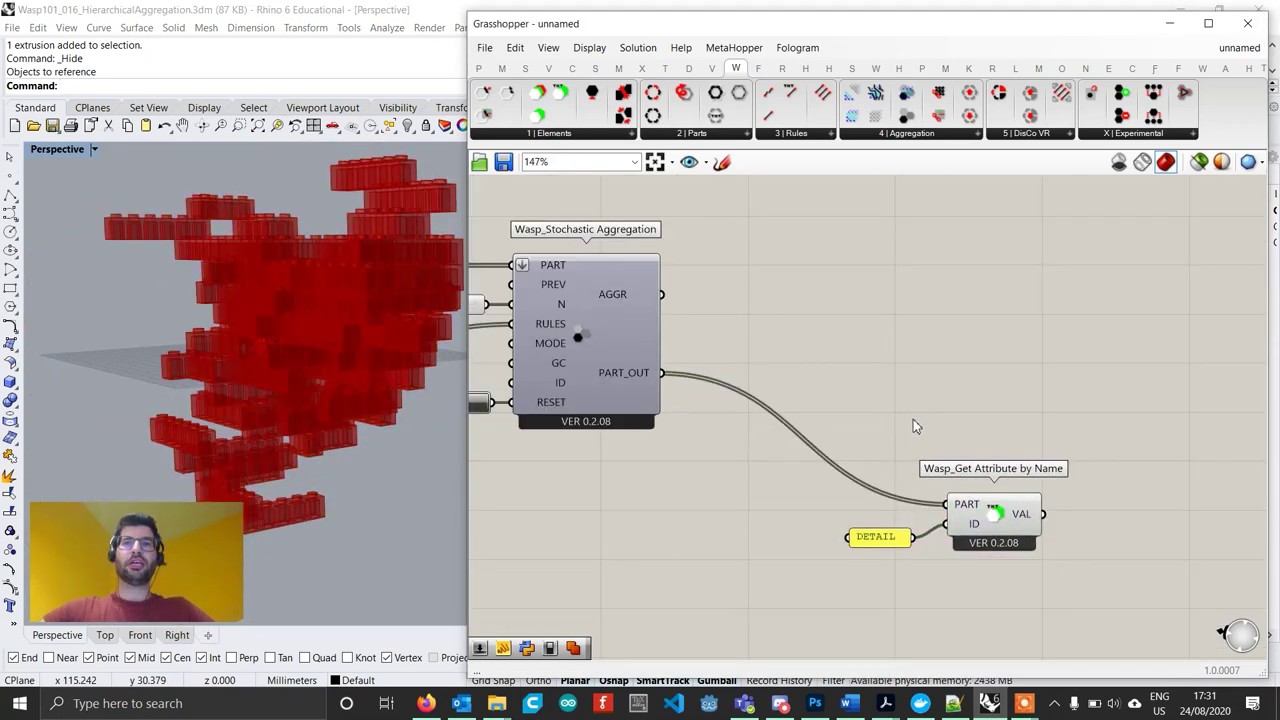
pyautogui.click(700, 138)
pyautogui.moveTo(740, 270); pyautogui.dragTo(775, 430)
pyautogui.scroll(1, 775, 430)
pyautogui.moveTo(641, 363); pyautogui.dragTo(744, 470)
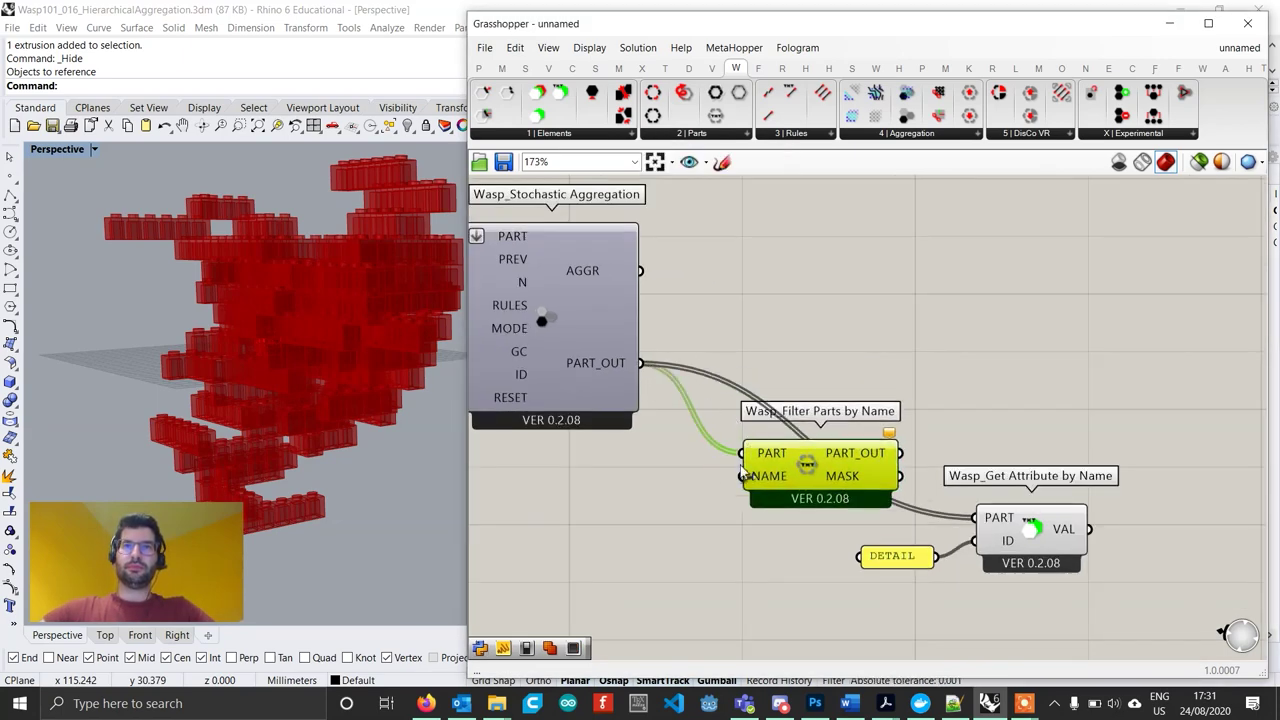
# Add a panel reading L and connect it to the NAME input of Wasp_Filter Parts by Name.
pyautogui.click(620, 497)
pyautogui.doubleClick(658, 500)
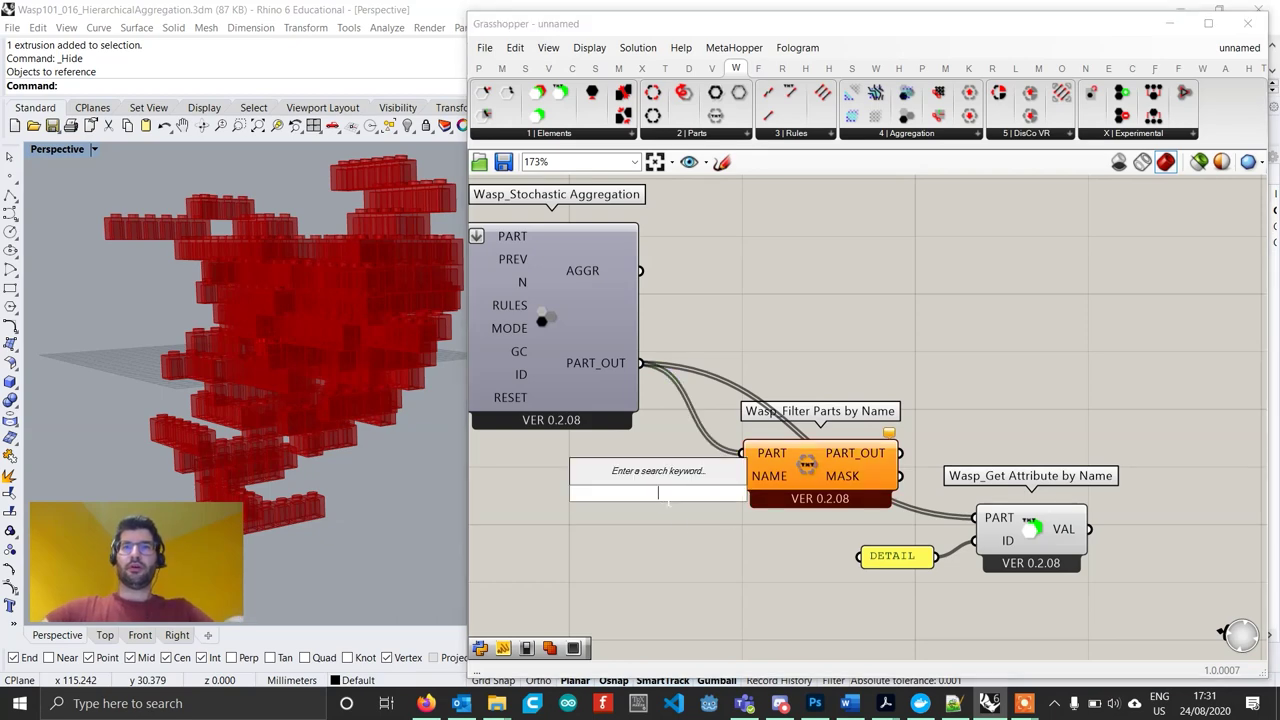
pyautogui.write('"L')
pyautogui.press('Return')
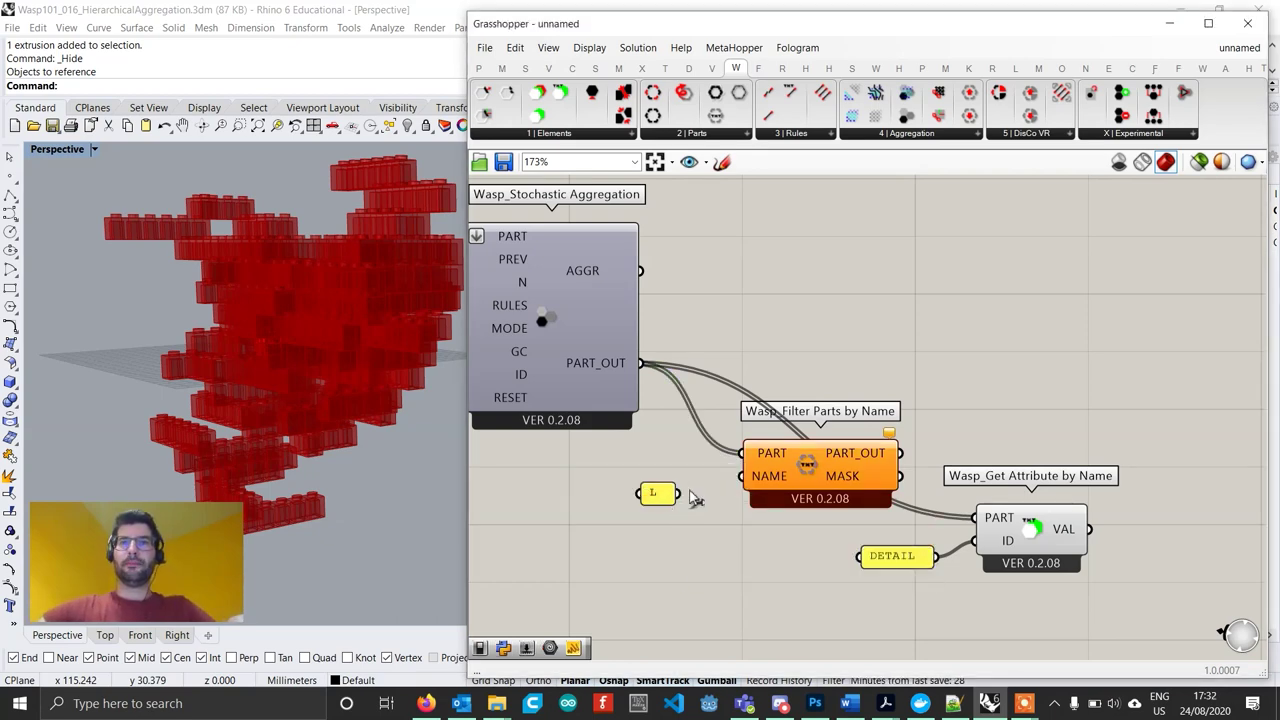
pyautogui.moveTo(748, 485); pyautogui.dragTo(744, 478)
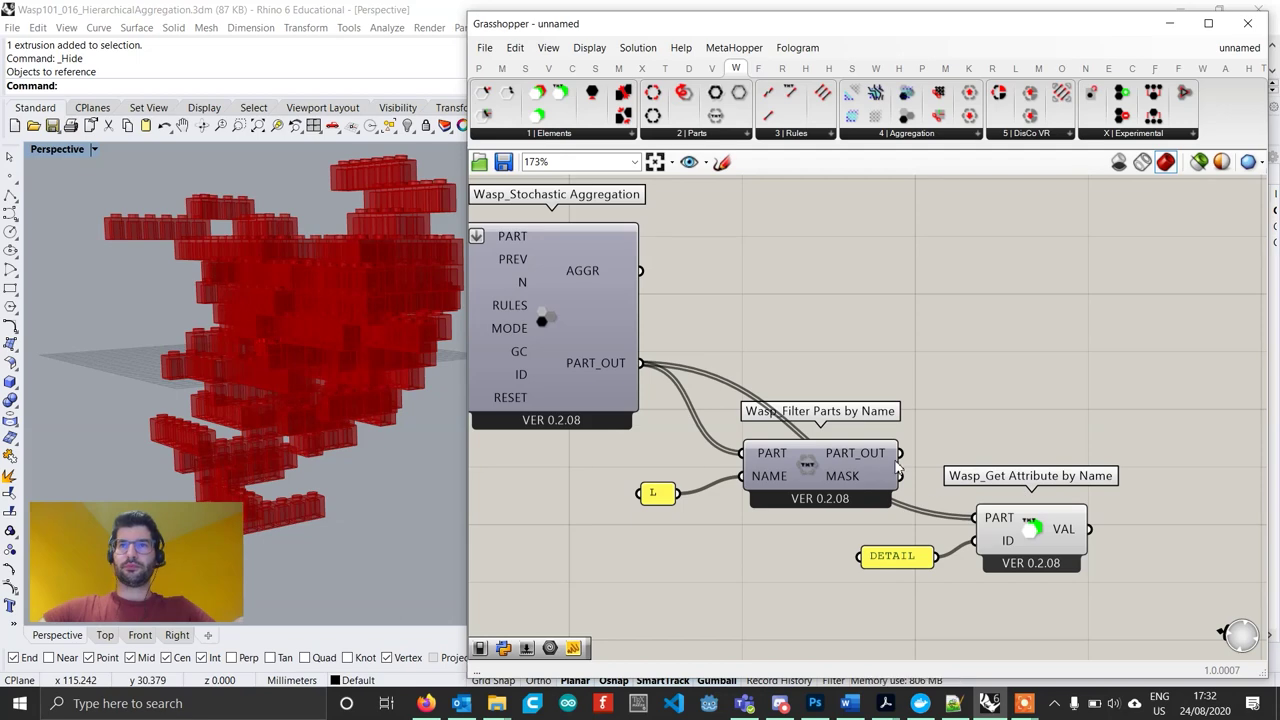
# Connect the filter's PART_OUT to the PART input of Wasp_Get Attribute by Name and align the attribute components beside it.
pyautogui.moveTo(900, 453); pyautogui.dragTo(977, 517)
pyautogui.moveTo(1125, 620); pyautogui.dragTo(963, 491)
pyautogui.click(1182, 550)
# Add a Custom Preview component and connect the attribute's VAL output to its G input.
pyautogui.scroll(2, 982, 538)
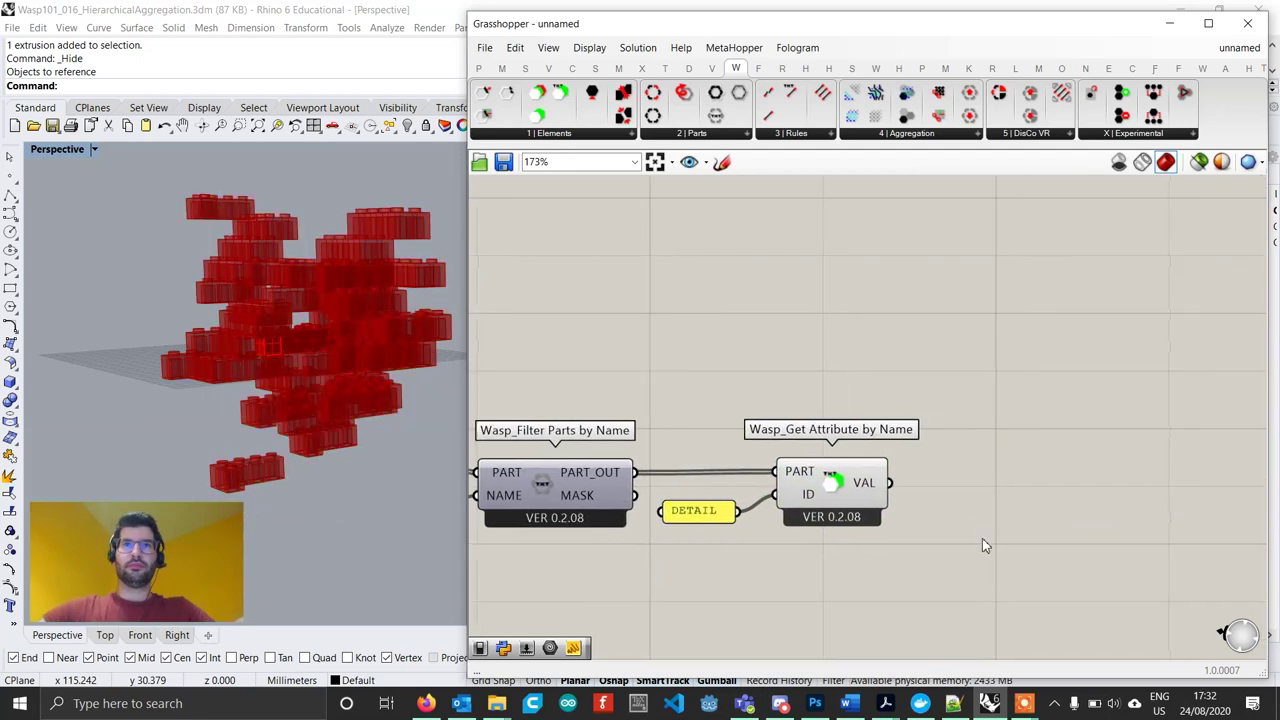
pyautogui.doubleClick(972, 505)
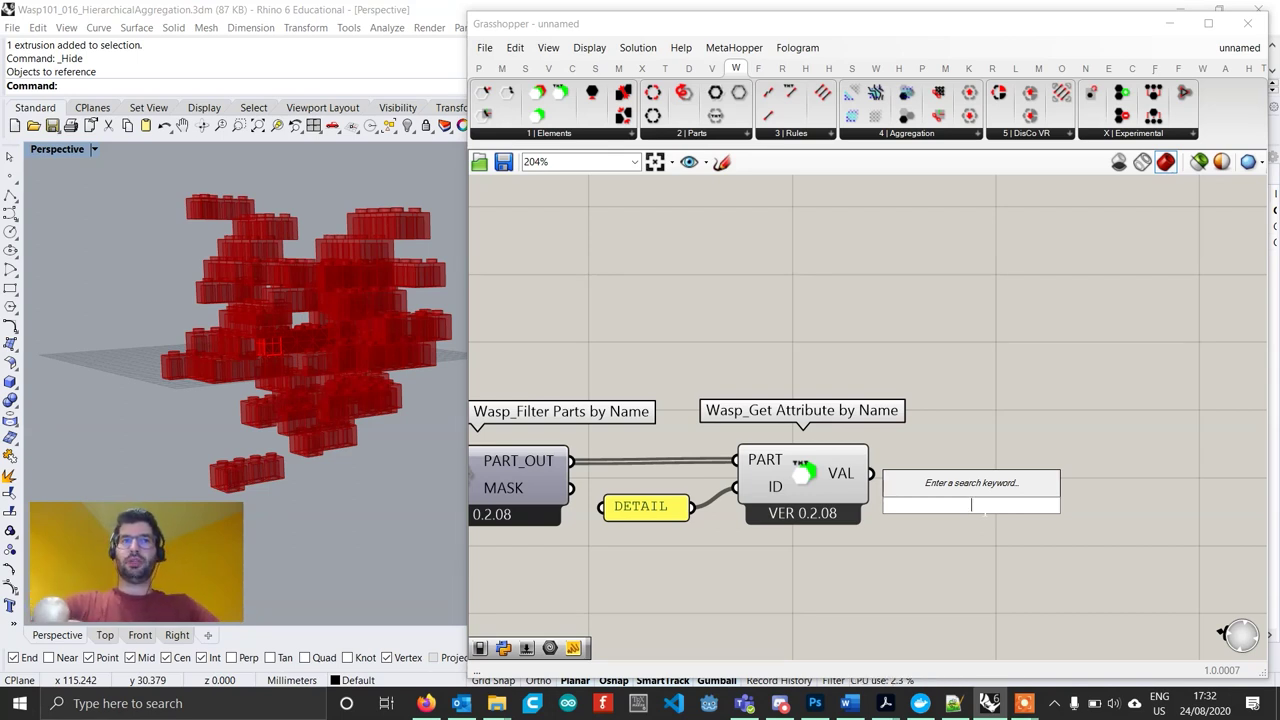
pyautogui.write('custo')
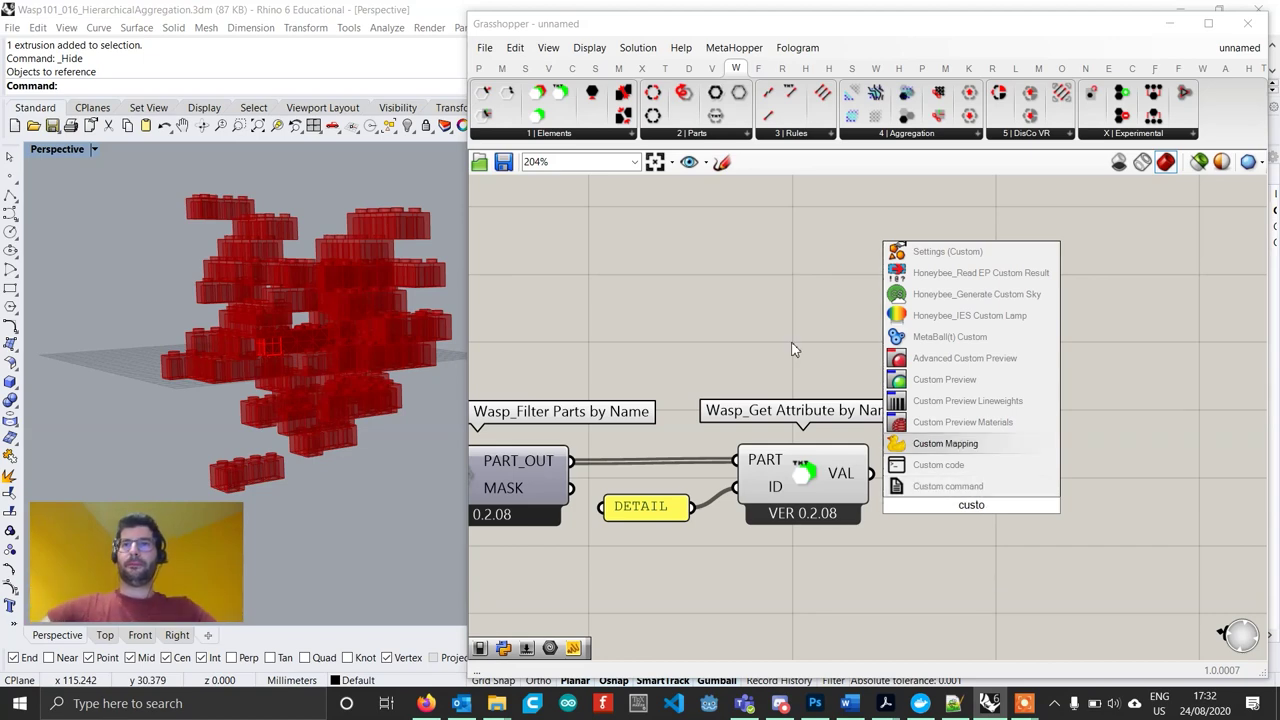
pyautogui.click(944, 379)
pyautogui.moveTo(873, 473); pyautogui.dragTo(932, 483)
# Add a Colour Swatch and connect it to the M input of the Custom Preview.
pyautogui.doubleClick(783, 554)
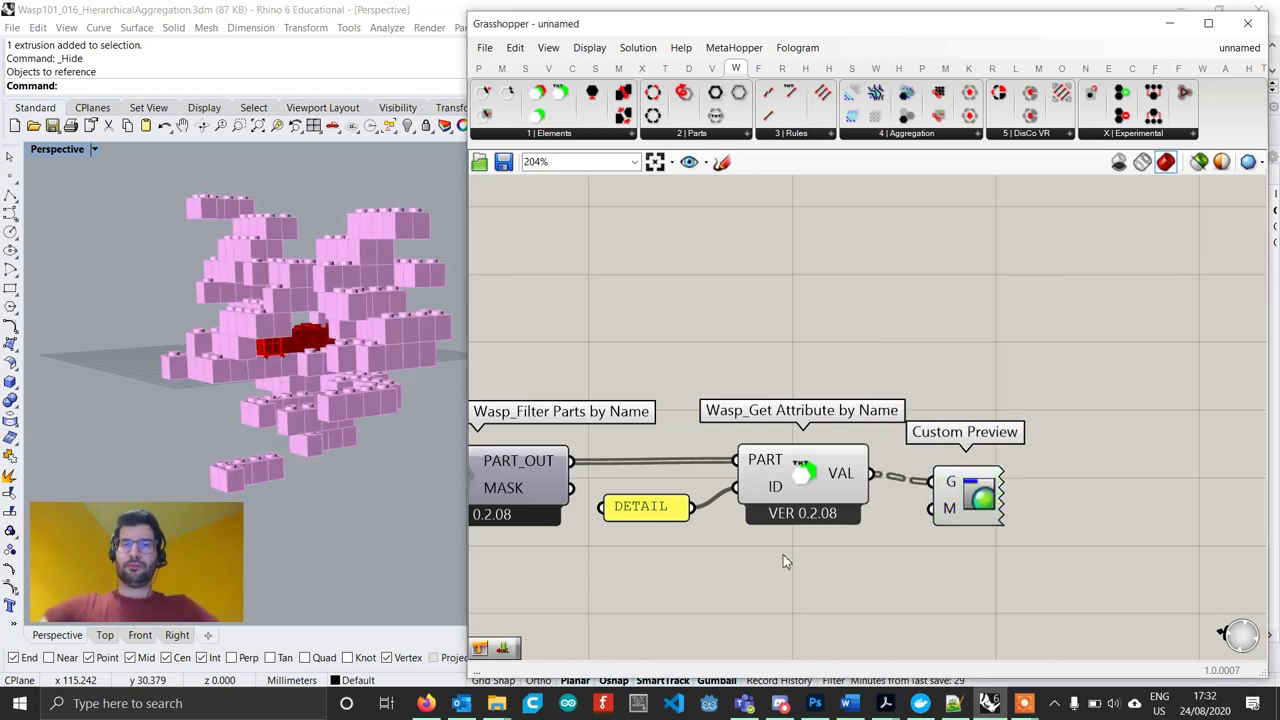
pyautogui.write('swa')
pyautogui.click(776, 448)
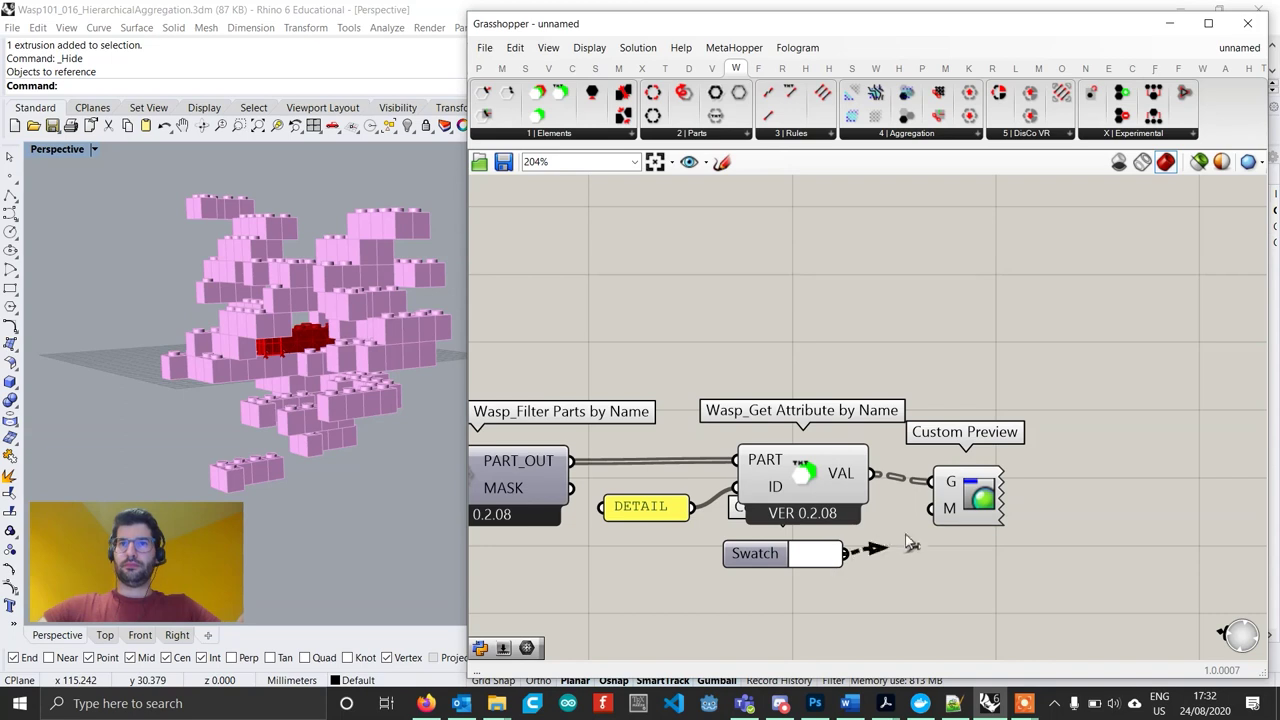
pyautogui.moveTo(906, 537); pyautogui.dragTo(931, 509)
# Reposition the swatch and set its colour to a fully saturated green with a hue of 125°.
pyautogui.moveTo(774, 558); pyautogui.dragTo(797, 558)
pyautogui.click(841, 561)
pyautogui.moveTo(911, 547); pyautogui.dragTo(827, 438)
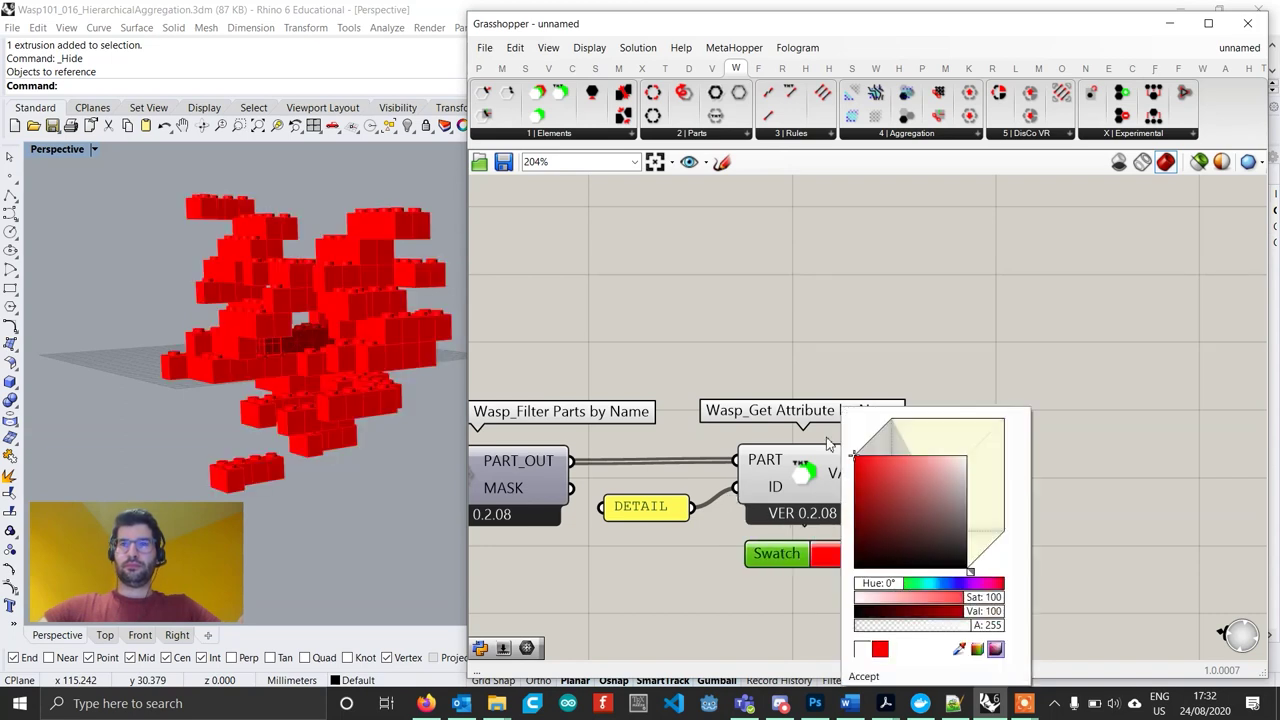
pyautogui.click(827, 440)
pyautogui.click(828, 560)
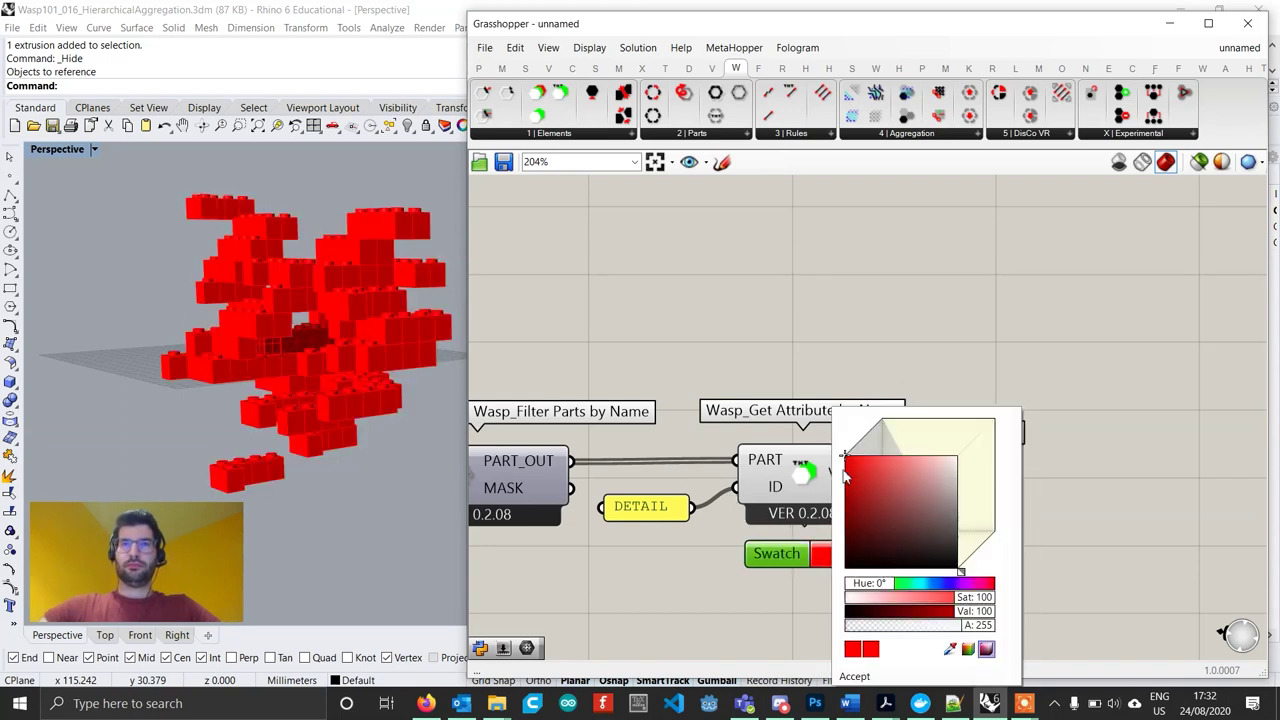
pyautogui.moveTo(875, 586); pyautogui.dragTo(915, 586)
pyautogui.click(1138, 463)
# Duplicate the L filter, attribute, swatch and preview chain with its panels, and place the copy directly below the original.
pyautogui.scroll(-4, 1130, 465)
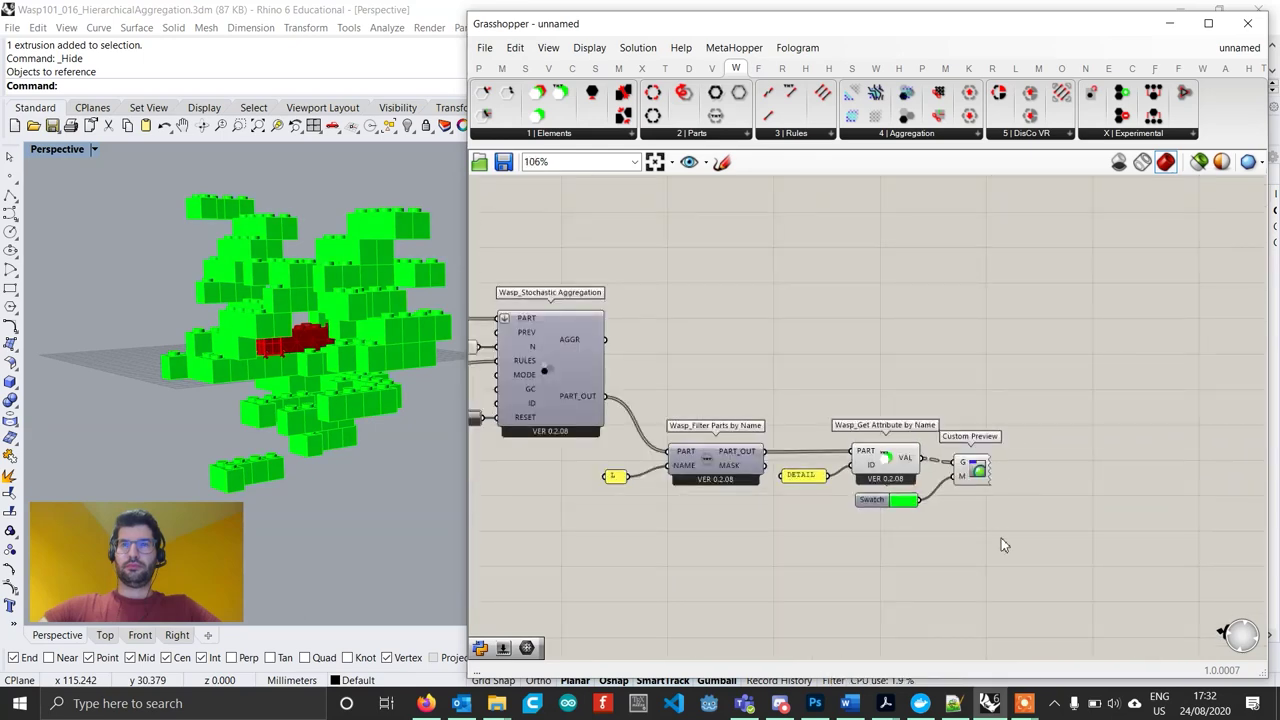
pyautogui.moveTo(1001, 538); pyautogui.dragTo(1041, 527, button='right')
pyautogui.moveTo(1106, 548); pyautogui.dragTo(646, 424)
pyautogui.hotkey('ctrl', 'c')
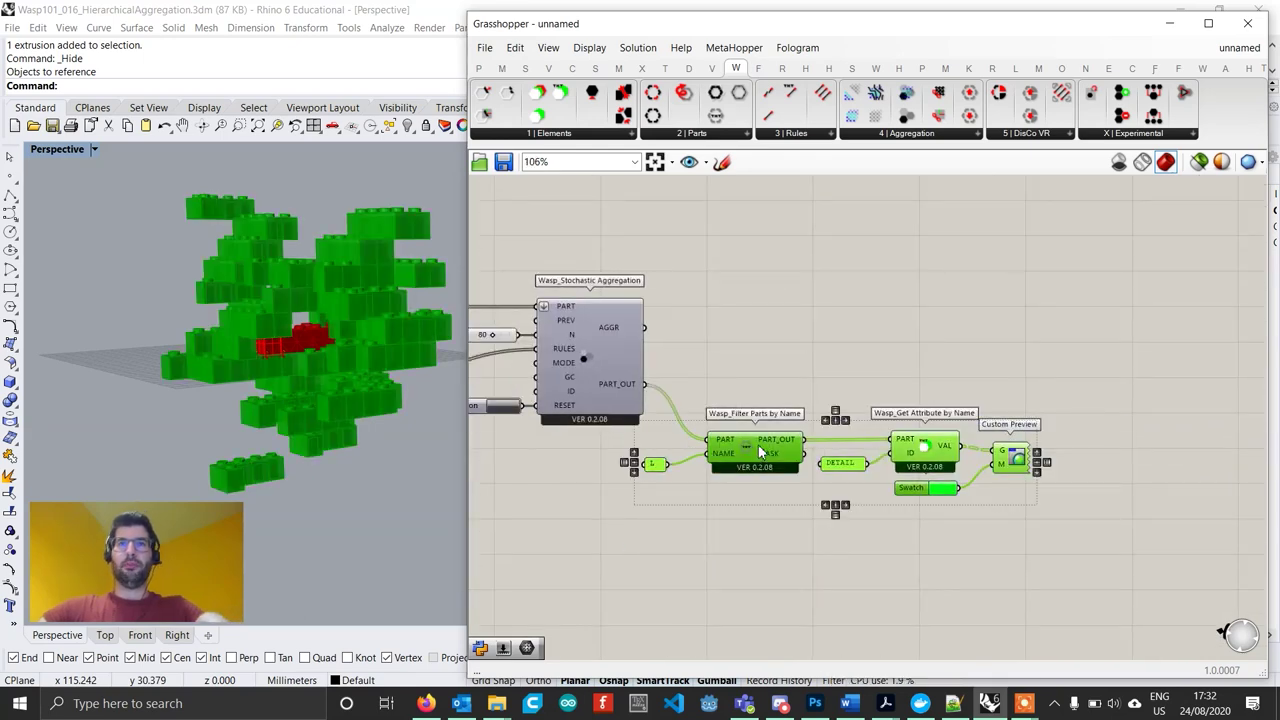
pyautogui.hotkey('ctrl', 'v')
pyautogui.moveTo(758, 519); pyautogui.dragTo(753, 523)
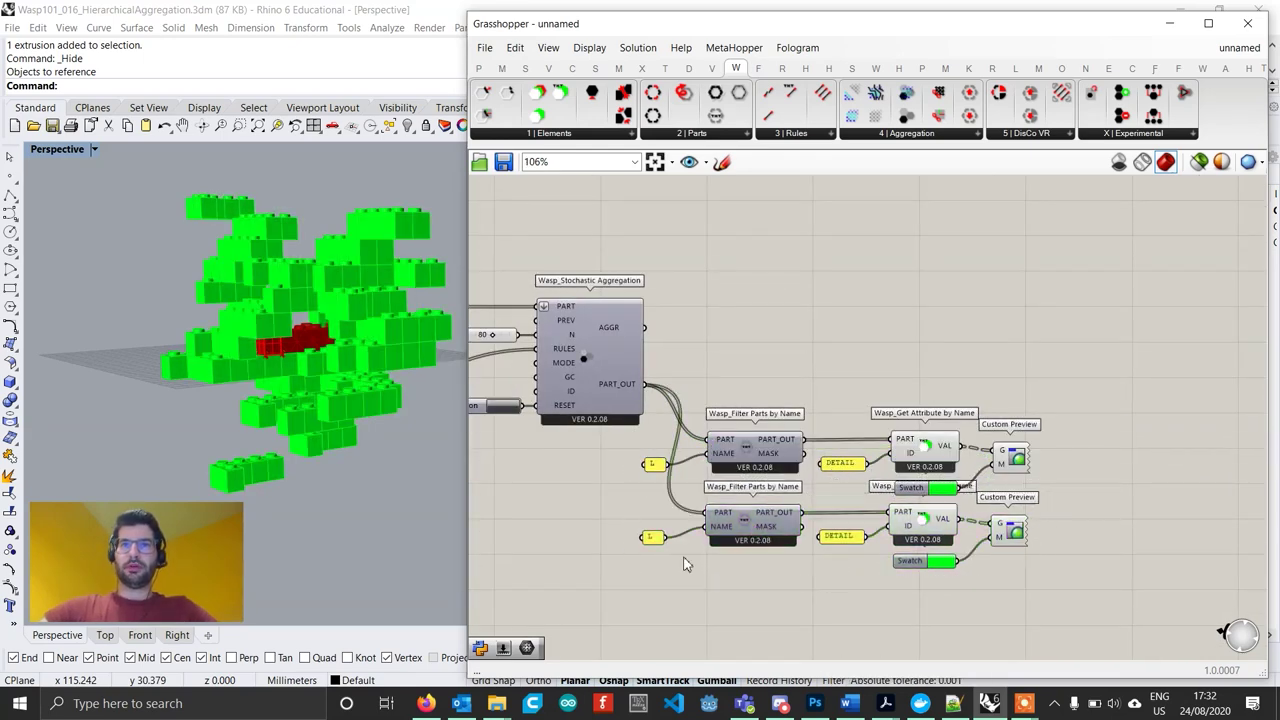
# Change the copied filter's NAME panel to 5x1.
pyautogui.scroll(3, 636, 530)
pyautogui.doubleClick(636, 530)
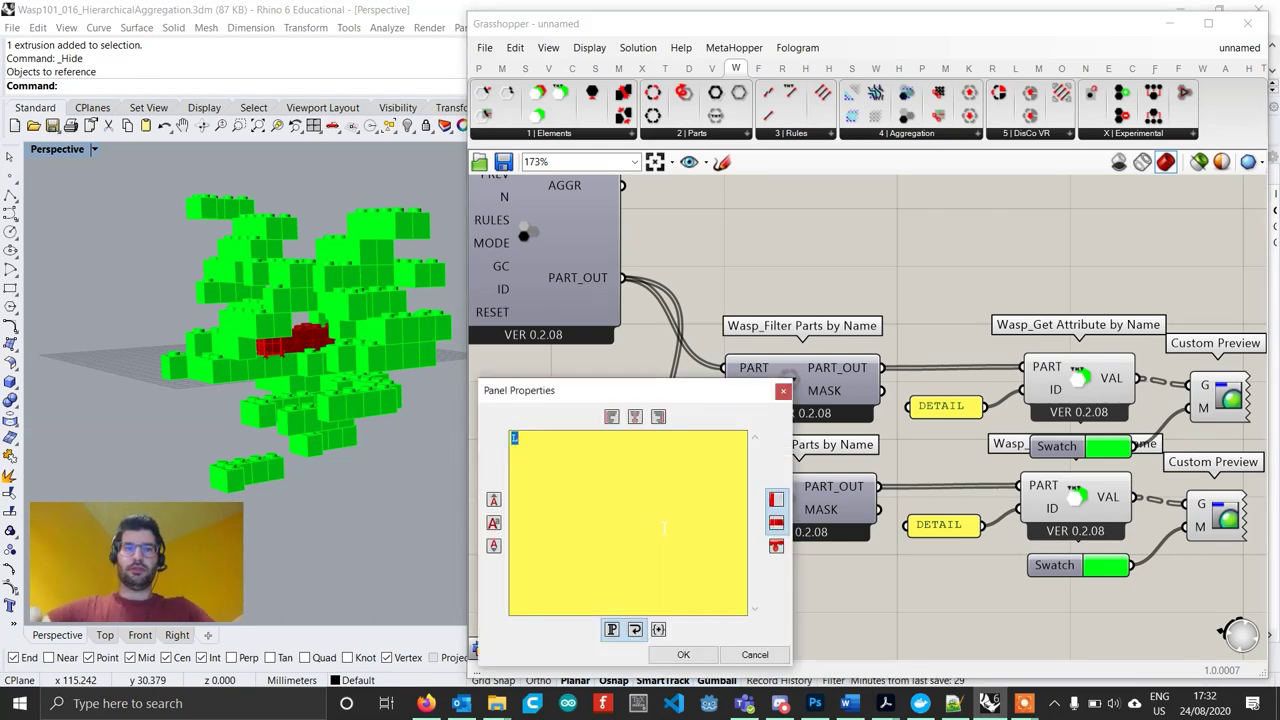
pyautogui.write('5x1')
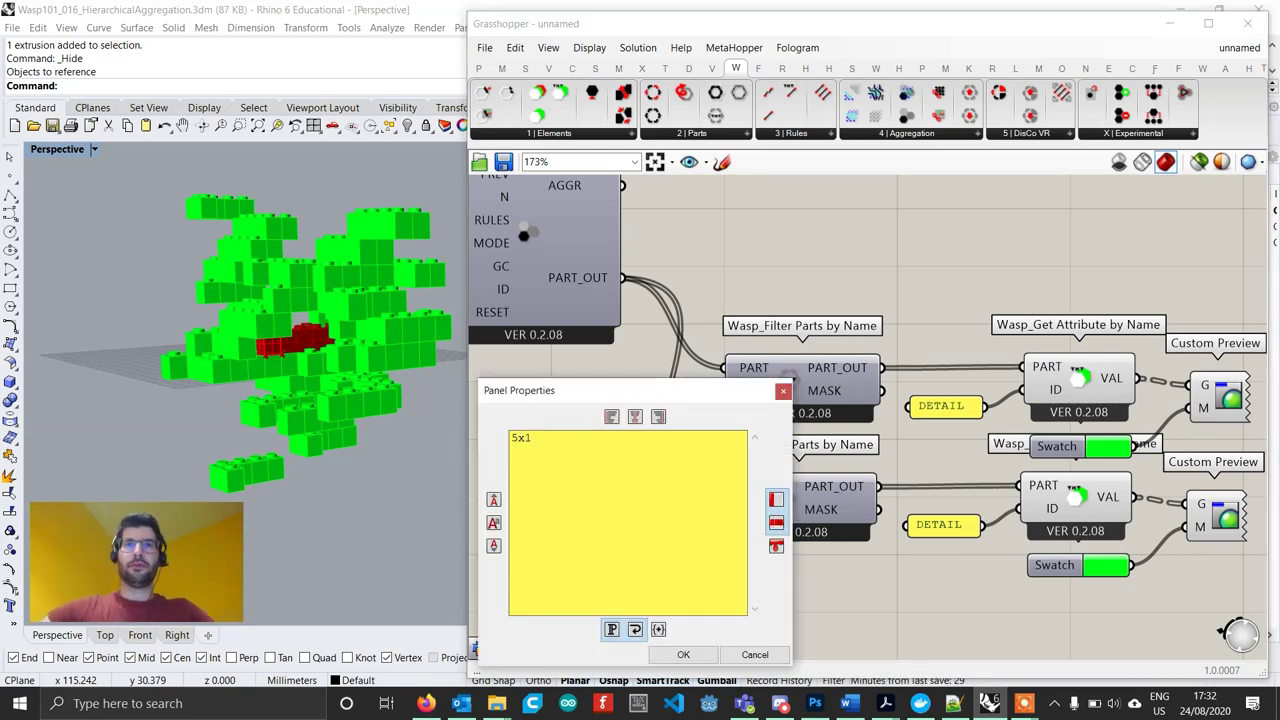
pyautogui.click(683, 654)
# Set the copied chain's swatch to yellow-green and inspect the two-coloured aggregation in the Rhino viewport.
pyautogui.scroll(-2, 748, 514)
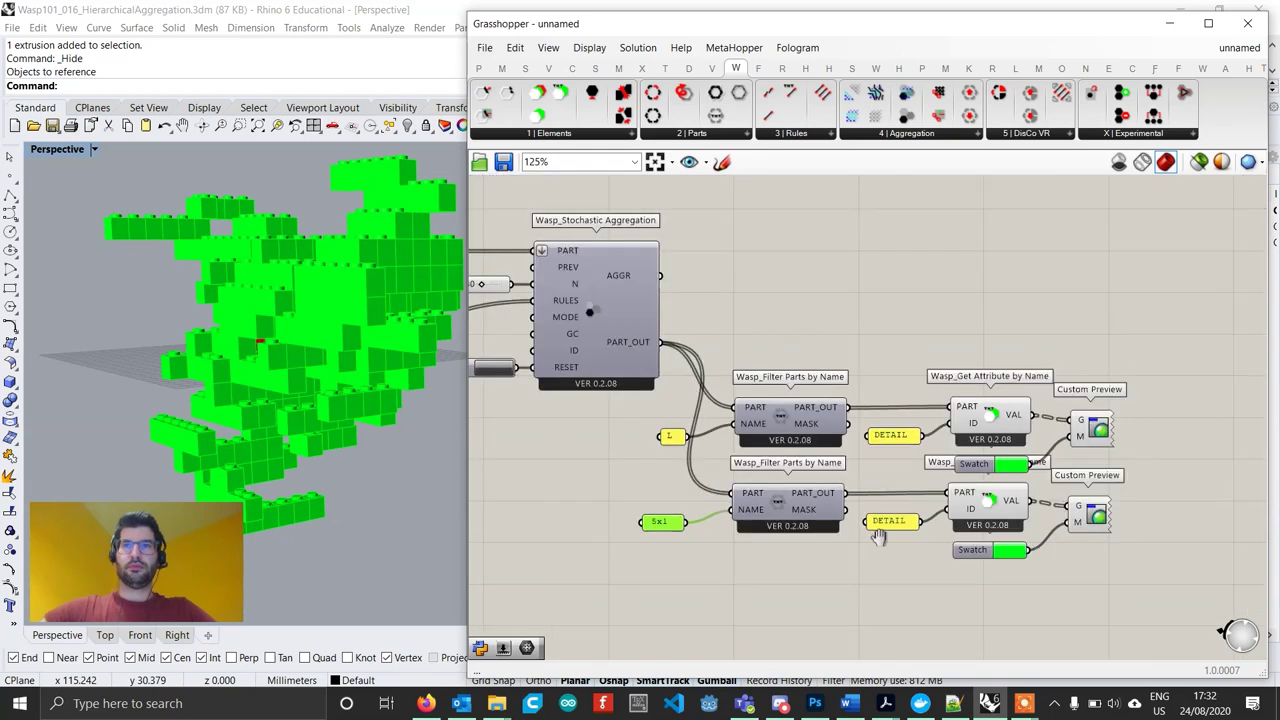
pyautogui.moveTo(1038, 545); pyautogui.dragTo(774, 556, button='right')
pyautogui.scroll(1, 774, 556)
pyautogui.click(740, 569)
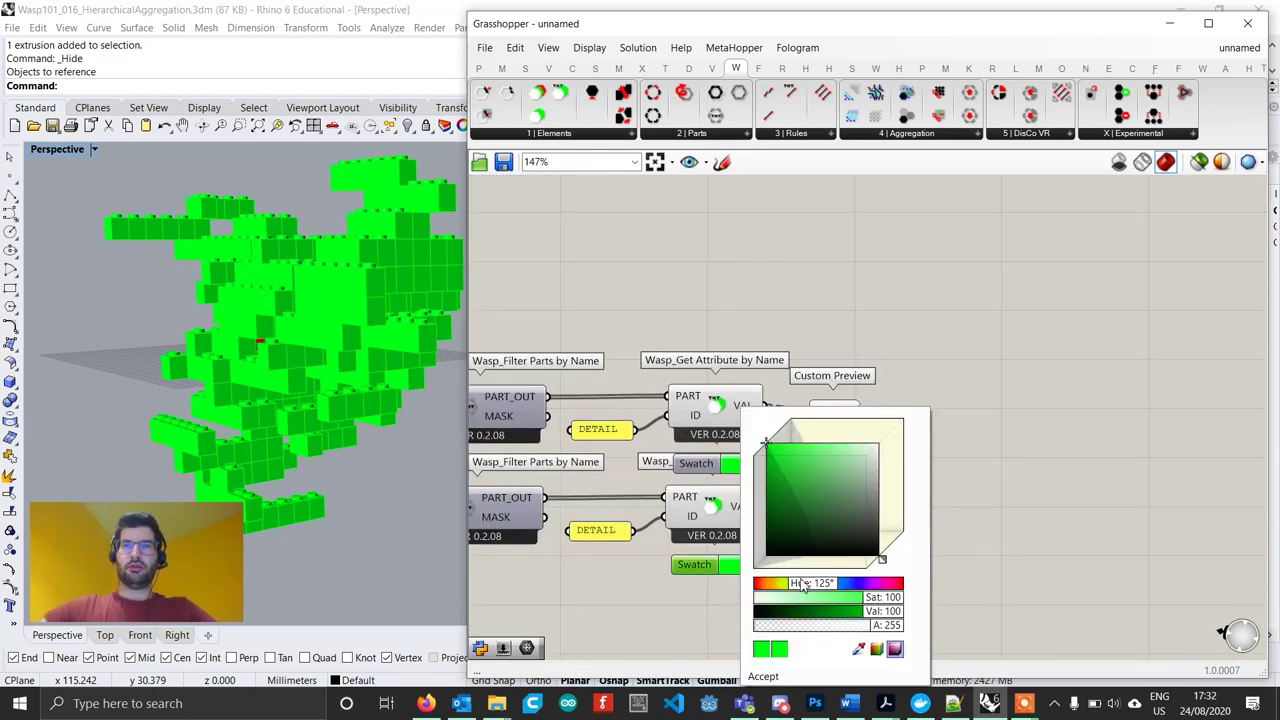
pyautogui.moveTo(802, 585); pyautogui.dragTo(785, 585)
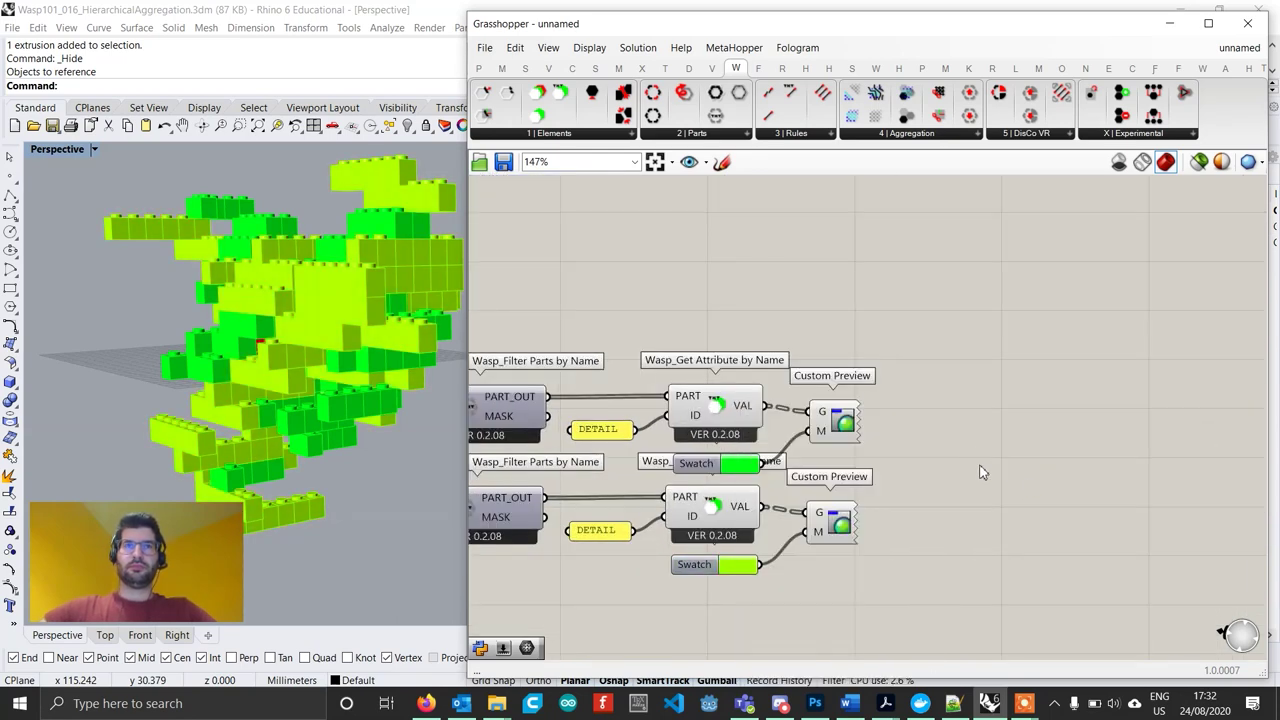
pyautogui.moveTo(362, 262); pyautogui.dragTo(346, 314, button='right')
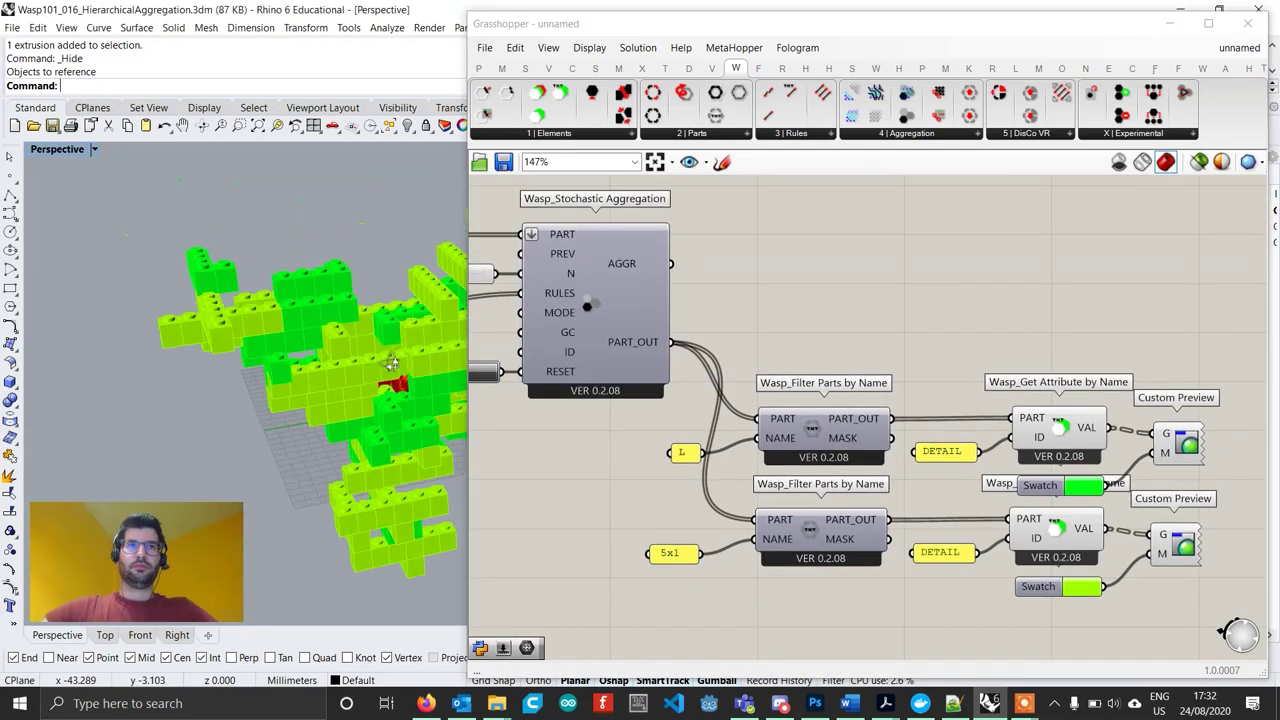
pyautogui.moveTo(250, 340); pyautogui.dragTo(329, 270, button='right')
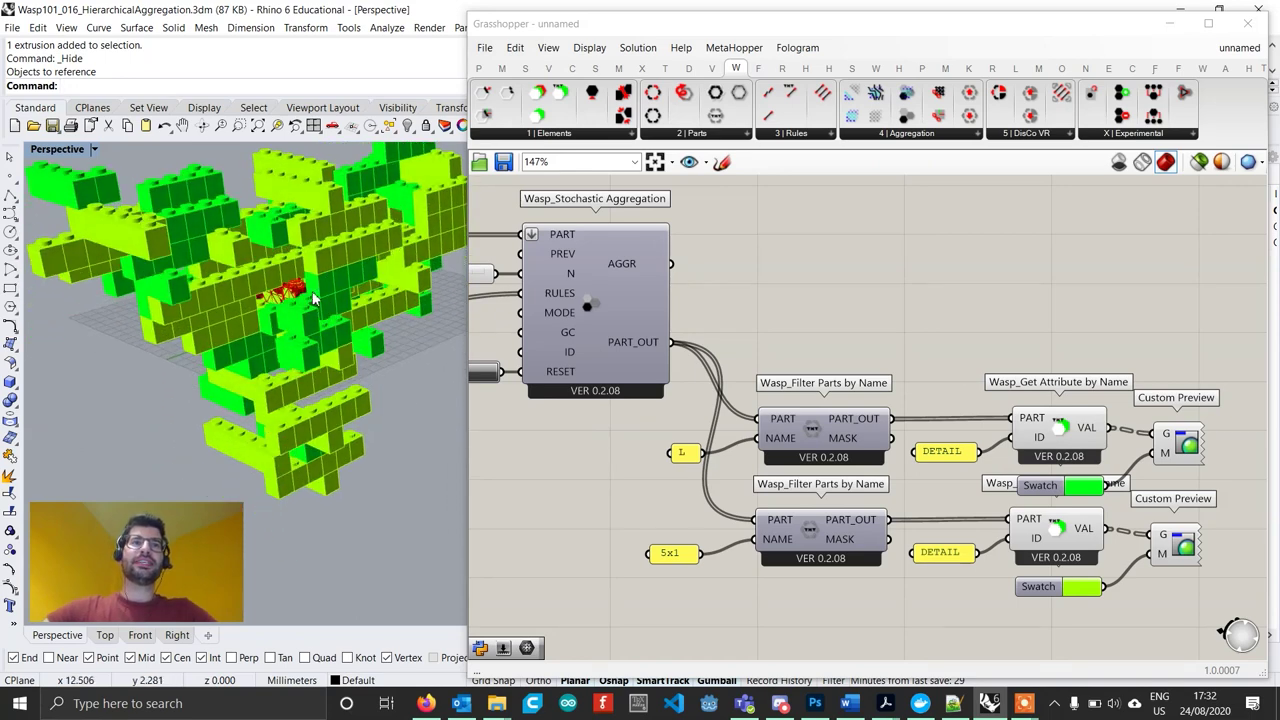
# Remove the blue group that frames the L part definition, keeping the components inside it.
pyautogui.scroll(-5, 711, 500)
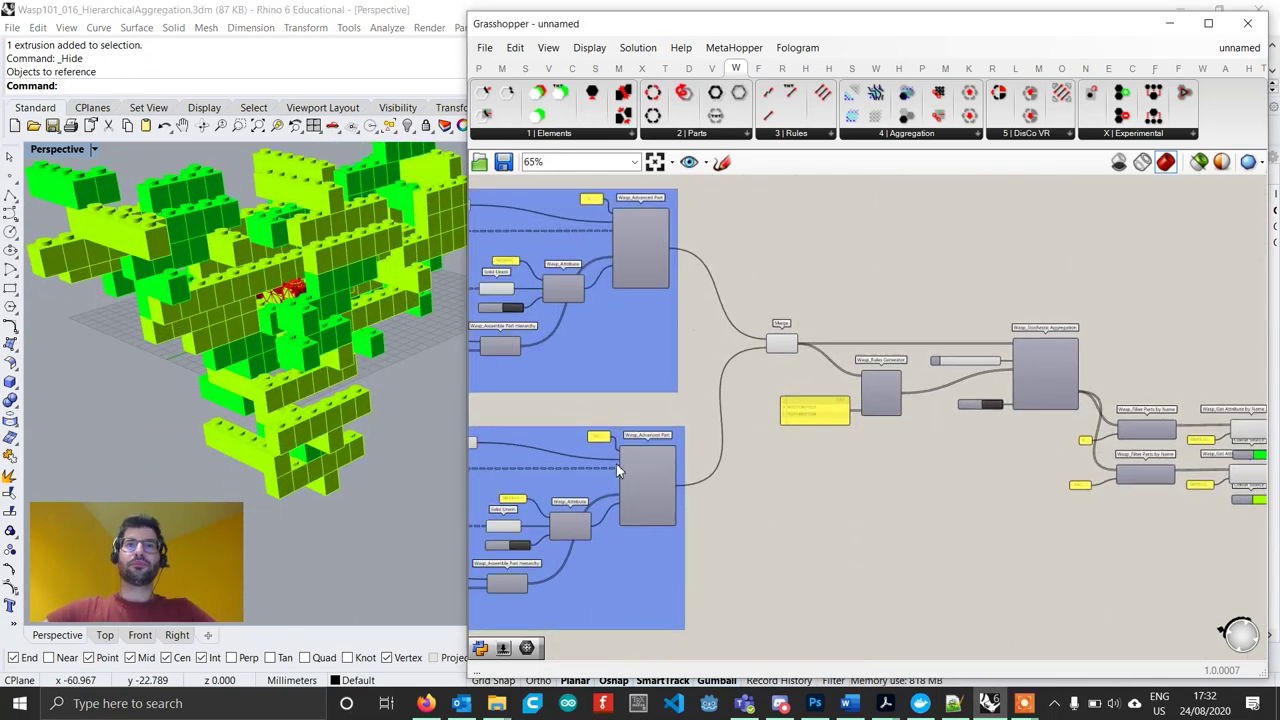
pyautogui.moveTo(616, 463); pyautogui.dragTo(808, 397, button='right')
pyautogui.moveTo(749, 304); pyautogui.dragTo(789, 429, button='right')
pyautogui.scroll(3, 790, 427)
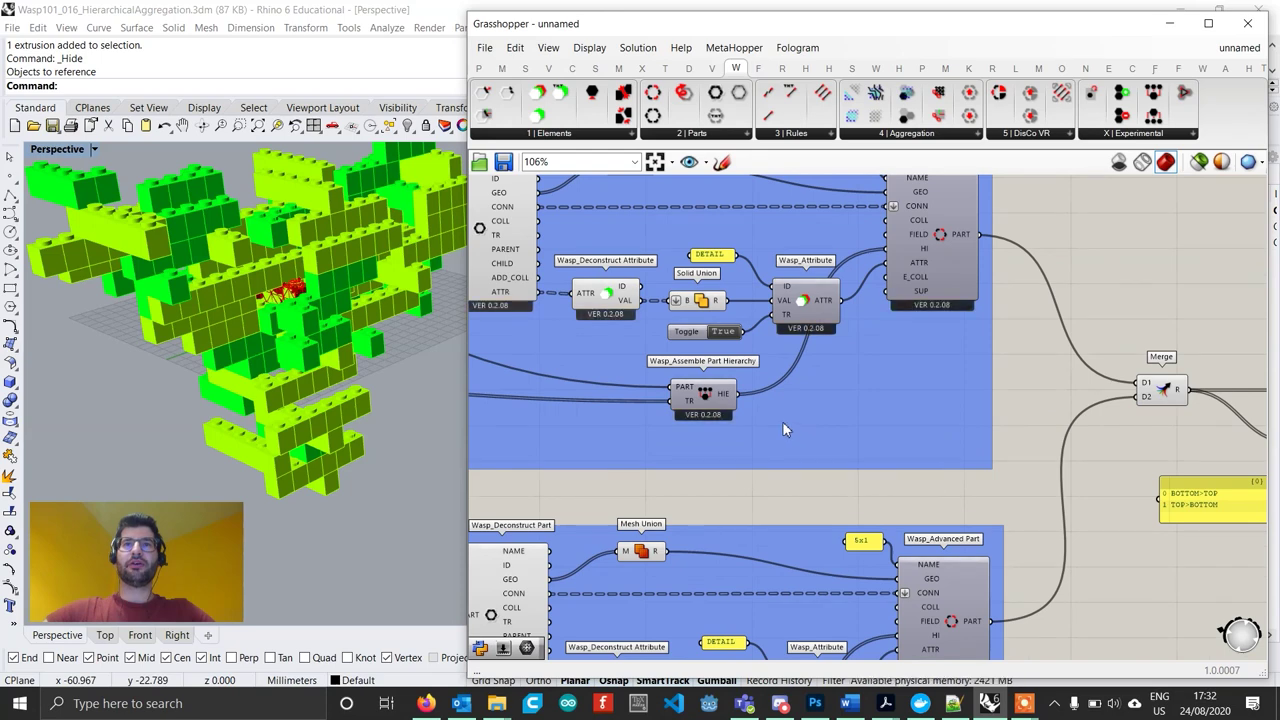
pyautogui.moveTo(859, 338); pyautogui.dragTo(847, 400, button='right')
pyautogui.click(901, 437)
pyautogui.press('Delete')
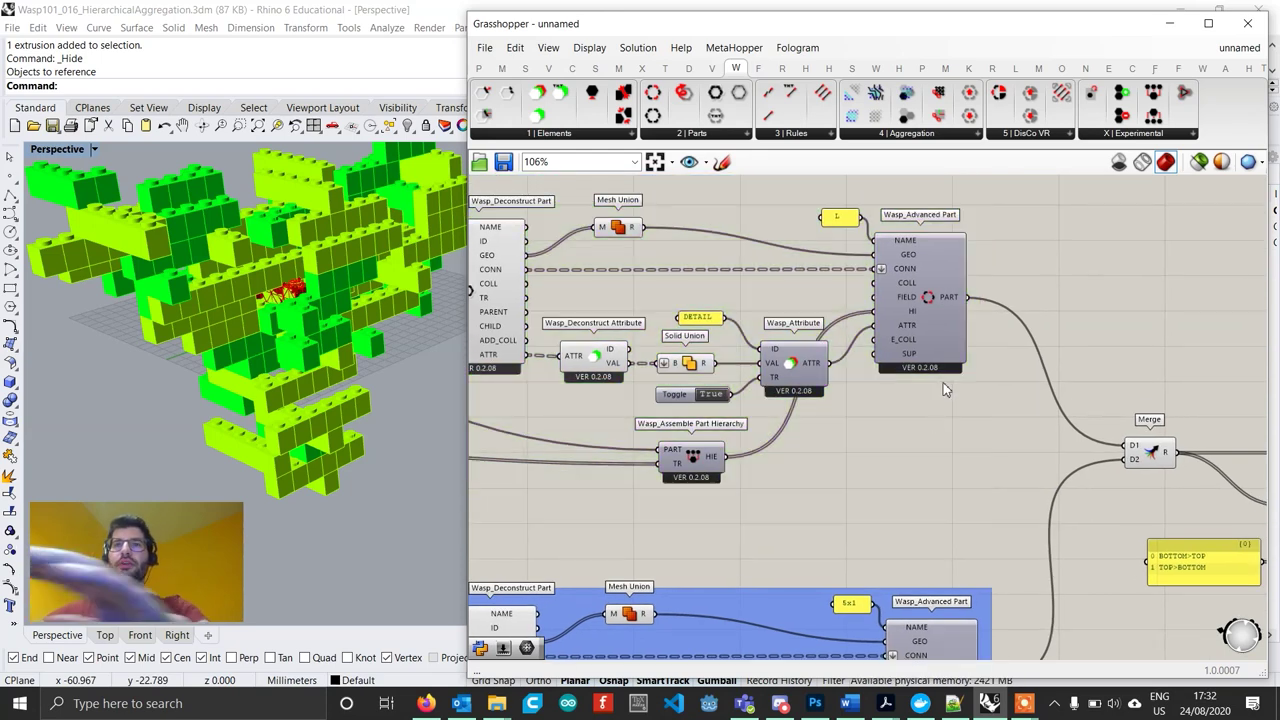
# Shift the L part's Wasp_Advanced Part, name panel and Wasp_Attribute away from Solid Union to make room between them.
pyautogui.moveTo(1022, 426); pyautogui.dragTo(755, 195)
pyautogui.scroll(1, 808, 372)
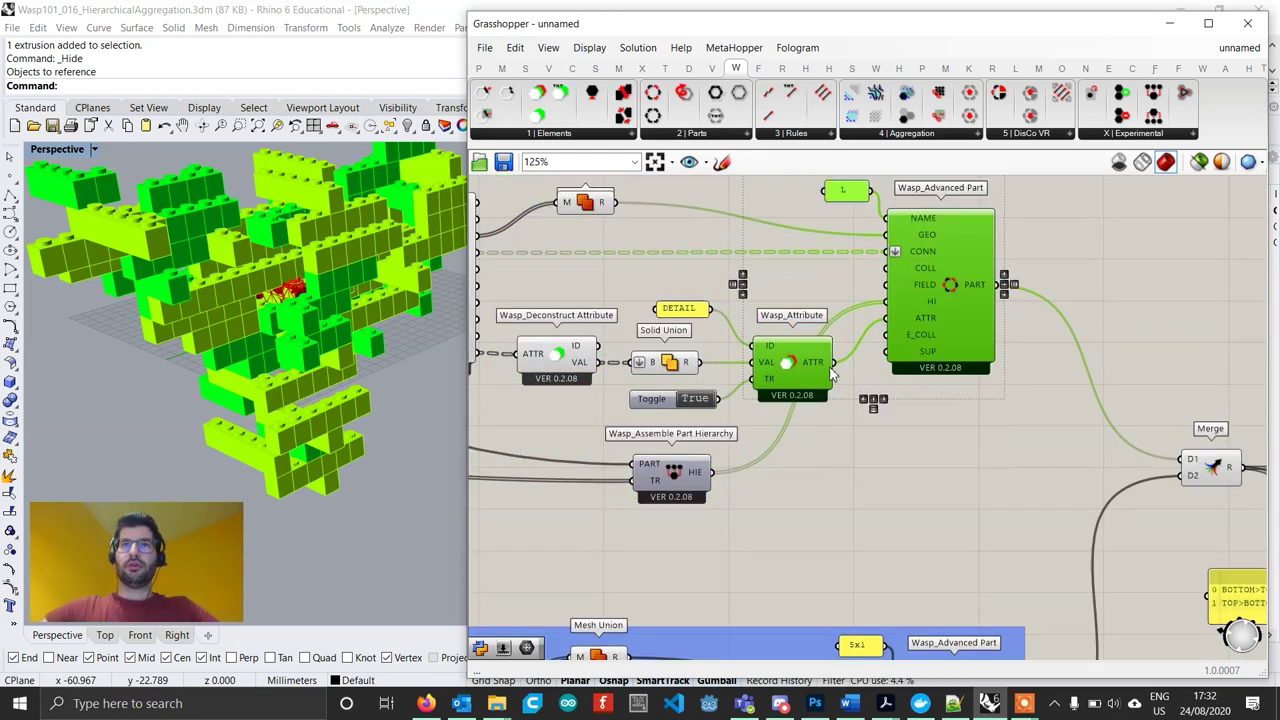
pyautogui.moveTo(808, 370); pyautogui.dragTo(900, 370)
pyautogui.scroll(1, 750, 348)
# Insert a Merge Faces component between the L part's Solid Union result and the Wasp_Attribute VAL input.
pyautogui.doubleClick(748, 348)
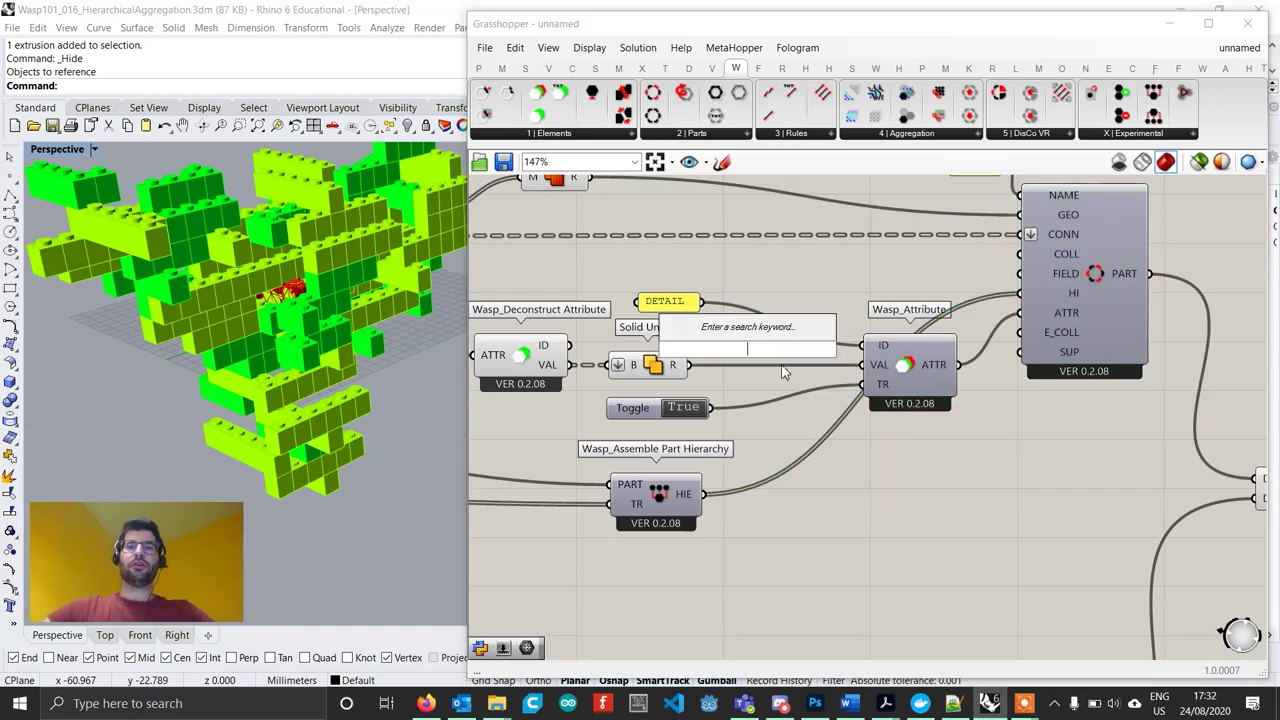
pyautogui.write('mesge')
pyautogui.press('BackSpace')
pyautogui.press('BackSpace')
pyautogui.press('BackSpace')
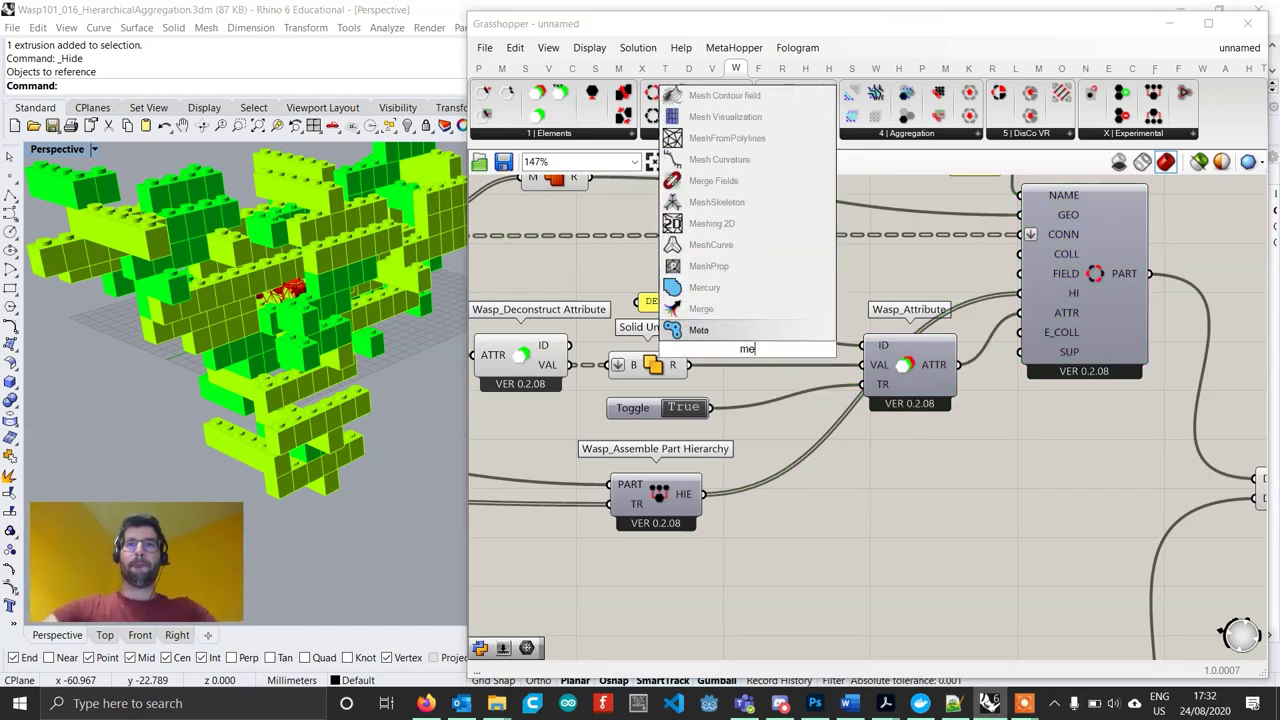
pyautogui.write('rge')
pyautogui.press('Up')
pyautogui.press('Up')
pyautogui.press('Return')
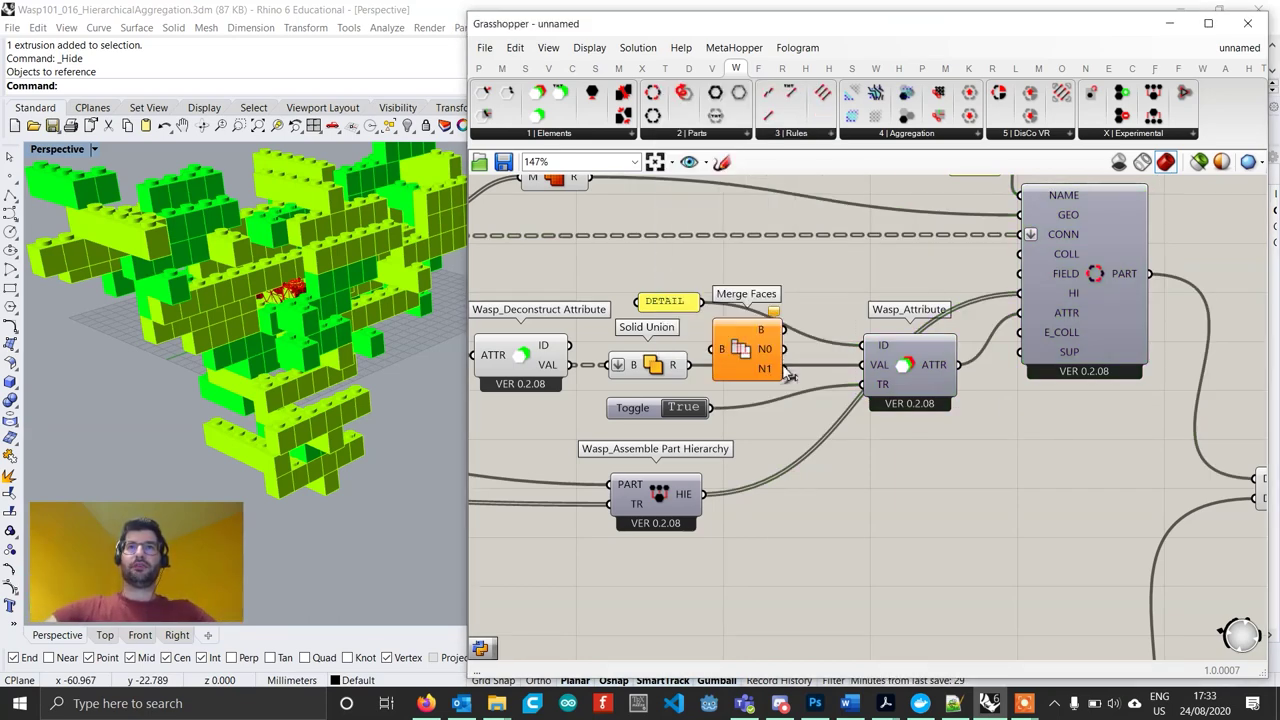
pyautogui.moveTo(686, 368); pyautogui.dragTo(862, 364)
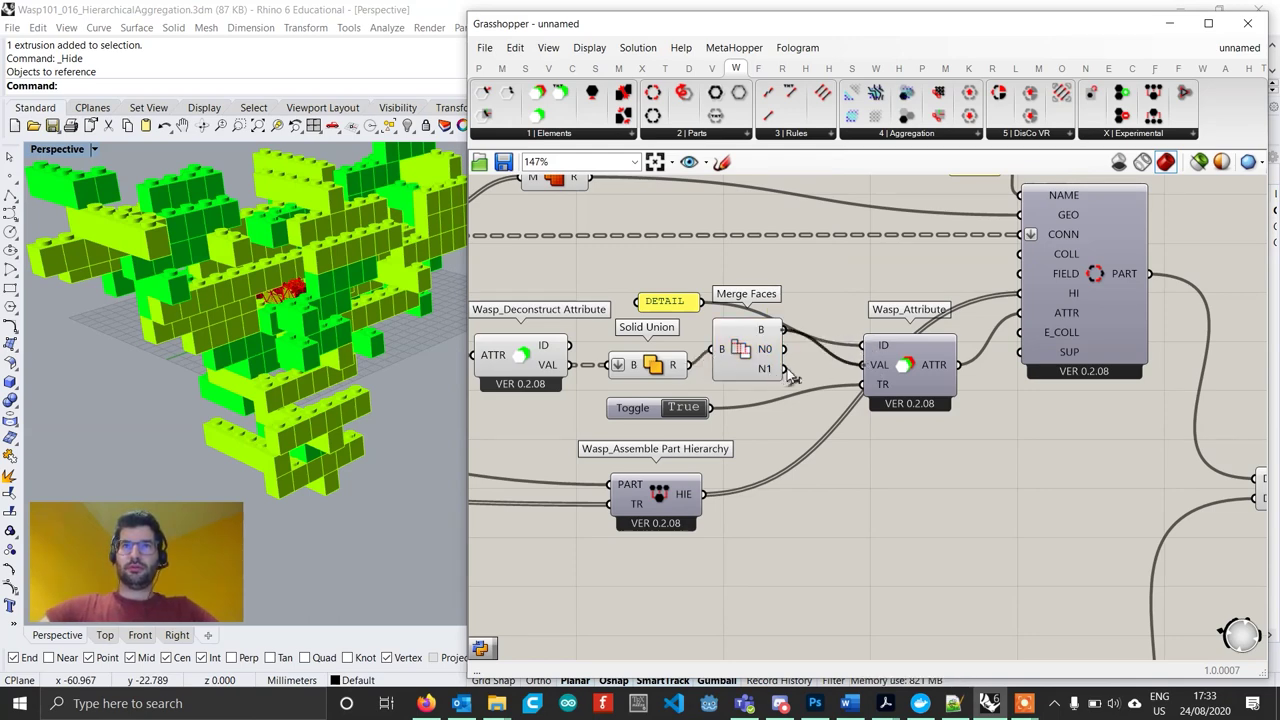
pyautogui.click(772, 372)
# Remove the blue group around the 5x1 definition and shift its Wasp_Advanced Part, name panel and Wasp_Attribute away from Solid Union.
pyautogui.scroll(-3, 772, 390)
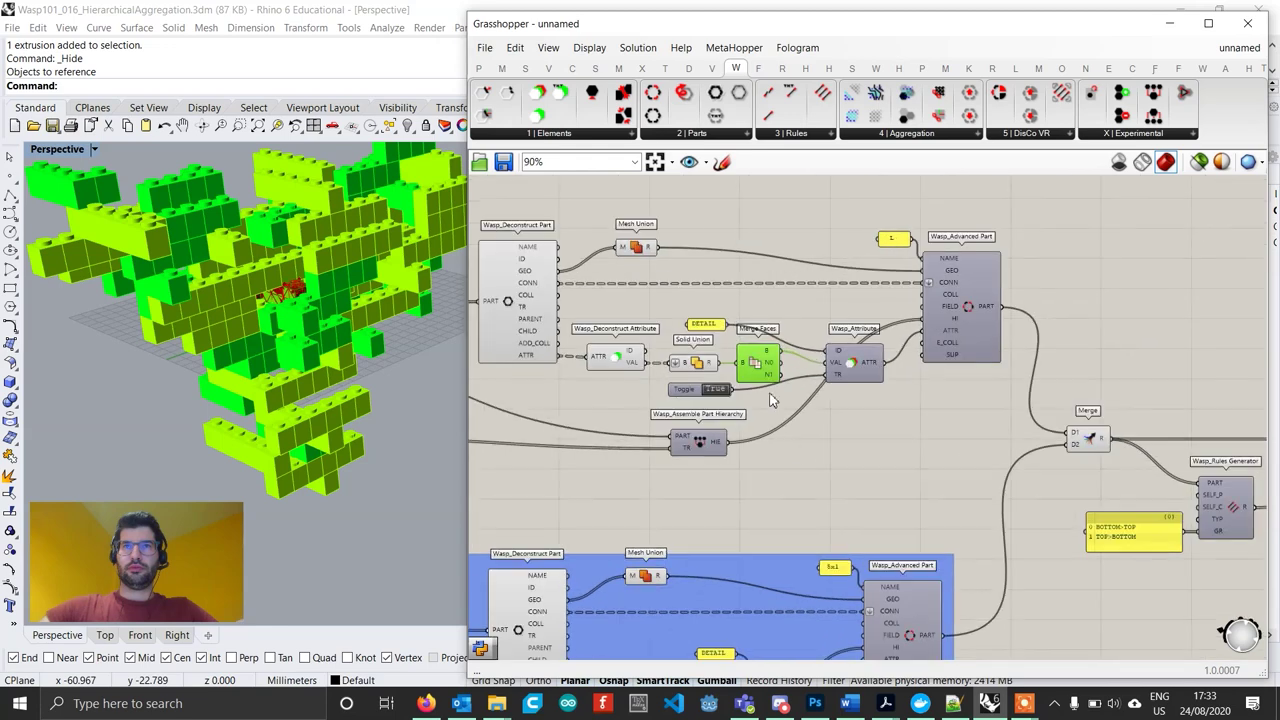
pyautogui.moveTo(769, 393); pyautogui.dragTo(768, 234, button='right')
pyautogui.click(773, 420)
pyautogui.press('Delete')
pyautogui.click(764, 215)
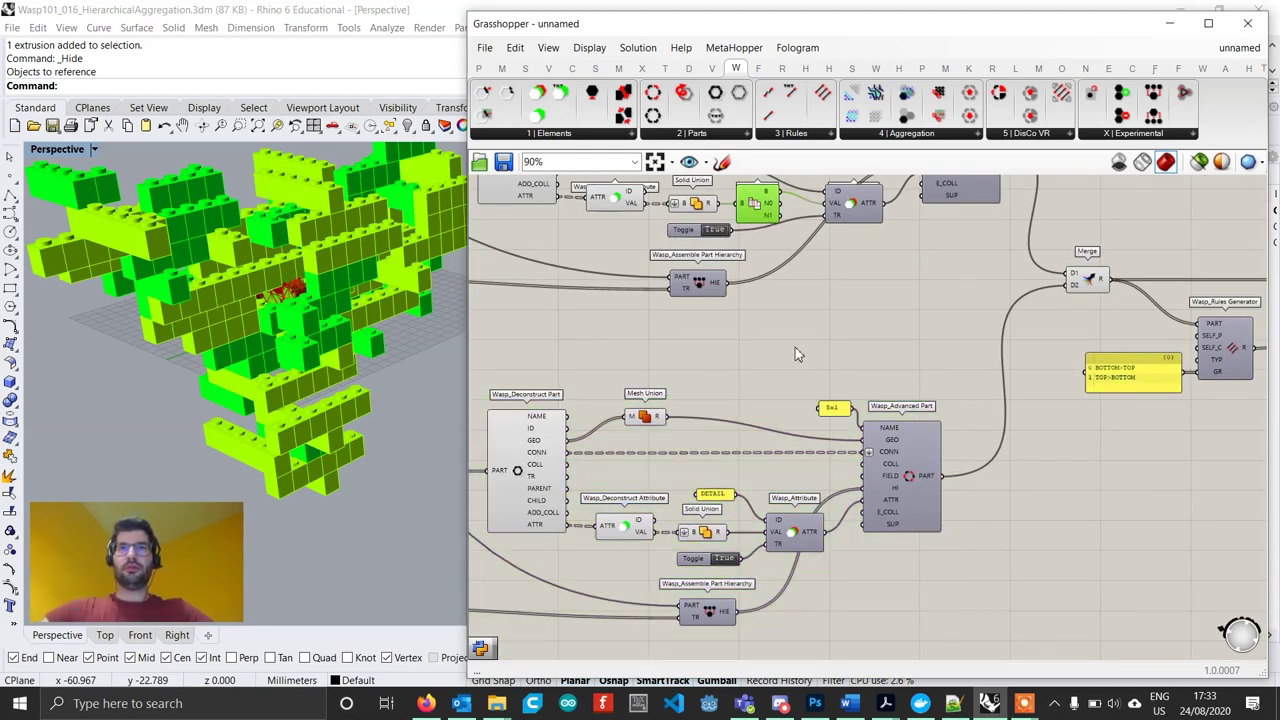
pyautogui.moveTo(1008, 600); pyautogui.dragTo(762, 362)
pyautogui.moveTo(800, 532); pyautogui.dragTo(868, 533)
# Copy Merge Faces into the 5x1 chain and wire it between Solid Union and the Wasp_Attribute VAL input.
pyautogui.click(755, 205)
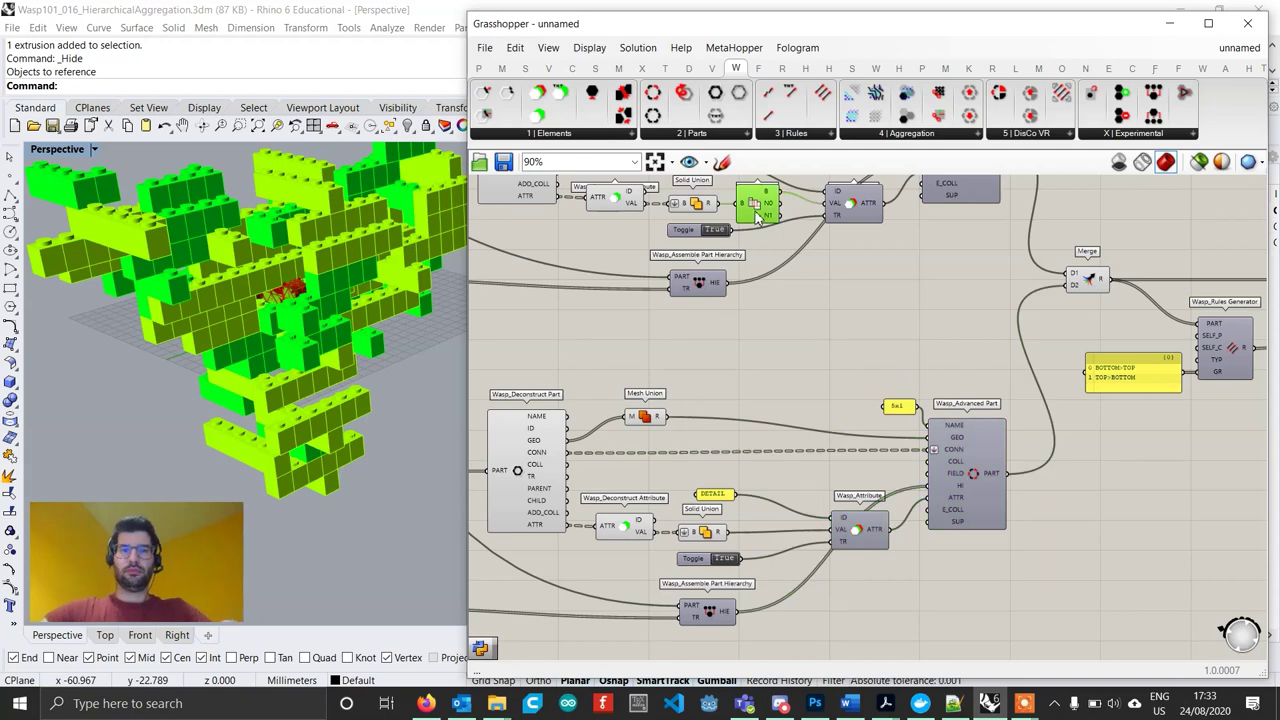
pyautogui.moveTo(758, 220); pyautogui.dragTo(742, 533)
pyautogui.scroll(4, 772, 535)
pyautogui.moveTo(782, 537); pyautogui.dragTo(774, 531)
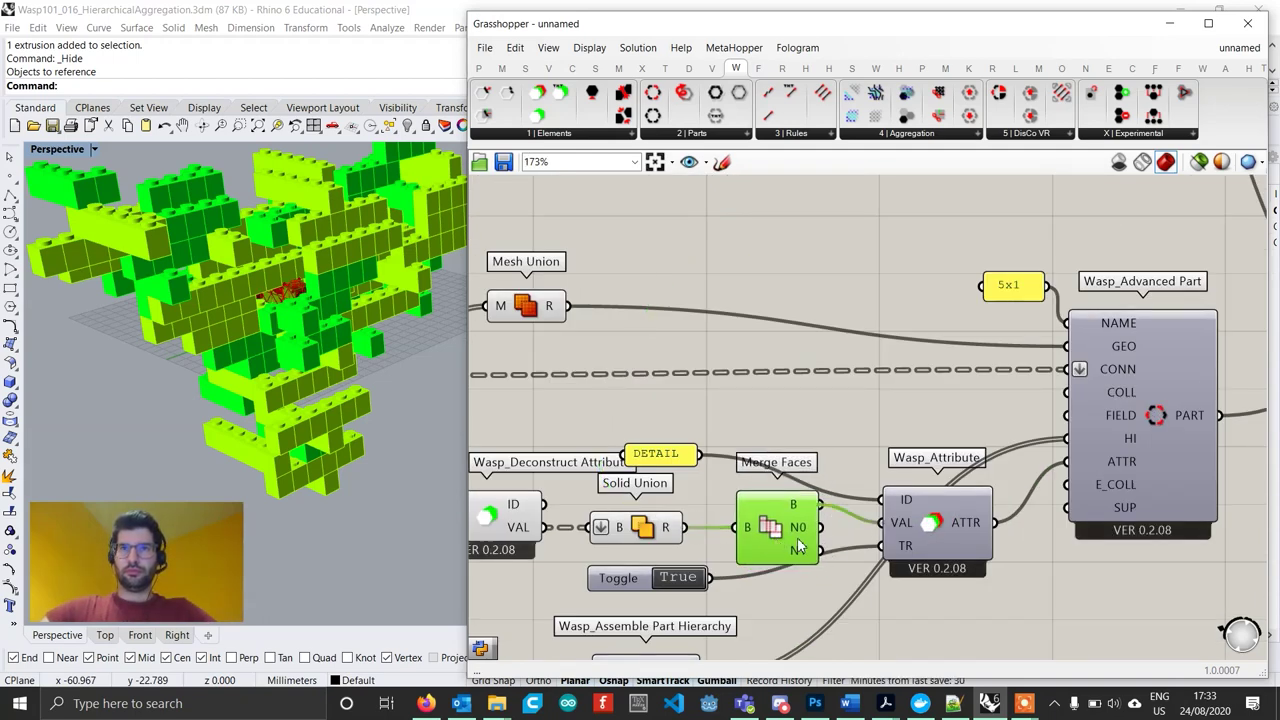
# Examine the merged-face brick aggregation in the Rhino viewport and review the whole definition on the canvas.
pyautogui.scroll(-5, 790, 530)
pyautogui.scroll(3, 786, 491)
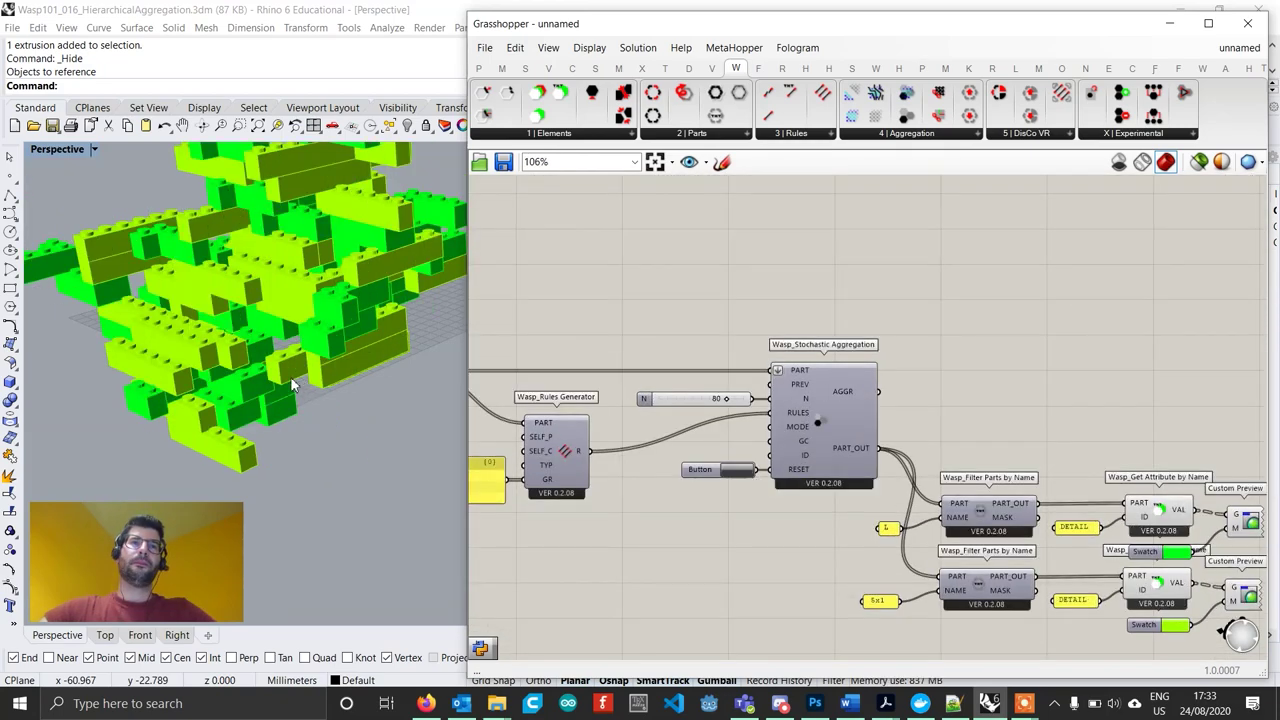
pyautogui.moveTo(292, 335); pyautogui.dragTo(330, 402, button='right')
pyautogui.scroll(3, 330, 400)
pyautogui.moveTo(912, 424); pyautogui.dragTo(910, 408, button='right')
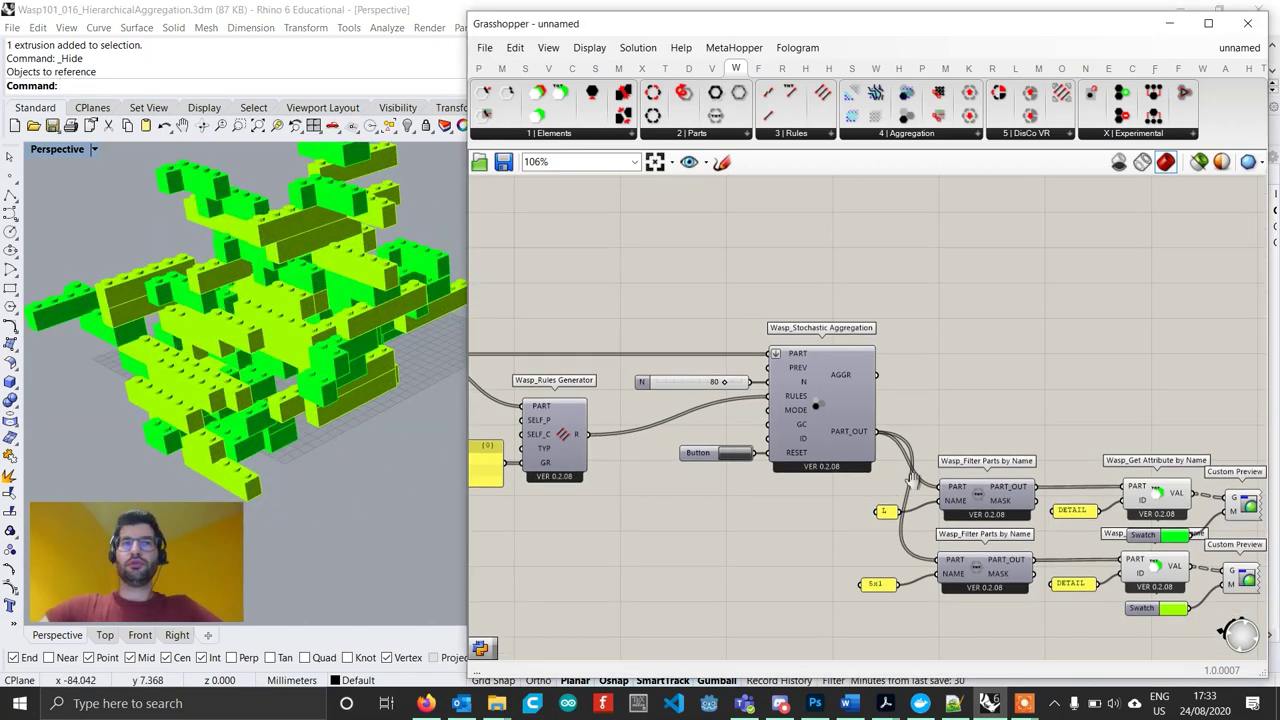
pyautogui.scroll(-4, 905, 410)
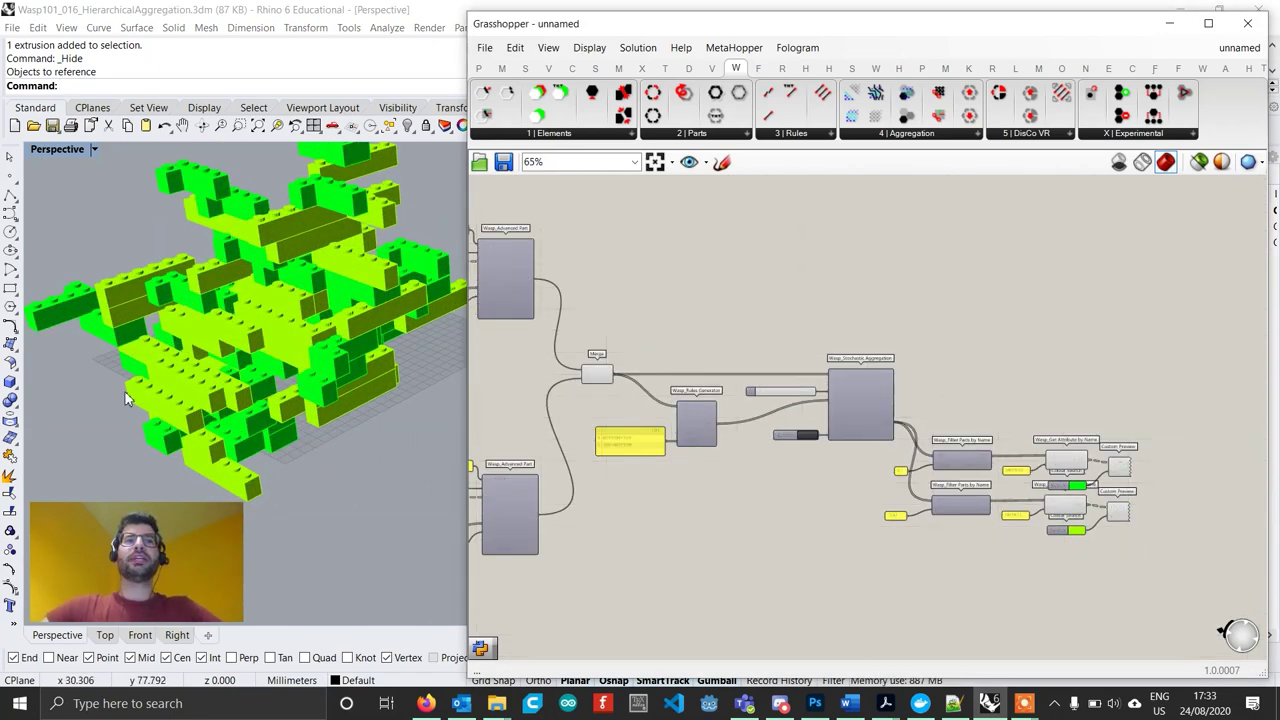
pyautogui.moveTo(563, 357); pyautogui.dragTo(812, 408, button='right')
pyautogui.scroll(-3, 812, 408)
pyautogui.moveTo(705, 408); pyautogui.dragTo(925, 436, button='right')
pyautogui.moveTo(620, 350); pyautogui.dragTo(815, 388, button='right')
pyautogui.moveTo(370, 420); pyautogui.dragTo(245, 427, button='right')
pyautogui.scroll(-6, 280, 348)
pyautogui.scroll(9, 246, 427)
pyautogui.moveTo(918, 461); pyautogui.dragTo(695, 423, button='right')
pyautogui.scroll(-4, 695, 423)
pyautogui.moveTo(1036, 462); pyautogui.dragTo(837, 460, button='right')
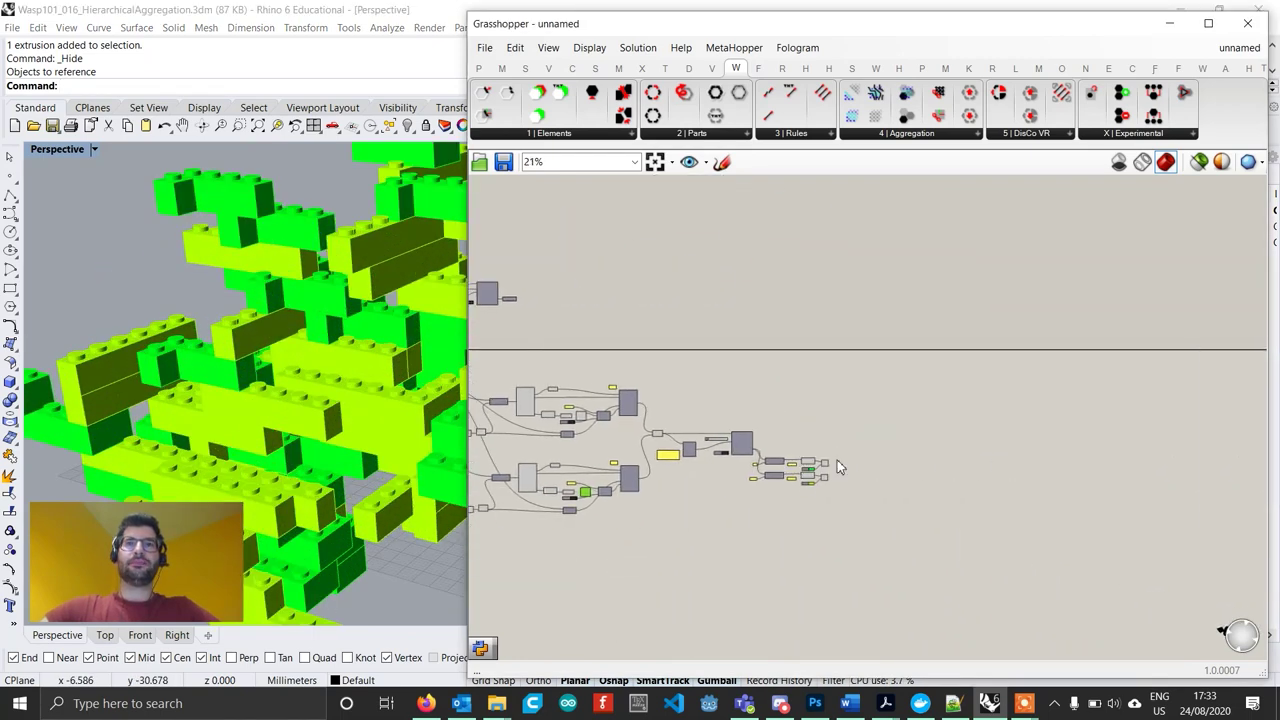
pyautogui.scroll(5, 753, 433)
pyautogui.scroll(4, 752, 433)
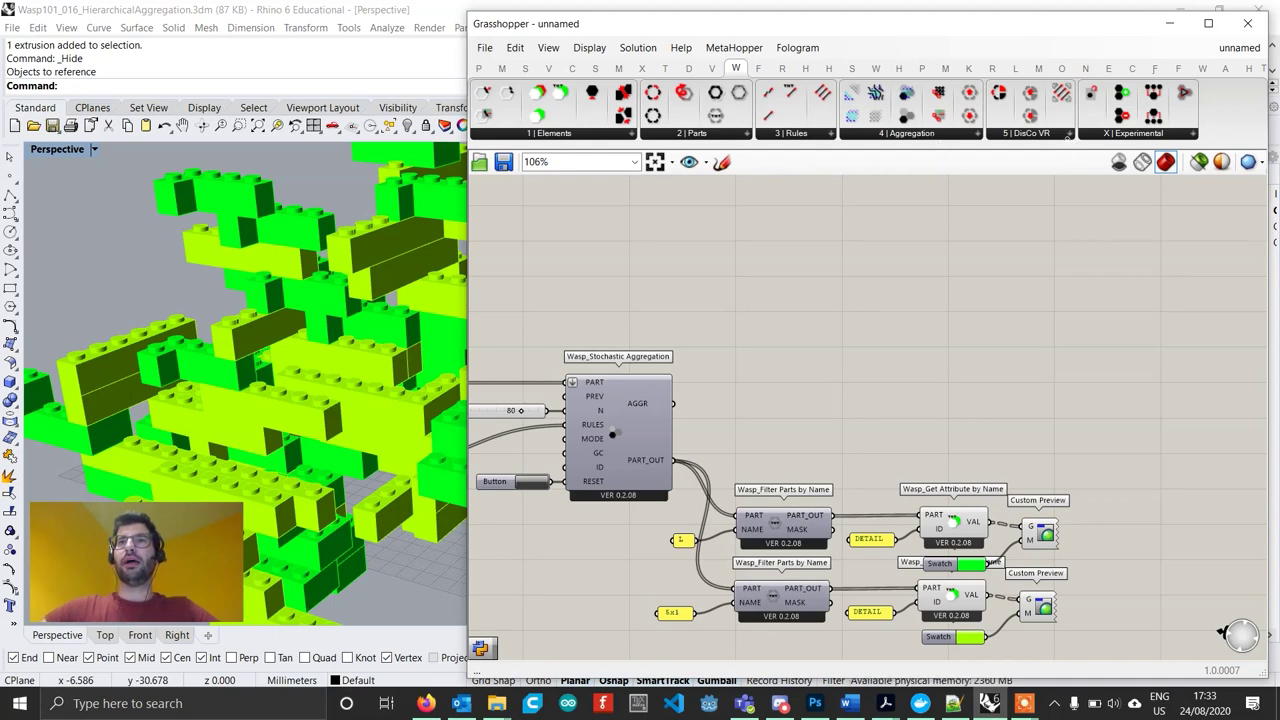
# Place a Wasp_Get Parts Hierarchy component and connect the Stochastic Aggregation's AGGR output to its AGGR input.
pyautogui.click(1145, 136)
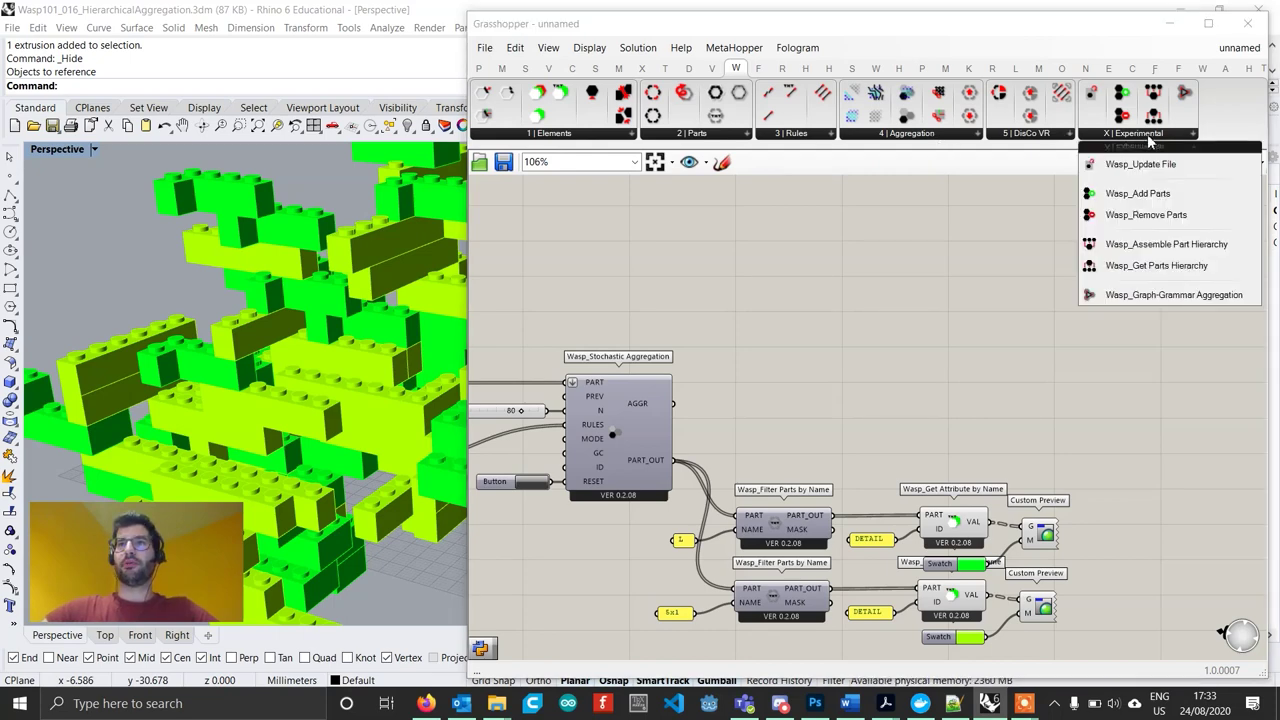
pyautogui.click(1160, 265)
pyautogui.click(950, 278)
pyautogui.scroll(2, 952, 290)
pyautogui.moveTo(944, 268); pyautogui.dragTo(880, 265)
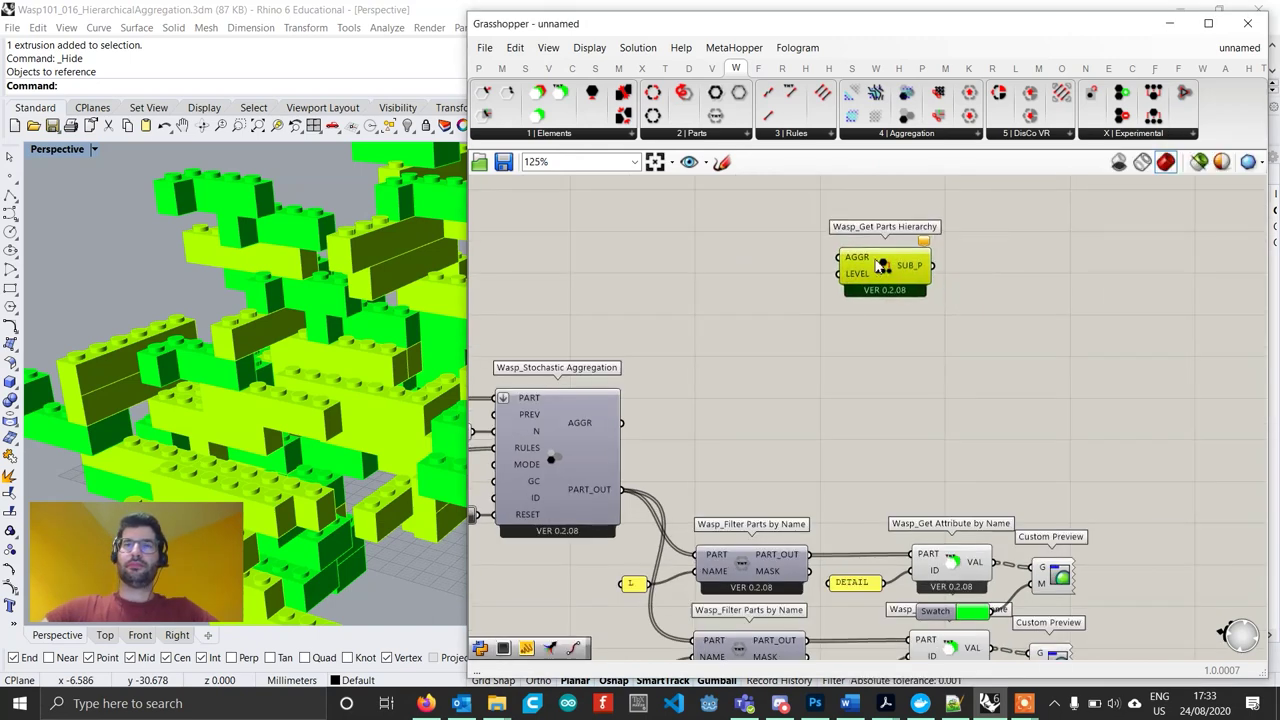
pyautogui.scroll(1, 636, 425)
pyautogui.moveTo(622, 422); pyautogui.dragTo(874, 229)
pyautogui.moveTo(898, 252); pyautogui.dragTo(778, 379, button='right')
pyautogui.scroll(-1, 778, 379)
pyautogui.moveTo(803, 378); pyautogui.dragTo(855, 348)
pyautogui.moveTo(900, 320)
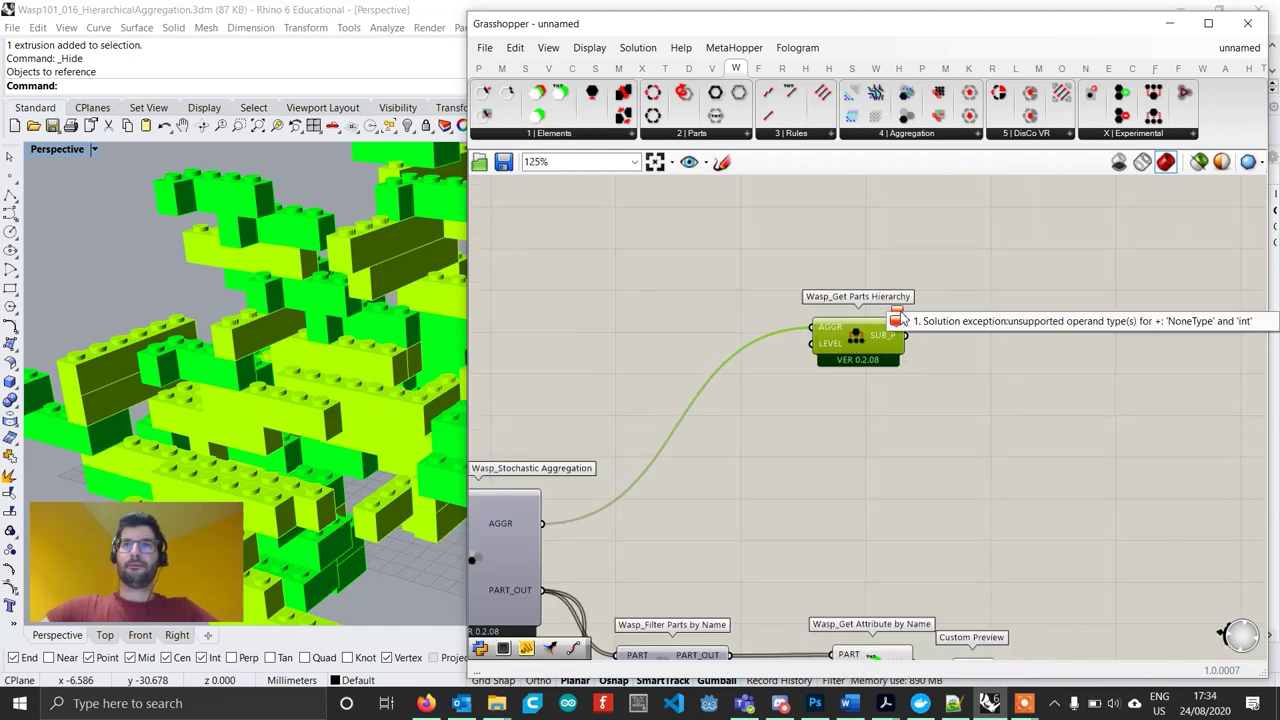
pyautogui.click(970, 268)
pyautogui.scroll(1, 763, 374)
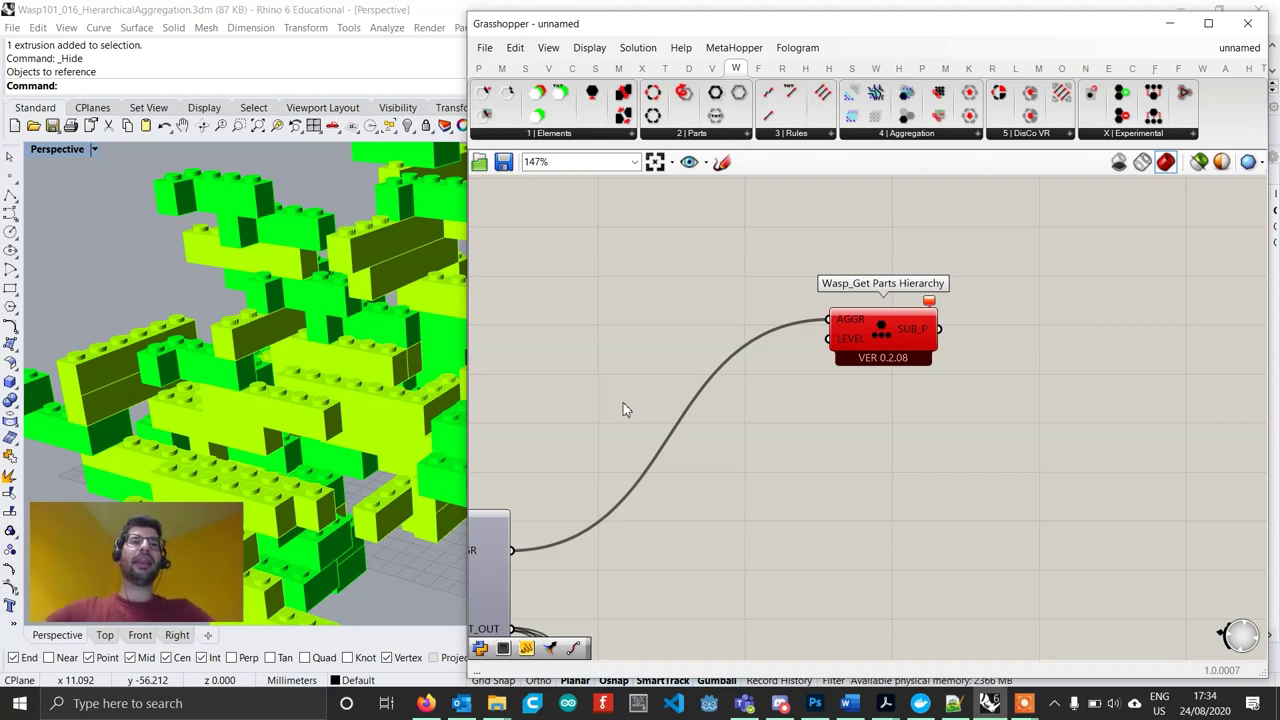
# Add a number slider set to 1 and connect it to the LEVEL input of Wasp_Get Parts Hierarchy.
pyautogui.doubleClick(712, 347)
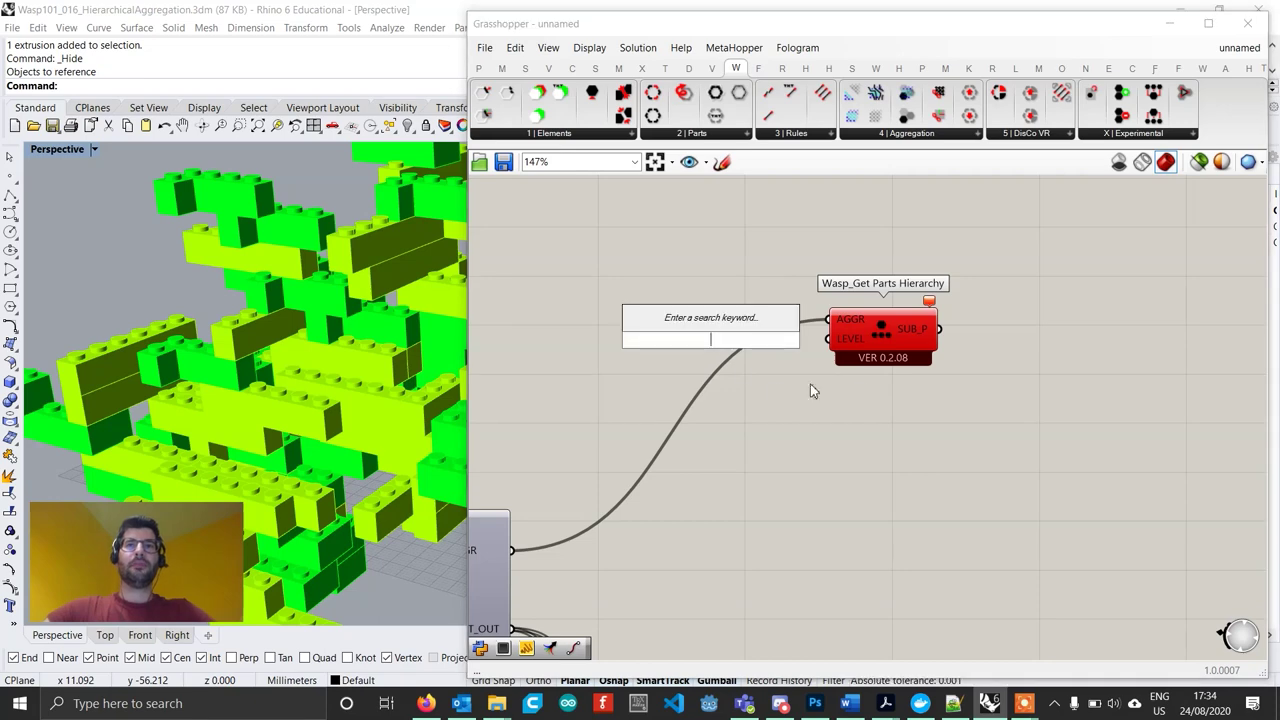
pyautogui.write('1')
pyautogui.press('Return')
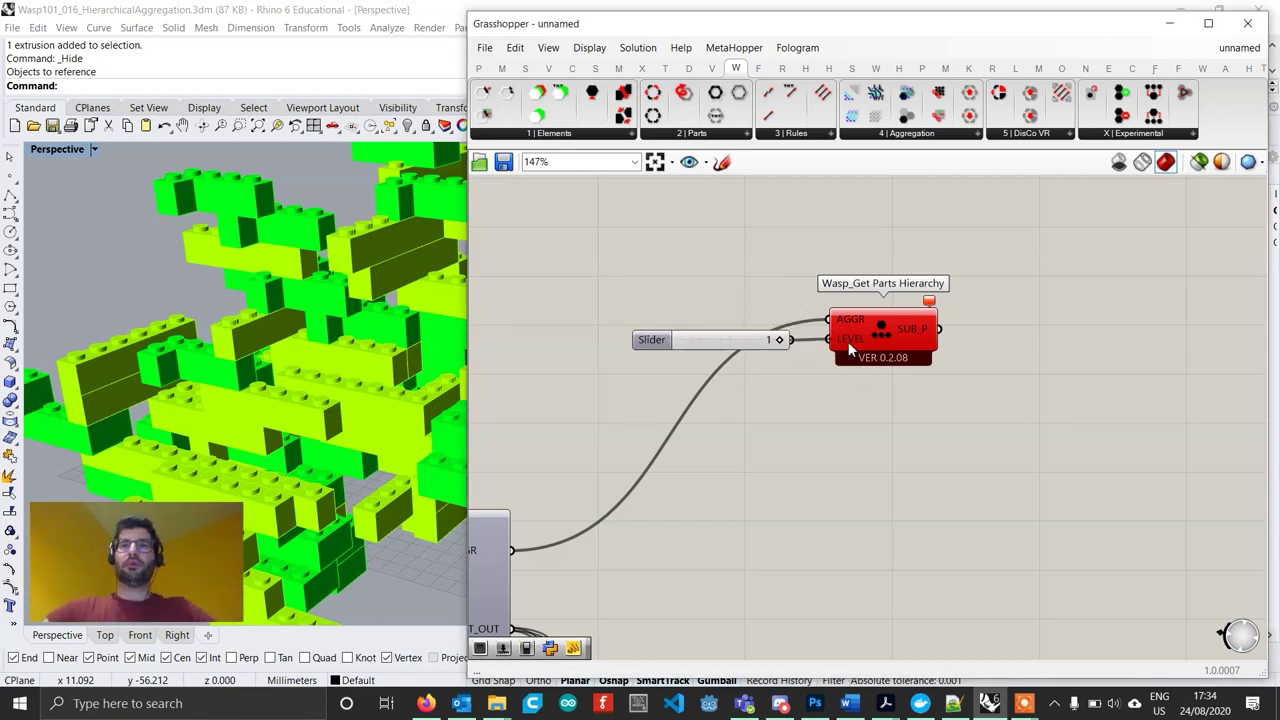
pyautogui.moveTo(701, 343)
pyautogui.mouseDown()
pyautogui.moveTo(736, 342)
pyautogui.moveTo(721, 342)
pyautogui.mouseUp()
pyautogui.moveTo(915, 335); pyautogui.dragTo(801, 363, button='right')
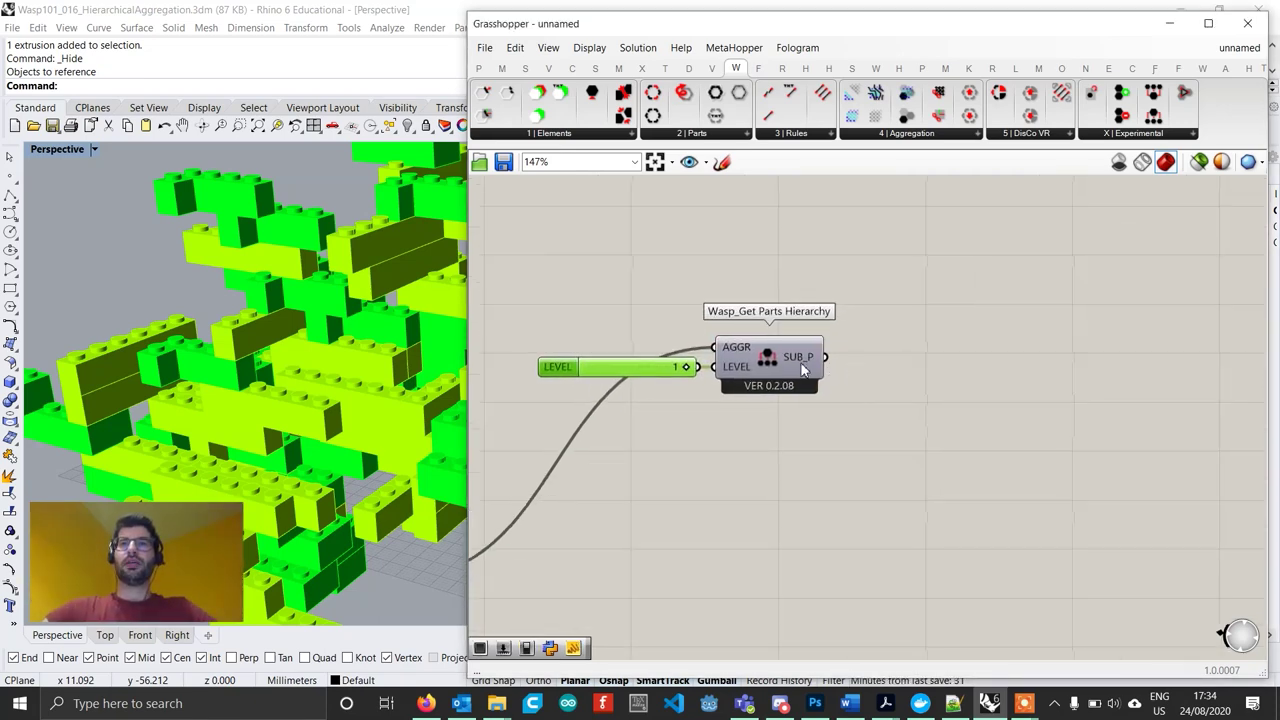
pyautogui.moveTo(801, 370)
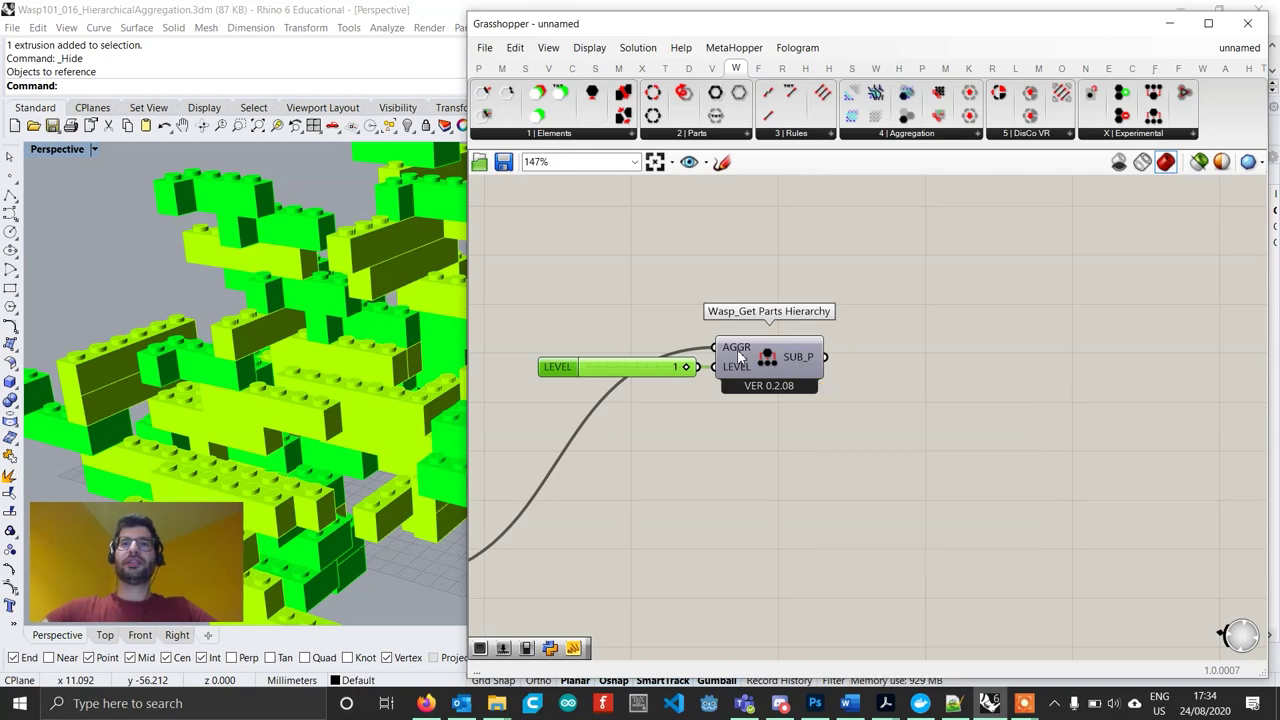
pyautogui.moveTo(740, 355)
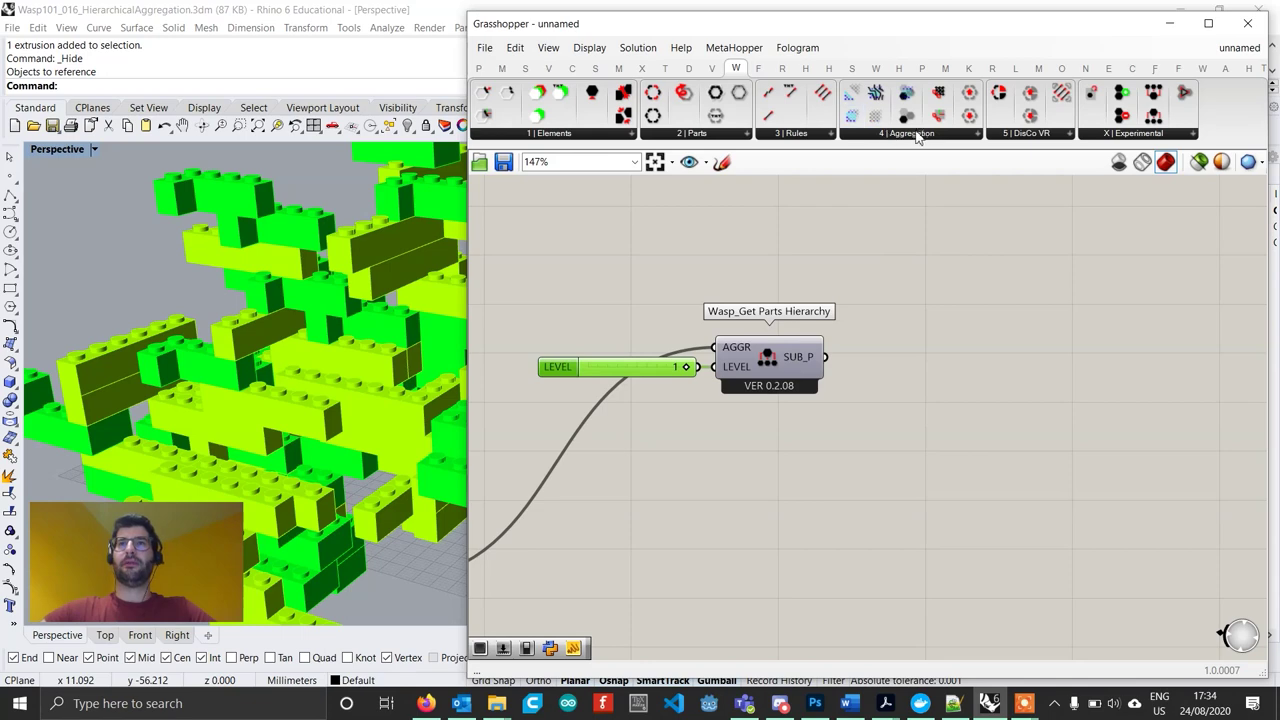
# Check the sub-part meshes by feeding SUB_P into a temporary Wasp_Get Part Geometry, and delete that component.
pyautogui.click(746, 134)
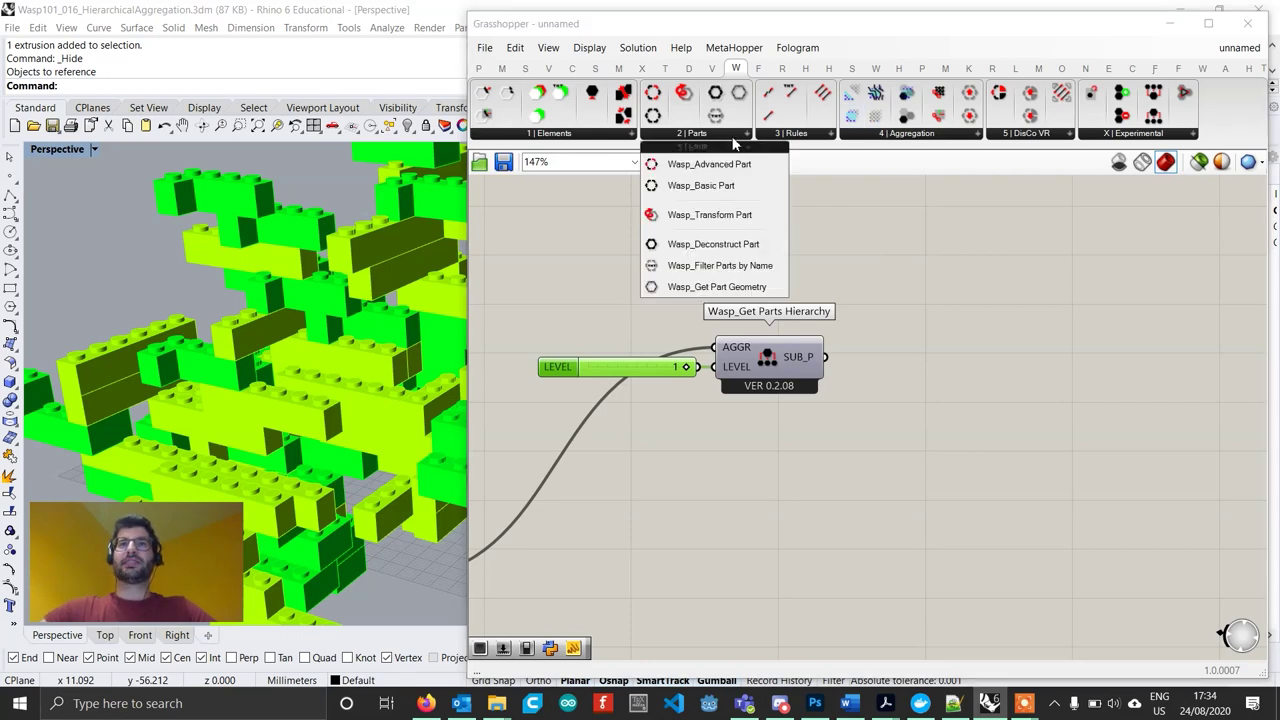
pyautogui.click(741, 287)
pyautogui.click(916, 402)
pyautogui.scroll(1, 840, 376)
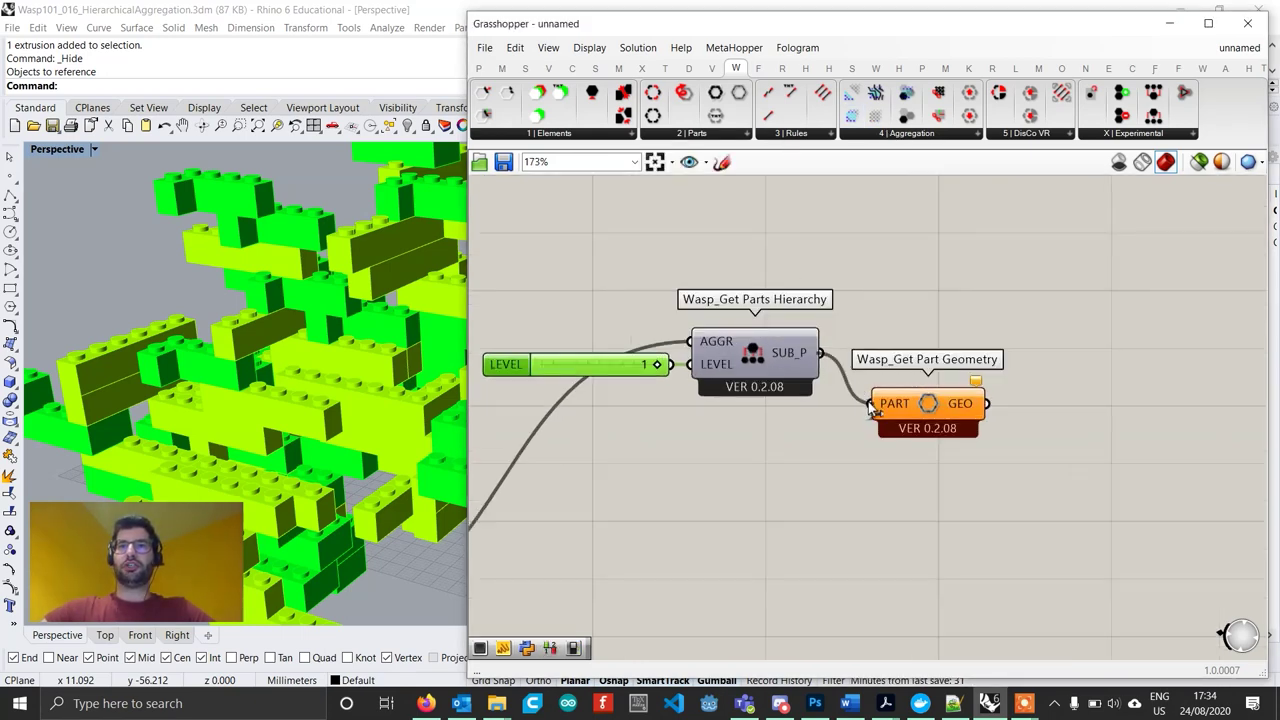
pyautogui.click(920, 416)
pyautogui.moveTo(214, 262); pyautogui.dragTo(314, 392, button='right')
pyautogui.scroll(-6, 254, 384)
pyautogui.scroll(6, 314, 392)
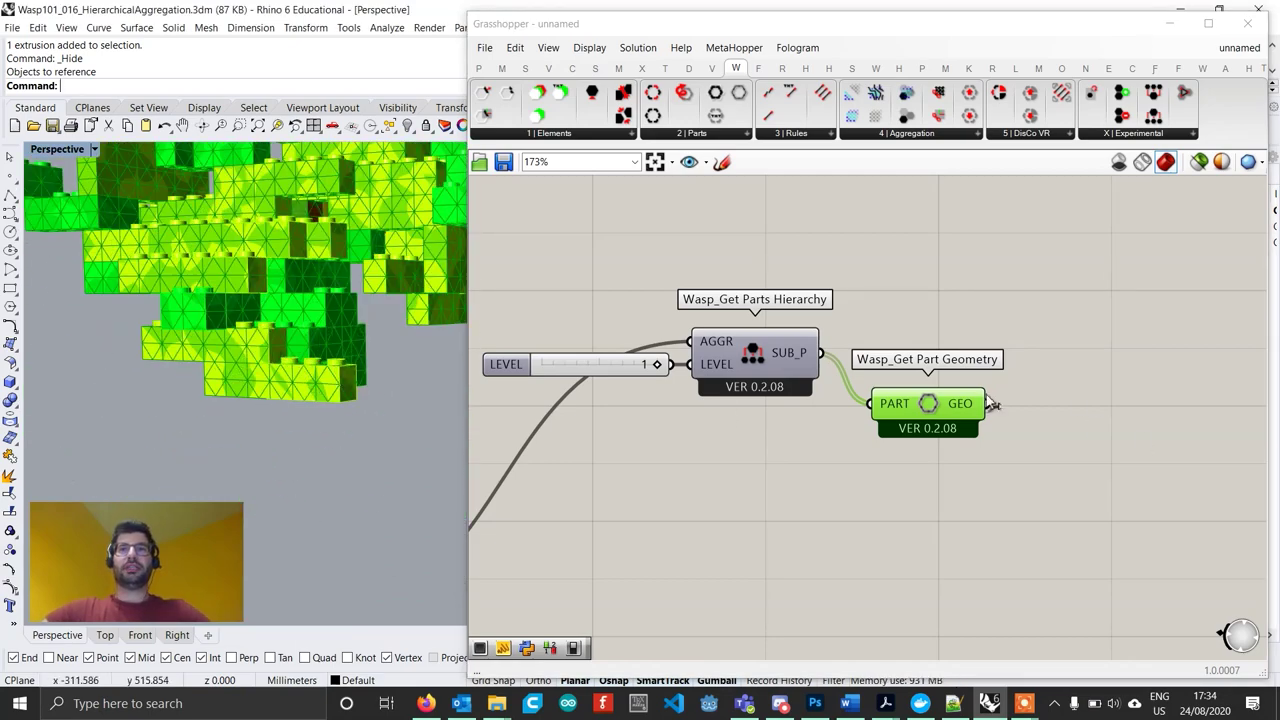
pyautogui.click(967, 425)
pyautogui.press('Delete')
# Bring the earlier Stochastic Aggregation setup with its rules generator, grammar panel, N slider, button and part geometry beside Wasp_Get Parts Hierarchy.
pyautogui.scroll(-4, 796, 444)
pyautogui.scroll(1, 796, 444)
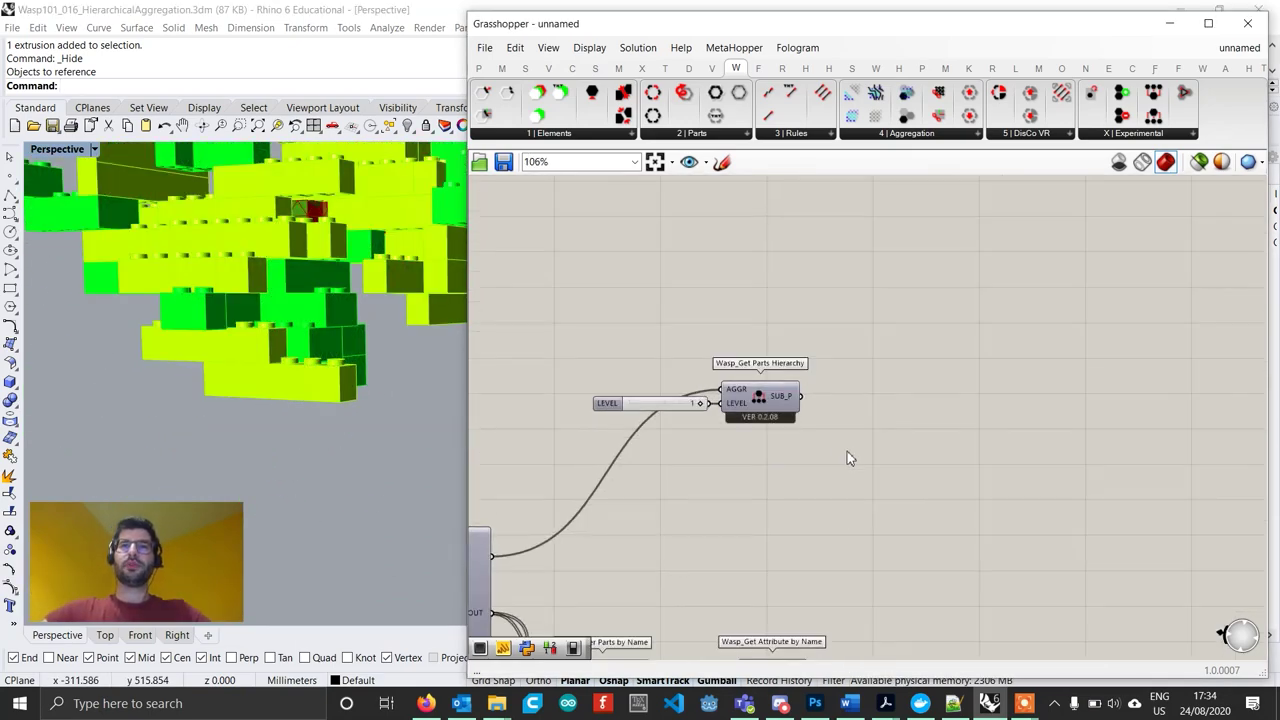
pyautogui.scroll(-3, 641, 362)
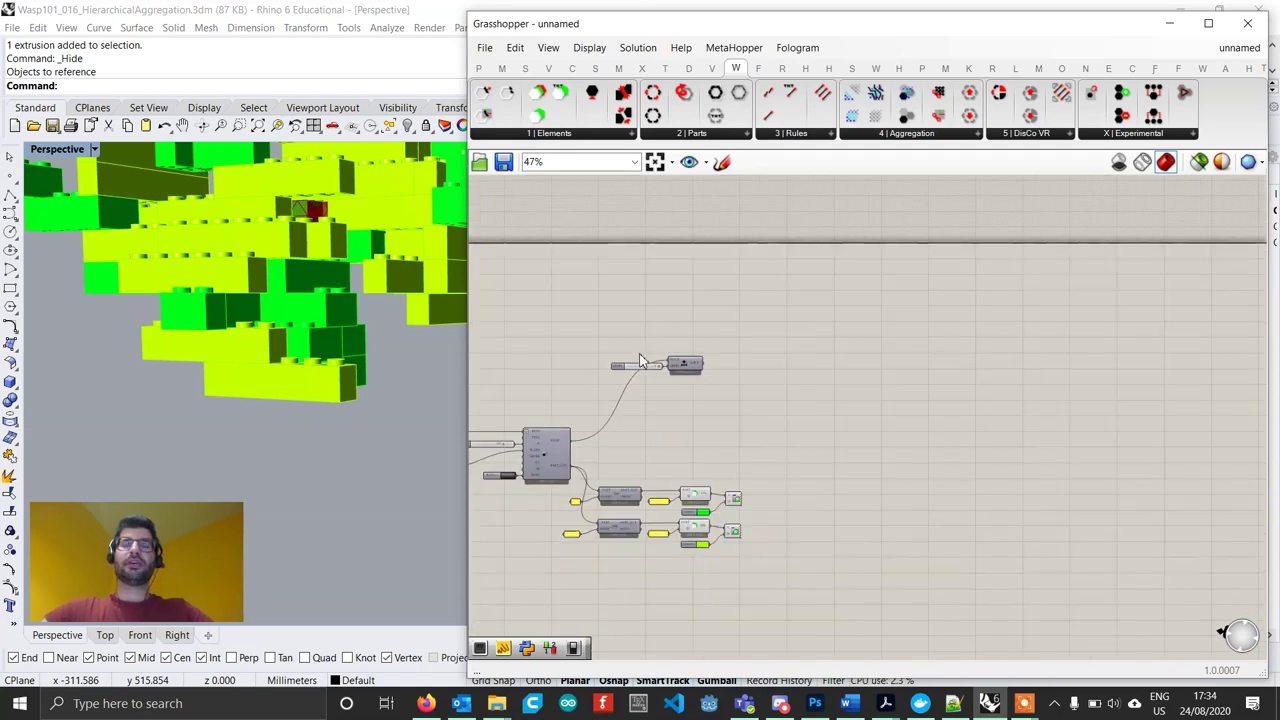
pyautogui.scroll(-2, 641, 362)
pyautogui.moveTo(574, 350); pyautogui.dragTo(926, 383, button='right')
pyautogui.moveTo(787, 330); pyautogui.dragTo(964, 359, button='right')
pyautogui.scroll(5, 522, 264)
pyautogui.moveTo(768, 295); pyautogui.dragTo(771, 353, button='right')
pyautogui.scroll(1, 704, 300)
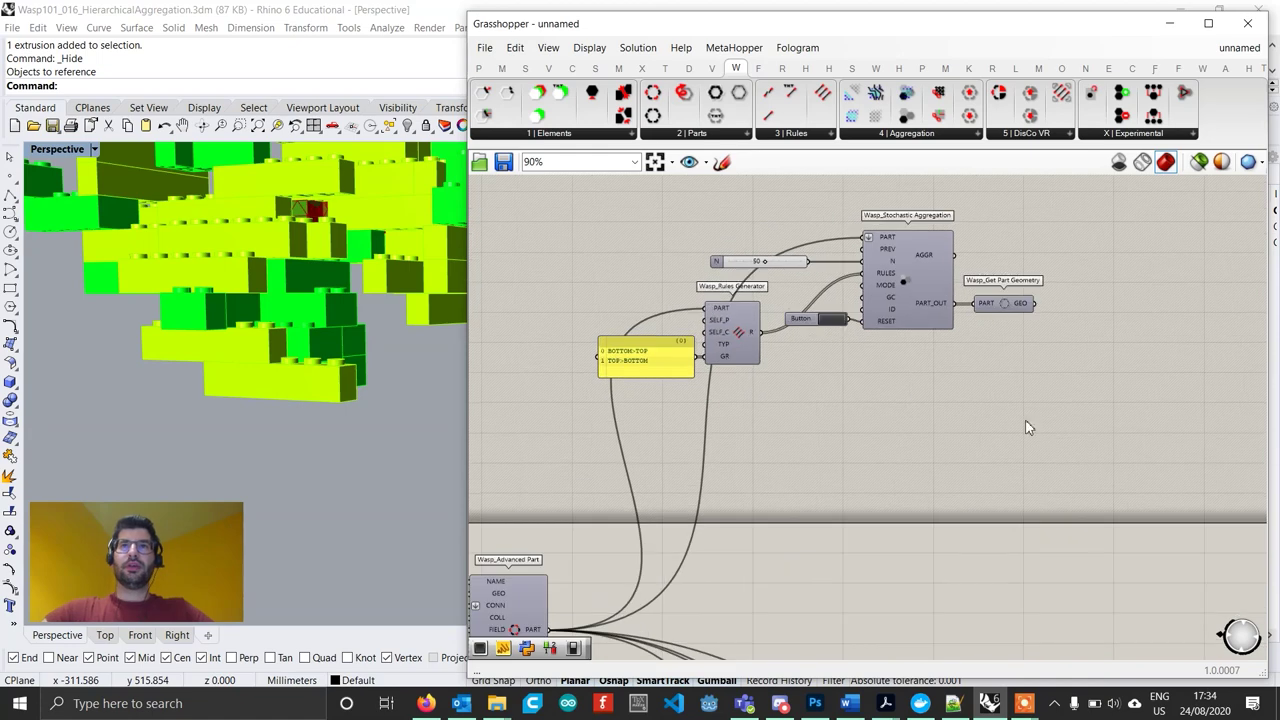
pyautogui.moveTo(1110, 443); pyautogui.dragTo(540, 178)
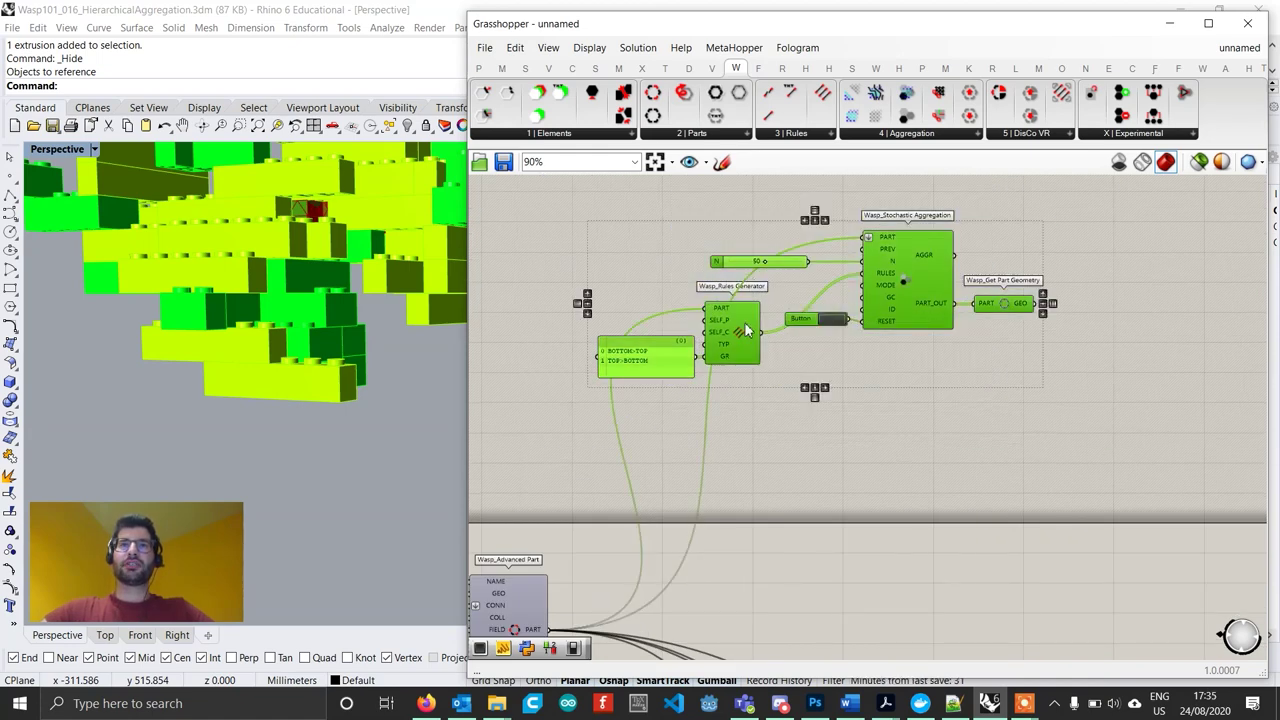
pyautogui.moveTo(745, 330); pyautogui.dragTo(1126, 454)
pyautogui.scroll(-10, 703, 392)
pyautogui.scroll(4, 1000, 450)
pyautogui.scroll(5, 1010, 462)
pyautogui.moveTo(1029, 424); pyautogui.dragTo(795, 410, button='right')
pyautogui.scroll(1, 878, 543)
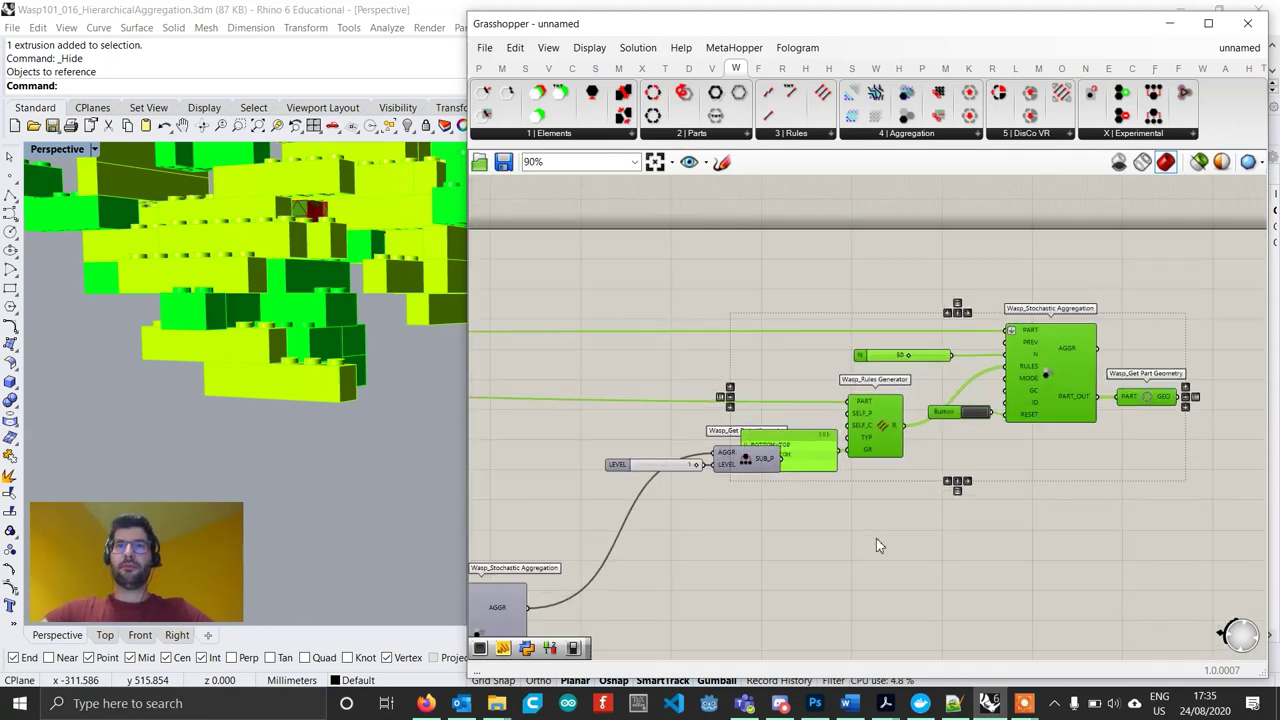
# Move Wasp_Get Parts Hierarchy and its LEVEL slider clear of the grammar panel, into the free space below it.
pyautogui.moveTo(734, 490); pyautogui.dragTo(660, 462)
pyautogui.moveTo(748, 457); pyautogui.dragTo(730, 523)
pyautogui.click(768, 535)
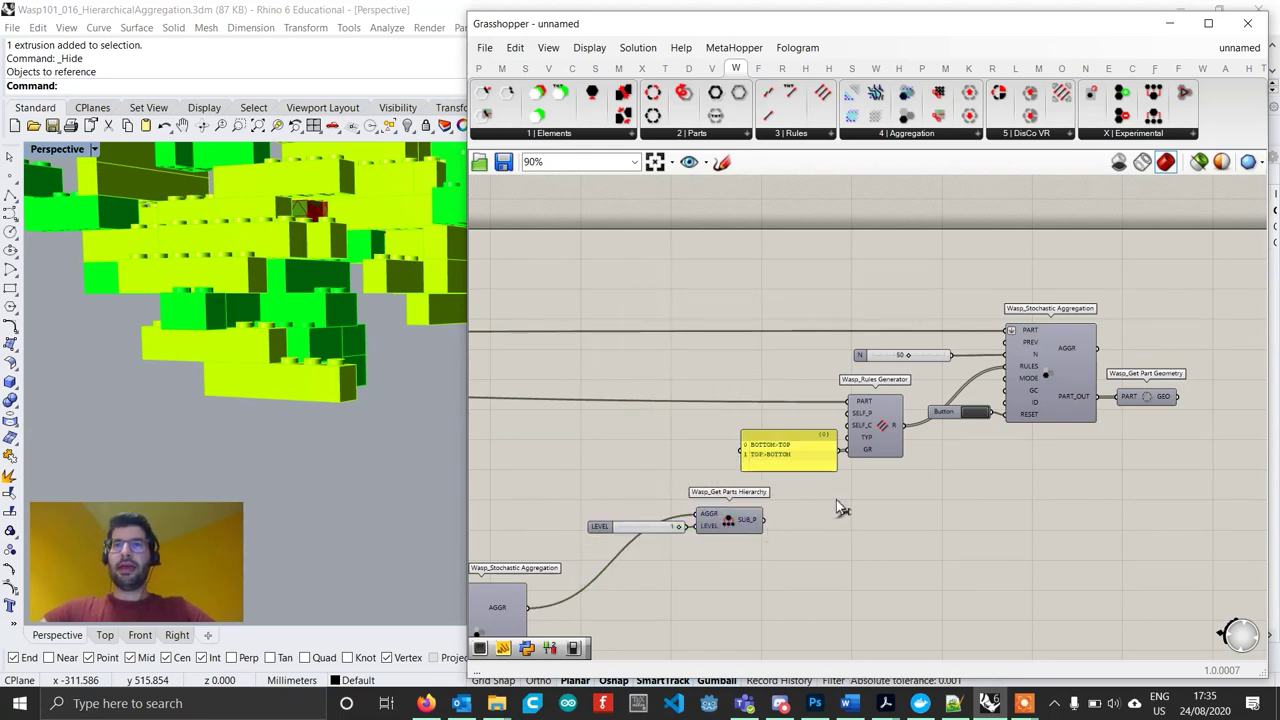
# Connect SUB_P of Wasp_Get Parts Hierarchy to the PREV input of the second Wasp_Stochastic Aggregation, and shift its reset button slightly down.
pyautogui.scroll(2, 1010, 342)
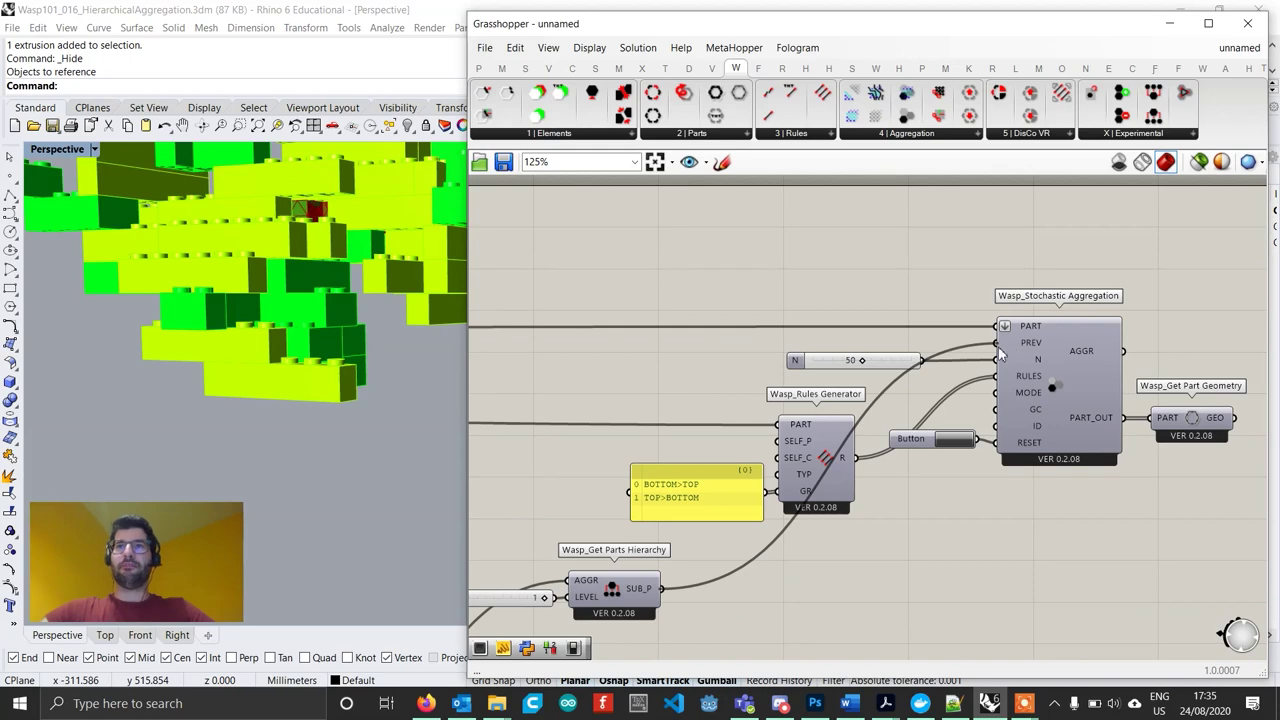
pyautogui.scroll(-1, 1000, 415)
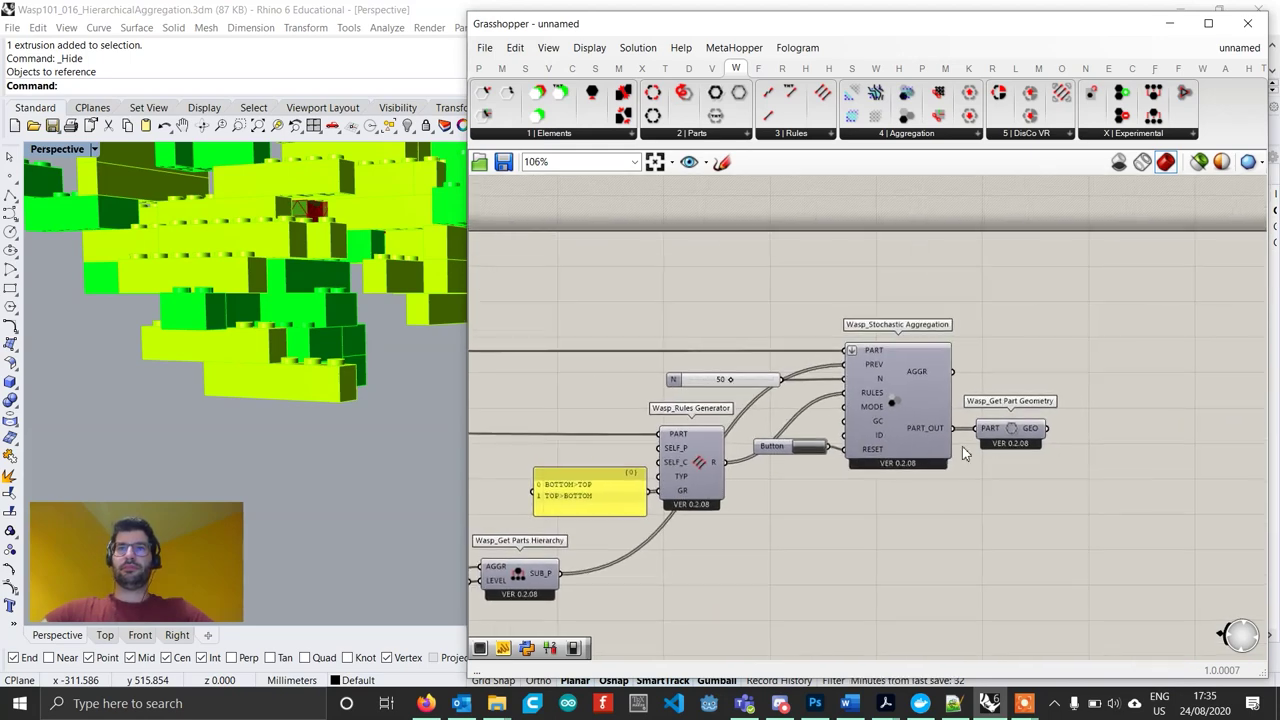
pyautogui.moveTo(773, 446); pyautogui.dragTo(775, 457)
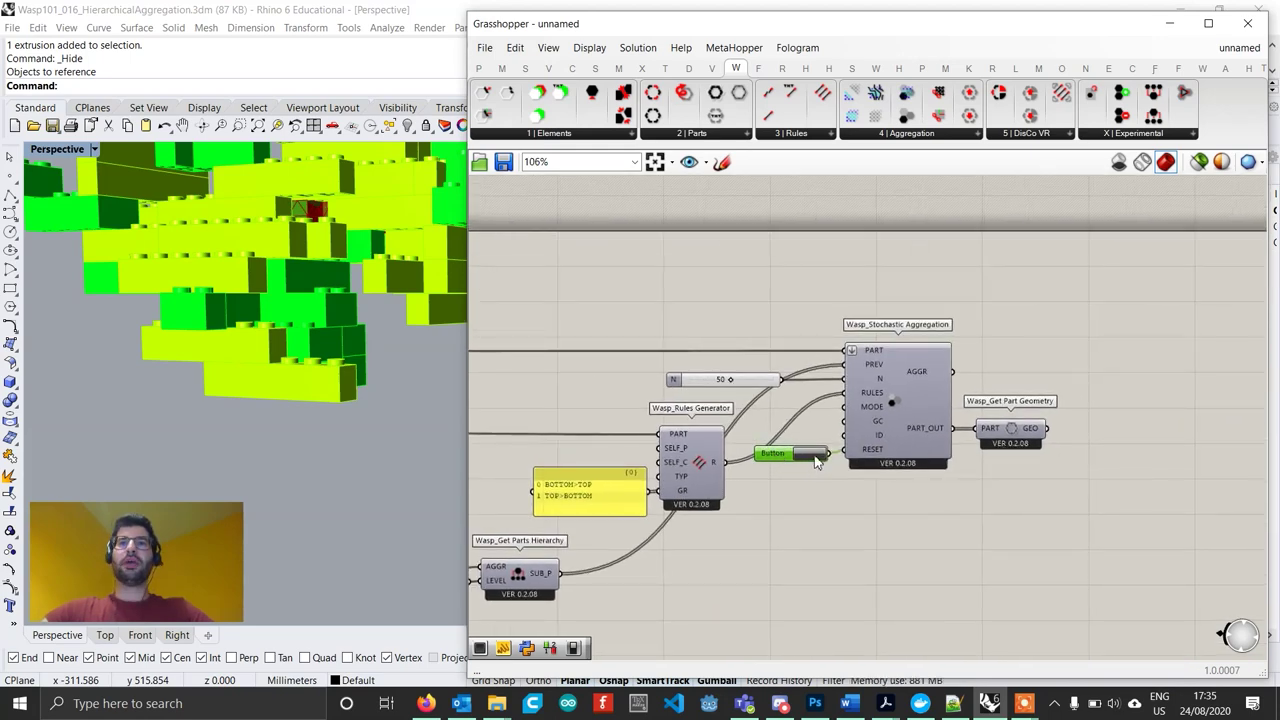
# Preview the Wasp_Get Part Geometry output and examine the resulting aggregated meshes from several sides in the Perspective viewport.
pyautogui.click(1014, 444)
pyautogui.rightClick(1012, 434)
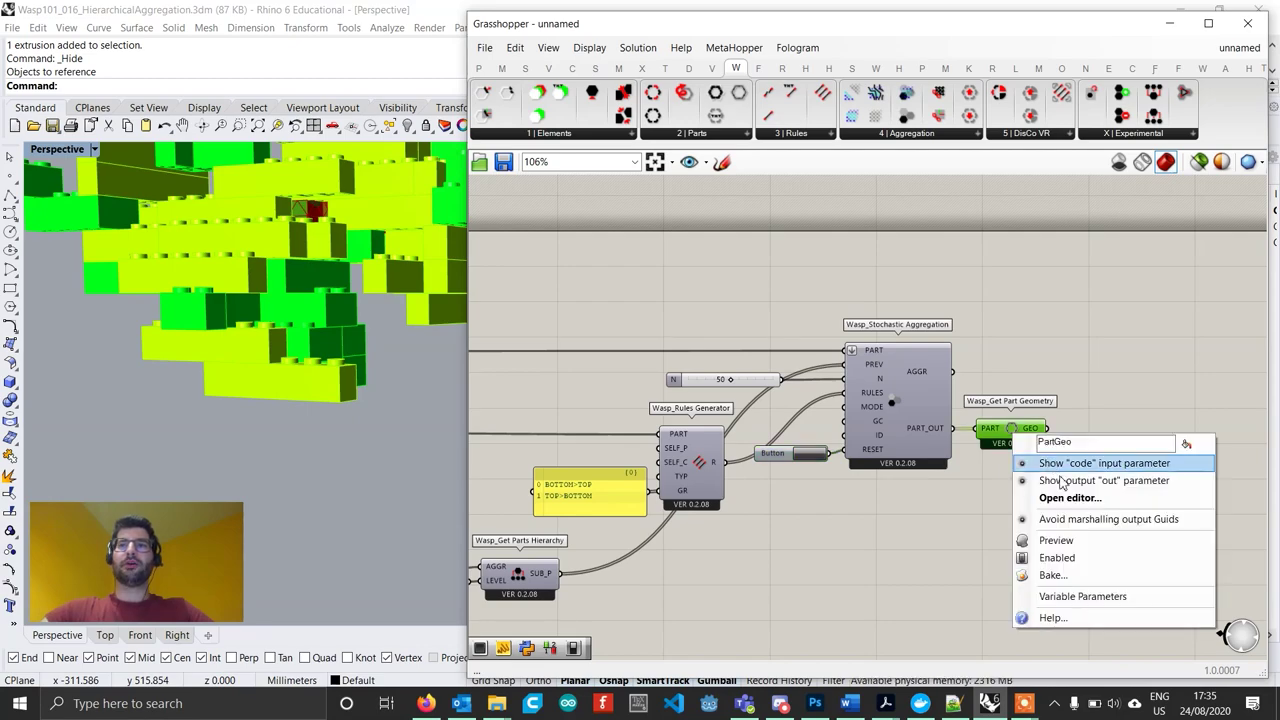
pyautogui.click(1030, 540)
pyautogui.moveTo(330, 402); pyautogui.dragTo(238, 321, button='right')
pyautogui.scroll(-6, 310, 382)
pyautogui.scroll(5, 231, 262)
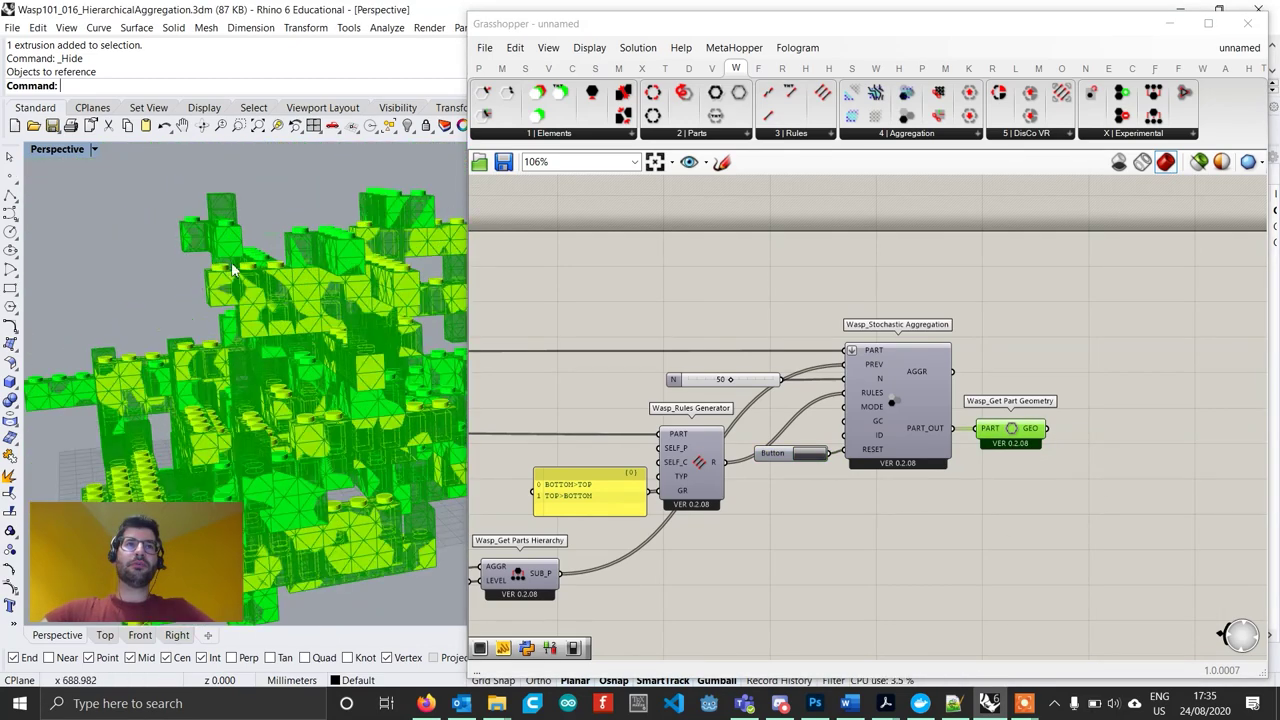
pyautogui.scroll(5, 212, 206)
pyautogui.scroll(-7, 252, 230)
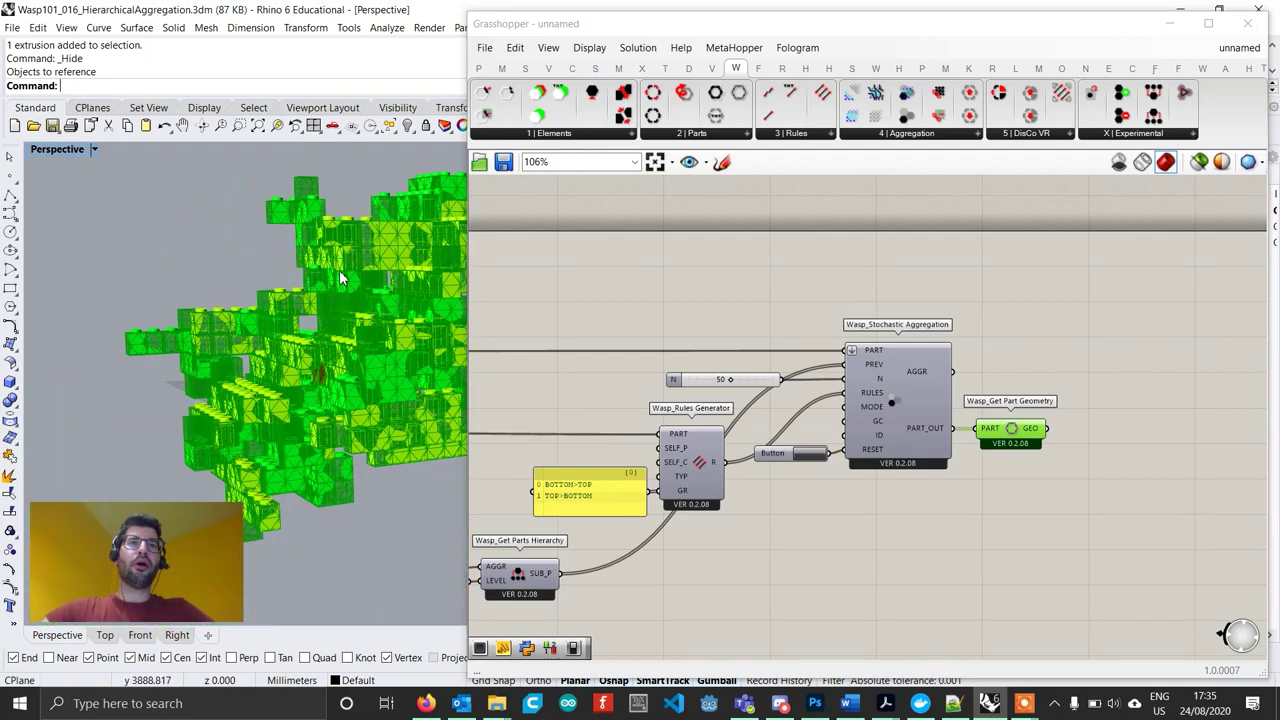
pyautogui.scroll(2, 240, 380)
pyautogui.moveTo(240, 380); pyautogui.dragTo(225, 476, button='right')
# Delete the Wasp_Get Part Geometry component attached to the second Stochastic Aggregation's PART_OUT.
pyautogui.click(1064, 490)
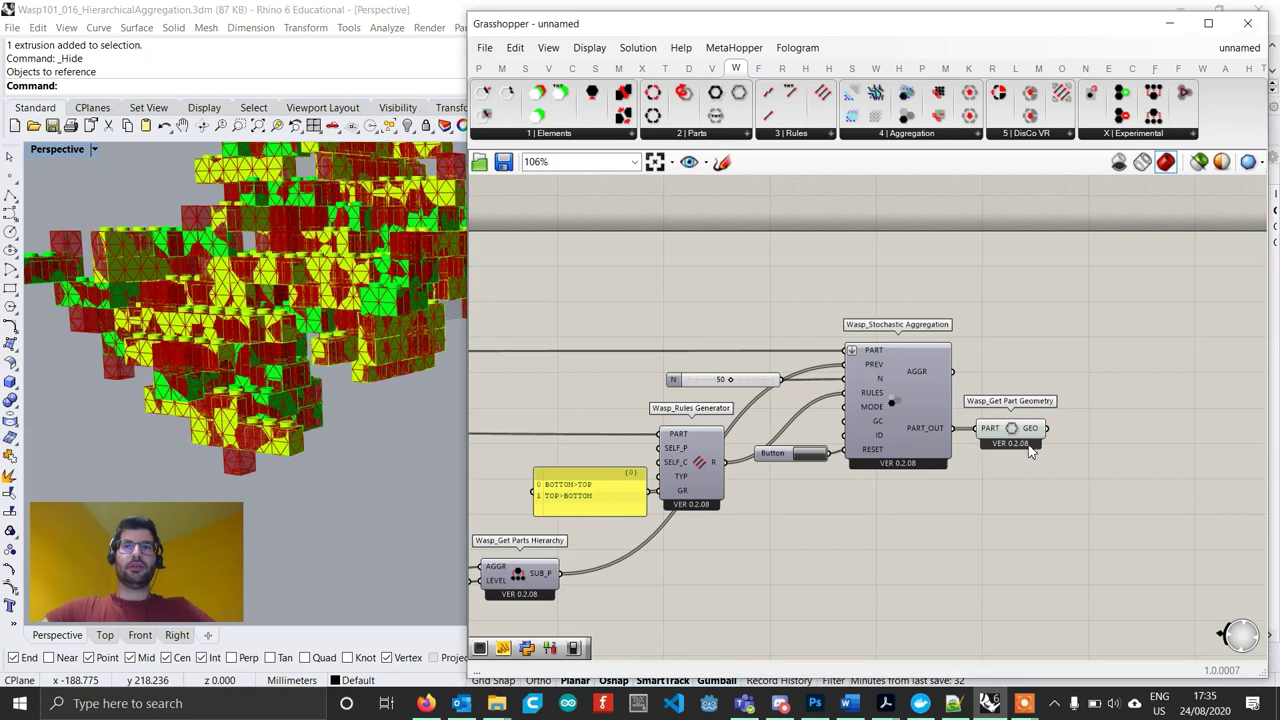
pyautogui.click(1014, 437)
pyautogui.press('Delete')
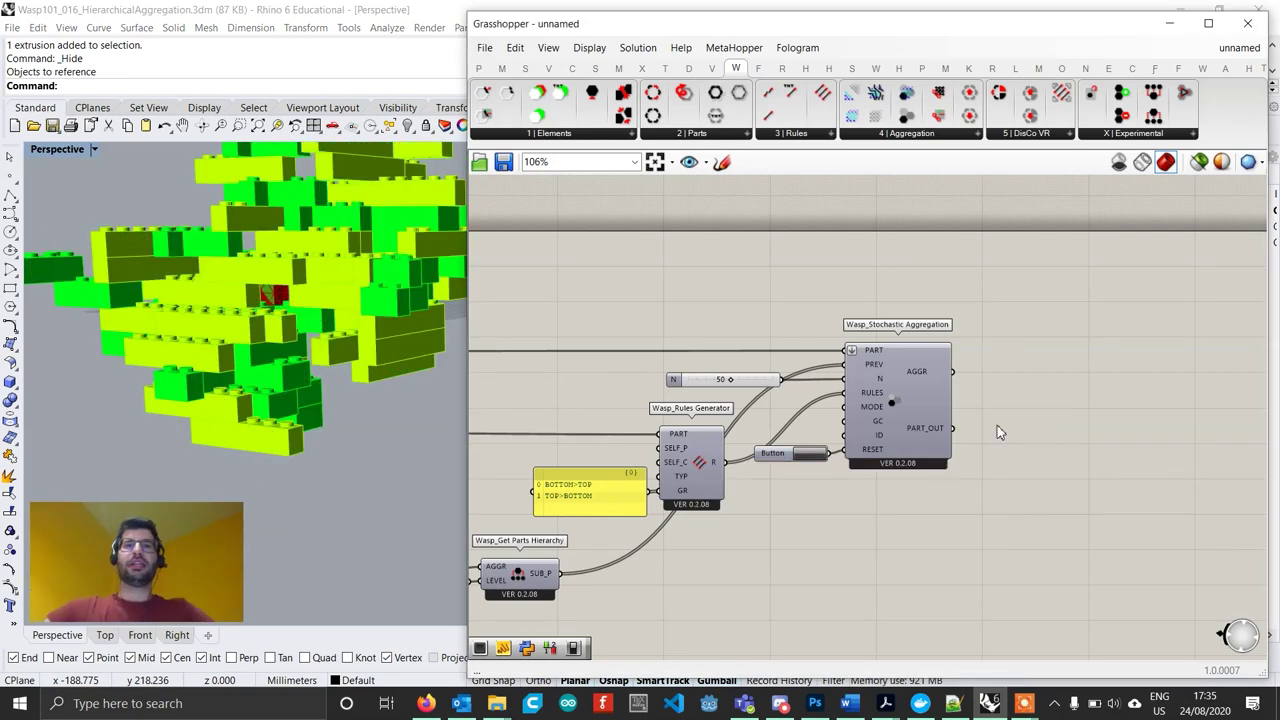
pyautogui.scroll(-2, 999, 415)
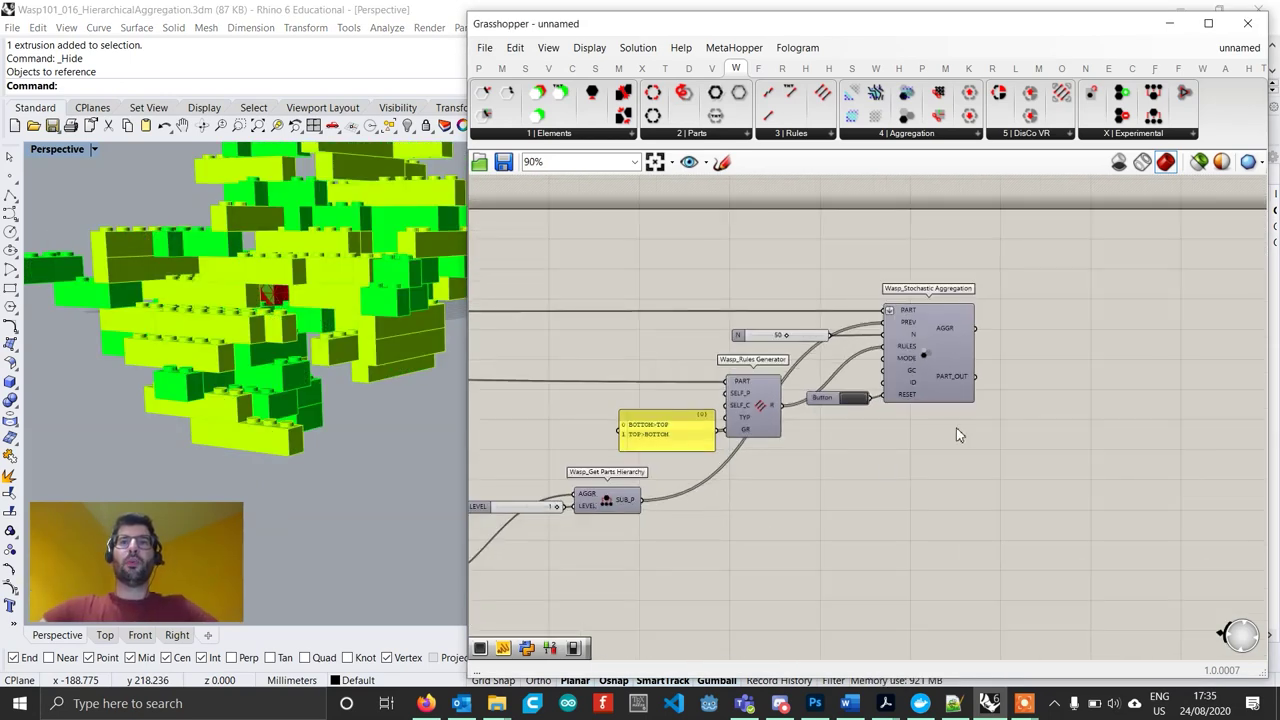
pyautogui.scroll(1, 940, 422)
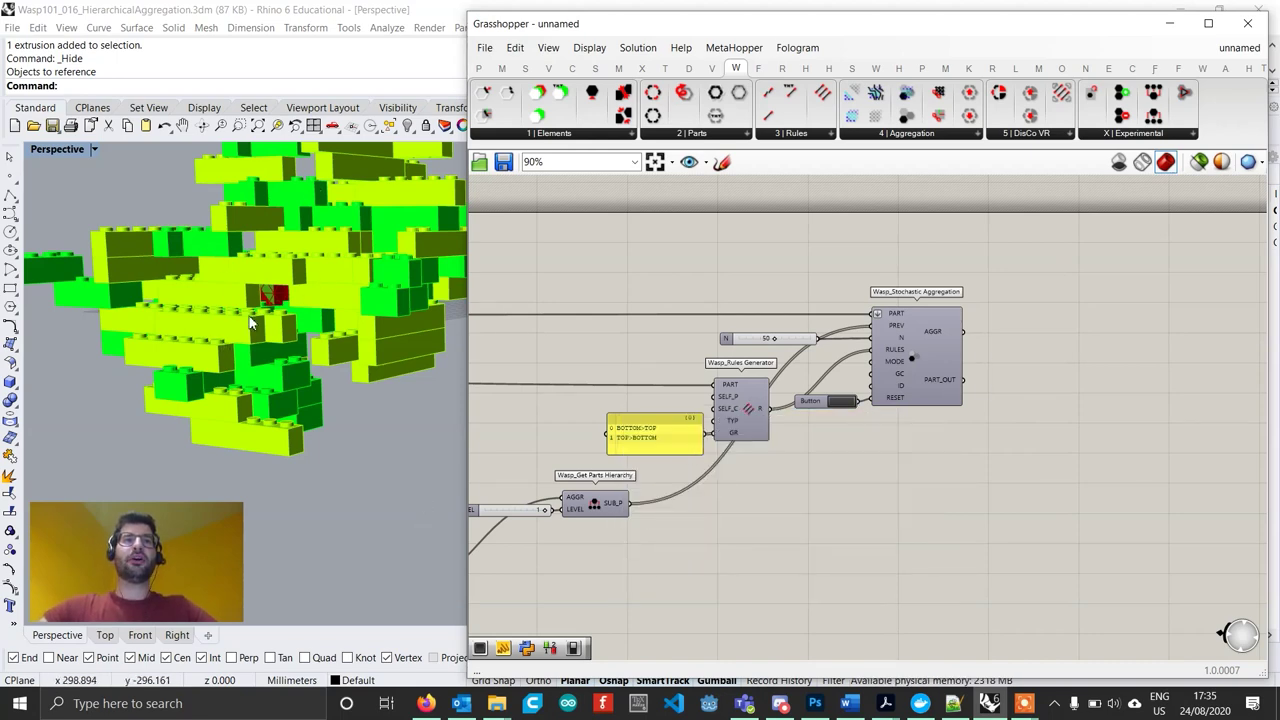
pyautogui.moveTo(250, 323); pyautogui.dragTo(390, 388, button='right')
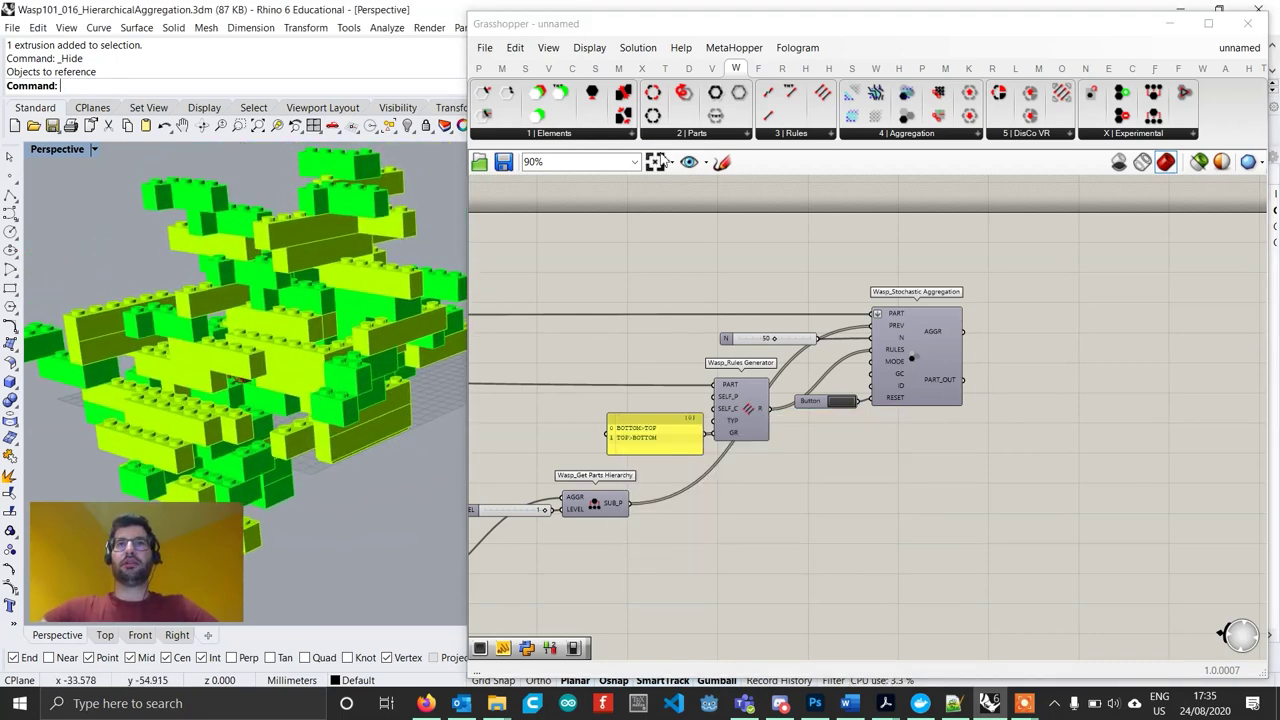
pyautogui.doubleClick(1056, 436)
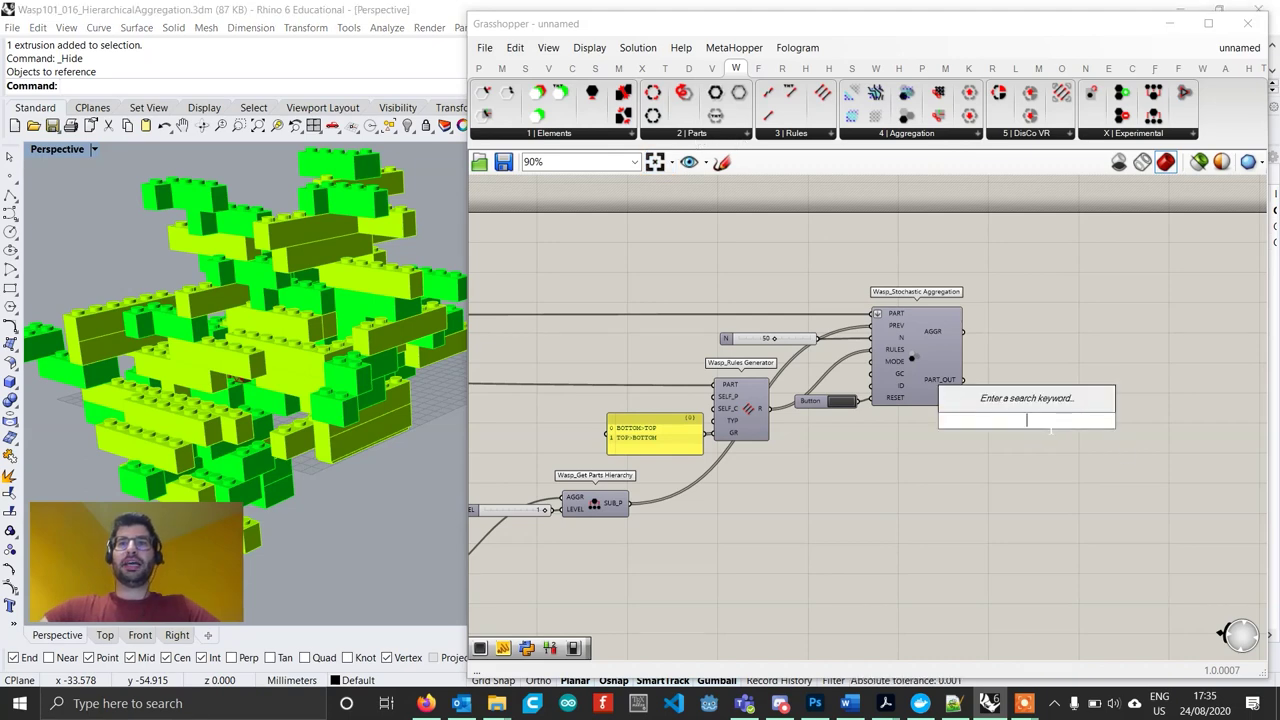
pyautogui.write('split lis')
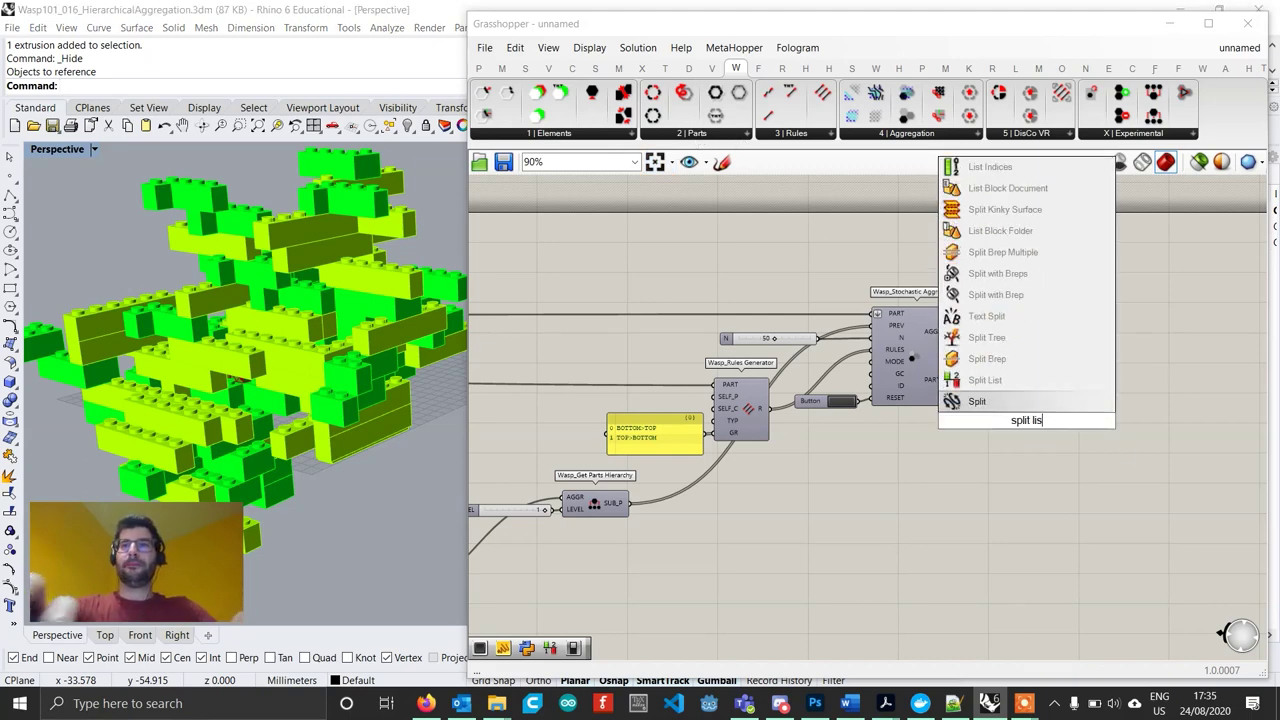
pyautogui.click(1028, 400)
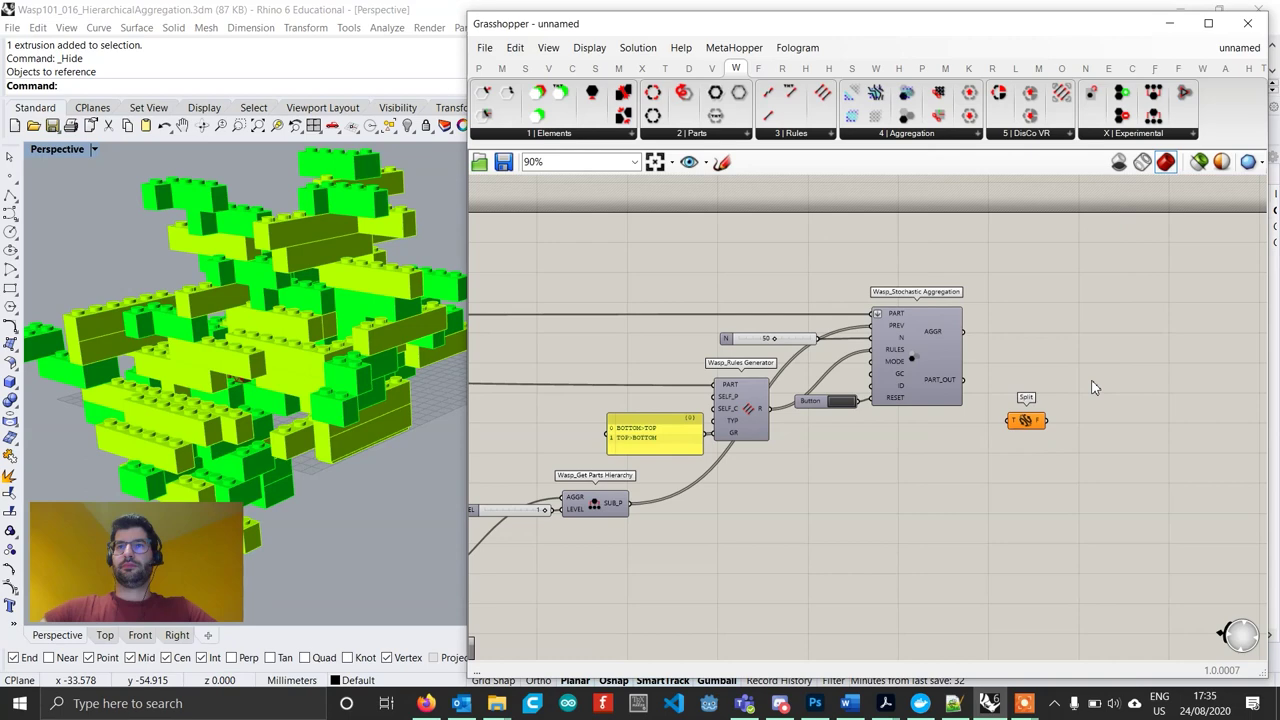
pyautogui.press('Delete')
# Add a Split List component beside the second Wasp_Stochastic Aggregation and connect PART_OUT to its L input.
pyautogui.doubleClick(1024, 420)
pyautogui.write('spl')
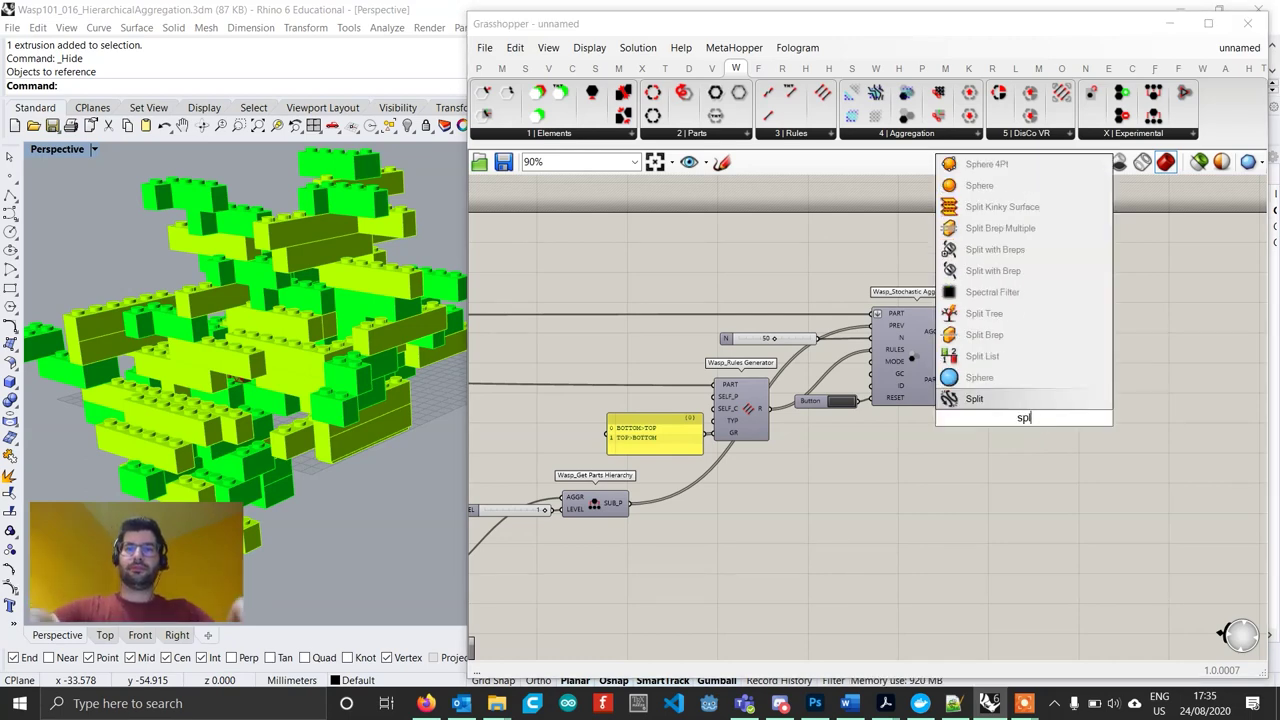
pyautogui.write('it lis')
pyautogui.click(1020, 400)
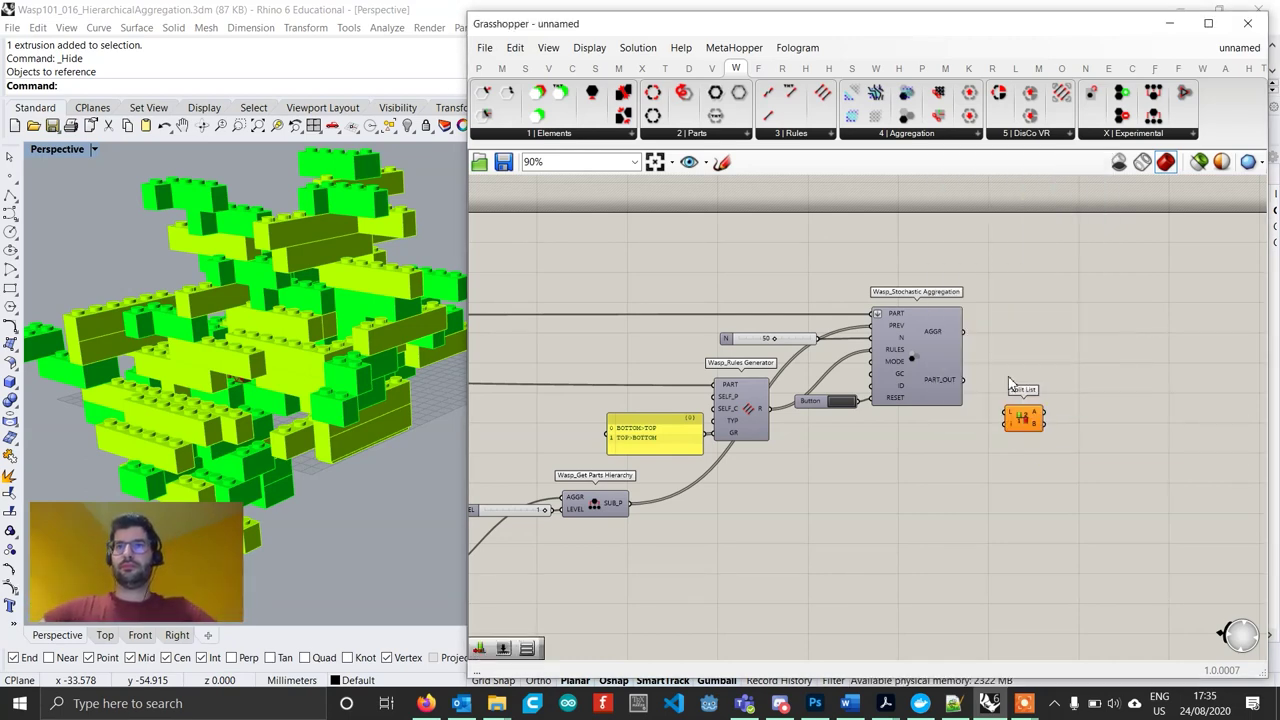
pyautogui.scroll(3, 920, 435)
pyautogui.moveTo(540, 400); pyautogui.dragTo(1210, 400, button='right')
pyautogui.scroll(1, 920, 377)
pyautogui.scroll(-4, 920, 377)
pyautogui.moveTo(986, 425); pyautogui.dragTo(620, 414, button='right')
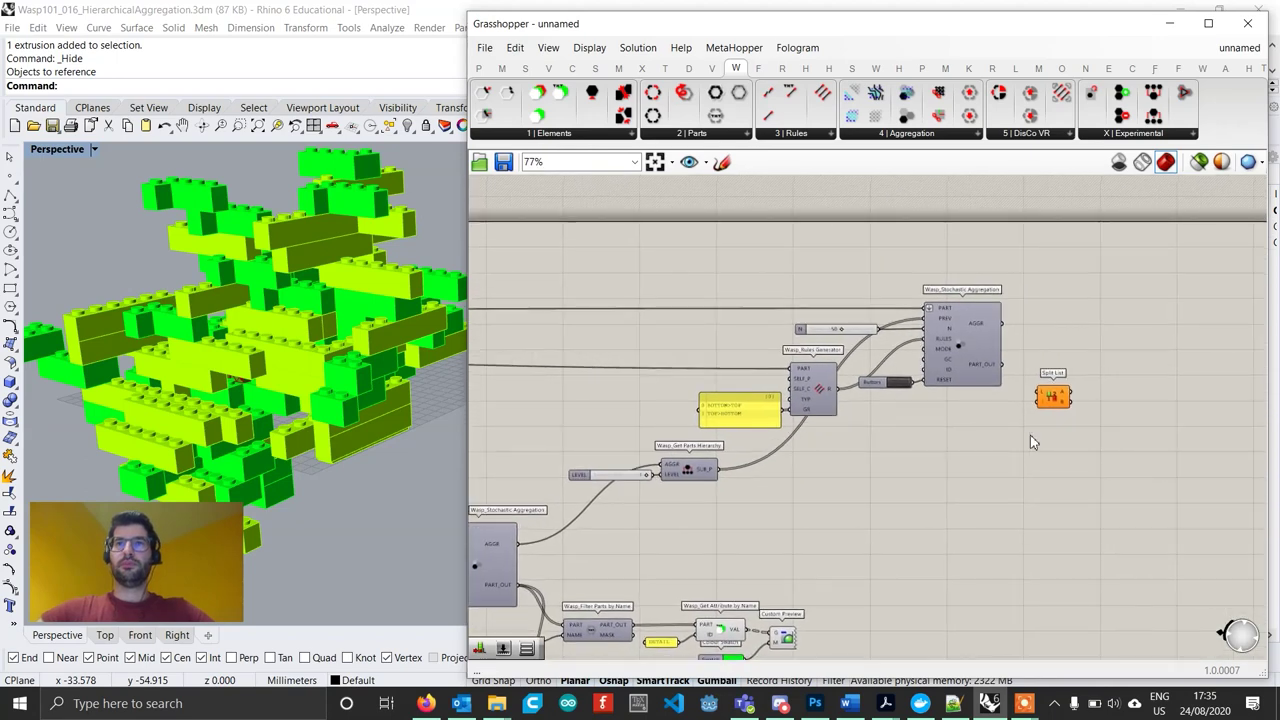
pyautogui.scroll(1, 1030, 435)
pyautogui.scroll(1, 986, 422)
pyautogui.moveTo(1057, 365); pyautogui.dragTo(1103, 400)
# Add a List Length component fed by SUB_P, connect it to Split List's i input, and align Split List with it.
pyautogui.doubleClick(928, 455)
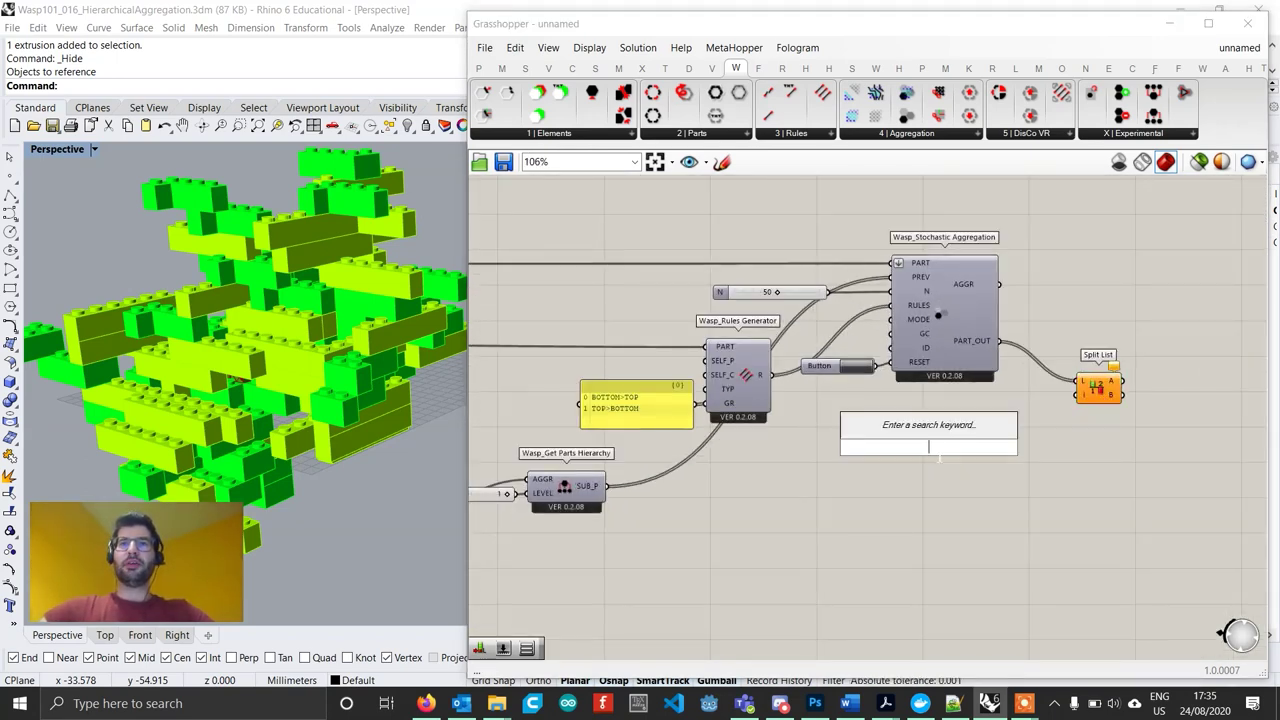
pyautogui.write('list')
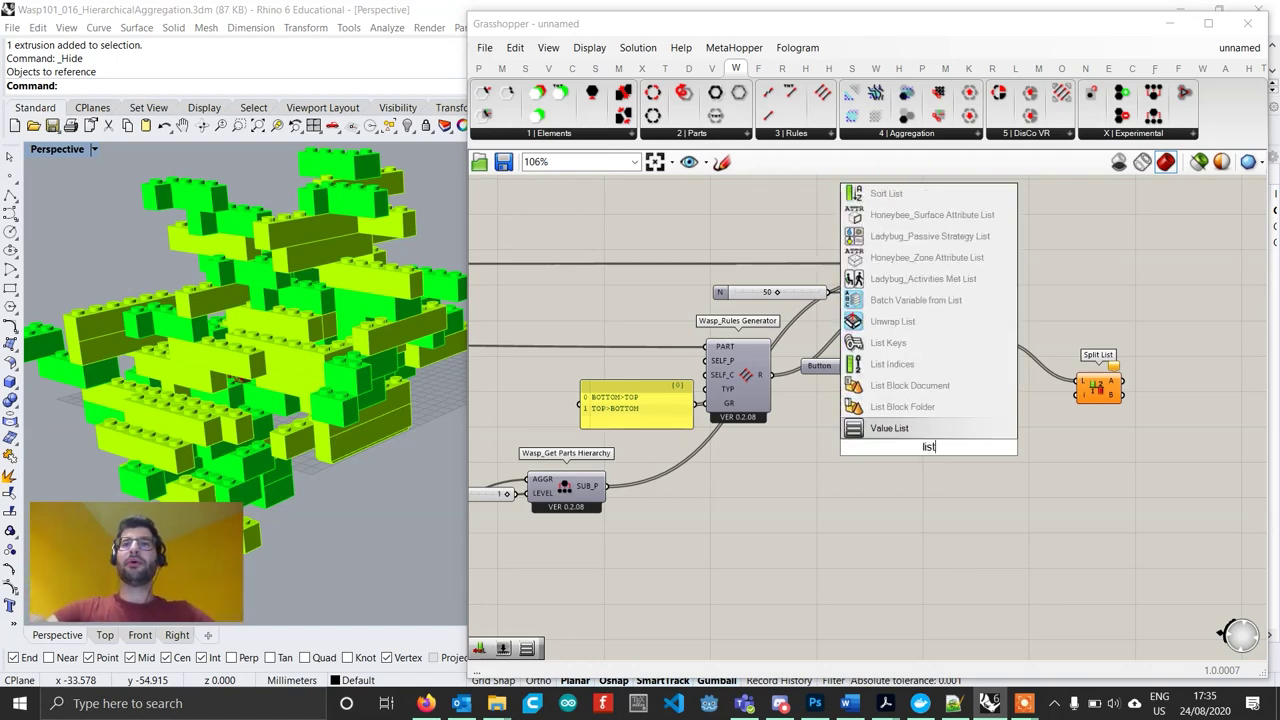
pyautogui.write(' len')
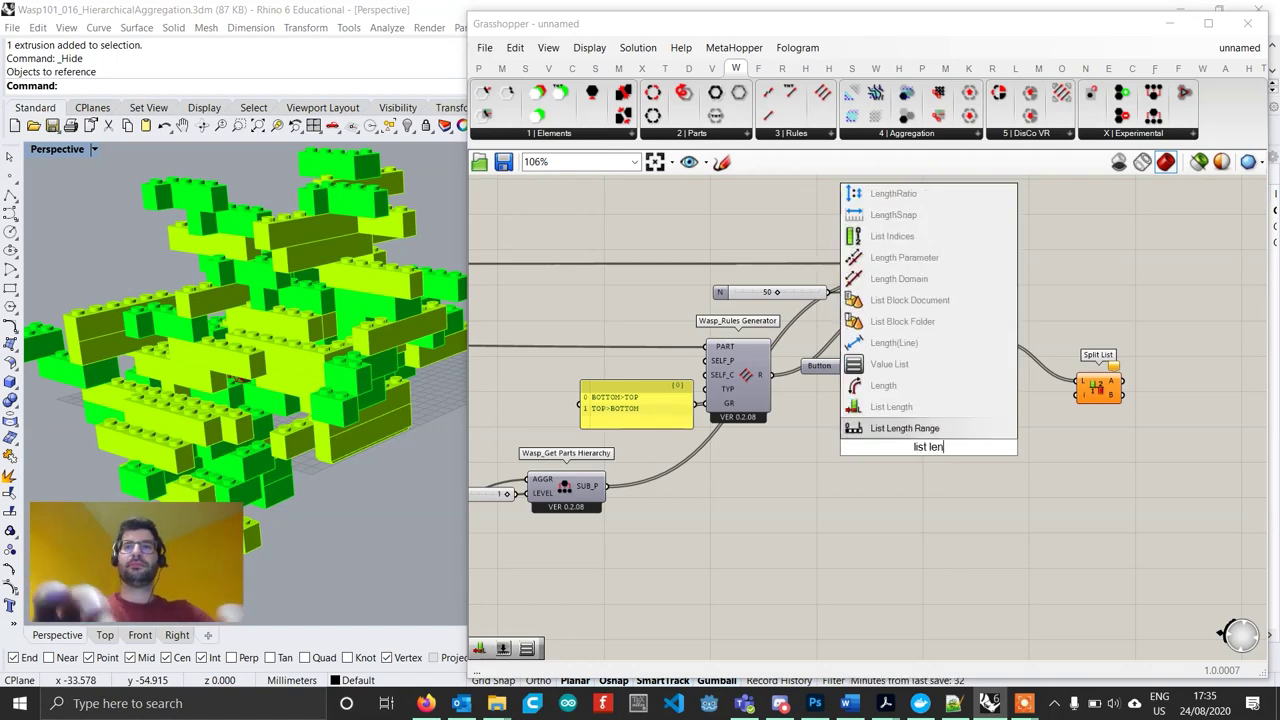
pyautogui.click(911, 409)
pyautogui.moveTo(608, 488)
pyautogui.mouseDown()
pyautogui.moveTo(725, 438)
pyautogui.moveTo(914, 436)
pyautogui.moveTo(909, 447)
pyautogui.moveTo(1078, 397)
pyautogui.moveTo(1088, 414)
pyautogui.mouseUp()
pyautogui.moveTo(1096, 414); pyautogui.dragTo(977, 405, button='right')
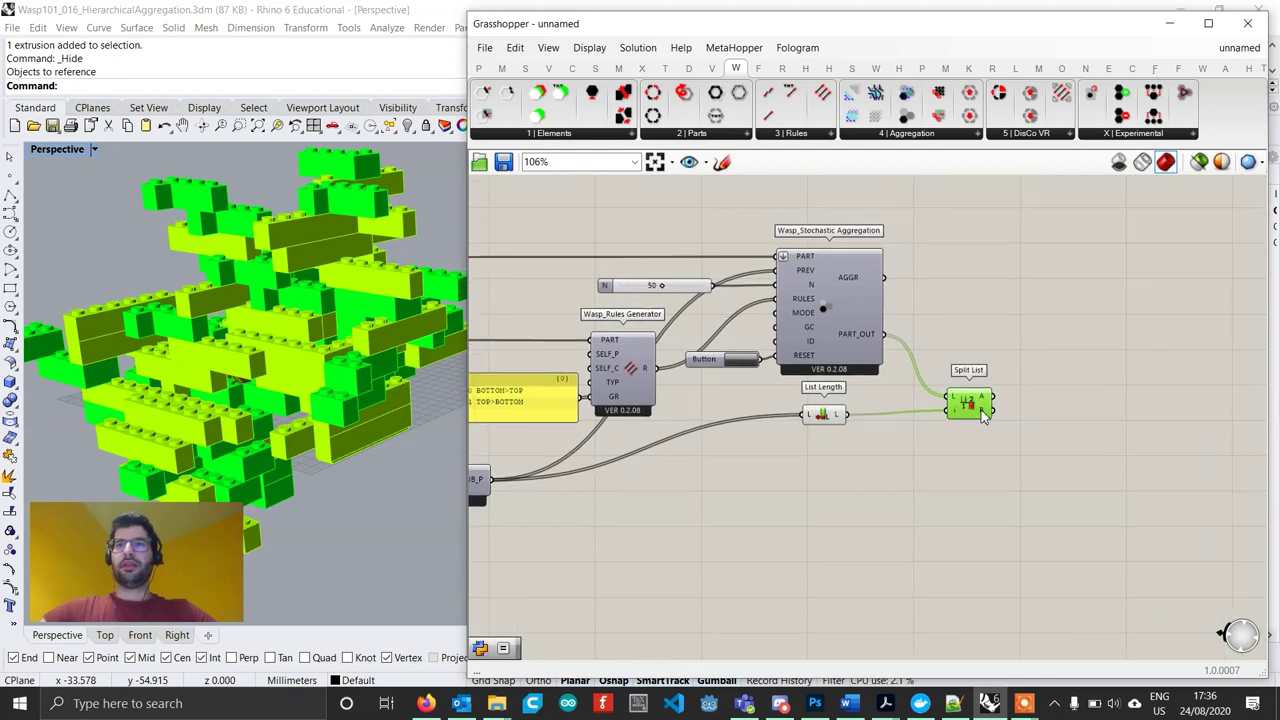
pyautogui.moveTo(988, 398)
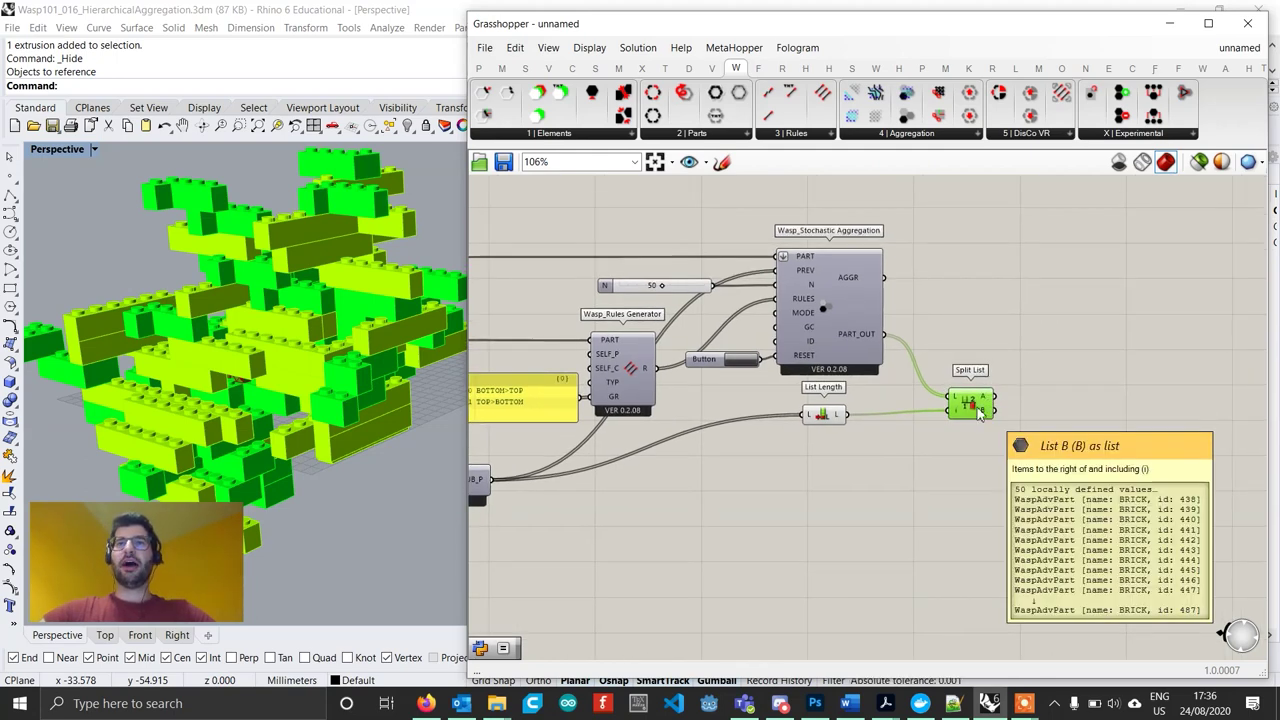
pyautogui.moveTo(967, 402); pyautogui.dragTo(962, 406)
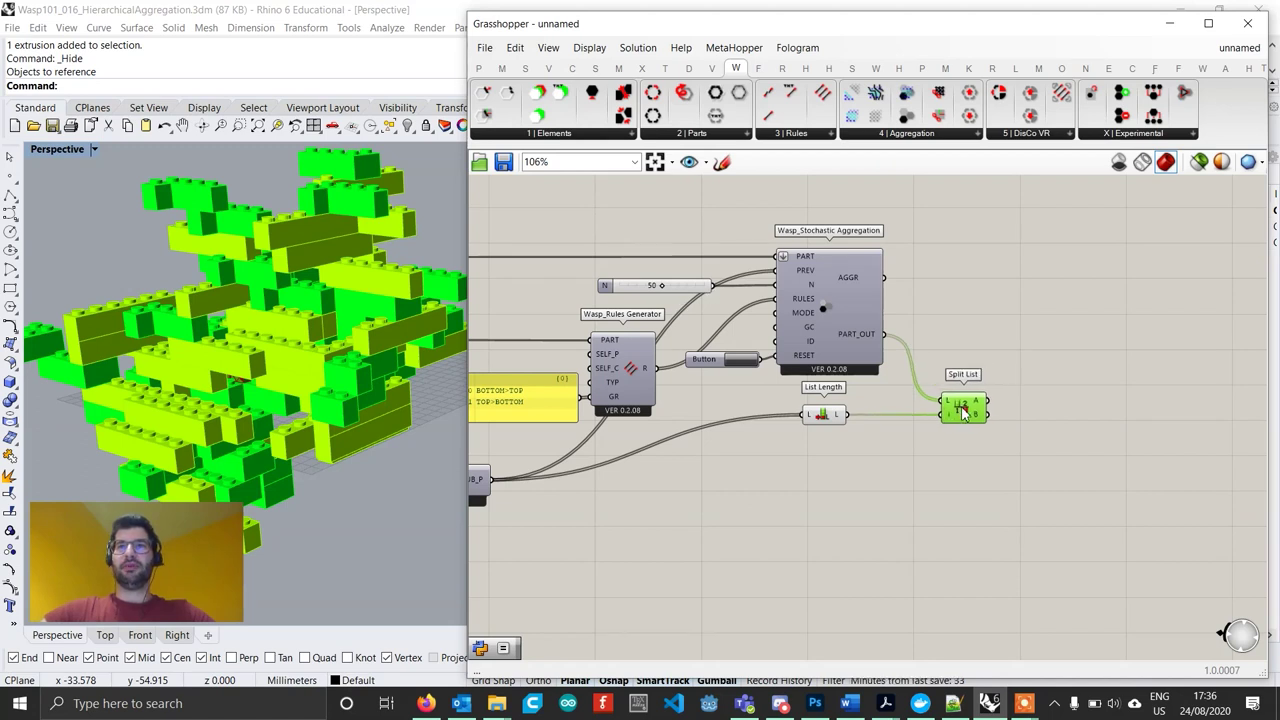
pyautogui.click(1012, 433)
# Add a Wasp_Get Attribute by Name component and connect Split List's B output to its PART input.
pyautogui.moveTo(1015, 441); pyautogui.dragTo(912, 443, button='right')
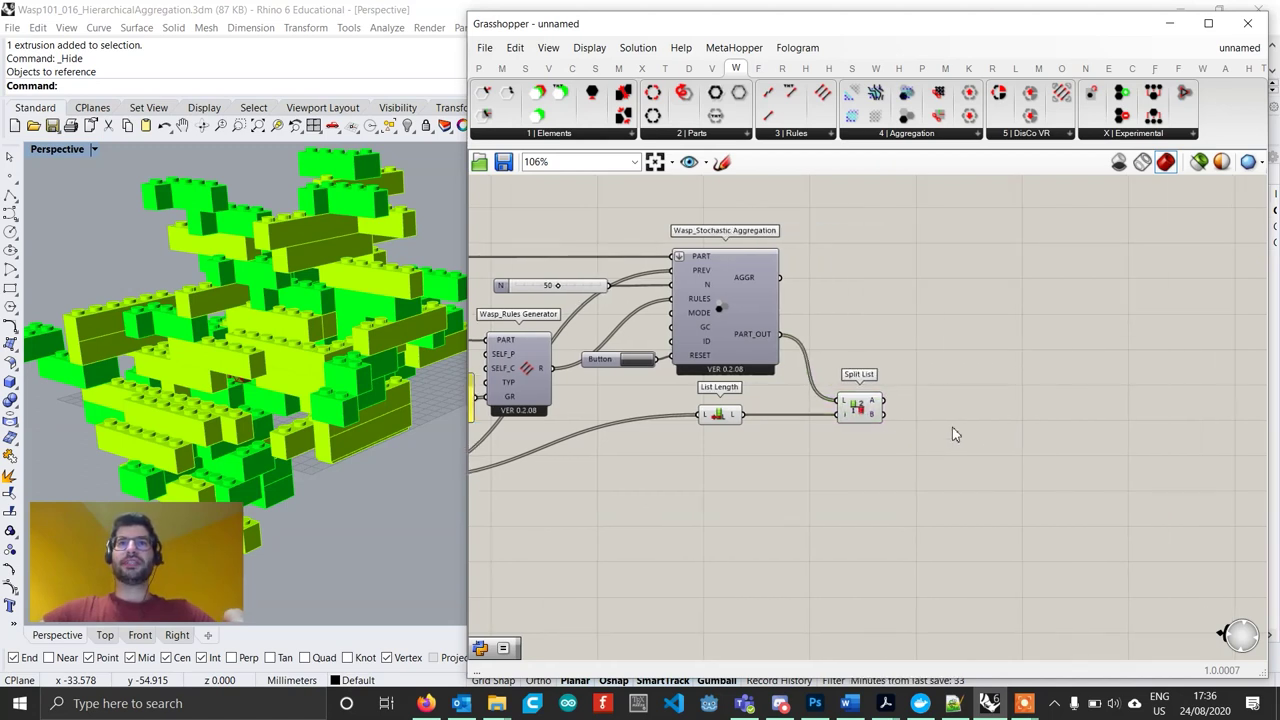
pyautogui.click(567, 135)
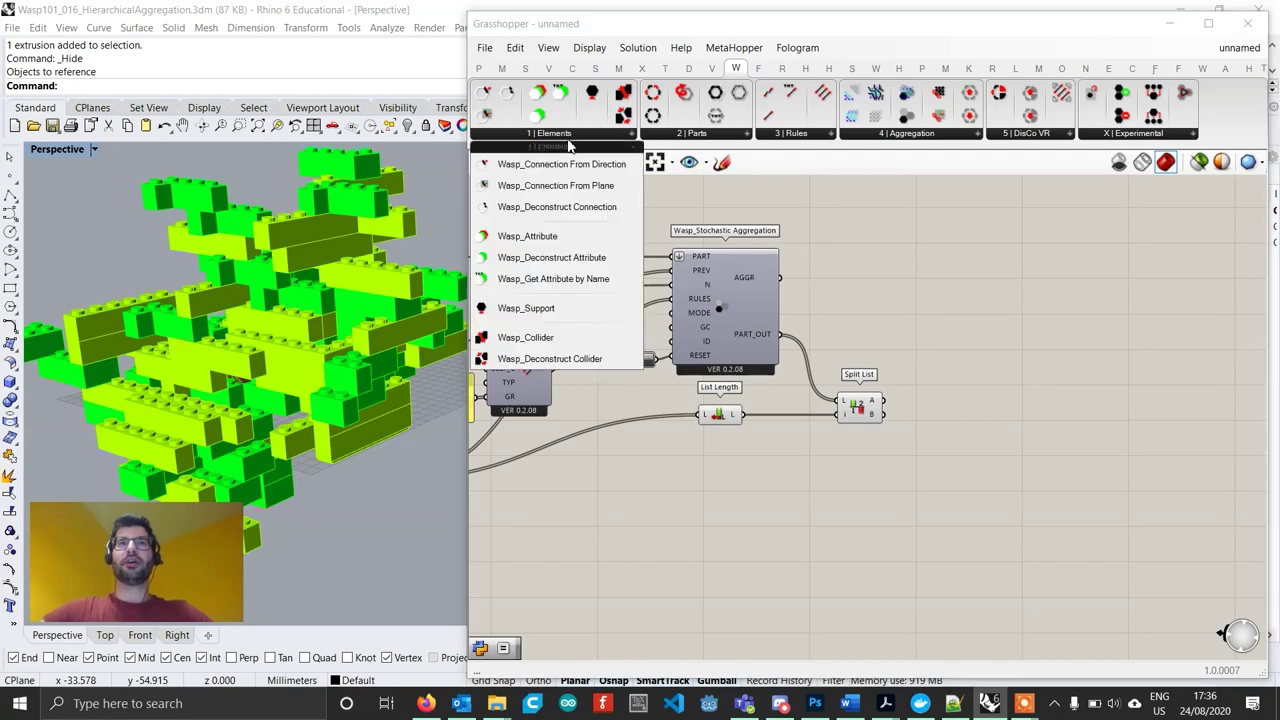
pyautogui.click(567, 279)
pyautogui.scroll(2, 910, 377)
pyautogui.click(950, 455)
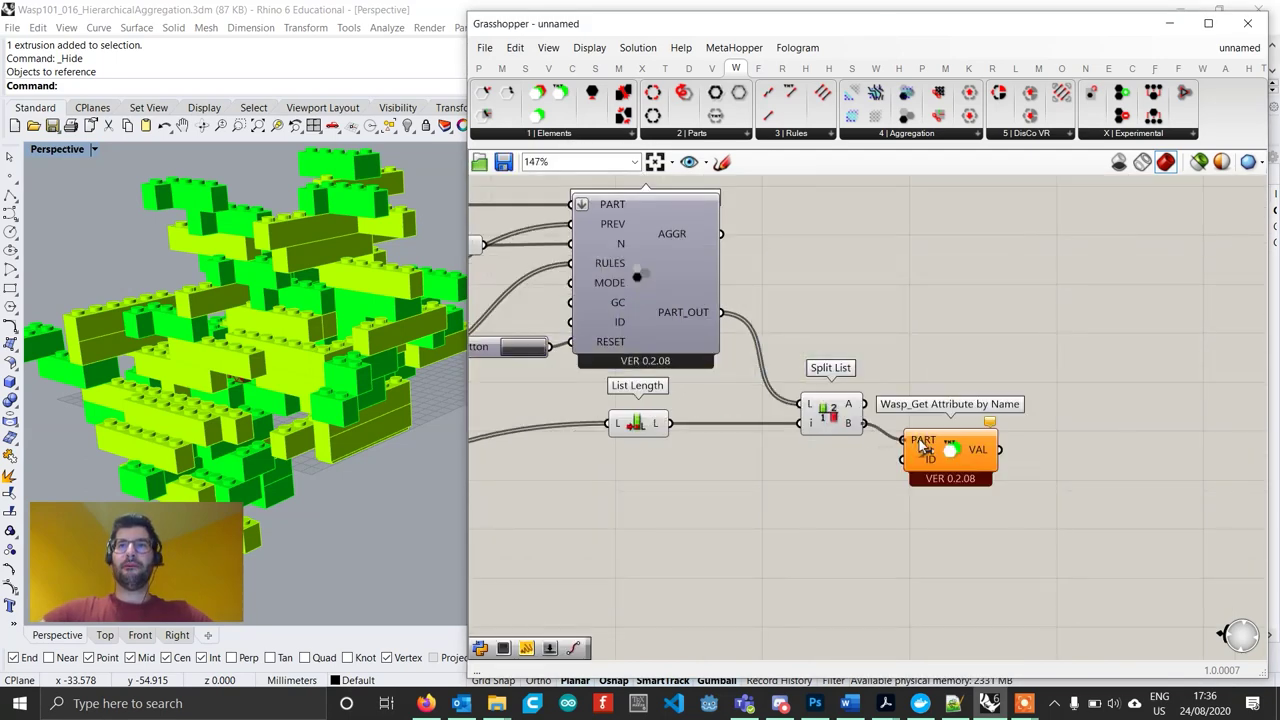
pyautogui.moveTo(922, 447); pyautogui.dragTo(989, 430)
# Create a panel containing DETAIL and connect it to the ID input of the new Wasp_Get Attribute by Name.
pyautogui.doubleClick(904, 466)
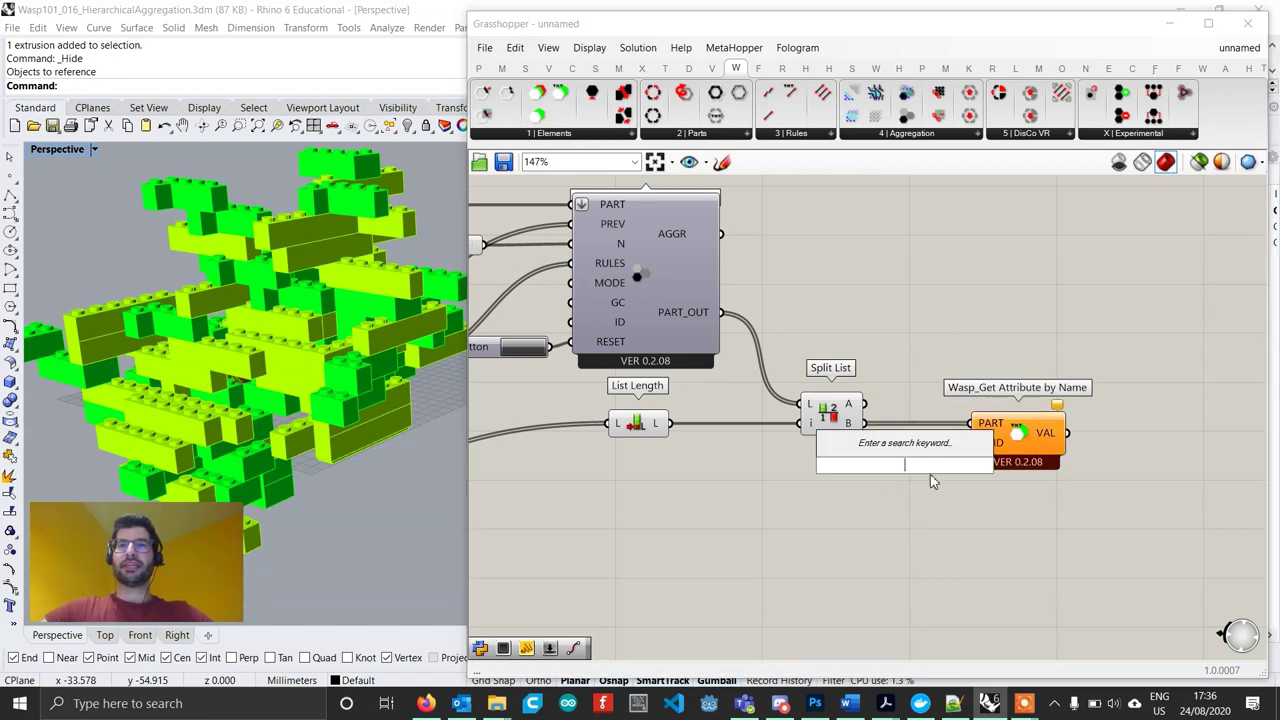
pyautogui.write('"DETAIL')
pyautogui.press('Return')
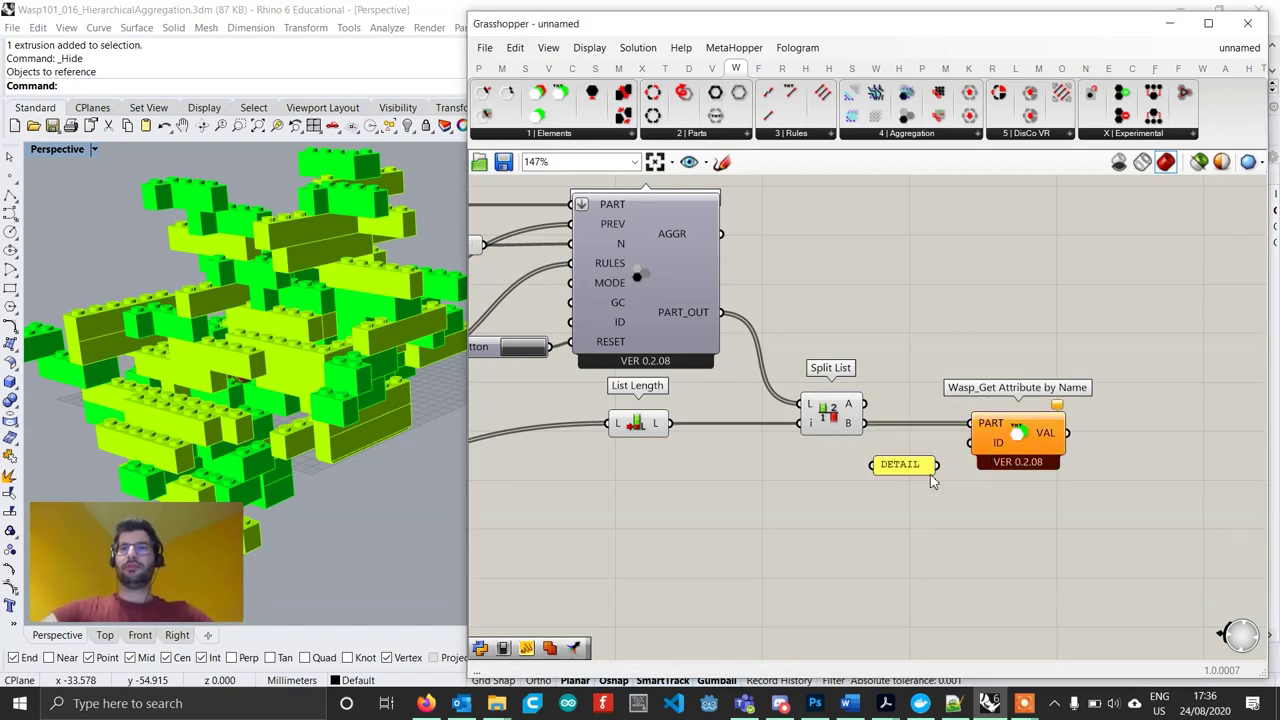
pyautogui.moveTo(937, 470); pyautogui.dragTo(972, 442)
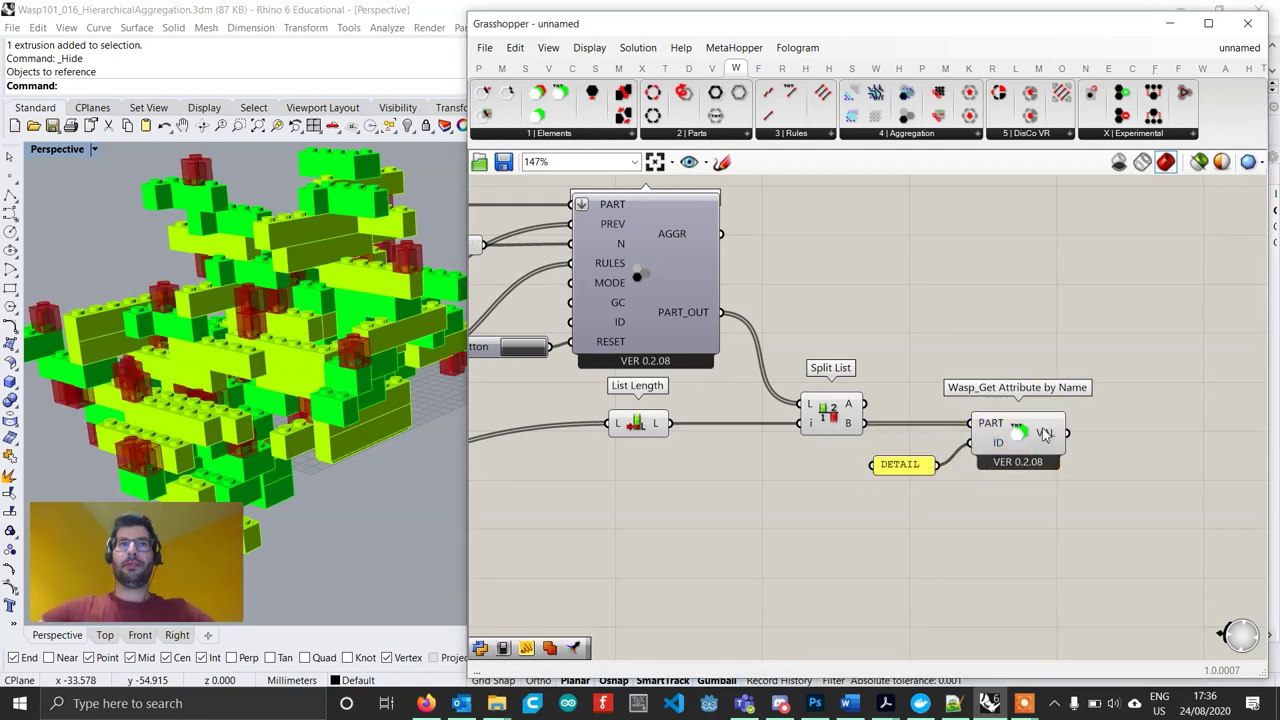
# Add a Custom Preview component and connect the VAL output of Wasp_Get Attribute by Name to its G input.
pyautogui.moveTo(1138, 463); pyautogui.dragTo(969, 463, button='right')
pyautogui.doubleClick(978, 455)
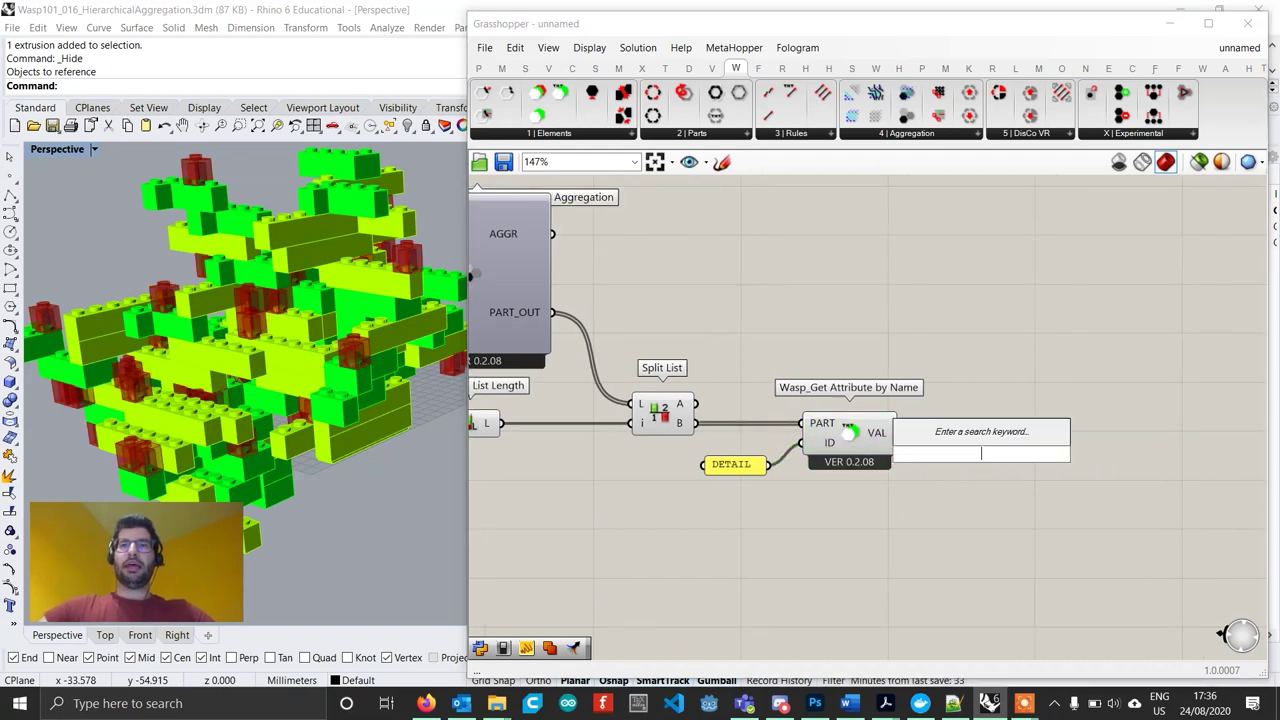
pyautogui.write('custom')
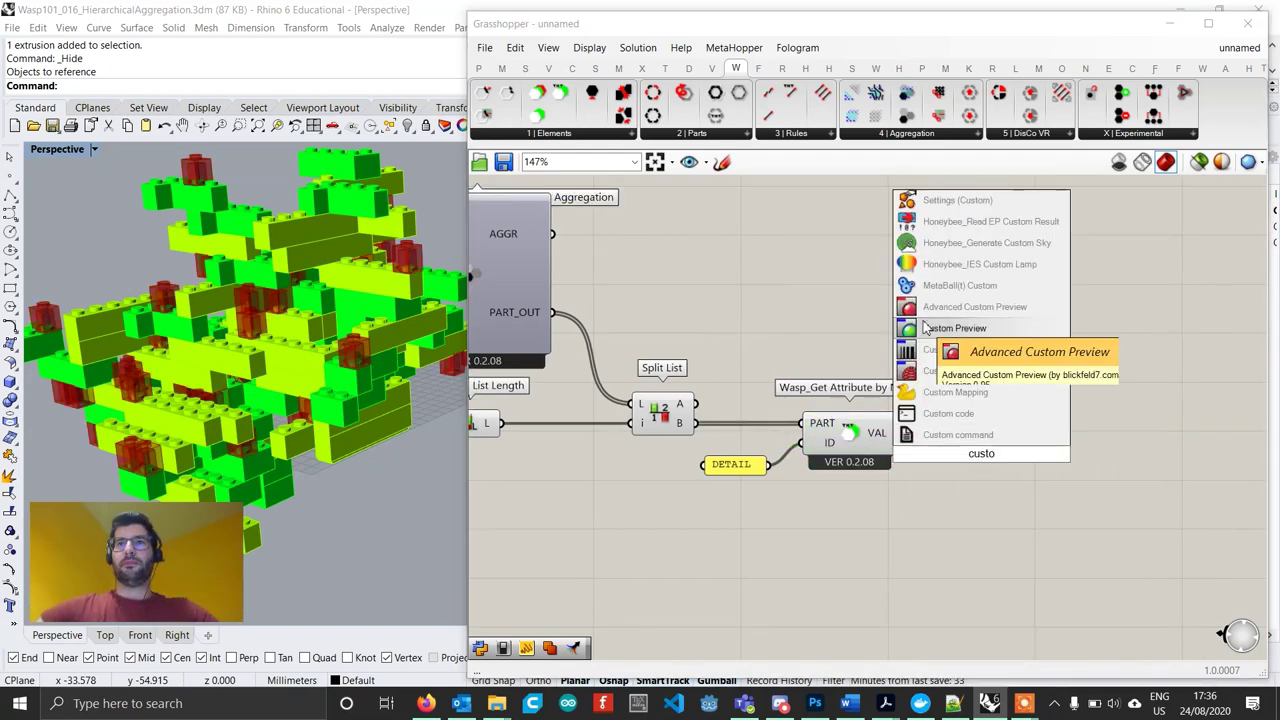
pyautogui.click(926, 342)
pyautogui.moveTo(899, 437); pyautogui.dragTo(958, 444)
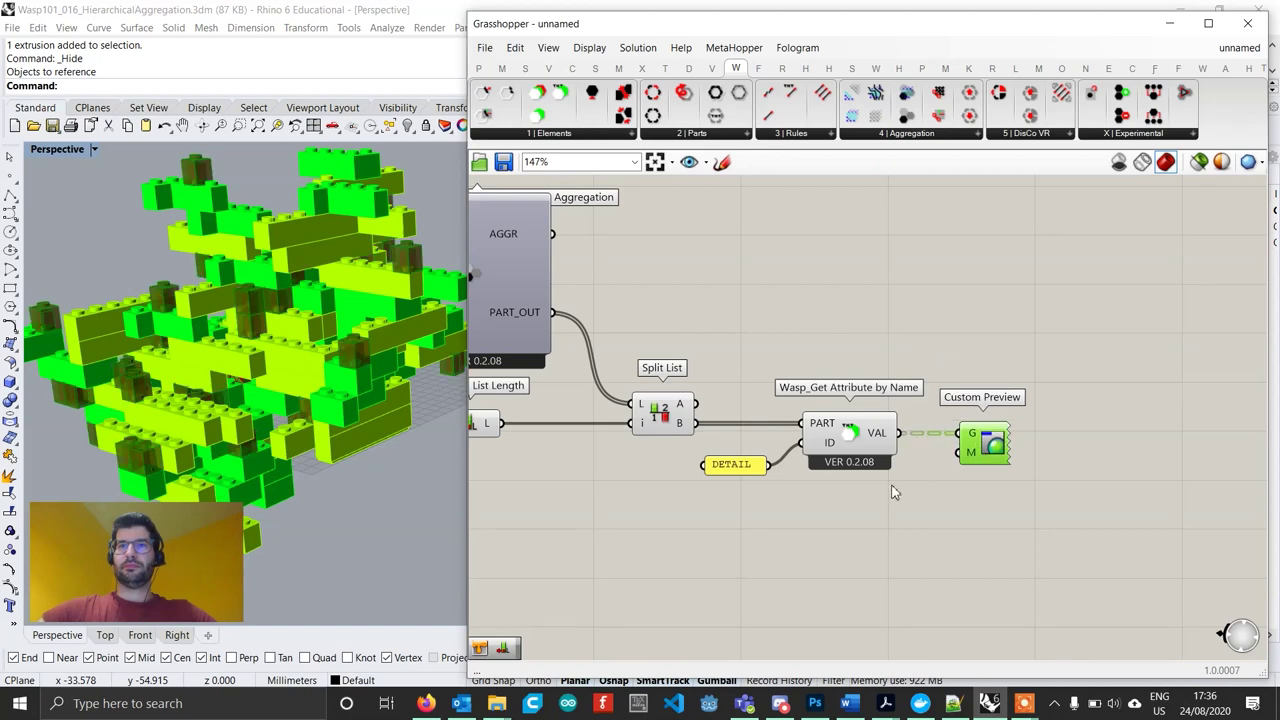
# Add a Colour Swatch below Wasp_Get Attribute by Name and connect it to Custom Preview's M input.
pyautogui.write('sw')
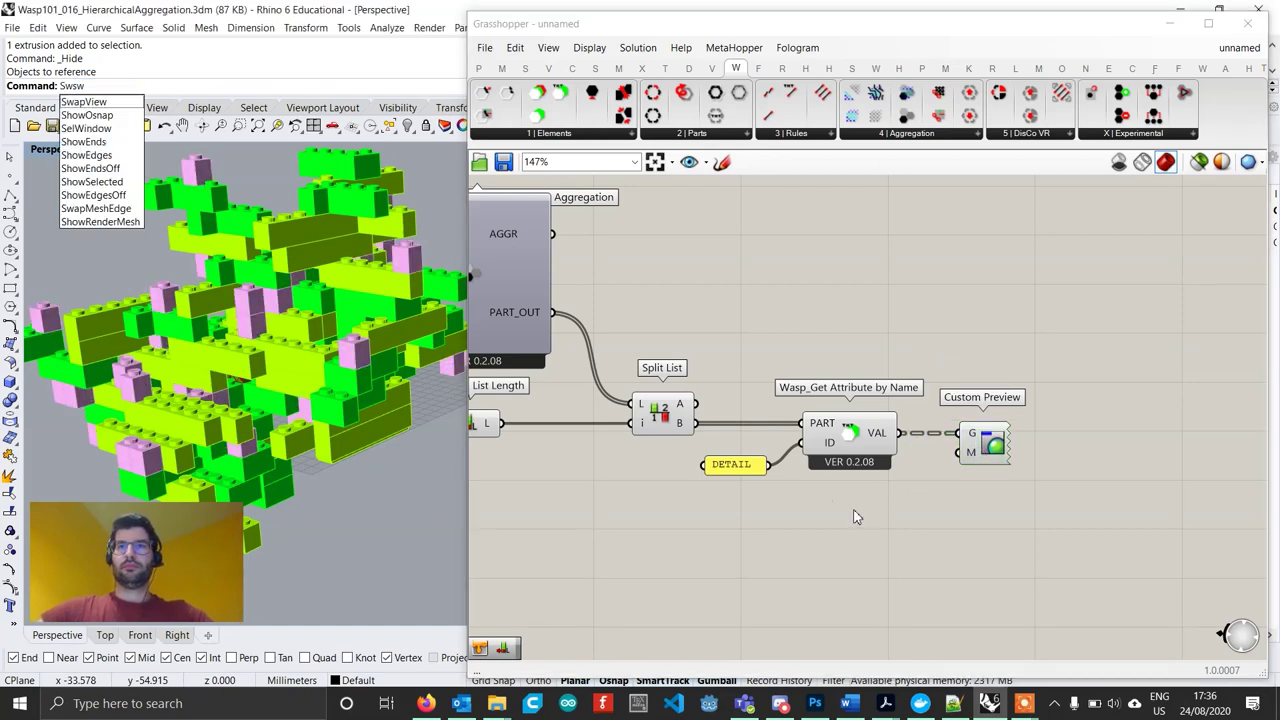
pyautogui.doubleClick(853, 508)
pyautogui.write('Sw')
pyautogui.click(822, 404)
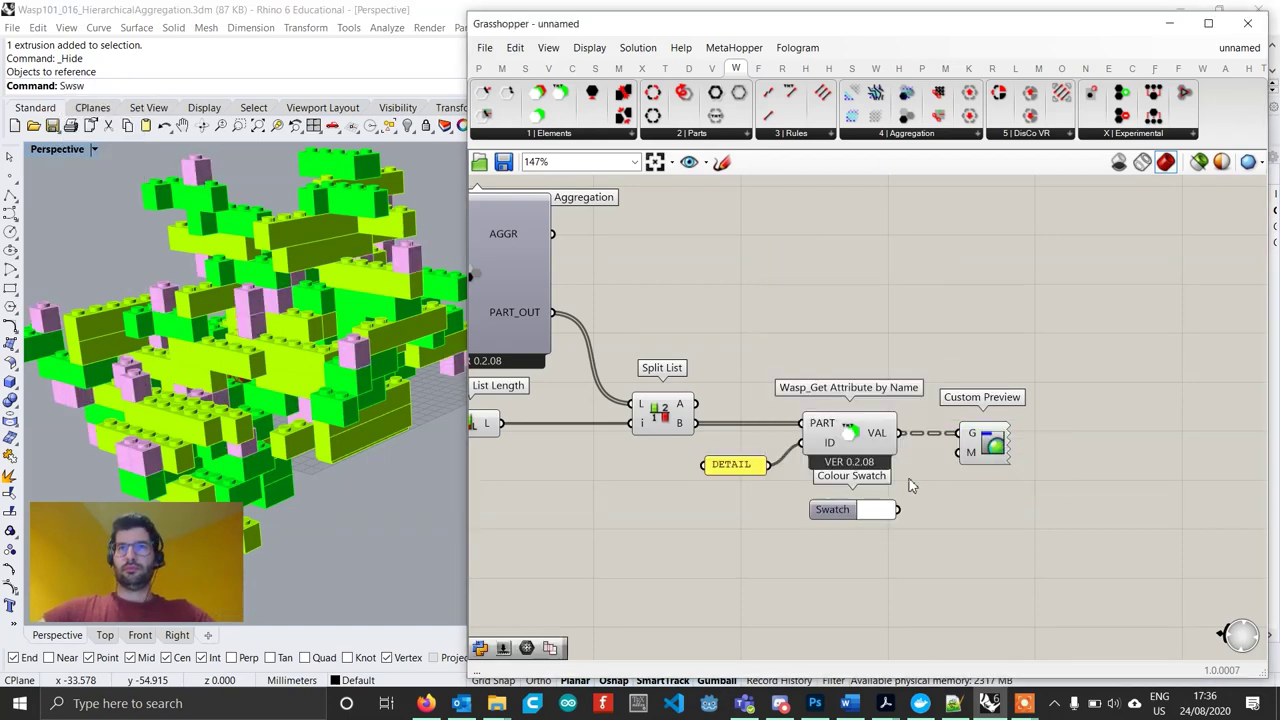
pyautogui.moveTo(897, 509); pyautogui.dragTo(958, 452)
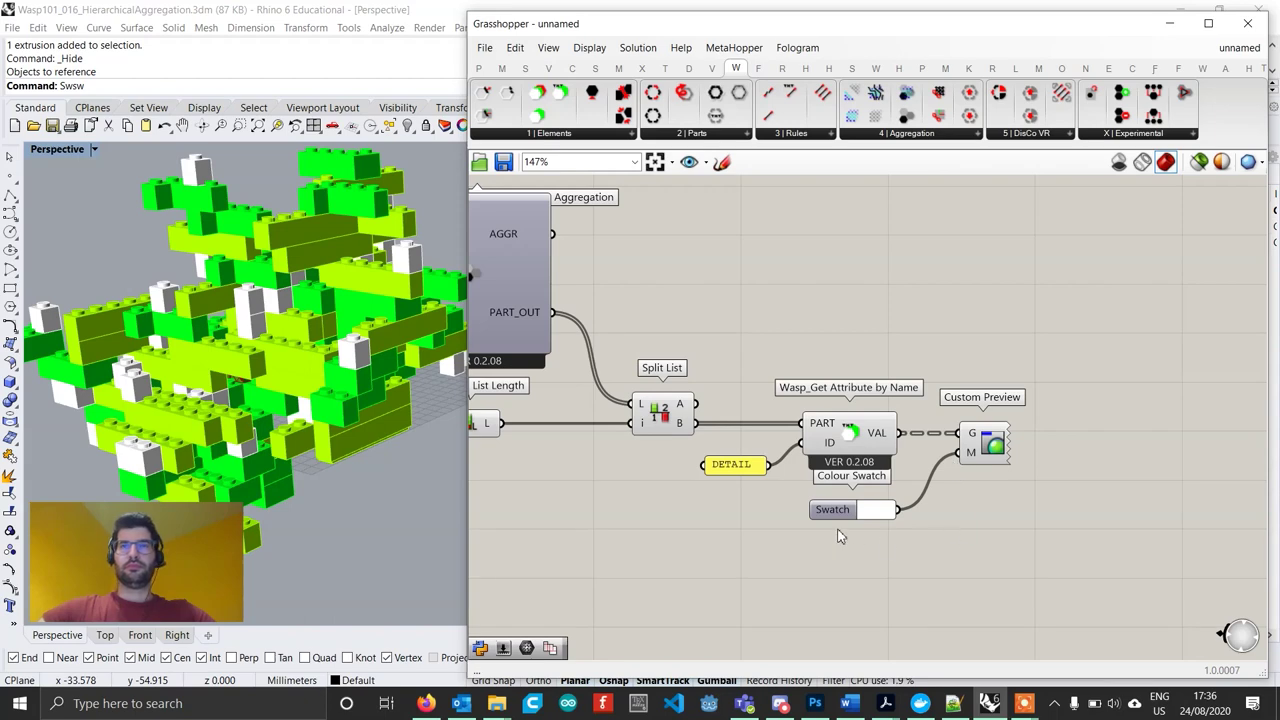
# Move the Colour Swatch up so it sits directly beneath the Wasp_Get Attribute by Name feeding the new Custom Preview.
pyautogui.moveTo(840, 518); pyautogui.dragTo(837, 502)
pyautogui.moveTo(246, 417)
pyautogui.mouseDown(button='right')
pyautogui.moveTo(197, 414)
pyautogui.moveTo(248, 420)
pyautogui.mouseUp(button='right')
pyautogui.scroll(-5, 248, 420)
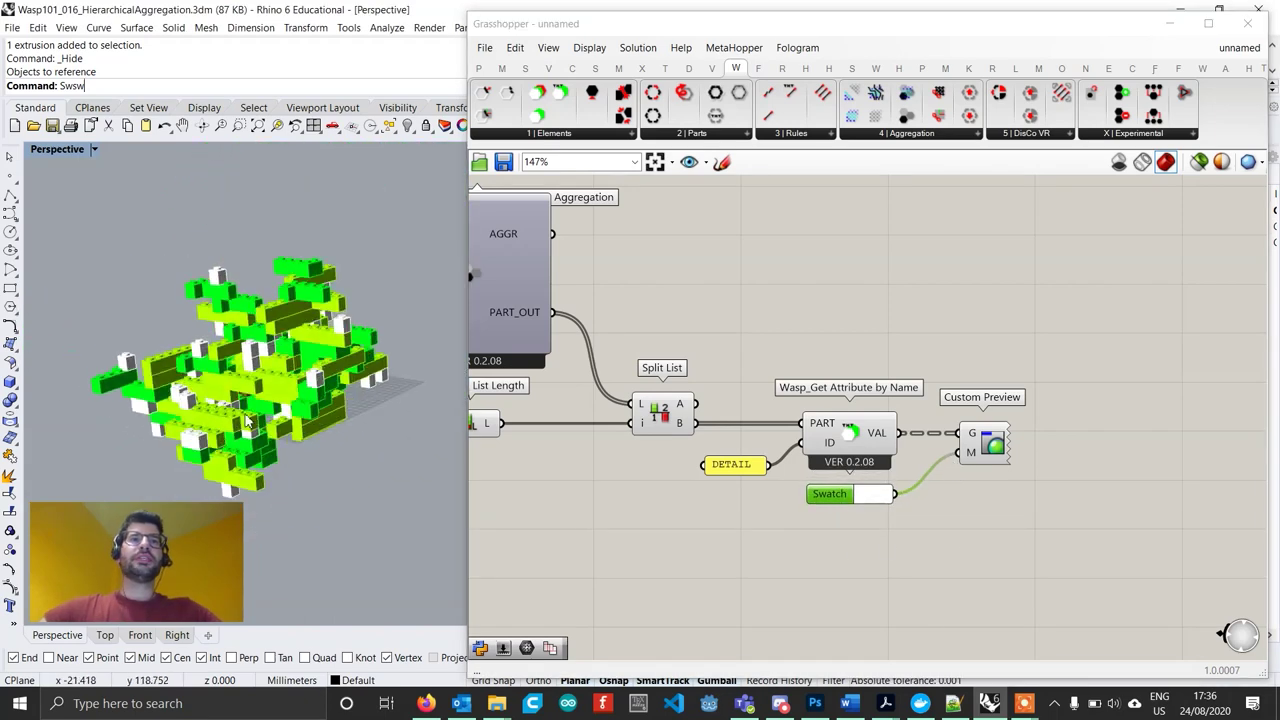
pyautogui.scroll(-2, 520, 387)
# Set the N slider of the second Wasp_Stochastic Aggregation, which grows the single bricks, to 97.
pyautogui.moveTo(520, 387); pyautogui.dragTo(811, 417, button='right')
pyautogui.scroll(4, 568, 298)
pyautogui.moveTo(685, 345); pyautogui.dragTo(769, 350)
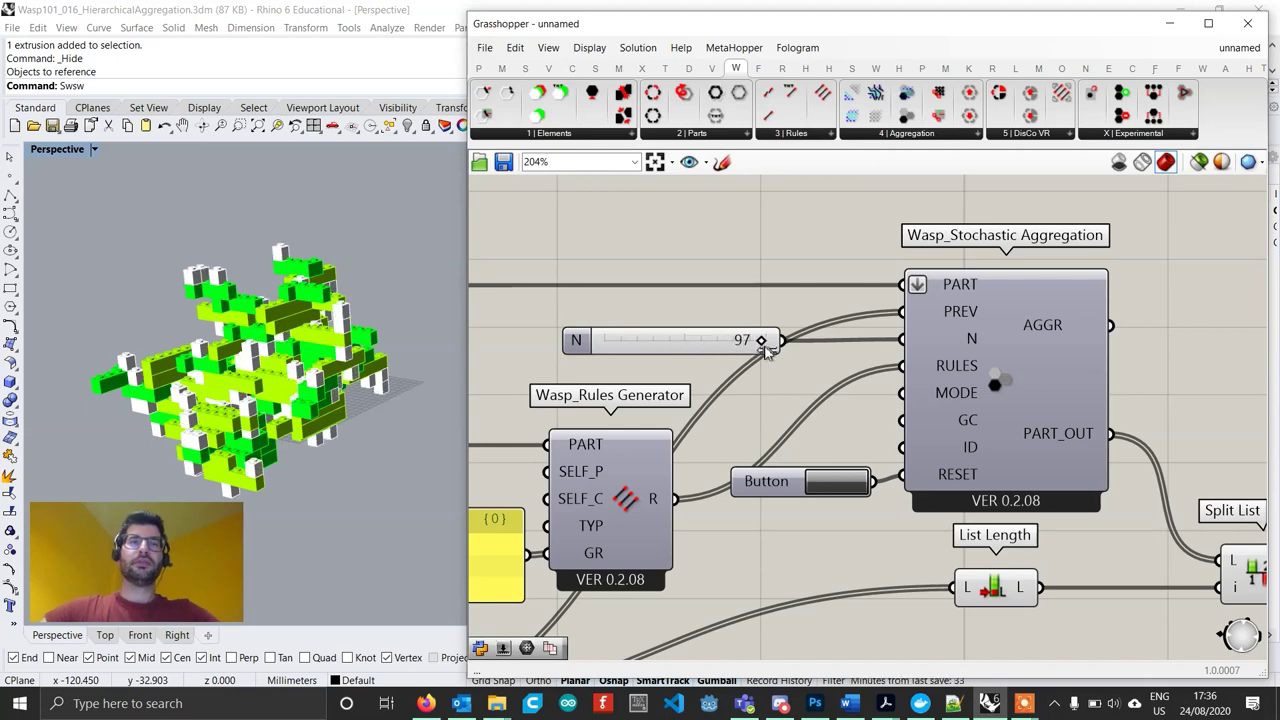
pyautogui.moveTo(278, 392); pyautogui.dragTo(298, 364, button='right')
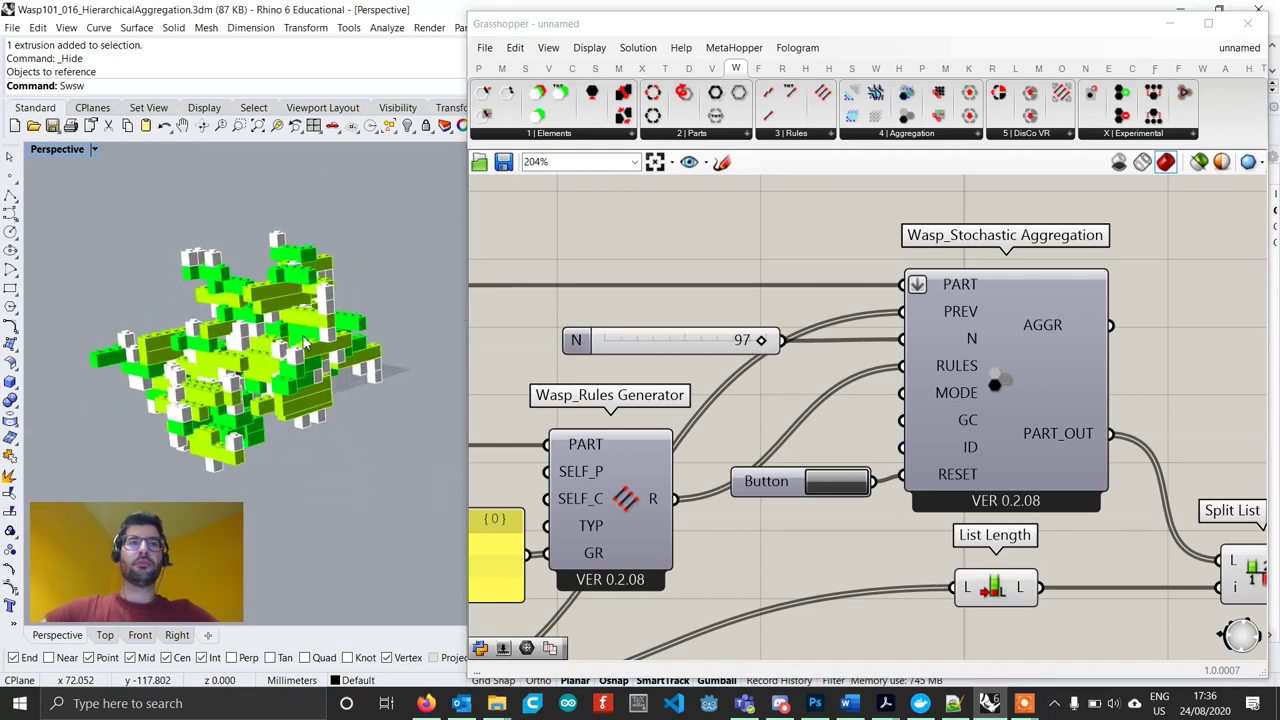
# Reset the first Wasp_Stochastic Aggregation, with N at 80, to regenerate the hierarchical parts.
pyautogui.scroll(-6, 906, 405)
pyautogui.scroll(6, 846, 439)
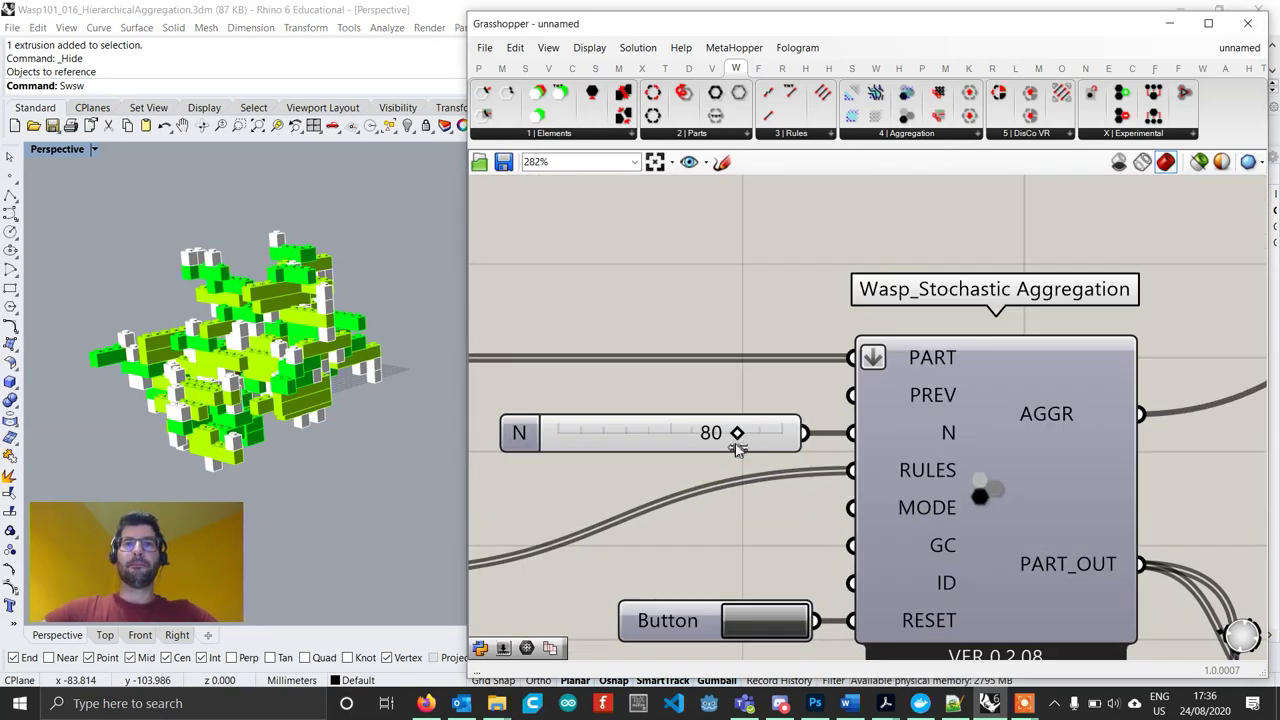
pyautogui.click(757, 622)
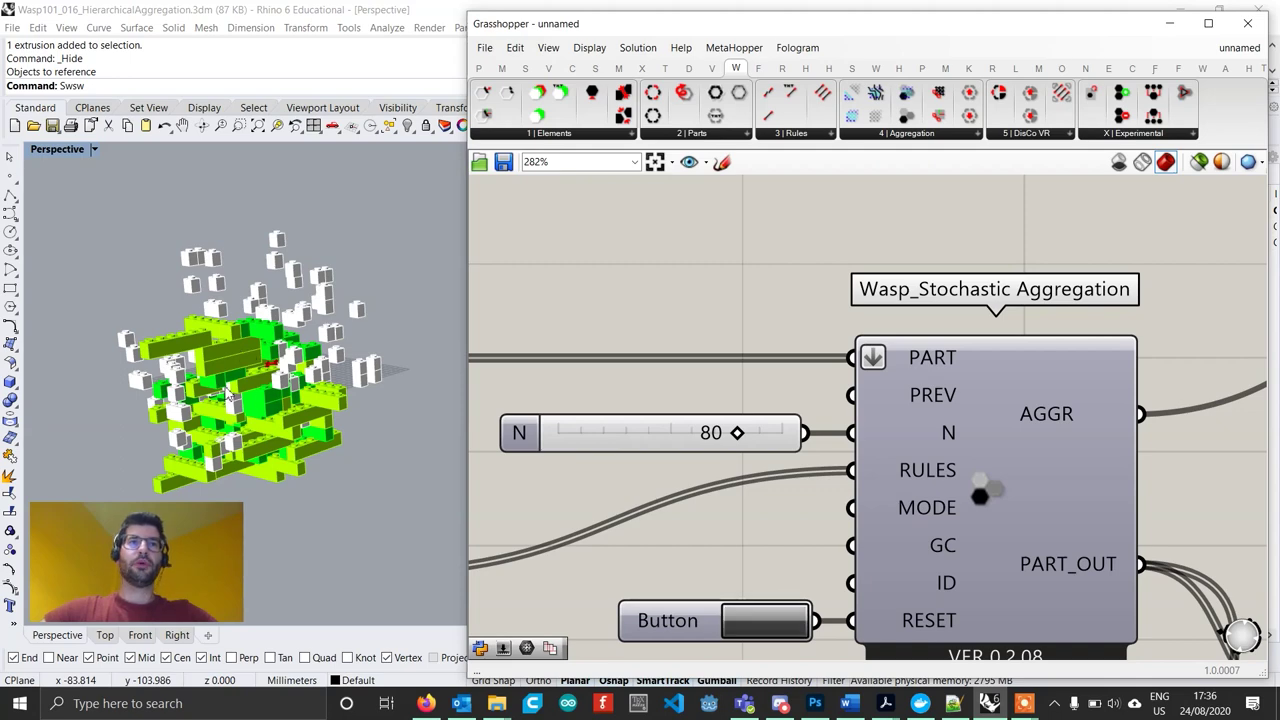
# Reset the second Wasp_Stochastic Aggregation to regrow the single bricks on the regenerated sub-parts.
pyautogui.scroll(-6, 977, 383)
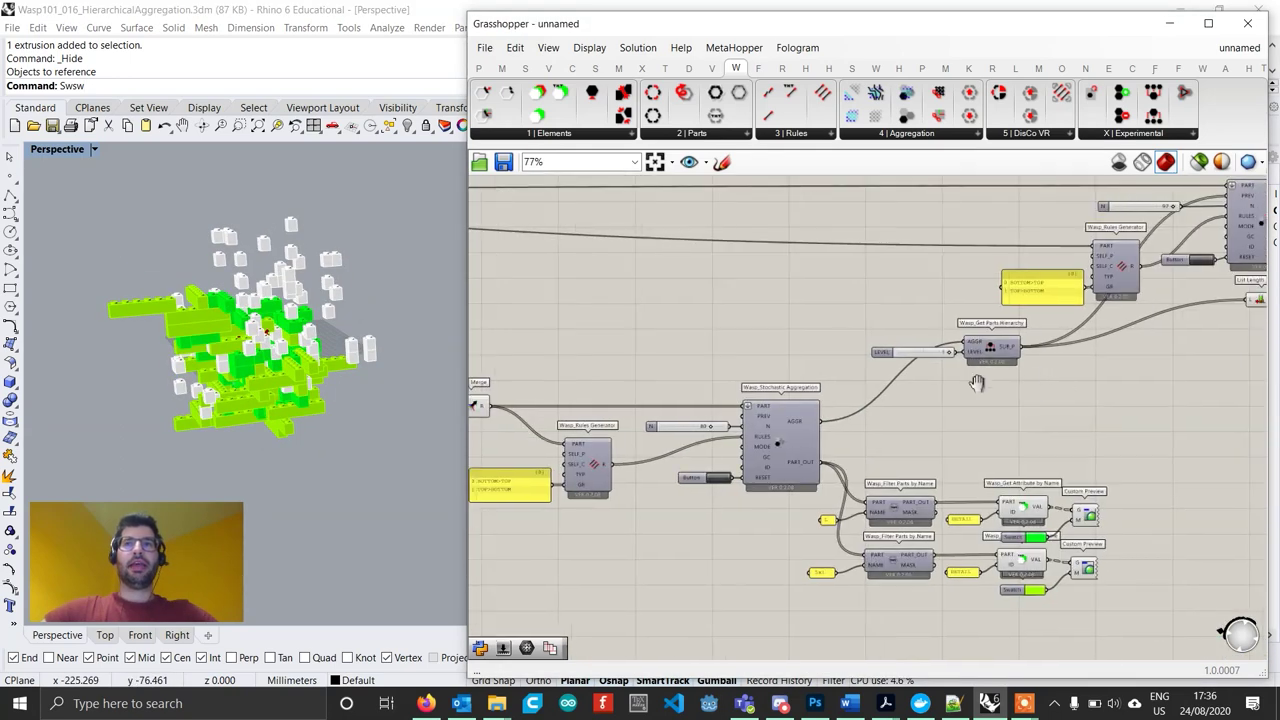
pyautogui.moveTo(977, 383); pyautogui.dragTo(541, 470, button='right')
pyautogui.scroll(4, 747, 362)
pyautogui.click(785, 331)
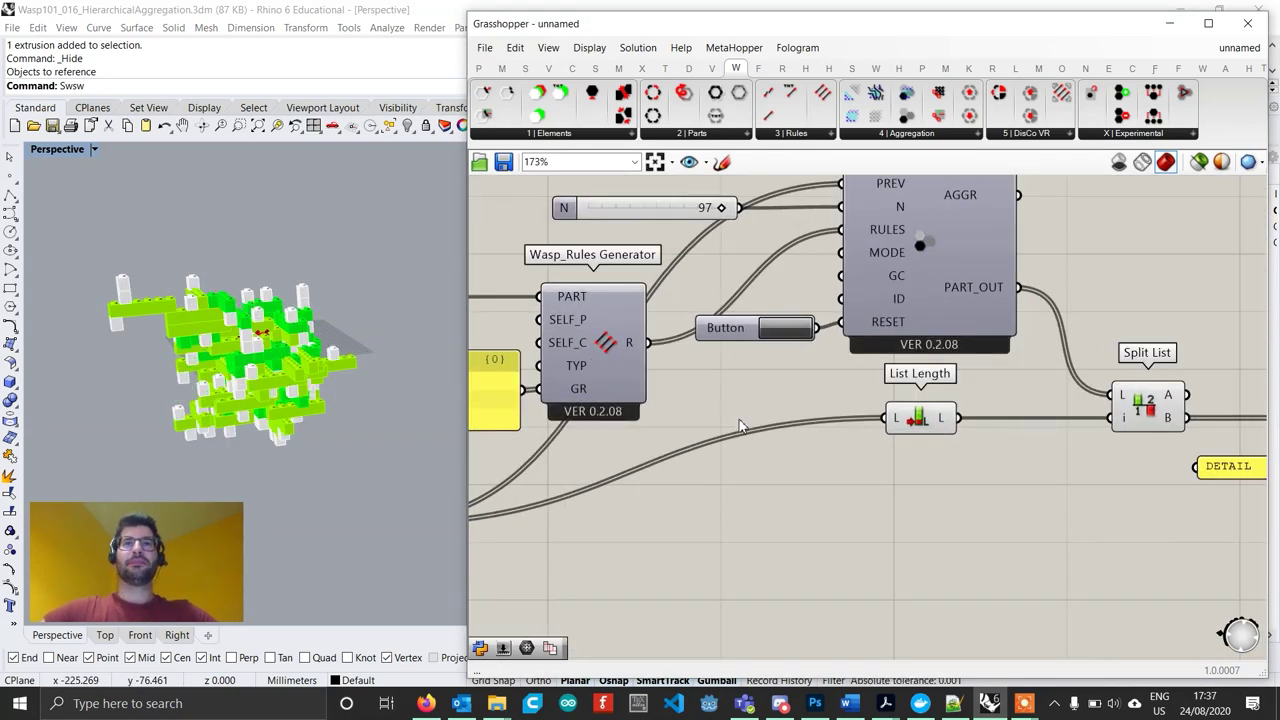
pyautogui.scroll(6, 236, 347)
pyautogui.moveTo(236, 347); pyautogui.dragTo(333, 341, button='right')
pyautogui.scroll(-5, 169, 348)
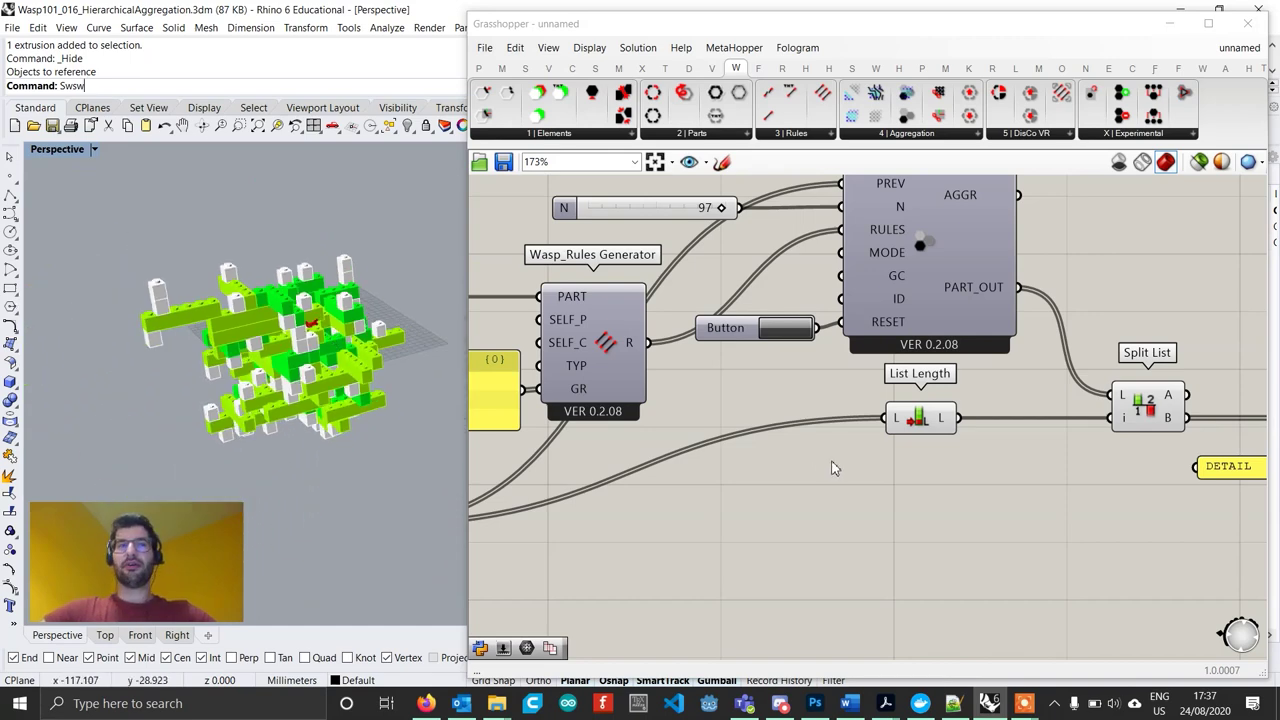
# Align the Button with the RESET input of the second Wasp_Stochastic Aggregation.
pyautogui.scroll(-1, 878, 468)
pyautogui.scroll(-2, 771, 470)
pyautogui.scroll(4, 771, 401)
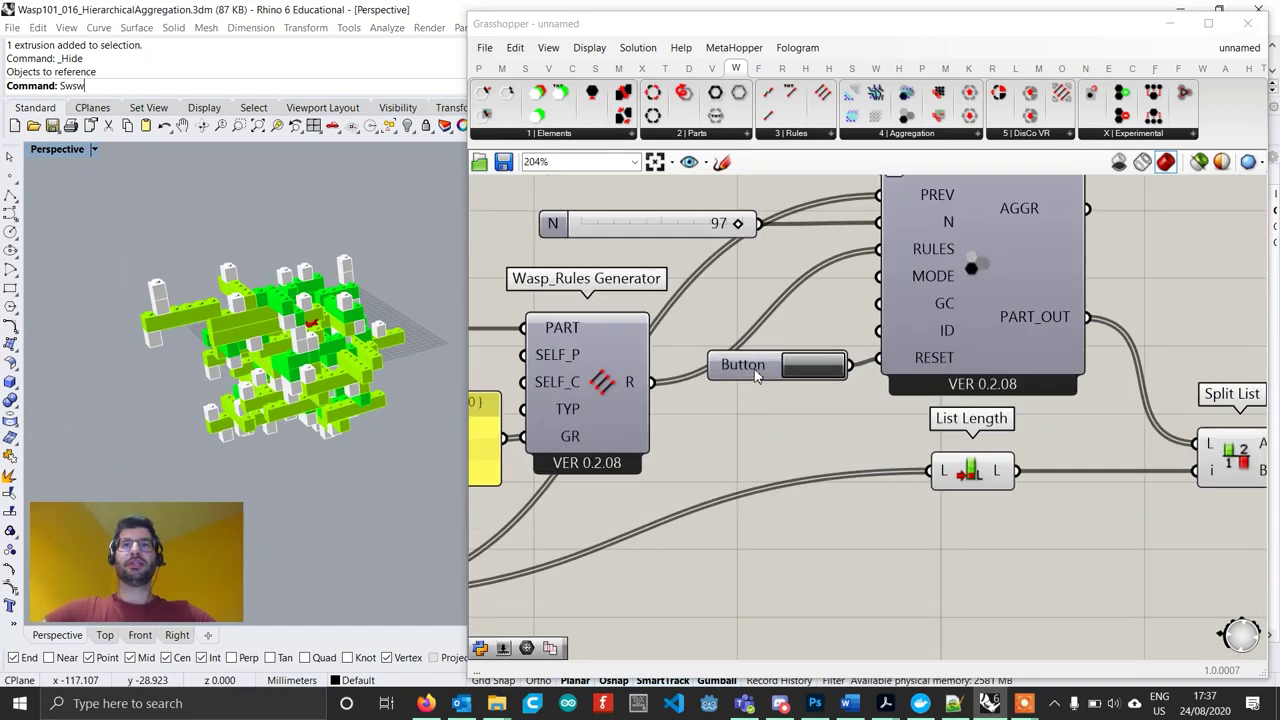
pyautogui.moveTo(757, 373); pyautogui.dragTo(764, 366)
pyautogui.scroll(-2, 764, 367)
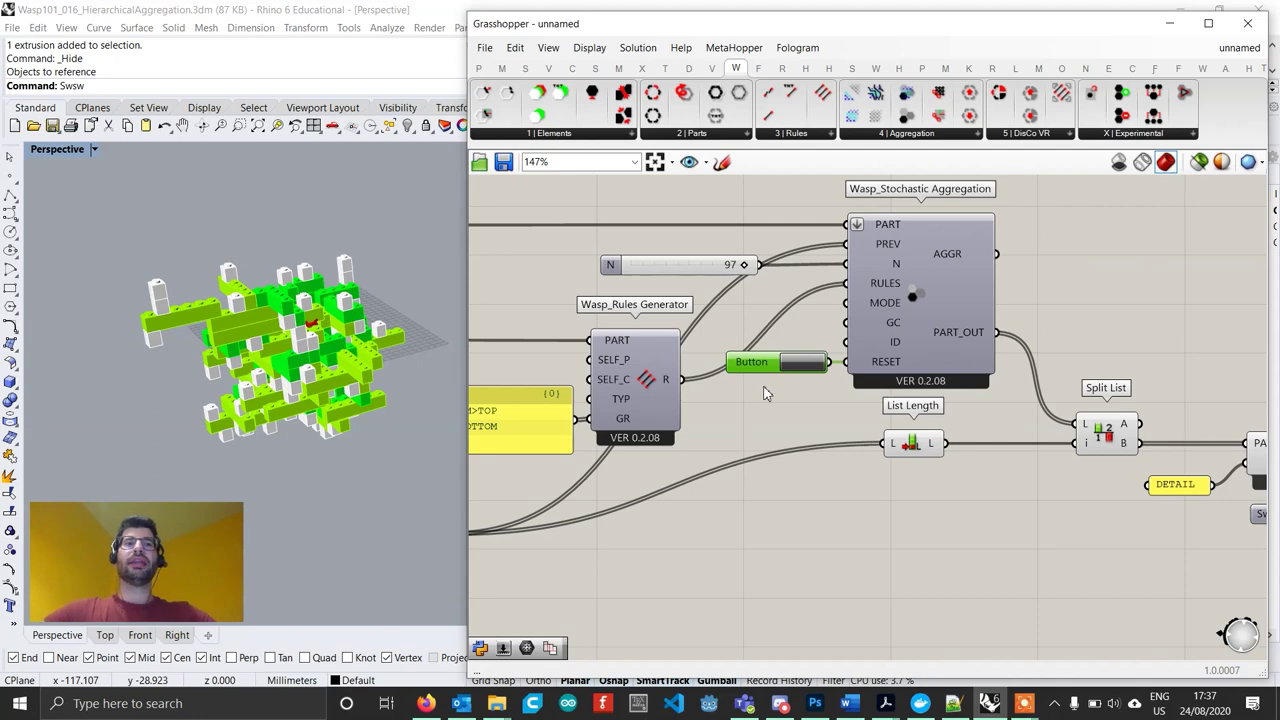
# Examine the upstream definition from the Wasp_Assemble Part Hierarchy components back to the BRICK Wasp_Advanced Part.
pyautogui.scroll(-3, 786, 383)
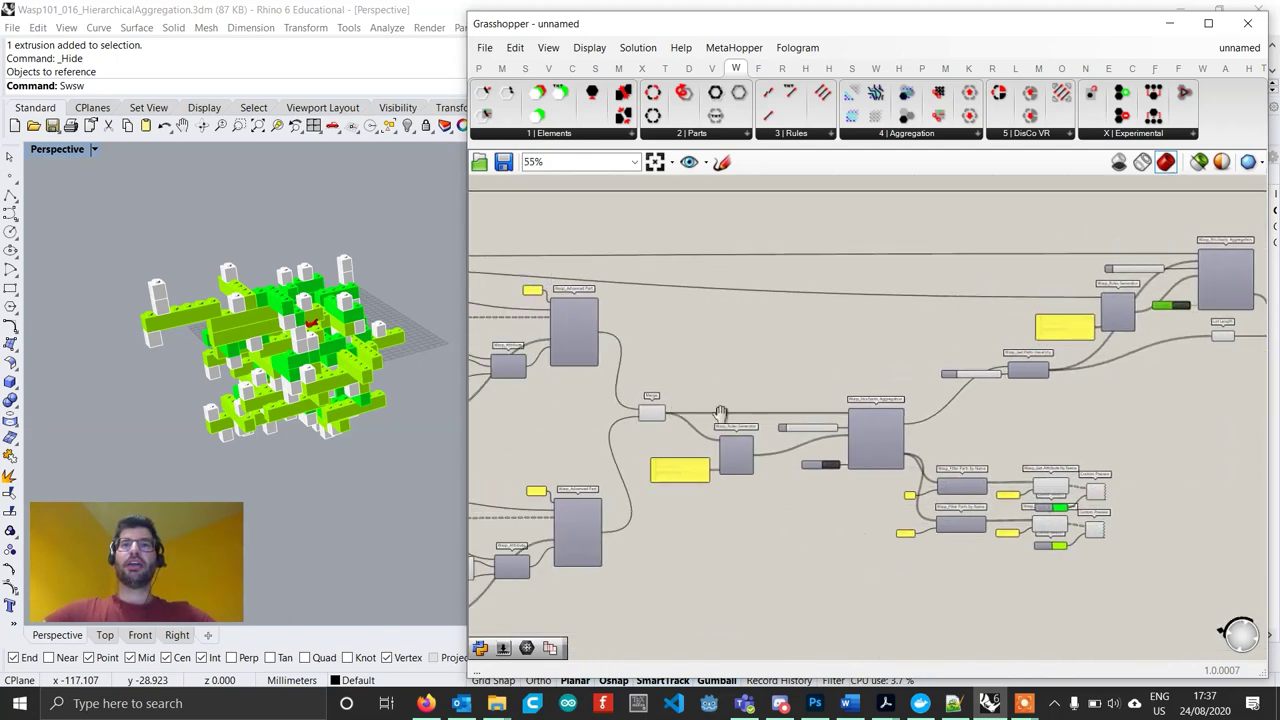
pyautogui.scroll(1, 626, 341)
pyautogui.moveTo(705, 474); pyautogui.dragTo(1225, 442, button='right')
pyautogui.scroll(-1, 1225, 442)
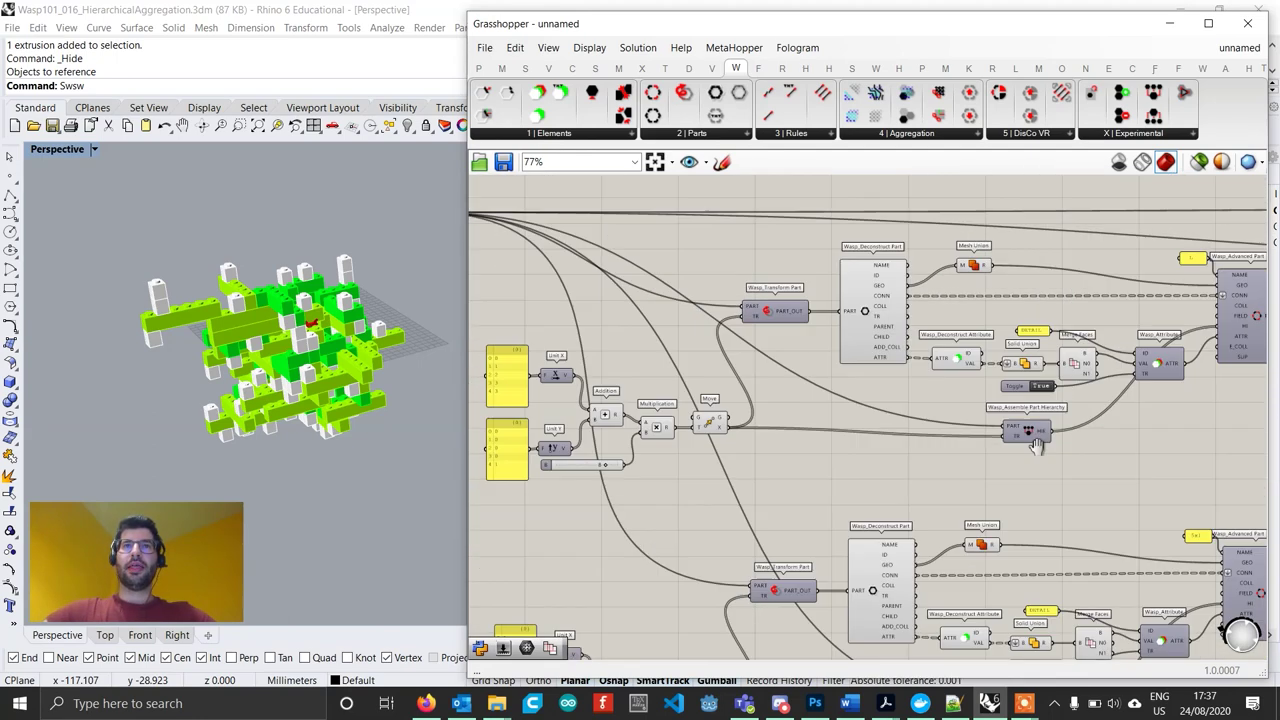
pyautogui.moveTo(510, 313); pyautogui.dragTo(803, 381, button='right')
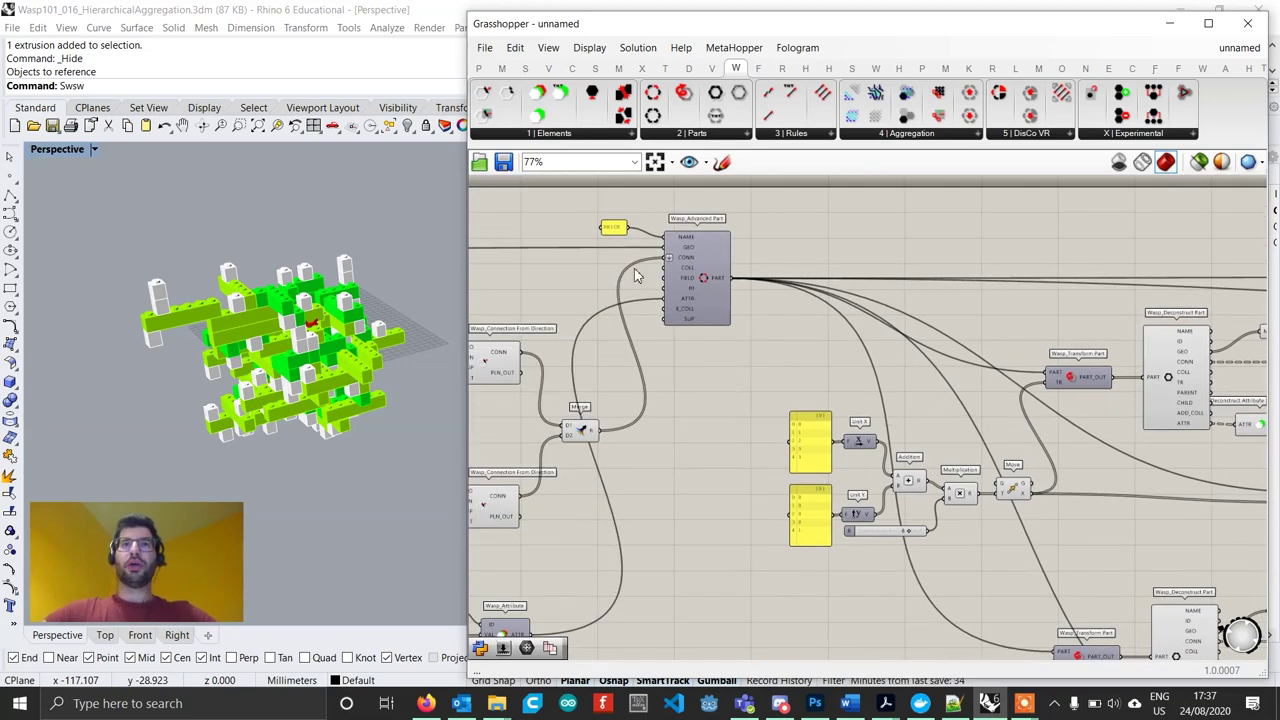
pyautogui.scroll(2, 690, 286)
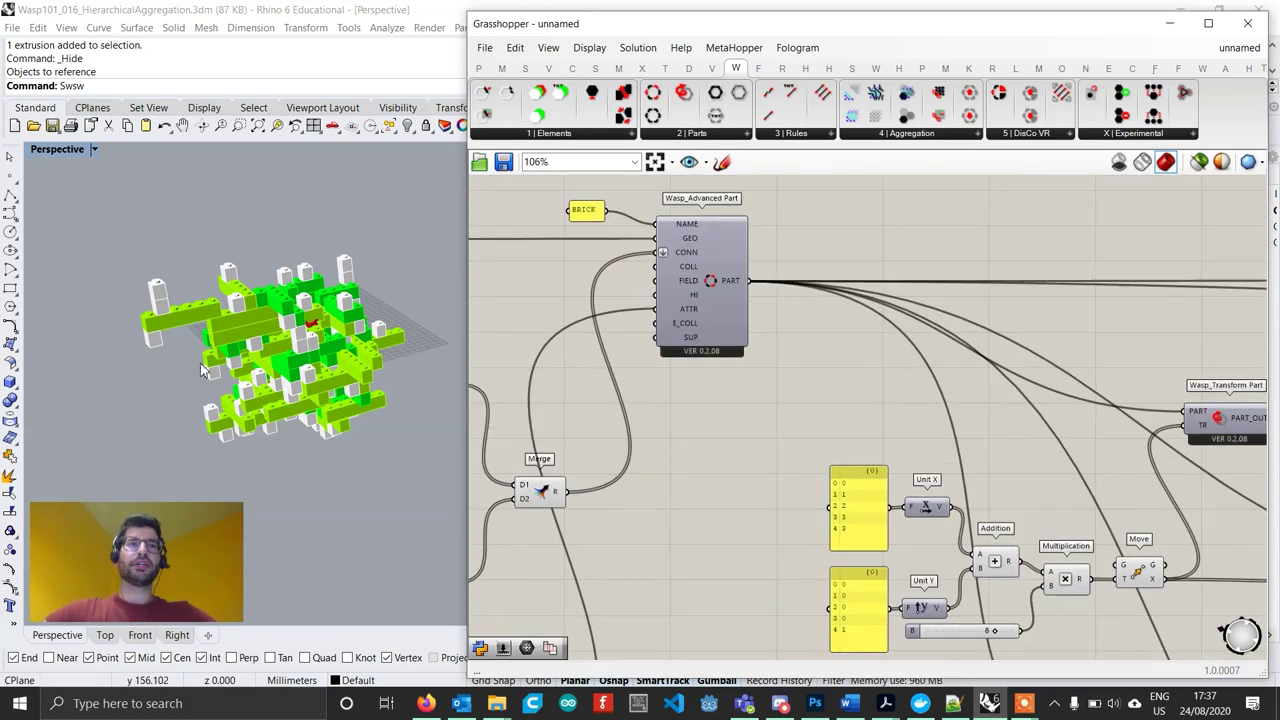
pyautogui.scroll(3, 238, 355)
pyautogui.scroll(-6, 716, 452)
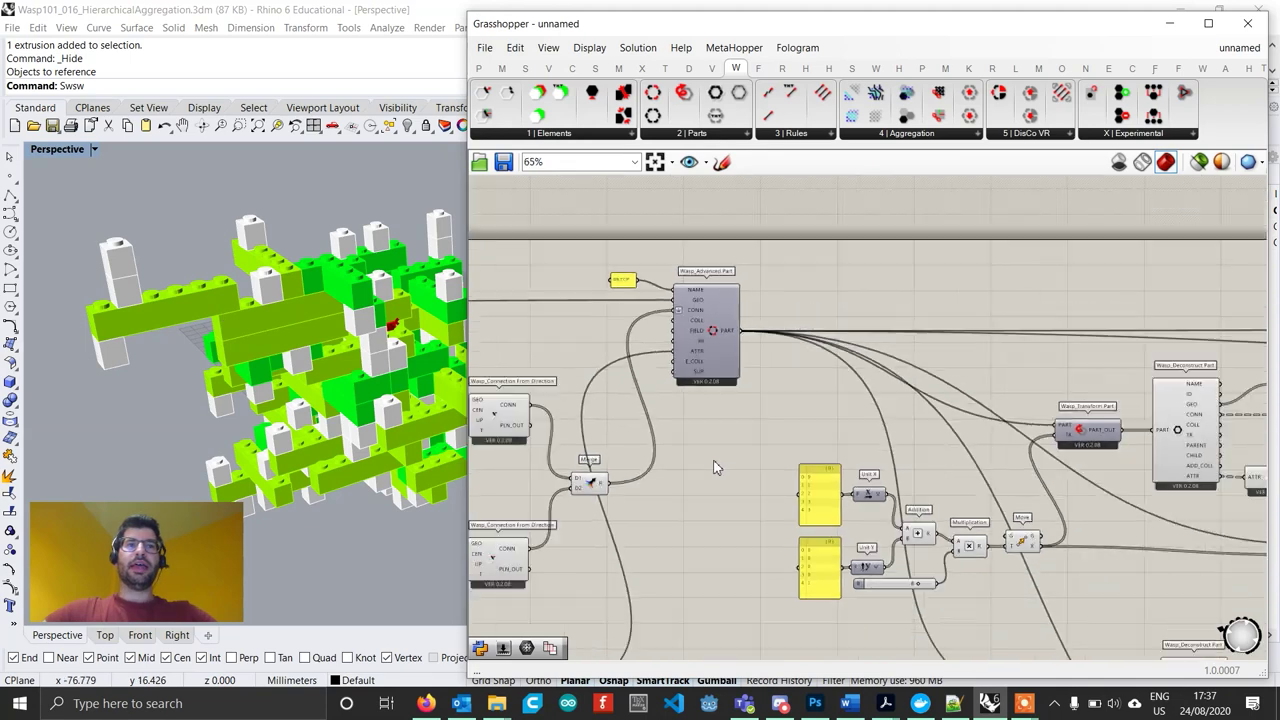
# Examine Wasp_Get Parts Hierarchy with its LEVEL slider, both stochastic aggregations, and the downstream Split List and preview chain.
pyautogui.moveTo(965, 448); pyautogui.dragTo(546, 446, button='right')
pyautogui.scroll(7, 1144, 454)
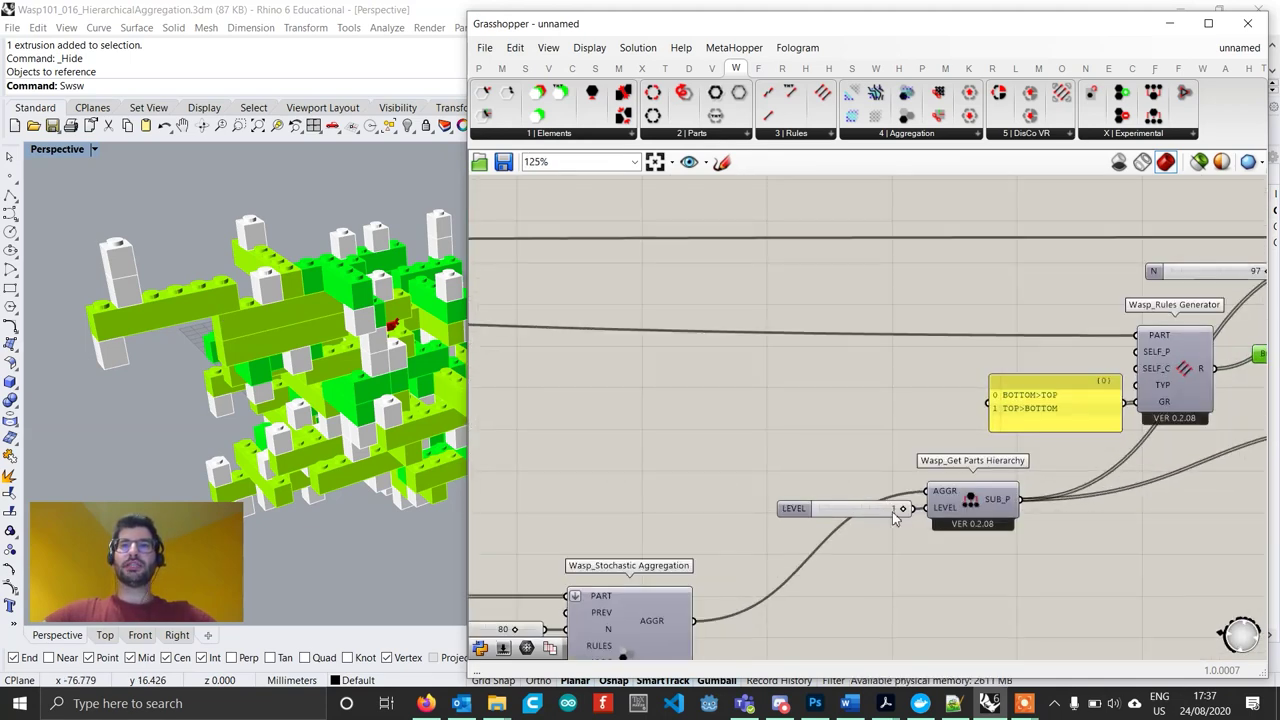
pyautogui.moveTo(887, 515)
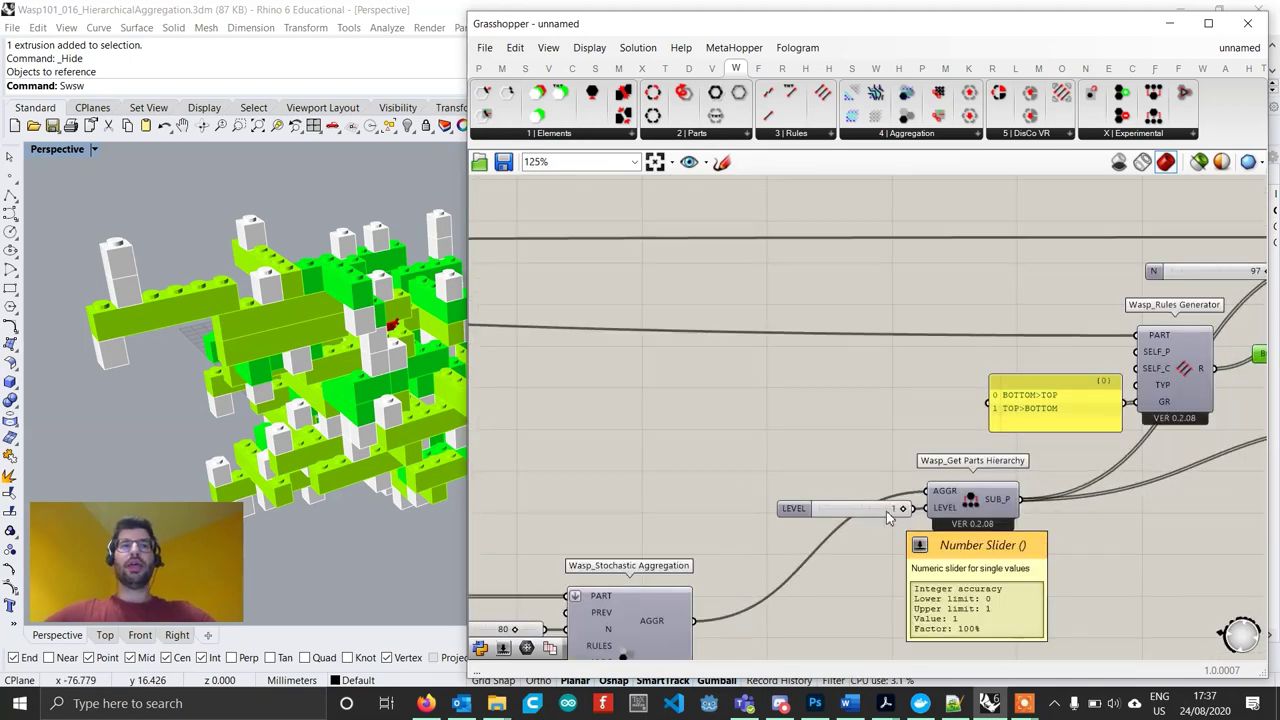
pyautogui.scroll(-4, 890, 520)
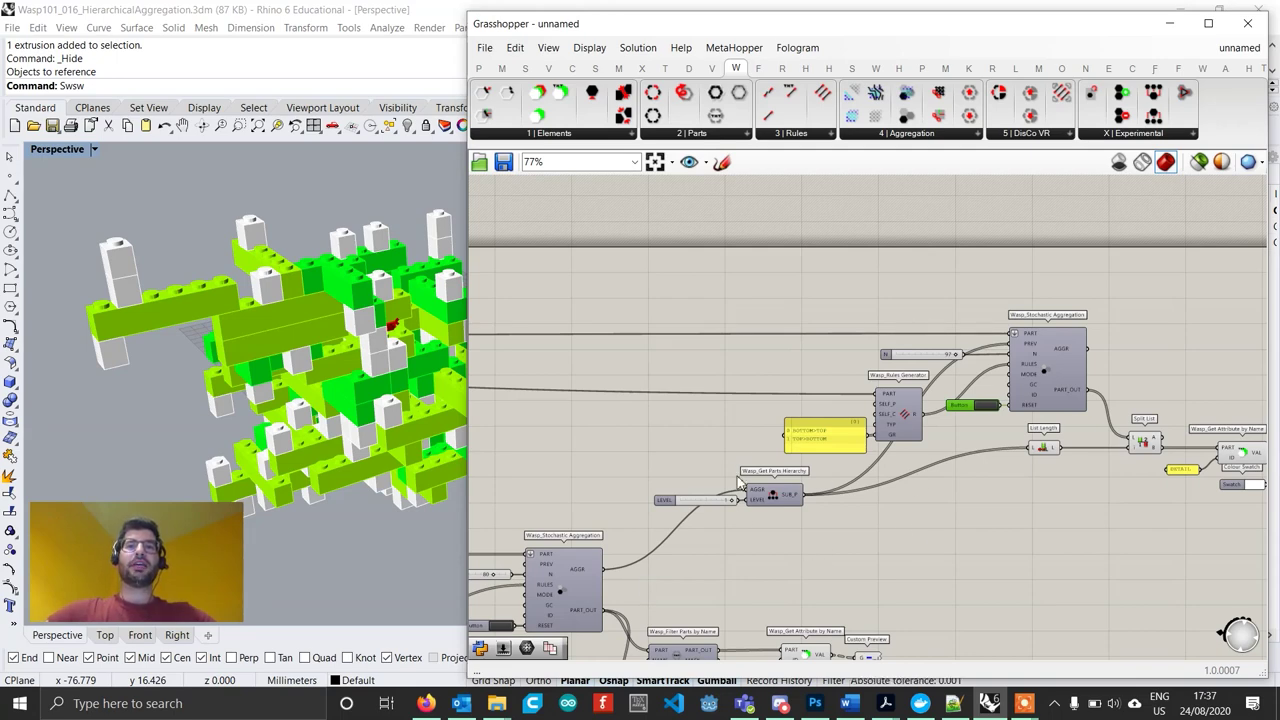
pyautogui.moveTo(732, 528); pyautogui.dragTo(841, 444, button='right')
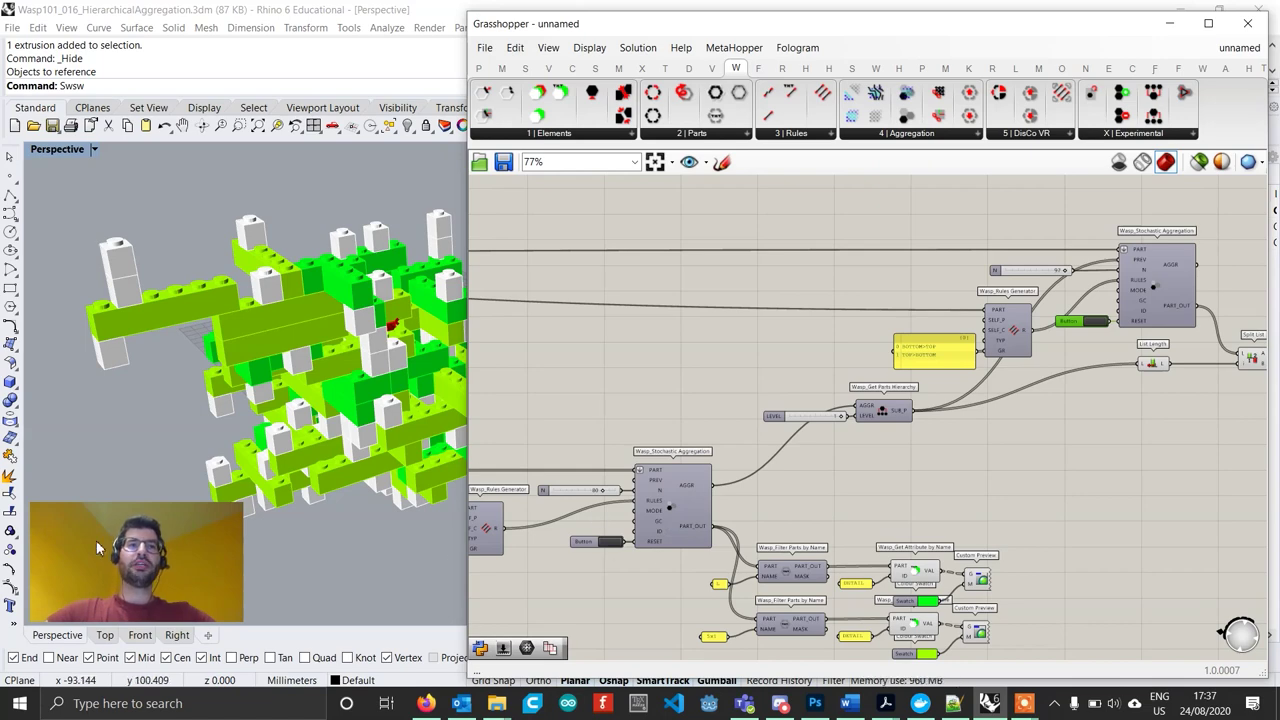
pyautogui.moveTo(516, 562); pyautogui.dragTo(715, 525, button='right')
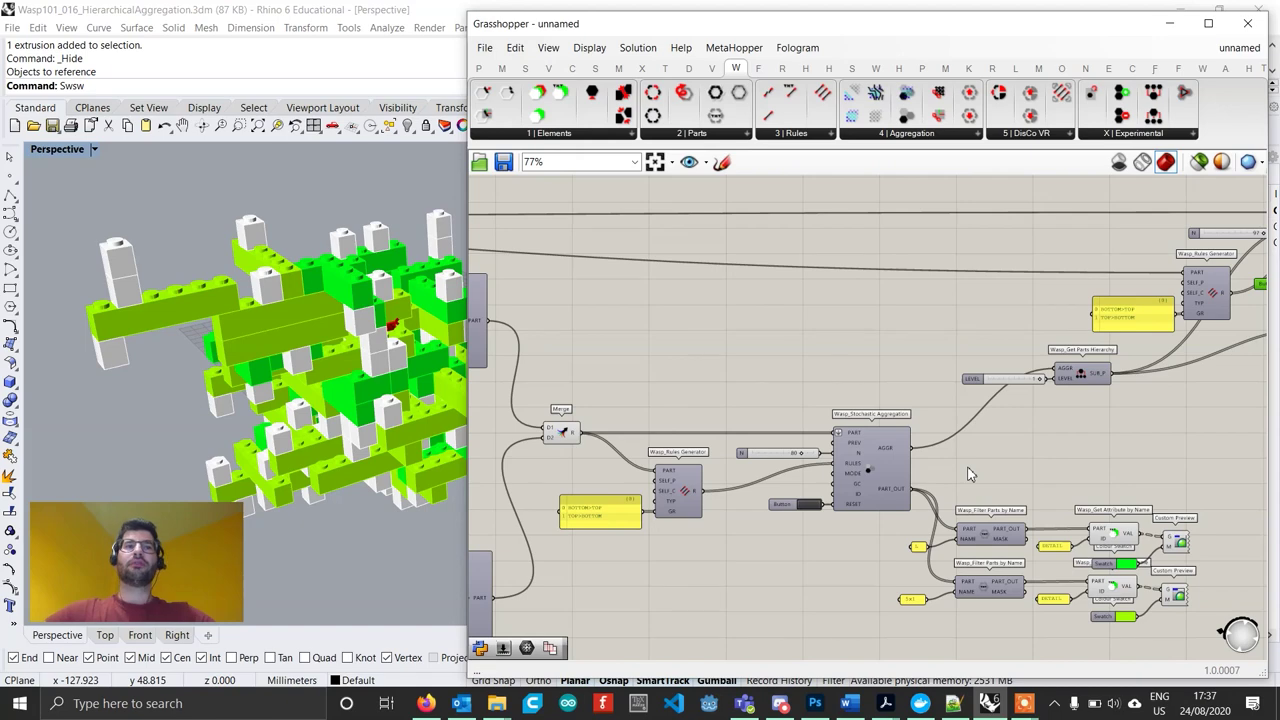
pyautogui.moveTo(960, 449); pyautogui.dragTo(852, 468, button='right')
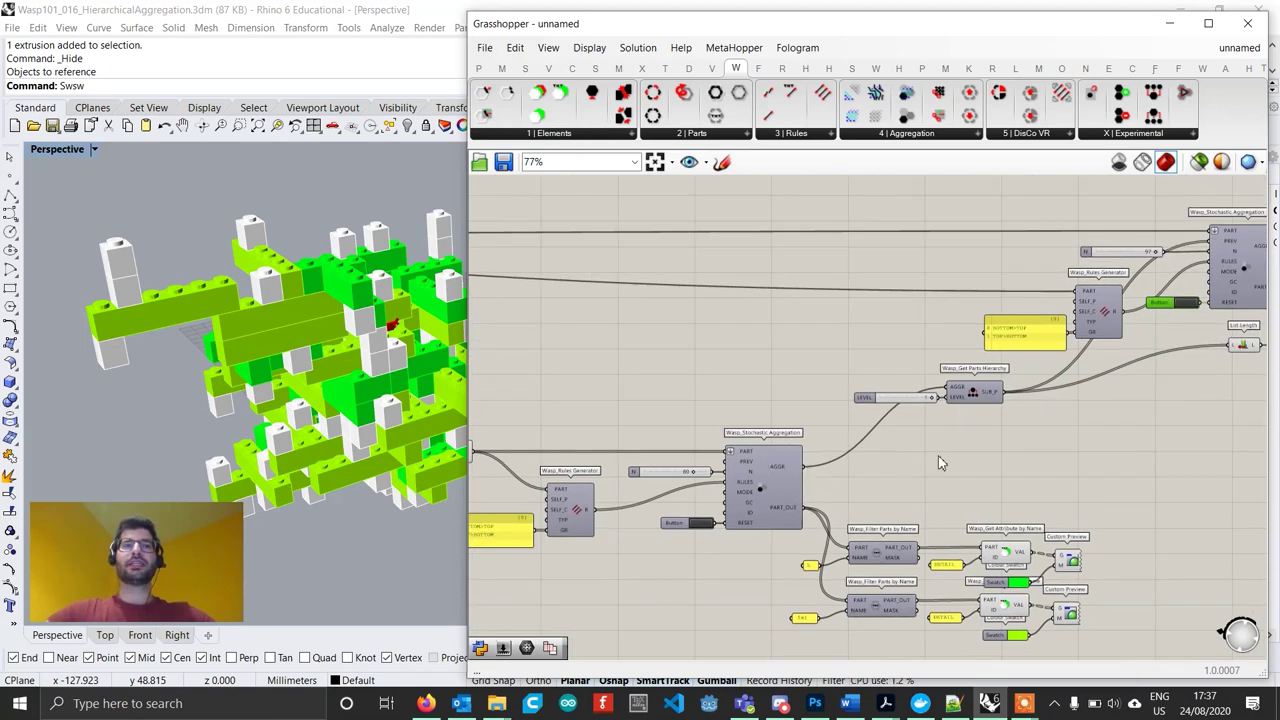
pyautogui.scroll(2, 955, 441)
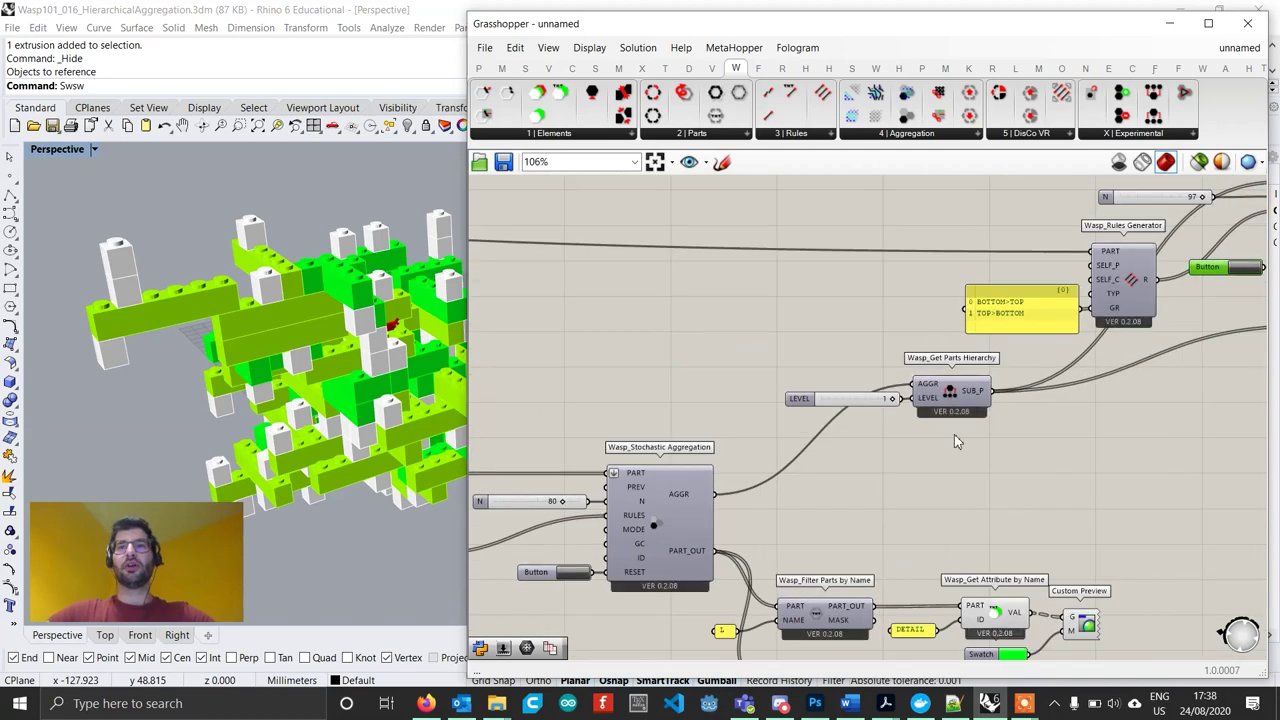
pyautogui.scroll(1, 959, 399)
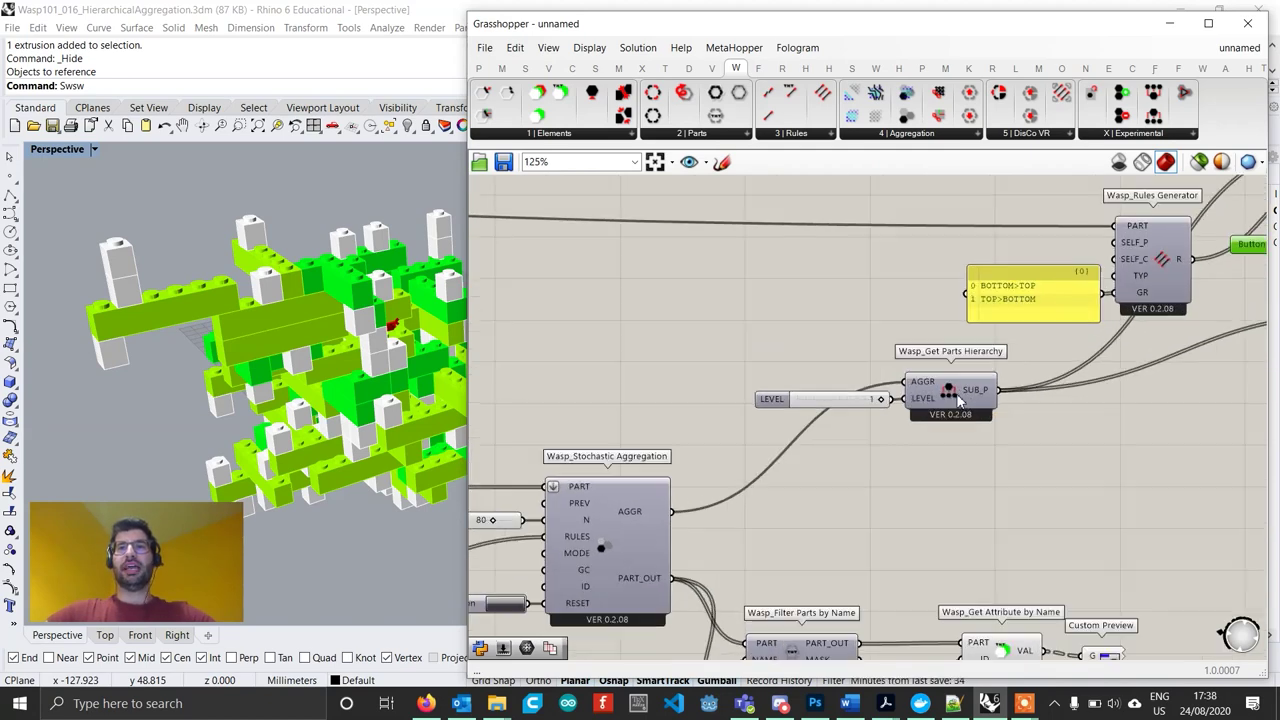
pyautogui.scroll(-2, 953, 398)
pyautogui.moveTo(1048, 403); pyautogui.dragTo(928, 425, button='right')
pyautogui.scroll(-2, 1078, 375)
pyautogui.moveTo(1216, 374); pyautogui.dragTo(1010, 379, button='right')
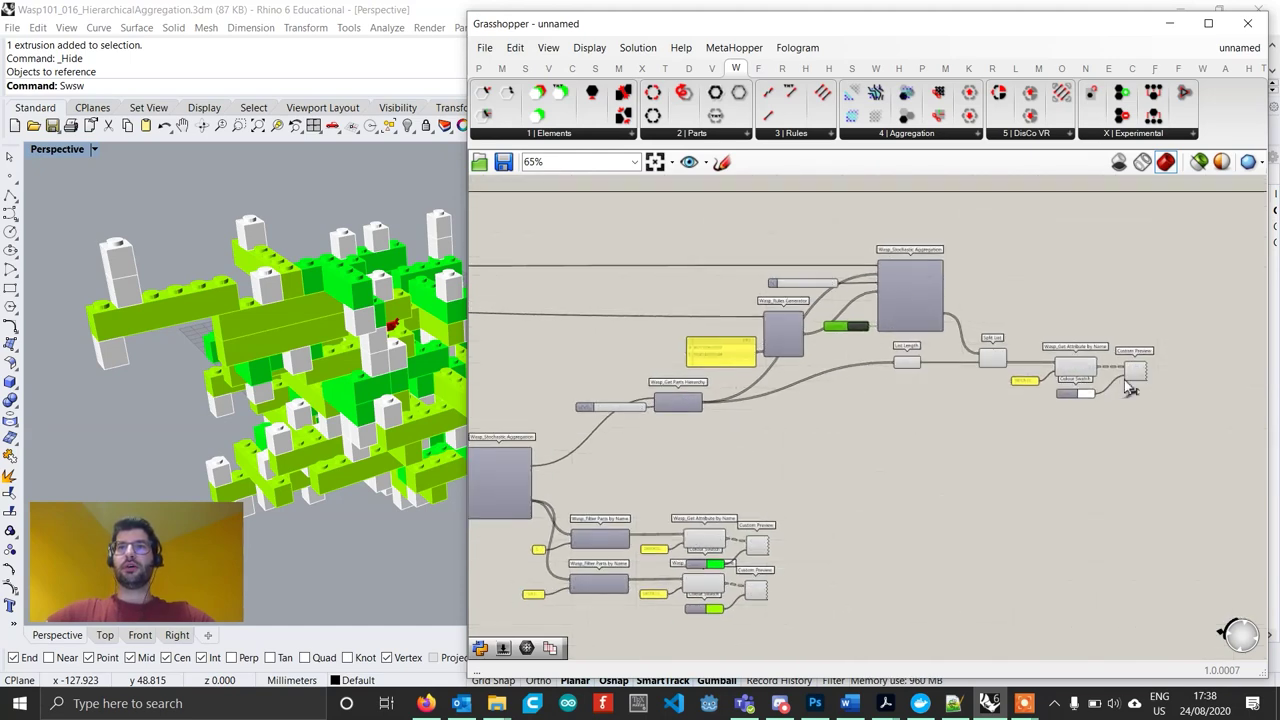
pyautogui.scroll(4, 1123, 379)
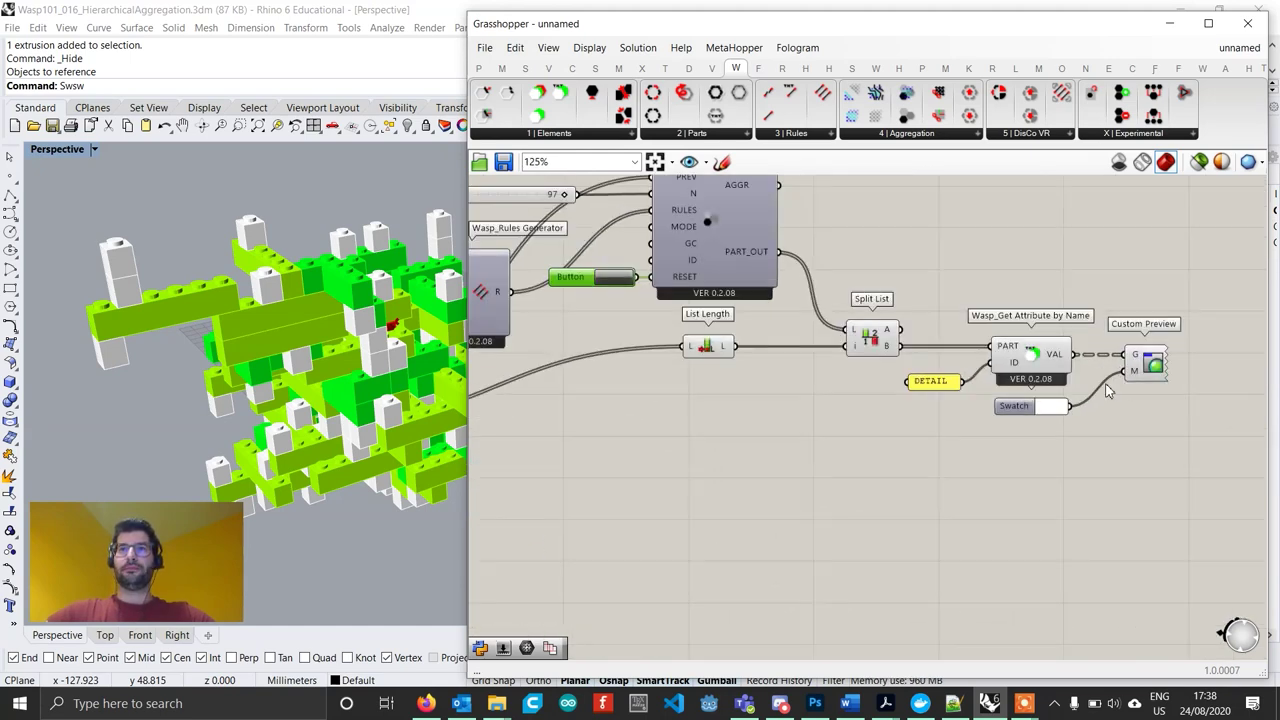
# Collapse the Grasshopper window and set the Perspective viewport's display mode to Arctic.
pyautogui.doubleClick(847, 30)
pyautogui.moveTo(430, 349); pyautogui.dragTo(540, 325, button='right')
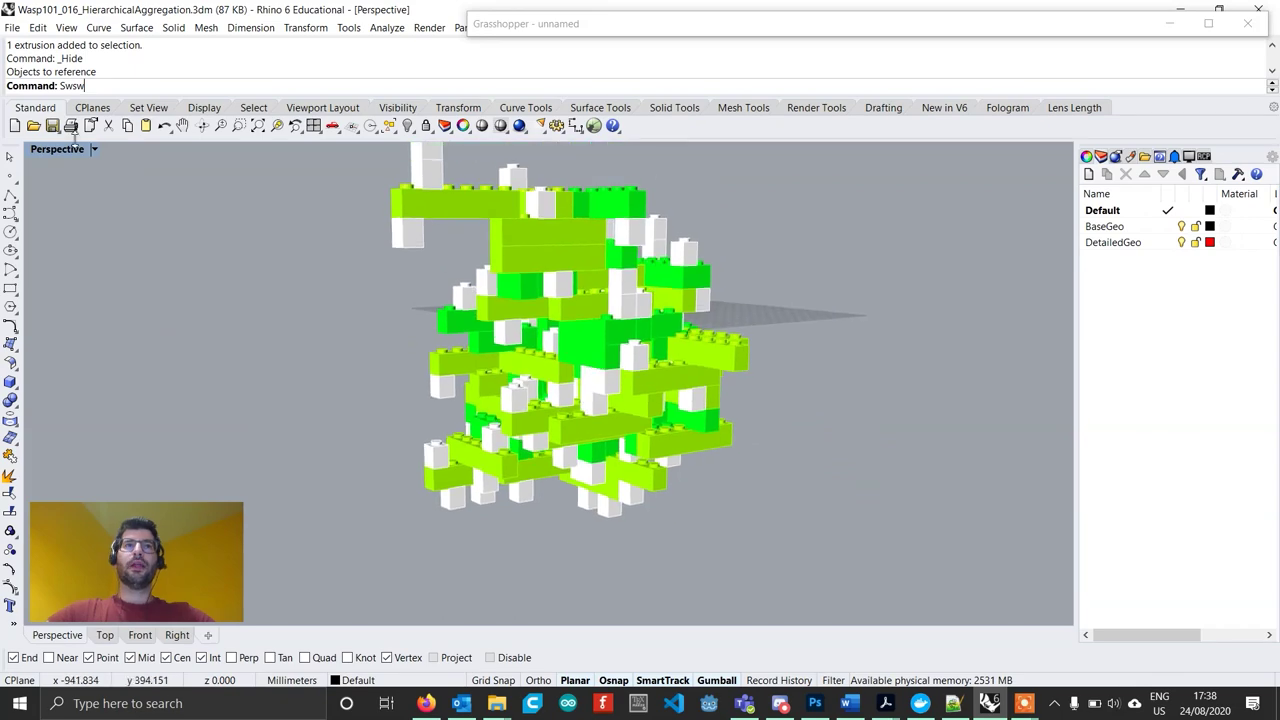
pyautogui.click(68, 149)
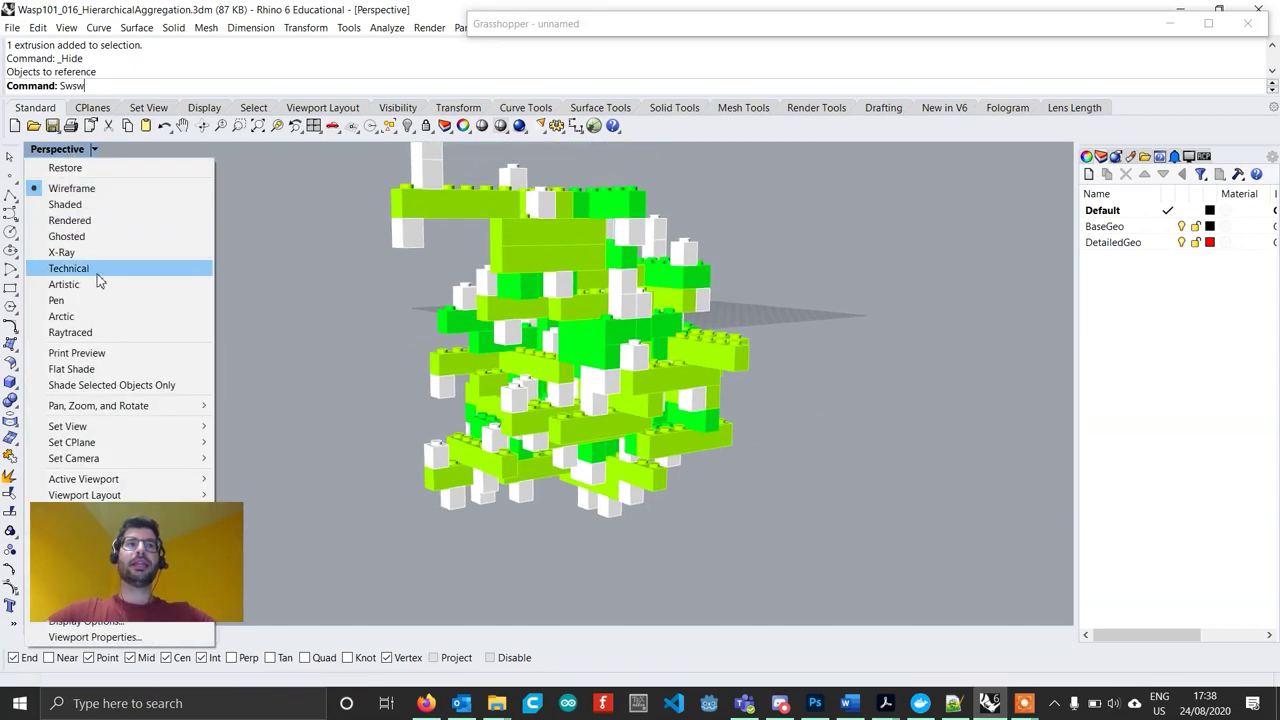
pyautogui.click(65, 316)
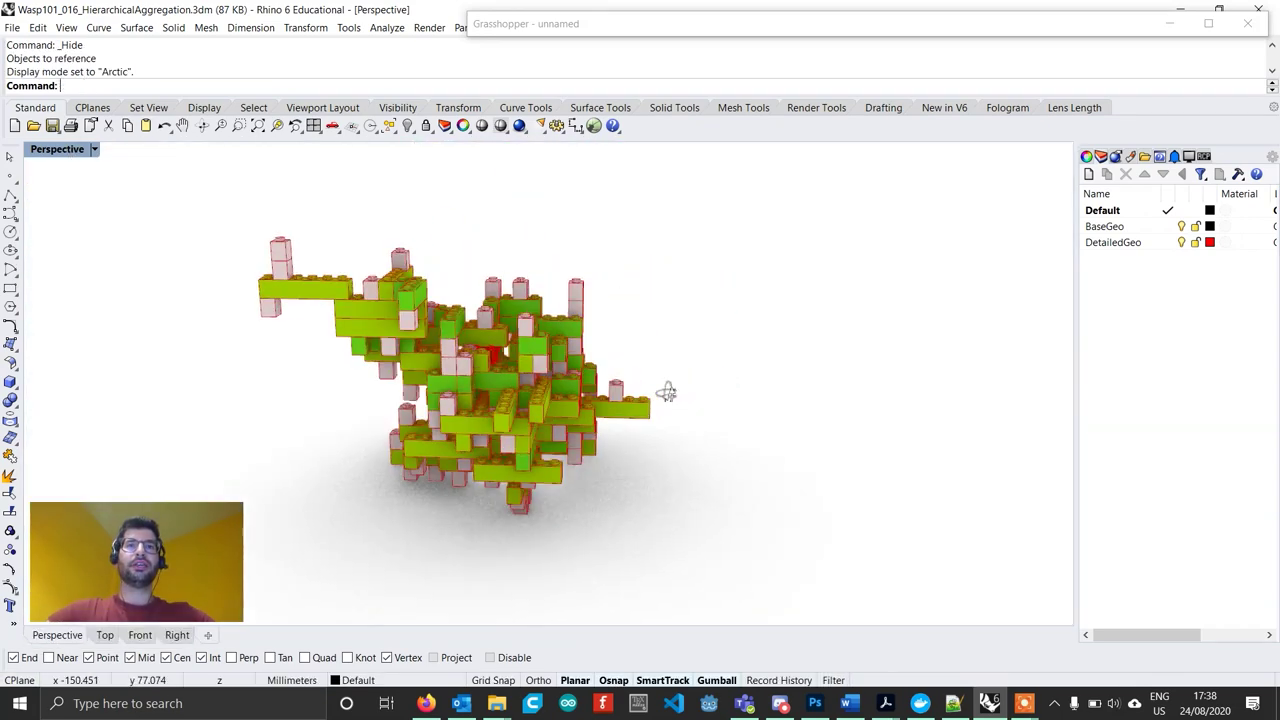
pyautogui.moveTo(667, 392); pyautogui.dragTo(621, 403, button='right')
pyautogui.keyDown('shift'); pyautogui.moveTo(695, 395); pyautogui.dragTo(754, 398, button='right'); pyautogui.keyUp('shift')
pyautogui.scroll(5, 586, 363)
pyautogui.moveTo(586, 363); pyautogui.dragTo(622, 371, button='right')
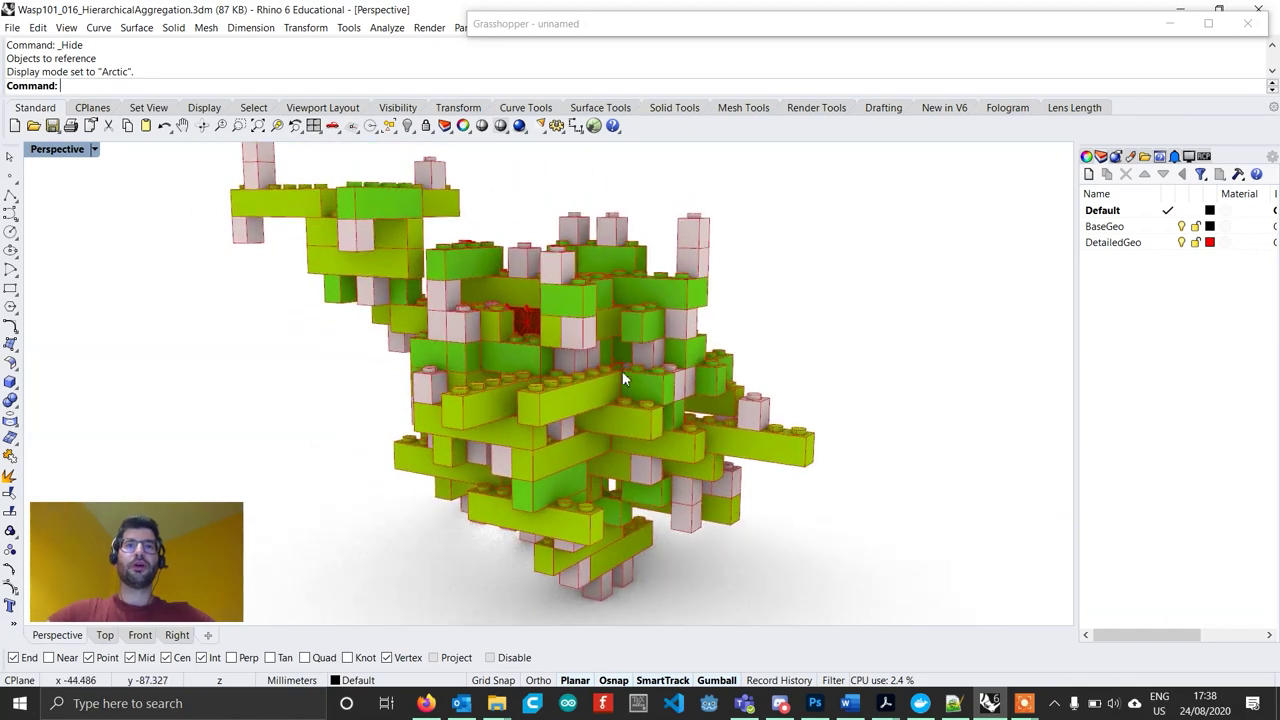
pyautogui.scroll(-3, 665, 385)
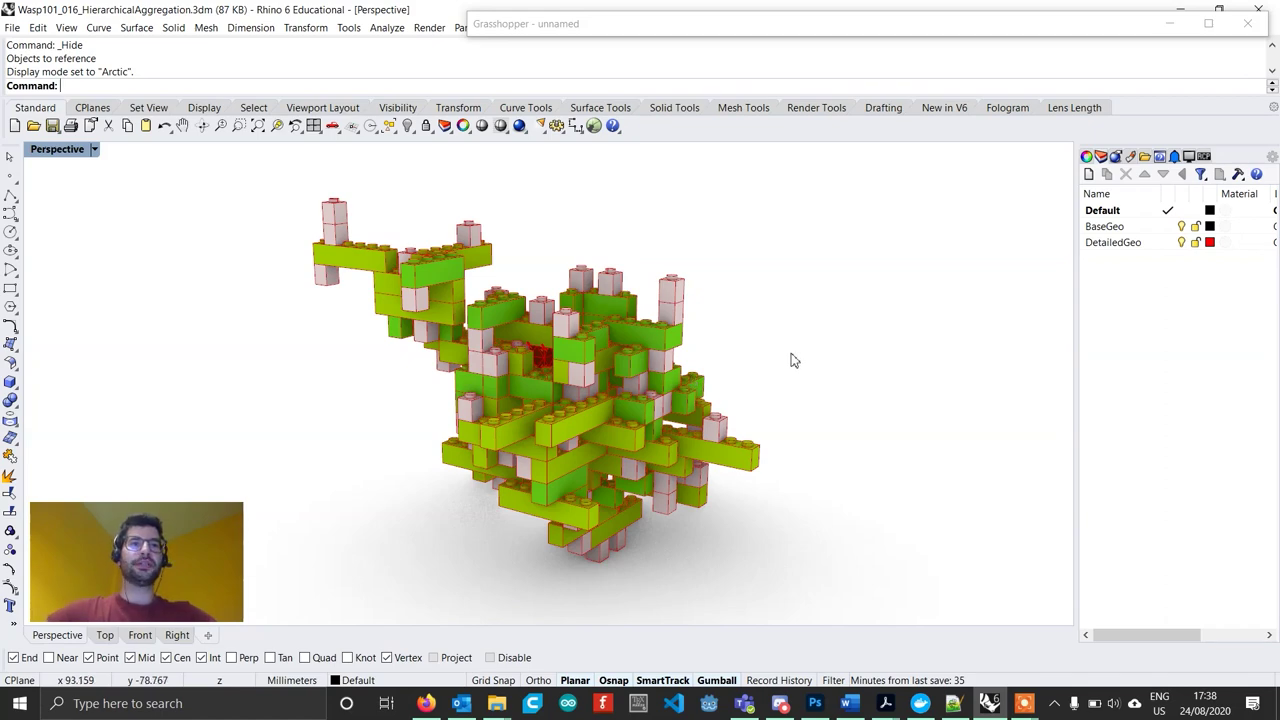
pyautogui.moveTo(649, 352)
pyautogui.mouseDown(button='right')
pyautogui.moveTo(610, 343)
pyautogui.moveTo(668, 370)
pyautogui.moveTo(625, 366)
pyautogui.moveTo(690, 374)
pyautogui.moveTo(659, 364)
pyautogui.mouseUp(button='right')
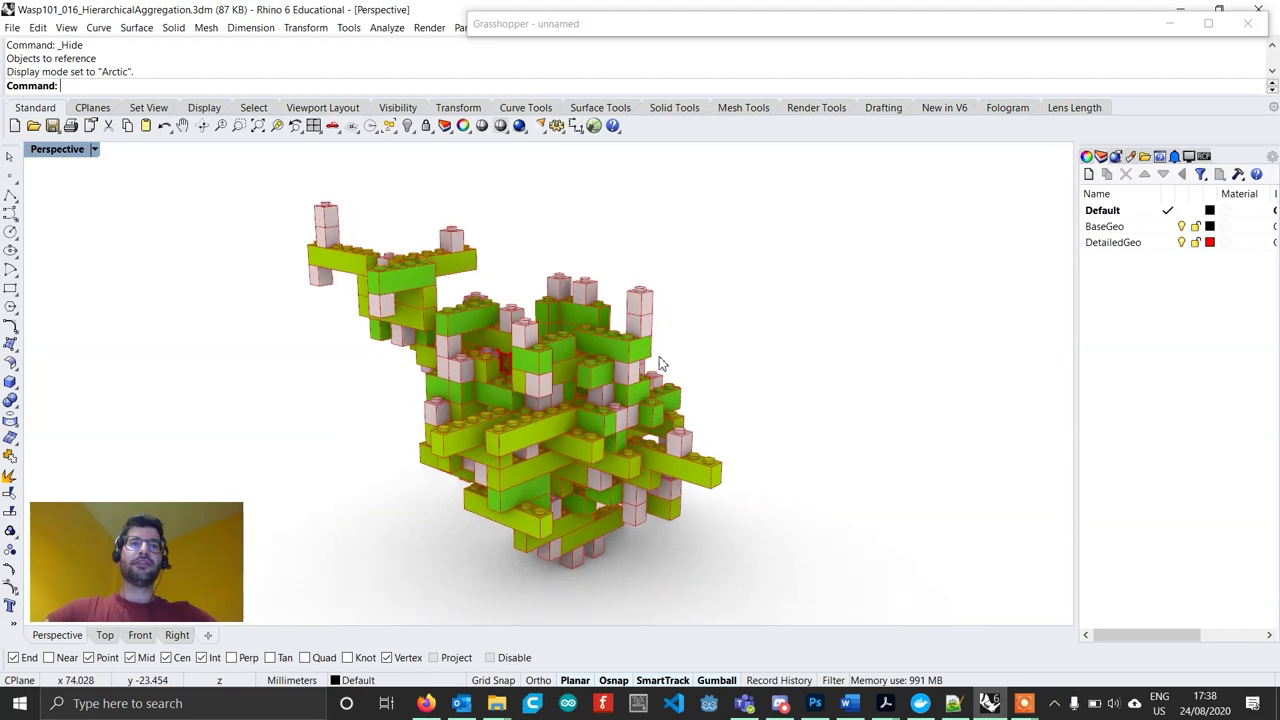